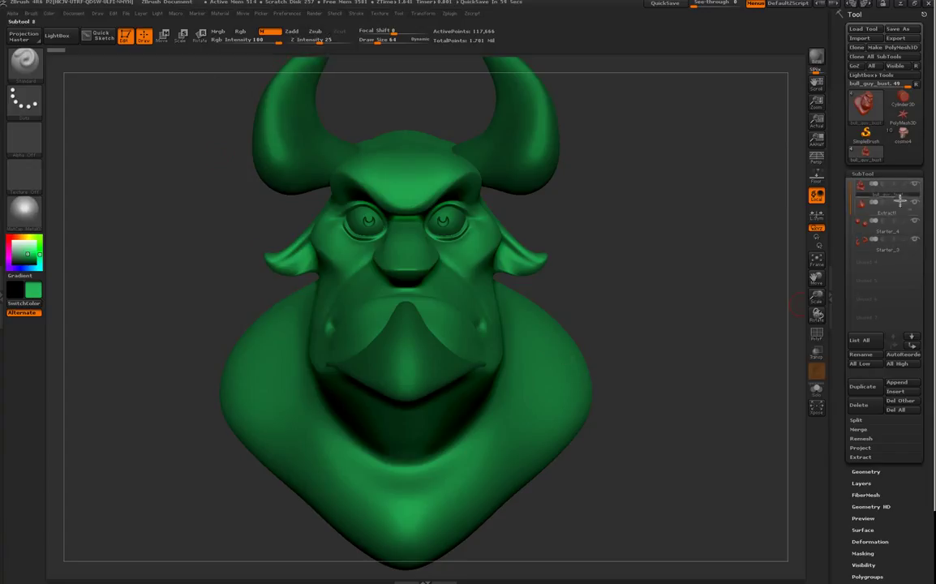
Step: Choose a near-white colour, limit the brush to the Rgb channel, and undo a test stroke on the forehead
{"action": "left_click", "coordinate": [15, 242]}
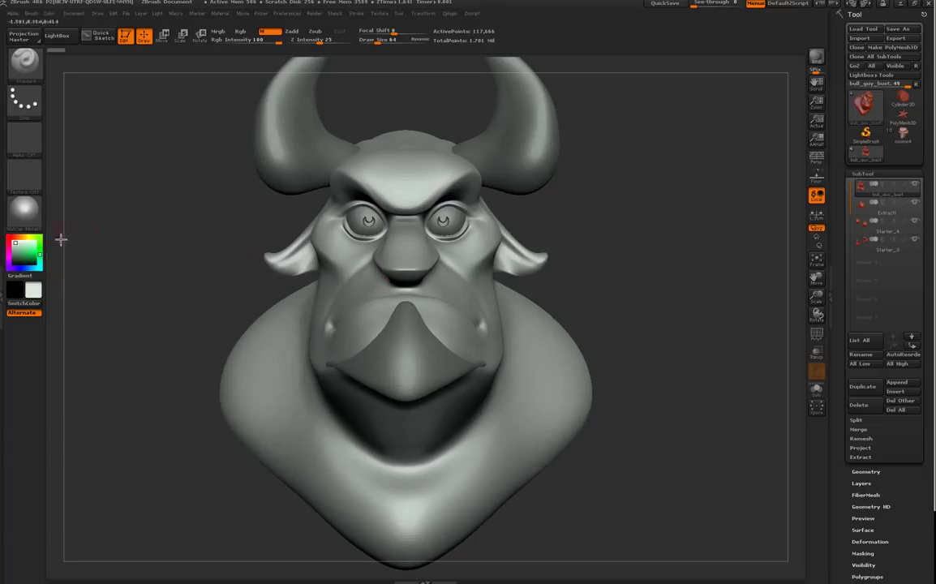
{"action": "left_click", "coordinate": [9, 236]}
{"action": "left_click_drag", "start_coordinate": [425, 188], "coordinate": [417, 183]}
{"action": "left_click", "coordinate": [240, 31]}
{"action": "left_click_drag", "start_coordinate": [371, 158], "coordinate": [422, 198]}
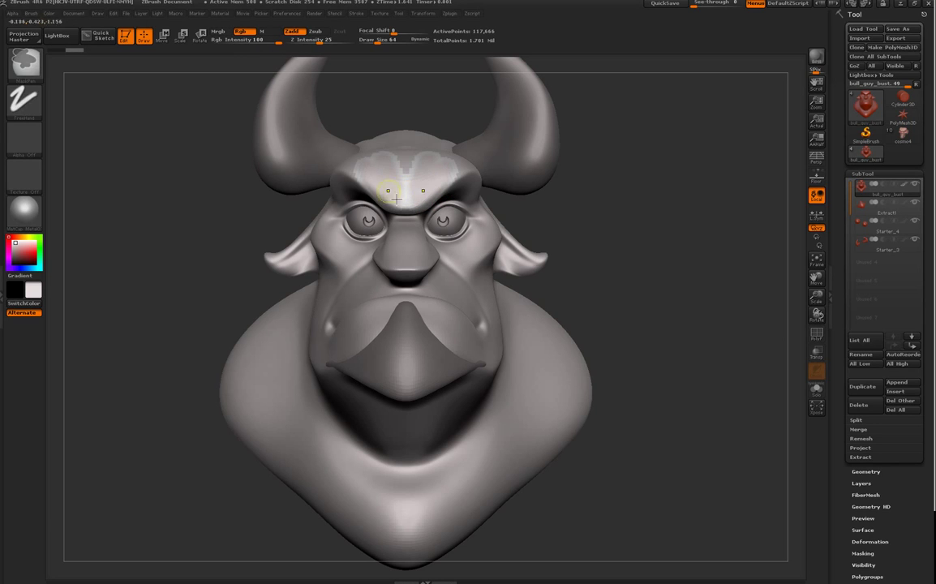
{"action": "key", "text": "ctrl+z"}
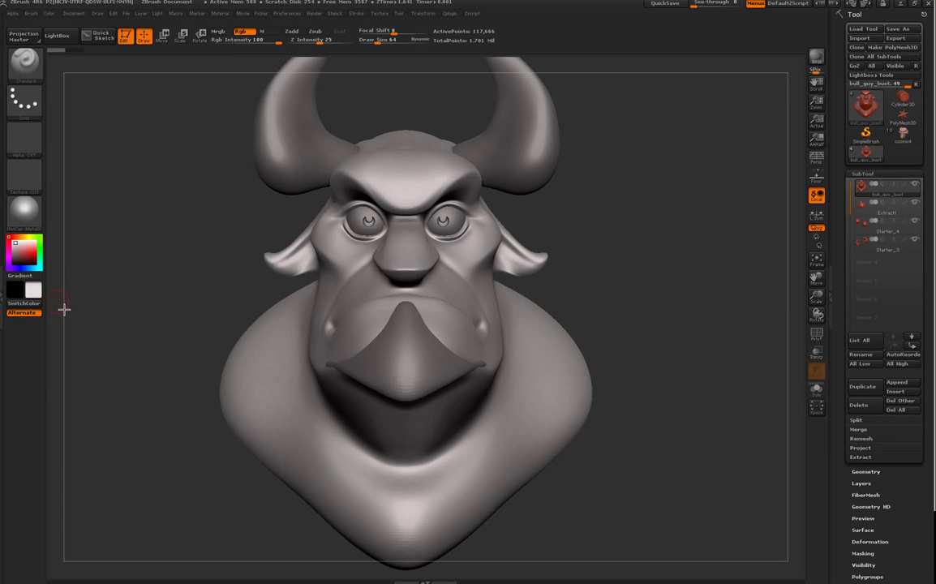
Step: Try red, return to near-white, select the zbro_Paint material, and fill the bust body with the near-white colour
{"action": "left_click", "coordinate": [28, 254]}
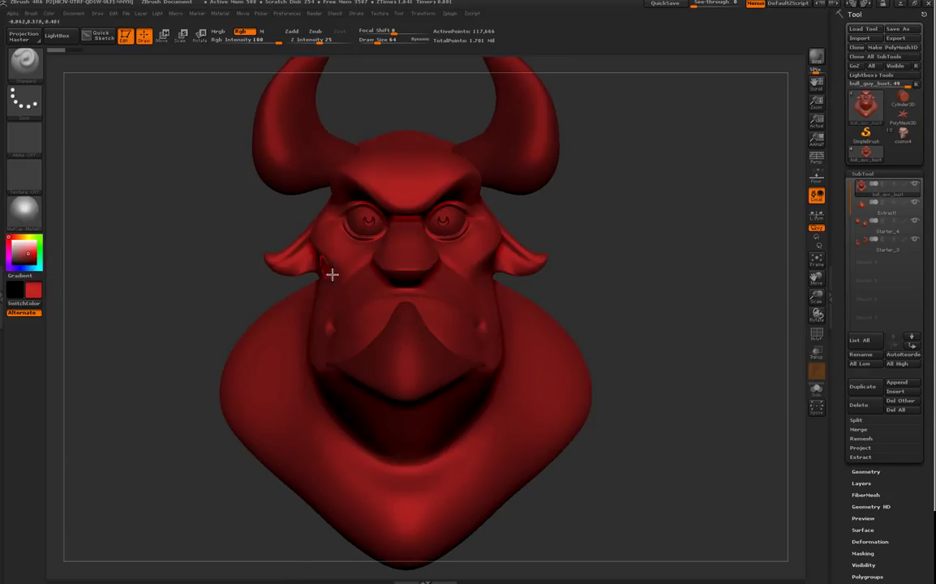
{"action": "left_click", "coordinate": [17, 242]}
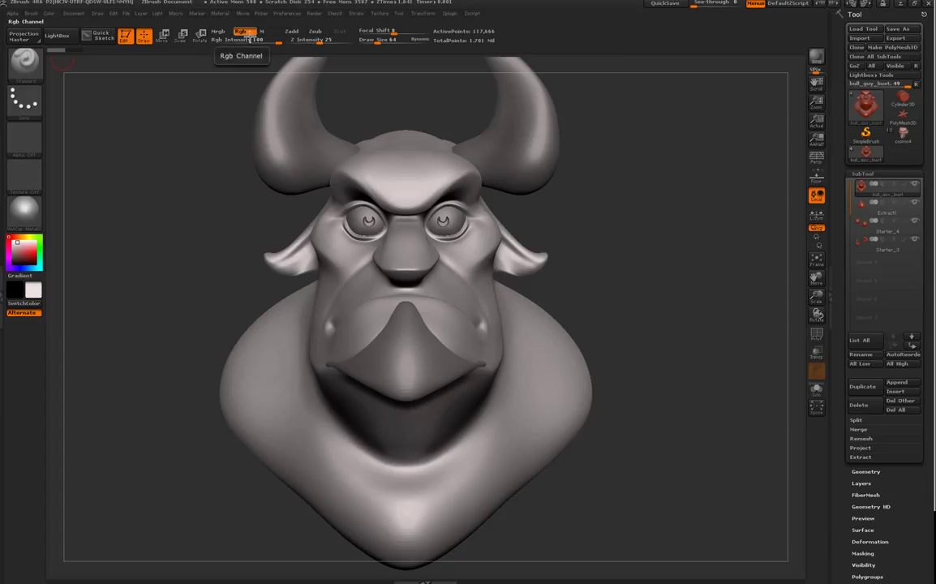
{"action": "left_click", "coordinate": [24, 207]}
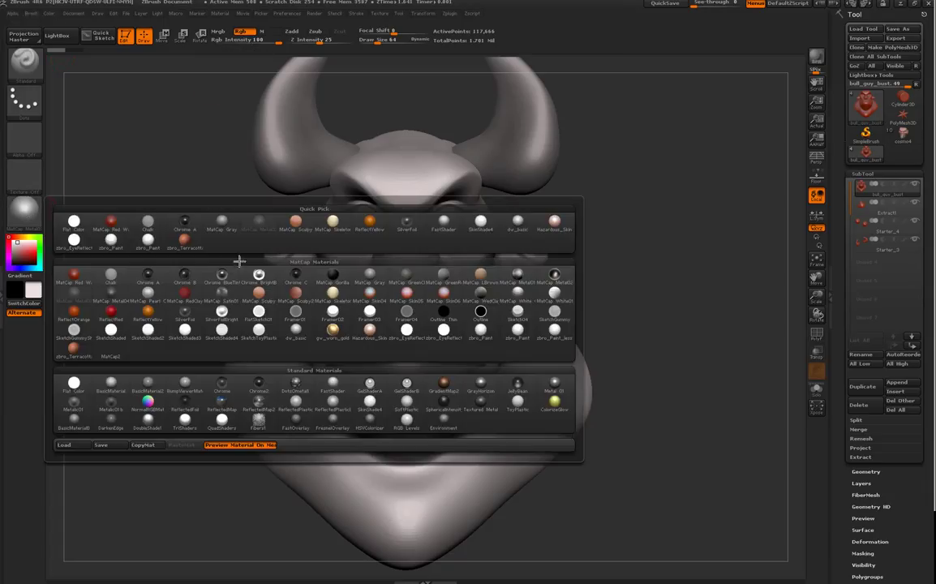
{"action": "left_click", "coordinate": [482, 332]}
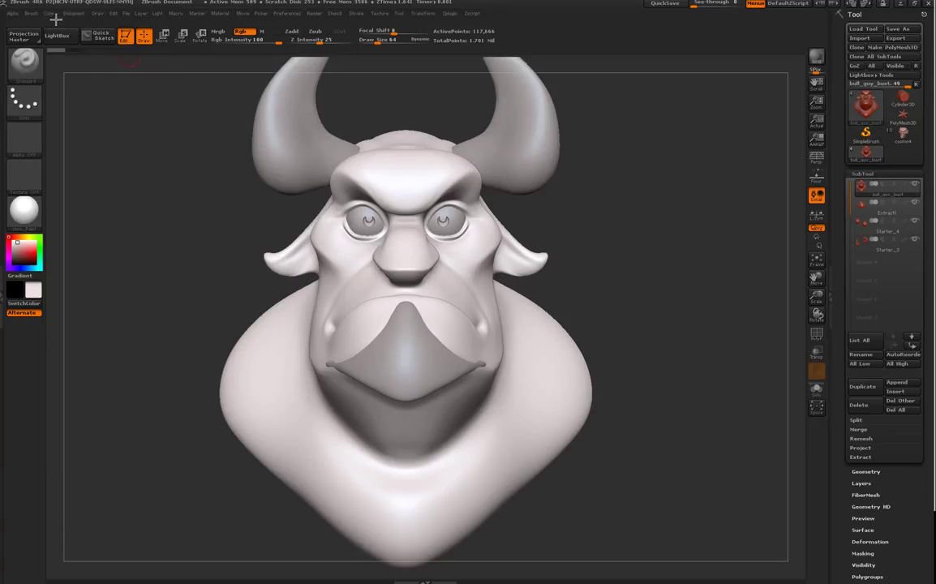
{"action": "left_click", "coordinate": [52, 14]}
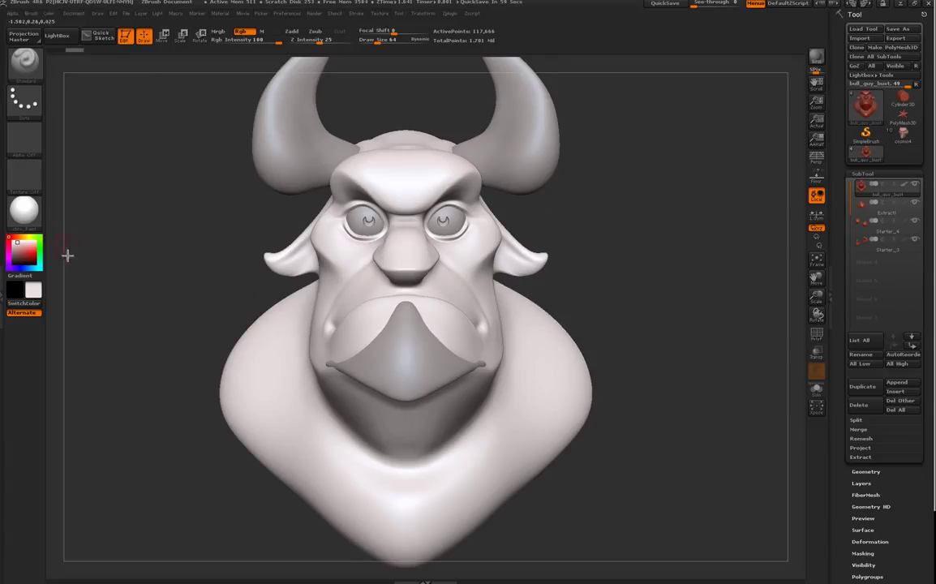
Step: Preview red and dark green on the unfilled horns, eyes and chin beard from different angles
{"action": "left_click", "coordinate": [32, 253]}
{"action": "left_click_drag", "start_coordinate": [230, 242], "coordinate": [320, 265]}
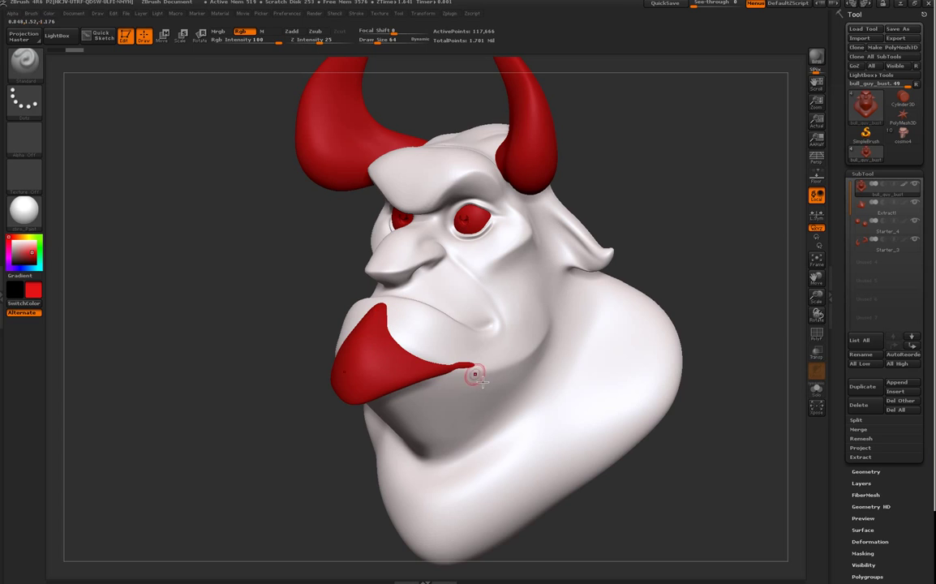
{"action": "left_click_drag", "start_coordinate": [221, 405], "coordinate": [250, 406]}
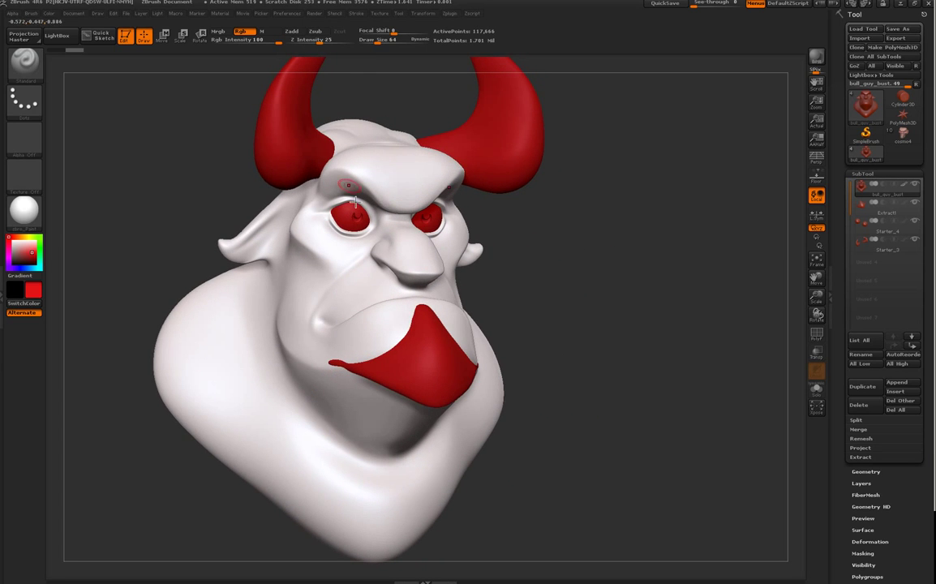
{"action": "left_click", "coordinate": [29, 256]}
{"action": "left_click", "coordinate": [33, 269]}
{"action": "left_click", "coordinate": [39, 241]}
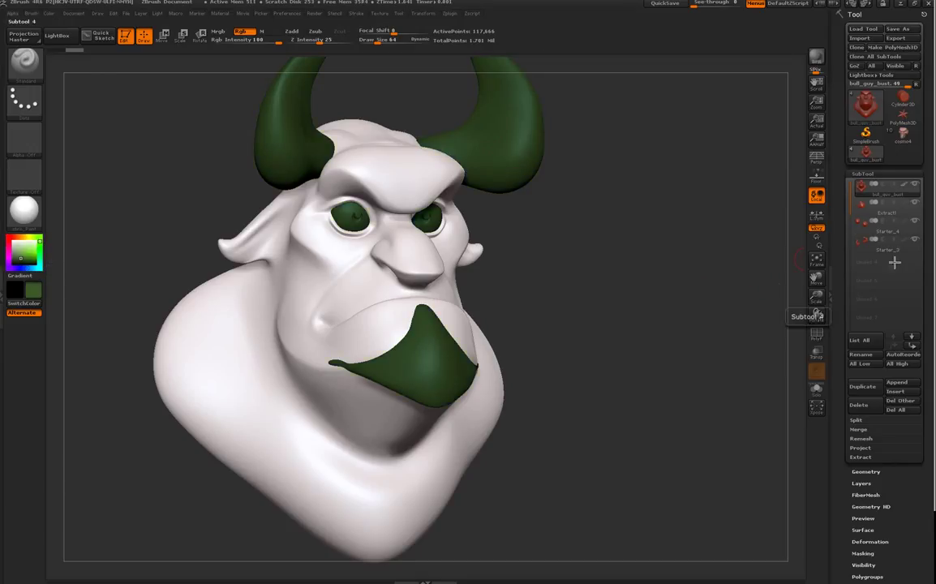
{"action": "left_click_drag", "start_coordinate": [730, 288], "coordinate": [629, 292], "text": "shift"}
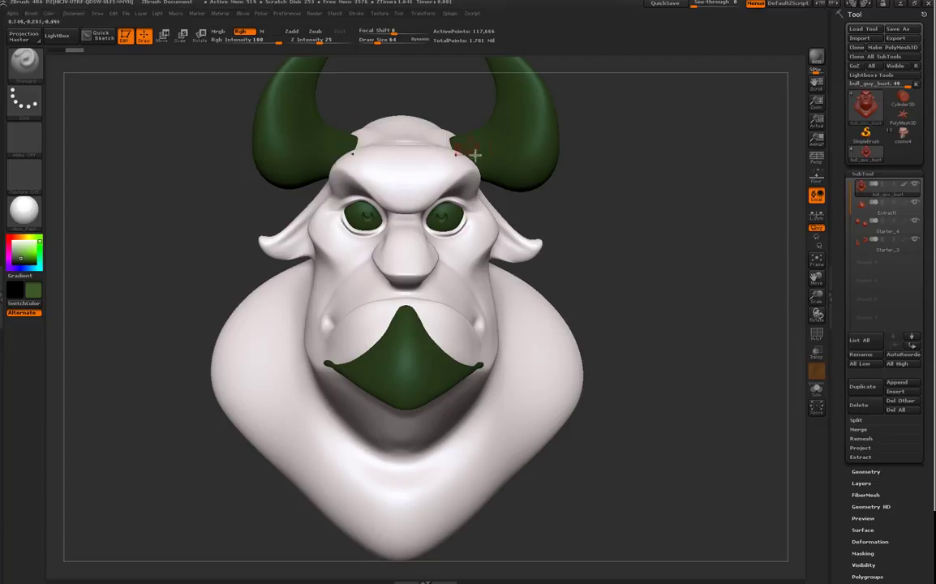
Step: Select the horns subtool and fill it with brown (Red 93, Green 63, Blue 47)
{"action": "left_click", "coordinate": [527, 160], "text": "alt"}
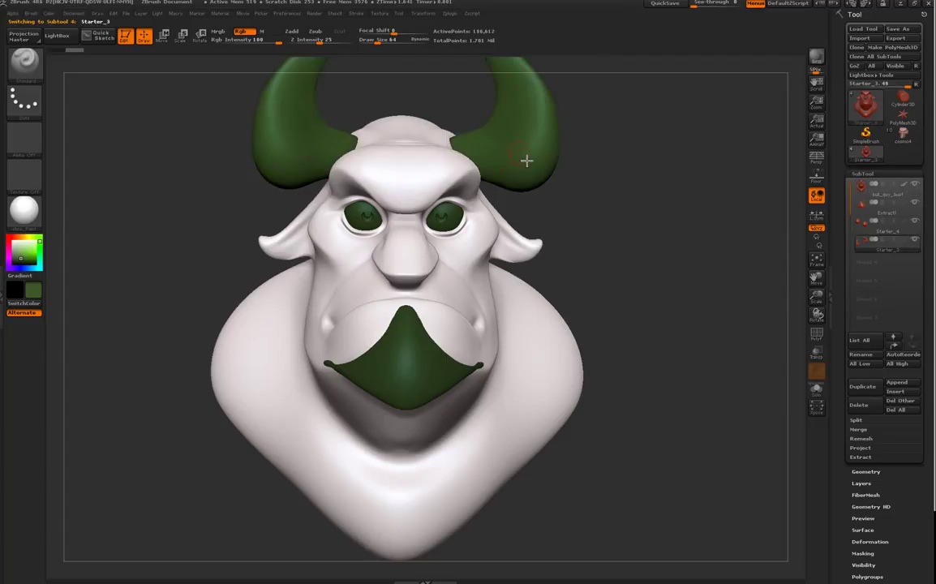
{"action": "left_click", "coordinate": [17, 237]}
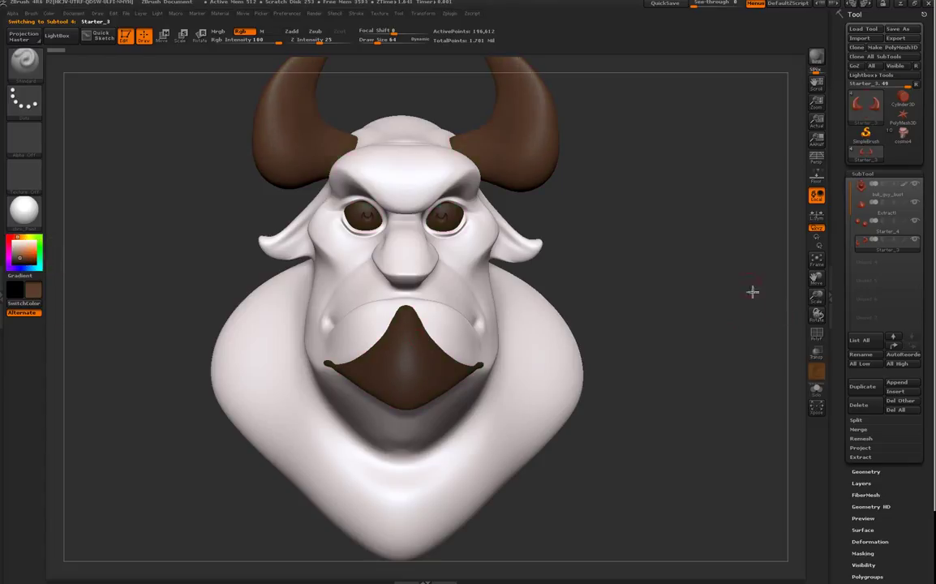
{"action": "left_click", "coordinate": [49, 13]}
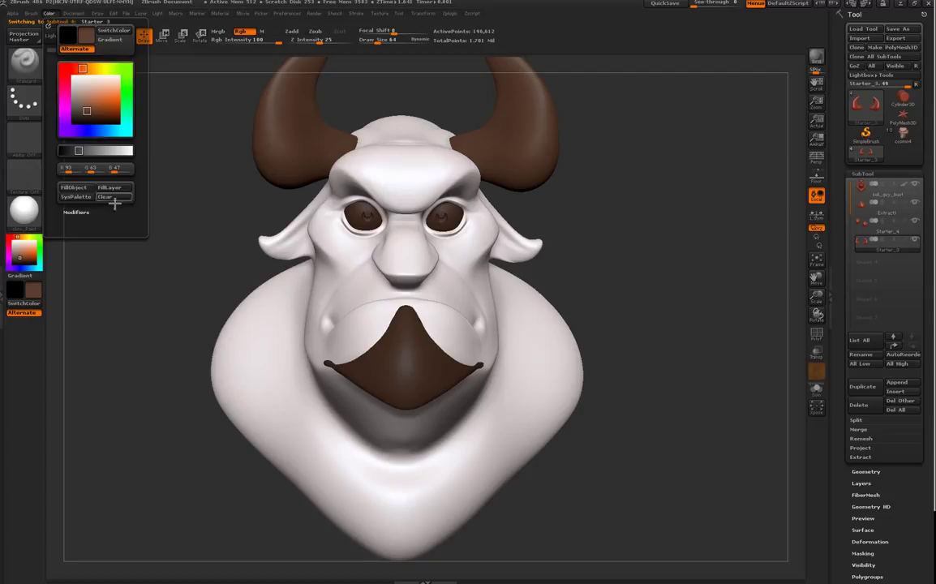
{"action": "left_click", "coordinate": [90, 191]}
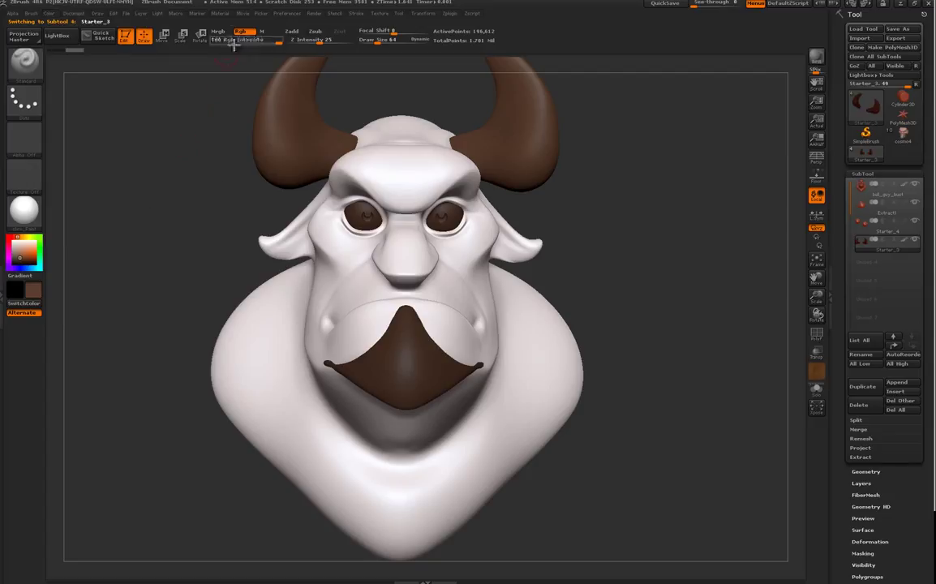
Step: Select the chin beard subtool and fill it with near-black (Red 35, Green 28, Blue 25)
{"action": "left_click", "coordinate": [415, 386], "text": "alt"}
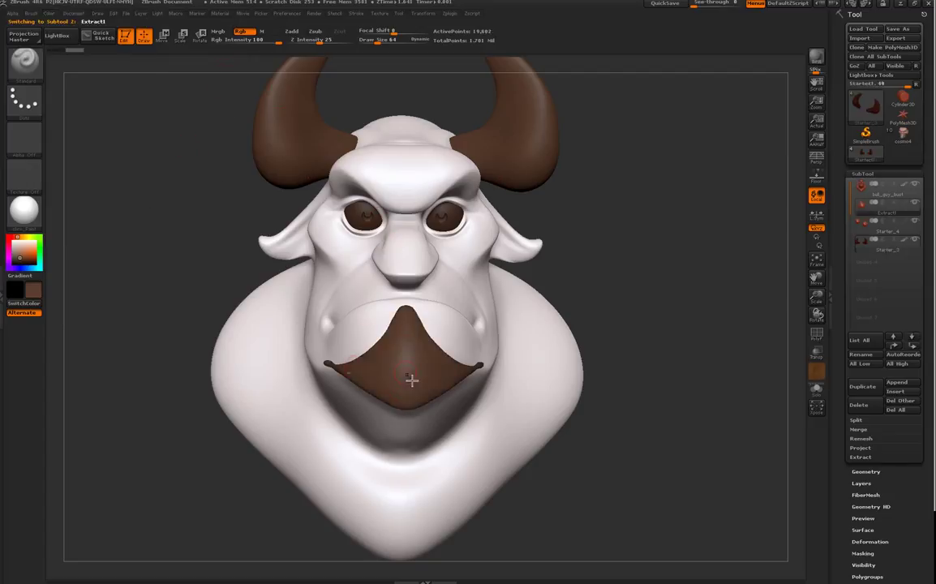
{"action": "left_click", "coordinate": [22, 268]}
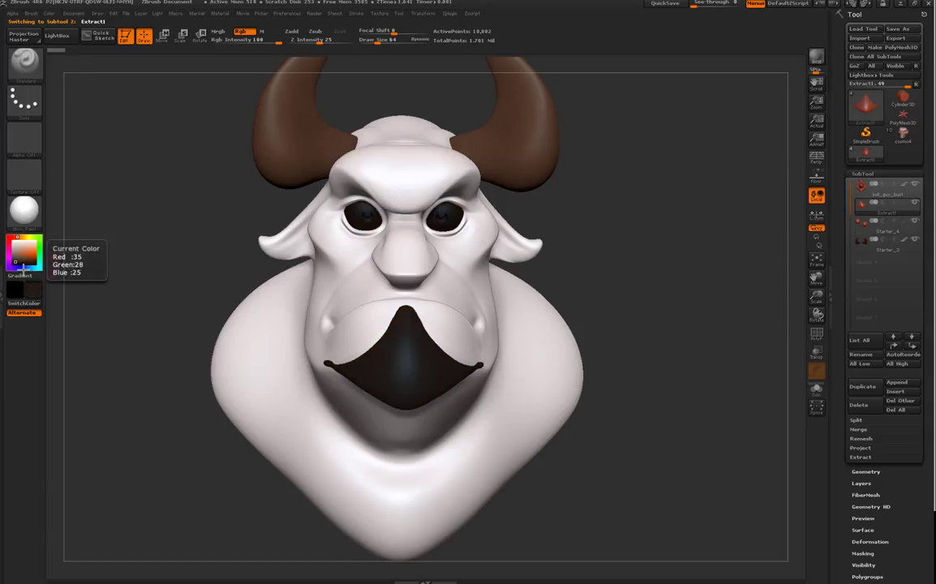
{"action": "left_click_drag", "start_coordinate": [683, 310], "coordinate": [714, 310]}
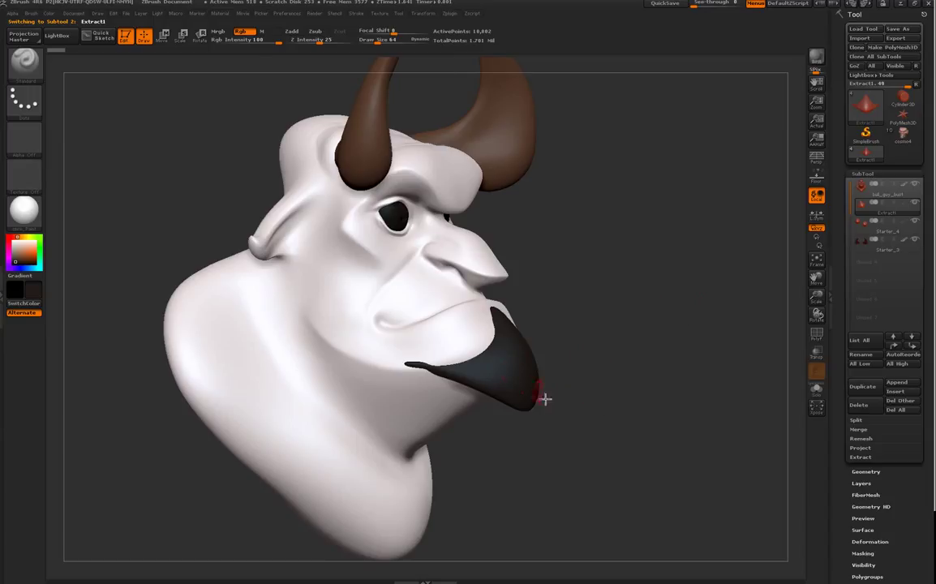
{"action": "left_click", "coordinate": [49, 14]}
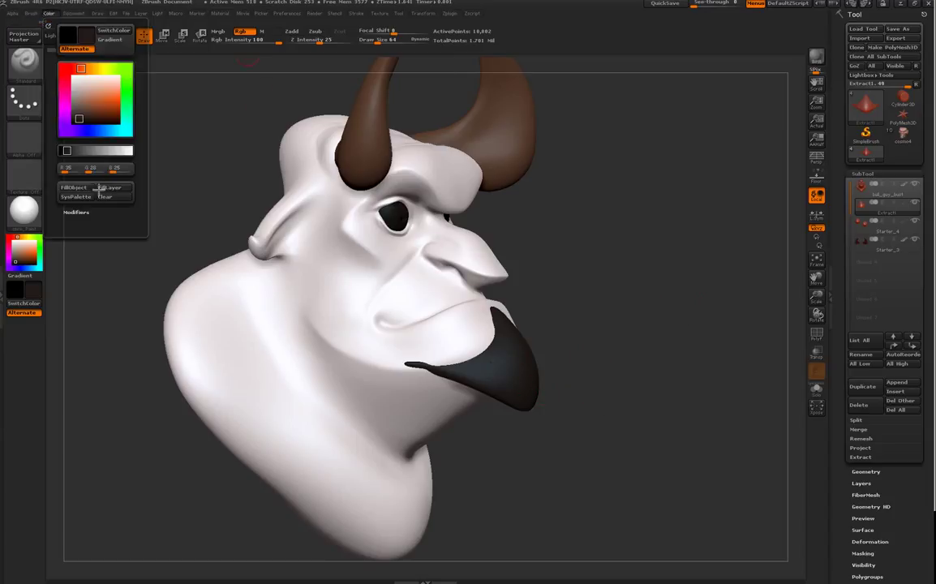
Step: Select the eyeballs subtool and fill it with a warm off-white colour
{"action": "left_click_drag", "start_coordinate": [650, 305], "coordinate": [602, 309]}
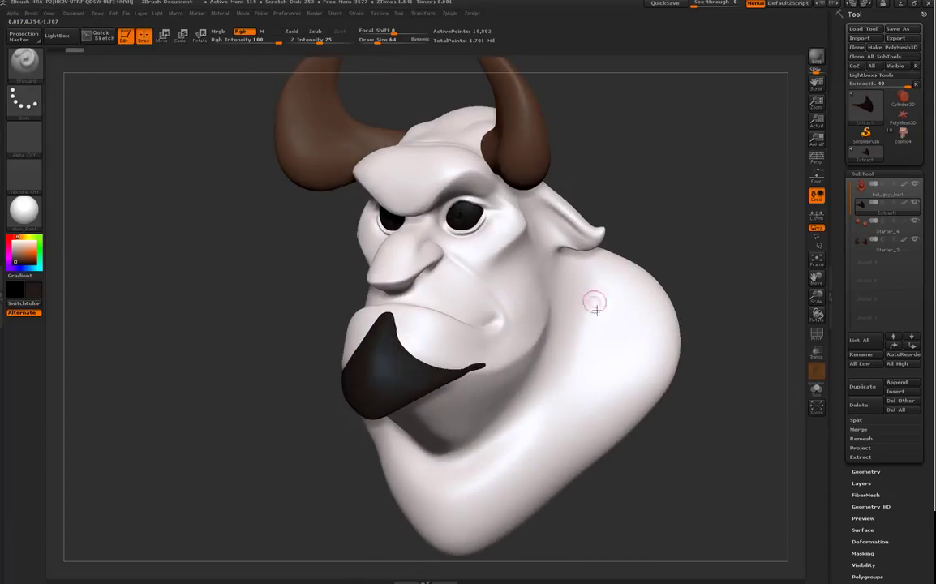
{"action": "left_click", "coordinate": [408, 246], "text": "alt"}
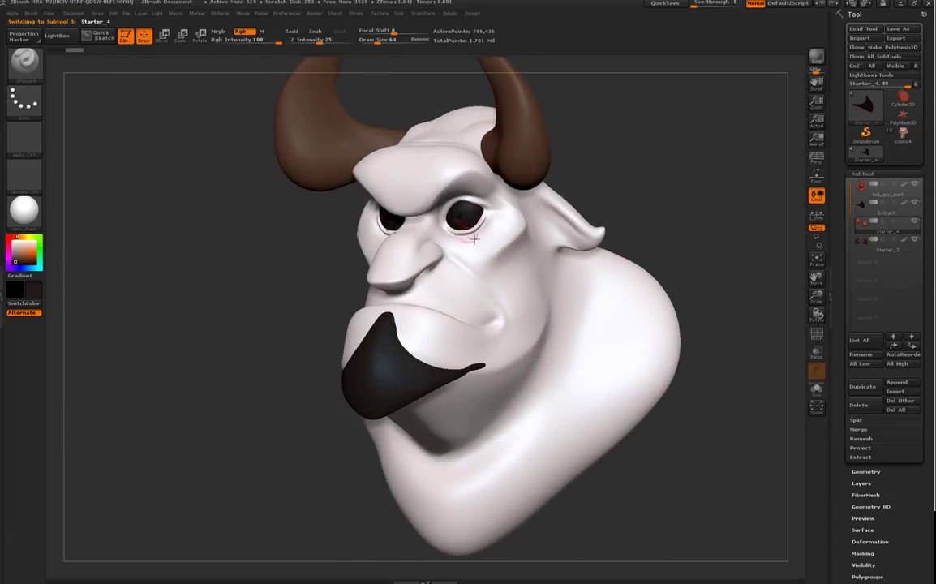
{"action": "left_click", "coordinate": [19, 244]}
{"action": "key", "text": "ctrl+shift+f"}
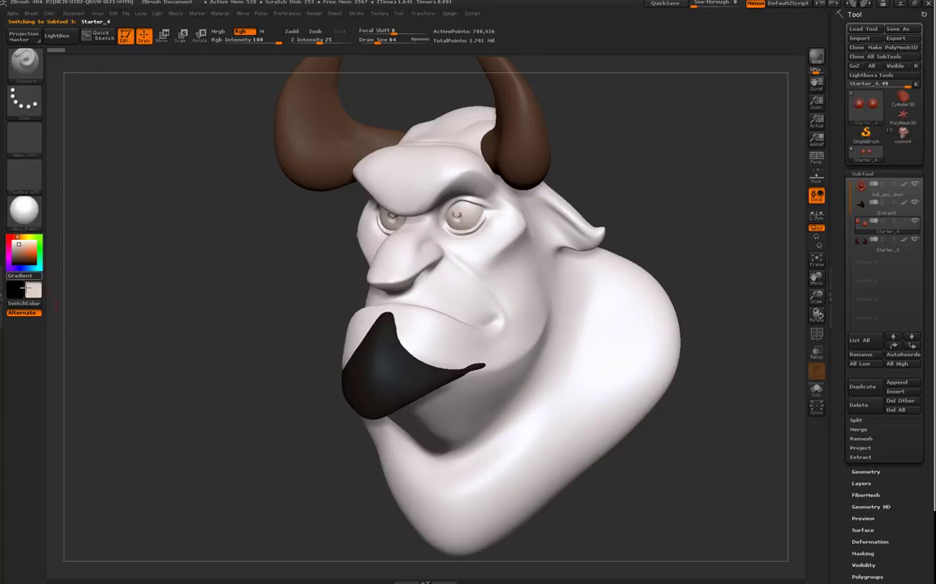
{"action": "left_click", "coordinate": [49, 13]}
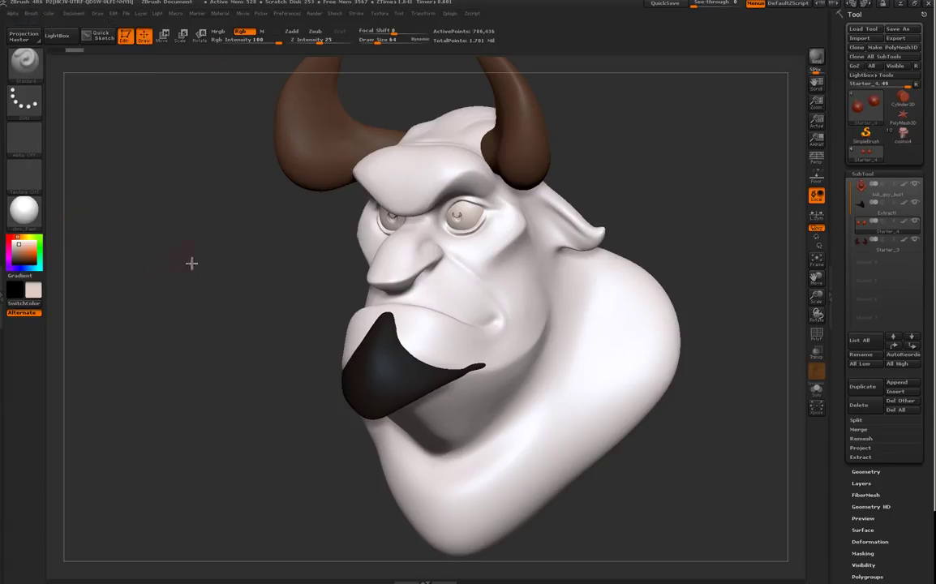
Step: Restore the custom user interface layout from the configuration preferences
{"action": "left_click_drag", "start_coordinate": [204, 287], "coordinate": [140, 117]}
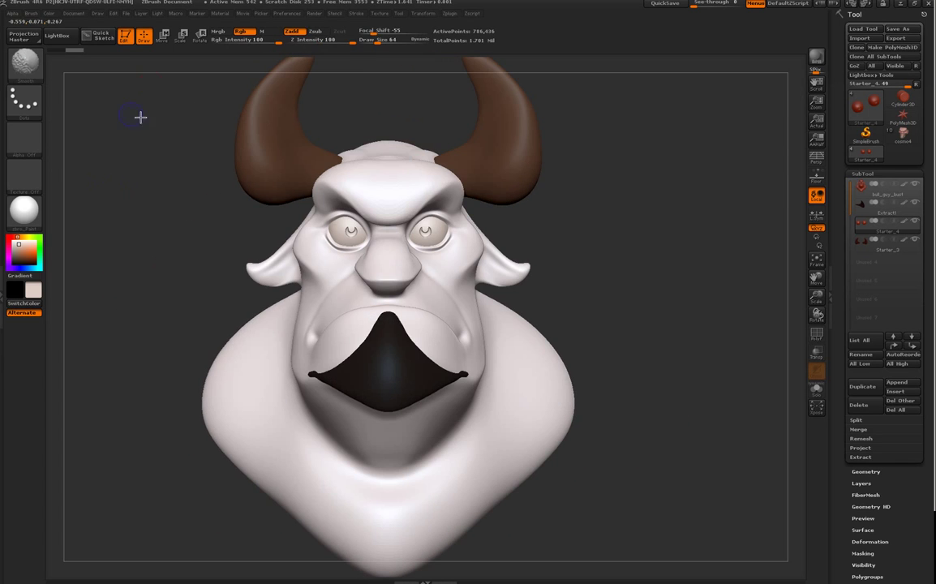
{"action": "left_click", "coordinate": [300, 15]}
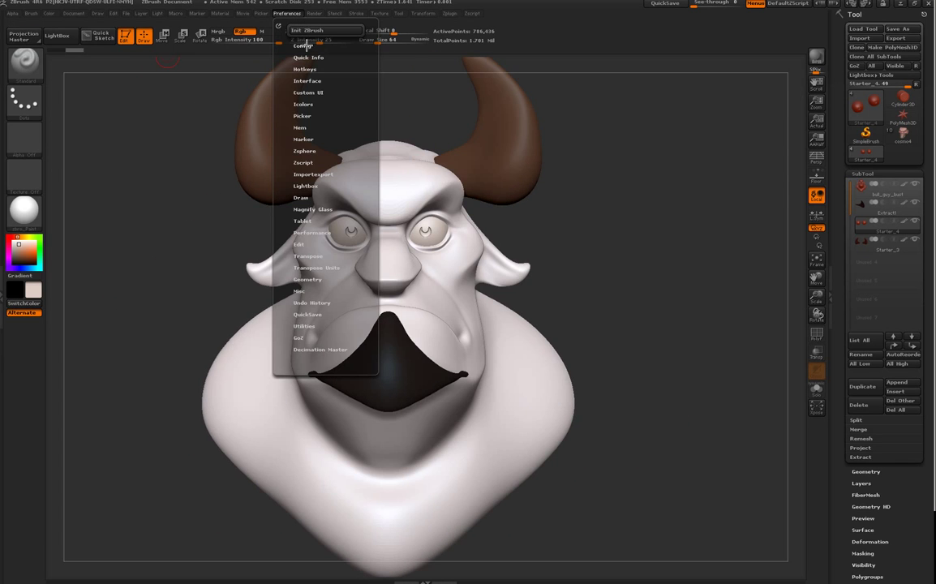
{"action": "left_click", "coordinate": [303, 48]}
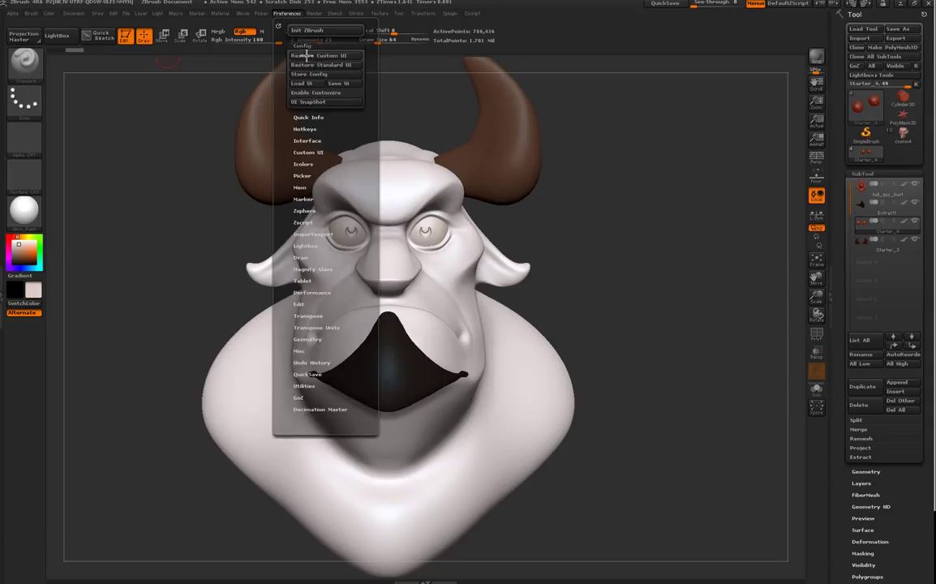
{"action": "left_click", "coordinate": [318, 55]}
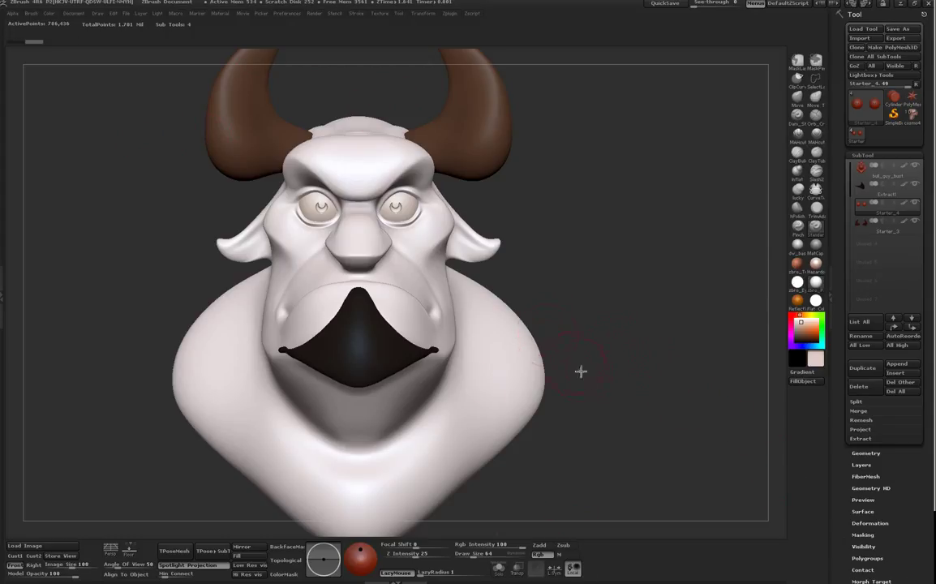
Step: Select the bull_guy_bust subtool and set the painting colour to red (Red 201, Green 67, Blue 59)
{"action": "mouse_move", "coordinate": [654, 413]}
{"action": "left_mouse_down"}
{"action": "mouse_move", "coordinate": [663, 421]}
{"action": "mouse_move", "coordinate": [663, 412]}
{"action": "left_mouse_up"}
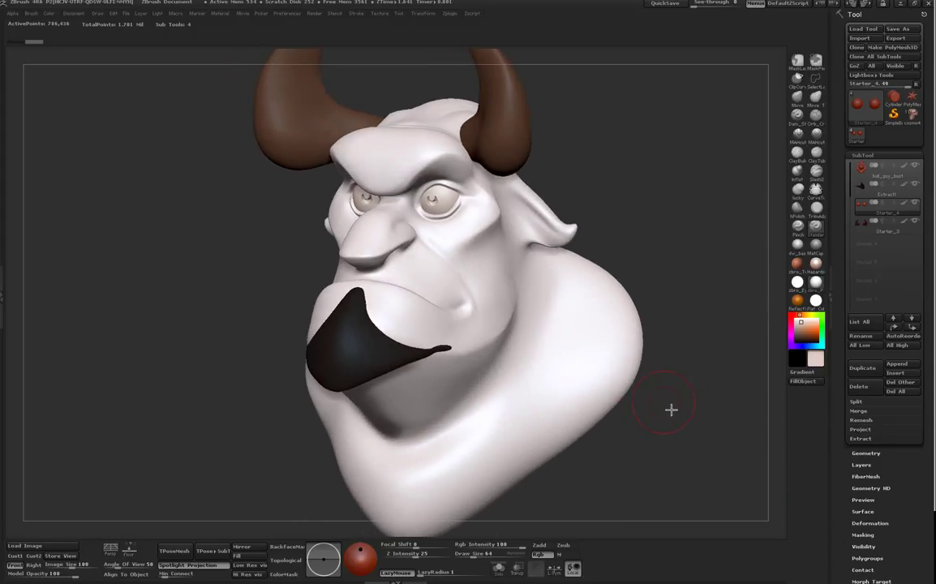
{"action": "left_click_drag", "start_coordinate": [700, 204], "coordinate": [666, 213]}
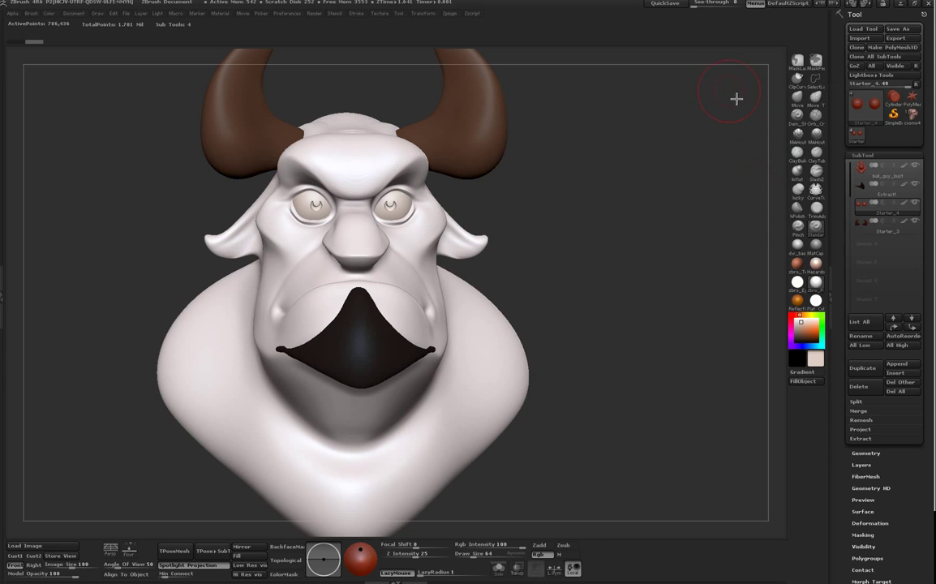
{"action": "left_click_drag", "start_coordinate": [609, 196], "coordinate": [447, 266]}
{"action": "left_click", "coordinate": [454, 247], "text": "alt"}
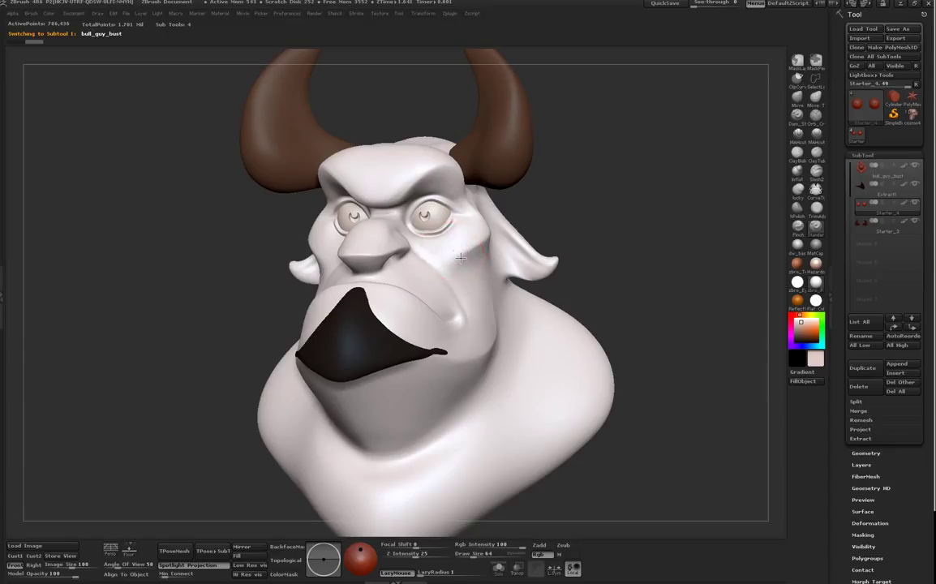
{"action": "left_click_drag", "start_coordinate": [571, 251], "coordinate": [596, 221]}
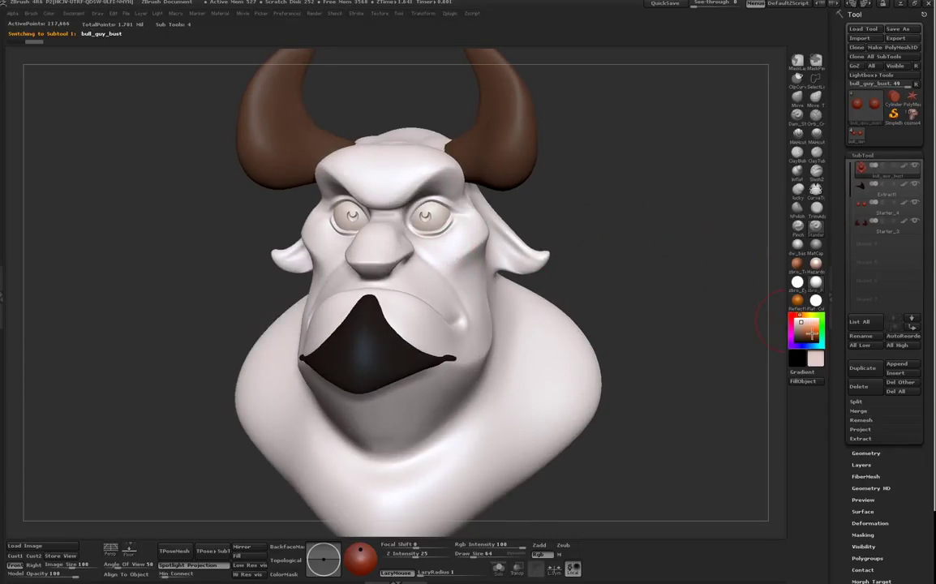
{"action": "left_click", "coordinate": [811, 334]}
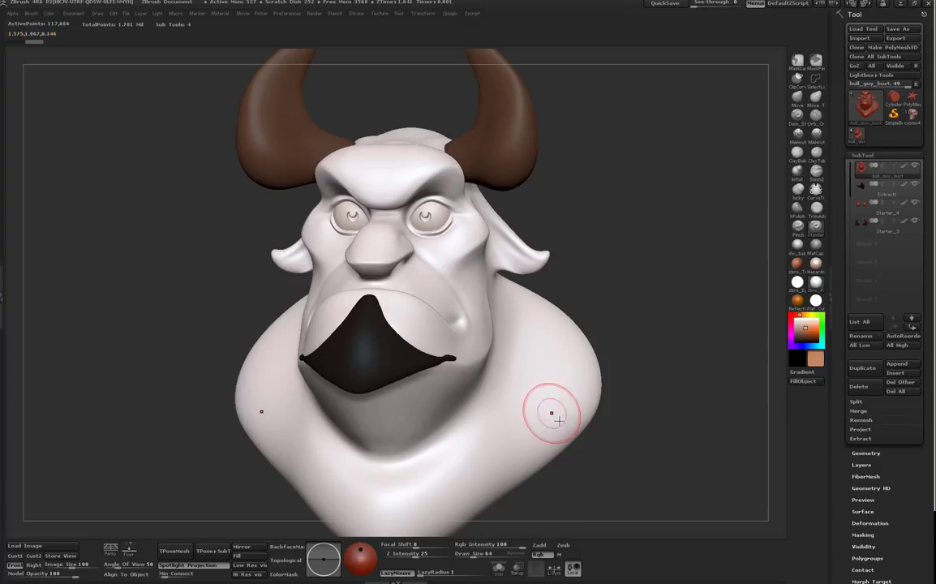
{"action": "left_click_drag", "start_coordinate": [668, 349], "coordinate": [672, 290], "text": "shift"}
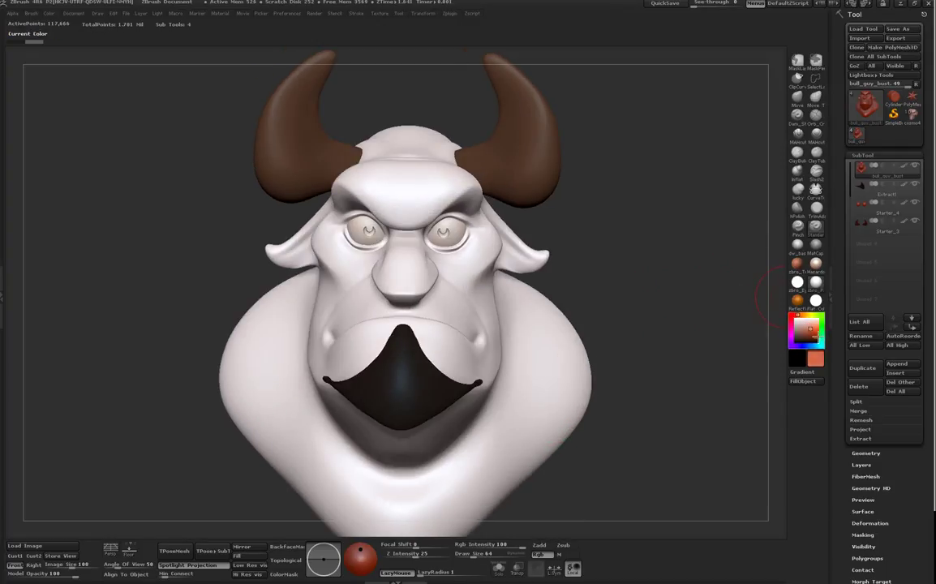
{"action": "left_click", "coordinate": [811, 326]}
{"action": "left_click", "coordinate": [808, 331]}
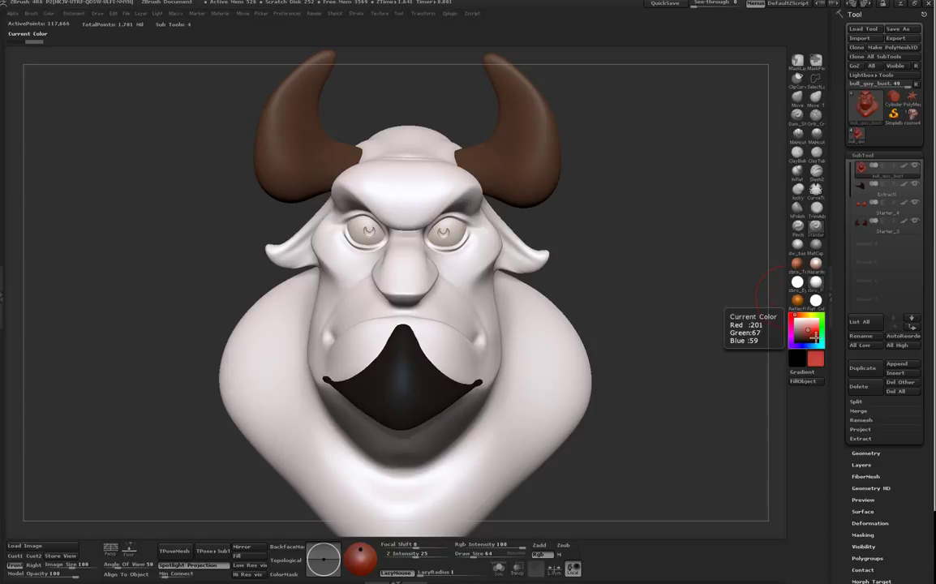
Step: Pick a slightly deeper, saturated red as the painting colour and fill the whole bull bust with it
{"action": "left_click", "coordinate": [802, 338]}
{"action": "left_click", "coordinate": [812, 326]}
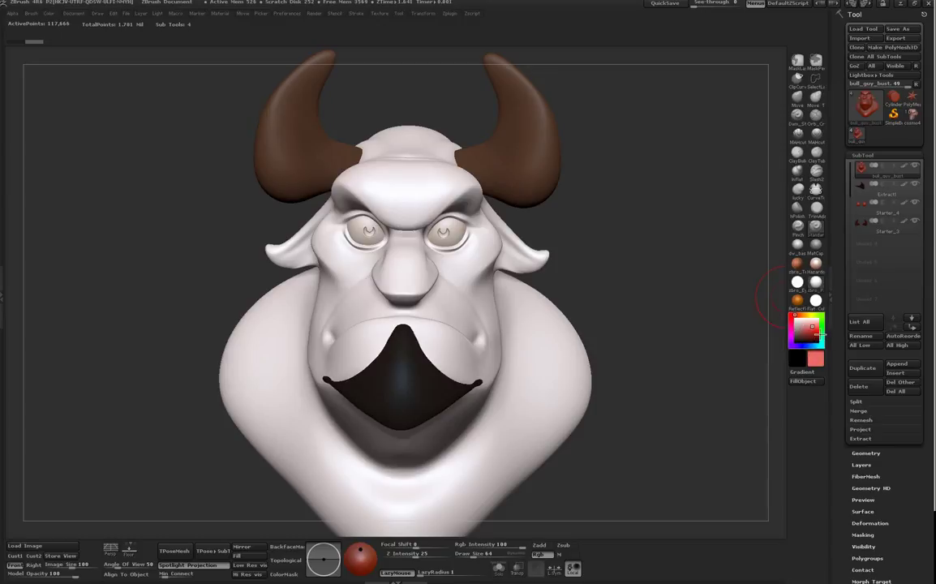
{"action": "left_click_drag", "start_coordinate": [821, 335], "coordinate": [820, 341]}
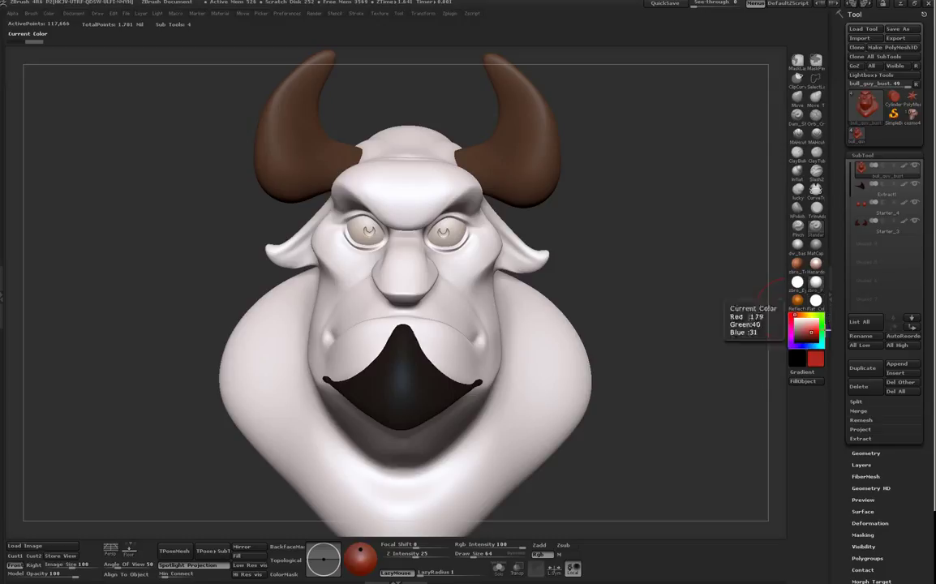
{"action": "left_click", "coordinate": [811, 325]}
{"action": "left_click_drag", "start_coordinate": [813, 326], "coordinate": [814, 337]}
{"action": "left_click", "coordinate": [814, 332]}
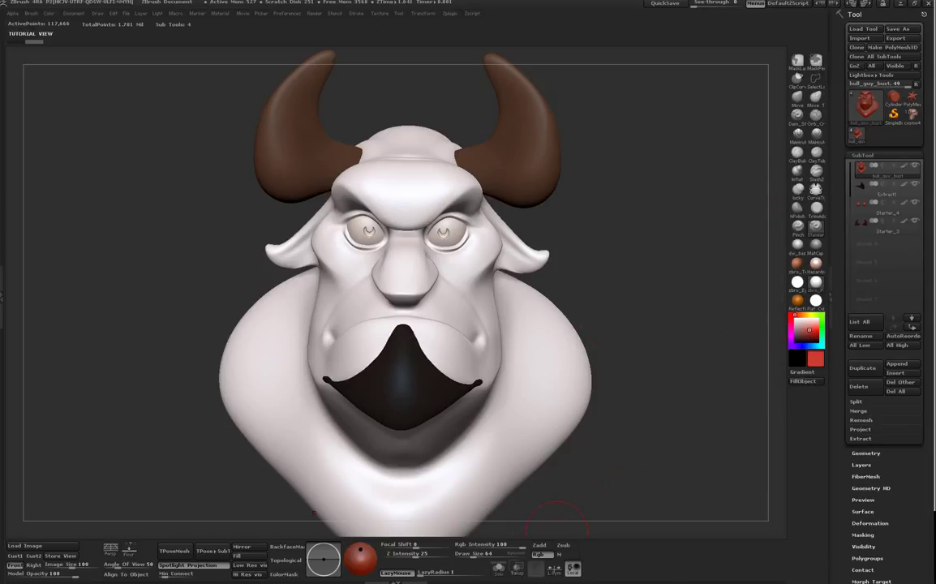
{"action": "left_click", "coordinate": [802, 380]}
{"action": "left_click_drag", "start_coordinate": [748, 365], "coordinate": [464, 319]}
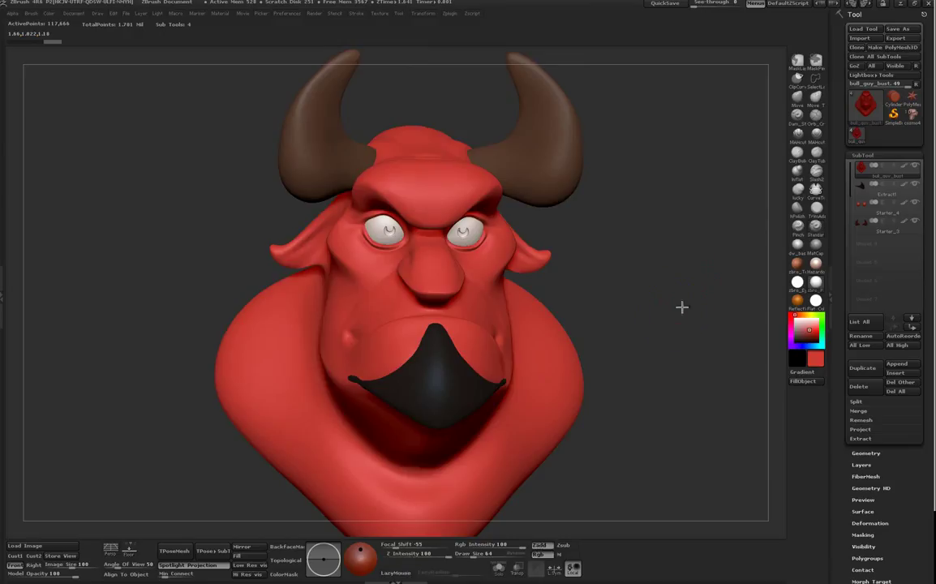
{"action": "left_click_drag", "start_coordinate": [682, 307], "coordinate": [687, 294], "text": "shift"}
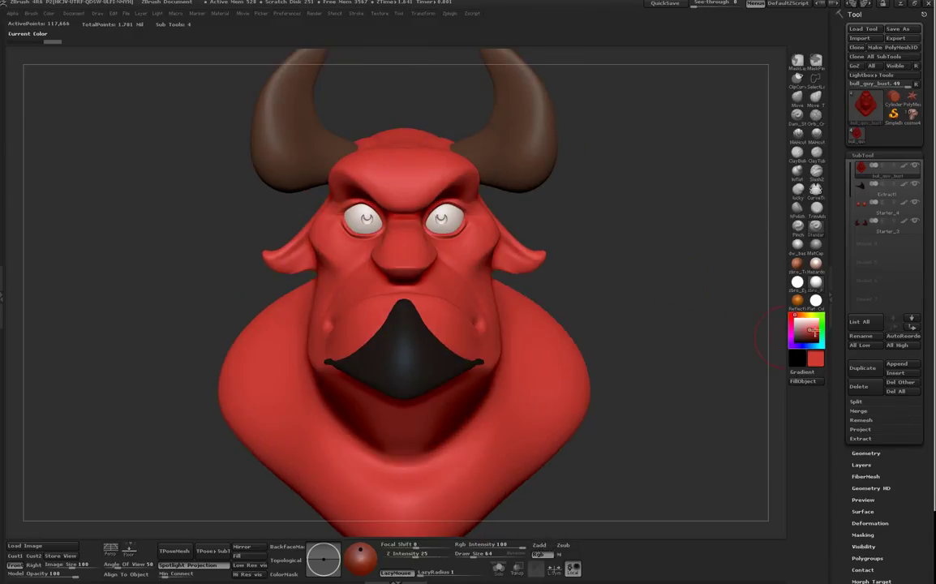
Step: Change the painting colour to a dark maroon red for shading the skin
{"action": "left_click", "coordinate": [813, 327]}
{"action": "left_click", "coordinate": [809, 338]}
{"action": "left_click", "coordinate": [802, 327]}
{"action": "left_click", "coordinate": [819, 335]}
{"action": "left_click", "coordinate": [818, 344]}
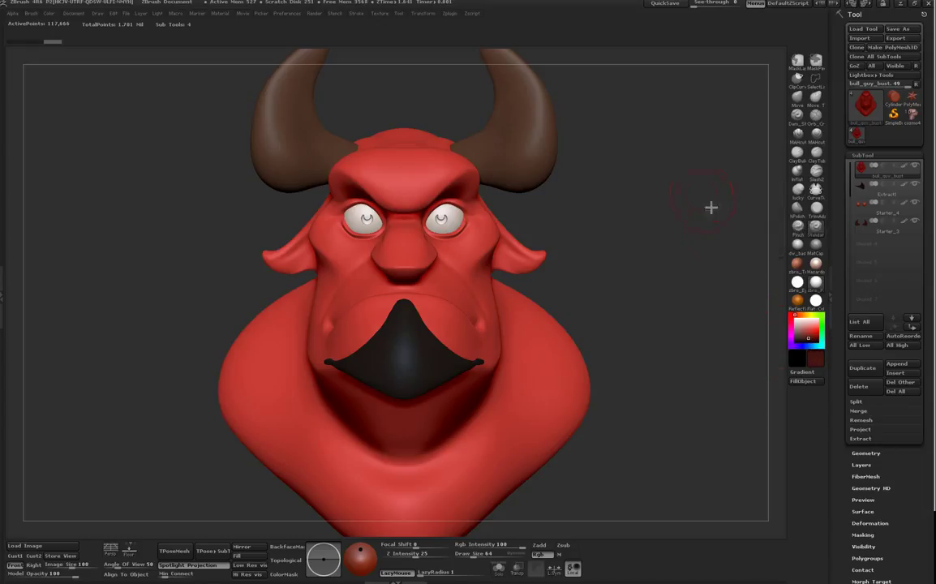
Step: Shade the sockets around both eyes with the dark maroon, turning LazyMouse off for the strokes
{"action": "left_click_drag", "start_coordinate": [708, 201], "coordinate": [368, 190]}
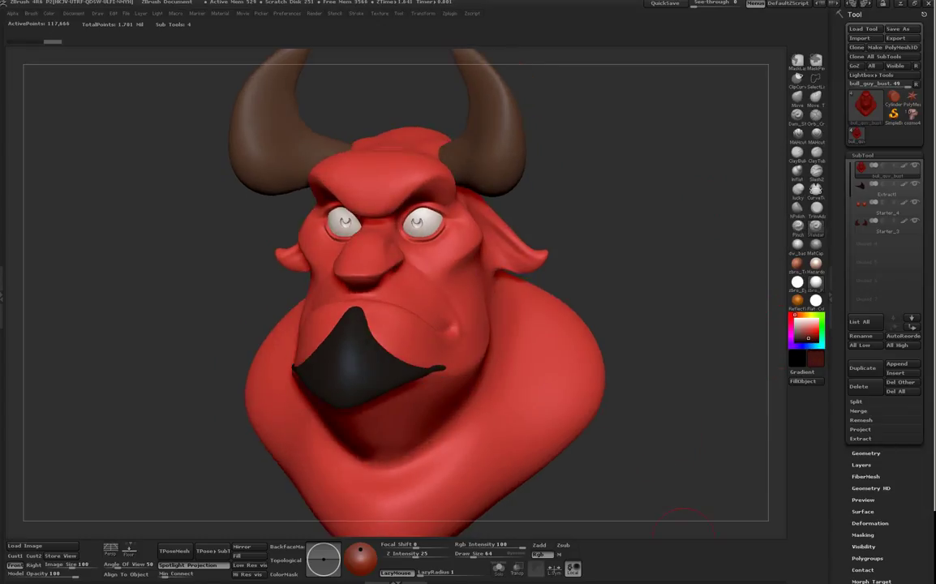
{"action": "left_click_drag", "start_coordinate": [413, 240], "coordinate": [452, 231]}
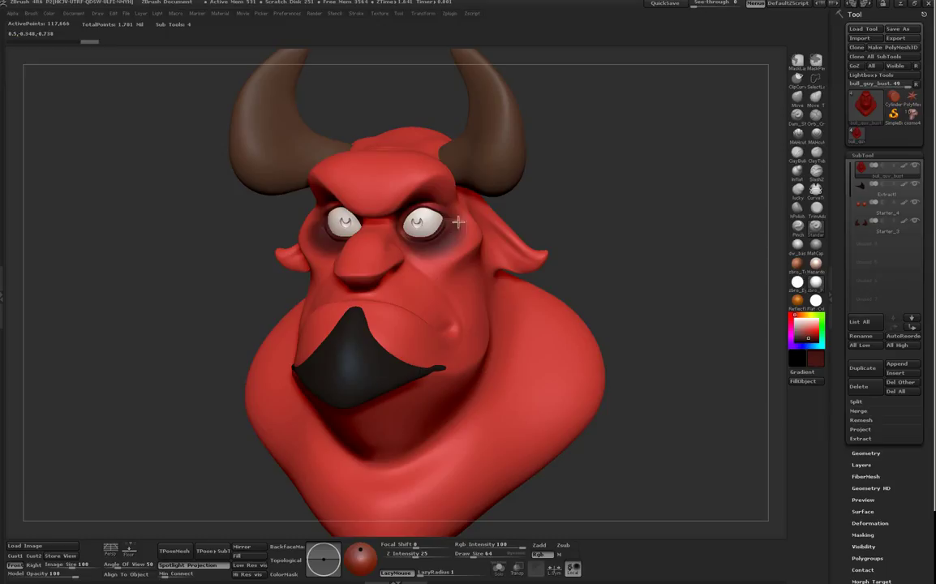
{"action": "left_click_drag", "start_coordinate": [604, 266], "coordinate": [618, 330]}
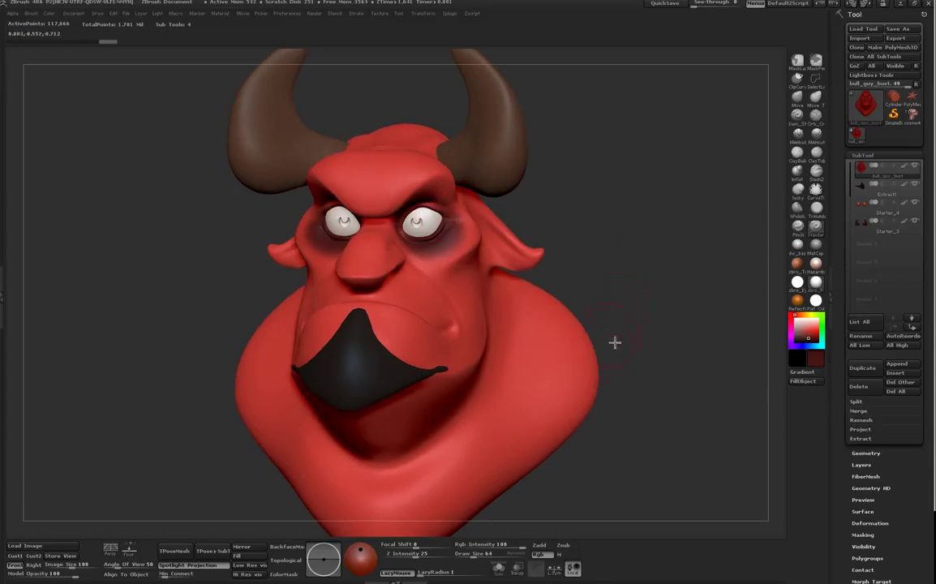
{"action": "key", "text": "l"}
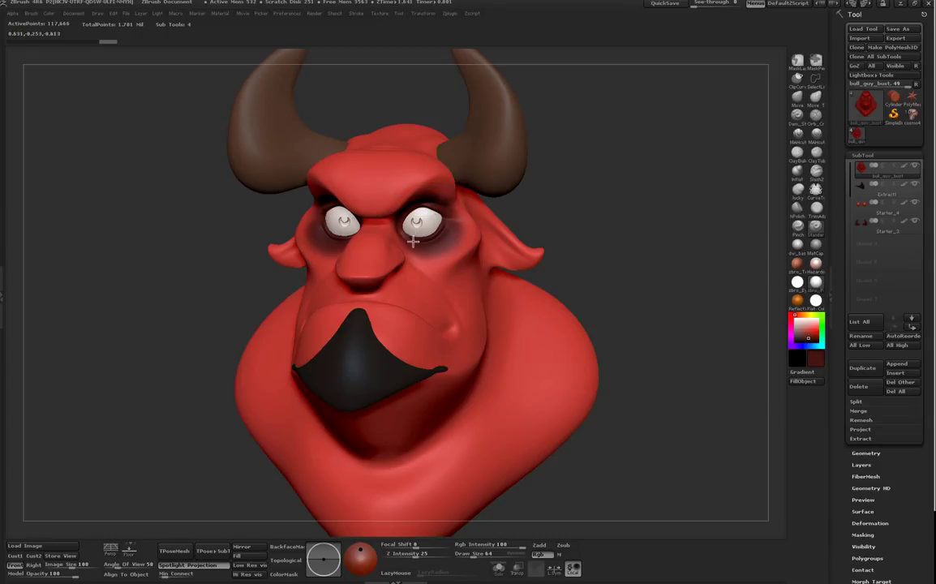
{"action": "left_click_drag", "start_coordinate": [435, 209], "coordinate": [415, 203]}
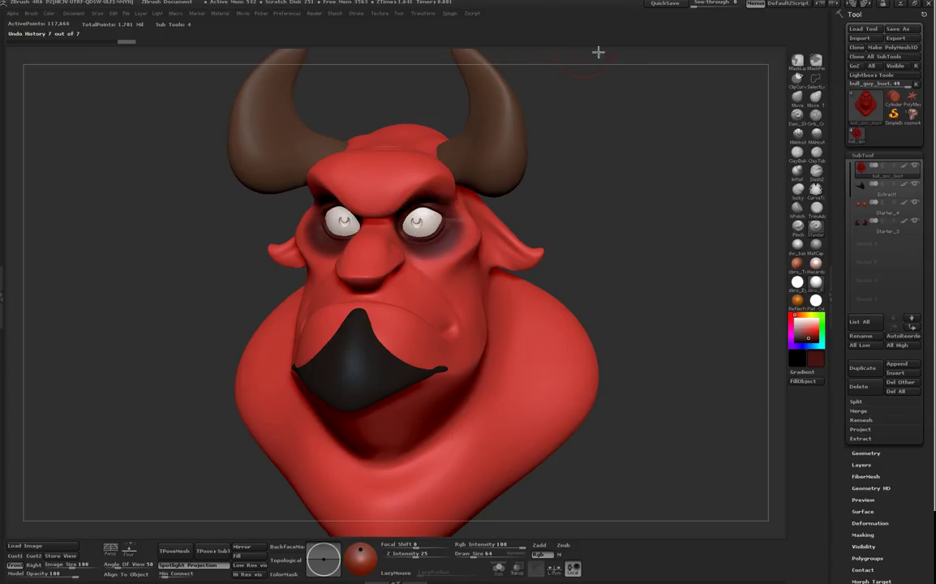
{"action": "left_click_drag", "start_coordinate": [610, 99], "coordinate": [575, 94]}
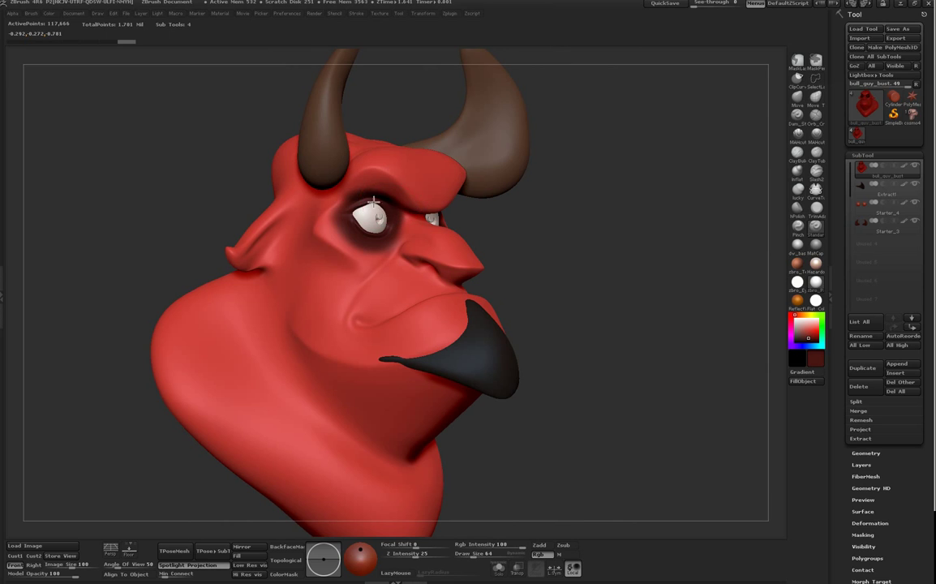
{"action": "mouse_move", "coordinate": [352, 241]}
{"action": "left_mouse_down"}
{"action": "mouse_move", "coordinate": [344, 221]}
{"action": "mouse_move", "coordinate": [410, 239]}
{"action": "left_mouse_up"}
{"action": "mouse_move", "coordinate": [621, 212]}
{"action": "left_mouse_down"}
{"action": "mouse_move", "coordinate": [590, 192]}
{"action": "mouse_move", "coordinate": [708, 232]}
{"action": "mouse_move", "coordinate": [756, 397]}
{"action": "mouse_move", "coordinate": [741, 404]}
{"action": "mouse_move", "coordinate": [756, 410]}
{"action": "mouse_move", "coordinate": [725, 423]}
{"action": "mouse_move", "coordinate": [711, 477]}
{"action": "mouse_move", "coordinate": [715, 453]}
{"action": "mouse_move", "coordinate": [725, 467]}
{"action": "mouse_move", "coordinate": [696, 487]}
{"action": "mouse_move", "coordinate": [679, 449]}
{"action": "left_mouse_up"}
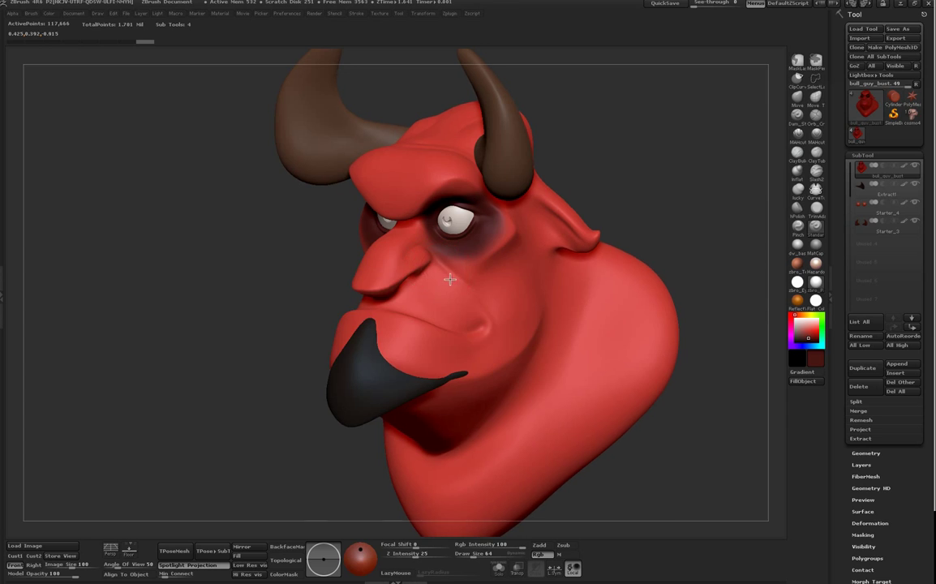
Step: Reduce the draw size to 23 and paint dark lines along the cheek folds and the mouth crease
{"action": "key", "text": "space"}
{"action": "left_click_drag", "start_coordinate": [451, 283], "coordinate": [442, 282]}
{"action": "left_click_drag", "start_coordinate": [605, 80], "coordinate": [597, 55]}
{"action": "left_click_drag", "start_coordinate": [586, 101], "coordinate": [405, 244]}
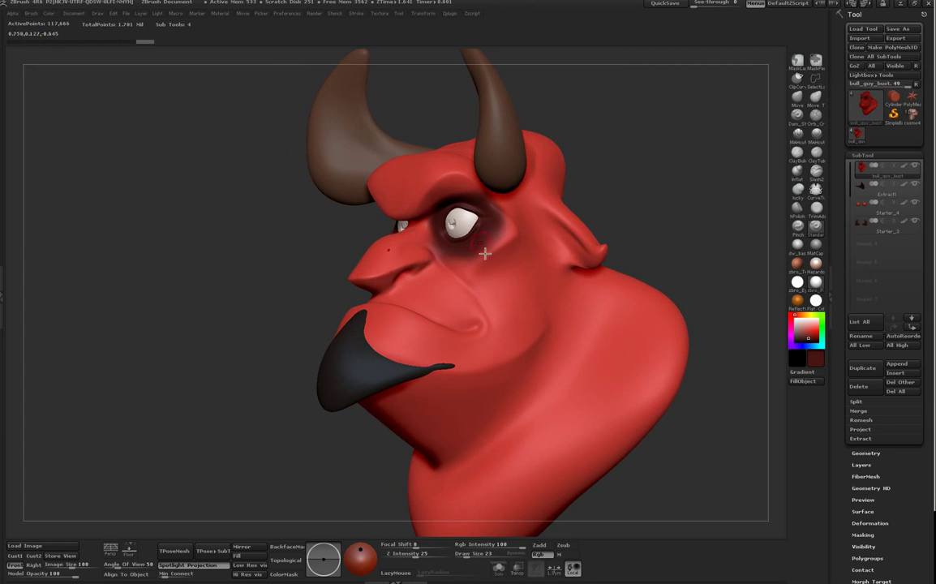
{"action": "key", "text": "space"}
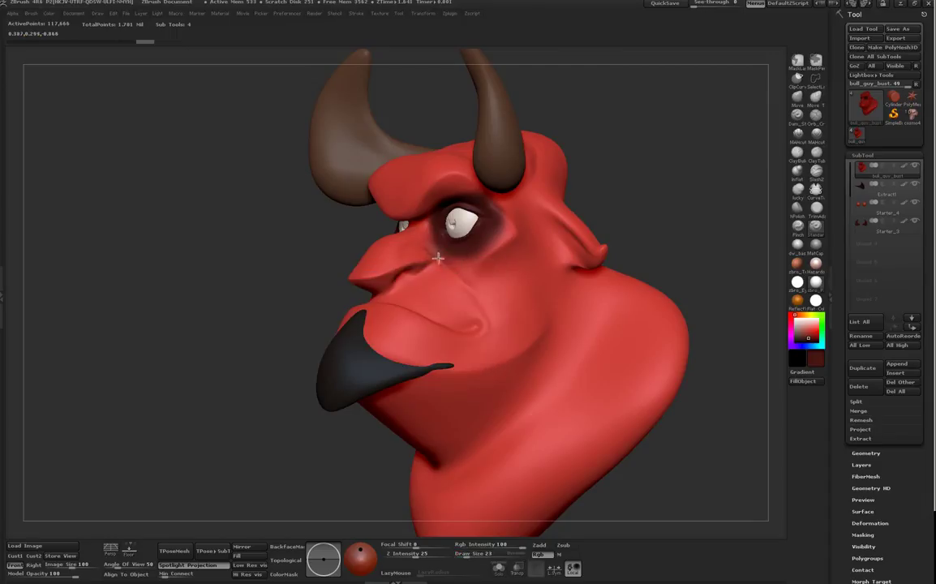
{"action": "mouse_move", "coordinate": [449, 272]}
{"action": "left_mouse_down"}
{"action": "mouse_move", "coordinate": [481, 297]}
{"action": "mouse_move", "coordinate": [493, 344]}
{"action": "mouse_move", "coordinate": [403, 299]}
{"action": "mouse_move", "coordinate": [408, 310]}
{"action": "left_mouse_up"}
{"action": "mouse_move", "coordinate": [251, 255]}
{"action": "left_mouse_down"}
{"action": "mouse_move", "coordinate": [309, 326]}
{"action": "mouse_move", "coordinate": [445, 335]}
{"action": "left_mouse_up"}
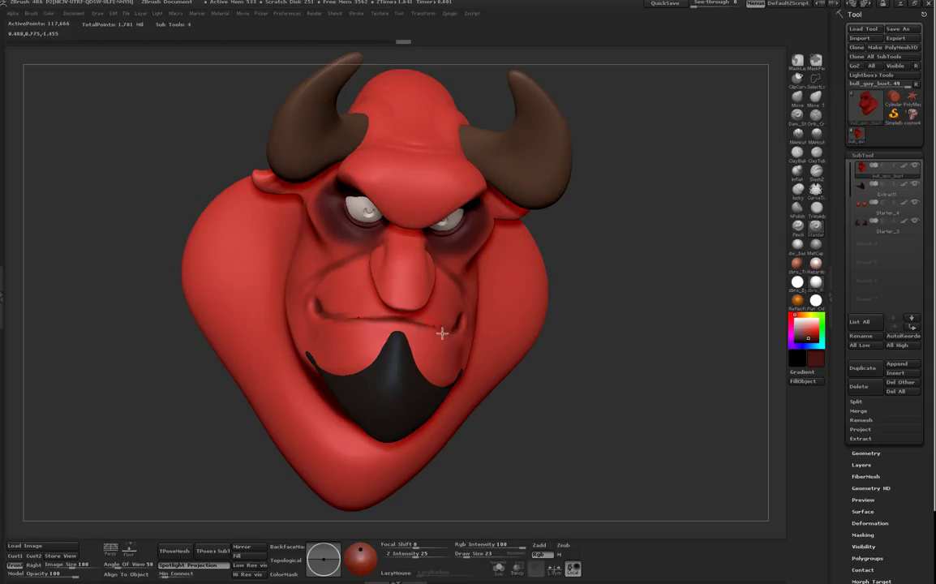
{"action": "left_click_drag", "start_coordinate": [560, 332], "coordinate": [689, 178]}
Step: Mask the bull bust by cavity at intensity 100 and inspect the masked areas
{"action": "scroll", "coordinate": [891, 224], "scroll_direction": "down", "scroll_amount": 10}
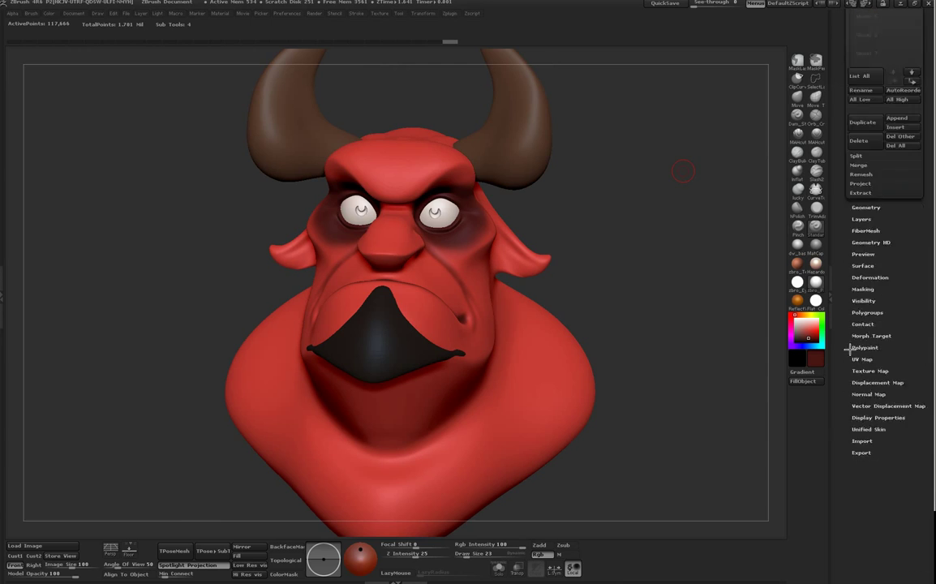
{"action": "scroll", "coordinate": [888, 98], "scroll_direction": "up", "scroll_amount": 2}
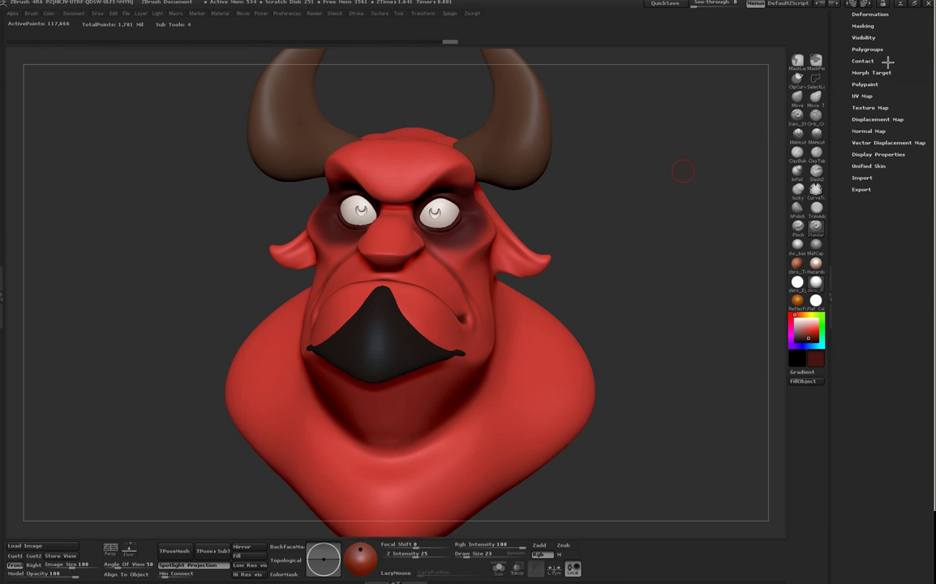
{"action": "left_click", "coordinate": [872, 29]}
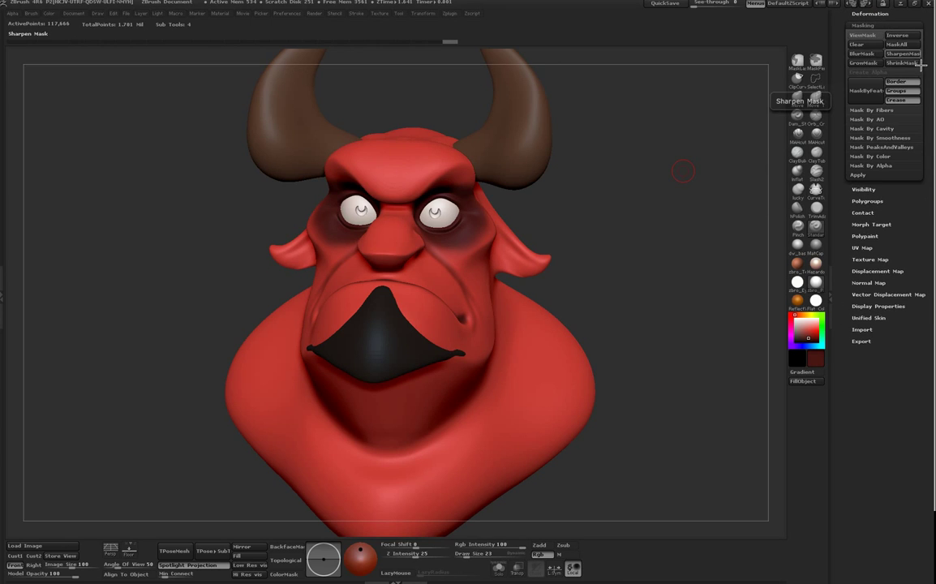
{"action": "left_click", "coordinate": [885, 129]}
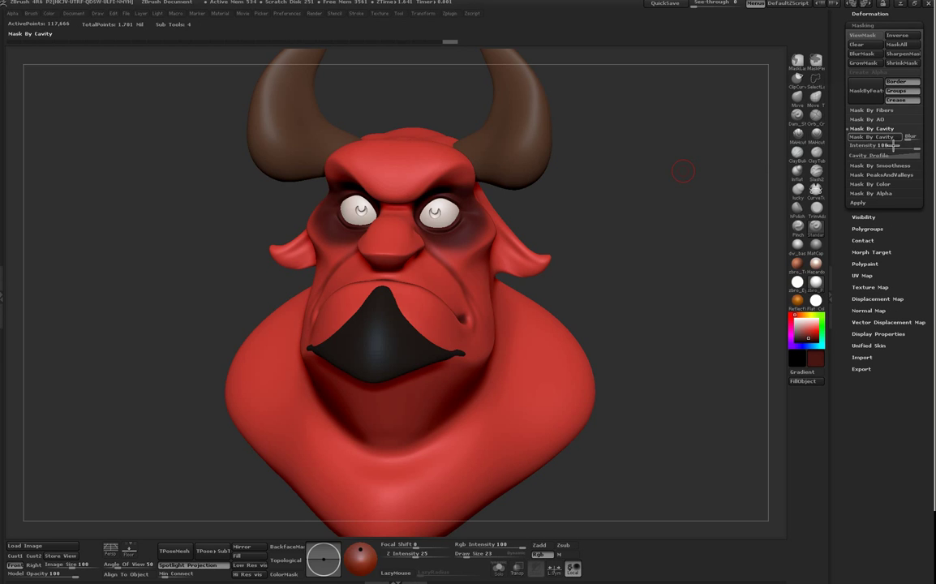
{"action": "left_click", "coordinate": [891, 137]}
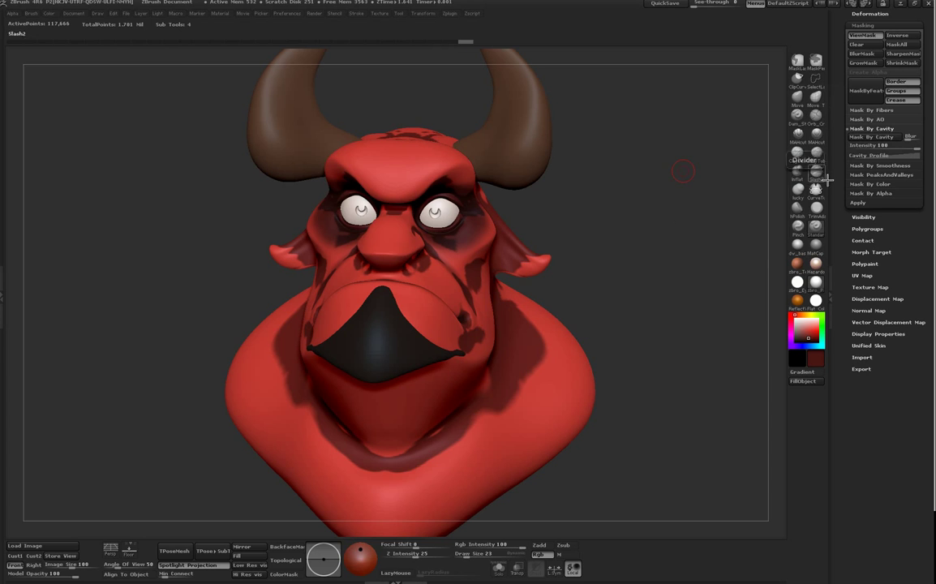
{"action": "left_click_drag", "start_coordinate": [685, 348], "coordinate": [670, 375]}
Step: Remake the bust's cavity mask with a steeper Cavity Profile curve and clear the mask
{"action": "left_click", "coordinate": [876, 155]}
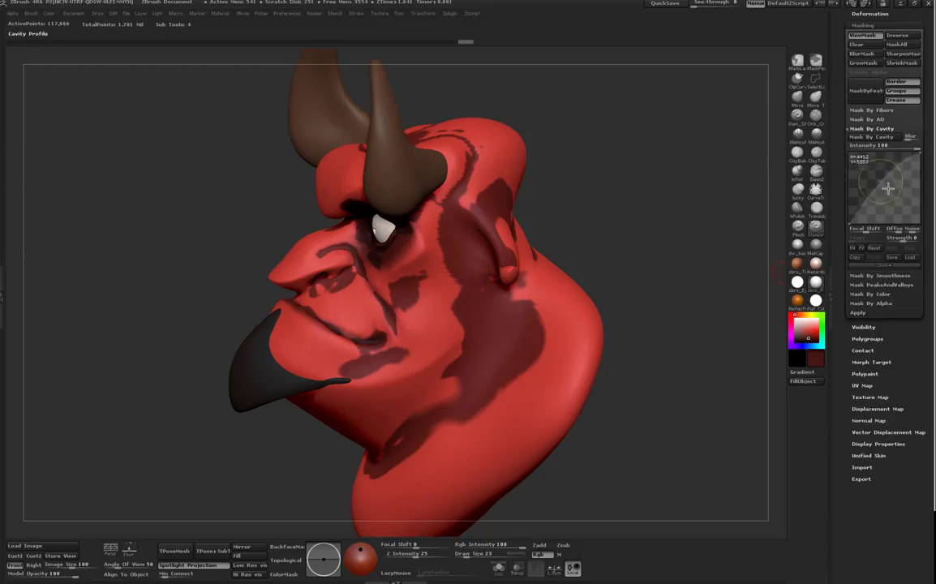
{"action": "left_click", "coordinate": [891, 139]}
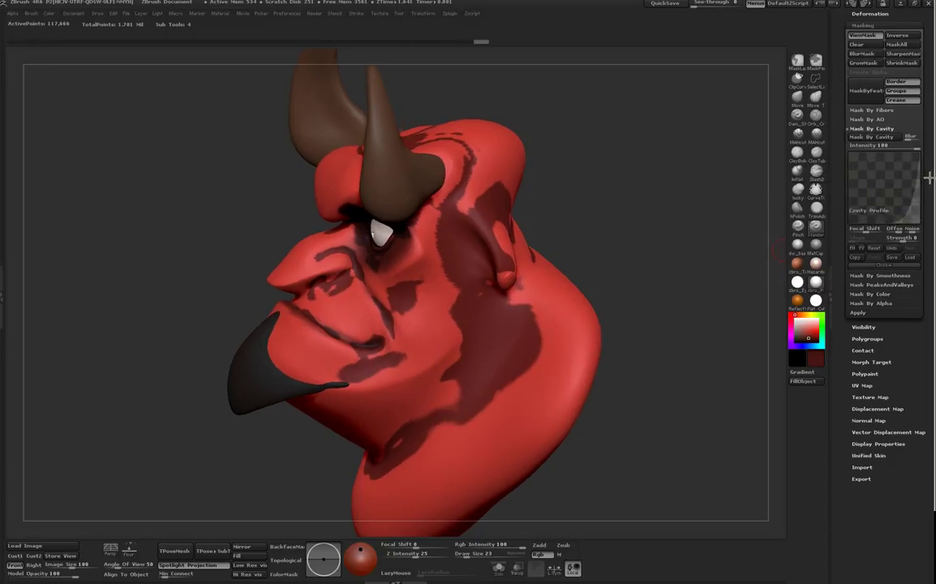
{"action": "left_click", "coordinate": [883, 140]}
{"action": "mouse_move", "coordinate": [675, 275]}
{"action": "left_mouse_down"}
{"action": "mouse_move", "coordinate": [721, 276]}
{"action": "mouse_move", "coordinate": [721, 297]}
{"action": "mouse_move", "coordinate": [658, 293]}
{"action": "left_mouse_up"}
Step: Set the draw size to 50 and darken the hollows below the cheekbones on both sides of the face
{"action": "key", "text": "space"}
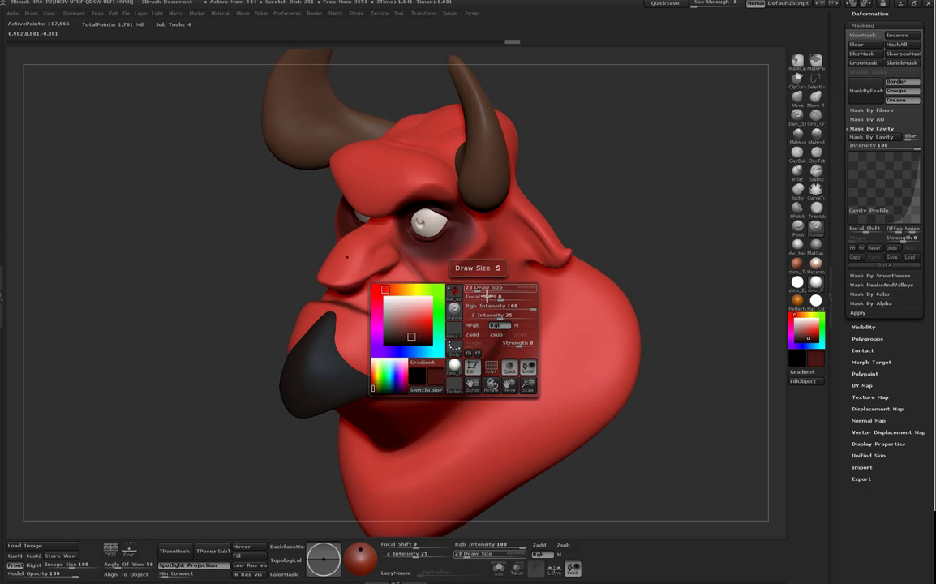
{"action": "left_click_drag", "start_coordinate": [485, 292], "coordinate": [489, 291]}
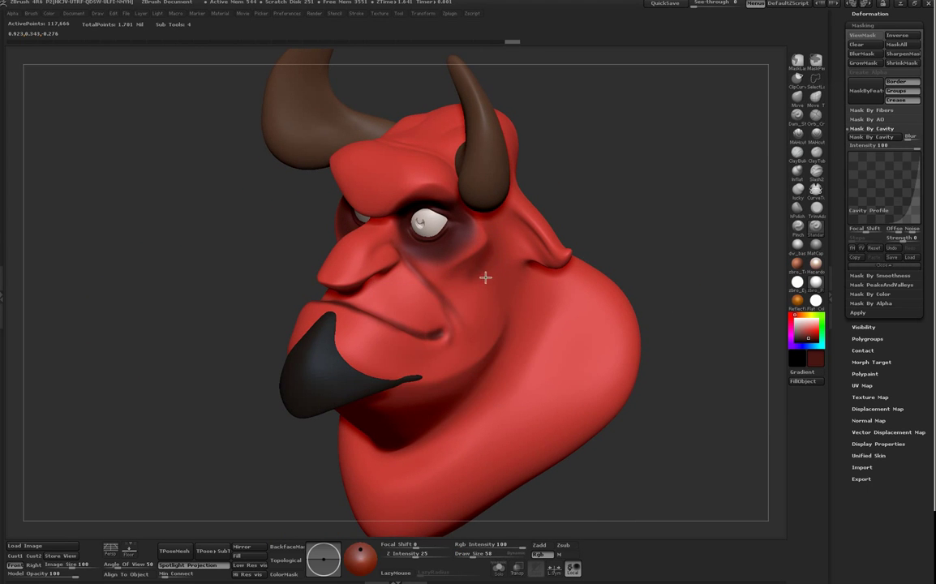
{"action": "mouse_move", "coordinate": [492, 280]}
{"action": "left_mouse_down"}
{"action": "mouse_move", "coordinate": [502, 277]}
{"action": "mouse_move", "coordinate": [473, 293]}
{"action": "left_mouse_up"}
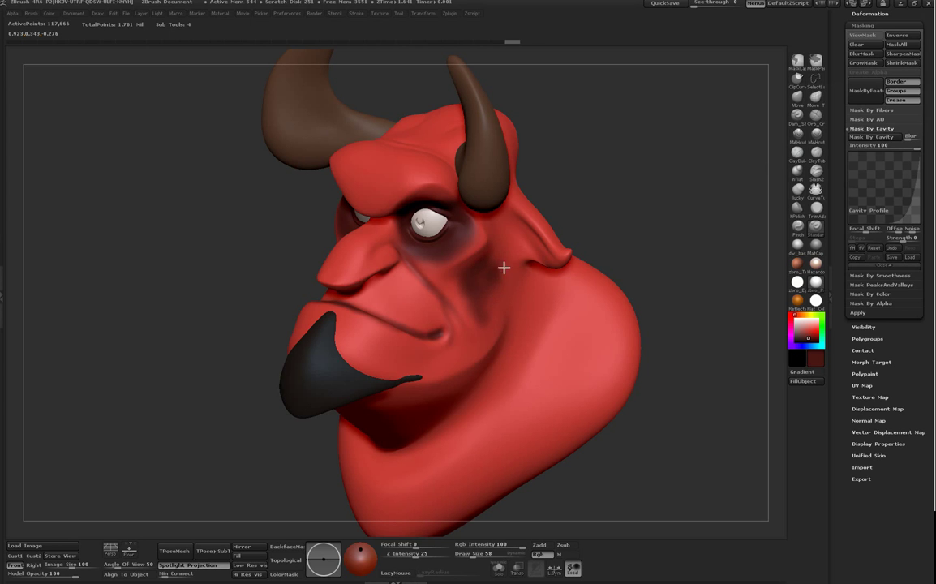
{"action": "left_click_drag", "start_coordinate": [567, 196], "coordinate": [730, 235]}
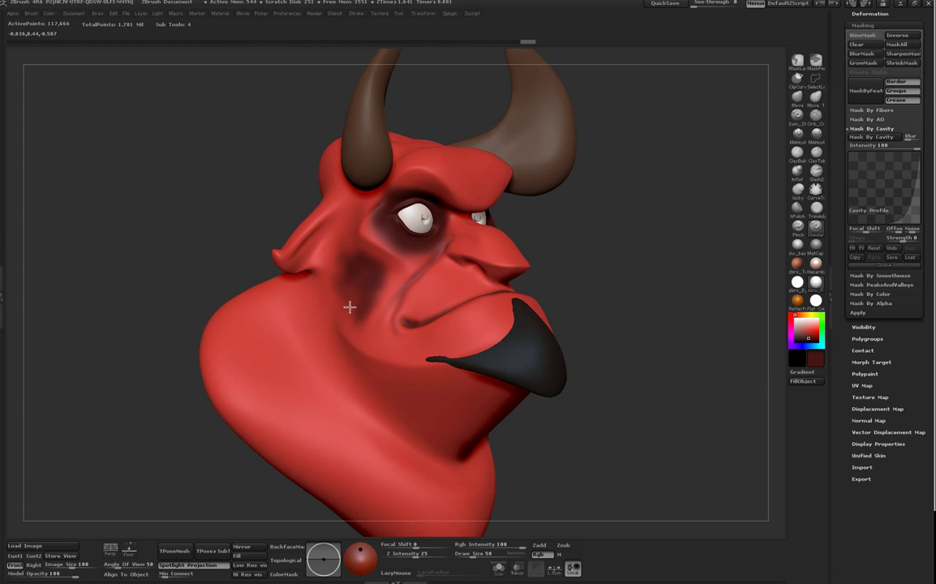
{"action": "left_click_drag", "start_coordinate": [653, 164], "coordinate": [547, 160]}
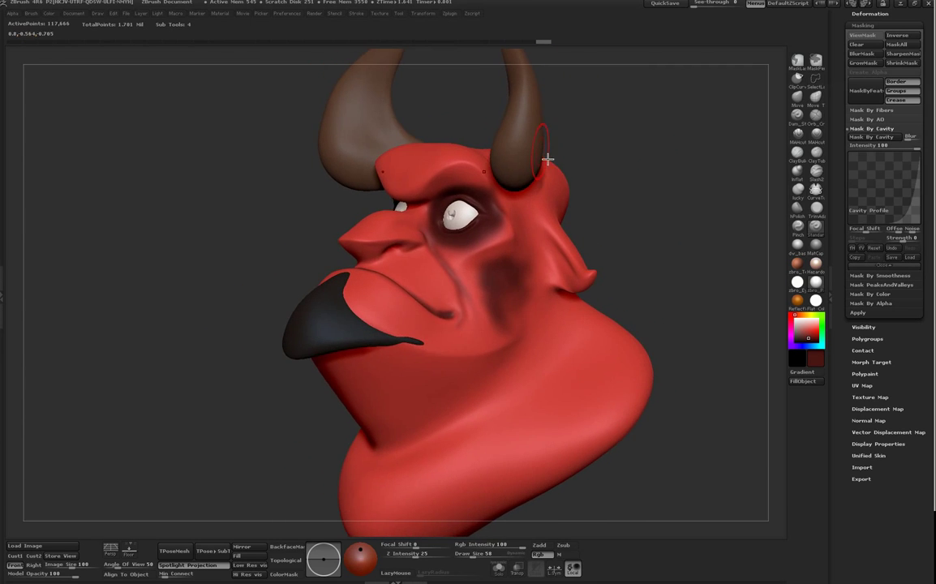
Step: Set the draw size to 30 and darken the creases around the nostrils
{"action": "key", "text": "space"}
{"action": "left_click_drag", "start_coordinate": [424, 258], "coordinate": [403, 258]}
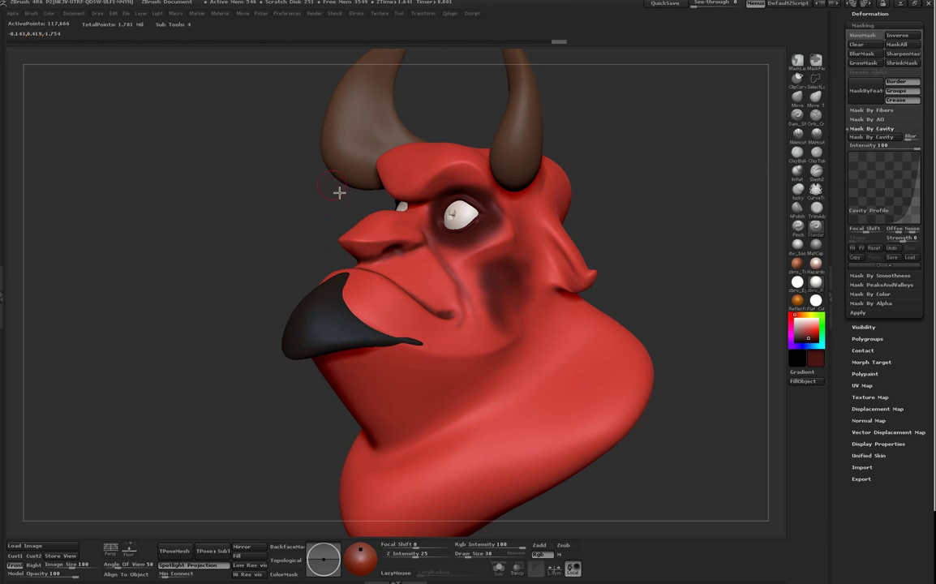
{"action": "left_click_drag", "start_coordinate": [503, 138], "coordinate": [554, 175]}
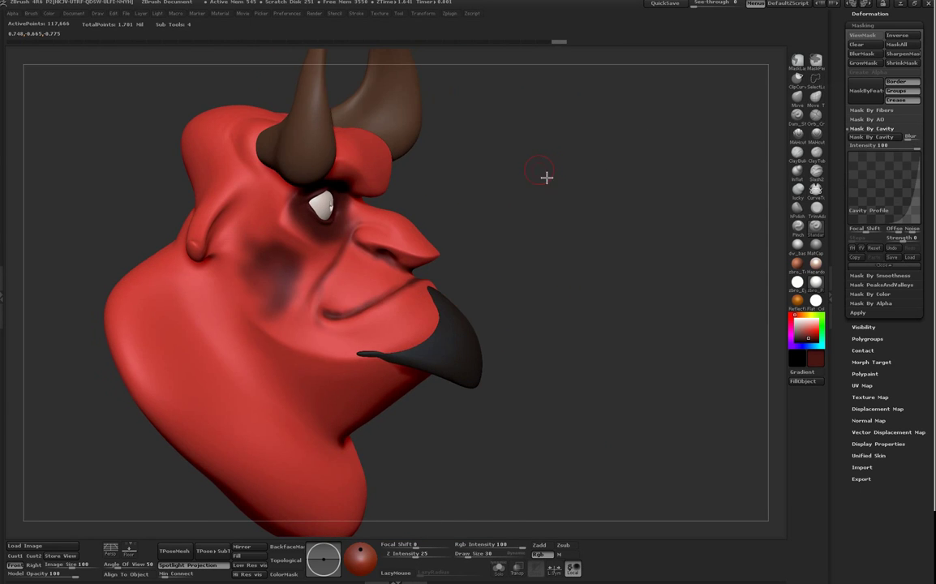
Step: Set the draw size to 51 and softly shade the skin above and below the mouth line
{"action": "key", "text": "space"}
{"action": "key", "text": "space"}
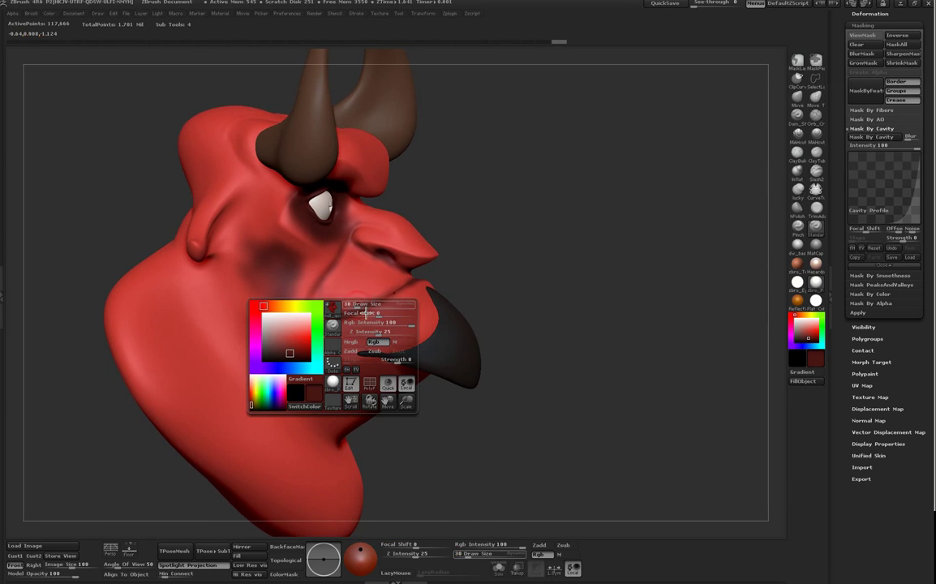
{"action": "mouse_move", "coordinate": [367, 314]}
{"action": "left_mouse_down"}
{"action": "mouse_move", "coordinate": [380, 314]}
{"action": "mouse_move", "coordinate": [347, 315]}
{"action": "mouse_move", "coordinate": [395, 300]}
{"action": "left_mouse_up"}
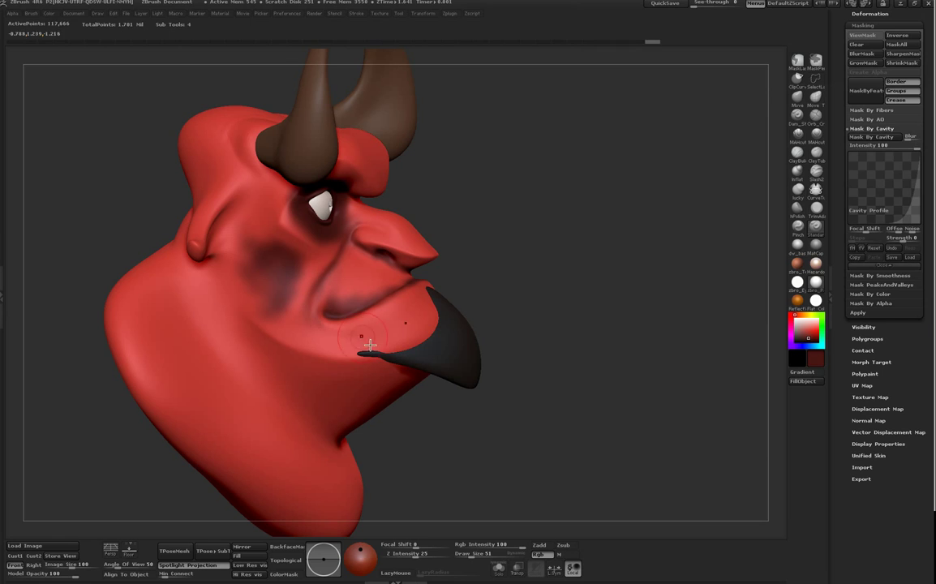
{"action": "mouse_move", "coordinate": [553, 300]}
{"action": "left_mouse_down"}
{"action": "mouse_move", "coordinate": [487, 317]}
{"action": "mouse_move", "coordinate": [369, 315]}
{"action": "left_mouse_up"}
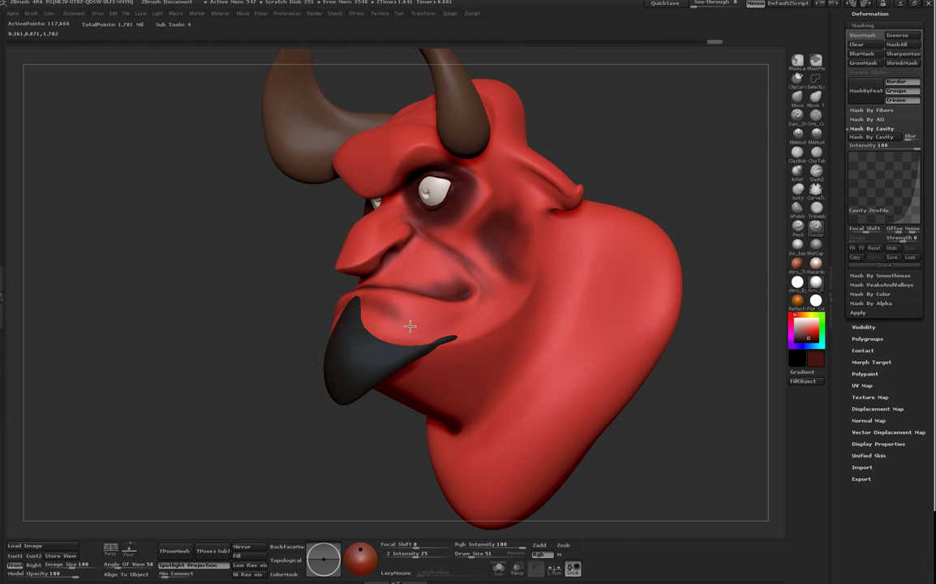
Step: Set the draw size to 28 and paint dark furrows between the brows and up the forehead
{"action": "mouse_move", "coordinate": [606, 129]}
{"action": "left_mouse_down"}
{"action": "mouse_move", "coordinate": [654, 111]}
{"action": "mouse_move", "coordinate": [621, 86]}
{"action": "left_mouse_up"}
{"action": "key", "text": "space"}
{"action": "mouse_move", "coordinate": [376, 226]}
{"action": "left_mouse_down"}
{"action": "mouse_move", "coordinate": [366, 218]}
{"action": "mouse_move", "coordinate": [378, 171]}
{"action": "left_mouse_up"}
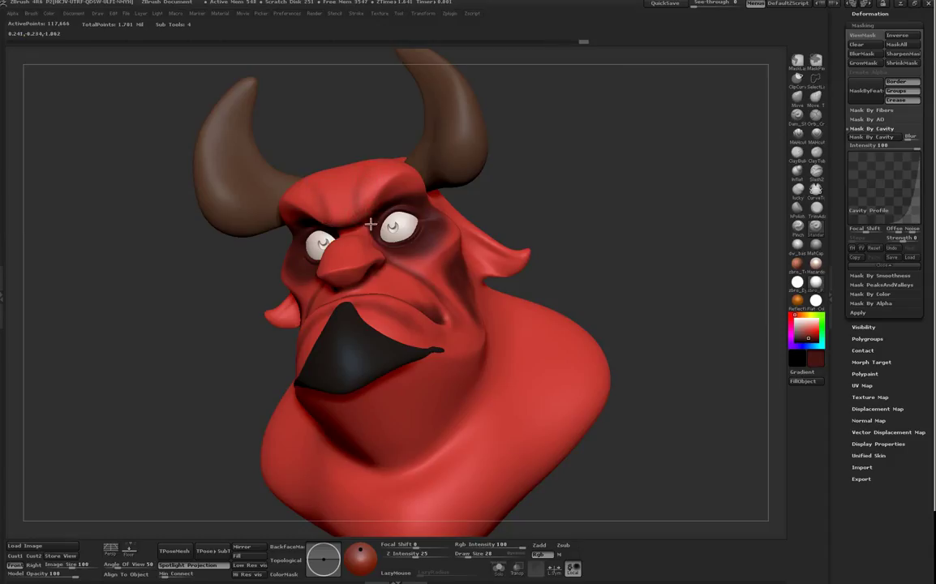
{"action": "mouse_move", "coordinate": [374, 125]}
{"action": "left_mouse_down"}
{"action": "mouse_move", "coordinate": [364, 230]}
{"action": "mouse_move", "coordinate": [369, 218]}
{"action": "left_mouse_up"}
{"action": "mouse_move", "coordinate": [500, 88]}
{"action": "left_mouse_down"}
{"action": "mouse_move", "coordinate": [576, 71]}
{"action": "mouse_move", "coordinate": [562, 101]}
{"action": "mouse_move", "coordinate": [637, 127]}
{"action": "mouse_move", "coordinate": [602, 127]}
{"action": "left_mouse_up"}
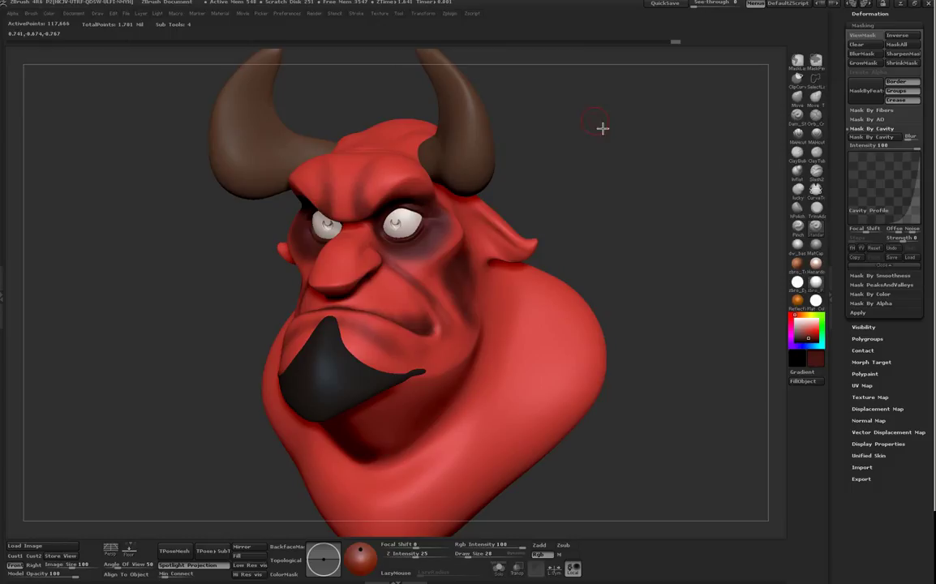
Step: Darken the hollows inside the ears with dark maroon
{"action": "mouse_move", "coordinate": [484, 227]}
{"action": "left_mouse_down"}
{"action": "mouse_move", "coordinate": [476, 223]}
{"action": "mouse_move", "coordinate": [503, 249]}
{"action": "left_mouse_up"}
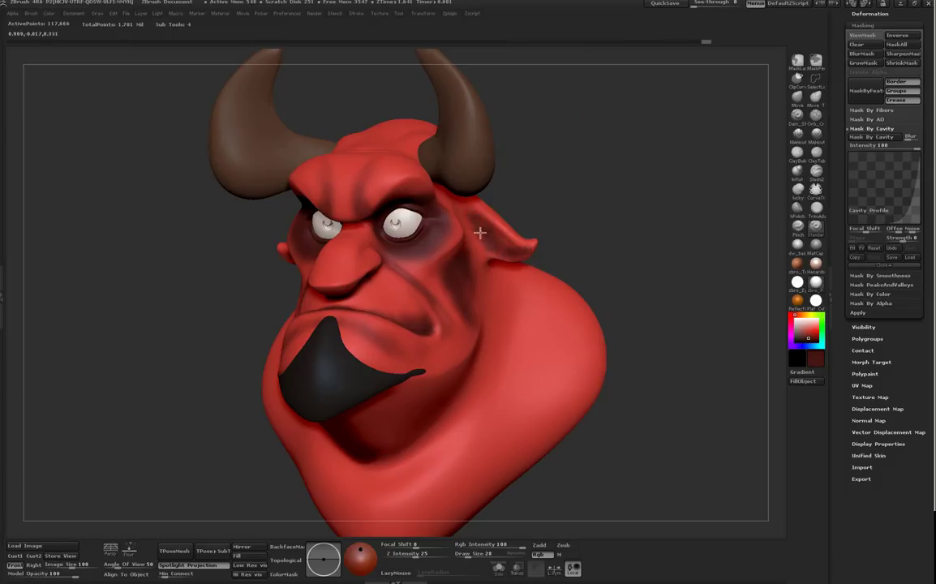
{"action": "left_click_drag", "start_coordinate": [512, 259], "coordinate": [530, 173]}
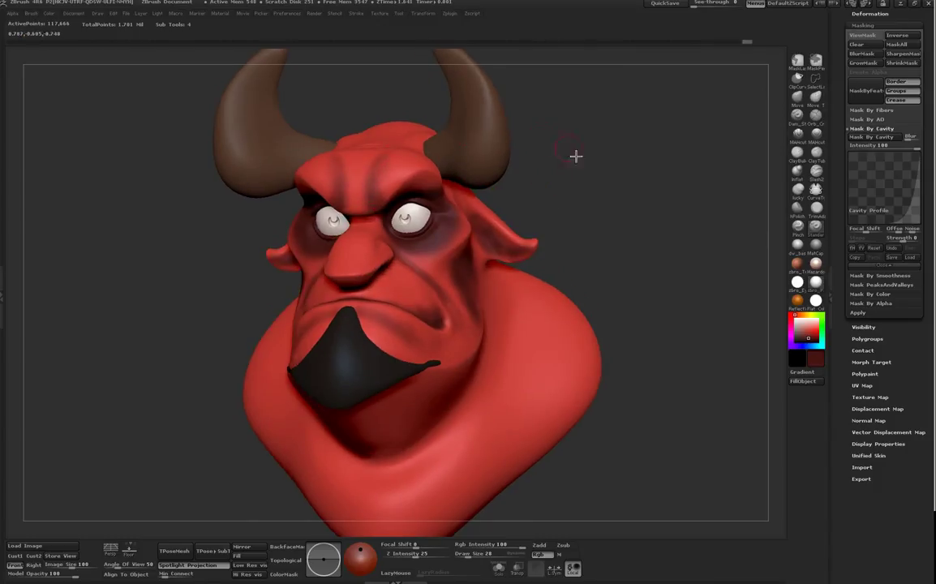
{"action": "left_click_drag", "start_coordinate": [570, 152], "coordinate": [428, 187]}
{"action": "key", "text": "ctrl+z"}
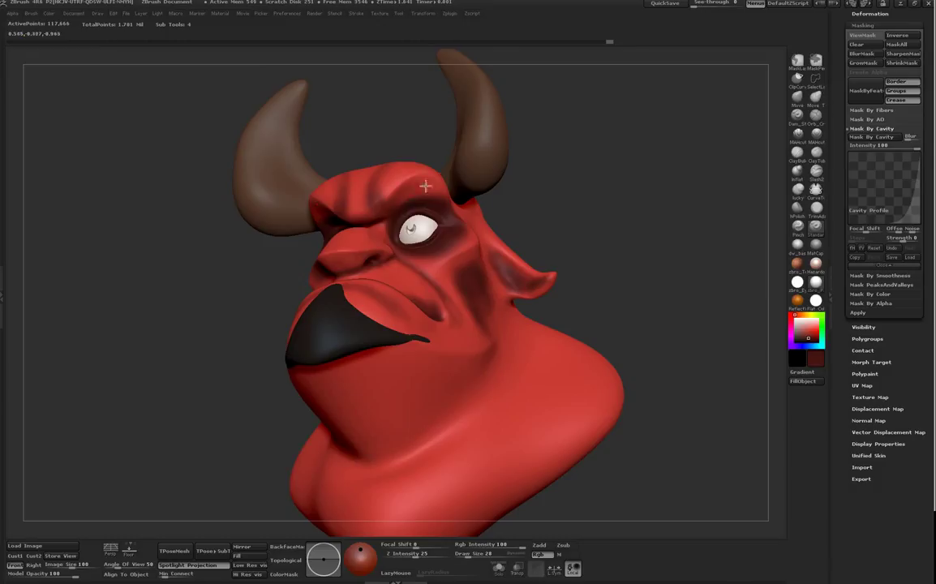
{"action": "key", "text": "ctrl+shift+z"}
{"action": "key", "text": "ctrl+shift+z"}
{"action": "key", "text": "ctrl+shift+z"}
{"action": "key", "text": "ctrl+shift+z"}
{"action": "key", "text": "ctrl+shift+z"}
Step: Set the draw size to 73 and shade a broad dark band along the neck below the jaw
{"action": "mouse_move", "coordinate": [603, 140]}
{"action": "left_mouse_down"}
{"action": "mouse_move", "coordinate": [602, 148]}
{"action": "mouse_move", "coordinate": [637, 159]}
{"action": "mouse_move", "coordinate": [588, 150]}
{"action": "left_mouse_up"}
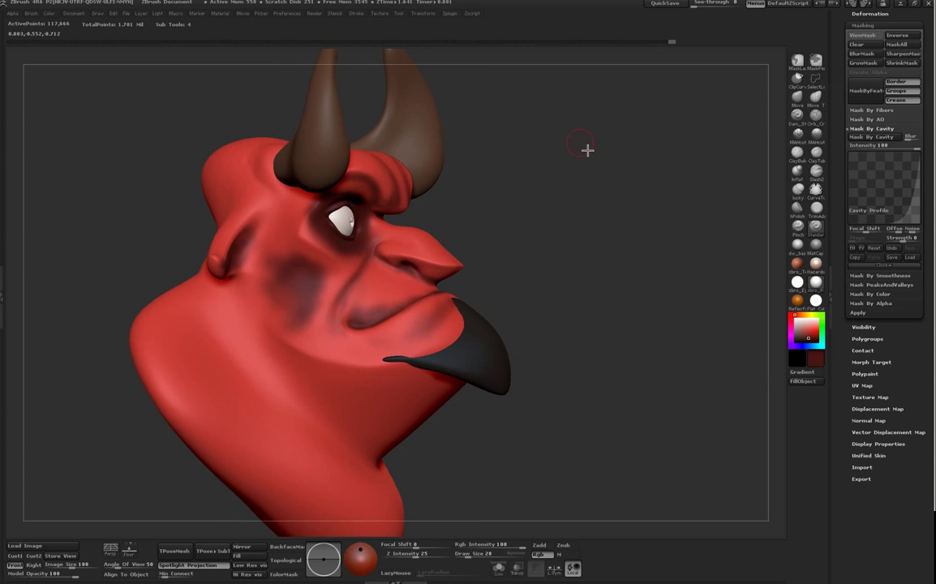
{"action": "key", "text": "space"}
{"action": "left_click_drag", "start_coordinate": [383, 383], "coordinate": [390, 386]}
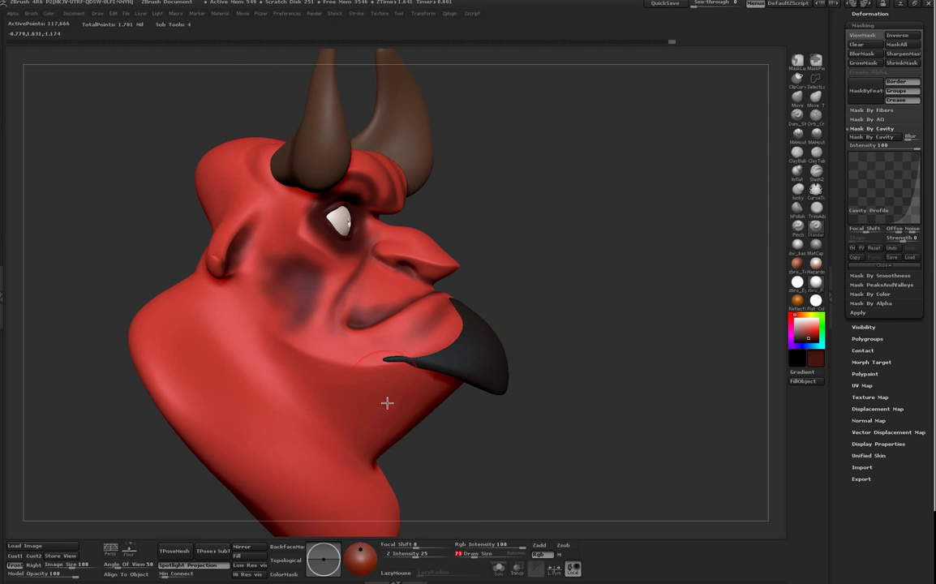
{"action": "mouse_move", "coordinate": [377, 470]}
{"action": "left_mouse_down"}
{"action": "mouse_move", "coordinate": [304, 412]}
{"action": "mouse_move", "coordinate": [271, 369]}
{"action": "mouse_move", "coordinate": [286, 396]}
{"action": "mouse_move", "coordinate": [236, 331]}
{"action": "left_mouse_up"}
{"action": "mouse_move", "coordinate": [369, 459]}
{"action": "left_mouse_down"}
{"action": "mouse_move", "coordinate": [298, 407]}
{"action": "mouse_move", "coordinate": [236, 297]}
{"action": "mouse_move", "coordinate": [243, 332]}
{"action": "mouse_move", "coordinate": [224, 301]}
{"action": "left_mouse_up"}
{"action": "mouse_move", "coordinate": [343, 434]}
{"action": "left_mouse_down"}
{"action": "mouse_move", "coordinate": [291, 386]}
{"action": "mouse_move", "coordinate": [433, 426]}
{"action": "left_mouse_up"}
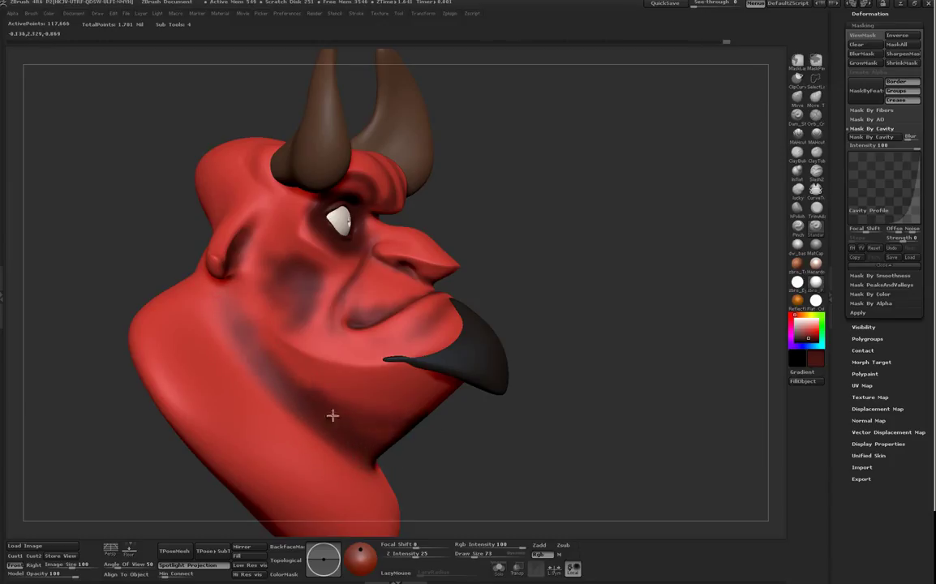
{"action": "mouse_move", "coordinate": [347, 395]}
{"action": "left_mouse_down"}
{"action": "mouse_move", "coordinate": [409, 382]}
{"action": "mouse_move", "coordinate": [392, 414]}
{"action": "mouse_move", "coordinate": [356, 414]}
{"action": "mouse_move", "coordinate": [314, 391]}
{"action": "mouse_move", "coordinate": [244, 308]}
{"action": "left_mouse_up"}
Step: Darken the skin around the bulge on the back of the head and the folds at the nape
{"action": "left_click_drag", "start_coordinate": [648, 158], "coordinate": [454, 188]}
{"action": "mouse_move", "coordinate": [604, 188]}
{"action": "left_mouse_down", "text": "shift"}
{"action": "mouse_move", "coordinate": [624, 147]}
{"action": "mouse_move", "coordinate": [599, 161]}
{"action": "mouse_move", "coordinate": [541, 160]}
{"action": "left_mouse_up", "text": "shift"}
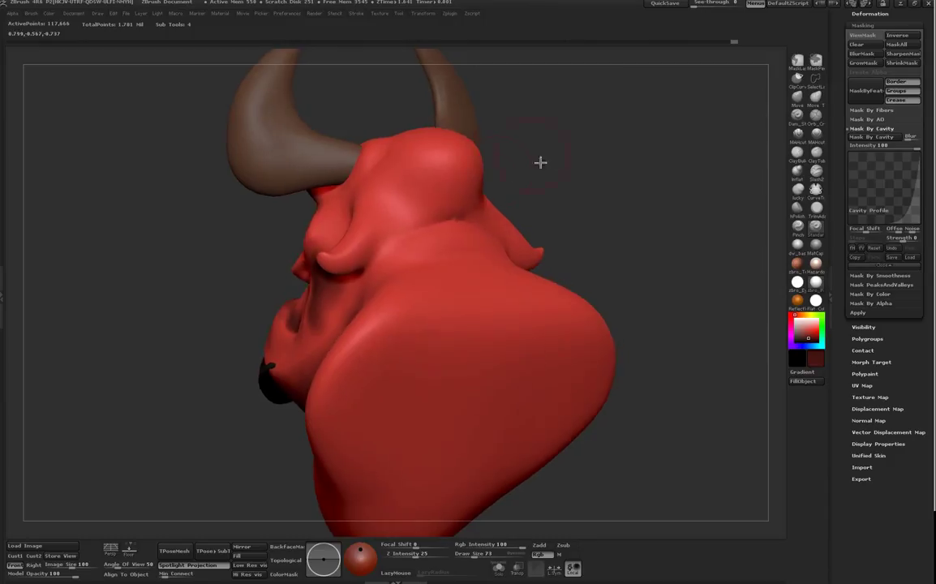
{"action": "mouse_move", "coordinate": [419, 240]}
{"action": "left_mouse_down"}
{"action": "mouse_move", "coordinate": [487, 232]}
{"action": "mouse_move", "coordinate": [403, 231]}
{"action": "mouse_move", "coordinate": [385, 254]}
{"action": "mouse_move", "coordinate": [382, 163]}
{"action": "mouse_move", "coordinate": [407, 192]}
{"action": "mouse_move", "coordinate": [460, 207]}
{"action": "mouse_move", "coordinate": [421, 202]}
{"action": "mouse_move", "coordinate": [397, 163]}
{"action": "left_mouse_up"}
{"action": "left_click_drag", "start_coordinate": [438, 206], "coordinate": [438, 190]}
{"action": "left_click_drag", "start_coordinate": [567, 121], "coordinate": [439, 147]}
{"action": "left_click_drag", "start_coordinate": [578, 172], "coordinate": [466, 196]}
{"action": "mouse_move", "coordinate": [526, 257]}
{"action": "left_mouse_down"}
{"action": "mouse_move", "coordinate": [420, 278]}
{"action": "mouse_move", "coordinate": [562, 265]}
{"action": "mouse_move", "coordinate": [423, 253]}
{"action": "left_mouse_up"}
{"action": "left_click_drag", "start_coordinate": [649, 175], "coordinate": [443, 202]}
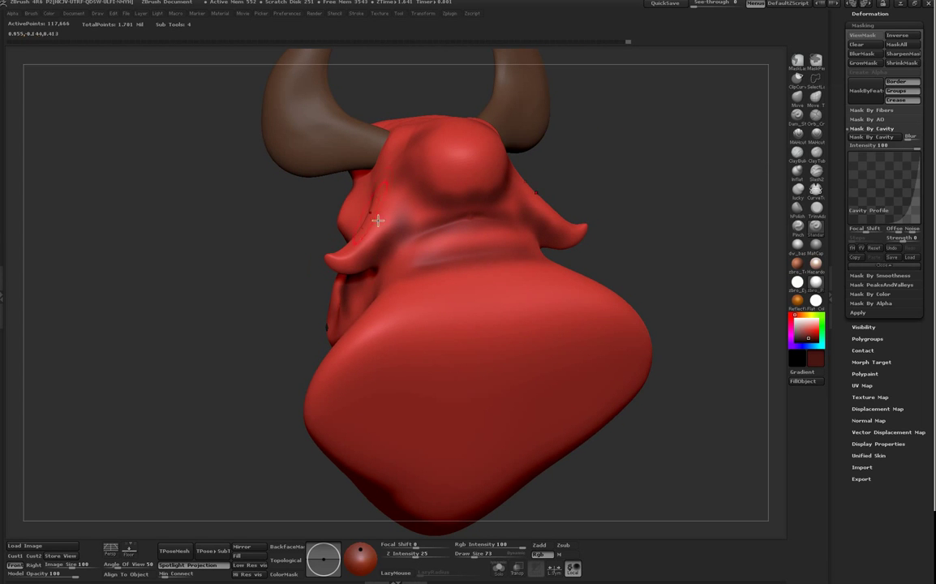
Step: Shade the skin around the horn bases and darken the creases on the crown and forehead
{"action": "mouse_move", "coordinate": [252, 226]}
{"action": "left_mouse_down"}
{"action": "mouse_move", "coordinate": [317, 221]}
{"action": "mouse_move", "coordinate": [358, 181]}
{"action": "left_mouse_up"}
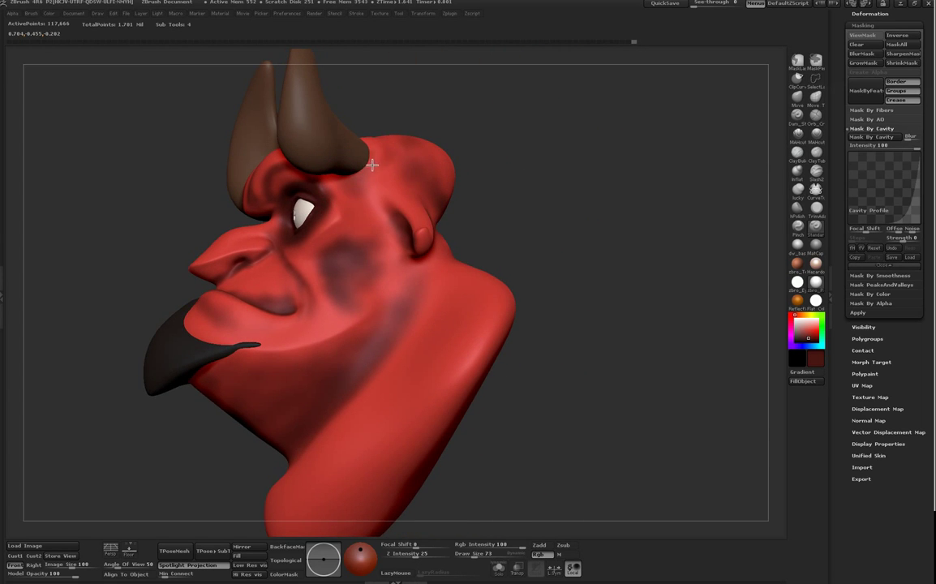
{"action": "left_click_drag", "start_coordinate": [386, 141], "coordinate": [451, 170]}
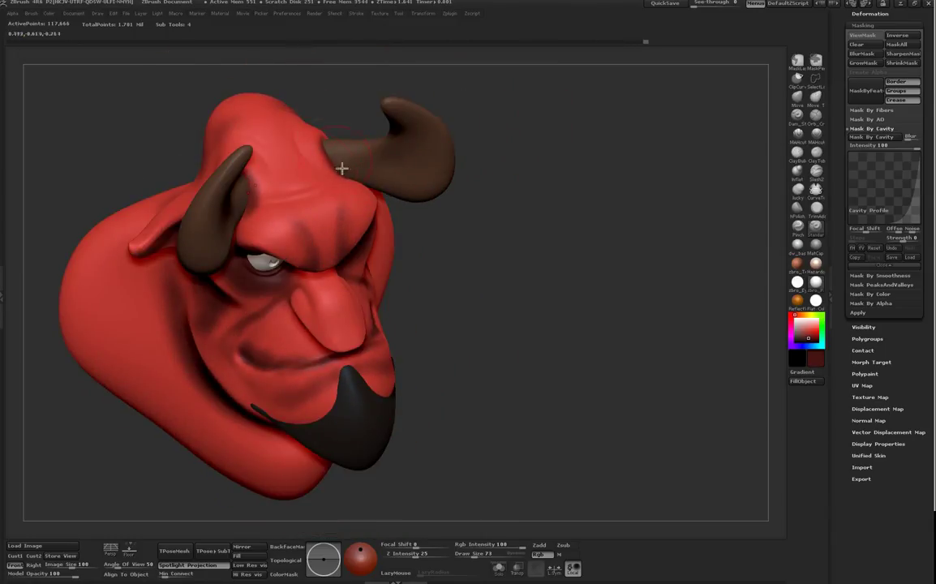
{"action": "mouse_move", "coordinate": [321, 179]}
{"action": "left_mouse_down"}
{"action": "mouse_move", "coordinate": [299, 202]}
{"action": "mouse_move", "coordinate": [345, 188]}
{"action": "left_mouse_up"}
{"action": "left_click_drag", "start_coordinate": [309, 219], "coordinate": [322, 242]}
{"action": "left_click_drag", "start_coordinate": [277, 218], "coordinate": [324, 278]}
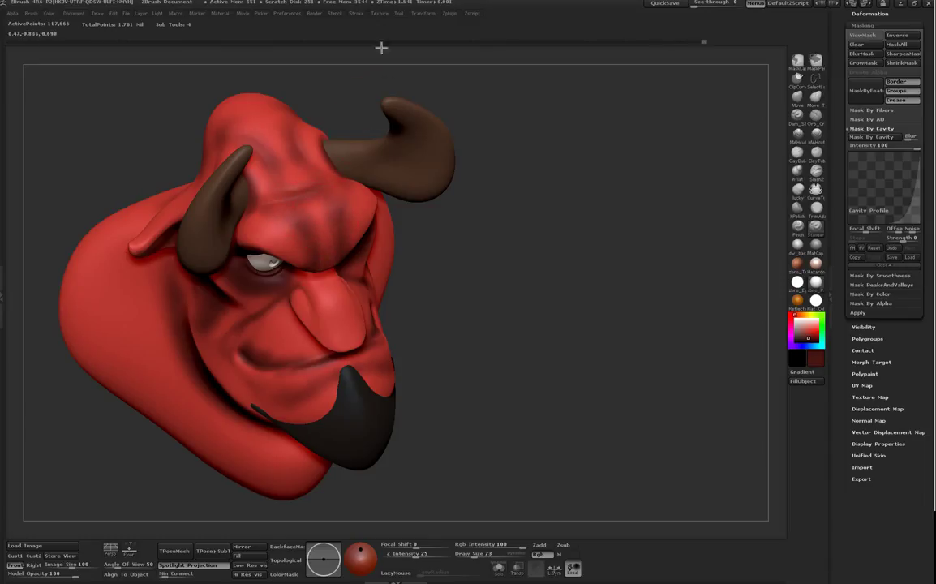
{"action": "mouse_move", "coordinate": [318, 99]}
{"action": "left_mouse_down"}
{"action": "mouse_move", "coordinate": [370, 63]}
{"action": "mouse_move", "coordinate": [522, 247]}
{"action": "mouse_move", "coordinate": [471, 314]}
{"action": "left_mouse_up"}
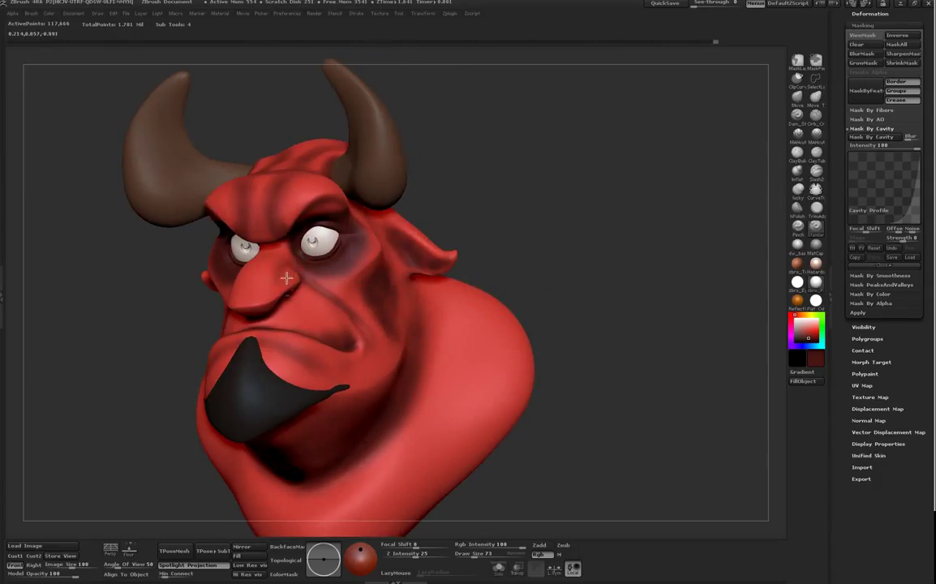
Step: Softly shade the sides of the nose and add faint dark patches to the chest and shoulders
{"action": "mouse_move", "coordinate": [291, 270]}
{"action": "left_mouse_down"}
{"action": "mouse_move", "coordinate": [299, 260]}
{"action": "mouse_move", "coordinate": [276, 252]}
{"action": "left_mouse_up"}
{"action": "mouse_move", "coordinate": [547, 271]}
{"action": "left_mouse_down"}
{"action": "mouse_move", "coordinate": [637, 246]}
{"action": "mouse_move", "coordinate": [400, 280]}
{"action": "left_mouse_up"}
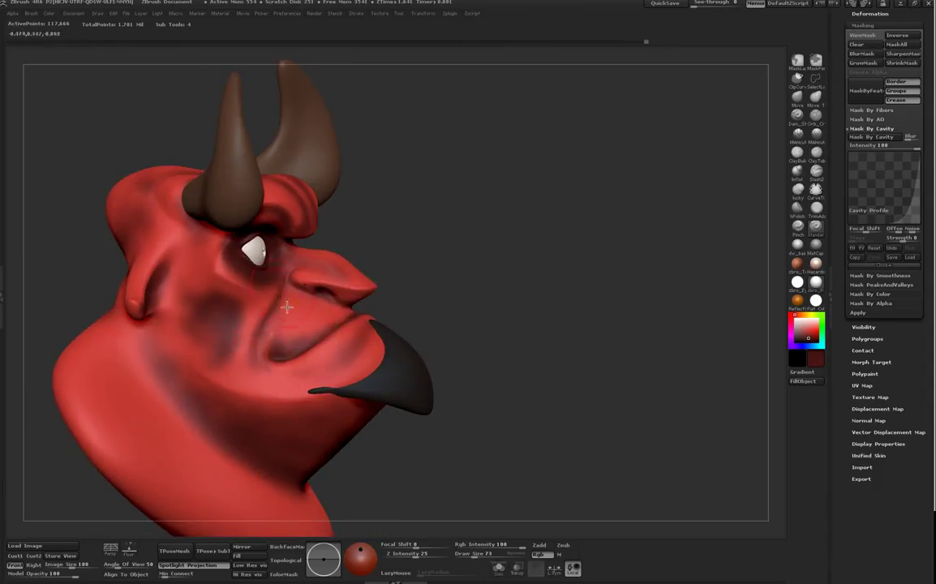
{"action": "mouse_move", "coordinate": [371, 128]}
{"action": "left_mouse_down"}
{"action": "mouse_move", "coordinate": [426, 167]}
{"action": "mouse_move", "coordinate": [479, 139]}
{"action": "mouse_move", "coordinate": [387, 191]}
{"action": "left_mouse_up"}
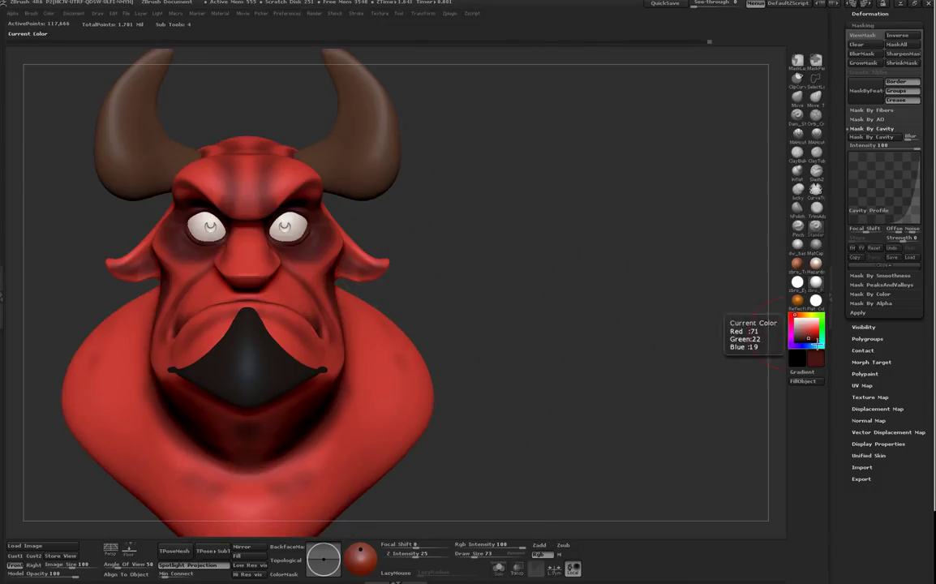
{"action": "key", "text": "c"}
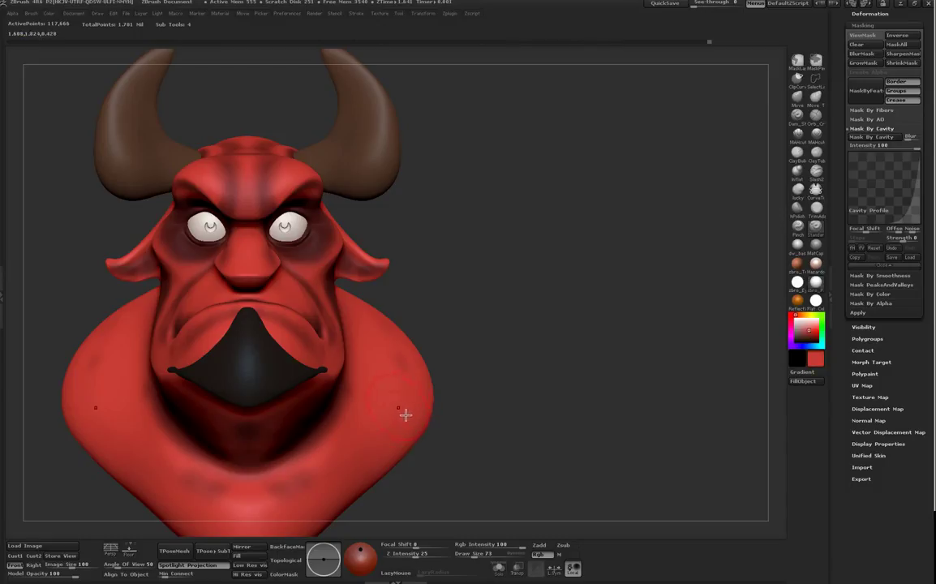
{"action": "left_click", "coordinate": [814, 331]}
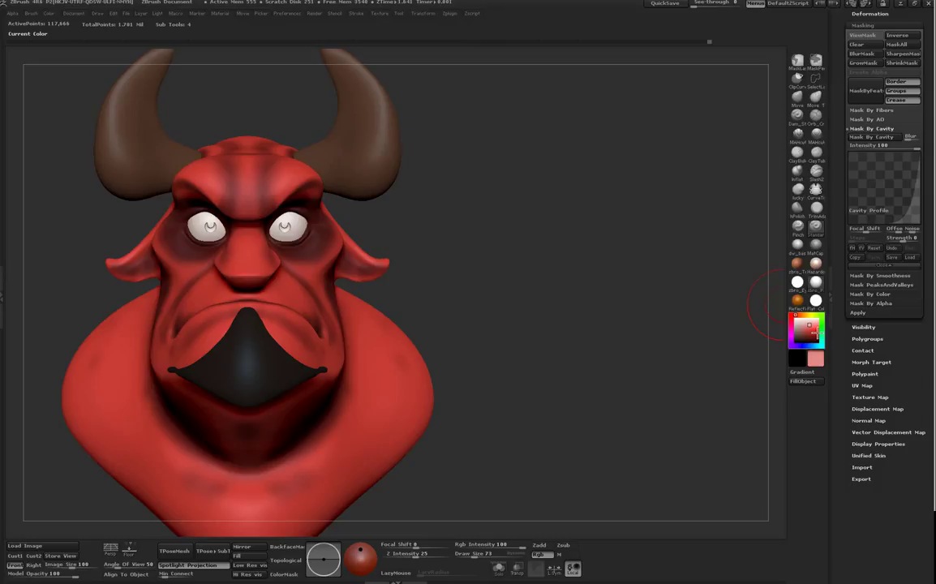
{"action": "left_click_drag", "start_coordinate": [822, 332], "coordinate": [812, 332]}
{"action": "left_click", "coordinate": [811, 328]}
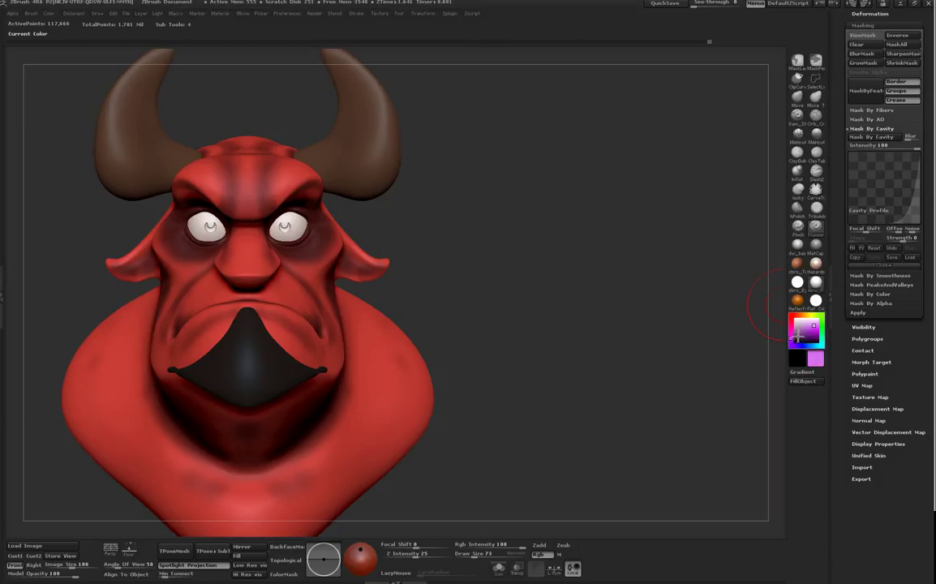
{"action": "left_click", "coordinate": [813, 323]}
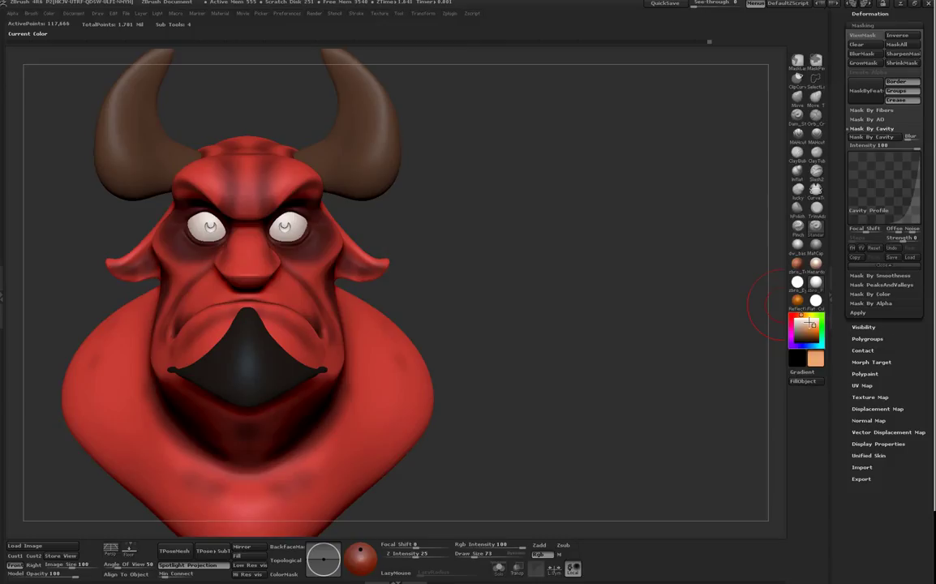
{"action": "left_click", "coordinate": [799, 328]}
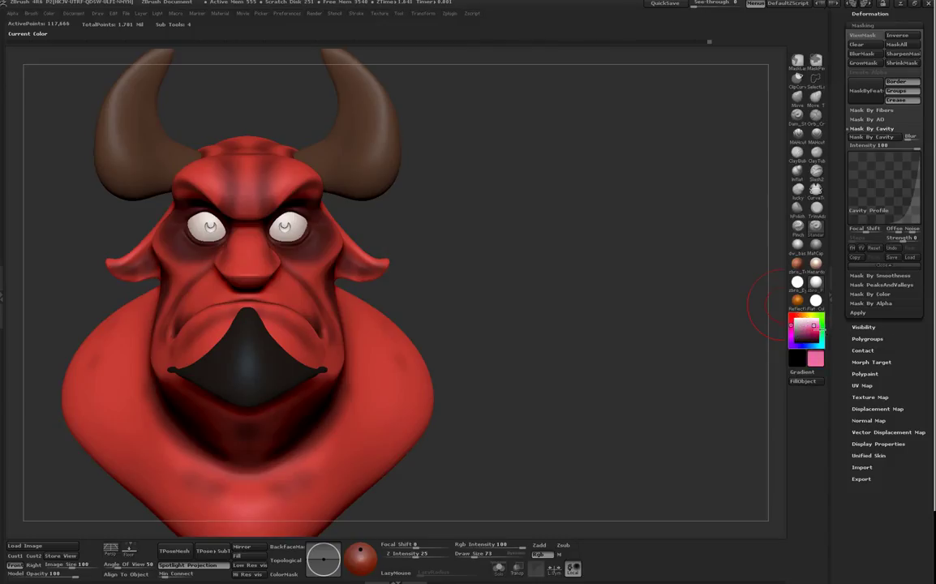
{"action": "left_click_drag", "start_coordinate": [701, 380], "coordinate": [625, 434]}
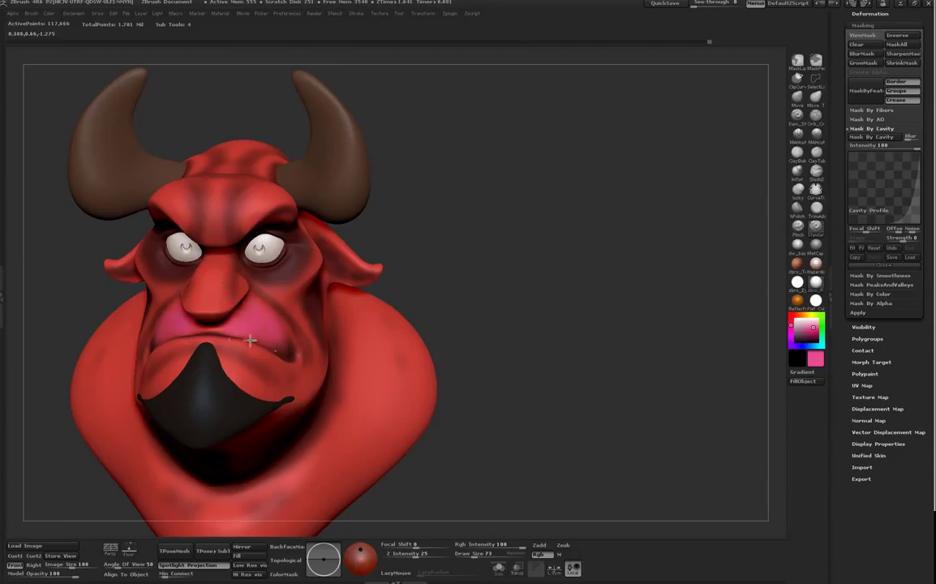
{"action": "key", "text": "ctrl+z"}
Step: Pick a light orange and paint highlights on the upper lip, nose and brows
{"action": "left_click", "coordinate": [800, 315]}
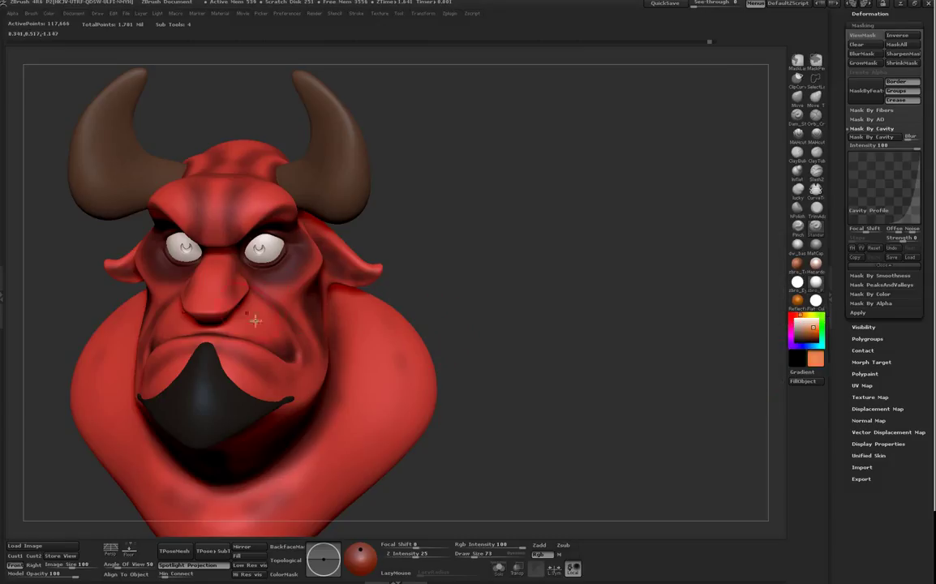
{"action": "mouse_move", "coordinate": [252, 301]}
{"action": "left_mouse_down"}
{"action": "mouse_move", "coordinate": [237, 279]}
{"action": "mouse_move", "coordinate": [210, 289]}
{"action": "mouse_move", "coordinate": [227, 272]}
{"action": "left_mouse_up"}
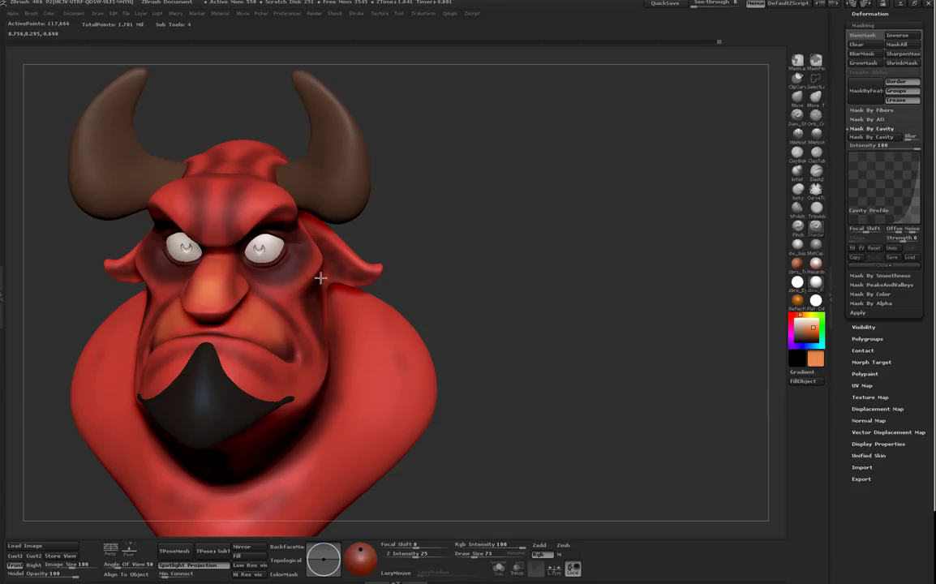
{"action": "mouse_move", "coordinate": [230, 199]}
{"action": "left_mouse_down"}
{"action": "mouse_move", "coordinate": [219, 184]}
{"action": "mouse_move", "coordinate": [267, 182]}
{"action": "left_mouse_up"}
{"action": "left_click_drag", "start_coordinate": [429, 102], "coordinate": [361, 142]}
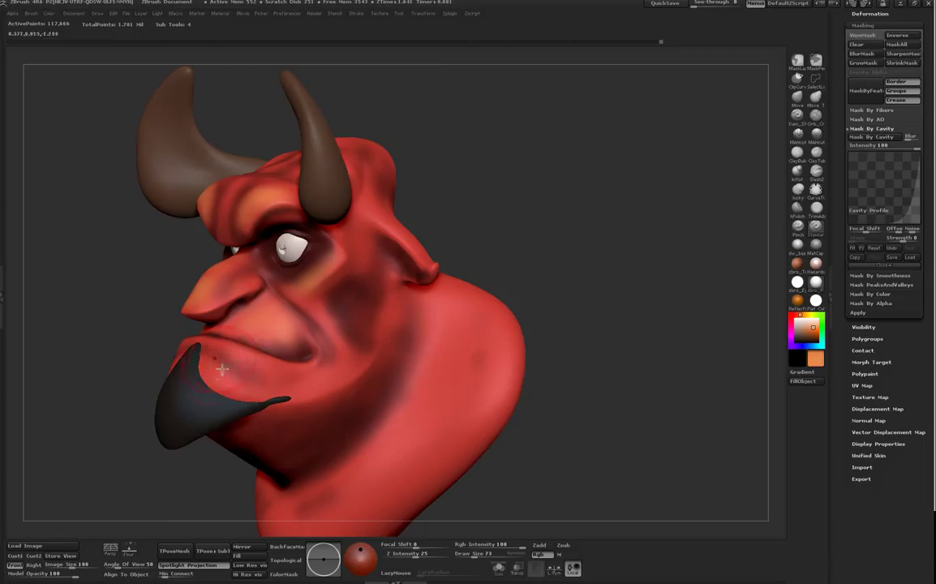
Step: Paint the same orange over the raised areas of the chin, cheeks, jaw, temples and head
{"action": "mouse_move", "coordinate": [280, 385]}
{"action": "left_mouse_down"}
{"action": "mouse_move", "coordinate": [318, 391]}
{"action": "mouse_move", "coordinate": [355, 356]}
{"action": "mouse_move", "coordinate": [364, 364]}
{"action": "left_mouse_up"}
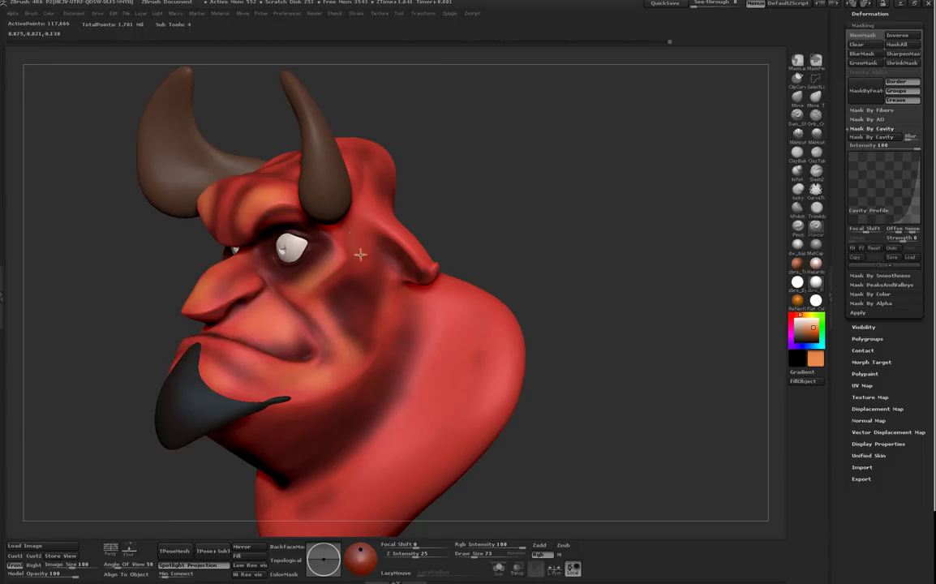
{"action": "left_click_drag", "start_coordinate": [371, 252], "coordinate": [365, 236]}
{"action": "mouse_move", "coordinate": [406, 174]}
{"action": "left_mouse_down"}
{"action": "mouse_move", "coordinate": [418, 142]}
{"action": "mouse_move", "coordinate": [410, 90]}
{"action": "mouse_move", "coordinate": [374, 167]}
{"action": "left_mouse_up"}
{"action": "mouse_move", "coordinate": [323, 146]}
{"action": "left_mouse_down"}
{"action": "mouse_move", "coordinate": [328, 132]}
{"action": "mouse_move", "coordinate": [428, 130]}
{"action": "mouse_move", "coordinate": [407, 112]}
{"action": "left_mouse_up"}
{"action": "left_click_drag", "start_coordinate": [501, 121], "coordinate": [654, 277]}
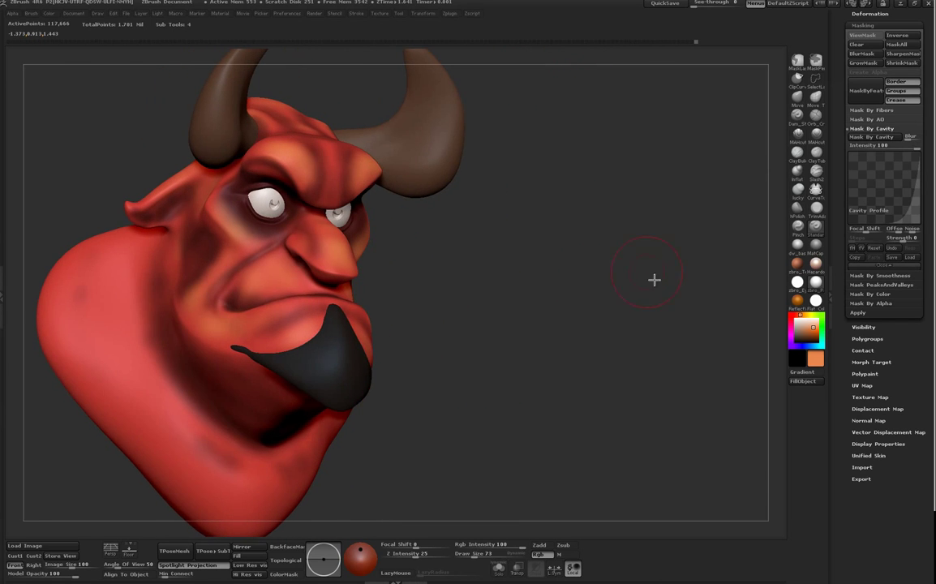
Step: Mottle the neck, shoulders and chest with soft orange patches and warm up the ears
{"action": "mouse_move", "coordinate": [172, 355]}
{"action": "left_mouse_down"}
{"action": "mouse_move", "coordinate": [217, 448]}
{"action": "mouse_move", "coordinate": [195, 448]}
{"action": "mouse_move", "coordinate": [120, 381]}
{"action": "mouse_move", "coordinate": [145, 374]}
{"action": "mouse_move", "coordinate": [109, 256]}
{"action": "mouse_move", "coordinate": [177, 254]}
{"action": "left_mouse_up"}
{"action": "left_click_drag", "start_coordinate": [460, 259], "coordinate": [430, 279]}
{"action": "mouse_move", "coordinate": [414, 369]}
{"action": "left_mouse_down"}
{"action": "mouse_move", "coordinate": [316, 460]}
{"action": "mouse_move", "coordinate": [210, 502]}
{"action": "left_mouse_up"}
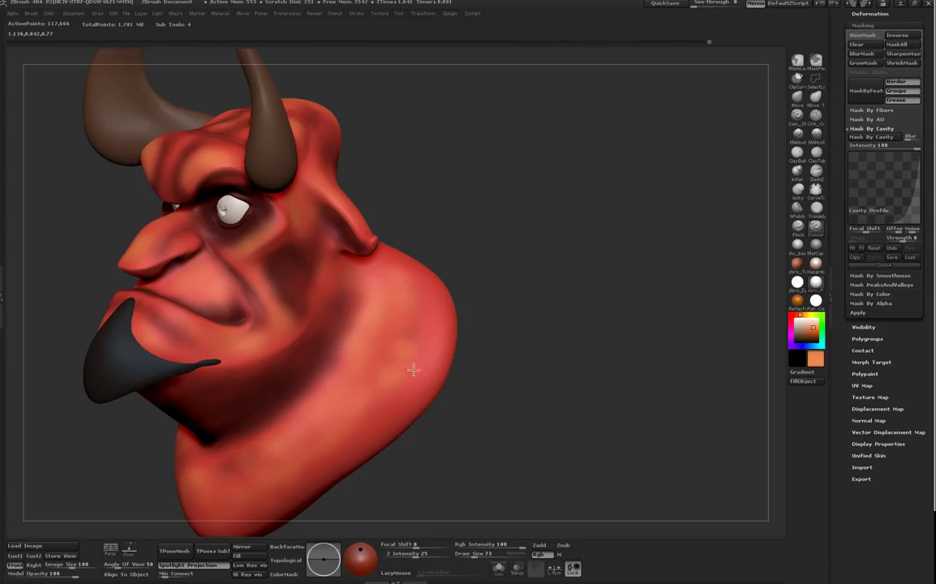
{"action": "left_click_drag", "start_coordinate": [485, 253], "coordinate": [419, 295]}
{"action": "mouse_move", "coordinate": [412, 368]}
{"action": "left_mouse_down"}
{"action": "mouse_move", "coordinate": [426, 311]}
{"action": "mouse_move", "coordinate": [421, 147]}
{"action": "mouse_move", "coordinate": [382, 161]}
{"action": "left_mouse_up"}
{"action": "left_click_drag", "start_coordinate": [313, 179], "coordinate": [339, 257]}
{"action": "left_click_drag", "start_coordinate": [465, 126], "coordinate": [559, 81]}
{"action": "left_click_drag", "start_coordinate": [592, 443], "coordinate": [676, 406], "text": "shift"}
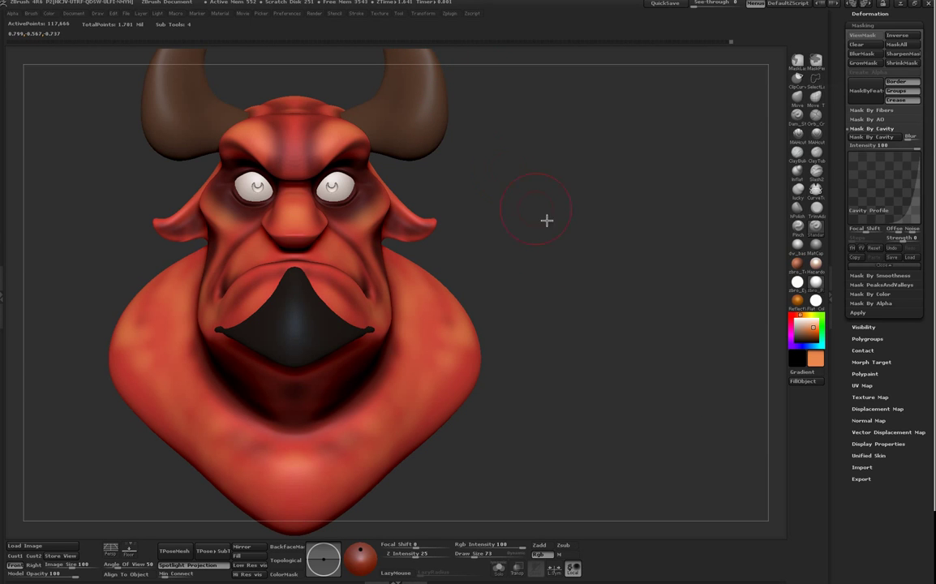
{"action": "left_click_drag", "start_coordinate": [563, 233], "coordinate": [651, 253]}
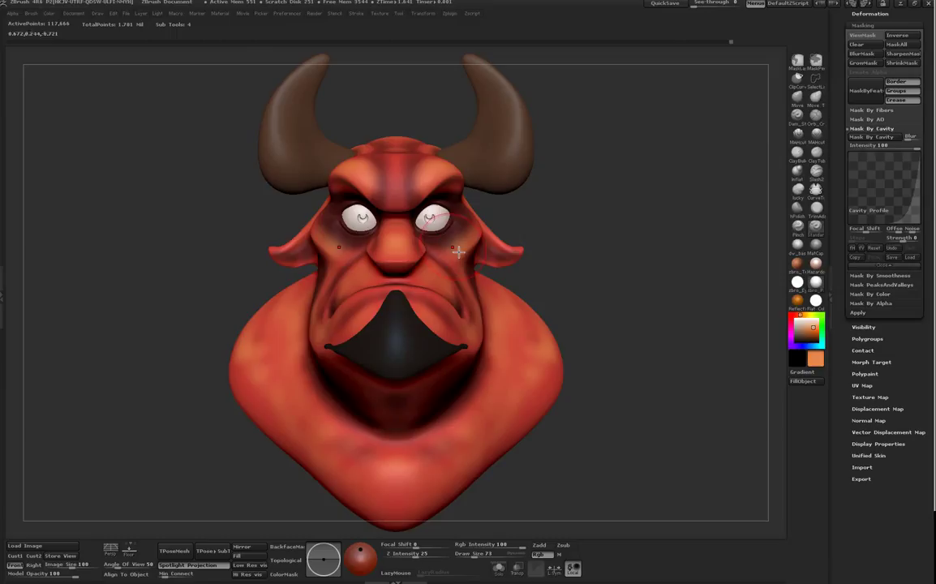
Step: Switch the paint colour to a deep, saturated dark red
{"action": "left_click", "coordinate": [801, 324]}
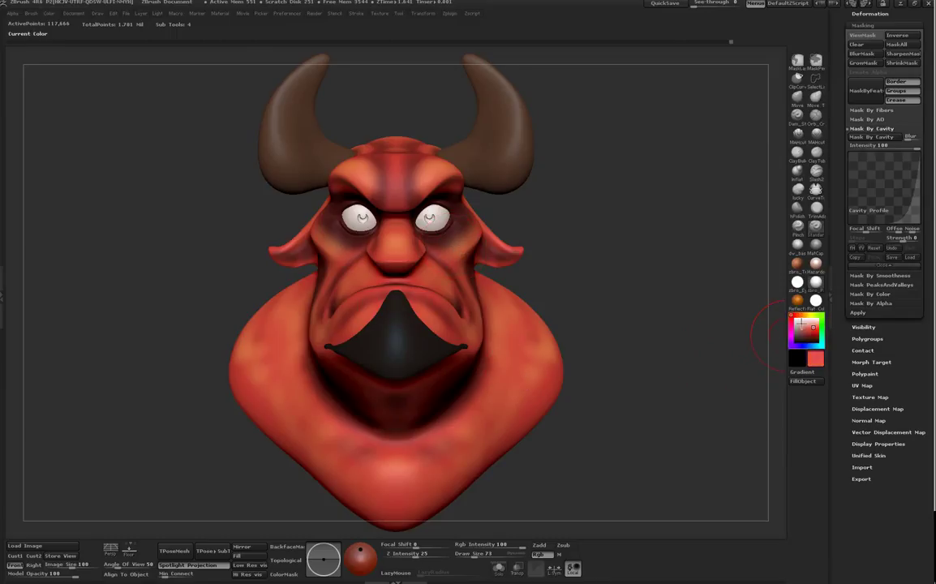
{"action": "left_click", "coordinate": [813, 332]}
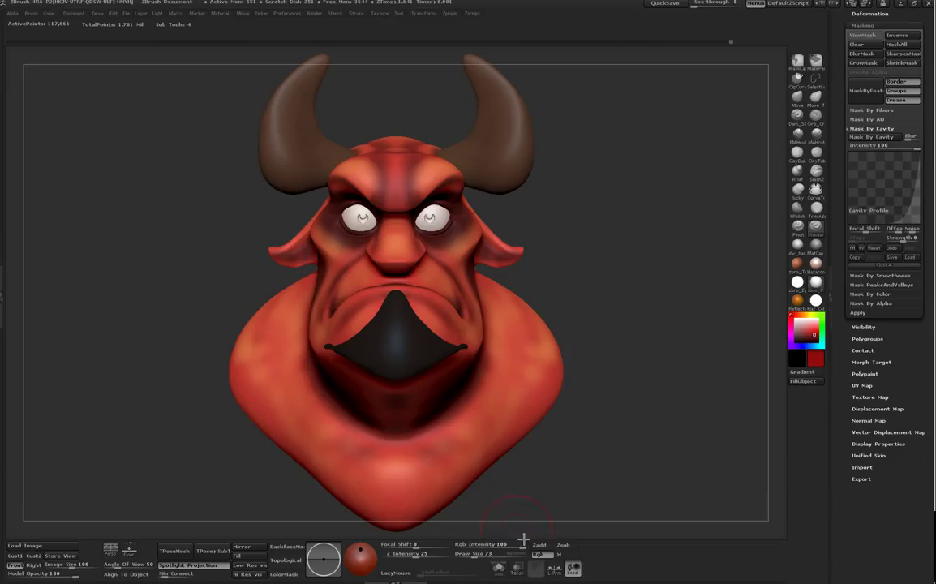
{"action": "left_click_drag", "start_coordinate": [523, 548], "coordinate": [494, 553]}
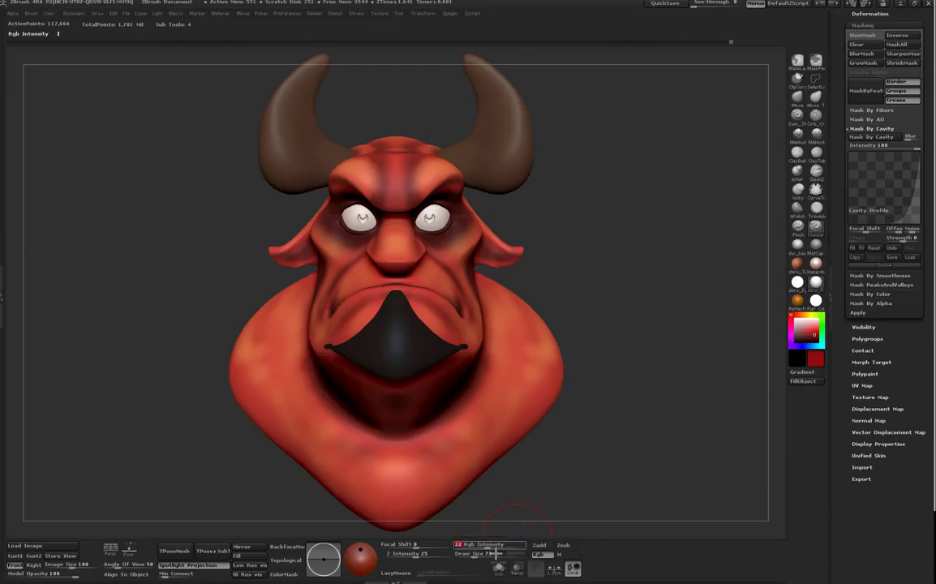
{"action": "left_click", "coordinate": [815, 390]}
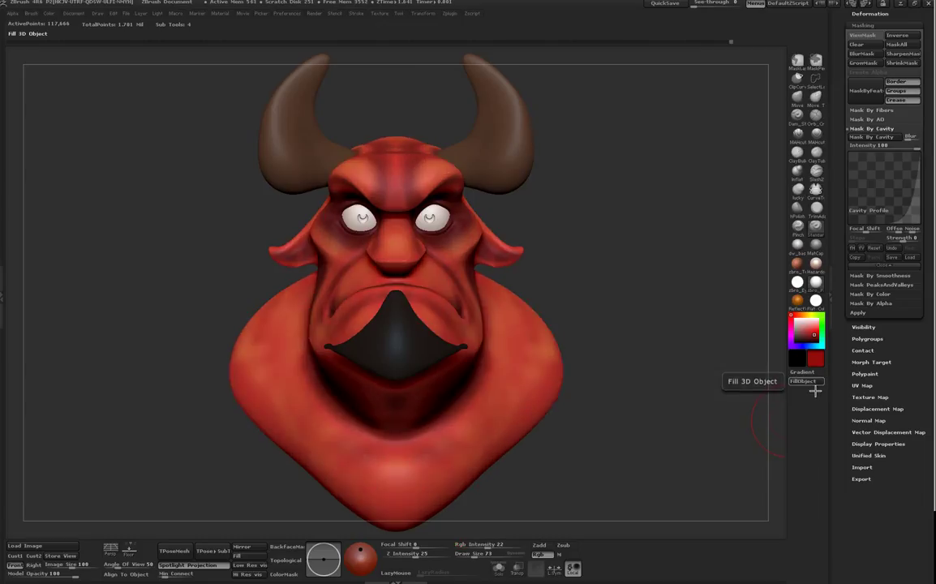
{"action": "key", "text": "ctrl"}
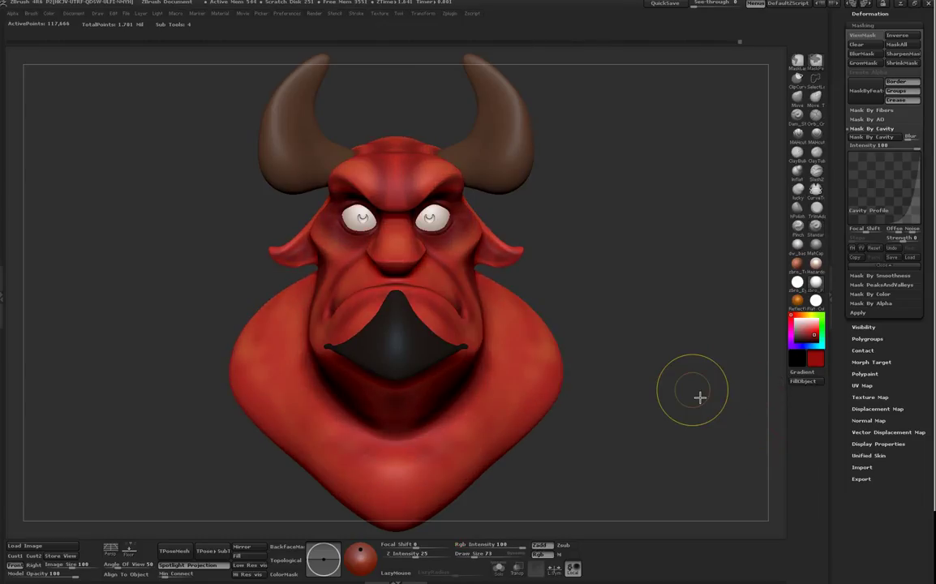
{"action": "key", "text": "ctrl+z"}
Step: Set the Rgb Intensity to 9 and fill the skin with dark red to blend its tones
{"action": "left_click", "coordinate": [487, 547]}
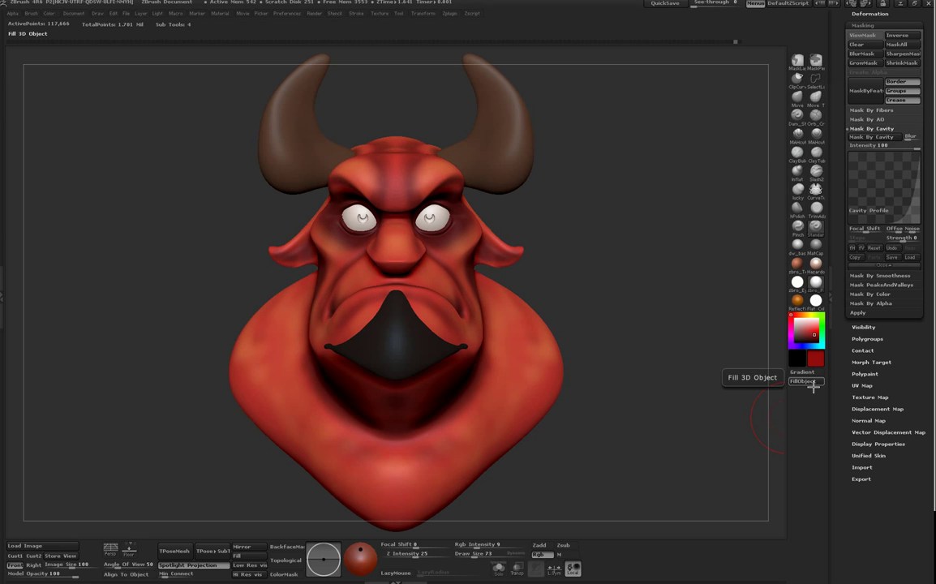
{"action": "left_click_drag", "start_coordinate": [661, 456], "coordinate": [464, 489]}
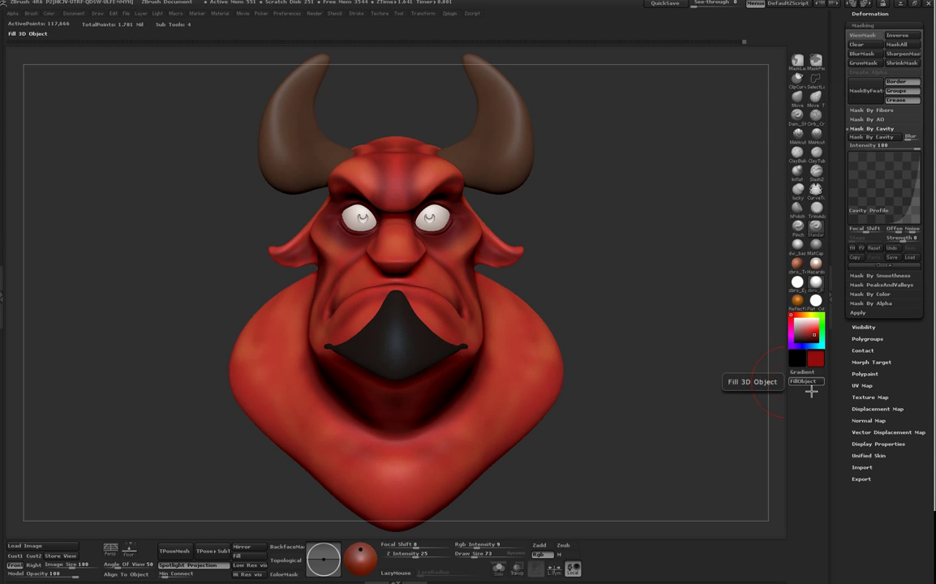
Step: Switch the paint colour to a muted purple and fill the skin with a faint purple tint
{"action": "left_click_drag", "start_coordinate": [759, 406], "coordinate": [707, 417]}
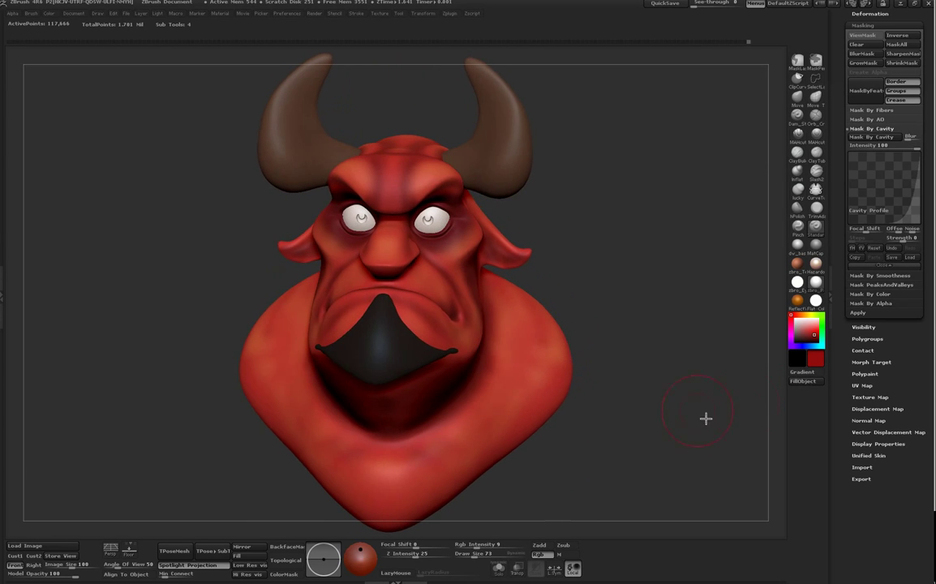
{"action": "left_click", "coordinate": [792, 346]}
{"action": "left_click", "coordinate": [808, 334]}
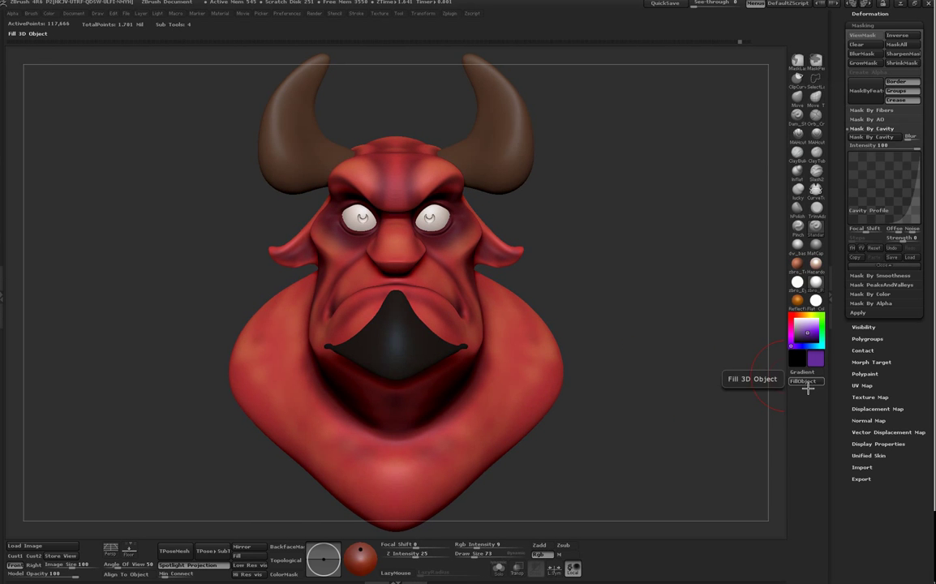
{"action": "left_click_drag", "start_coordinate": [730, 377], "coordinate": [537, 389]}
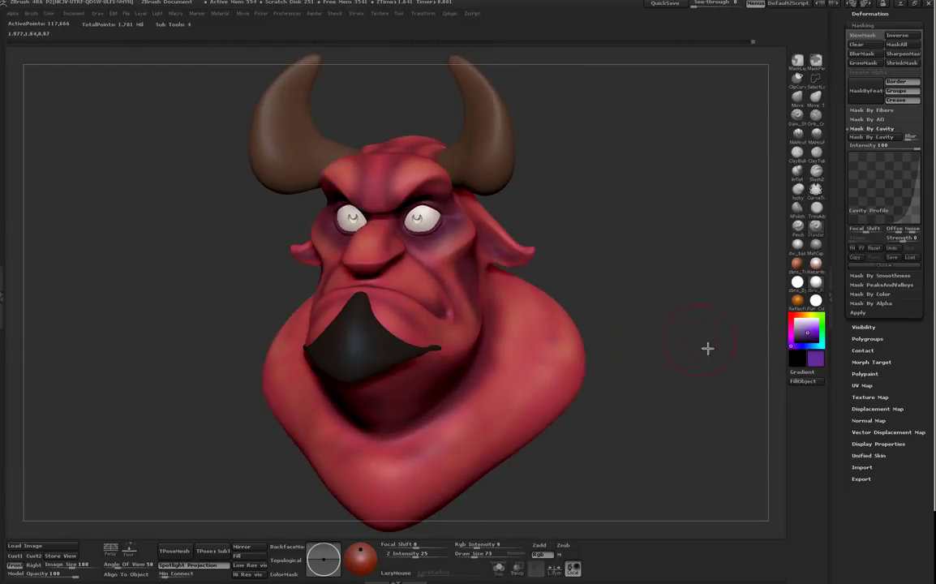
Step: Switch the paint colour to a deep red and fill the skin faintly with it to warm the purple tint
{"action": "left_click", "coordinate": [794, 318]}
{"action": "left_click_drag", "start_coordinate": [816, 329], "coordinate": [813, 334]}
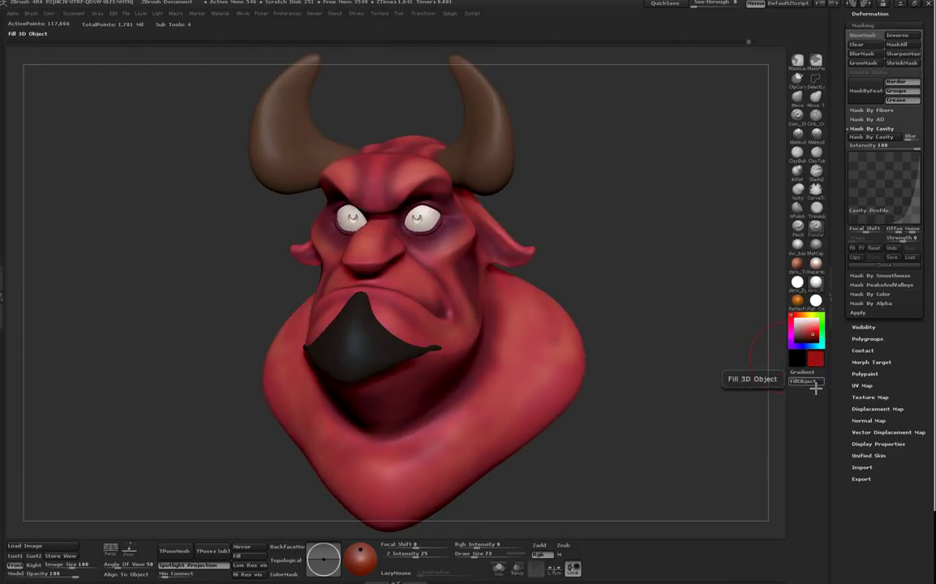
{"action": "left_click_drag", "start_coordinate": [696, 280], "coordinate": [703, 416]}
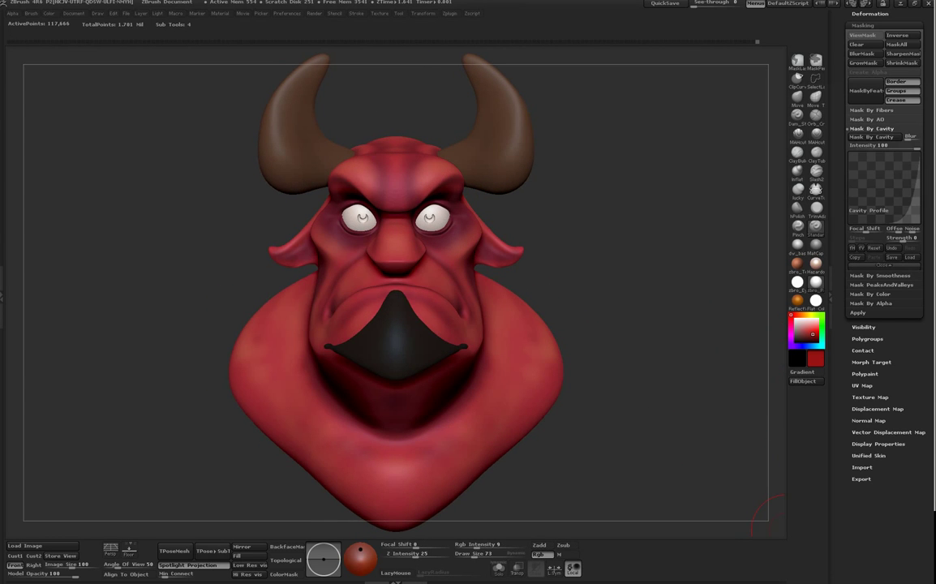
{"action": "left_click_drag", "start_coordinate": [653, 447], "coordinate": [603, 447]}
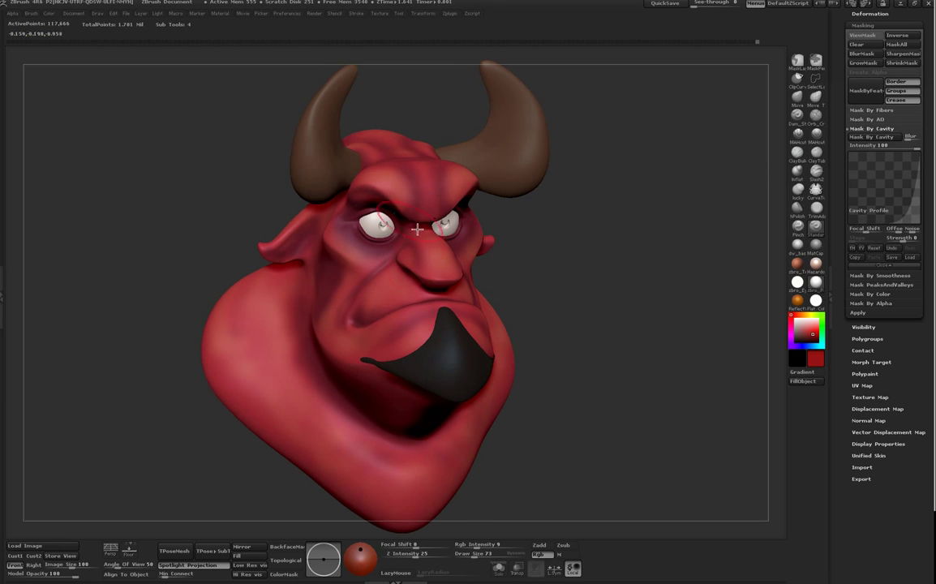
{"action": "left_click_drag", "start_coordinate": [643, 369], "coordinate": [666, 416]}
Step: Choose the Move brush and set its Draw Size to 48 for adjusting the face
{"action": "key", "text": "b"}
{"action": "key", "text": "s"}
{"action": "key", "text": "t"}
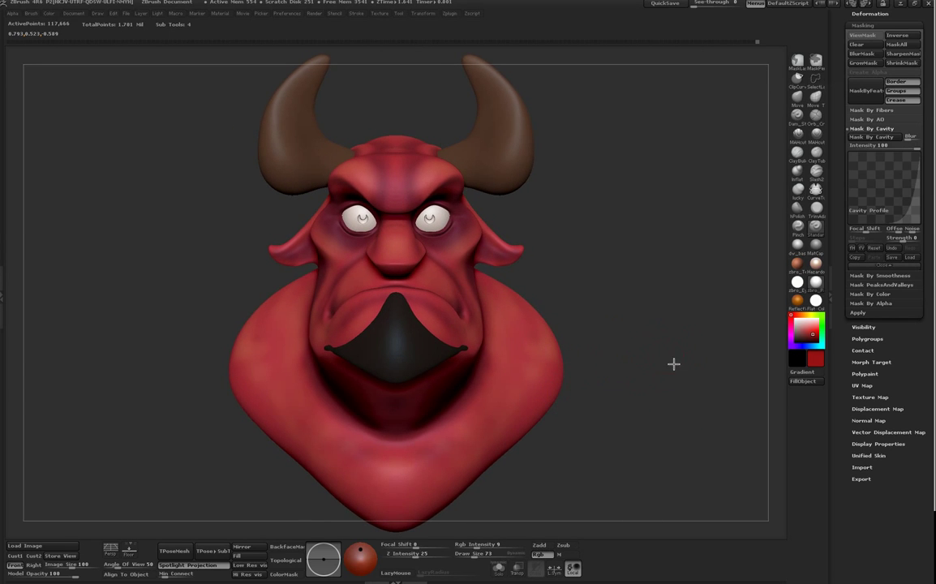
{"action": "key", "text": "space"}
{"action": "left_click_drag", "start_coordinate": [708, 452], "coordinate": [785, 560]}
{"action": "key", "text": "space"}
{"action": "left_click_drag", "start_coordinate": [723, 420], "coordinate": [722, 432]}
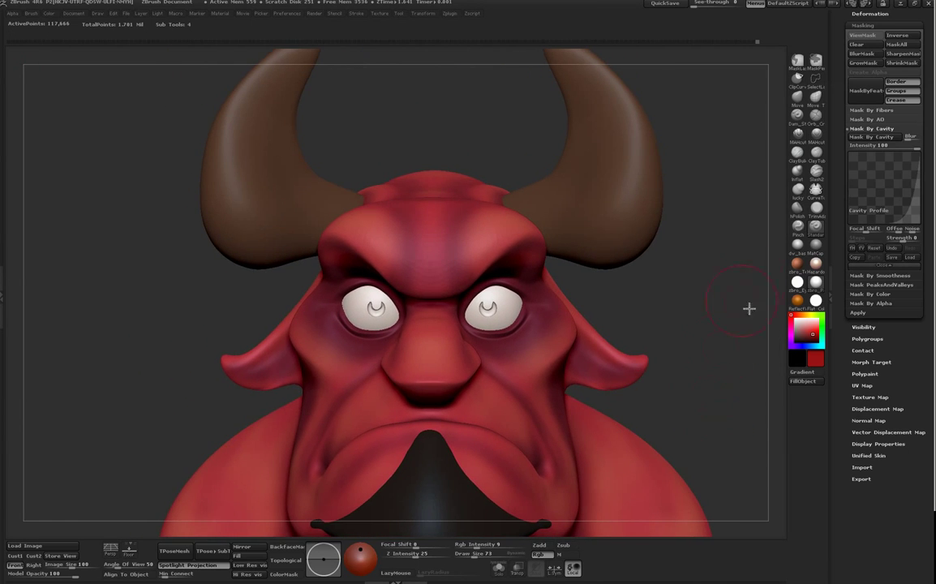
{"action": "left_click", "coordinate": [800, 98]}
{"action": "right_click_drag", "start_coordinate": [534, 339], "coordinate": [536, 341]}
{"action": "key", "text": "space"}
{"action": "left_click_drag", "start_coordinate": [538, 341], "coordinate": [533, 341]}
{"action": "left_click_drag", "start_coordinate": [682, 315], "coordinate": [678, 311]}
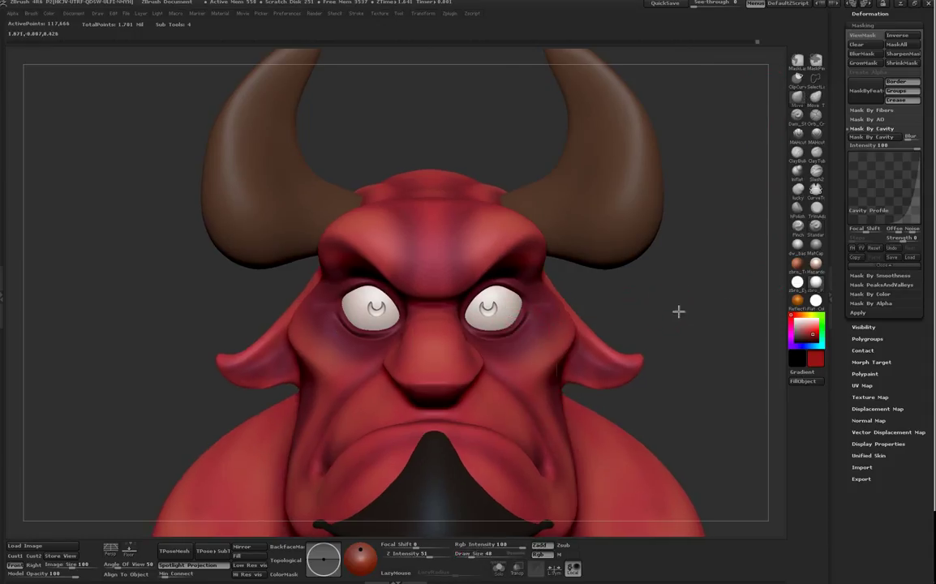
Step: Set the Move brush's Draw Size to 45 and start nudging the skin around the eyes
{"action": "key", "text": "space"}
{"action": "left_click_drag", "start_coordinate": [723, 407], "coordinate": [683, 384]}
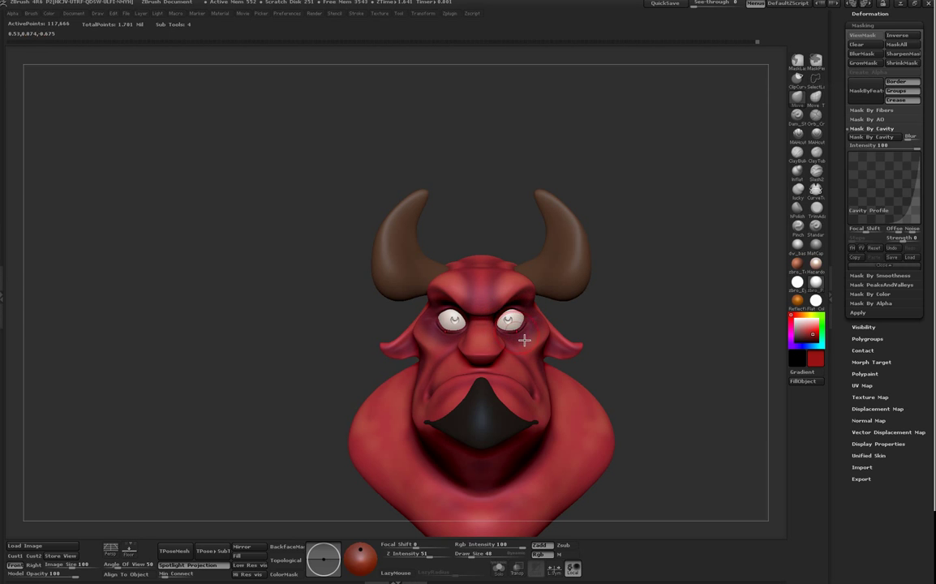
{"action": "key", "text": "space"}
{"action": "left_click_drag", "start_coordinate": [661, 401], "coordinate": [677, 477]}
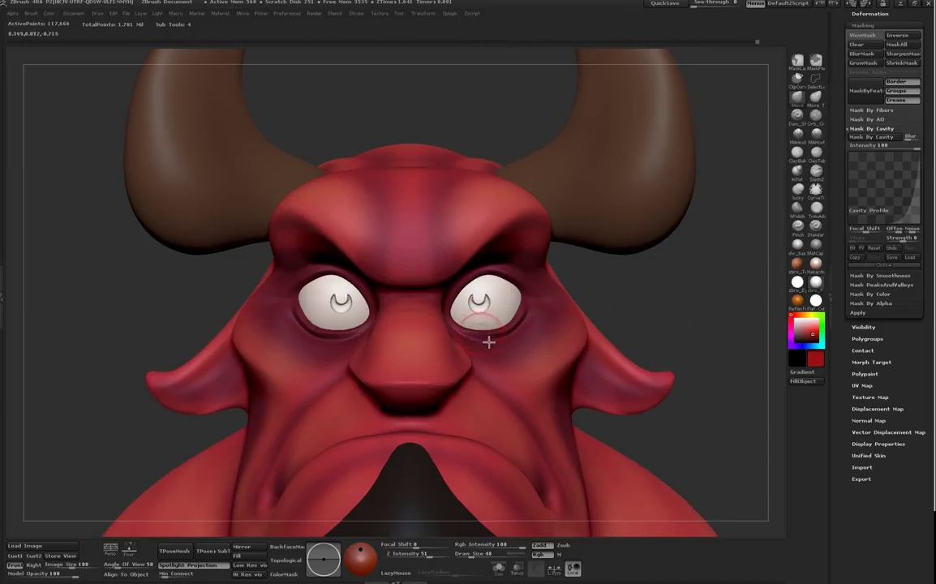
{"action": "right_click_drag", "start_coordinate": [527, 331], "coordinate": [531, 334]}
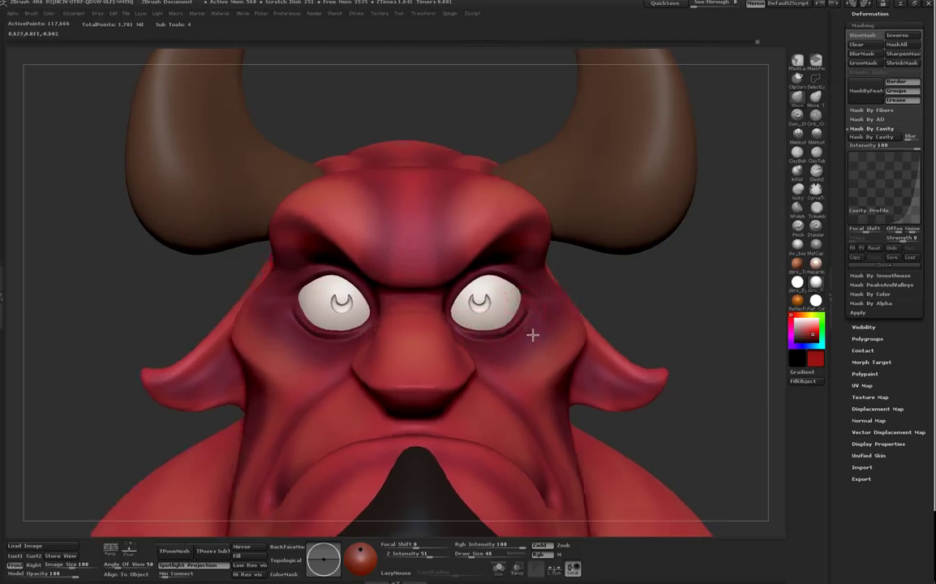
{"action": "key", "text": "space"}
{"action": "left_click", "coordinate": [530, 330]}
{"action": "mouse_move", "coordinate": [620, 287]}
{"action": "right_mouse_down"}
{"action": "mouse_move", "coordinate": [613, 326]}
{"action": "mouse_move", "coordinate": [610, 284]}
{"action": "mouse_move", "coordinate": [590, 288]}
{"action": "right_mouse_up"}
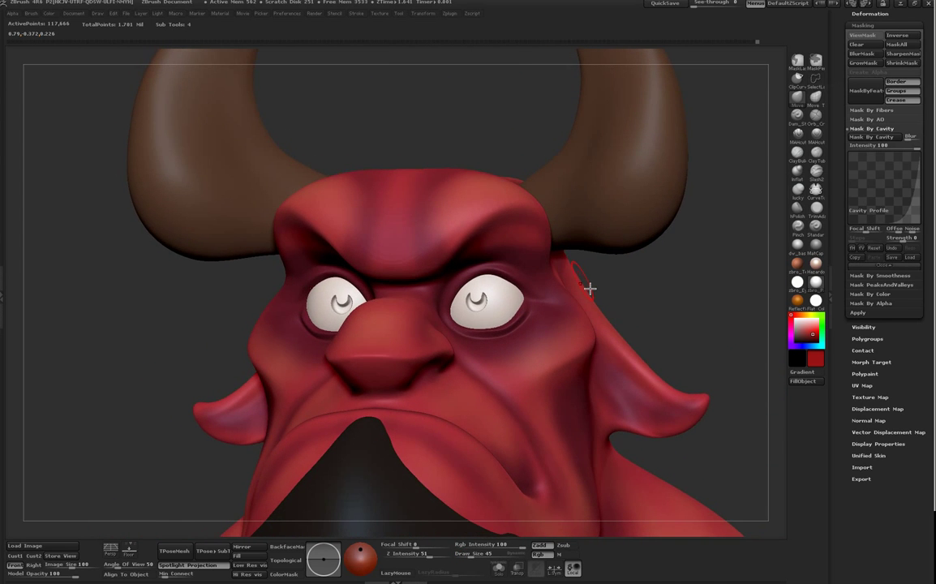
{"action": "right_click_drag", "start_coordinate": [647, 318], "coordinate": [641, 319], "text": "shift"}
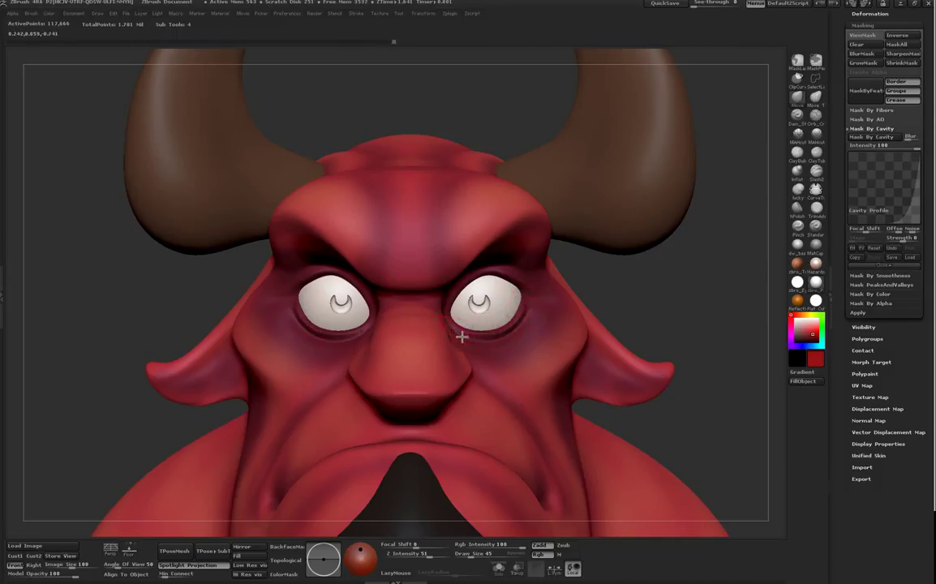
{"action": "mouse_move", "coordinate": [568, 267]}
{"action": "right_mouse_down"}
{"action": "mouse_move", "coordinate": [638, 290]}
{"action": "mouse_move", "coordinate": [514, 279]}
{"action": "right_mouse_up"}
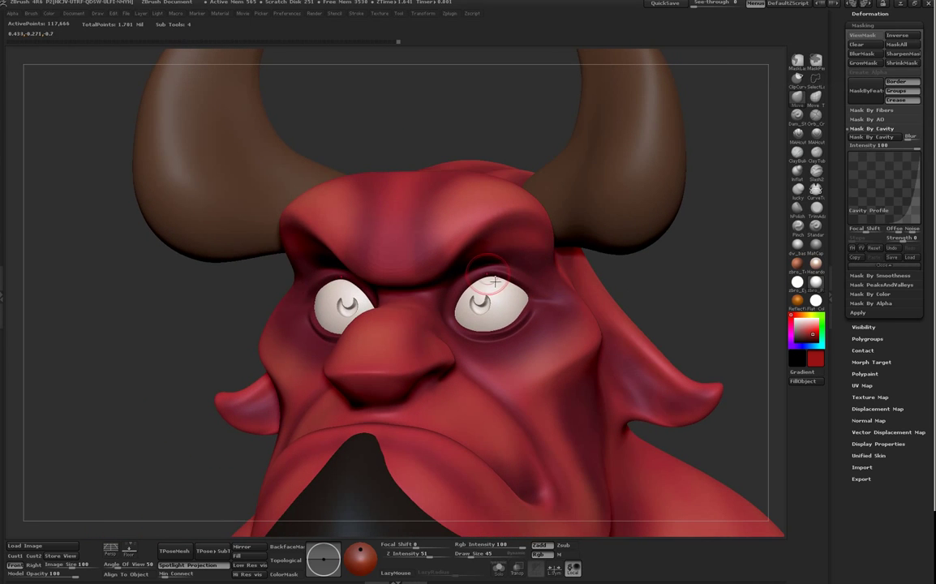
Step: Reshape the upper and lower eyelid rims to fit the eyeballs with the Move brush
{"action": "mouse_move", "coordinate": [514, 281]}
{"action": "left_mouse_down"}
{"action": "mouse_move", "coordinate": [527, 284]}
{"action": "mouse_move", "coordinate": [501, 284]}
{"action": "left_mouse_up"}
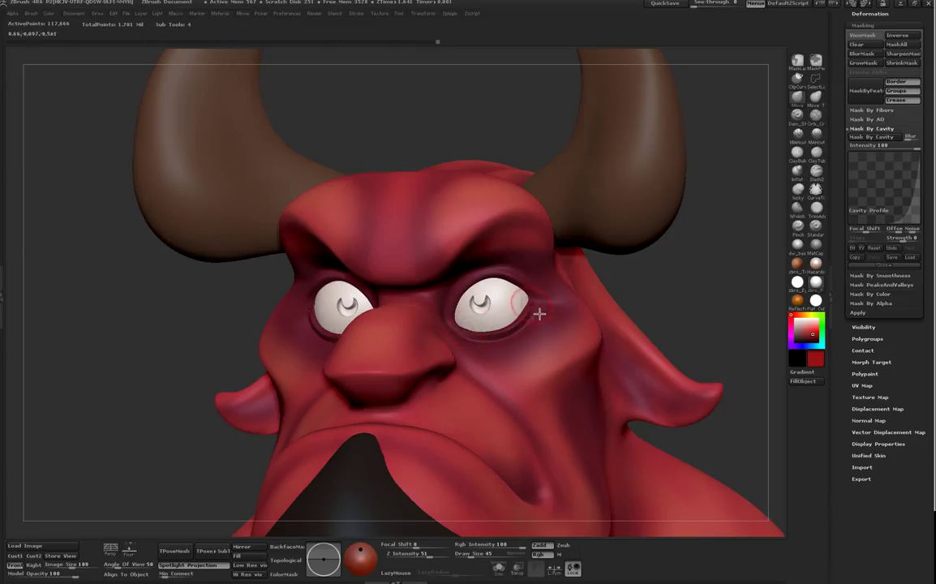
{"action": "left_click_drag", "start_coordinate": [516, 330], "coordinate": [466, 333]}
{"action": "mouse_move", "coordinate": [480, 329]}
{"action": "left_mouse_down"}
{"action": "mouse_move", "coordinate": [476, 342]}
{"action": "mouse_move", "coordinate": [506, 331]}
{"action": "left_mouse_up"}
{"action": "mouse_move", "coordinate": [512, 278]}
{"action": "left_mouse_down"}
{"action": "mouse_move", "coordinate": [521, 287]}
{"action": "mouse_move", "coordinate": [485, 287]}
{"action": "mouse_move", "coordinate": [521, 289]}
{"action": "left_mouse_up"}
{"action": "mouse_move", "coordinate": [639, 278]}
{"action": "left_mouse_down"}
{"action": "mouse_move", "coordinate": [679, 284]}
{"action": "mouse_move", "coordinate": [673, 331]}
{"action": "mouse_move", "coordinate": [616, 324]}
{"action": "left_mouse_up"}
Step: Set the Draw Size to 36 and refine the eyelids and inner eye corners, working from above
{"action": "key", "text": "space"}
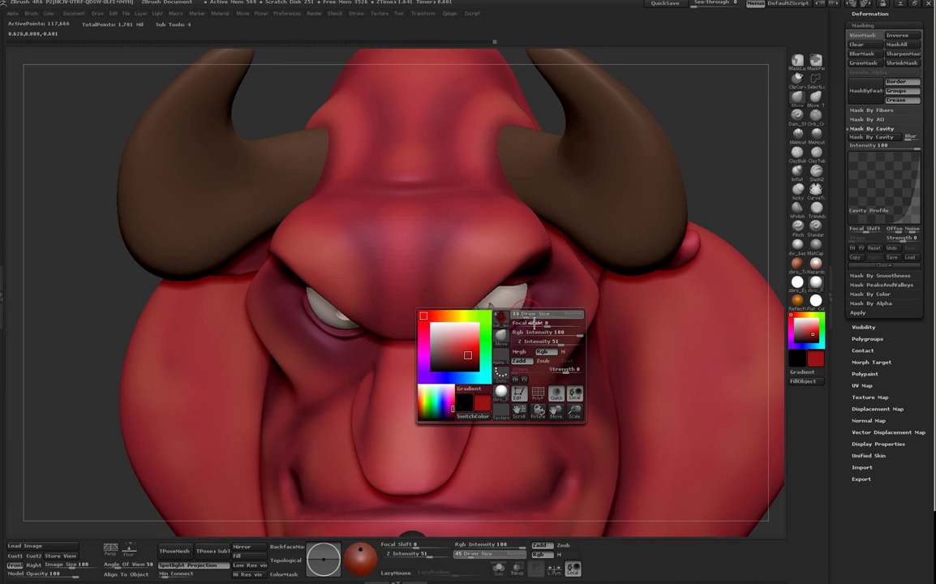
{"action": "left_click_drag", "start_coordinate": [534, 324], "coordinate": [537, 320]}
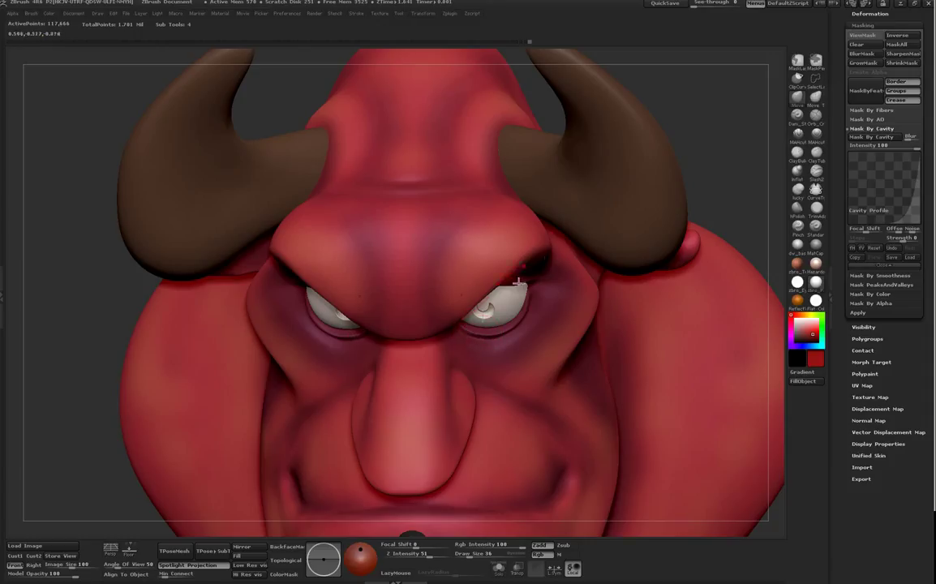
{"action": "left_click_drag", "start_coordinate": [710, 184], "coordinate": [673, 192]}
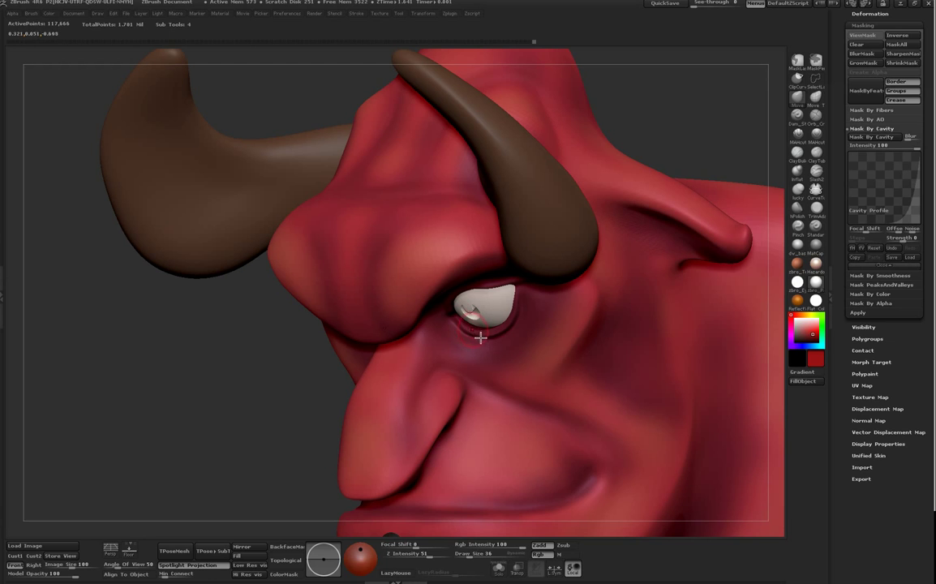
{"action": "left_click_drag", "start_coordinate": [293, 464], "coordinate": [317, 488], "text": "shift"}
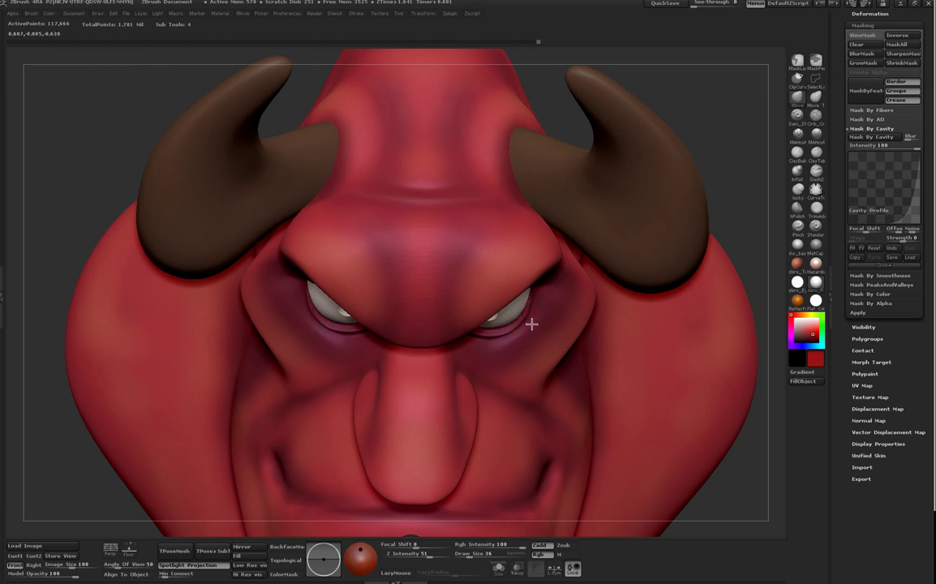
{"action": "mouse_move", "coordinate": [748, 211]}
{"action": "left_mouse_down"}
{"action": "mouse_move", "coordinate": [708, 219]}
{"action": "mouse_move", "coordinate": [672, 210]}
{"action": "mouse_move", "coordinate": [724, 171]}
{"action": "mouse_move", "coordinate": [704, 174]}
{"action": "left_mouse_up"}
{"action": "left_click_drag", "start_coordinate": [477, 338], "coordinate": [484, 354], "text": "shift"}
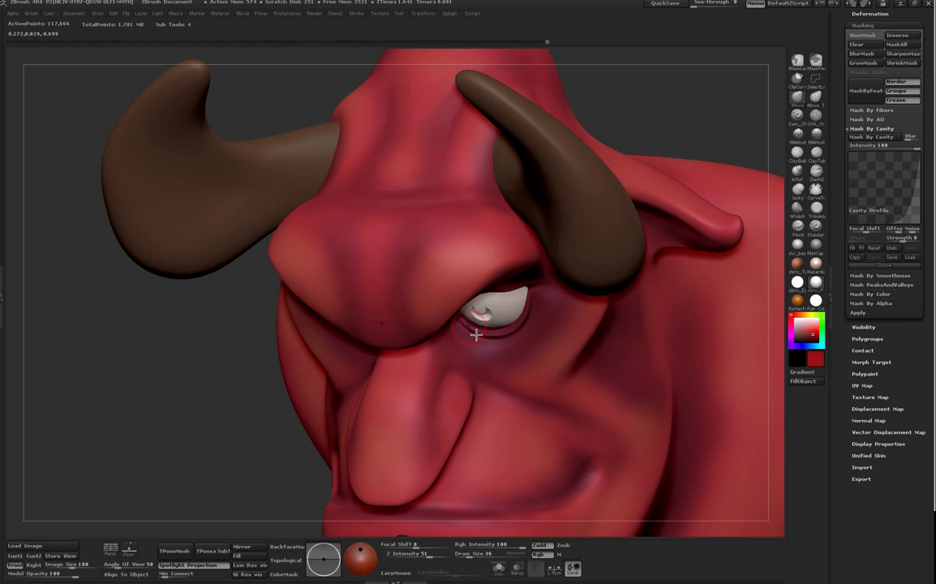
Step: Adjust the eyelid contours and outer eye corners with the Move brush, working from both side profiles
{"action": "mouse_move", "coordinate": [655, 88]}
{"action": "left_mouse_down"}
{"action": "mouse_move", "coordinate": [652, 56]}
{"action": "mouse_move", "coordinate": [669, 78]}
{"action": "left_mouse_up"}
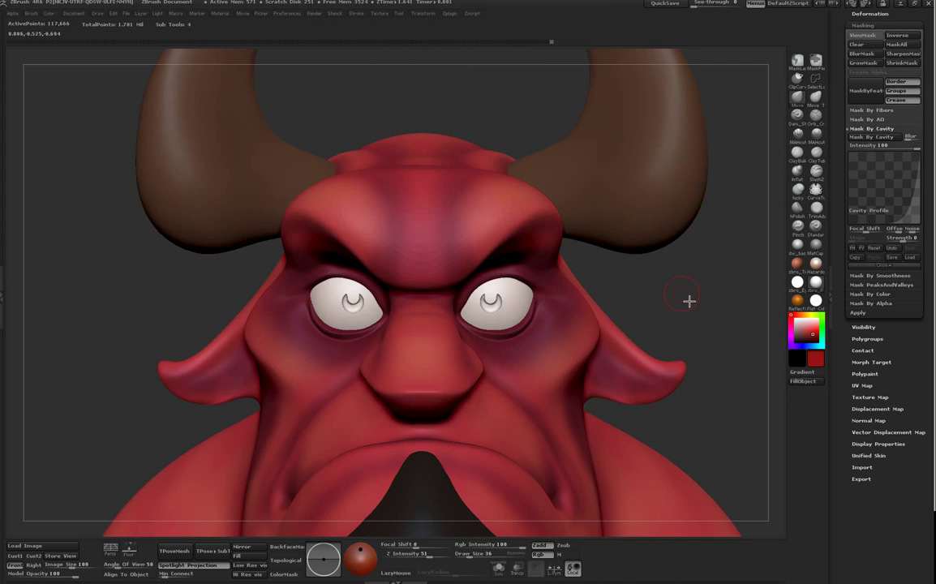
{"action": "left_click_drag", "start_coordinate": [689, 301], "coordinate": [574, 306]}
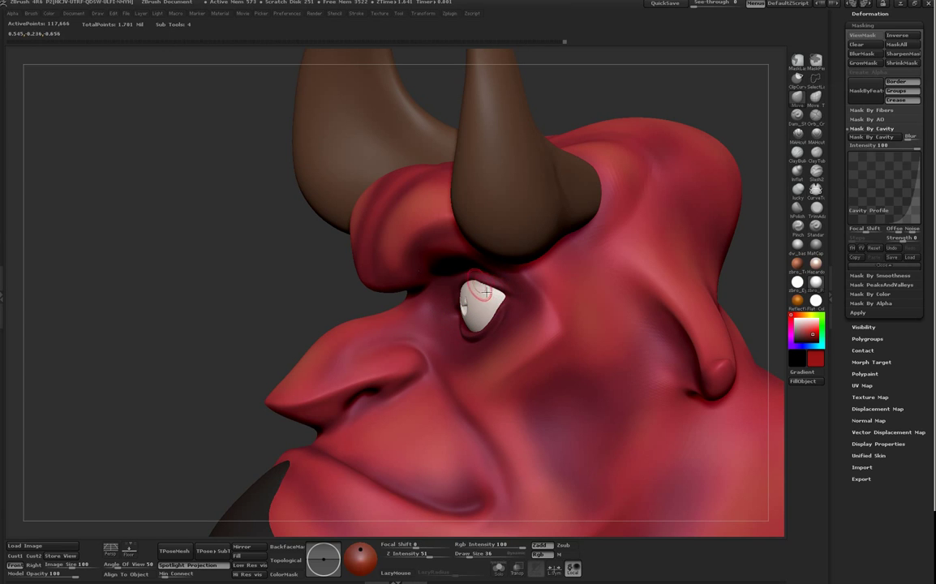
{"action": "mouse_move", "coordinate": [743, 261]}
{"action": "left_mouse_down"}
{"action": "mouse_move", "coordinate": [759, 276]}
{"action": "mouse_move", "coordinate": [731, 271]}
{"action": "left_mouse_up"}
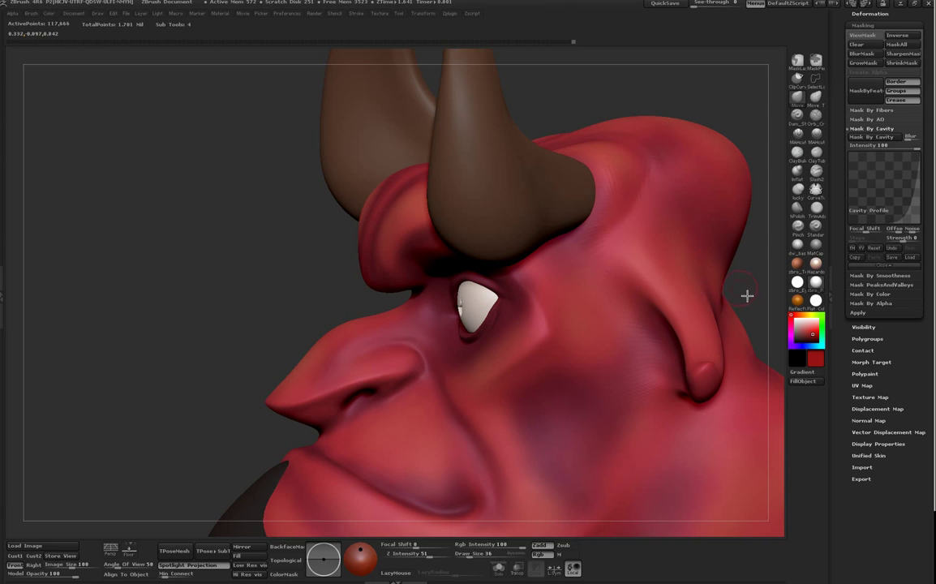
{"action": "mouse_move", "coordinate": [746, 295]}
{"action": "left_mouse_down"}
{"action": "mouse_move", "coordinate": [773, 290]}
{"action": "mouse_move", "coordinate": [769, 305]}
{"action": "mouse_move", "coordinate": [835, 285]}
{"action": "left_mouse_up"}
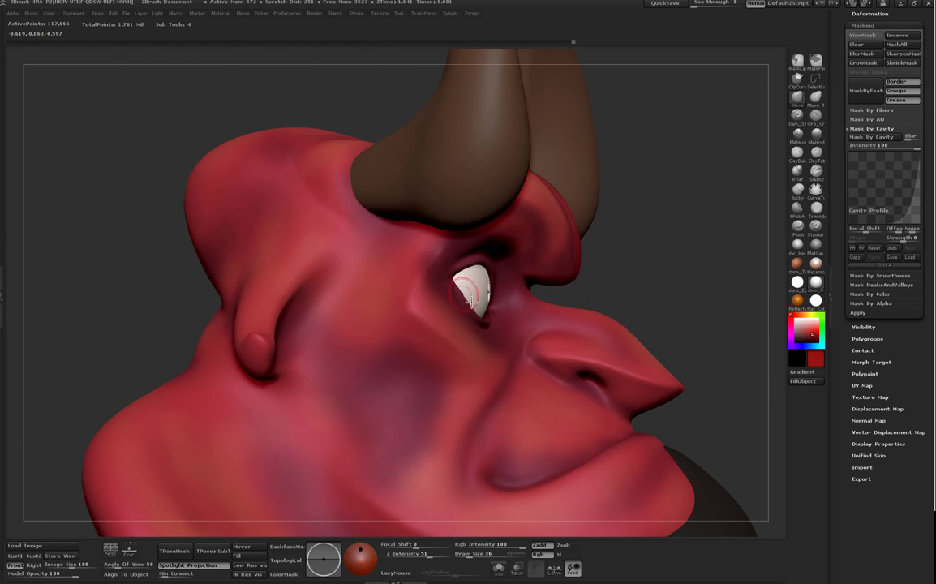
{"action": "mouse_move", "coordinate": [658, 263]}
{"action": "left_mouse_down"}
{"action": "mouse_move", "coordinate": [638, 280]}
{"action": "mouse_move", "coordinate": [517, 295]}
{"action": "left_mouse_up"}
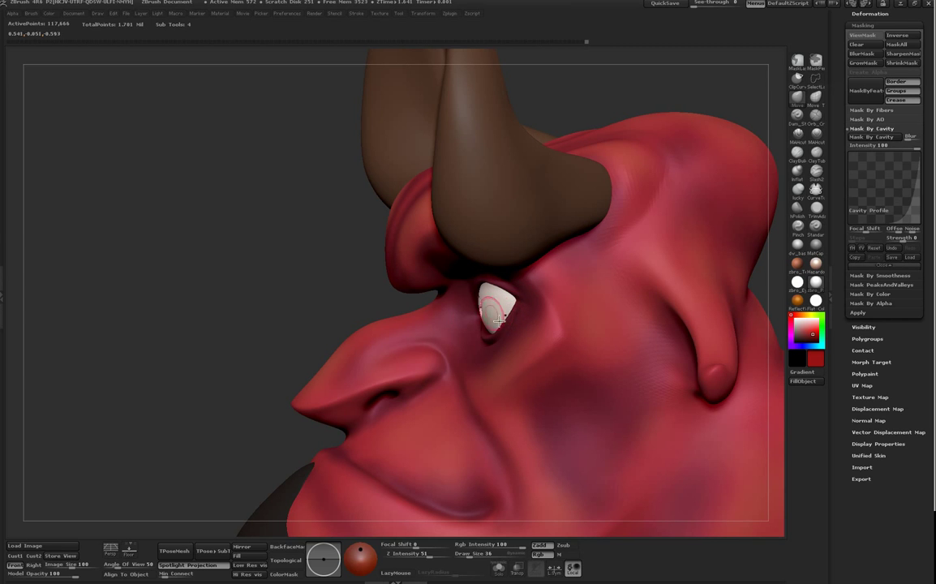
Step: Adjust the eyelids from the side and below, and smooth the skin around the outer eye corners
{"action": "left_click_drag", "start_coordinate": [347, 311], "coordinate": [453, 282]}
{"action": "mouse_move", "coordinate": [636, 324]}
{"action": "left_mouse_down"}
{"action": "mouse_move", "coordinate": [652, 327]}
{"action": "mouse_move", "coordinate": [637, 330]}
{"action": "mouse_move", "coordinate": [616, 278]}
{"action": "mouse_move", "coordinate": [618, 247]}
{"action": "mouse_move", "coordinate": [507, 290]}
{"action": "left_mouse_up"}
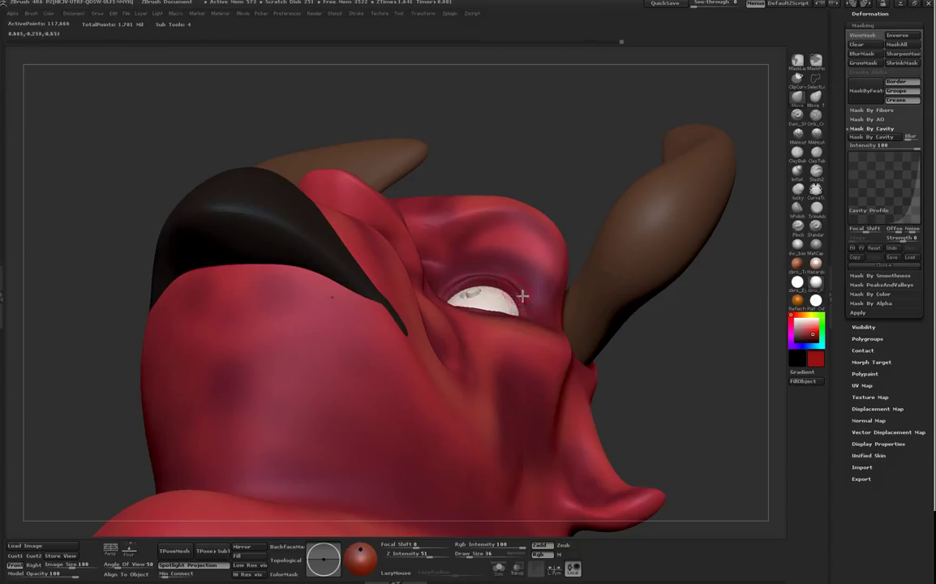
{"action": "left_click_drag", "start_coordinate": [588, 179], "coordinate": [578, 310]}
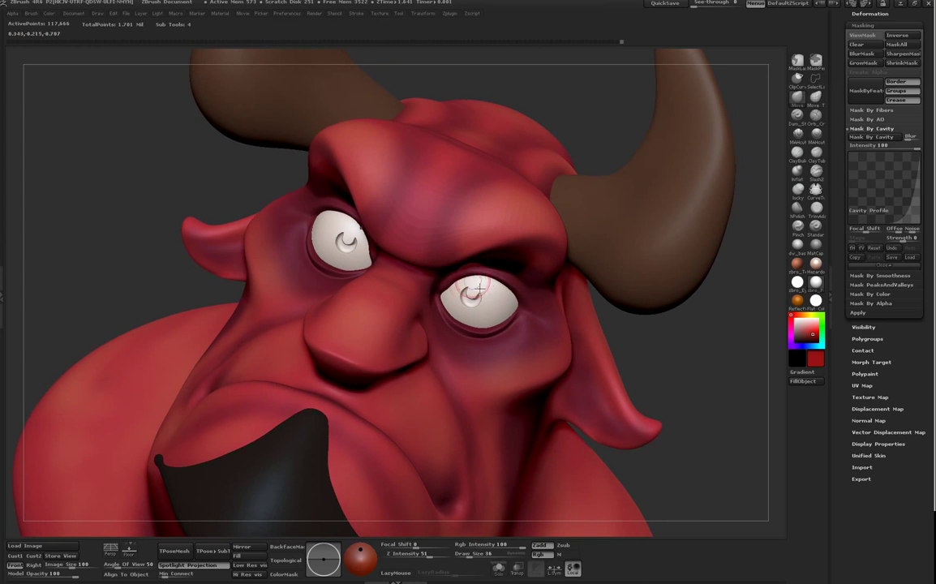
{"action": "mouse_move", "coordinate": [444, 285]}
{"action": "left_mouse_down", "text": "shift"}
{"action": "mouse_move", "coordinate": [451, 297]}
{"action": "mouse_move", "coordinate": [483, 280]}
{"action": "mouse_move", "coordinate": [526, 314]}
{"action": "left_mouse_up", "text": "shift"}
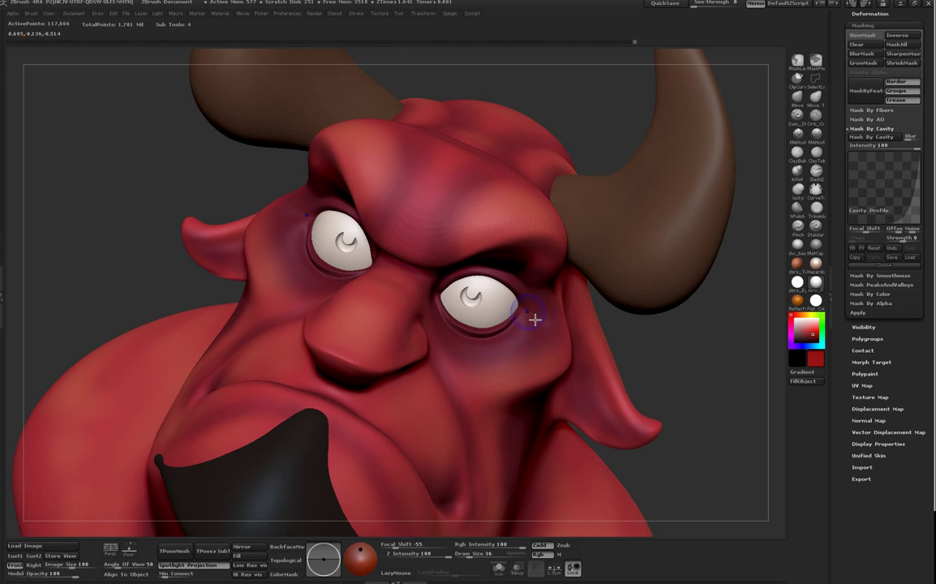
{"action": "mouse_move", "coordinate": [686, 323]}
{"action": "left_mouse_down", "text": "shift"}
{"action": "mouse_move", "coordinate": [711, 319]}
{"action": "mouse_move", "coordinate": [684, 246]}
{"action": "left_mouse_up", "text": "shift"}
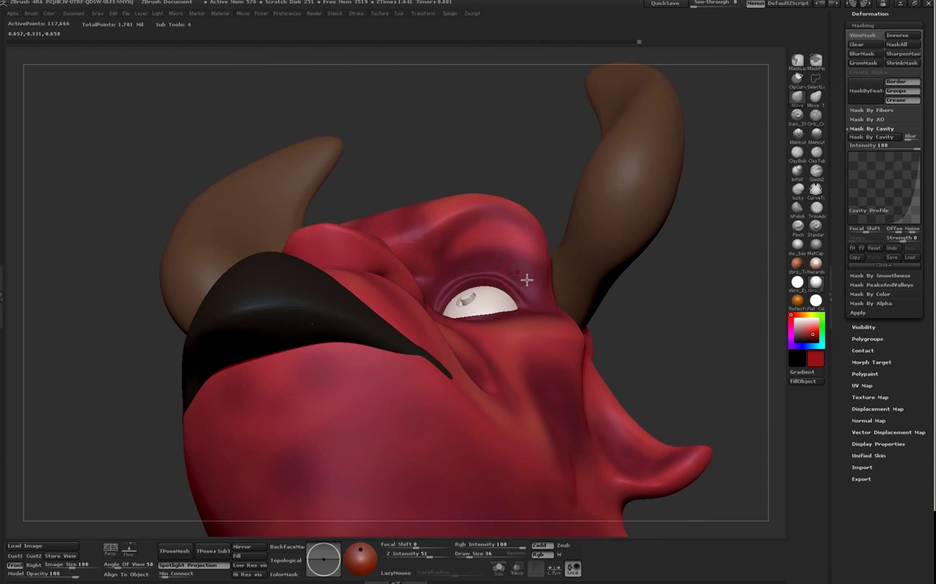
Step: Set the Draw Size to 30 and refine the upper eyelids and brow underside with the Move brush
{"action": "left_click_drag", "start_coordinate": [514, 291], "coordinate": [509, 283]}
{"action": "right_click_drag", "start_coordinate": [474, 267], "coordinate": [503, 256]}
{"action": "key", "text": "space"}
{"action": "left_click_drag", "start_coordinate": [503, 255], "coordinate": [497, 250]}
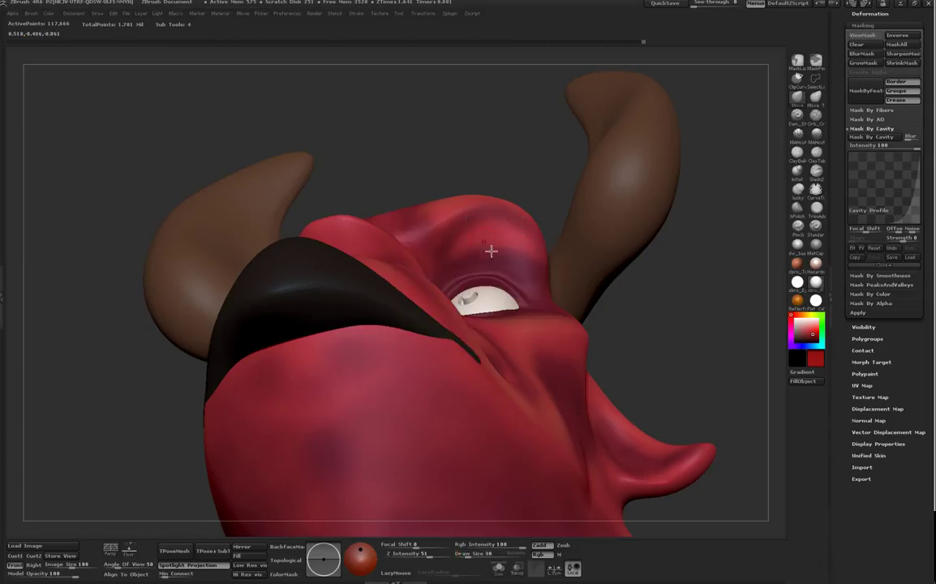
{"action": "key", "text": "b"}
{"action": "key", "text": "m"}
{"action": "key", "text": "v"}
{"action": "key", "text": "shift"}
{"action": "left_click_drag", "start_coordinate": [721, 194], "coordinate": [730, 288]}
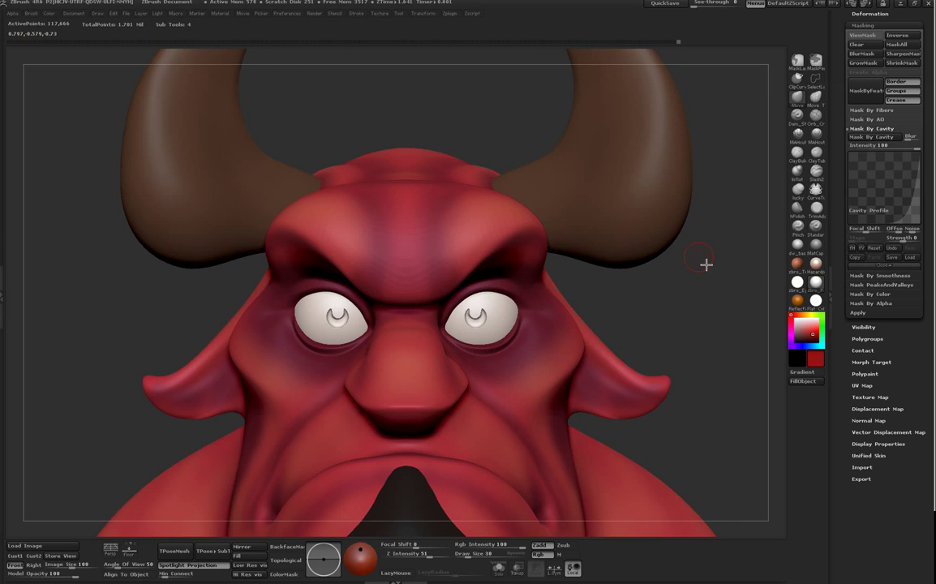
Step: Carve fine creases around the eyelids and outer eye corners with the Dam_Standard brush
{"action": "left_click", "coordinate": [801, 120]}
{"action": "left_click_drag", "start_coordinate": [674, 287], "coordinate": [549, 319]}
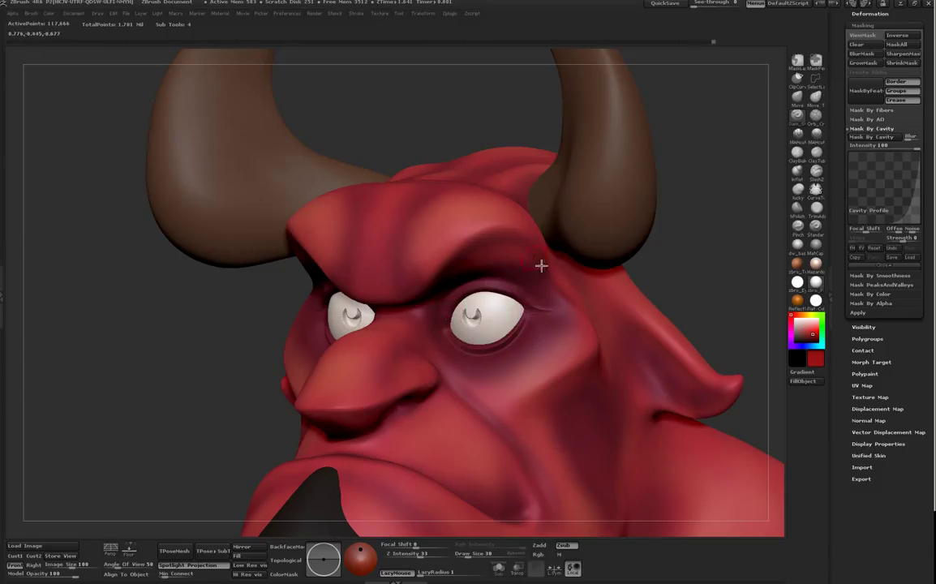
{"action": "left_click_drag", "start_coordinate": [723, 226], "coordinate": [658, 248]}
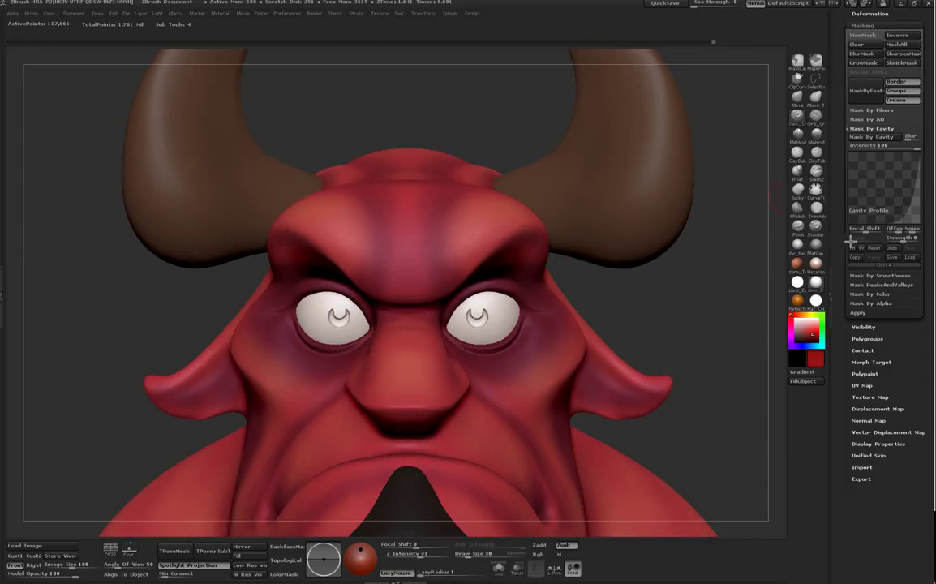
Step: Turn off polypaint display for all subtools and choose a muted greyish pink as the current colour
{"action": "scroll", "coordinate": [871, 258], "scroll_direction": "up", "scroll_amount": 10}
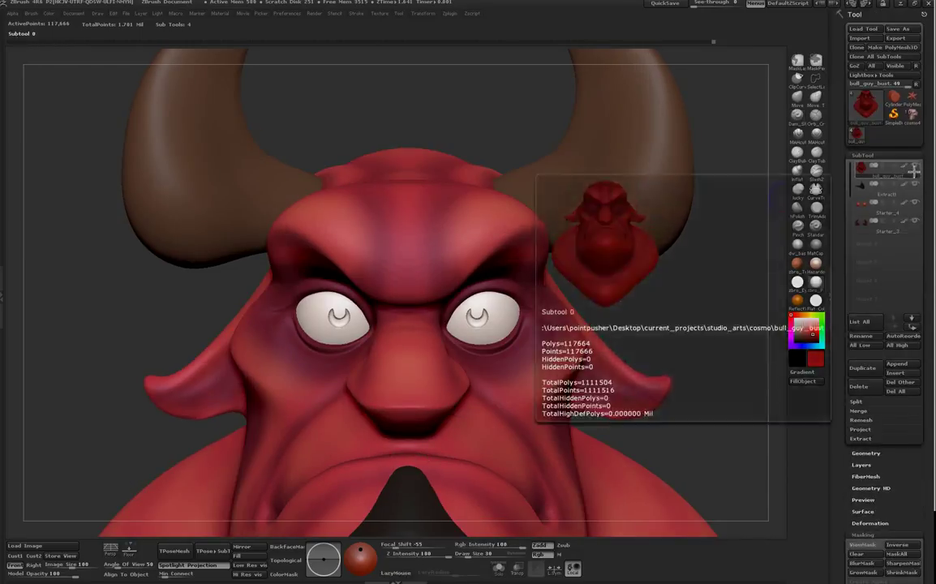
{"action": "left_click", "coordinate": [906, 167], "text": "shift"}
{"action": "left_click", "coordinate": [797, 328]}
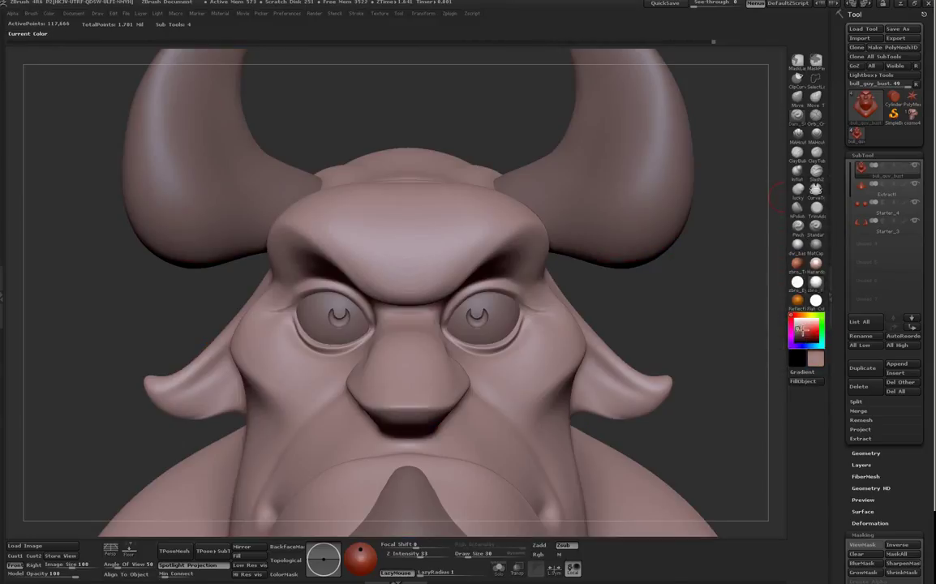
{"action": "mouse_move", "coordinate": [912, 172]}
{"action": "left_click", "coordinate": [910, 193]}
Step: Set the Draw Size to 42 and nudge the lip line below the nose with the Move brush
{"action": "right_click_drag", "start_coordinate": [438, 462], "coordinate": [445, 464]}
{"action": "key", "text": "space"}
{"action": "left_click_drag", "start_coordinate": [433, 452], "coordinate": [440, 451]}
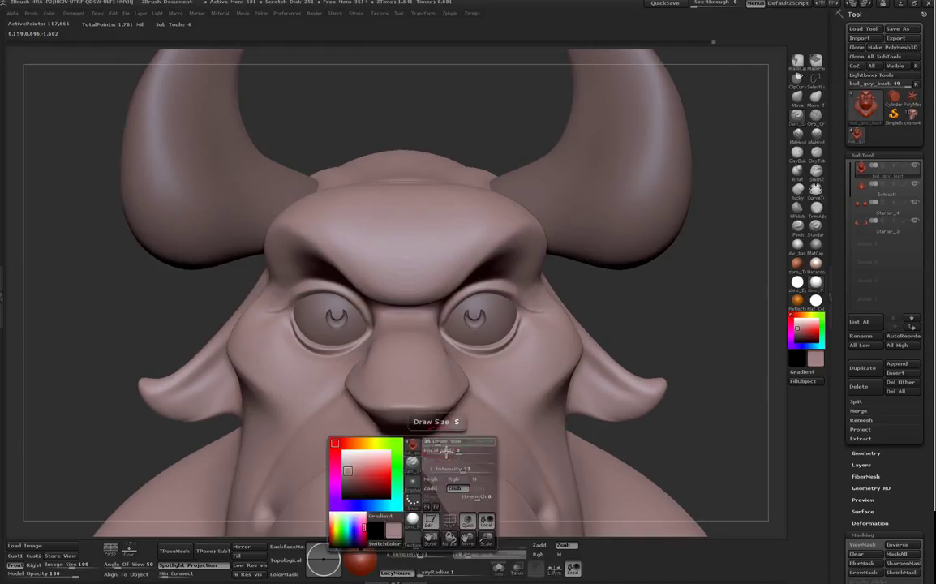
{"action": "left_click", "coordinate": [799, 99]}
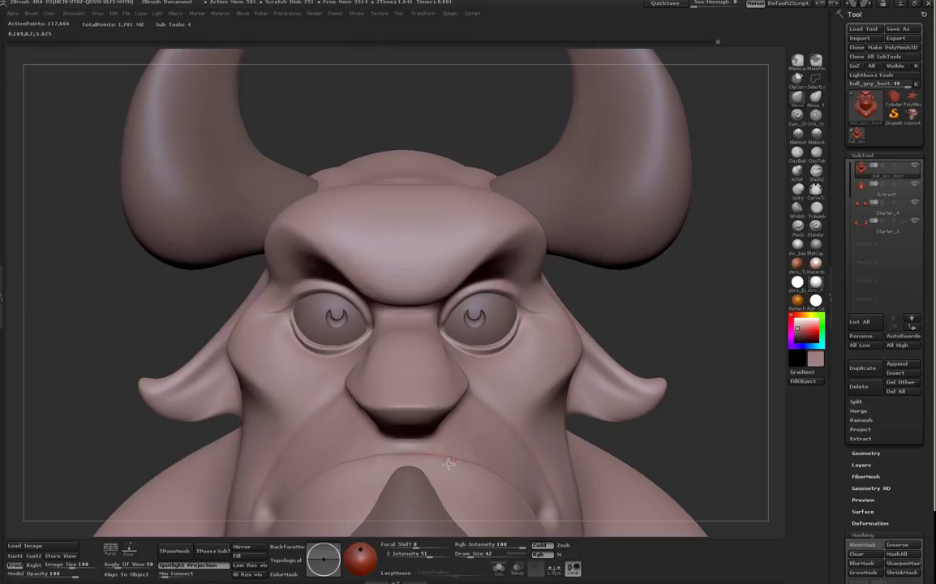
{"action": "left_click_drag", "start_coordinate": [473, 468], "coordinate": [476, 464]}
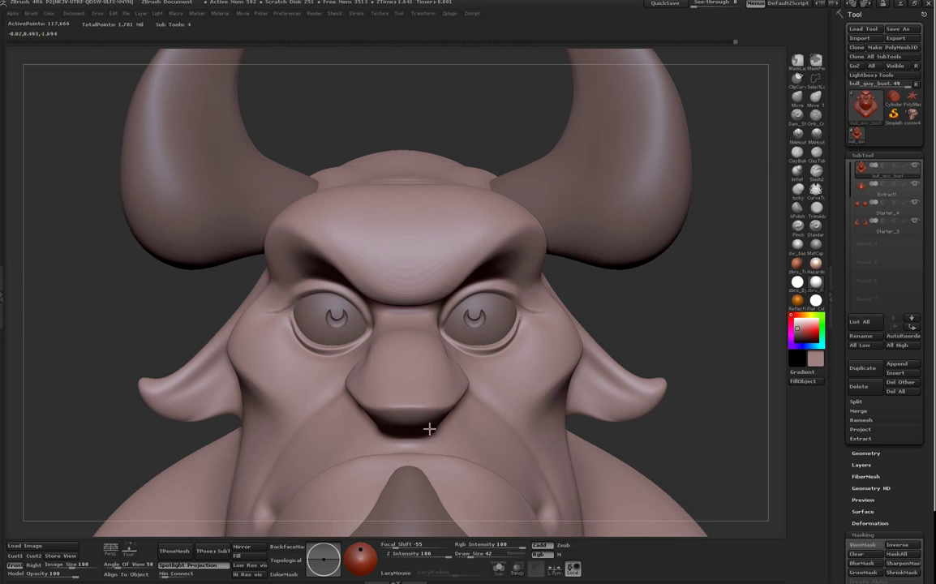
Step: Build up the underside of the outer brow above the eye with the ClayBuildup brush and smooth the strokes
{"action": "left_click_drag", "start_coordinate": [654, 315], "coordinate": [657, 288]}
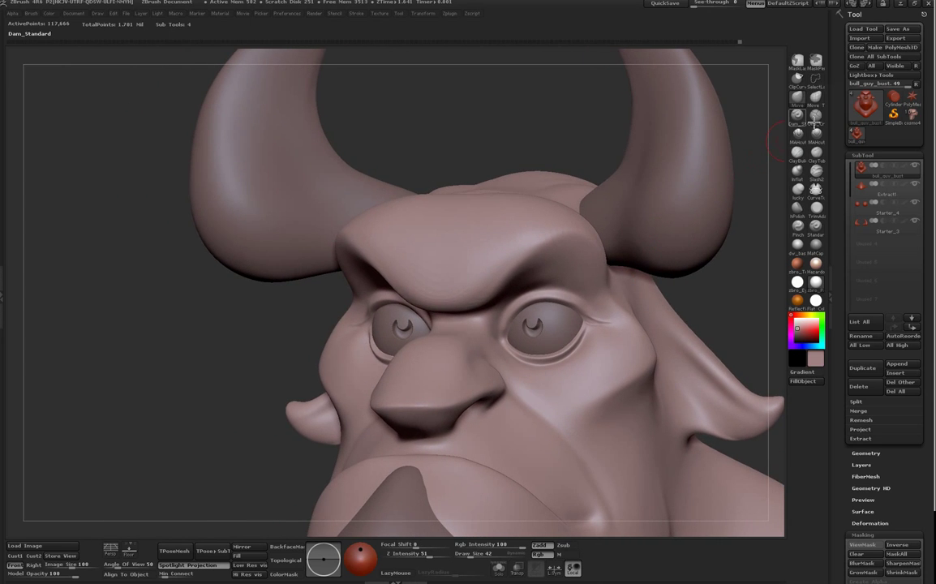
{"action": "left_click", "coordinate": [802, 153]}
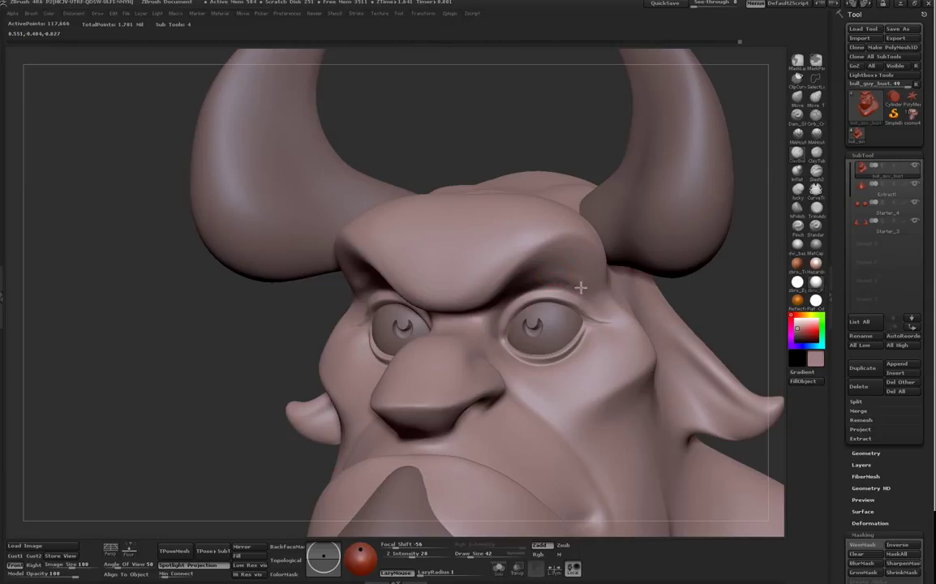
{"action": "mouse_move", "coordinate": [565, 273]}
{"action": "left_mouse_down"}
{"action": "mouse_move", "coordinate": [564, 284]}
{"action": "mouse_move", "coordinate": [588, 271]}
{"action": "left_mouse_up"}
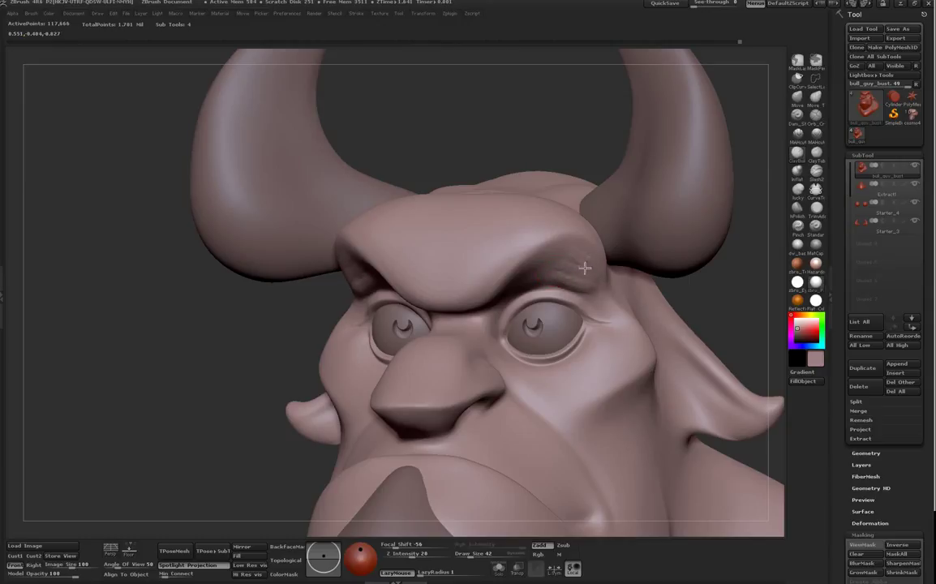
{"action": "mouse_move", "coordinate": [555, 276]}
{"action": "left_mouse_down"}
{"action": "mouse_move", "coordinate": [589, 290]}
{"action": "mouse_move", "coordinate": [589, 265]}
{"action": "mouse_move", "coordinate": [608, 282]}
{"action": "mouse_move", "coordinate": [548, 269]}
{"action": "mouse_move", "coordinate": [549, 281]}
{"action": "mouse_move", "coordinate": [571, 285]}
{"action": "mouse_move", "coordinate": [576, 268]}
{"action": "mouse_move", "coordinate": [592, 274]}
{"action": "left_mouse_up"}
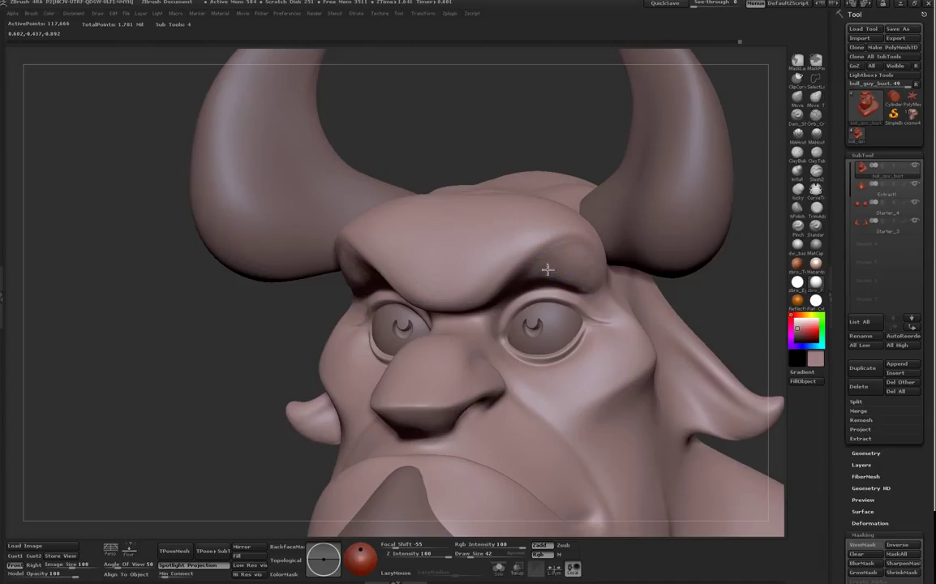
{"action": "left_click_drag", "start_coordinate": [219, 442], "coordinate": [228, 410]}
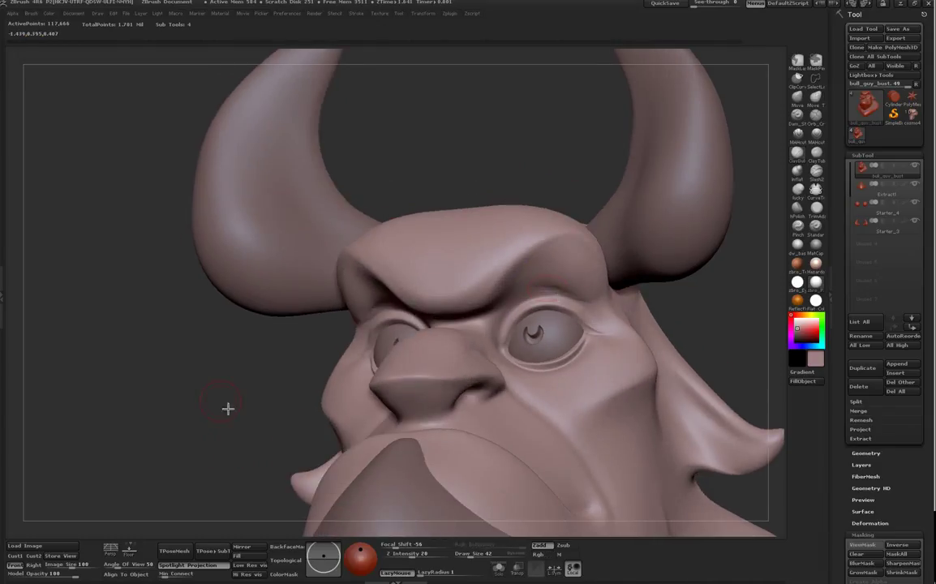
{"action": "mouse_move", "coordinate": [557, 292]}
{"action": "left_mouse_down"}
{"action": "mouse_move", "coordinate": [571, 294]}
{"action": "mouse_move", "coordinate": [524, 297]}
{"action": "mouse_move", "coordinate": [564, 298]}
{"action": "mouse_move", "coordinate": [549, 289]}
{"action": "mouse_move", "coordinate": [582, 280]}
{"action": "mouse_move", "coordinate": [585, 258]}
{"action": "mouse_move", "coordinate": [555, 264]}
{"action": "mouse_move", "coordinate": [578, 268]}
{"action": "mouse_move", "coordinate": [575, 281]}
{"action": "mouse_move", "coordinate": [507, 259]}
{"action": "mouse_move", "coordinate": [594, 298]}
{"action": "mouse_move", "coordinate": [535, 294]}
{"action": "mouse_move", "coordinate": [559, 290]}
{"action": "left_mouse_up"}
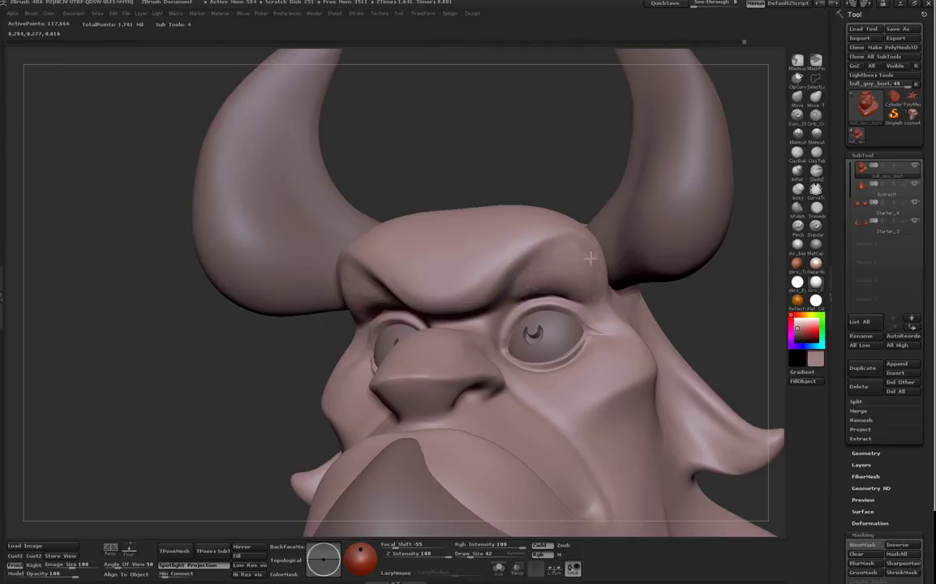
Step: Set the Draw Size to 73 and smooth the brow and forehead, working from the front and above
{"action": "left_click_drag", "start_coordinate": [522, 141], "coordinate": [491, 162], "text": "shift"}
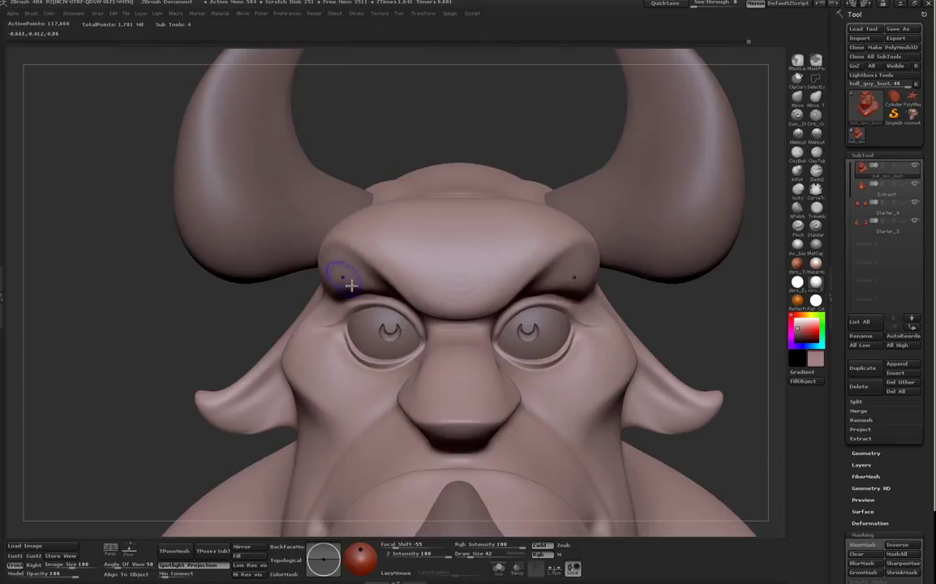
{"action": "key", "text": "l"}
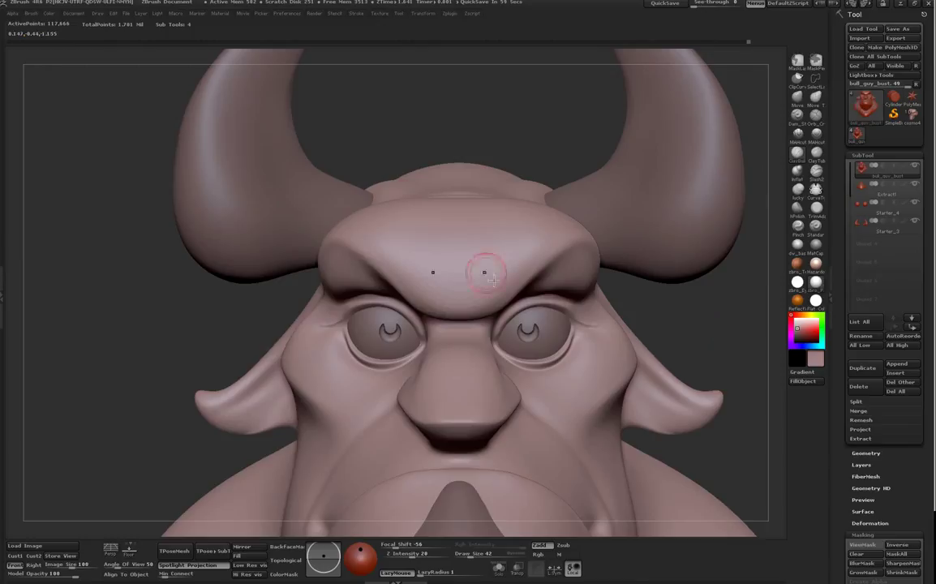
{"action": "right_click_drag", "start_coordinate": [485, 272], "coordinate": [489, 283]}
{"action": "key", "text": "space"}
{"action": "left_click_drag", "start_coordinate": [490, 283], "coordinate": [498, 284]}
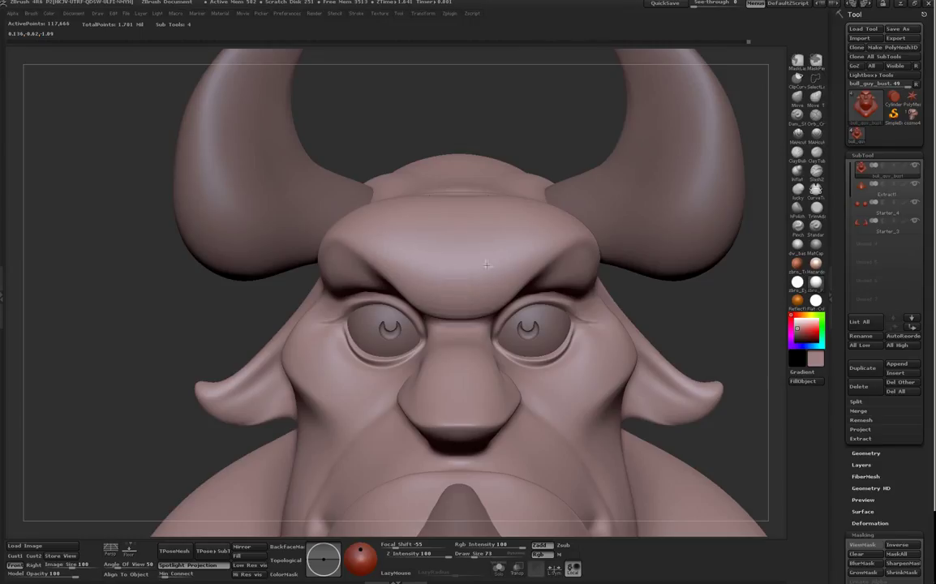
{"action": "left_click_drag", "start_coordinate": [535, 125], "coordinate": [480, 136]}
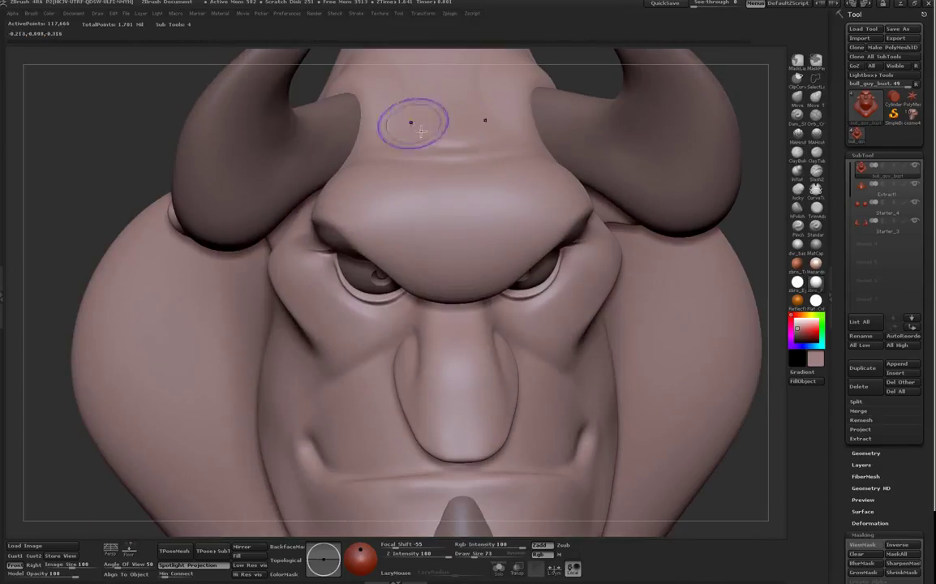
{"action": "left_click_drag", "start_coordinate": [730, 483], "coordinate": [640, 403]}
{"action": "mouse_move", "coordinate": [597, 368]}
{"action": "left_mouse_down"}
{"action": "mouse_move", "coordinate": [603, 382]}
{"action": "mouse_move", "coordinate": [627, 390]}
{"action": "left_mouse_up"}
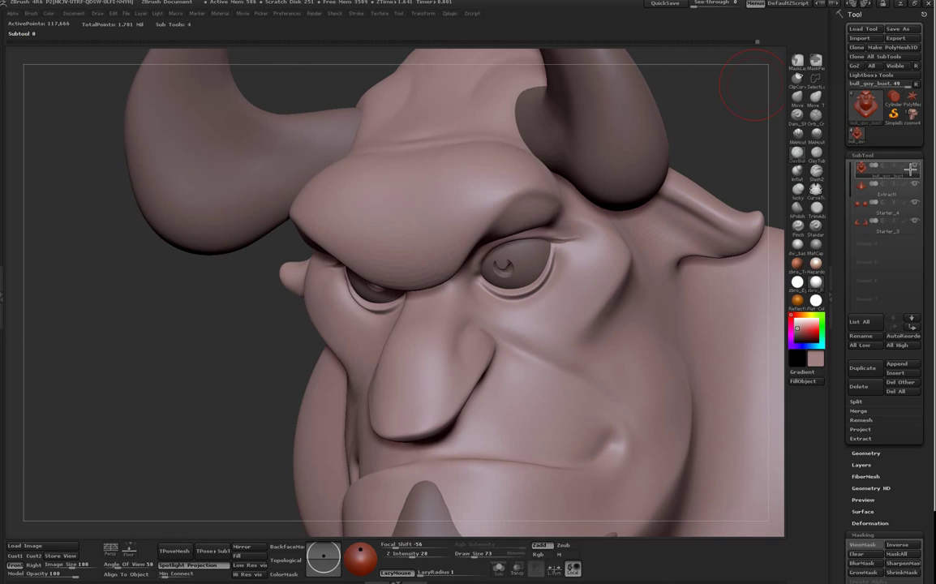
Step: Turn the bust subtool's polypaint back on and check the painted head from the front and side
{"action": "left_click", "coordinate": [877, 167]}
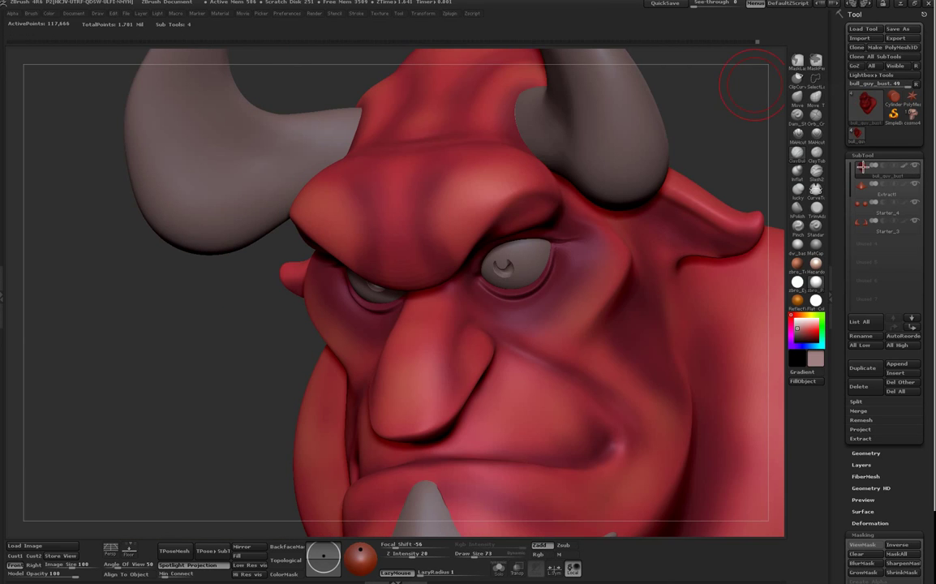
{"action": "left_click_drag", "start_coordinate": [723, 149], "coordinate": [733, 141], "text": "shift"}
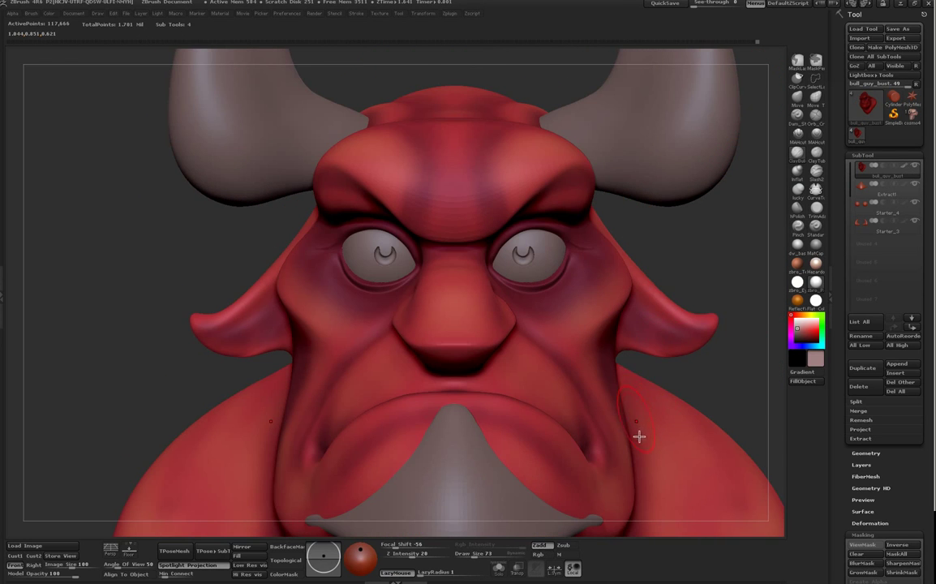
{"action": "key", "text": "f"}
{"action": "left_click_drag", "start_coordinate": [649, 434], "coordinate": [581, 490]}
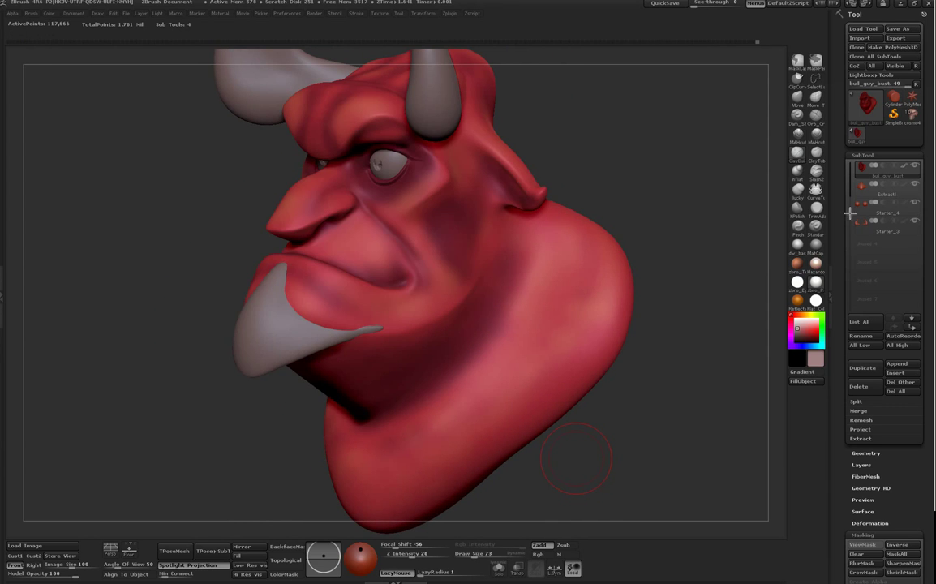
Step: Choose the Standard brush with Alpha 07 and browse the skinAndScales alphas in LightBox
{"action": "left_click", "coordinate": [818, 227]}
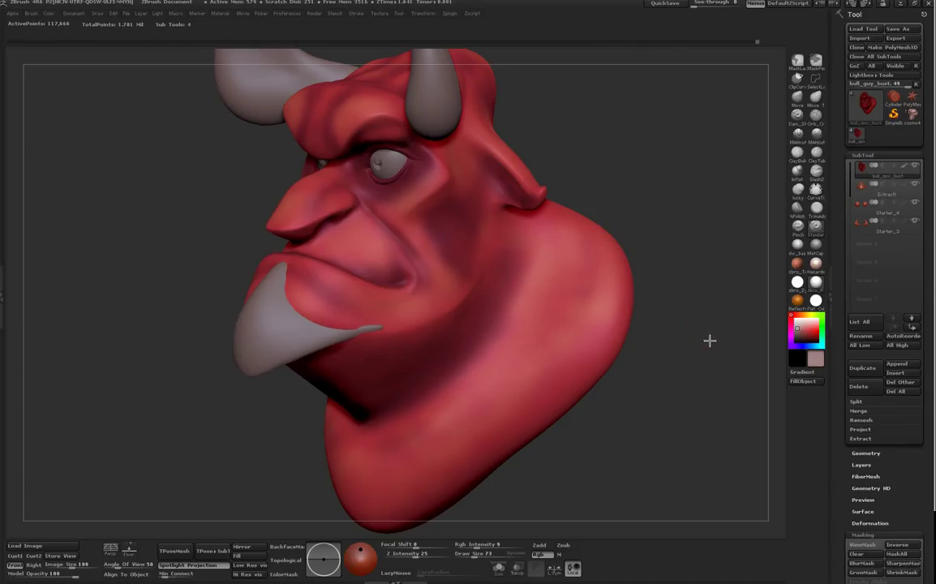
{"action": "key", "text": "space"}
{"action": "left_click", "coordinate": [673, 383]}
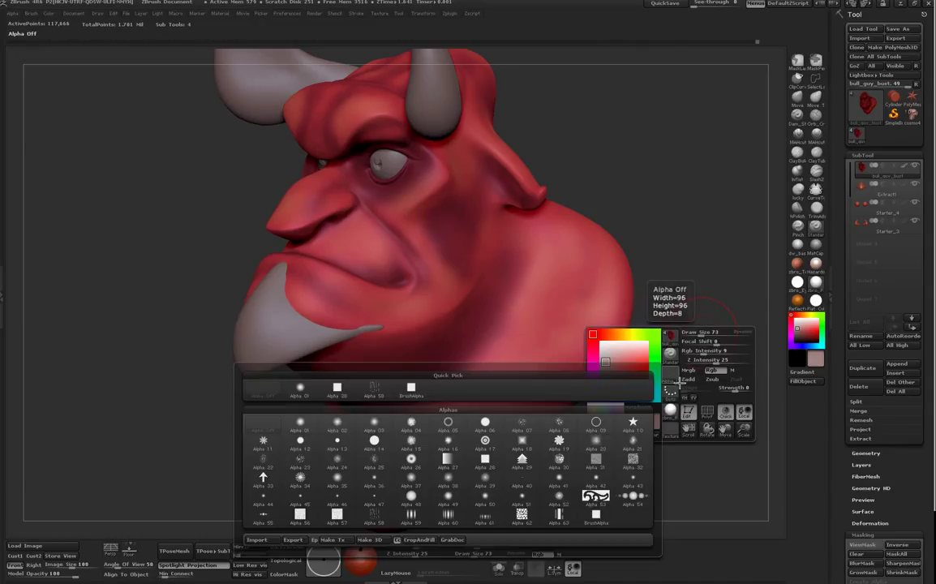
{"action": "left_click", "coordinate": [526, 428]}
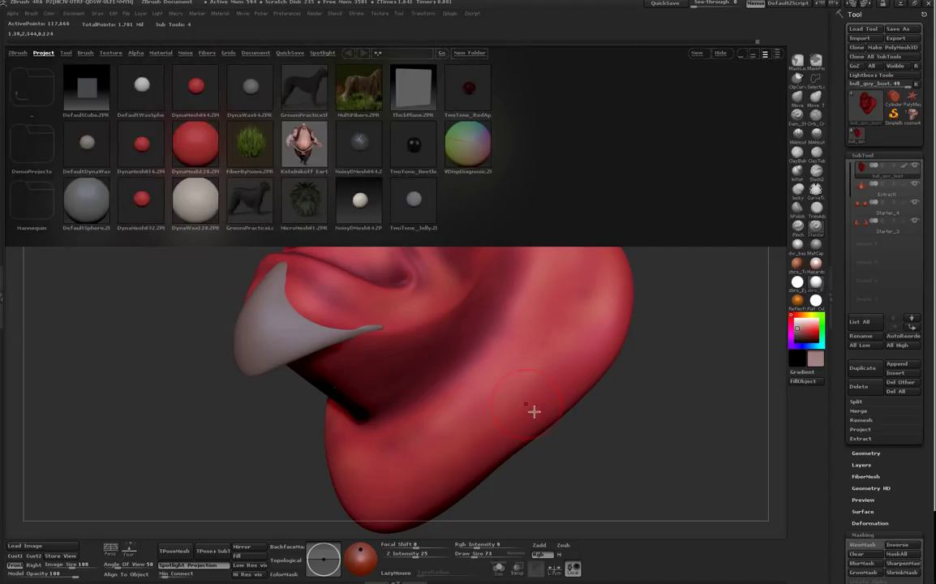
{"action": "left_click", "coordinate": [138, 54]}
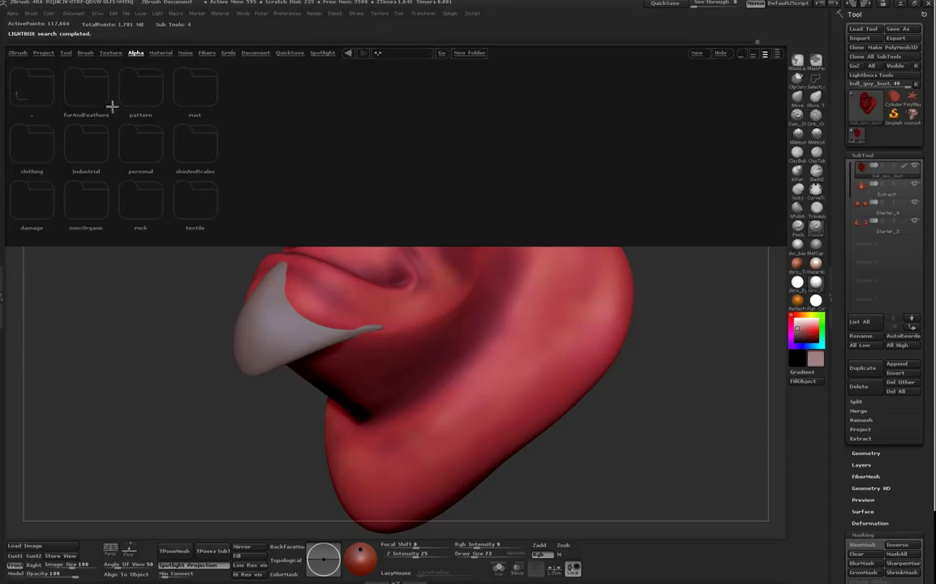
{"action": "double_click", "coordinate": [191, 155]}
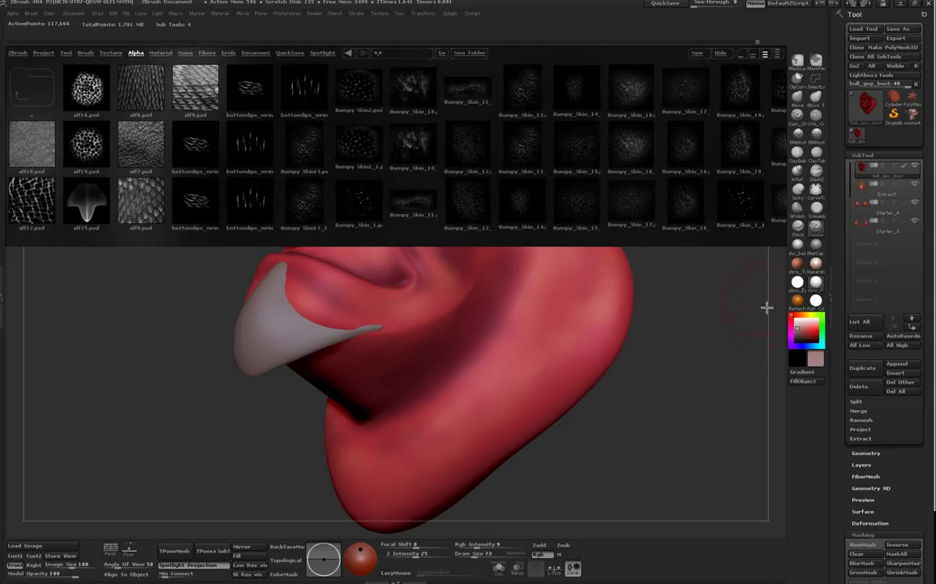
{"action": "left_click", "coordinate": [729, 57]}
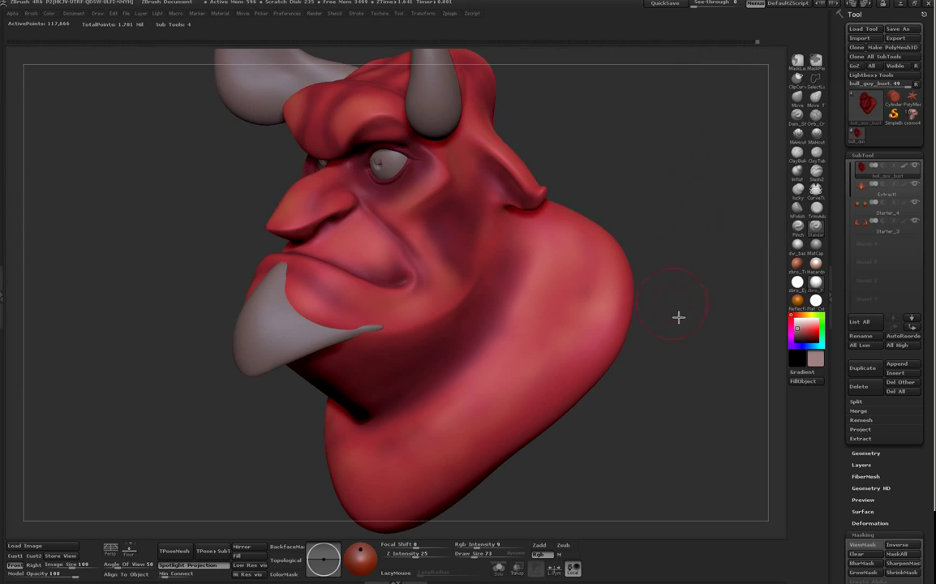
Step: Set the Standard brush's stroke type to Color Spray and check its color variance setting
{"action": "left_click_drag", "start_coordinate": [673, 421], "coordinate": [679, 391]}
{"action": "key", "text": "space"}
{"action": "mouse_move", "coordinate": [645, 434]}
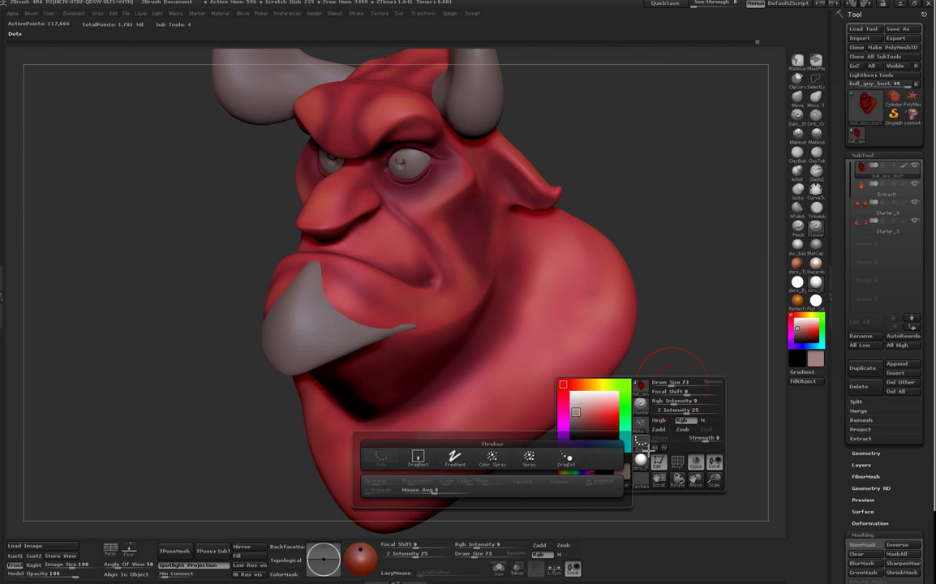
{"action": "left_click", "coordinate": [499, 467]}
{"action": "right_click", "coordinate": [684, 389]}
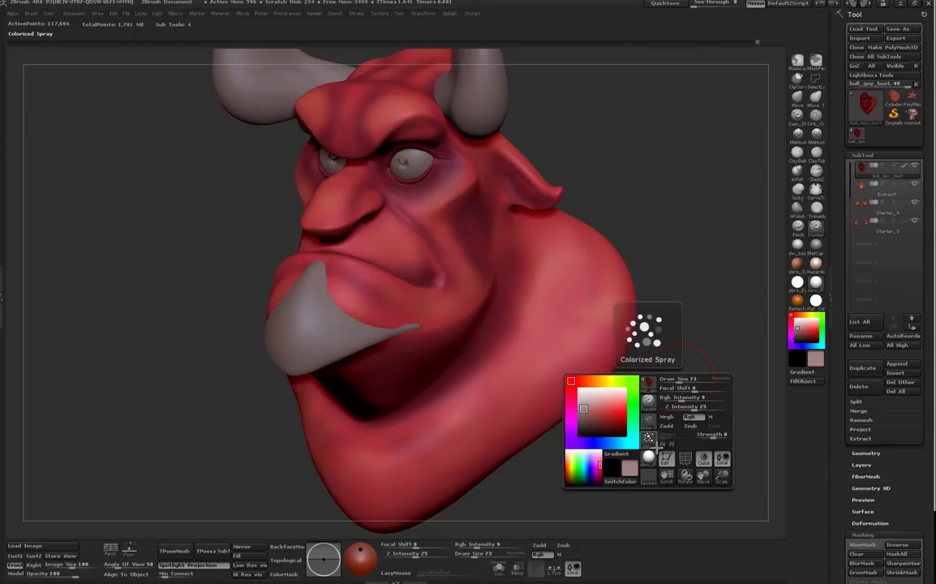
{"action": "left_click", "coordinate": [649, 439]}
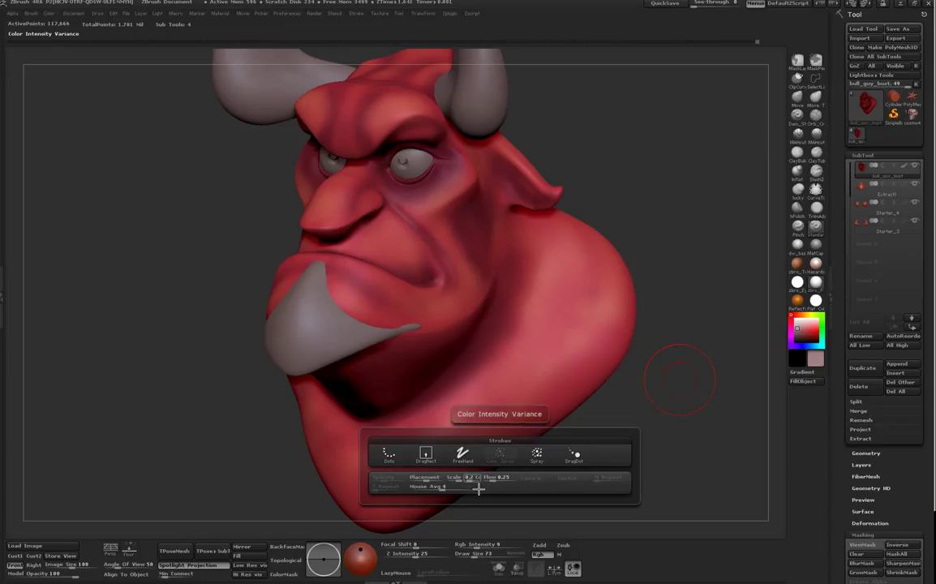
Step: Sample the dark red of the cheek shadow, set the Rgb Intensity to about 50 and keep the bust's polypaint displayed
{"action": "left_click_drag", "start_coordinate": [698, 386], "coordinate": [660, 397]}
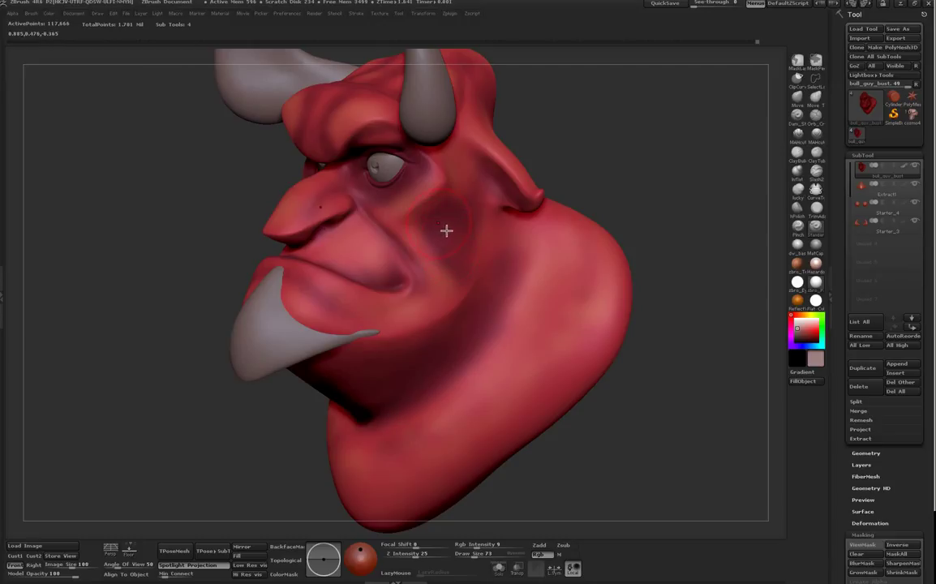
{"action": "key", "text": "c"}
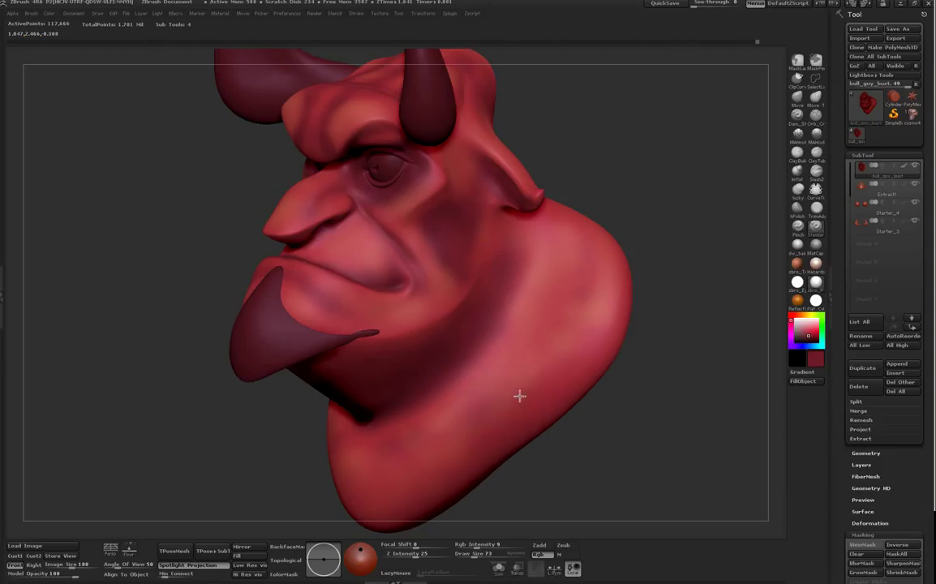
{"action": "key", "text": "ctrl+f"}
{"action": "left_click", "coordinate": [497, 549]}
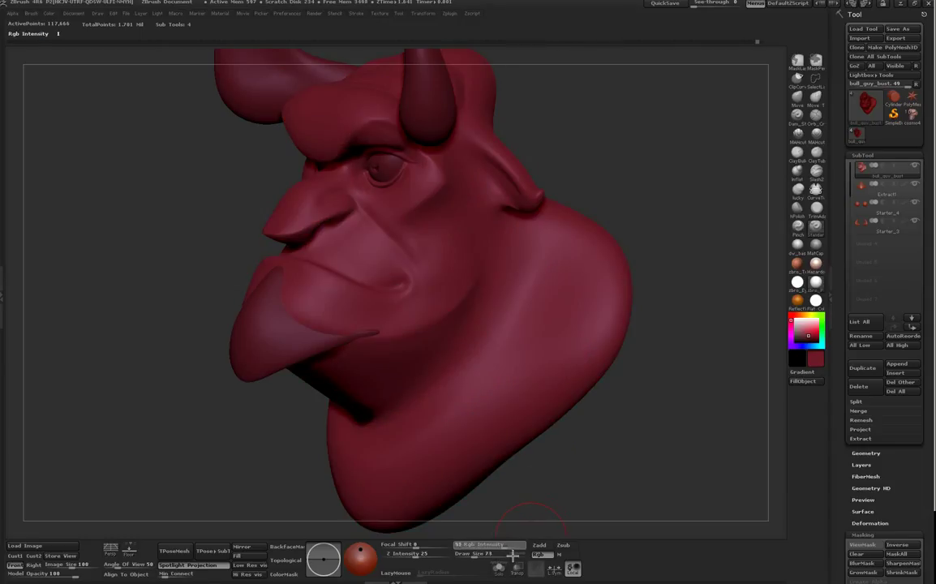
{"action": "left_click", "coordinate": [905, 167]}
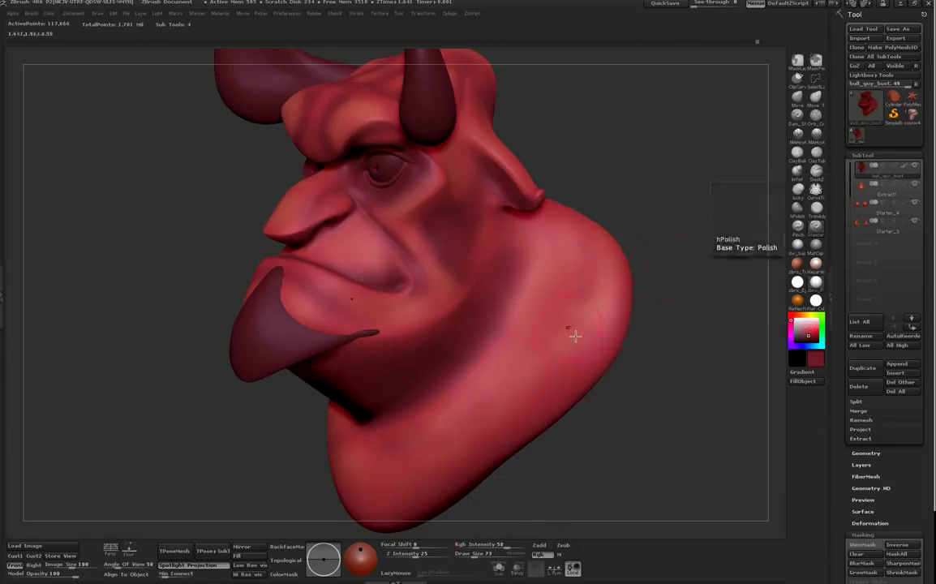
Step: Spray dark red mottling over the lower neck and shoulder of the bust, and inspect the speckling up close
{"action": "mouse_move", "coordinate": [456, 480]}
{"action": "left_mouse_down"}
{"action": "mouse_move", "coordinate": [560, 382]}
{"action": "mouse_move", "coordinate": [549, 328]}
{"action": "mouse_move", "coordinate": [462, 417]}
{"action": "mouse_move", "coordinate": [406, 377]}
{"action": "left_mouse_up"}
{"action": "key", "text": "space"}
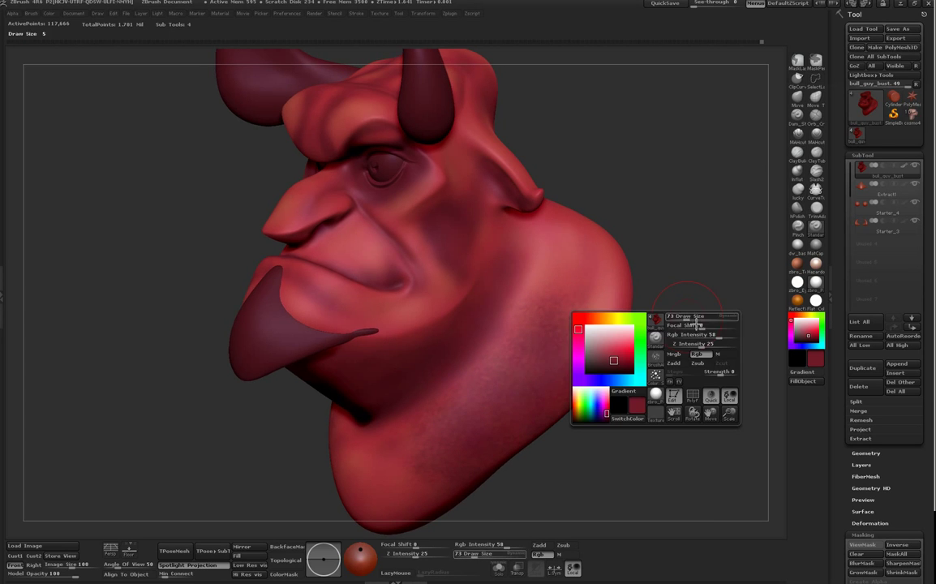
{"action": "left_click_drag", "start_coordinate": [731, 416], "coordinate": [765, 552]}
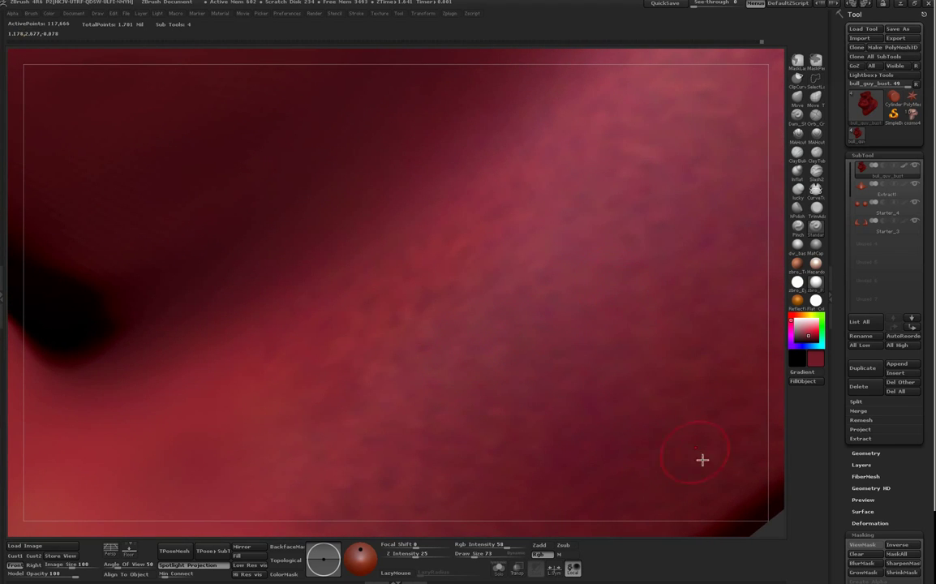
{"action": "key", "text": "f"}
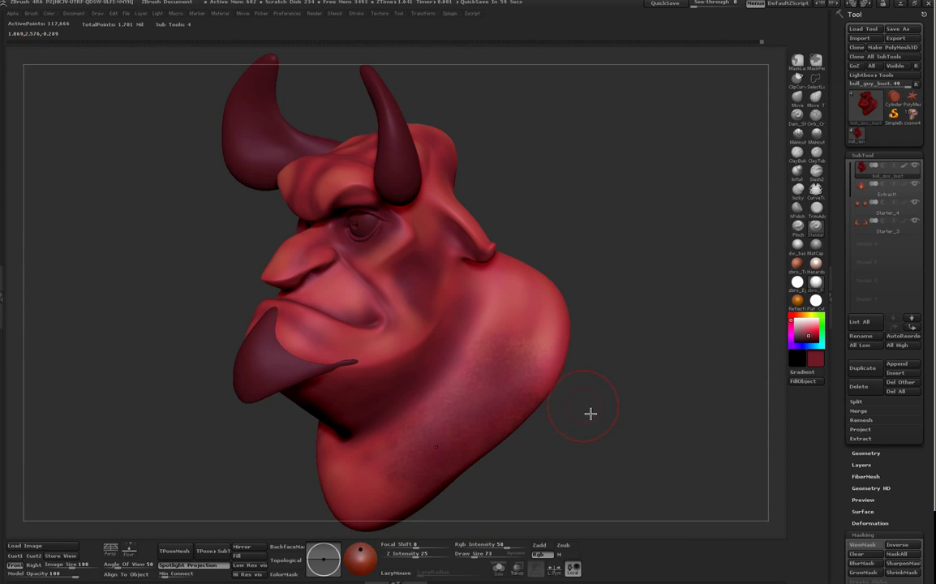
Step: Undo the dark mottling on the neck, keep the bust's polypaint displayed and lower the Rgb Intensity to 26
{"action": "left_click_drag", "start_coordinate": [602, 402], "coordinate": [620, 392]}
{"action": "key", "text": "ctrl+z"}
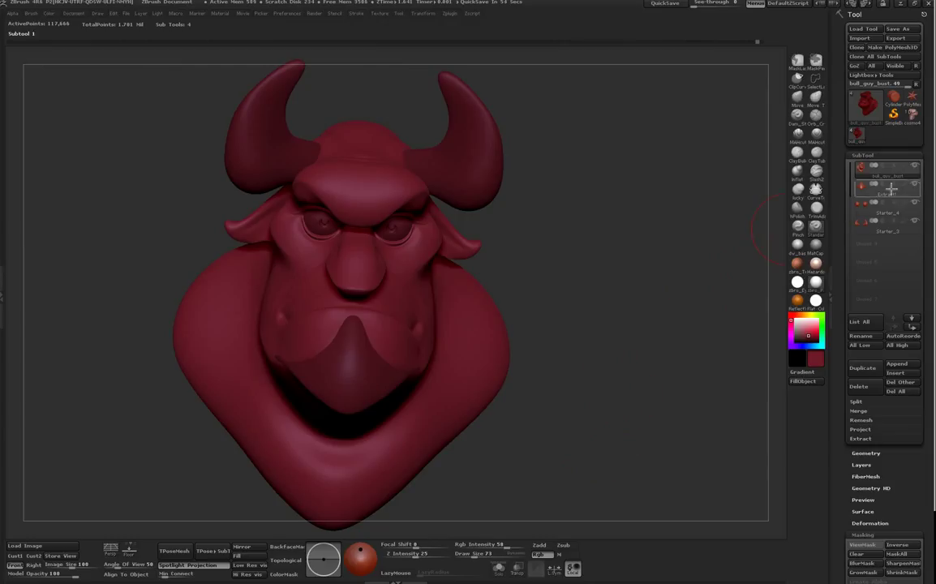
{"action": "left_click", "coordinate": [905, 166]}
{"action": "left_click_drag", "start_coordinate": [610, 433], "coordinate": [492, 485]}
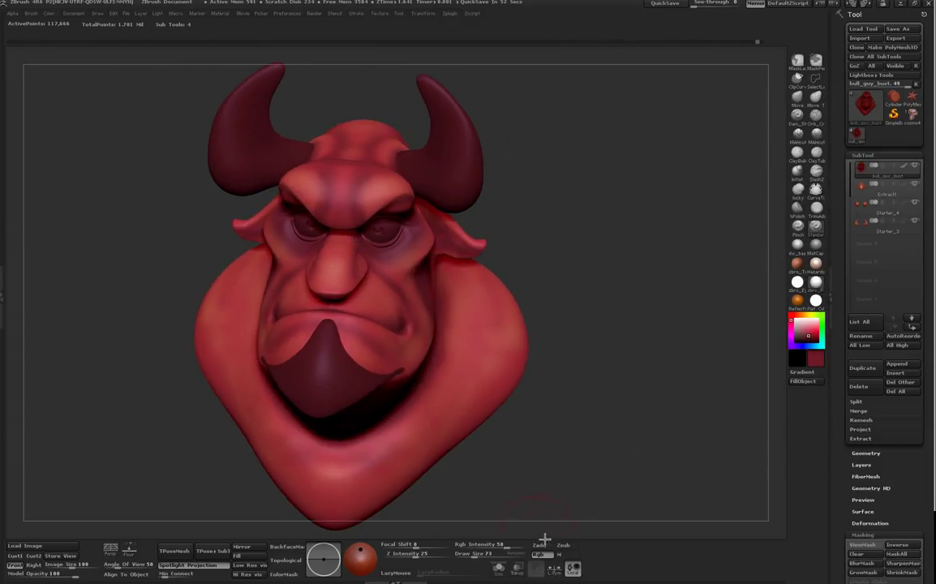
{"action": "left_click_drag", "start_coordinate": [496, 532], "coordinate": [491, 443]}
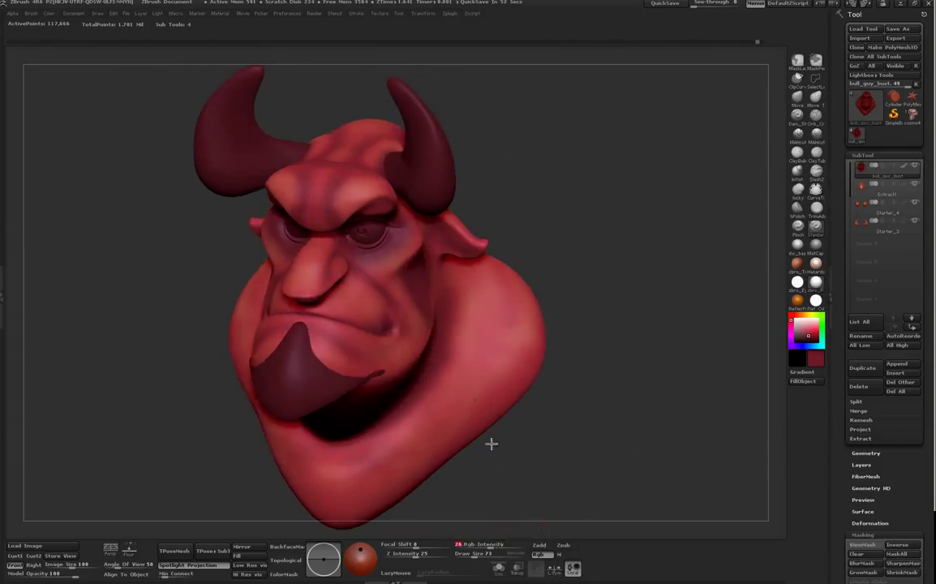
Step: Sample a lighter red, paint subtle variation over the neck and shoulder, and isolate the bust in Solo mode
{"action": "key", "text": "c"}
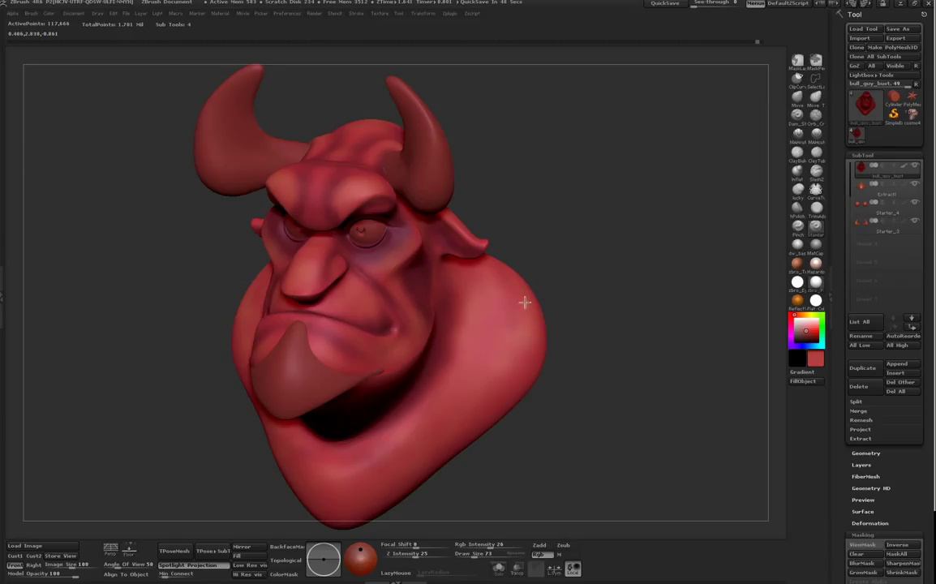
{"action": "left_click_drag", "start_coordinate": [579, 262], "coordinate": [527, 282]}
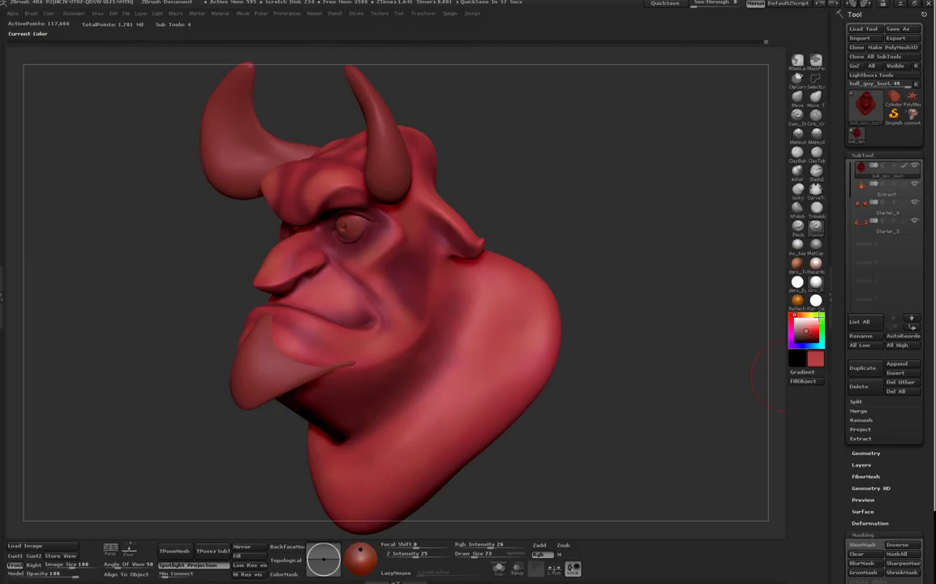
{"action": "left_click_drag", "start_coordinate": [458, 519], "coordinate": [519, 309]}
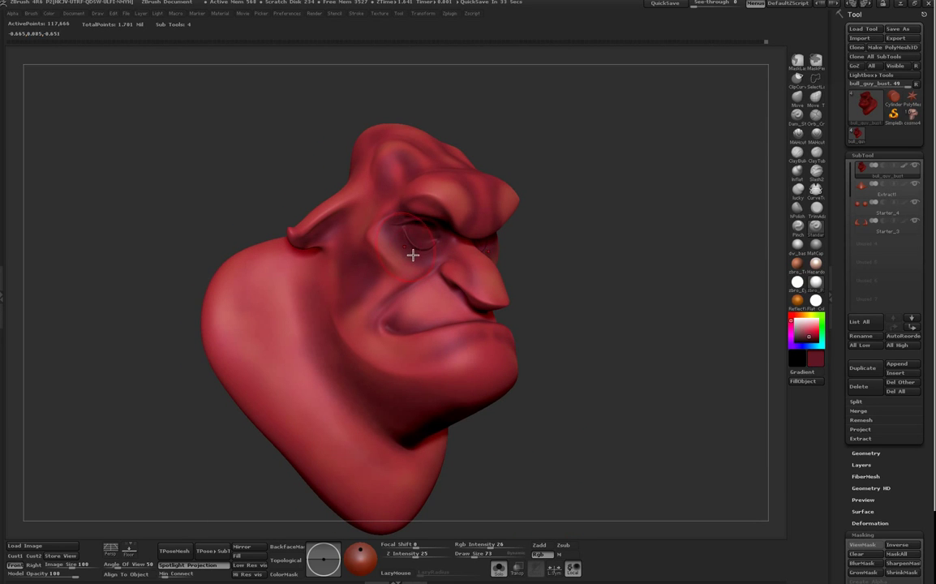
Step: Darken the eye sockets and the areas around the eyes with a very dark red at Draw Size 51
{"action": "left_click_drag", "start_coordinate": [412, 245], "coordinate": [438, 248]}
{"action": "left_click_drag", "start_coordinate": [620, 255], "coordinate": [548, 209]}
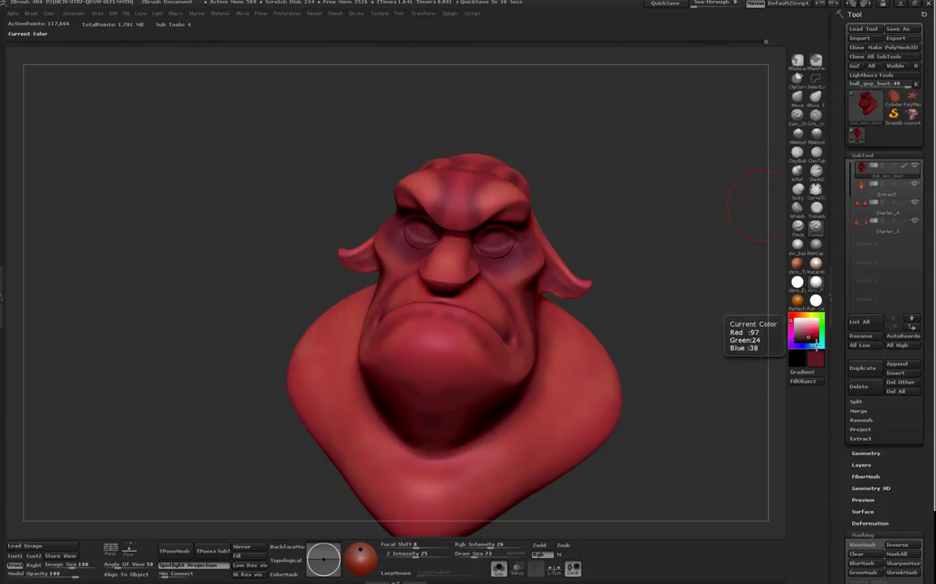
{"action": "right_click", "coordinate": [667, 343]}
{"action": "left_click_drag", "start_coordinate": [670, 343], "coordinate": [529, 236]}
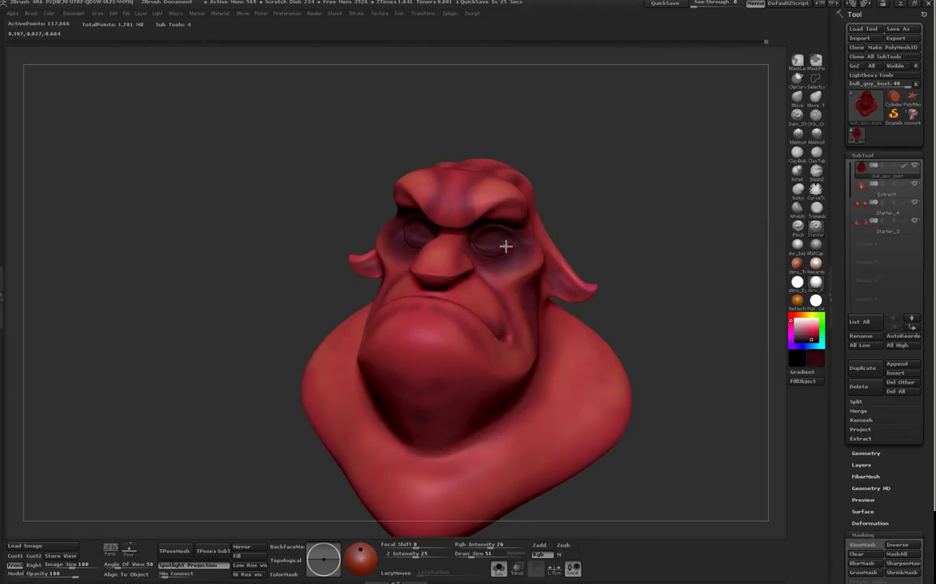
{"action": "left_click_drag", "start_coordinate": [540, 148], "coordinate": [508, 153]}
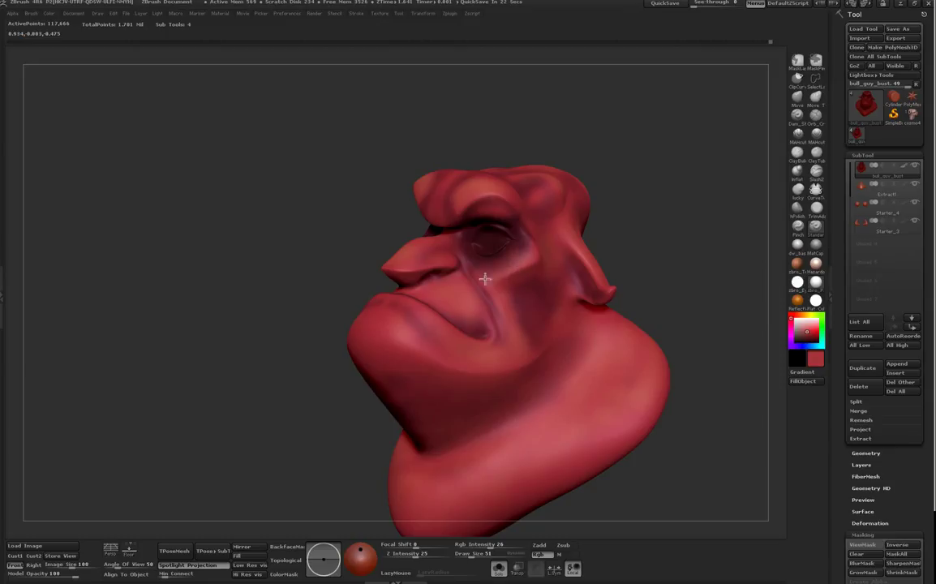
{"action": "left_click_drag", "start_coordinate": [535, 109], "coordinate": [512, 222]}
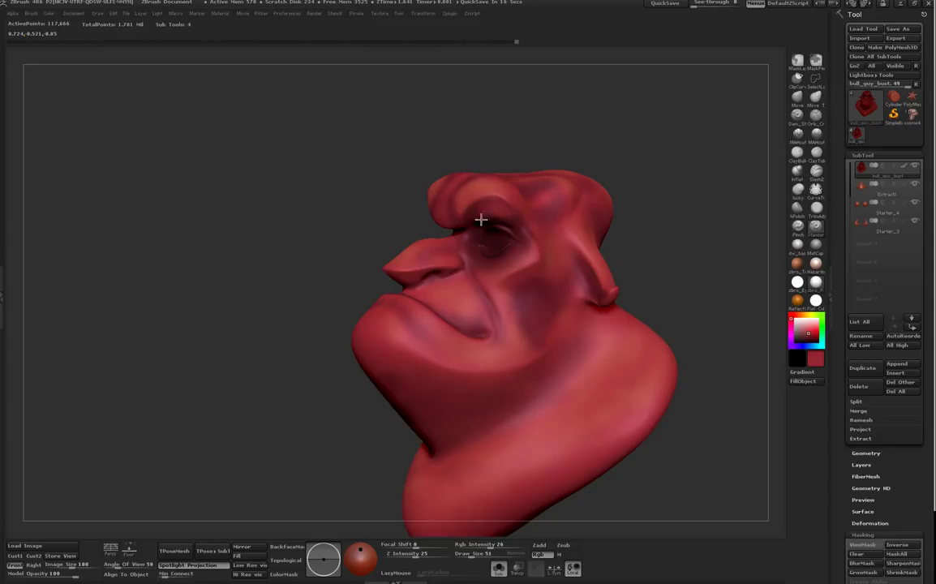
Step: Sample nearby skin reds and blend them over the dark patch on the cheek below the eye and ear
{"action": "left_click_drag", "start_coordinate": [577, 130], "coordinate": [519, 285]}
{"action": "left_click_drag", "start_coordinate": [536, 323], "coordinate": [539, 304]}
{"action": "key", "text": "c"}
{"action": "left_click_drag", "start_coordinate": [525, 347], "coordinate": [537, 355]}
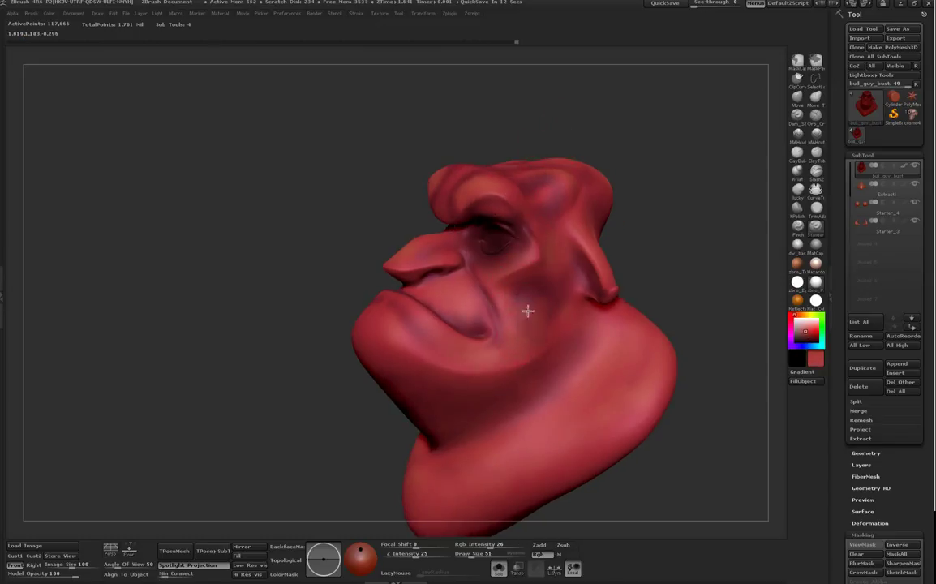
{"action": "key", "text": "c"}
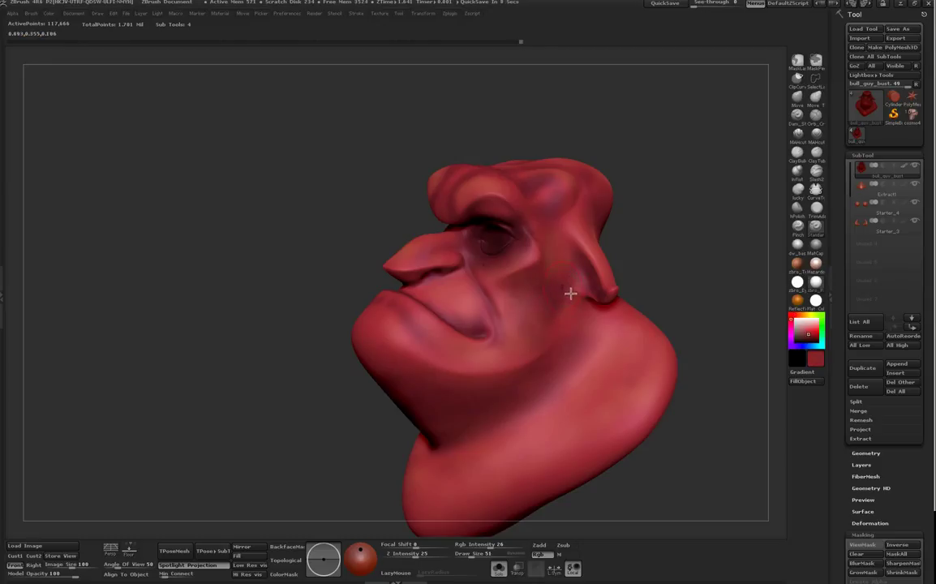
Step: Blend repeatedly sampled skin reds around the mouth corner, upper lip and the fold beside the nose
{"action": "mouse_move", "coordinate": [532, 356]}
{"action": "left_mouse_down"}
{"action": "mouse_move", "coordinate": [525, 323]}
{"action": "mouse_move", "coordinate": [476, 332]}
{"action": "mouse_move", "coordinate": [490, 338]}
{"action": "left_mouse_up"}
{"action": "key", "text": "c"}
{"action": "key", "text": "c"}
{"action": "left_click_drag", "start_coordinate": [488, 337], "coordinate": [493, 330]}
{"action": "key", "text": "c"}
{"action": "key", "text": "c"}
{"action": "left_click_drag", "start_coordinate": [459, 297], "coordinate": [479, 323]}
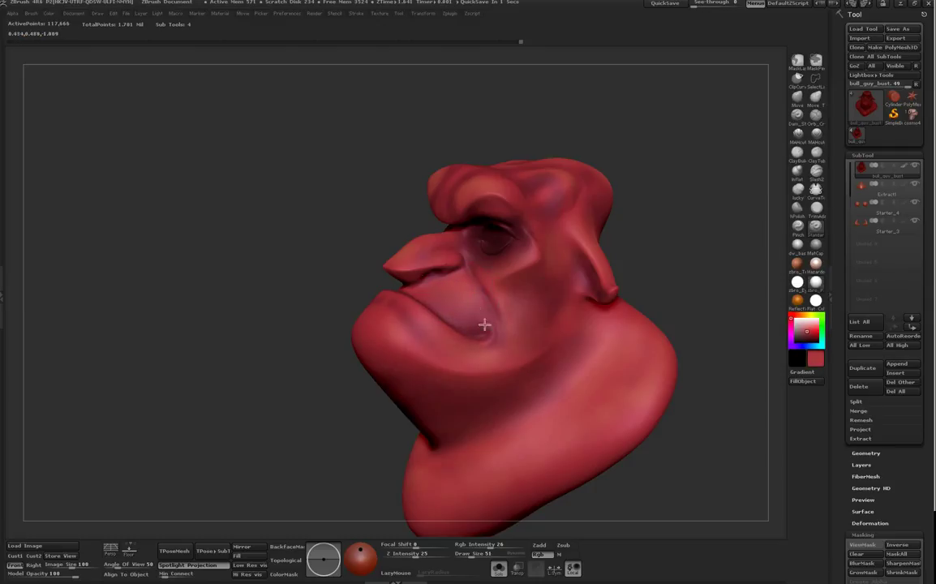
Step: Reduce the Draw Size to 36 and paint sampled darker reds over the lower lip and between the brows
{"action": "left_click_drag", "start_coordinate": [533, 123], "coordinate": [425, 343]}
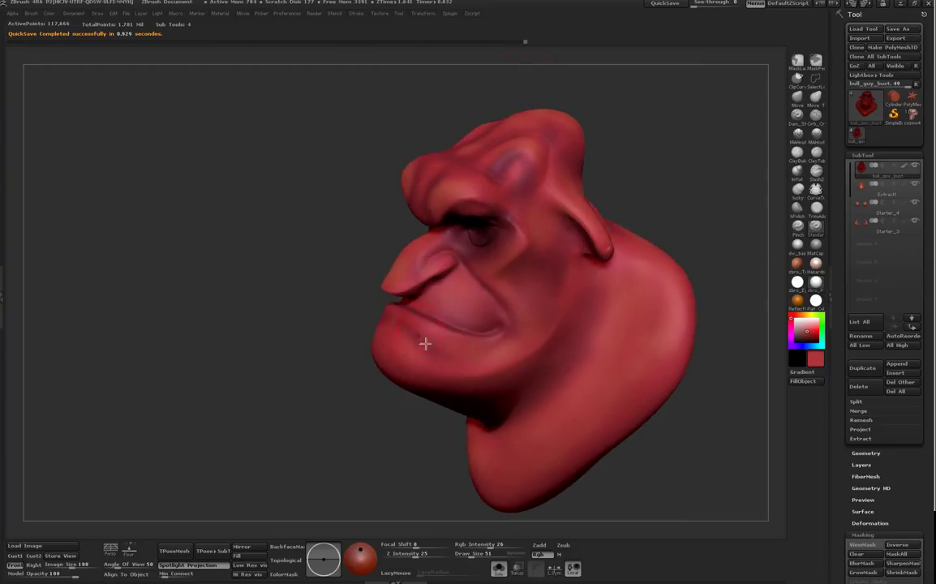
{"action": "key", "text": "c"}
{"action": "right_click", "coordinate": [453, 321]}
{"action": "left_click_drag", "start_coordinate": [526, 83], "coordinate": [450, 205]}
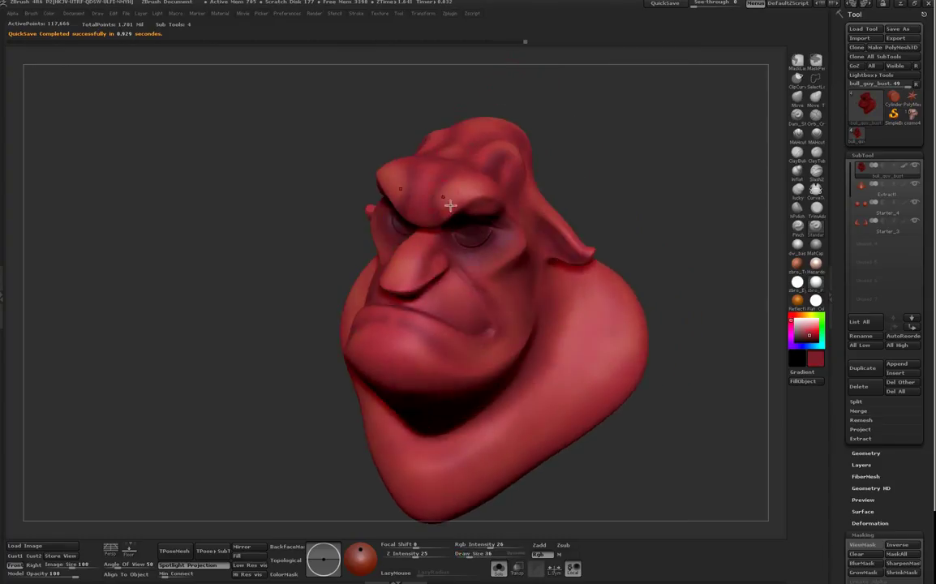
{"action": "key", "text": "c"}
{"action": "key", "text": "c"}
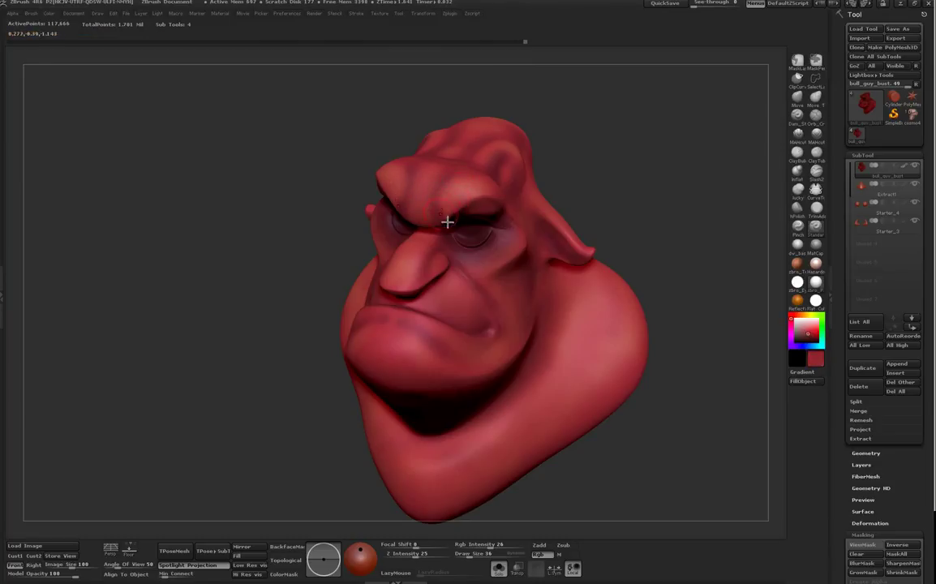
{"action": "key", "text": "c"}
Step: Sample darker reds and shade the cheek and nose from the opposite side of the head
{"action": "mouse_move", "coordinate": [559, 106]}
{"action": "left_mouse_down"}
{"action": "mouse_move", "coordinate": [583, 84]}
{"action": "mouse_move", "coordinate": [589, 132]}
{"action": "mouse_move", "coordinate": [397, 243]}
{"action": "left_mouse_up"}
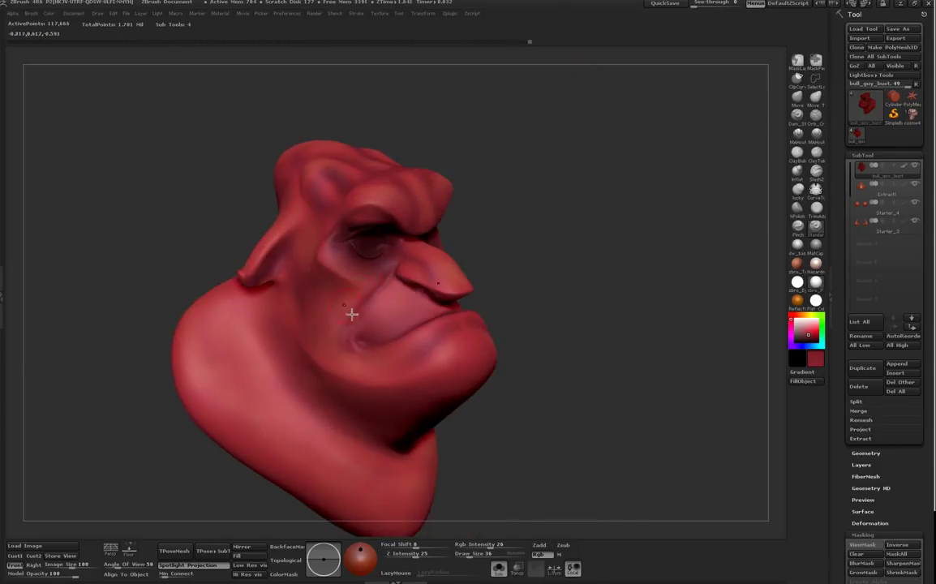
{"action": "key", "text": "c"}
{"action": "left_click_drag", "start_coordinate": [545, 151], "coordinate": [504, 106]}
Step: Undo the trial strokes on the temple and darken its hollow with a freshly sampled dark tone
{"action": "key", "text": "c"}
{"action": "mouse_move", "coordinate": [418, 210]}
{"action": "left_mouse_down"}
{"action": "mouse_move", "coordinate": [429, 202]}
{"action": "mouse_move", "coordinate": [435, 211]}
{"action": "left_mouse_up"}
{"action": "key", "text": "ctrl+z"}
{"action": "key", "text": "ctrl+z"}
{"action": "key", "text": "c"}
{"action": "mouse_move", "coordinate": [416, 193]}
{"action": "left_mouse_down"}
{"action": "mouse_move", "coordinate": [422, 208]}
{"action": "mouse_move", "coordinate": [432, 191]}
{"action": "left_mouse_up"}
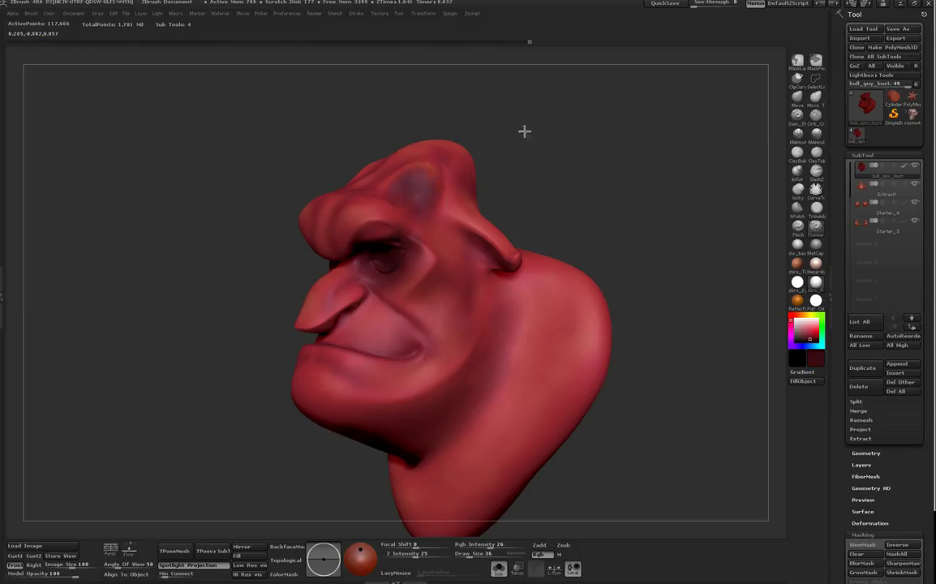
Step: Shade the inner hollow of the ear with very dark red and blend a sampled red into the skin before it
{"action": "left_click_drag", "start_coordinate": [523, 132], "coordinate": [459, 180]}
{"action": "left_click_drag", "start_coordinate": [497, 215], "coordinate": [488, 268]}
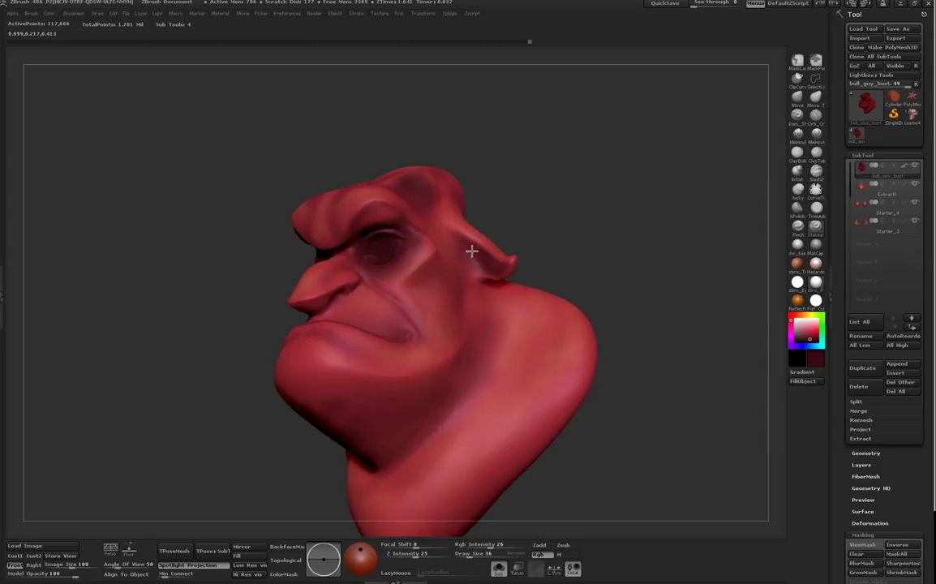
{"action": "left_click_drag", "start_coordinate": [544, 207], "coordinate": [610, 214]}
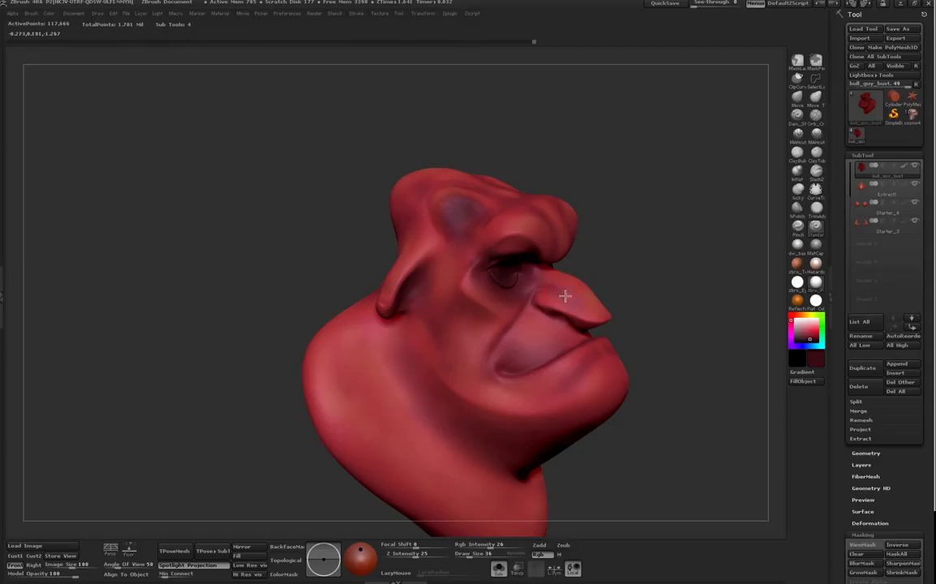
{"action": "left_click_drag", "start_coordinate": [610, 221], "coordinate": [631, 219]}
{"action": "key", "text": "c"}
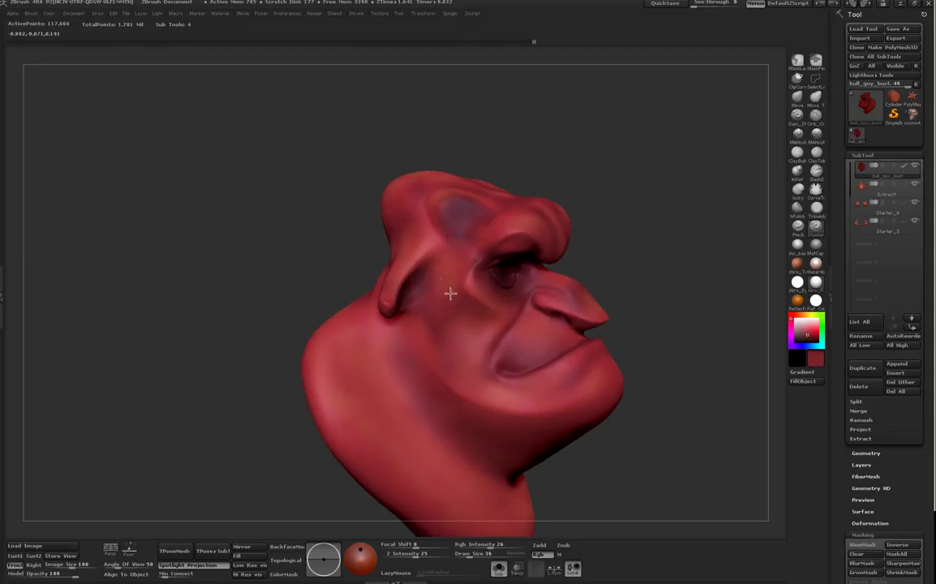
Step: Paint sampled reds around the side and back of the head to vary the skin tone there
{"action": "left_click_drag", "start_coordinate": [591, 134], "coordinate": [527, 115]}
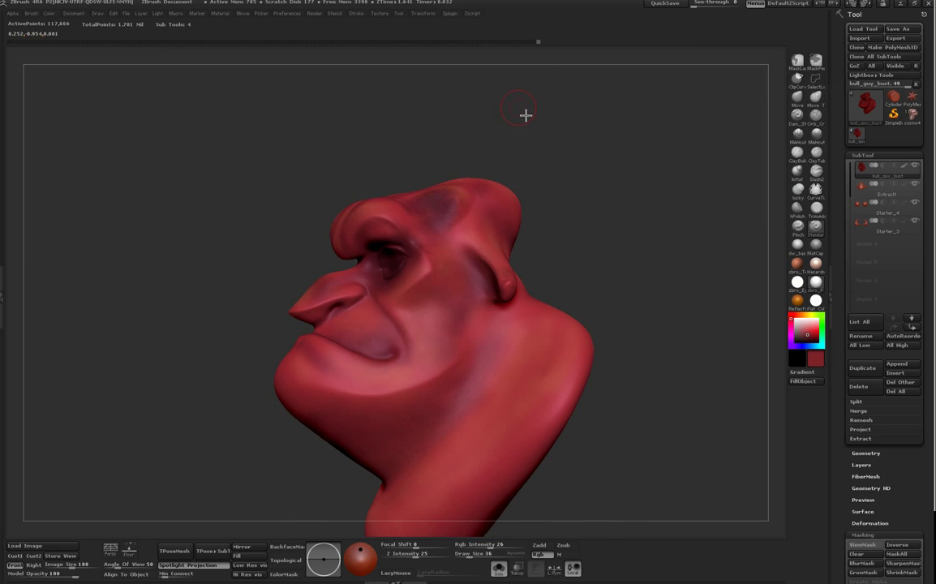
{"action": "left_click_drag", "start_coordinate": [578, 223], "coordinate": [520, 218]}
{"action": "key", "text": "c"}
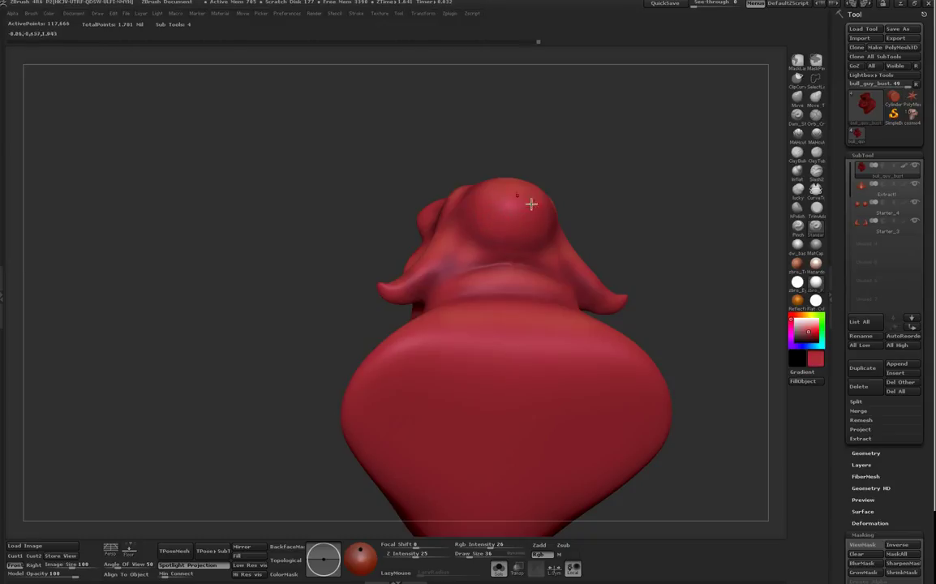
{"action": "left_click_drag", "start_coordinate": [519, 213], "coordinate": [539, 213]}
{"action": "key", "text": "c"}
{"action": "key", "text": "c"}
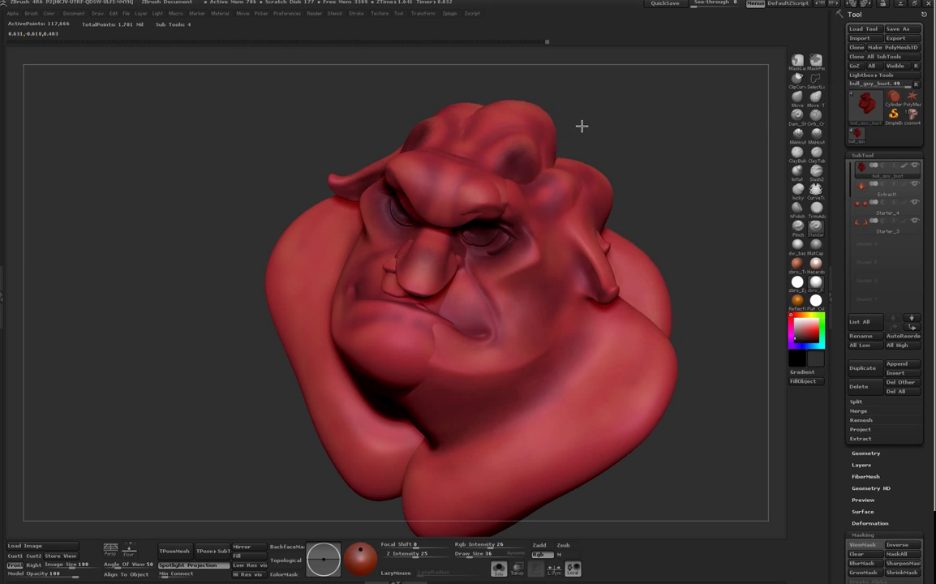
Step: Paint dark grey shading into the temple hollows and across the upper part of the head
{"action": "left_click_drag", "start_coordinate": [604, 106], "coordinate": [516, 217]}
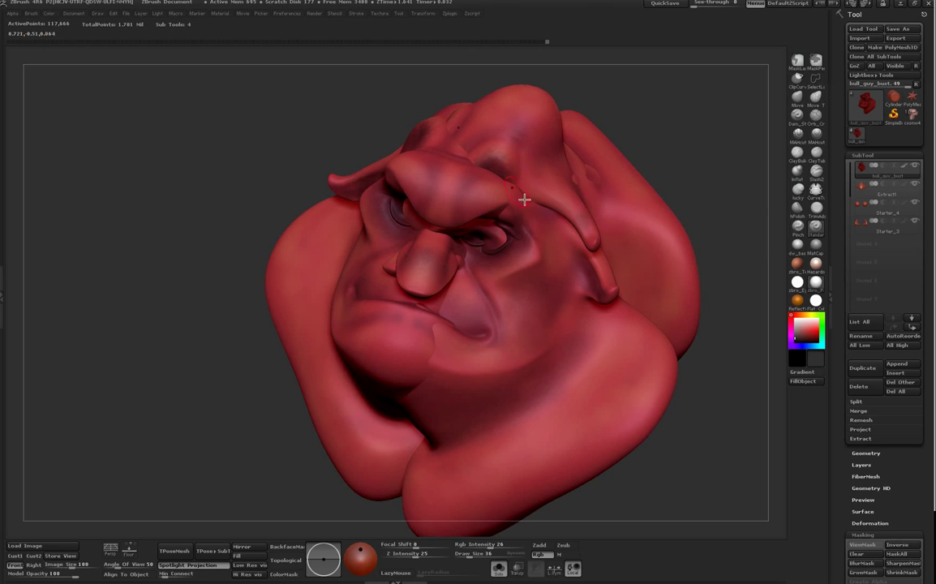
{"action": "mouse_move", "coordinate": [622, 99]}
{"action": "left_mouse_down"}
{"action": "mouse_move", "coordinate": [638, 77]}
{"action": "mouse_move", "coordinate": [610, 84]}
{"action": "left_mouse_up"}
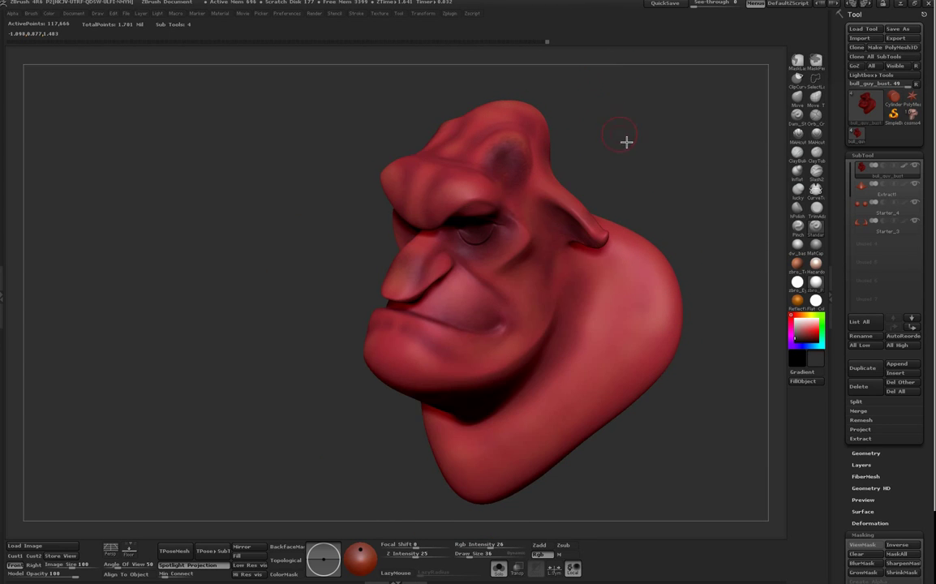
{"action": "left_click_drag", "start_coordinate": [626, 142], "coordinate": [537, 159]}
Step: Blend sampled reds over the temple, brow, eye rim, nose and chin from several angles
{"action": "key", "text": "c"}
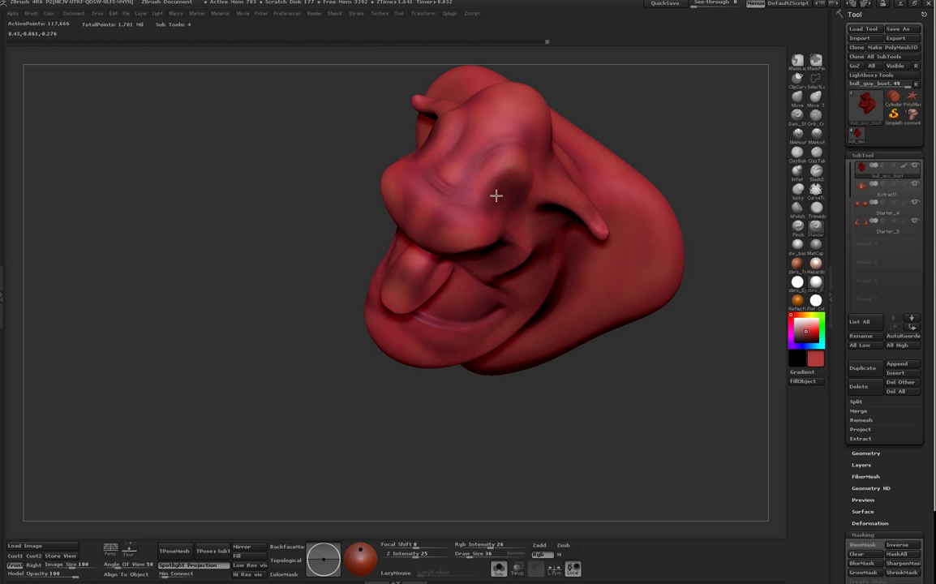
{"action": "mouse_move", "coordinate": [573, 124]}
{"action": "left_mouse_down"}
{"action": "mouse_move", "coordinate": [620, 115]}
{"action": "mouse_move", "coordinate": [508, 199]}
{"action": "left_mouse_up"}
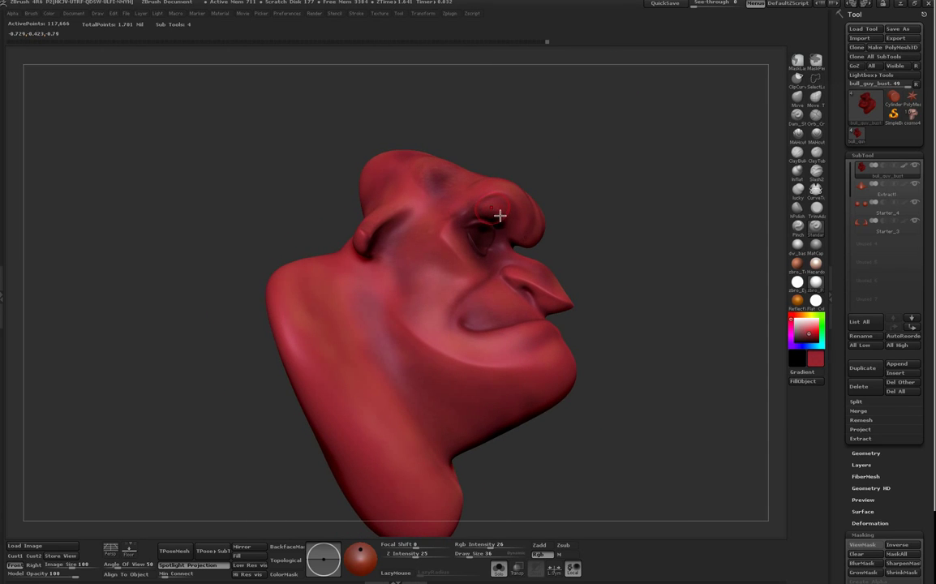
{"action": "left_click_drag", "start_coordinate": [473, 221], "coordinate": [549, 185]}
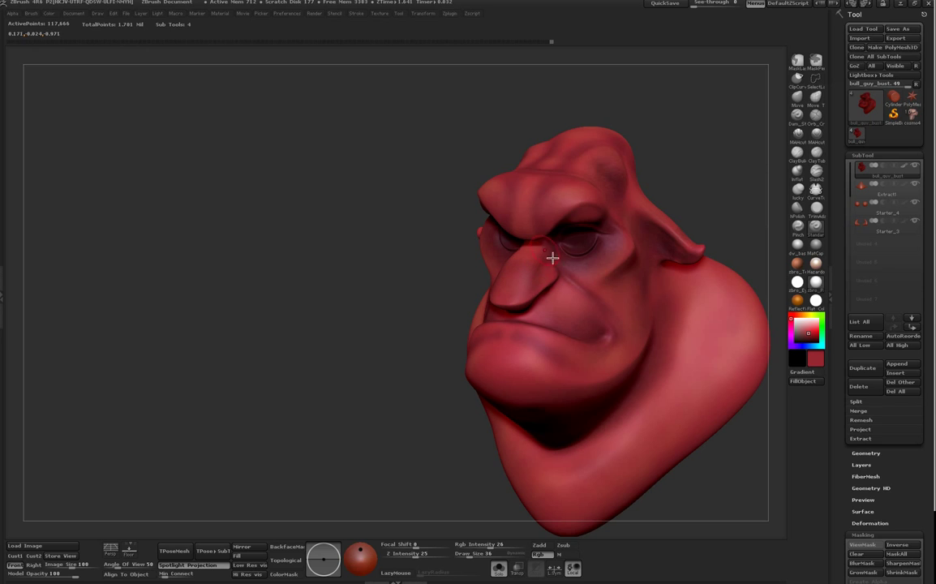
{"action": "left_click_drag", "start_coordinate": [648, 146], "coordinate": [675, 234]}
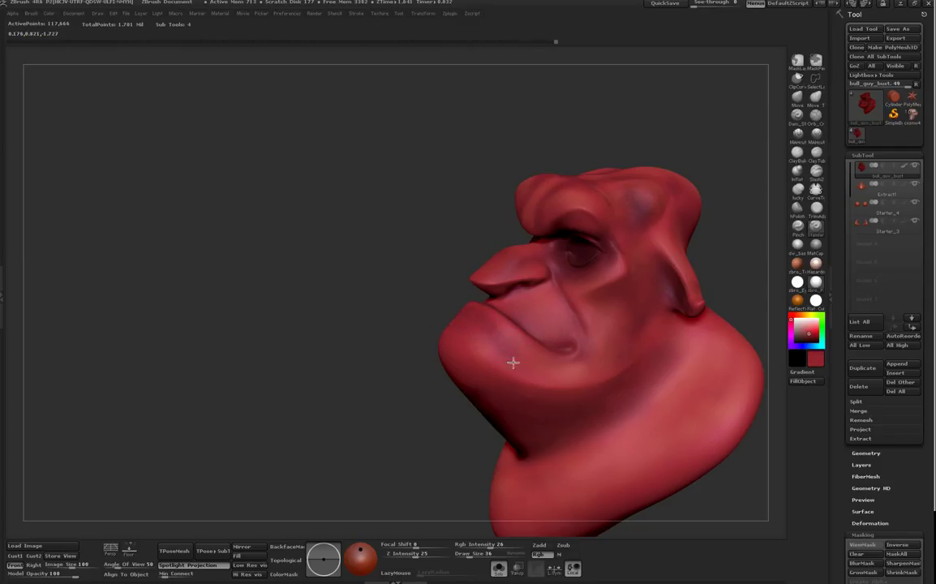
{"action": "mouse_move", "coordinate": [719, 225]}
{"action": "left_mouse_down"}
{"action": "mouse_move", "coordinate": [726, 102]}
{"action": "mouse_move", "coordinate": [738, 227]}
{"action": "left_mouse_up"}
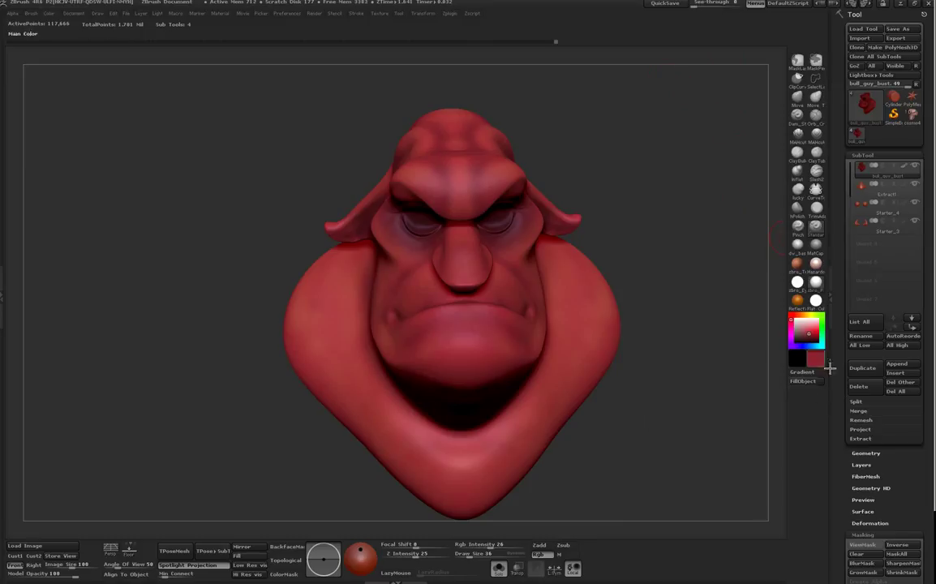
Step: Pick a blue colour, set the Rgb Intensity to 14 and fill the whole bust with it repeatedly
{"action": "left_click", "coordinate": [814, 346]}
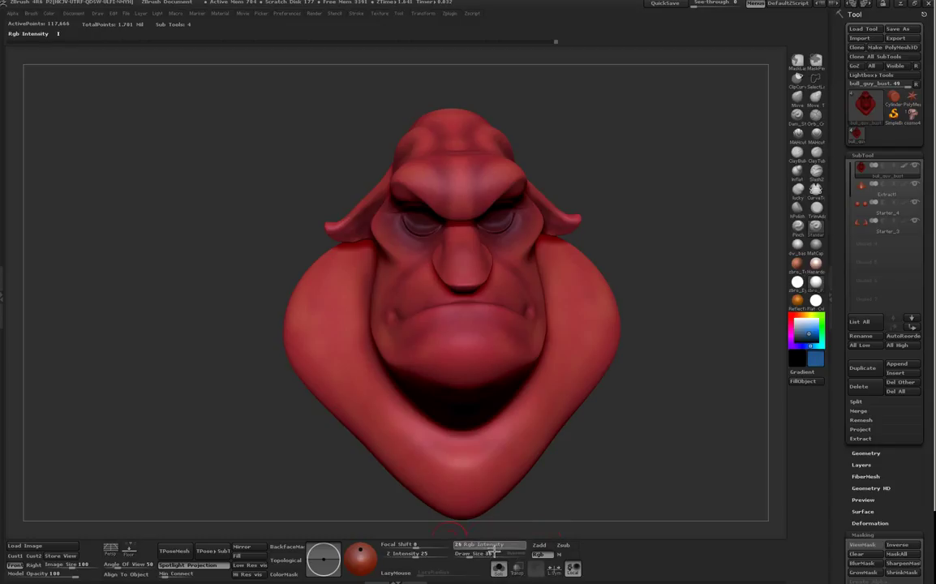
{"action": "left_click_drag", "start_coordinate": [649, 480], "coordinate": [633, 474]}
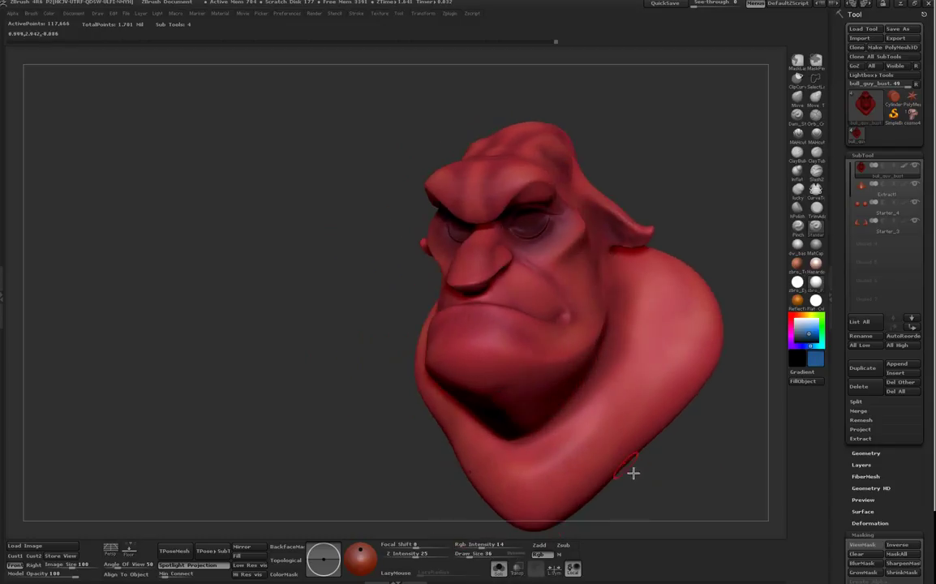
{"action": "left_click", "coordinate": [817, 384]}
{"action": "left_click", "coordinate": [813, 386]}
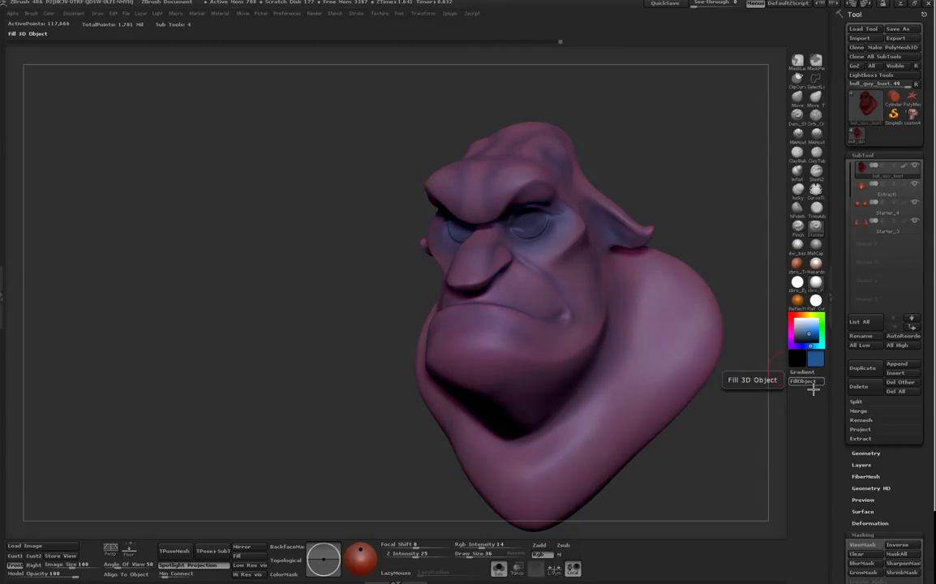
{"action": "left_click", "coordinate": [812, 386]}
{"action": "left_click", "coordinate": [812, 386]}
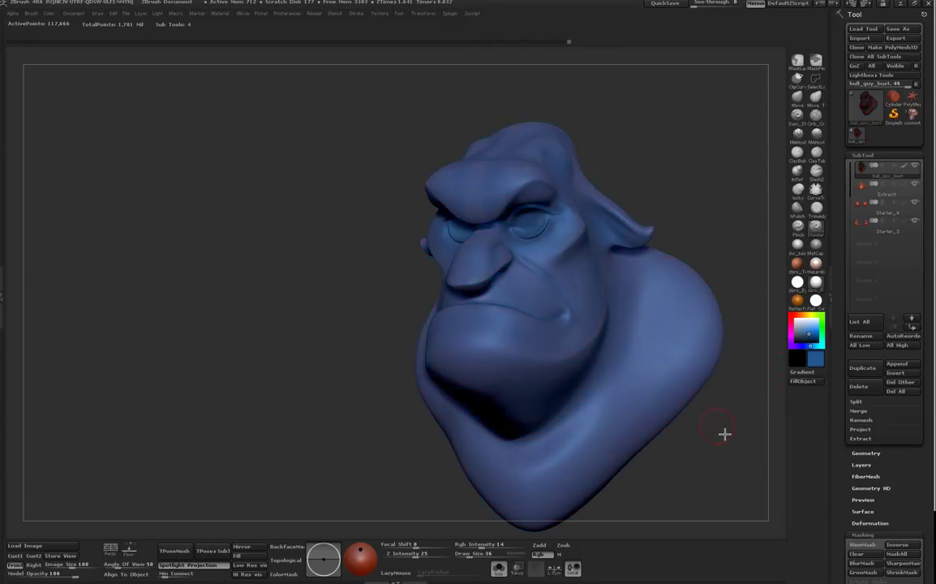
Step: Undo the last blue fills on the bust
{"action": "key", "text": "ctrl"}
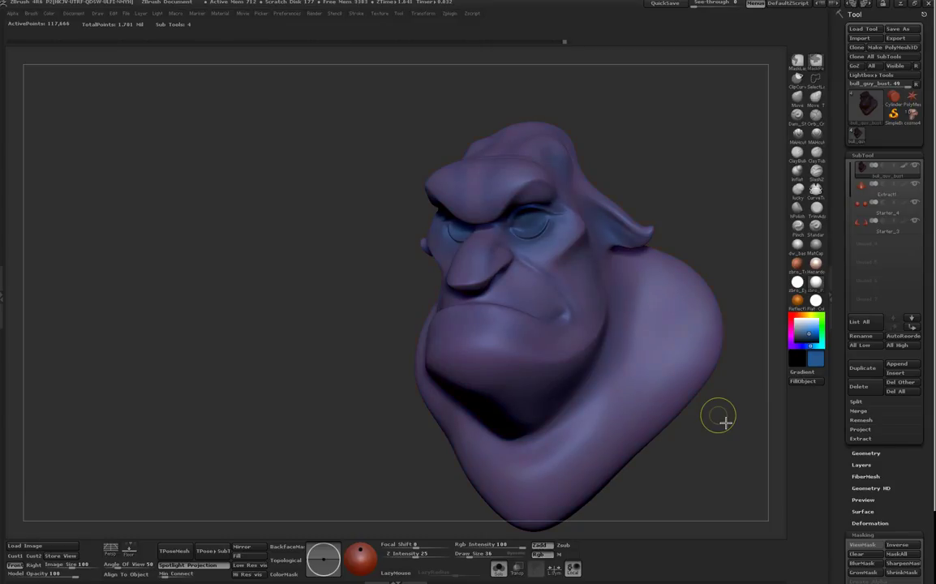
{"action": "key", "text": "ctrl+z"}
{"action": "left_click_drag", "start_coordinate": [698, 477], "coordinate": [725, 475]}
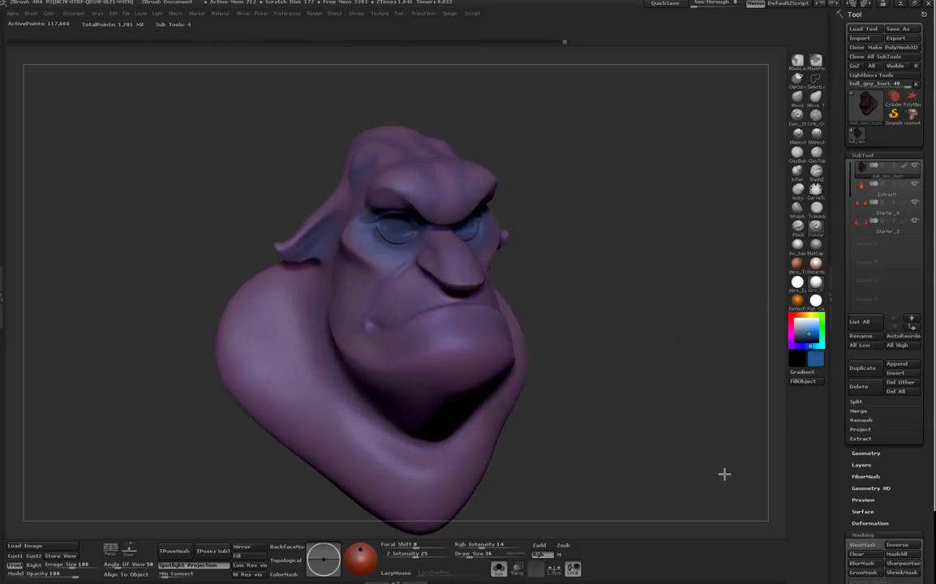
Step: Pick a brighter blue and paint soft highlights over the chin, muzzle, nose, brow and forehead from several angles
{"action": "left_click", "coordinate": [813, 335]}
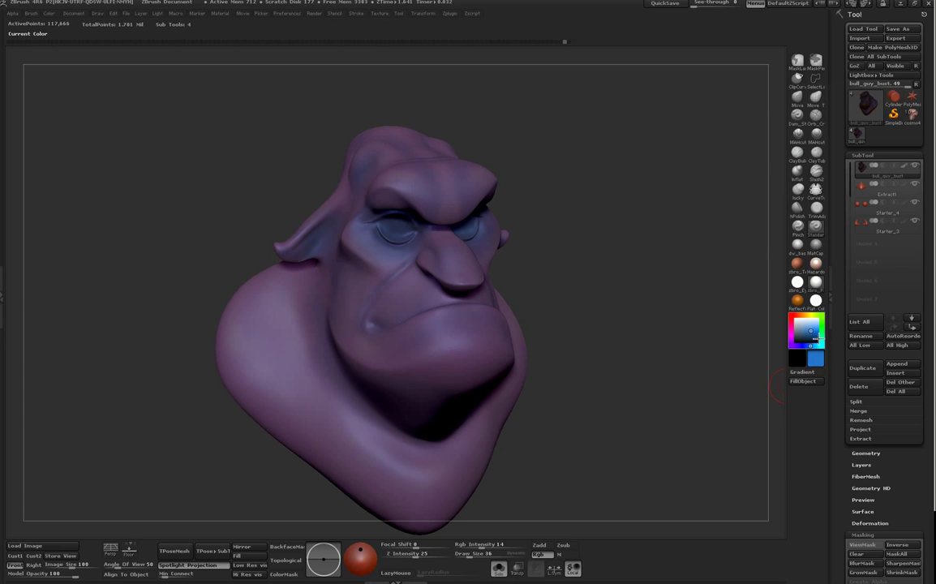
{"action": "left_click_drag", "start_coordinate": [657, 470], "coordinate": [480, 334]}
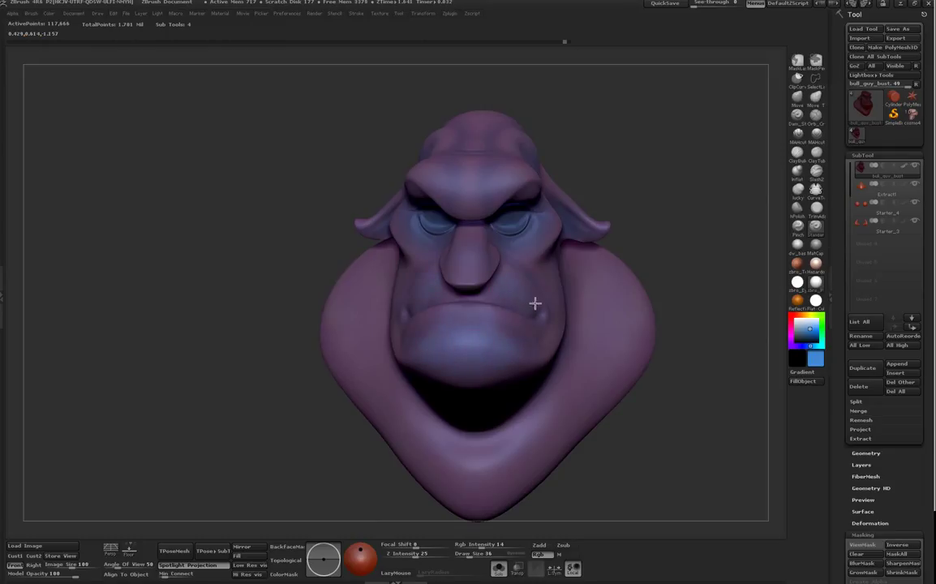
{"action": "left_click_drag", "start_coordinate": [675, 179], "coordinate": [601, 179]}
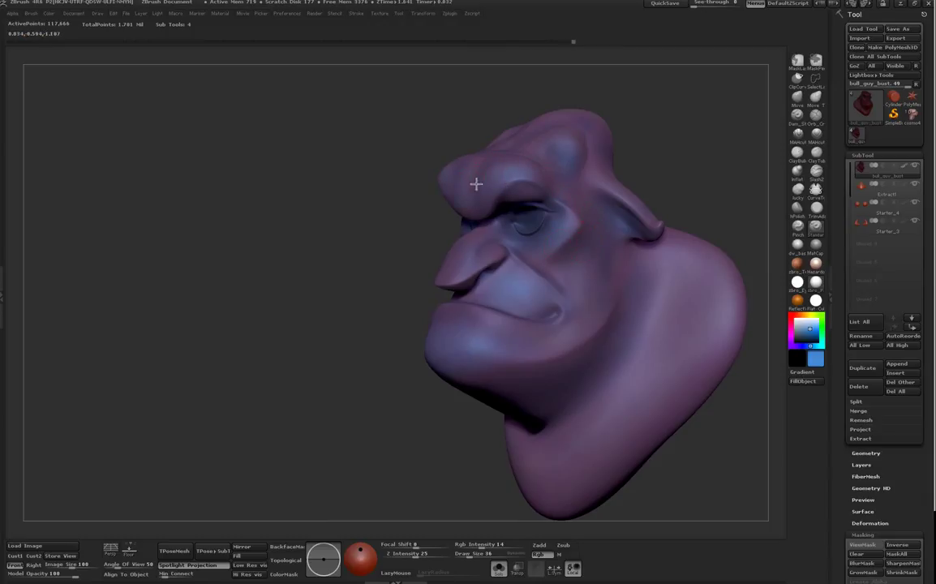
{"action": "left_click_drag", "start_coordinate": [489, 103], "coordinate": [590, 122]}
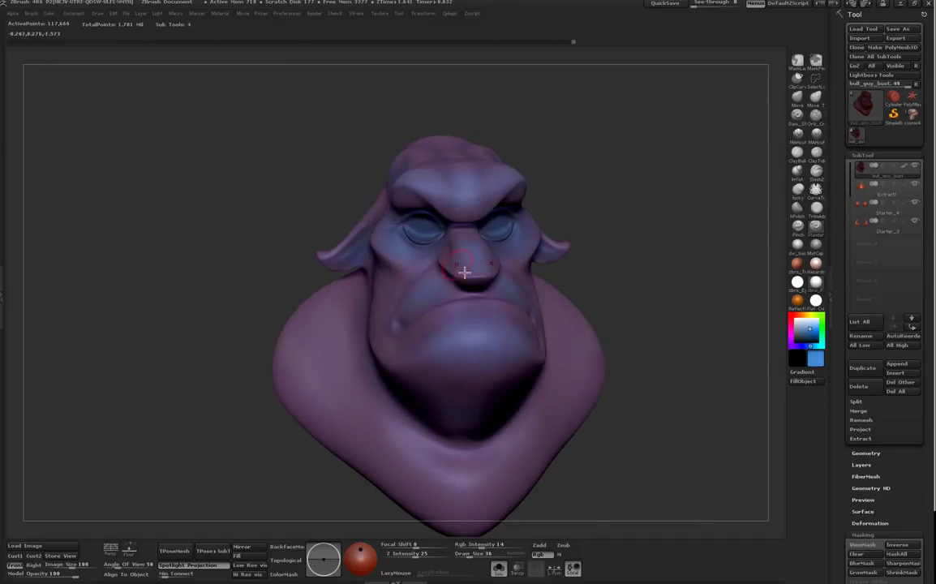
{"action": "left_click_drag", "start_coordinate": [518, 102], "coordinate": [579, 104]}
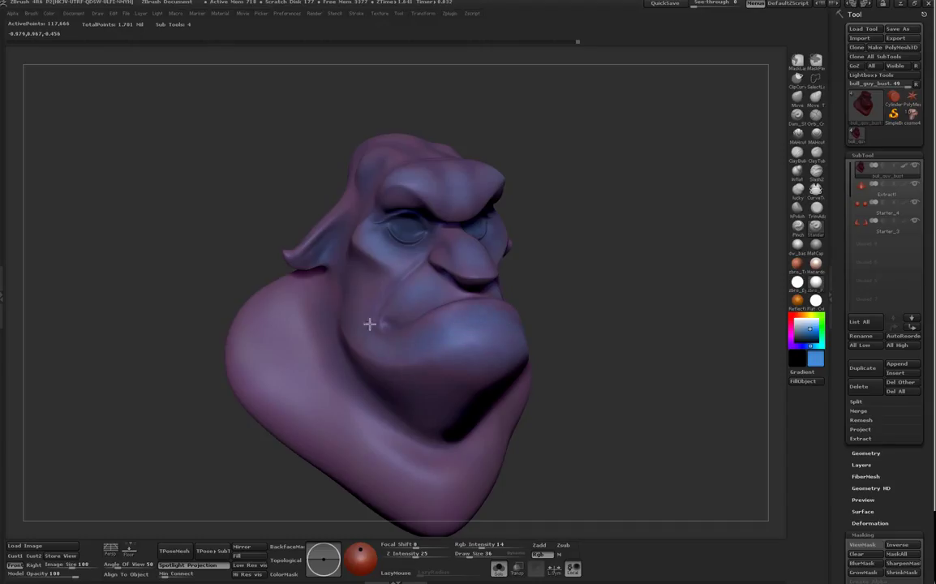
{"action": "left_click_drag", "start_coordinate": [558, 91], "coordinate": [487, 192]}
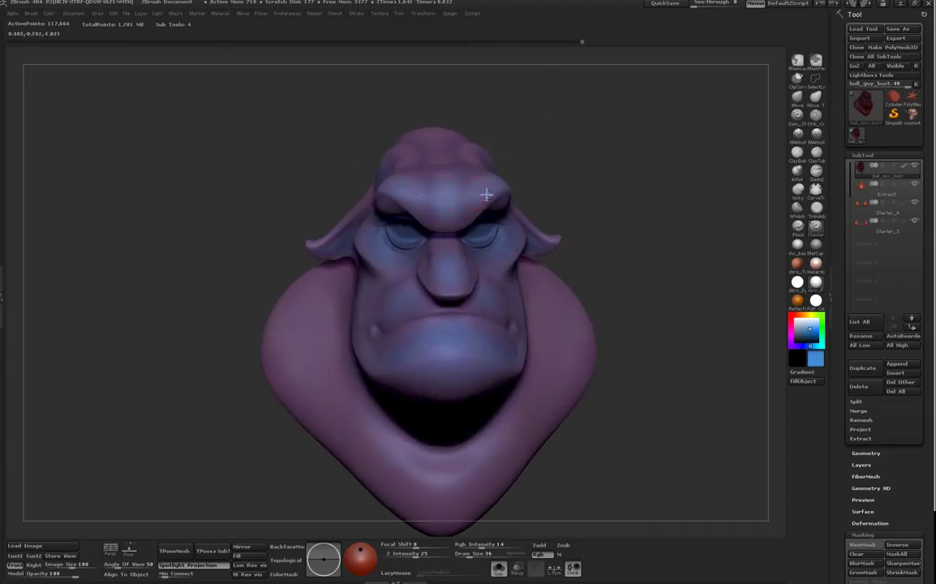
{"action": "left_click_drag", "start_coordinate": [527, 107], "coordinate": [496, 169]}
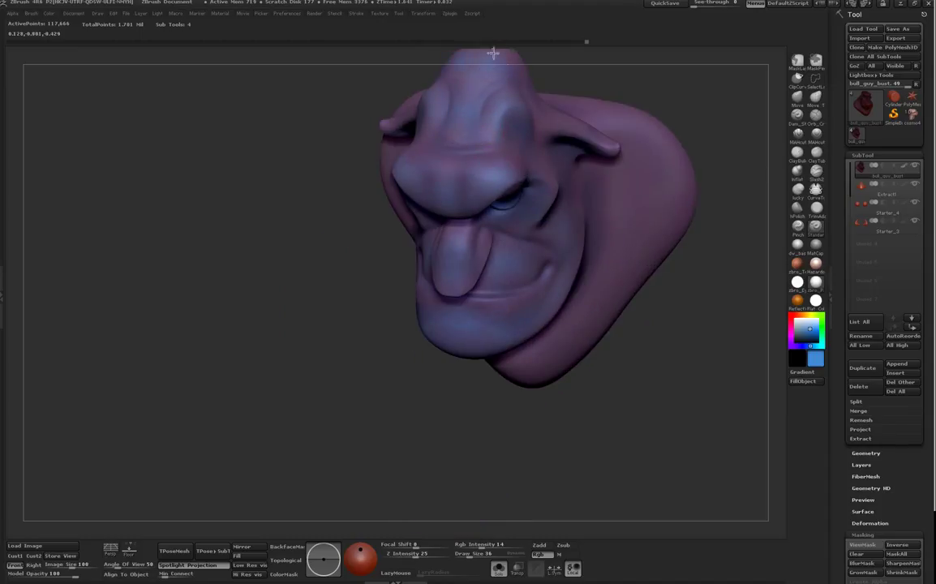
Step: Set the Draw Size to 65 and paint blue over the neck, shoulders and back of the head
{"action": "left_click_drag", "start_coordinate": [668, 115], "coordinate": [640, 142]}
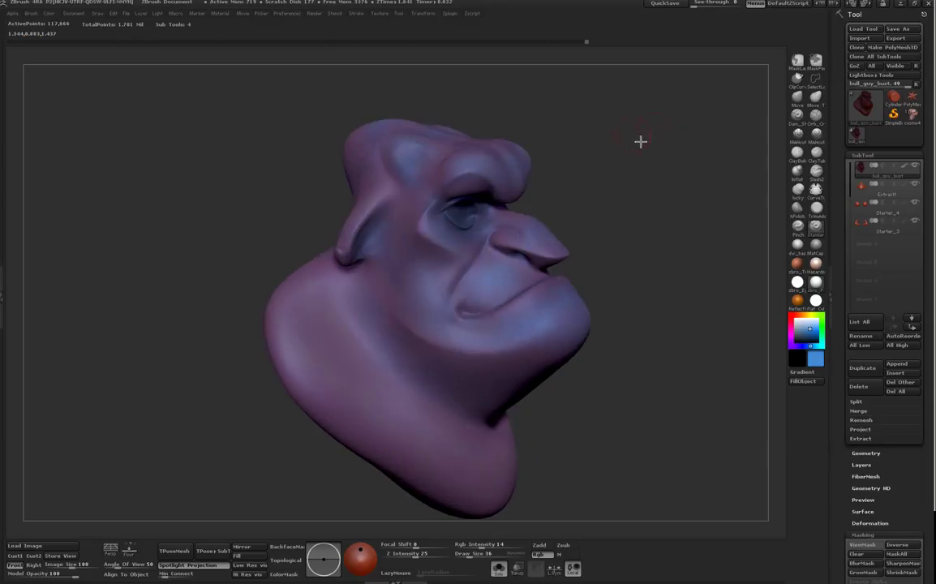
{"action": "right_click", "coordinate": [466, 308]}
{"action": "left_click_drag", "start_coordinate": [467, 307], "coordinate": [471, 309]}
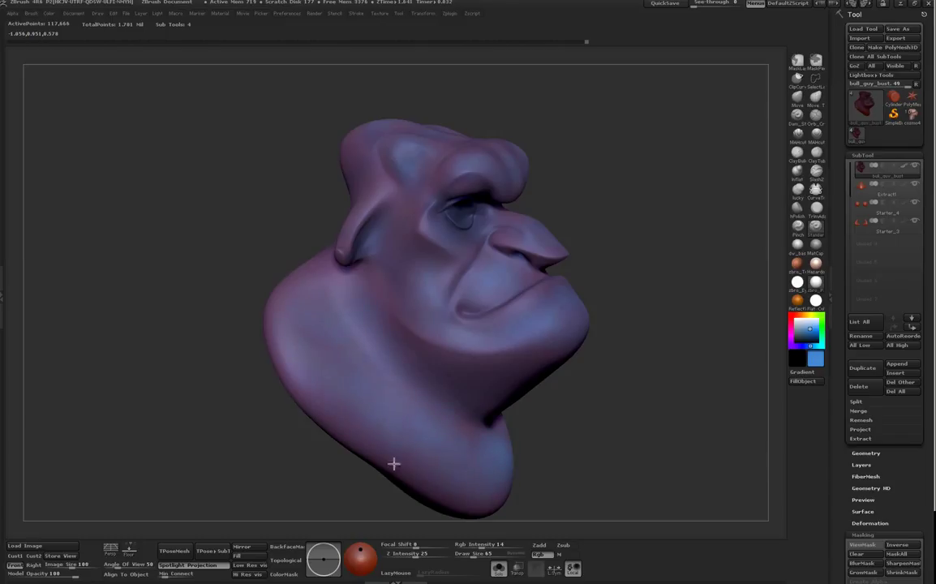
{"action": "mouse_move", "coordinate": [572, 117]}
{"action": "left_mouse_down"}
{"action": "mouse_move", "coordinate": [598, 105]}
{"action": "mouse_move", "coordinate": [472, 195]}
{"action": "mouse_move", "coordinate": [364, 240]}
{"action": "left_mouse_up"}
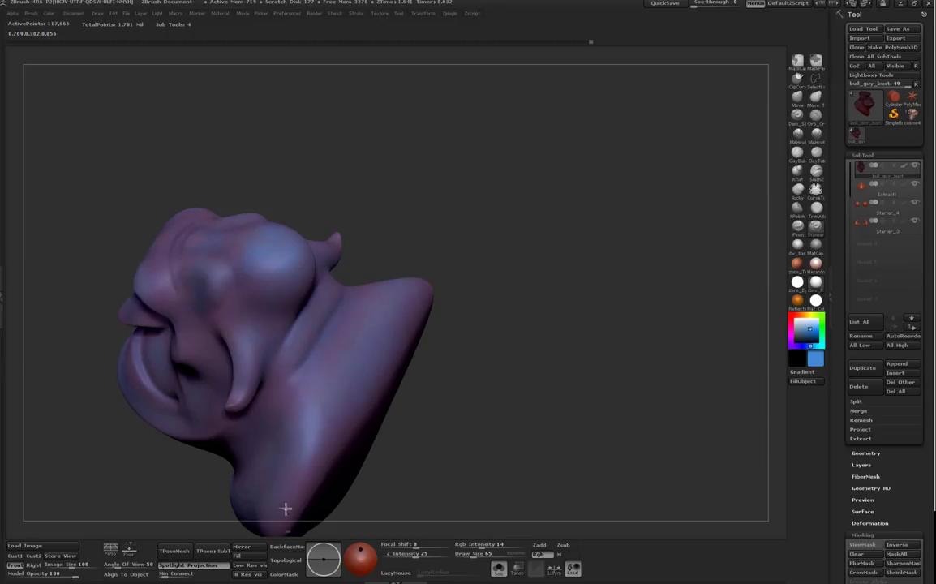
{"action": "mouse_move", "coordinate": [318, 240]}
{"action": "left_mouse_down"}
{"action": "mouse_move", "coordinate": [371, 120]}
{"action": "mouse_move", "coordinate": [421, 124]}
{"action": "mouse_move", "coordinate": [363, 196]}
{"action": "mouse_move", "coordinate": [326, 194]}
{"action": "left_mouse_up"}
Step: Set the Draw Size to 45 and blend more blue over the crown, side of the head and front of the neck
{"action": "key", "text": "space"}
{"action": "mouse_move", "coordinate": [369, 299]}
{"action": "left_mouse_down"}
{"action": "mouse_move", "coordinate": [436, 172]}
{"action": "mouse_move", "coordinate": [403, 201]}
{"action": "left_mouse_up"}
{"action": "key", "text": "space"}
{"action": "left_click_drag", "start_coordinate": [388, 239], "coordinate": [382, 238]}
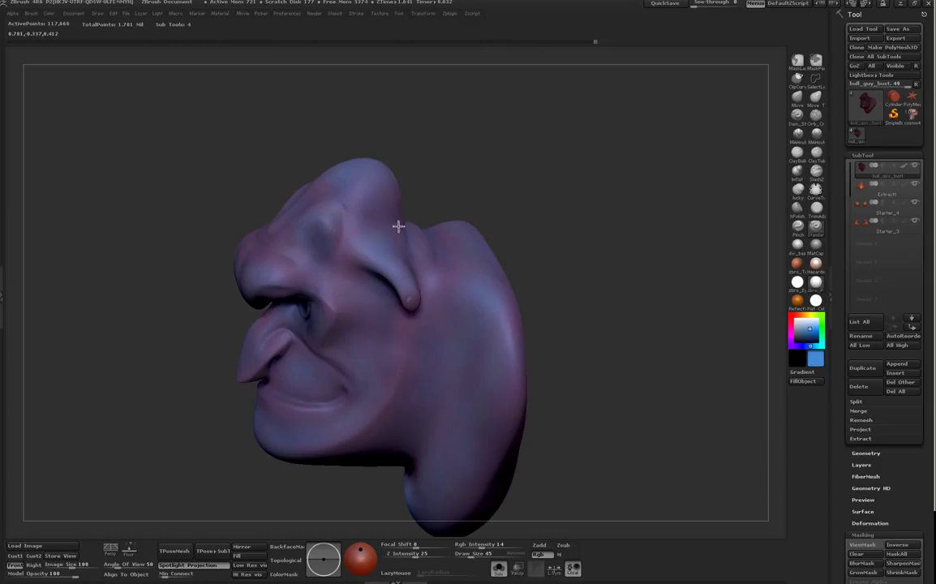
{"action": "mouse_move", "coordinate": [363, 192]}
{"action": "left_mouse_down"}
{"action": "mouse_move", "coordinate": [404, 102]}
{"action": "mouse_move", "coordinate": [431, 130]}
{"action": "mouse_move", "coordinate": [343, 305]}
{"action": "left_mouse_up"}
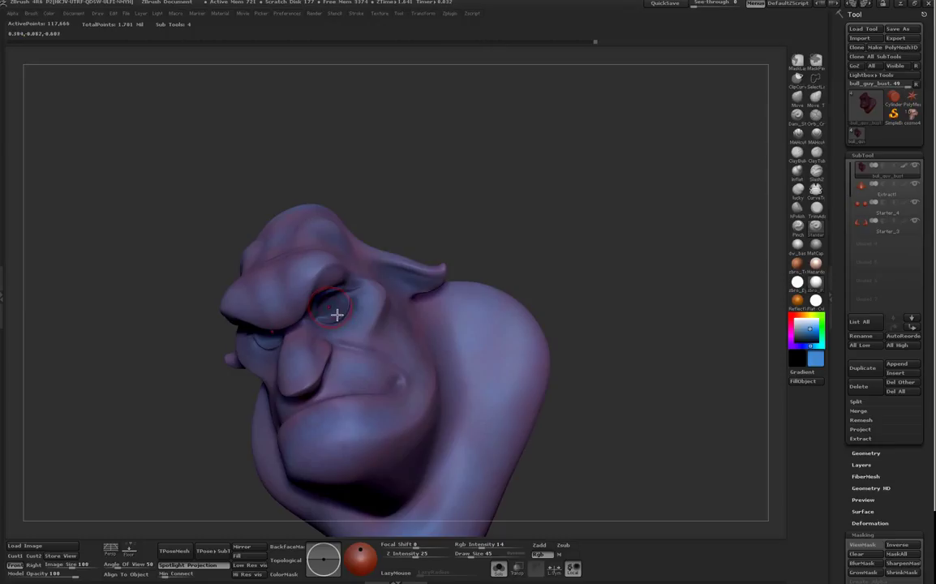
{"action": "left_click_drag", "start_coordinate": [401, 177], "coordinate": [407, 103]}
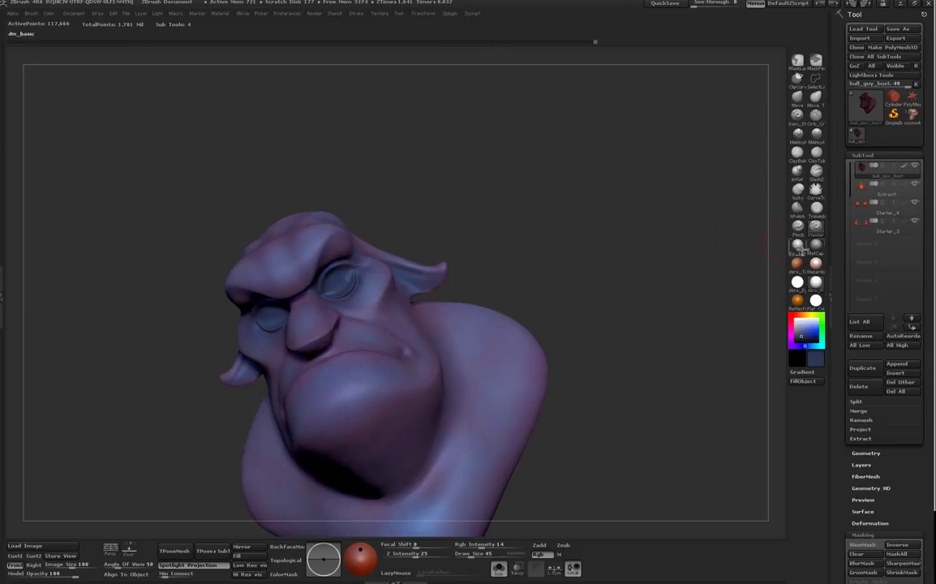
Step: Pick a dark blue, set the Draw Size to 33 and shade the eye sockets and the inside of the ears
{"action": "left_click", "coordinate": [806, 337]}
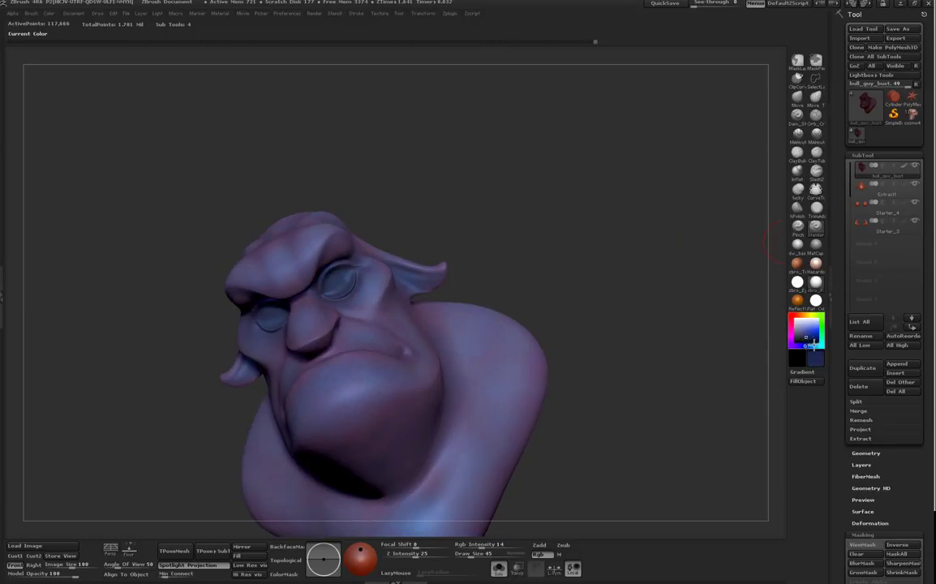
{"action": "key", "text": "space"}
{"action": "left_click_drag", "start_coordinate": [344, 288], "coordinate": [341, 288]}
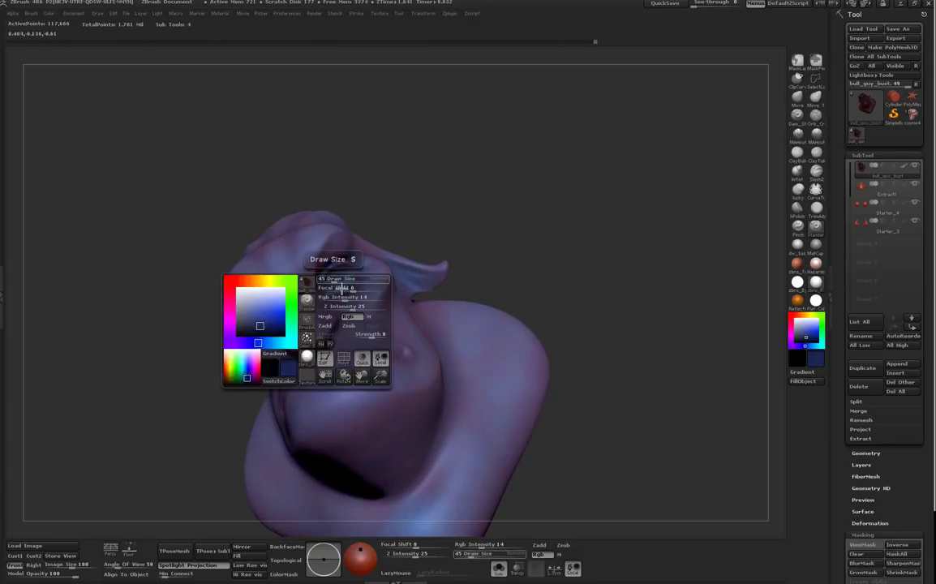
{"action": "left_click_drag", "start_coordinate": [355, 200], "coordinate": [334, 297]}
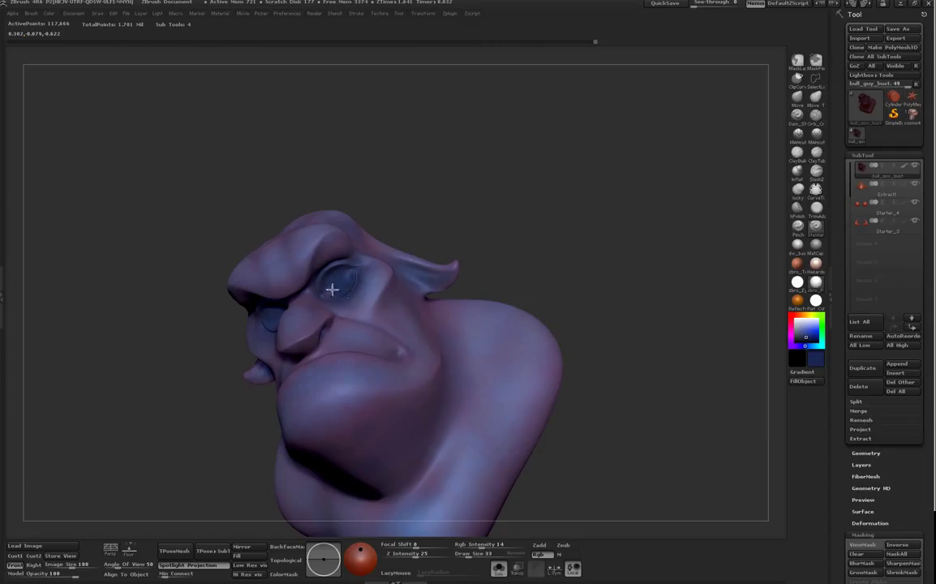
{"action": "left_click_drag", "start_coordinate": [430, 236], "coordinate": [429, 278]}
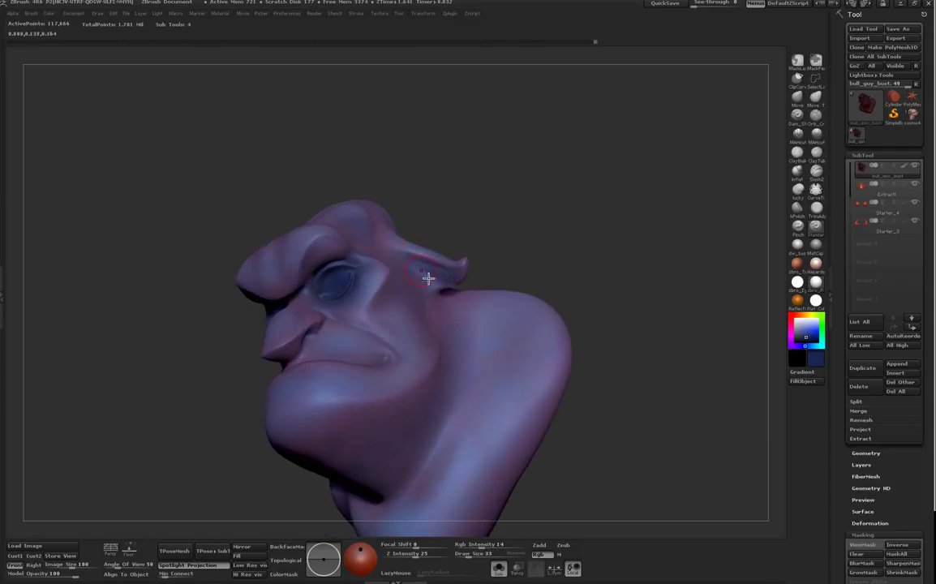
{"action": "mouse_move", "coordinate": [439, 163]}
{"action": "left_mouse_down"}
{"action": "mouse_move", "coordinate": [540, 146]}
{"action": "mouse_move", "coordinate": [501, 341]}
{"action": "left_mouse_up"}
Step: Set the Draw Size to 19 and paint dark blue into the mouth corners and the creases under the nose
{"action": "key", "text": "space"}
{"action": "left_click_drag", "start_coordinate": [450, 394], "coordinate": [439, 384]}
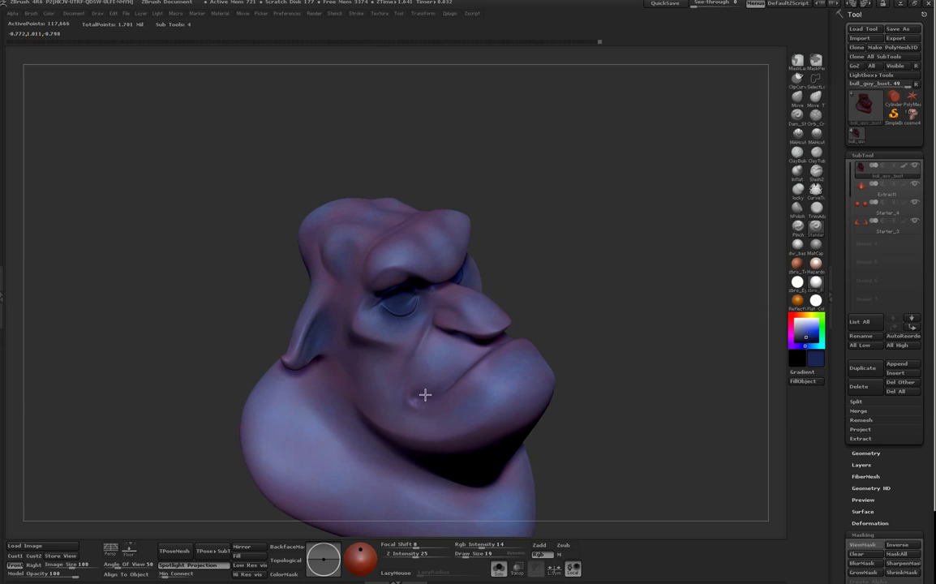
{"action": "mouse_move", "coordinate": [516, 320]}
{"action": "left_mouse_down"}
{"action": "mouse_move", "coordinate": [554, 249]}
{"action": "mouse_move", "coordinate": [455, 347]}
{"action": "left_mouse_up"}
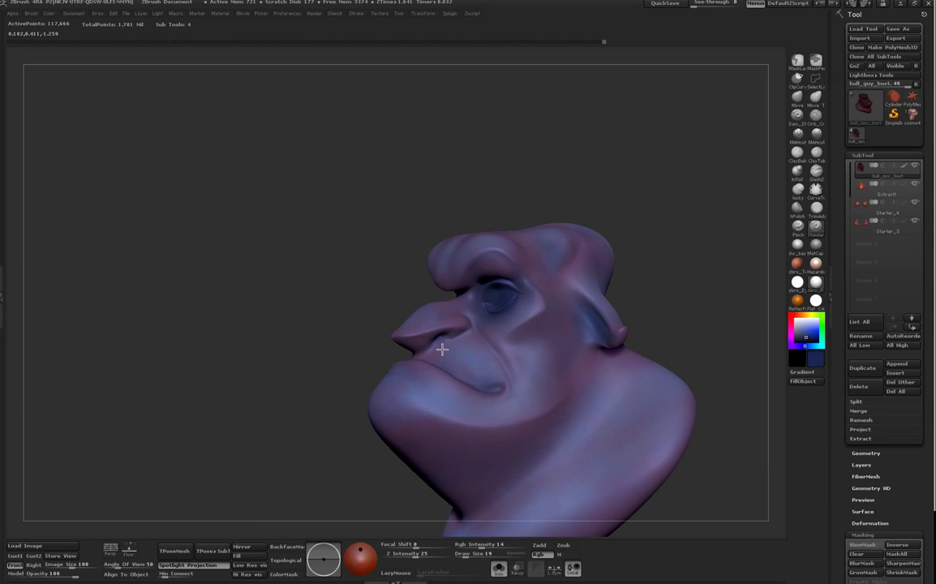
{"action": "mouse_move", "coordinate": [409, 355]}
{"action": "left_mouse_down"}
{"action": "mouse_move", "coordinate": [363, 410]}
{"action": "mouse_move", "coordinate": [594, 316]}
{"action": "mouse_move", "coordinate": [659, 401]}
{"action": "mouse_move", "coordinate": [706, 418]}
{"action": "mouse_move", "coordinate": [668, 431]}
{"action": "left_mouse_up"}
Step: Pick a lighter blue, set the Draw Size to 54 and paint over the muzzle, chin, jaw and brow
{"action": "mouse_move", "coordinate": [821, 347]}
{"action": "left_mouse_down"}
{"action": "mouse_move", "coordinate": [637, 363]}
{"action": "mouse_move", "coordinate": [591, 341]}
{"action": "left_mouse_up"}
{"action": "left_click", "coordinate": [803, 329]}
{"action": "left_click", "coordinate": [807, 347]}
{"action": "left_click_drag", "start_coordinate": [752, 336], "coordinate": [683, 350]}
{"action": "key", "text": "space"}
{"action": "left_click", "coordinate": [471, 394]}
{"action": "left_click_drag", "start_coordinate": [468, 403], "coordinate": [437, 403]}
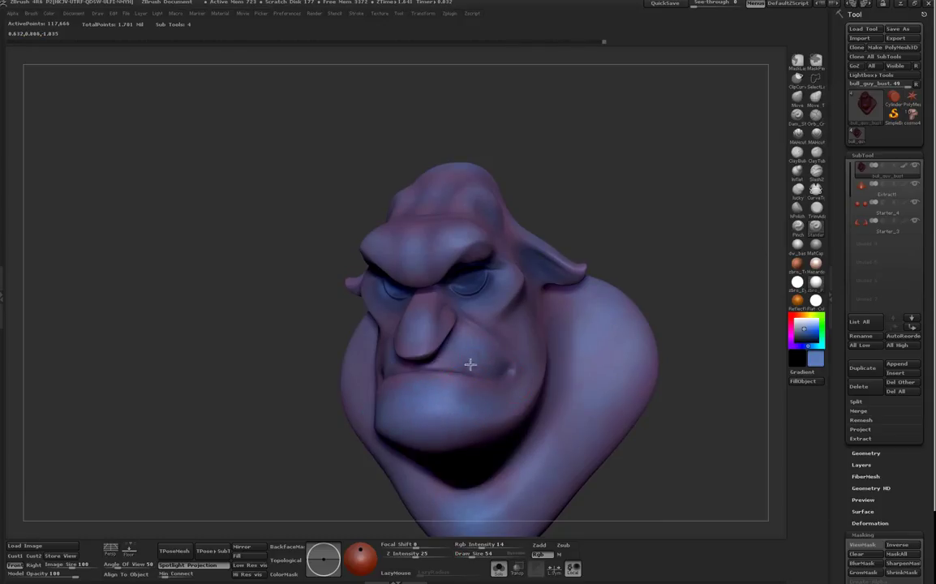
{"action": "left_click_drag", "start_coordinate": [621, 213], "coordinate": [669, 183]}
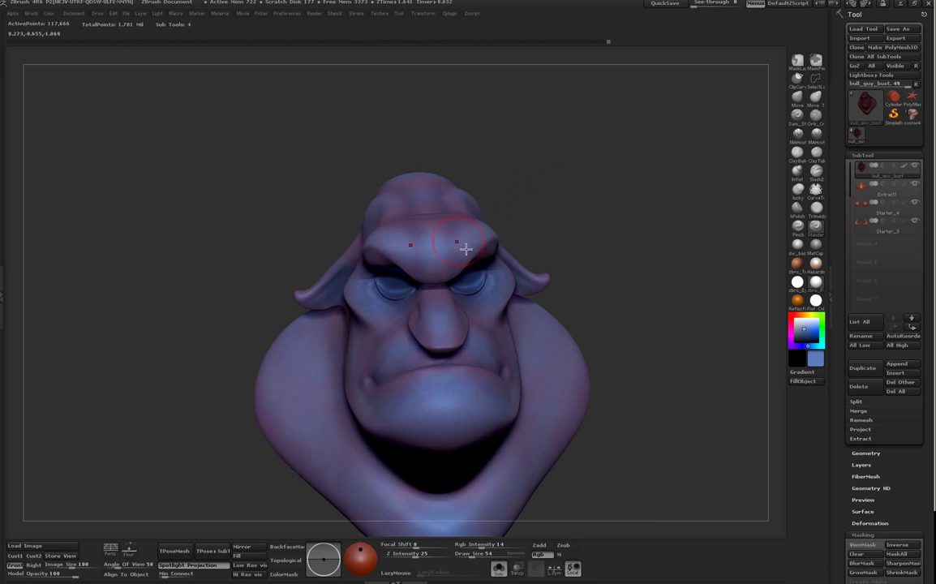
{"action": "left_click_drag", "start_coordinate": [541, 163], "coordinate": [592, 154]}
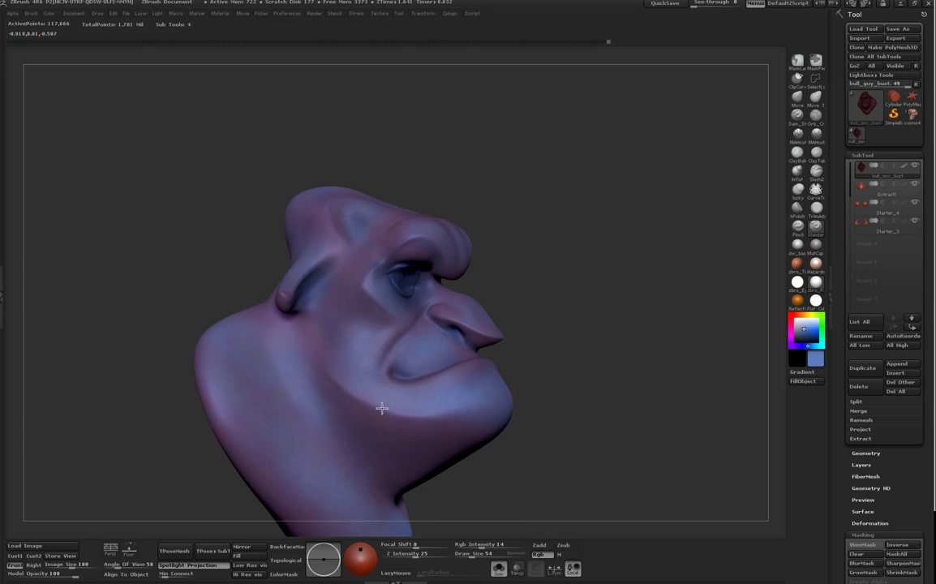
{"action": "left_click_drag", "start_coordinate": [468, 245], "coordinate": [432, 255]}
Step: Blend sampled muted blues over the shoulder, muzzle, brow and eye area using a Draw Size of 28
{"action": "left_click_drag", "start_coordinate": [558, 182], "coordinate": [522, 187]}
{"action": "mouse_move", "coordinate": [606, 257]}
{"action": "left_mouse_down"}
{"action": "mouse_move", "coordinate": [575, 263]}
{"action": "mouse_move", "coordinate": [643, 223]}
{"action": "mouse_move", "coordinate": [671, 268]}
{"action": "mouse_move", "coordinate": [696, 229]}
{"action": "mouse_move", "coordinate": [742, 241]}
{"action": "mouse_move", "coordinate": [727, 267]}
{"action": "mouse_move", "coordinate": [604, 343]}
{"action": "left_mouse_up"}
{"action": "key", "text": "space"}
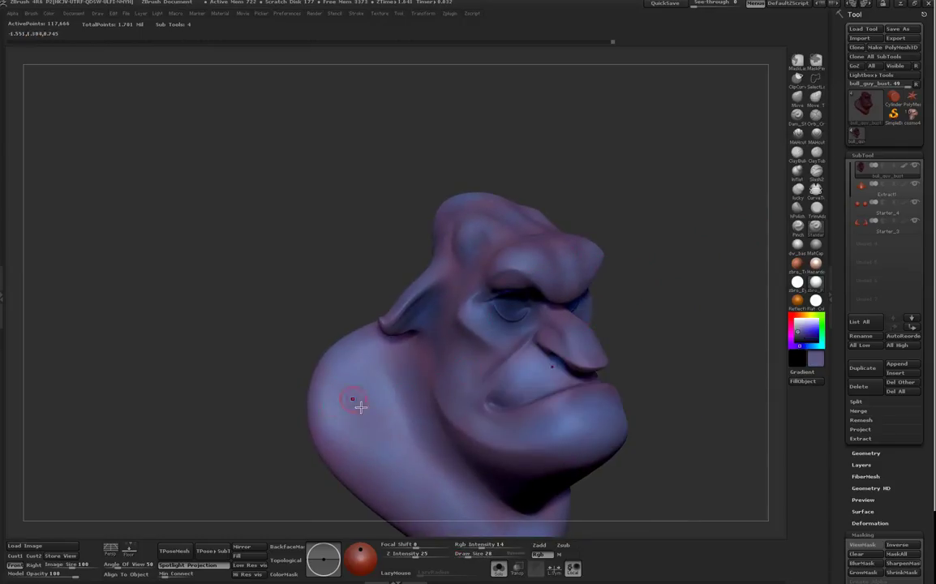
{"action": "left_click_drag", "start_coordinate": [638, 302], "coordinate": [580, 339]}
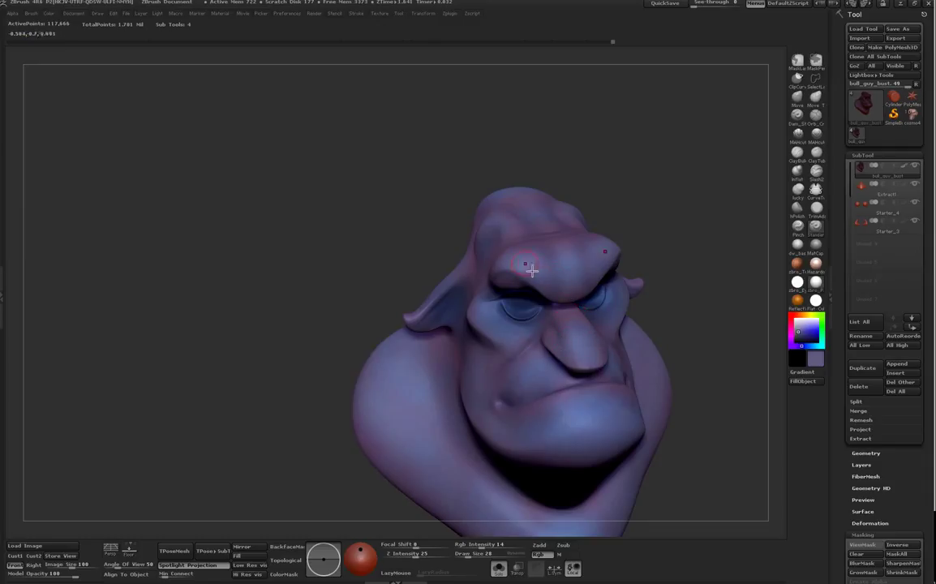
{"action": "left_click_drag", "start_coordinate": [723, 242], "coordinate": [547, 277]}
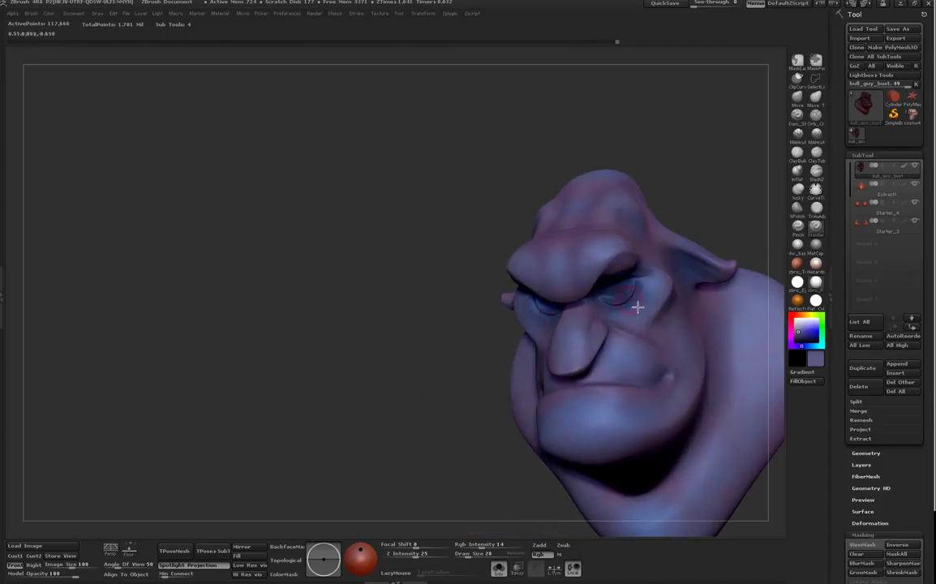
{"action": "mouse_move", "coordinate": [653, 164]}
{"action": "left_mouse_down"}
{"action": "mouse_move", "coordinate": [722, 125]}
{"action": "mouse_move", "coordinate": [602, 290]}
{"action": "left_mouse_up"}
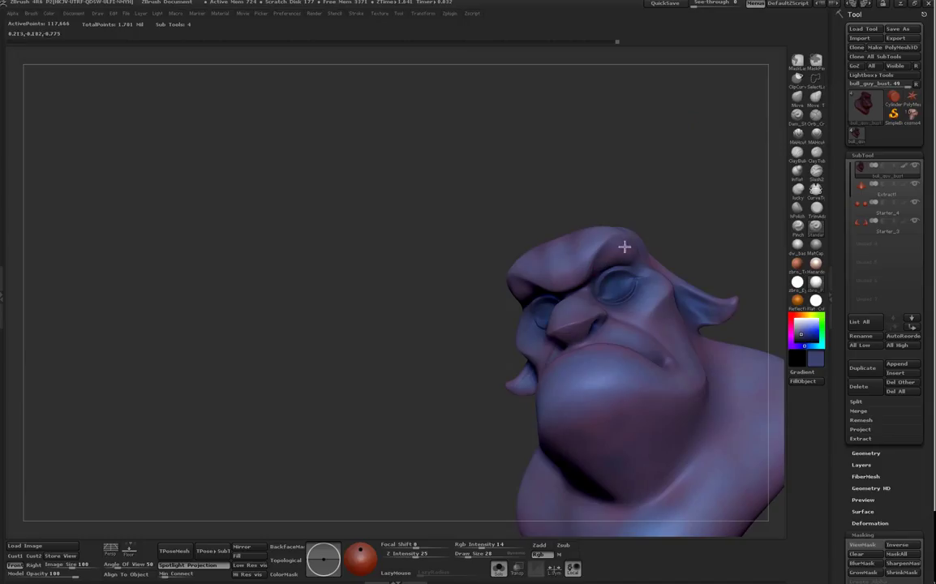
{"action": "left_click_drag", "start_coordinate": [652, 203], "coordinate": [616, 355]}
Step: Set the Draw Size to 42 and Rgb Intensity to 30, and blend sampled blues over the chin, jaw and underside of the head
{"action": "key", "text": "space"}
{"action": "mouse_move", "coordinate": [625, 262]}
{"action": "left_mouse_down"}
{"action": "mouse_move", "coordinate": [613, 272]}
{"action": "mouse_move", "coordinate": [647, 276]}
{"action": "left_mouse_up"}
{"action": "left_click", "coordinate": [492, 549]}
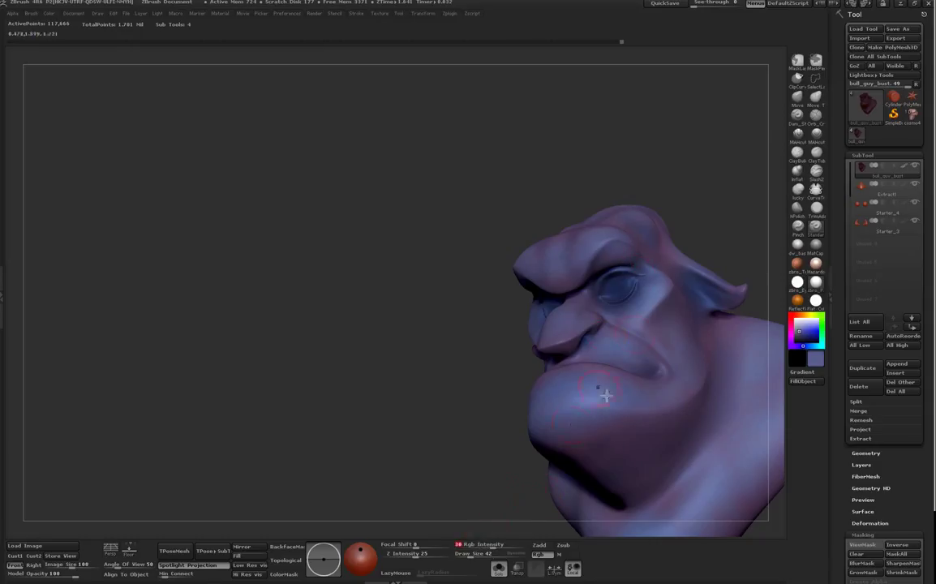
{"action": "left_click_drag", "start_coordinate": [725, 173], "coordinate": [717, 298]}
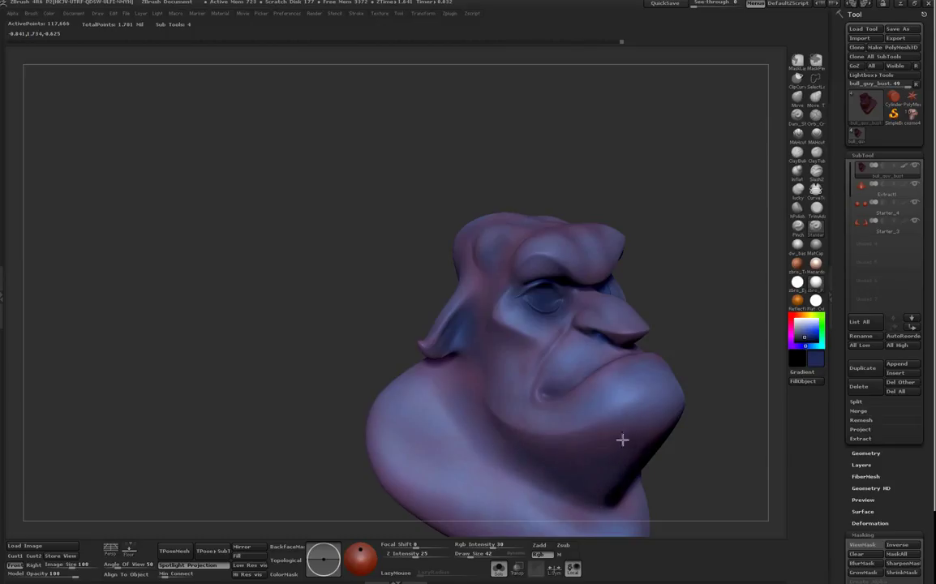
{"action": "mouse_move", "coordinate": [692, 244]}
{"action": "left_mouse_down"}
{"action": "mouse_move", "coordinate": [397, 432]}
{"action": "mouse_move", "coordinate": [423, 401]}
{"action": "left_mouse_up"}
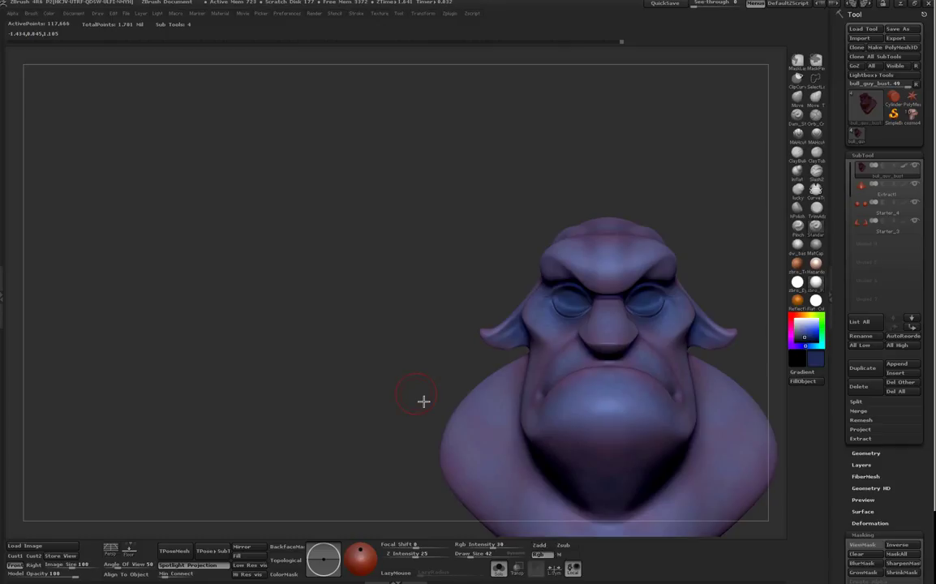
Step: Pick a pale yellowish tan and paint it lightly over the cheekbones and chin
{"action": "key", "text": "f"}
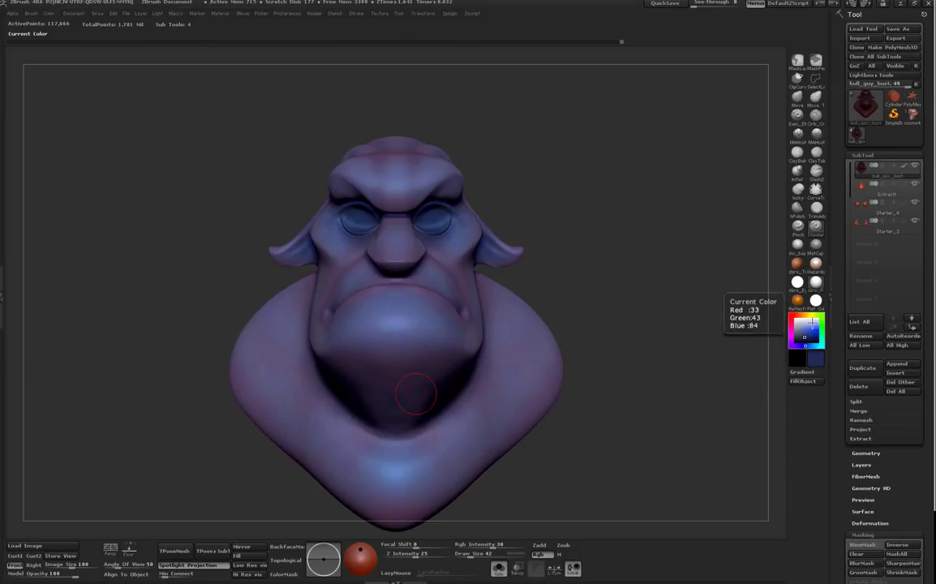
{"action": "left_click", "coordinate": [804, 314]}
{"action": "left_click_drag", "start_coordinate": [812, 340], "coordinate": [802, 326]}
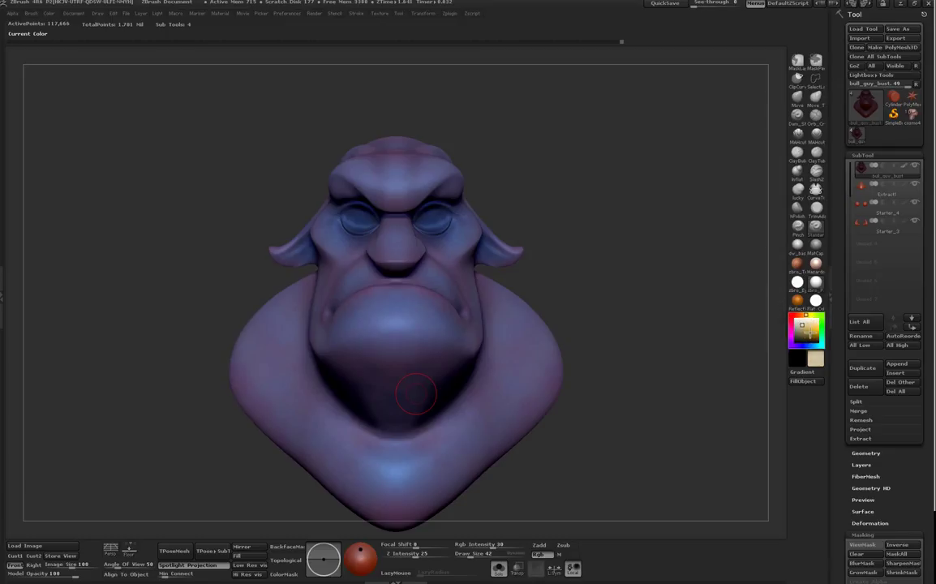
{"action": "left_click_drag", "start_coordinate": [694, 421], "coordinate": [699, 433]}
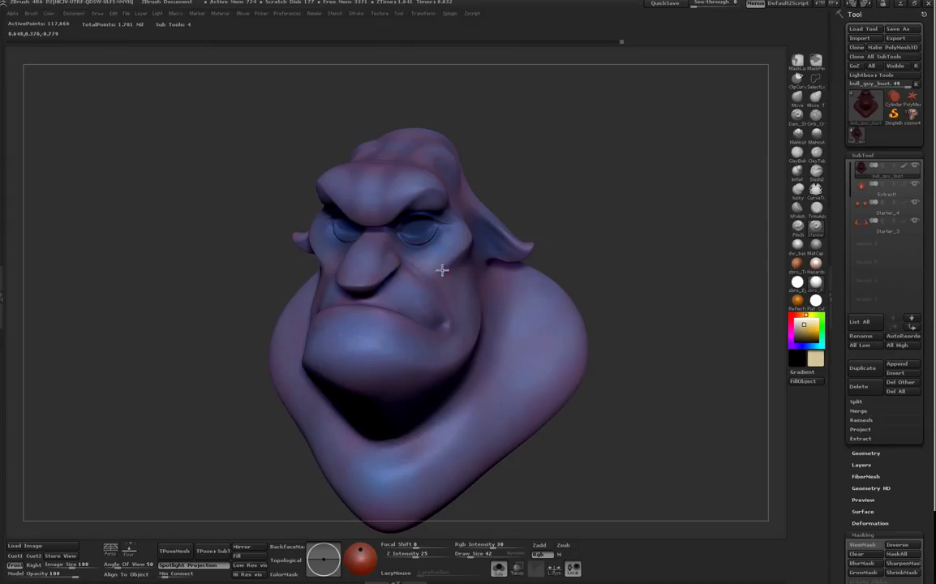
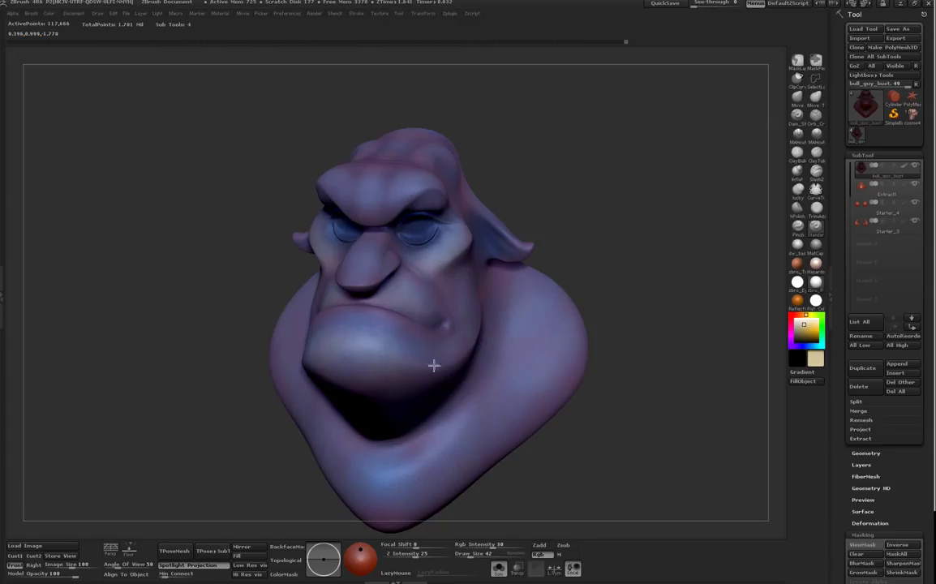
Step: Continue painting the pale tan lightly over the cheekbones, muzzle and chin from several angles
{"action": "mouse_move", "coordinate": [519, 195]}
{"action": "left_mouse_down"}
{"action": "mouse_move", "coordinate": [543, 138]}
{"action": "mouse_move", "coordinate": [490, 146]}
{"action": "left_mouse_up"}
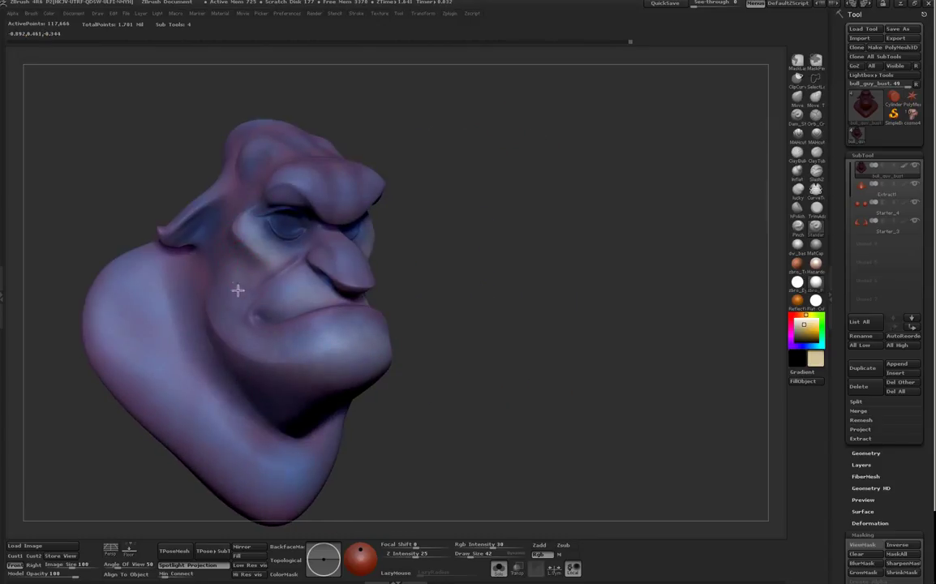
{"action": "left_click_drag", "start_coordinate": [460, 190], "coordinate": [410, 184]}
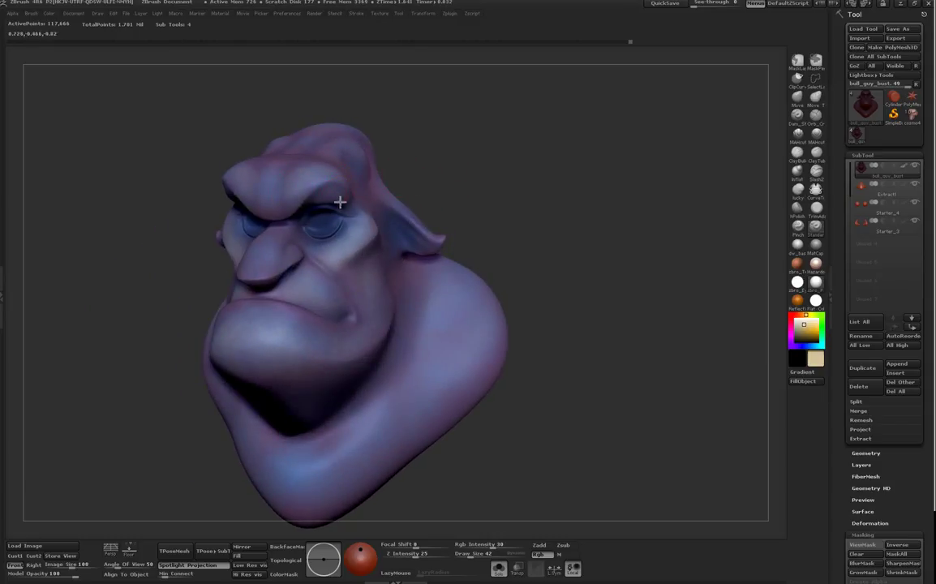
{"action": "mouse_move", "coordinate": [365, 113]}
{"action": "left_mouse_down"}
{"action": "mouse_move", "coordinate": [393, 94]}
{"action": "mouse_move", "coordinate": [512, 231]}
{"action": "left_mouse_up"}
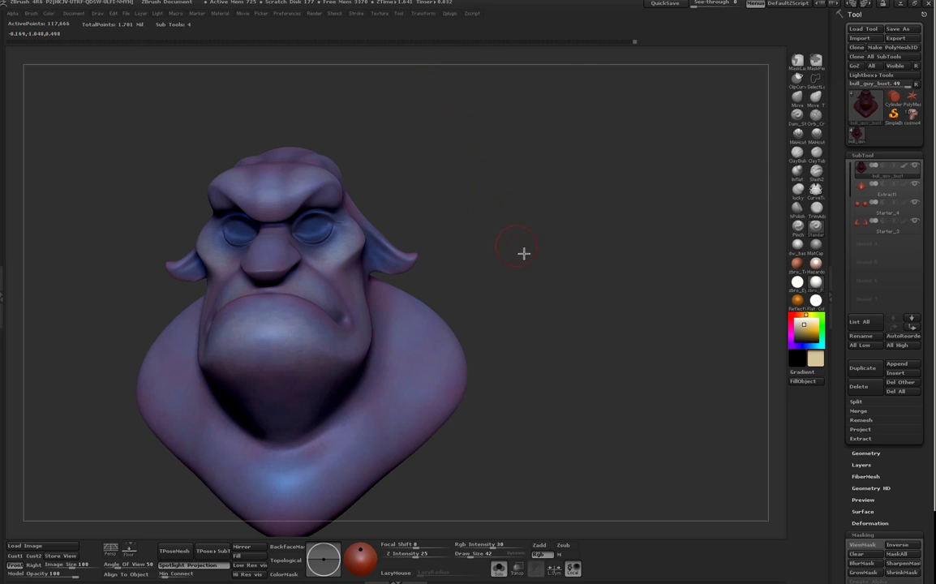
{"action": "mouse_move", "coordinate": [612, 422]}
{"action": "left_mouse_down"}
{"action": "mouse_move", "coordinate": [648, 436]}
{"action": "mouse_move", "coordinate": [627, 450]}
{"action": "mouse_move", "coordinate": [653, 441]}
{"action": "left_mouse_up"}
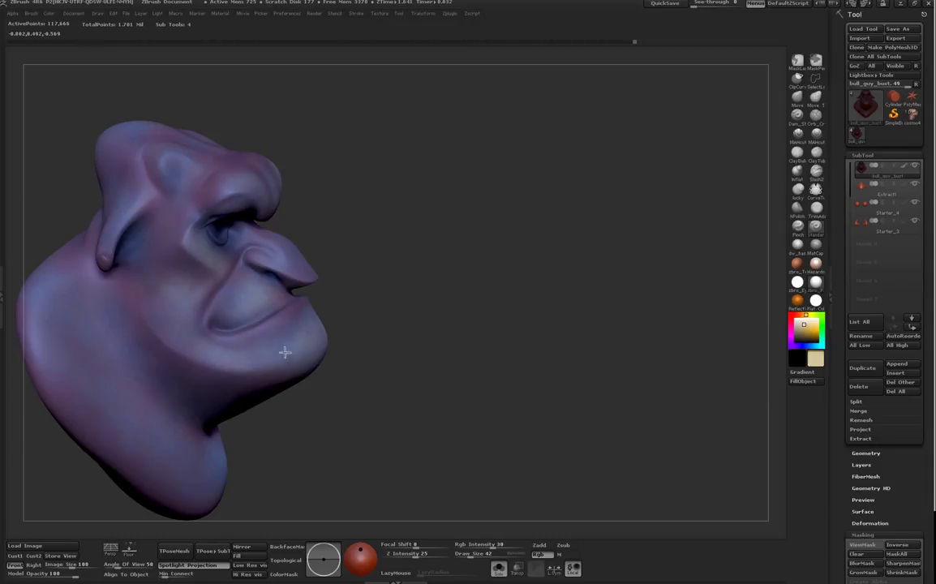
Step: Pick a dark blue and shade the temples and the insides of the ears
{"action": "mouse_move", "coordinate": [190, 174]}
{"action": "left_mouse_down"}
{"action": "mouse_move", "coordinate": [207, 126]}
{"action": "mouse_move", "coordinate": [320, 105]}
{"action": "mouse_move", "coordinate": [243, 230]}
{"action": "left_mouse_up"}
{"action": "left_click_drag", "start_coordinate": [322, 123], "coordinate": [261, 169]}
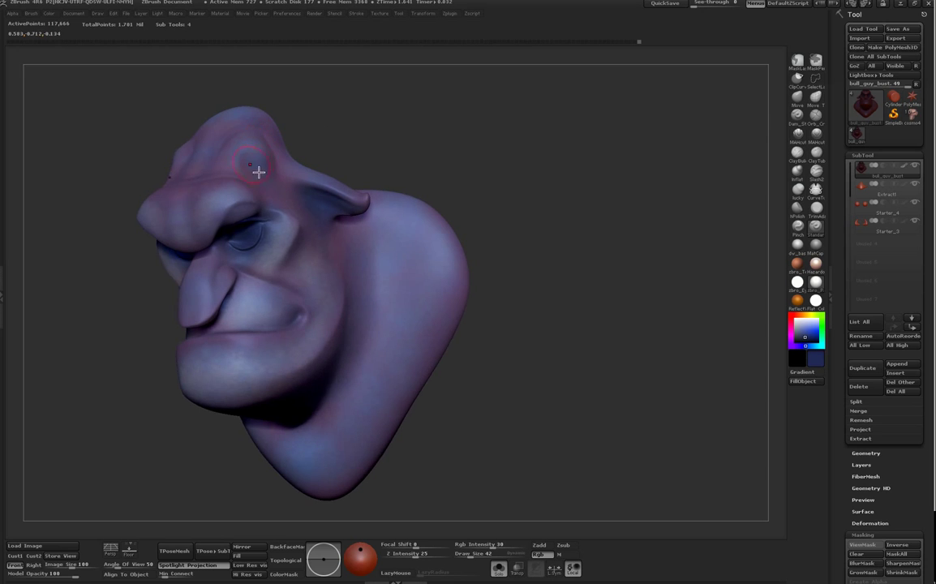
{"action": "mouse_move", "coordinate": [277, 113]}
{"action": "left_mouse_down"}
{"action": "mouse_move", "coordinate": [347, 84]}
{"action": "mouse_move", "coordinate": [489, 142]}
{"action": "mouse_move", "coordinate": [570, 300]}
{"action": "mouse_move", "coordinate": [557, 323]}
{"action": "mouse_move", "coordinate": [273, 270]}
{"action": "left_mouse_up"}
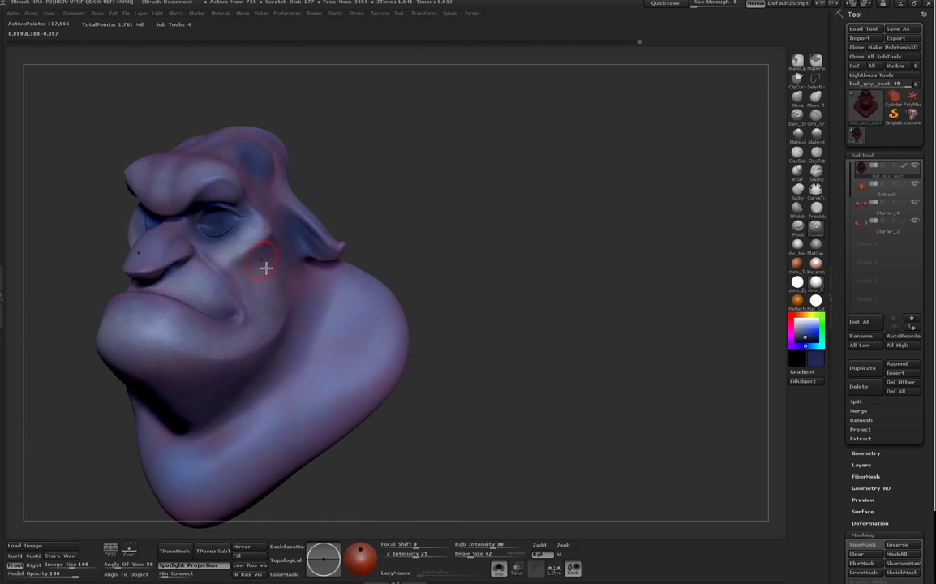
Step: Pick a very dark navy, set the Draw Size to 26 and darken the eye sockets
{"action": "key", "text": "c"}
{"action": "mouse_move", "coordinate": [402, 193]}
{"action": "left_mouse_down"}
{"action": "mouse_move", "coordinate": [487, 272]}
{"action": "mouse_move", "coordinate": [511, 355]}
{"action": "left_mouse_up"}
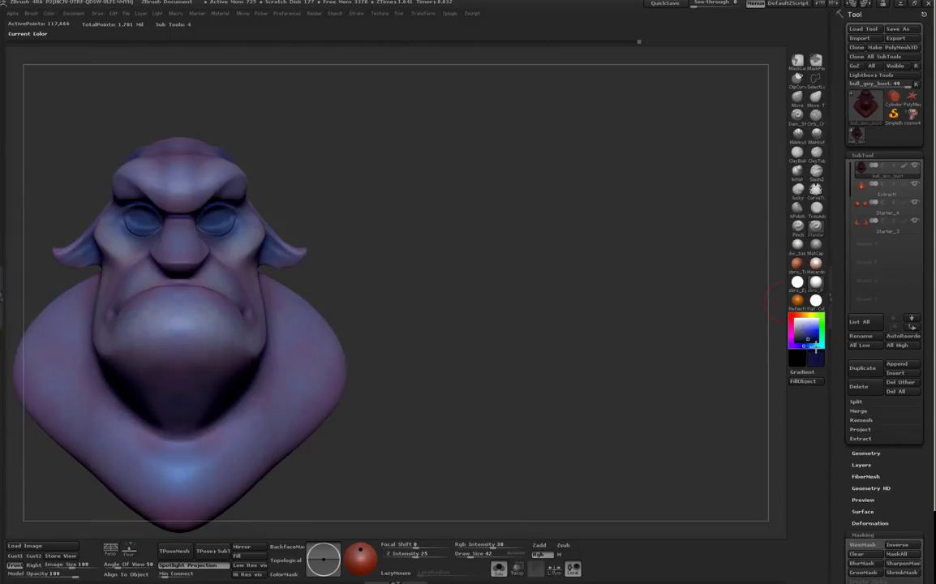
{"action": "key", "text": "space"}
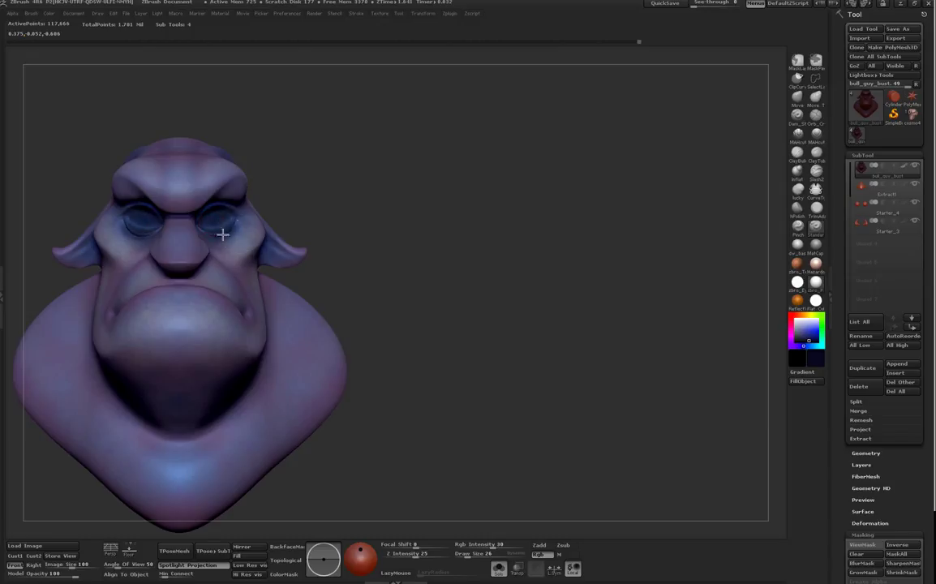
{"action": "left_click_drag", "start_coordinate": [449, 322], "coordinate": [564, 397]}
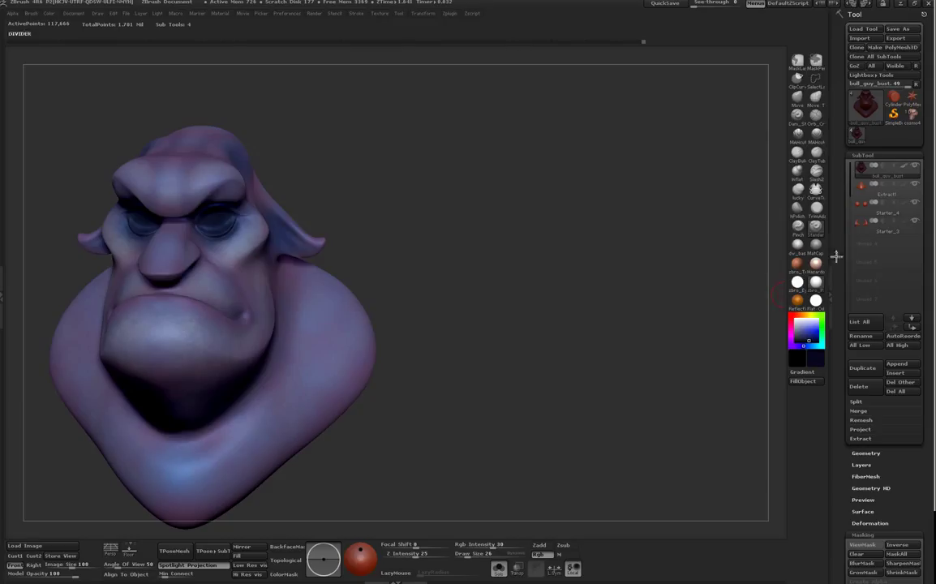
Step: Turn off Solo mode to show the horns, eyes and beard, and enable polypaint on all subtools
{"action": "left_click", "coordinate": [499, 568]}
{"action": "mouse_move", "coordinate": [566, 436]}
{"action": "left_mouse_down"}
{"action": "mouse_move", "coordinate": [546, 422]}
{"action": "mouse_move", "coordinate": [574, 425]}
{"action": "mouse_move", "coordinate": [570, 420]}
{"action": "left_mouse_up"}
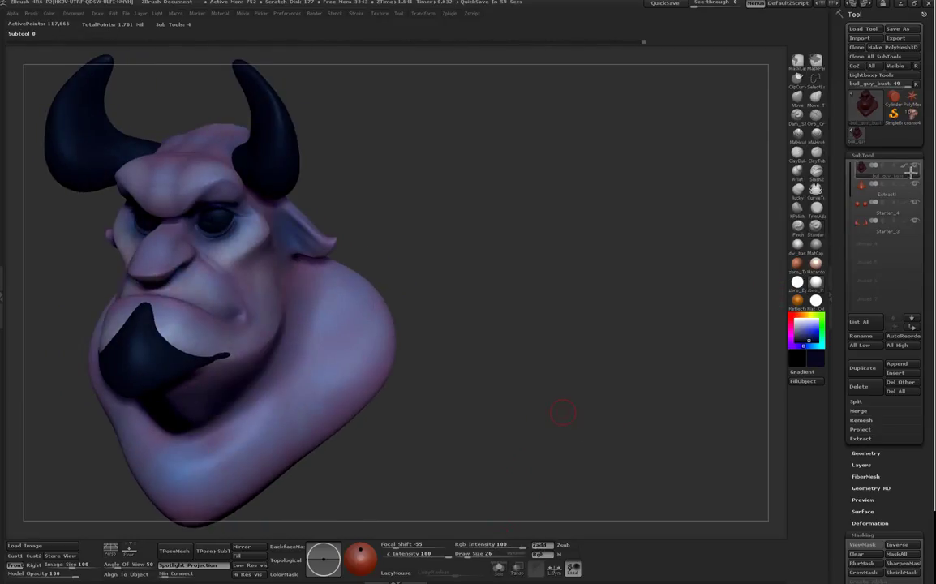
{"action": "left_click", "coordinate": [904, 167], "text": "shift"}
{"action": "left_click", "coordinate": [906, 167], "text": "shift"}
{"action": "left_click_drag", "start_coordinate": [668, 278], "coordinate": [673, 320]}
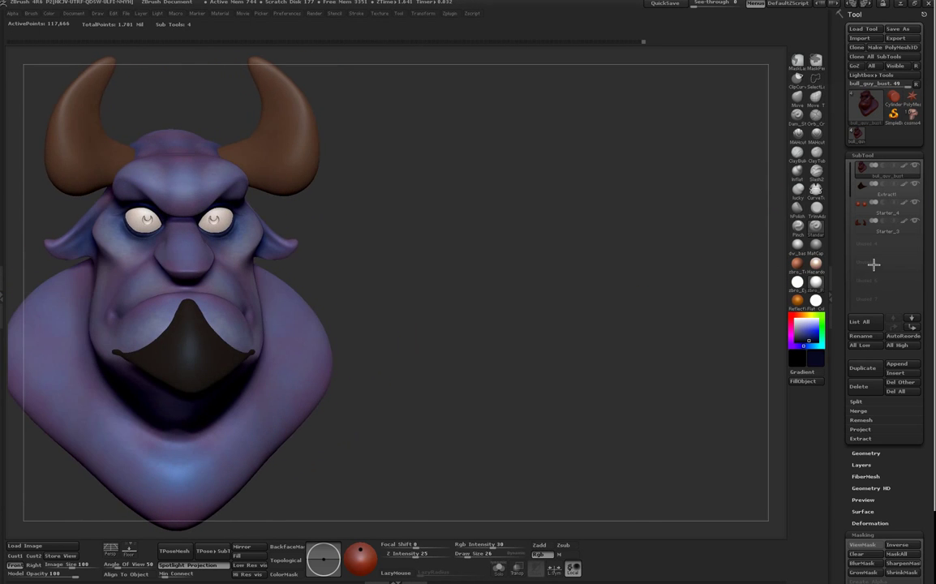
Step: Select the horns subtool and fill it with a dark purple at an Rgb Intensity of 100
{"action": "left_click", "coordinate": [302, 168], "text": "alt"}
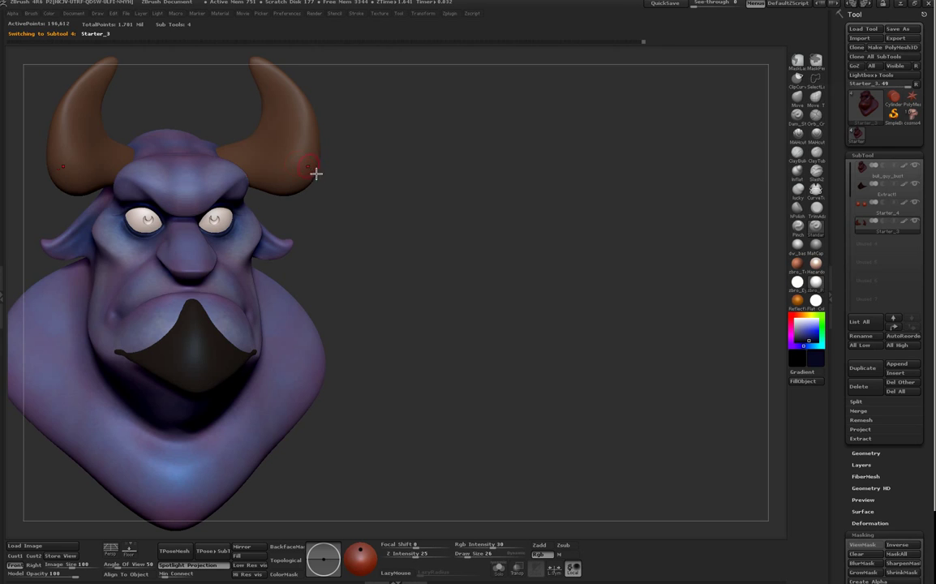
{"action": "key", "text": "space"}
{"action": "left_click_drag", "start_coordinate": [437, 312], "coordinate": [582, 293]}
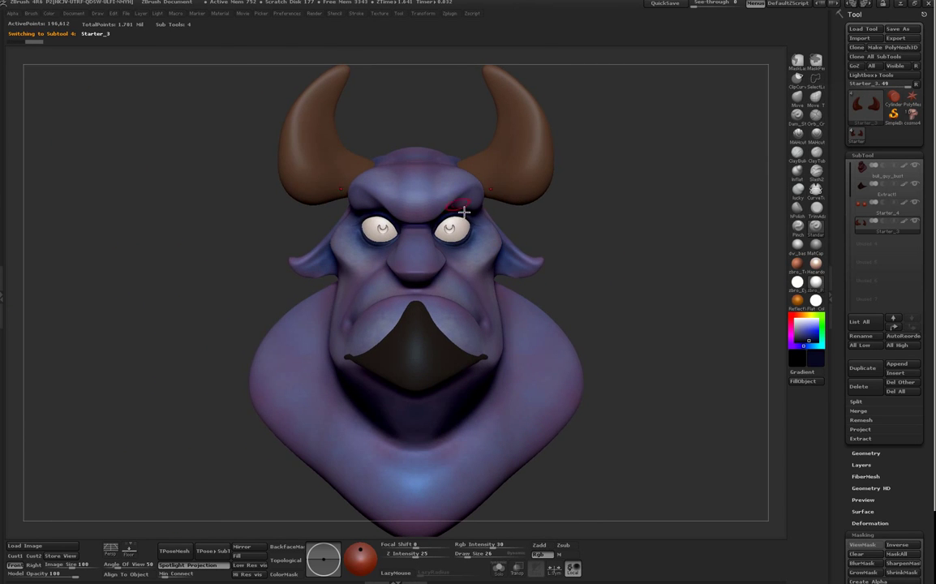
{"action": "left_click_drag", "start_coordinate": [672, 464], "coordinate": [605, 335]}
{"action": "key", "text": "space"}
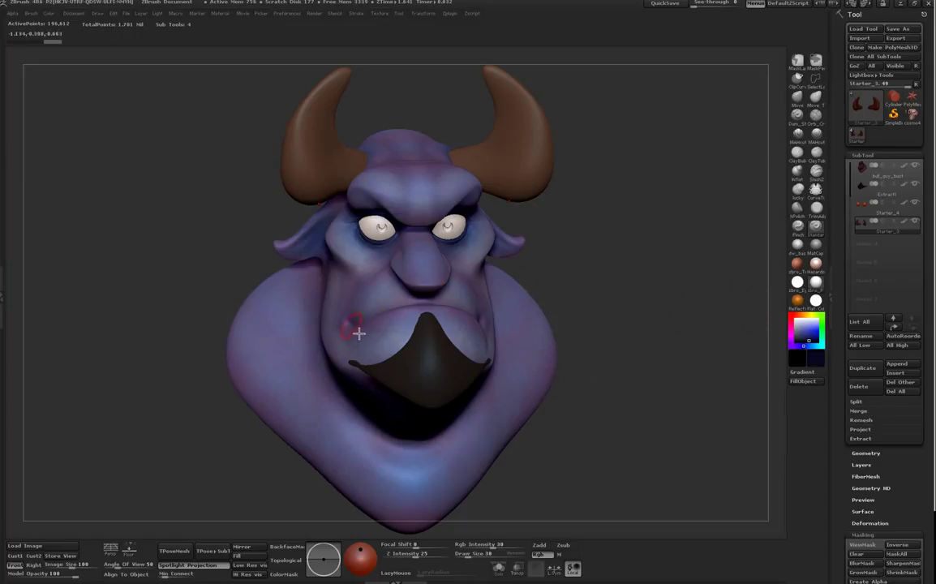
{"action": "key", "text": "c"}
{"action": "left_click", "coordinate": [805, 339]}
{"action": "left_click_drag", "start_coordinate": [803, 337], "coordinate": [809, 340]}
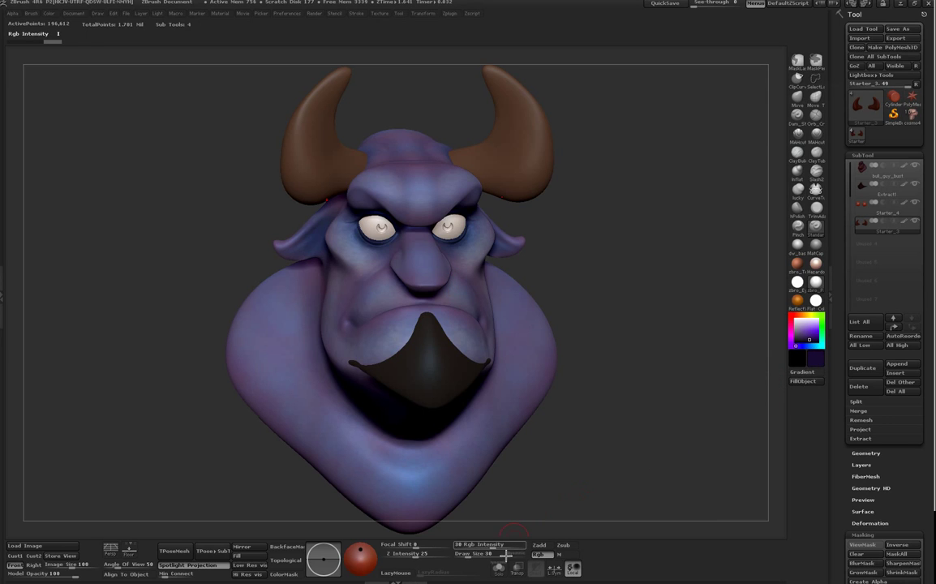
{"action": "left_click", "coordinate": [809, 385]}
{"action": "mouse_move", "coordinate": [664, 441]}
{"action": "left_mouse_down"}
{"action": "mouse_move", "coordinate": [566, 465]}
{"action": "mouse_move", "coordinate": [620, 468]}
{"action": "mouse_move", "coordinate": [670, 444]}
{"action": "left_mouse_up"}
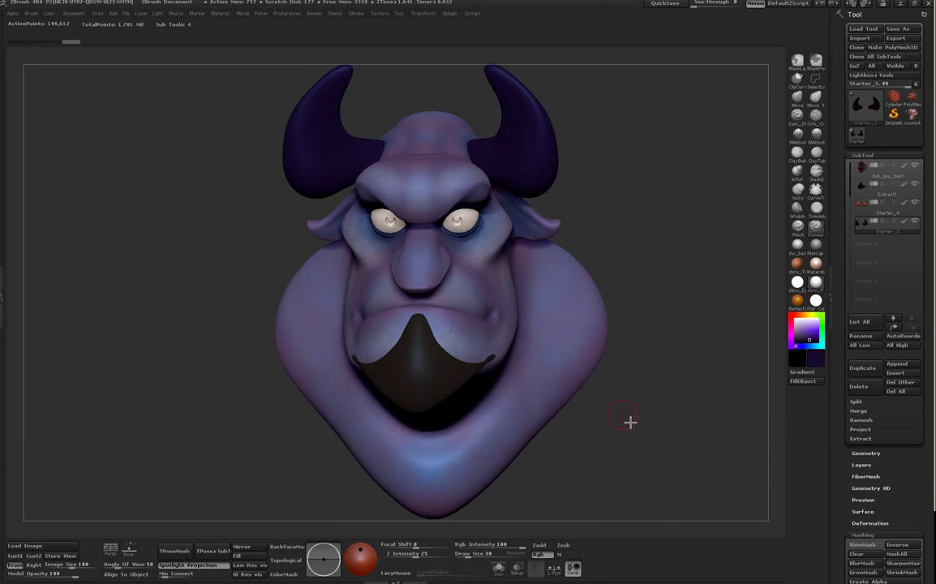
Step: Pick a muted grey-purple and lighten the horns all around with Rgb Intensity 29 and Draw Size 95
{"action": "key", "text": "c"}
{"action": "left_click_drag", "start_coordinate": [521, 548], "coordinate": [493, 549]}
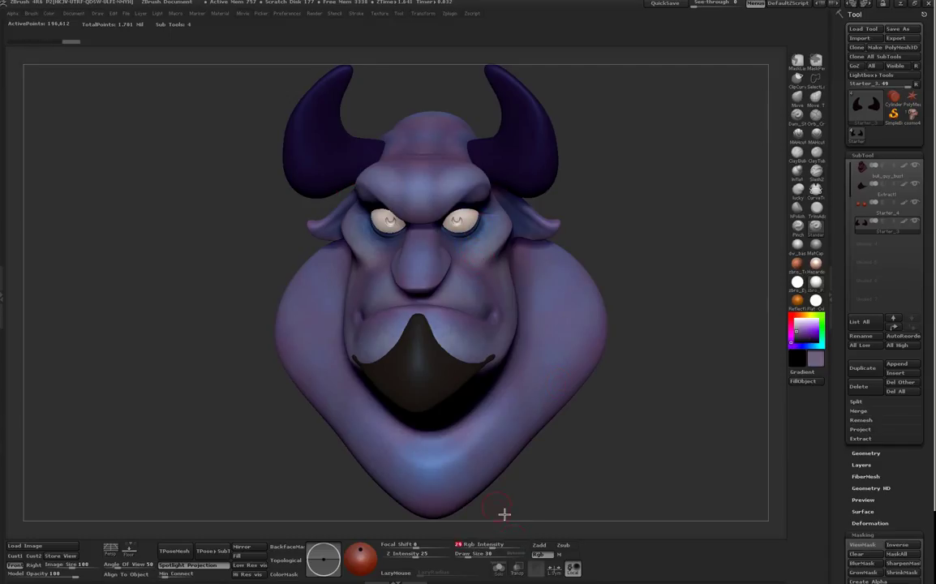
{"action": "left_click_drag", "start_coordinate": [684, 215], "coordinate": [532, 133]}
{"action": "key", "text": "space"}
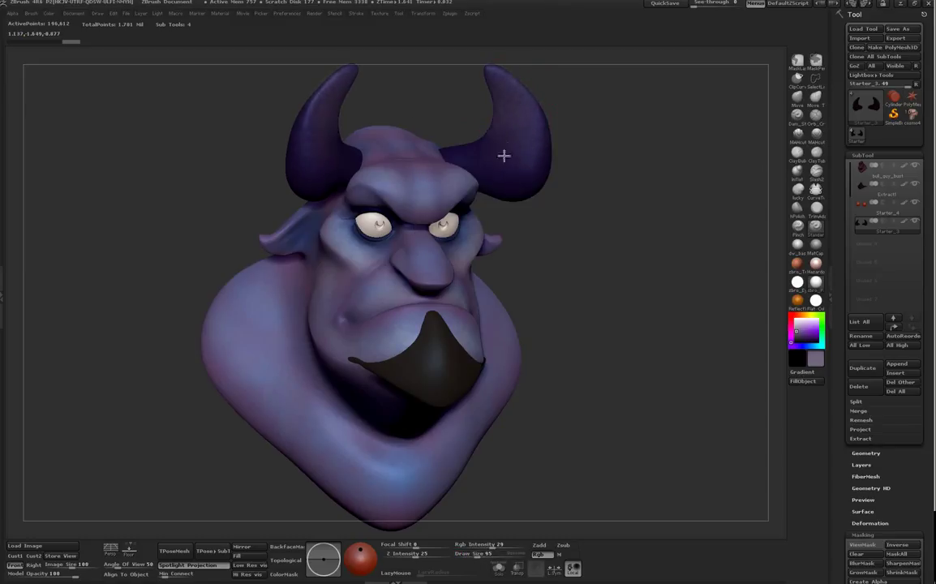
{"action": "mouse_move", "coordinate": [497, 153]}
{"action": "right_mouse_down"}
{"action": "mouse_move", "coordinate": [578, 138]}
{"action": "mouse_move", "coordinate": [544, 139]}
{"action": "right_mouse_up"}
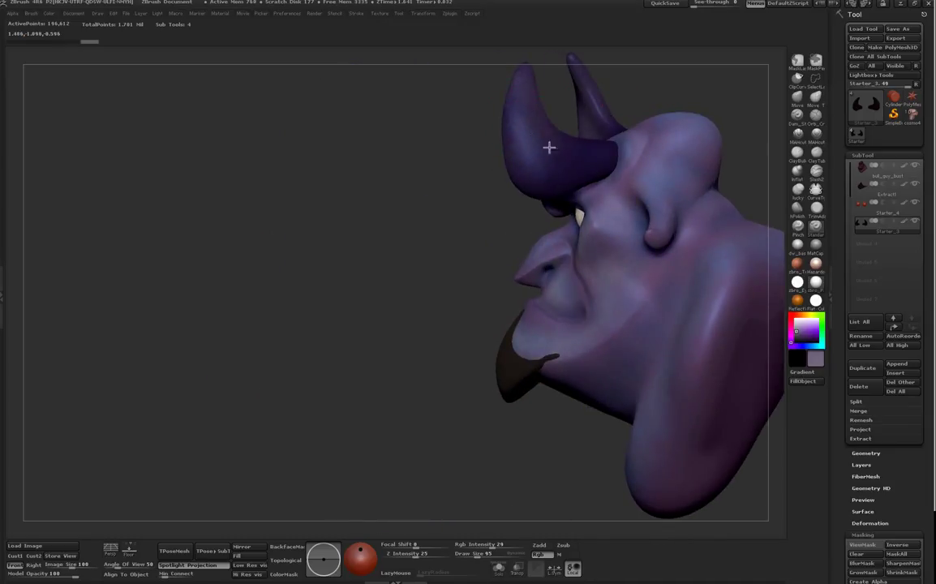
{"action": "mouse_move", "coordinate": [523, 71]}
{"action": "right_mouse_down"}
{"action": "mouse_move", "coordinate": [526, 152]}
{"action": "mouse_move", "coordinate": [553, 129]}
{"action": "right_mouse_up"}
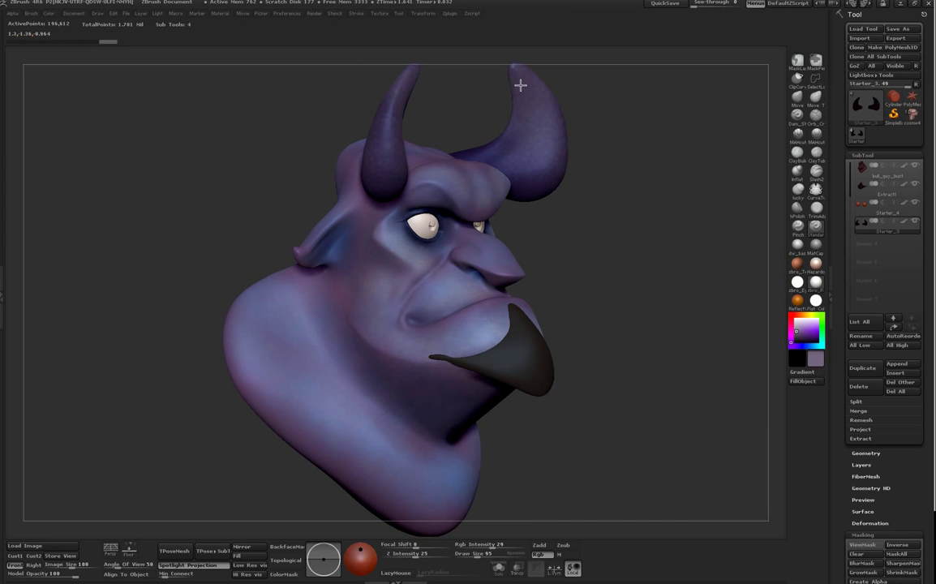
{"action": "mouse_move", "coordinate": [546, 191]}
{"action": "right_mouse_down"}
{"action": "mouse_move", "coordinate": [570, 203]}
{"action": "mouse_move", "coordinate": [591, 173]}
{"action": "right_mouse_up"}
{"action": "mouse_move", "coordinate": [368, 441]}
{"action": "left_mouse_down", "text": "shift"}
{"action": "mouse_move", "coordinate": [623, 429]}
{"action": "mouse_move", "coordinate": [670, 438]}
{"action": "left_mouse_up", "text": "shift"}
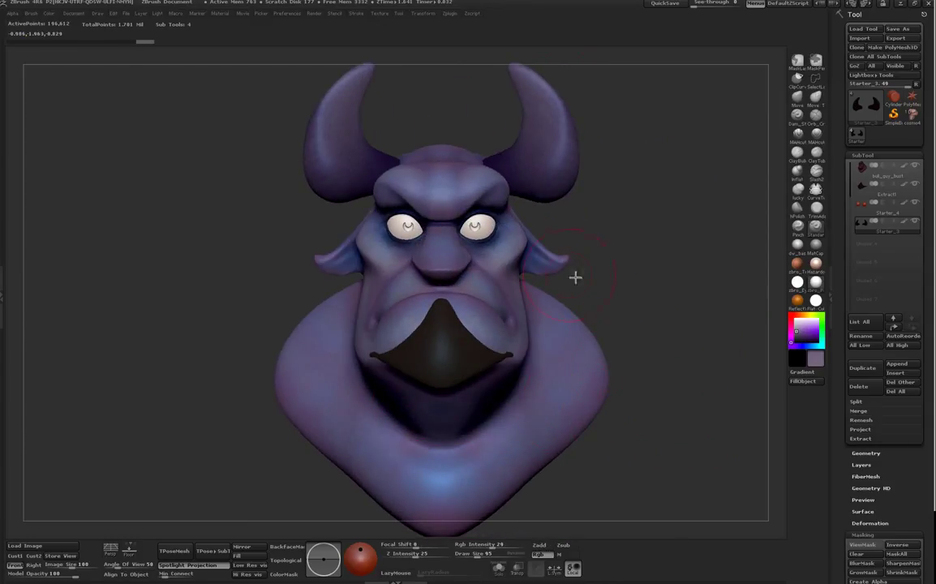
Step: Pick a near-black purple and darken the horns from the tips downward on the front and back
{"action": "left_click", "coordinate": [814, 340]}
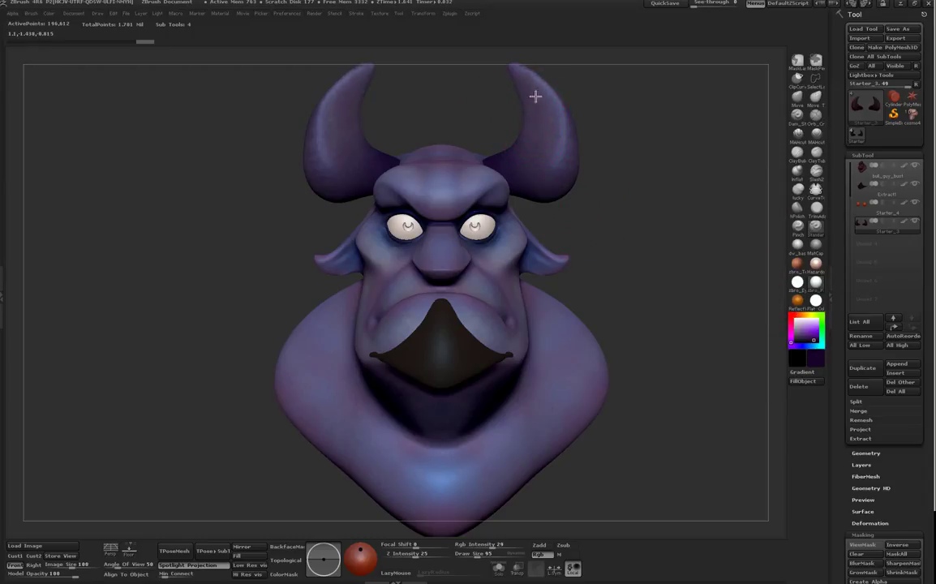
{"action": "mouse_move", "coordinate": [517, 72]}
{"action": "left_mouse_down"}
{"action": "mouse_move", "coordinate": [525, 90]}
{"action": "mouse_move", "coordinate": [552, 90]}
{"action": "mouse_move", "coordinate": [534, 91]}
{"action": "mouse_move", "coordinate": [544, 50]}
{"action": "left_mouse_up"}
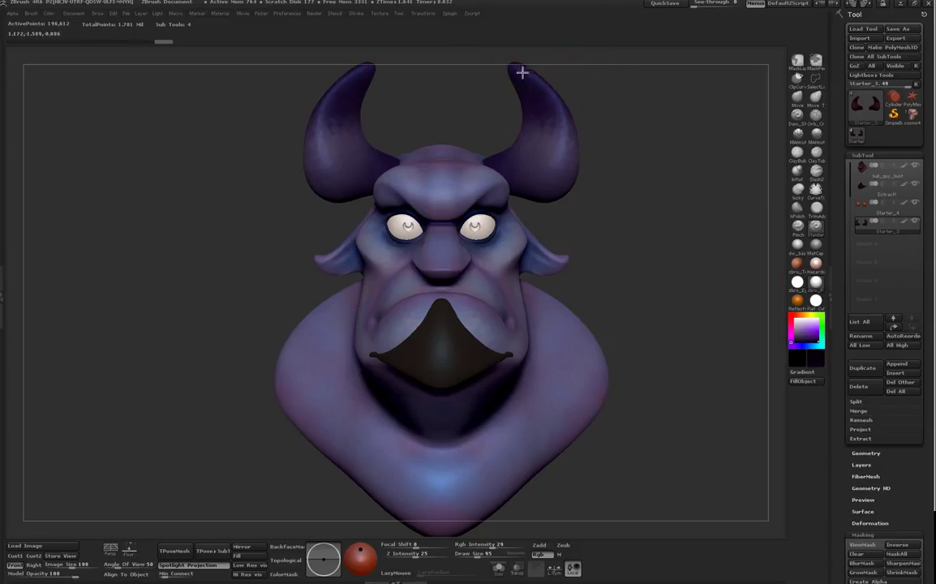
{"action": "mouse_move", "coordinate": [581, 102]}
{"action": "left_mouse_down"}
{"action": "mouse_move", "coordinate": [574, 126]}
{"action": "mouse_move", "coordinate": [551, 104]}
{"action": "mouse_move", "coordinate": [543, 148]}
{"action": "left_mouse_up"}
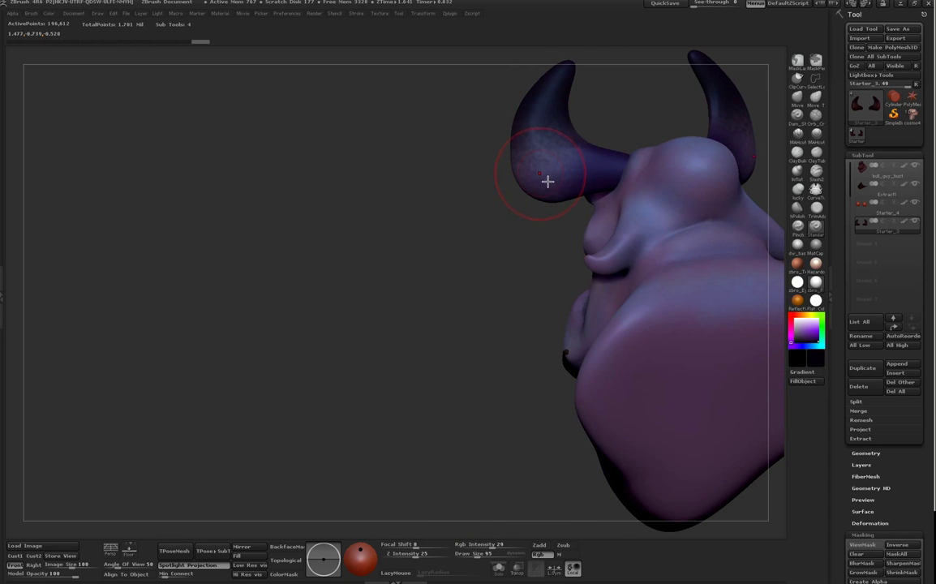
Step: Sample a dark purple from the horns and blend it over their mottled back and outer sides
{"action": "key", "text": "c"}
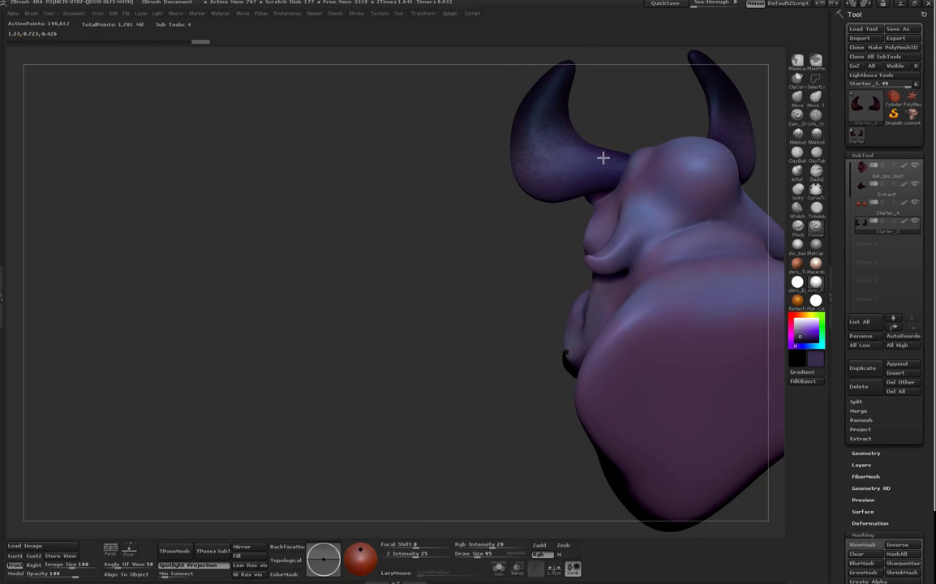
{"action": "left_click_drag", "start_coordinate": [576, 147], "coordinate": [545, 129]}
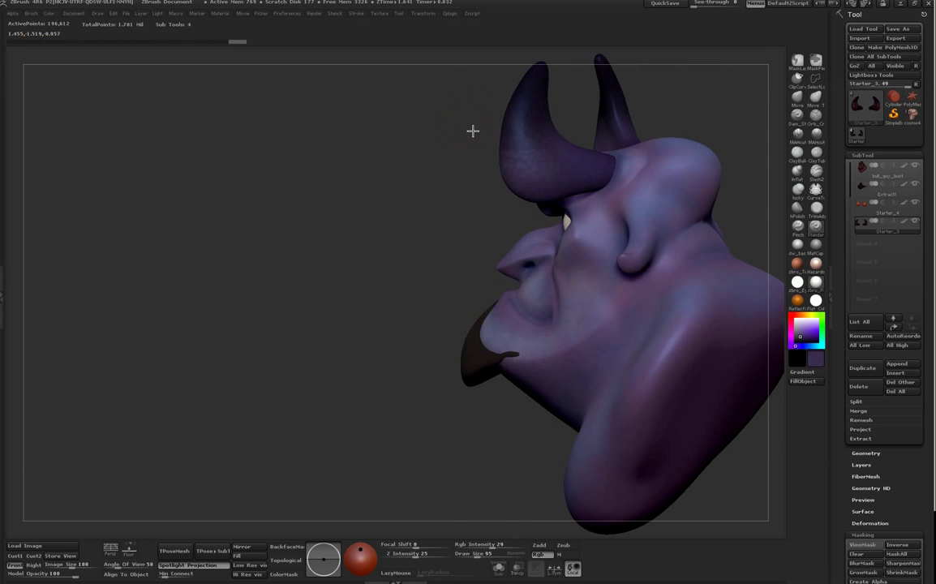
{"action": "left_click_drag", "start_coordinate": [466, 132], "coordinate": [603, 137]}
{"action": "left_click_drag", "start_coordinate": [675, 142], "coordinate": [709, 297]}
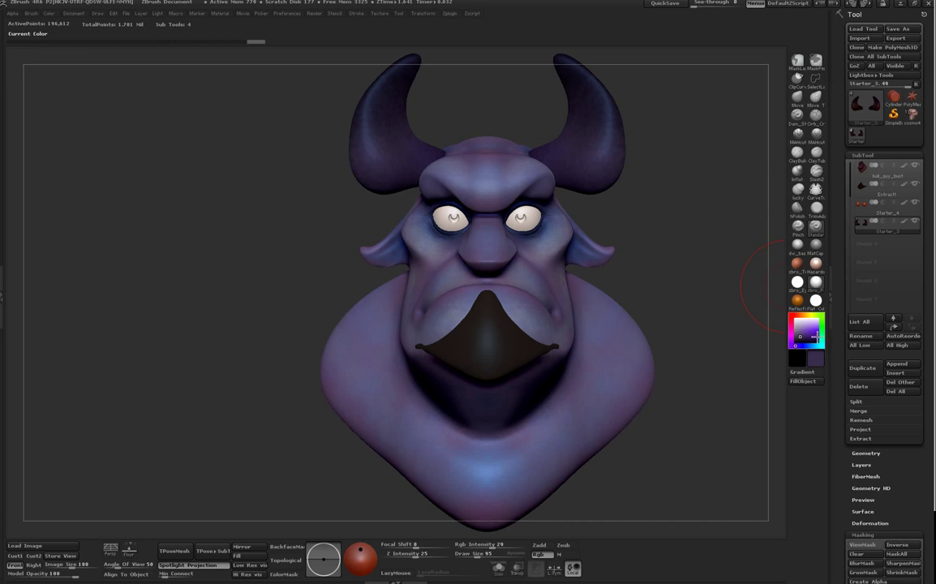
Step: Pick a lighter purple and paint it softly around the bases of the horns
{"action": "key", "text": "c"}
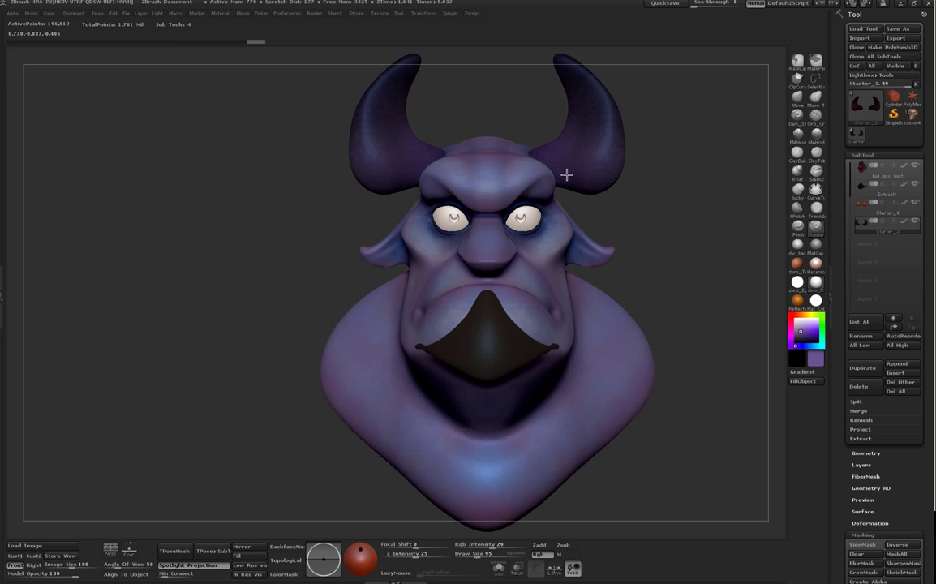
{"action": "left_click_drag", "start_coordinate": [541, 162], "coordinate": [650, 169]}
{"action": "left_click_drag", "start_coordinate": [635, 120], "coordinate": [760, 184]}
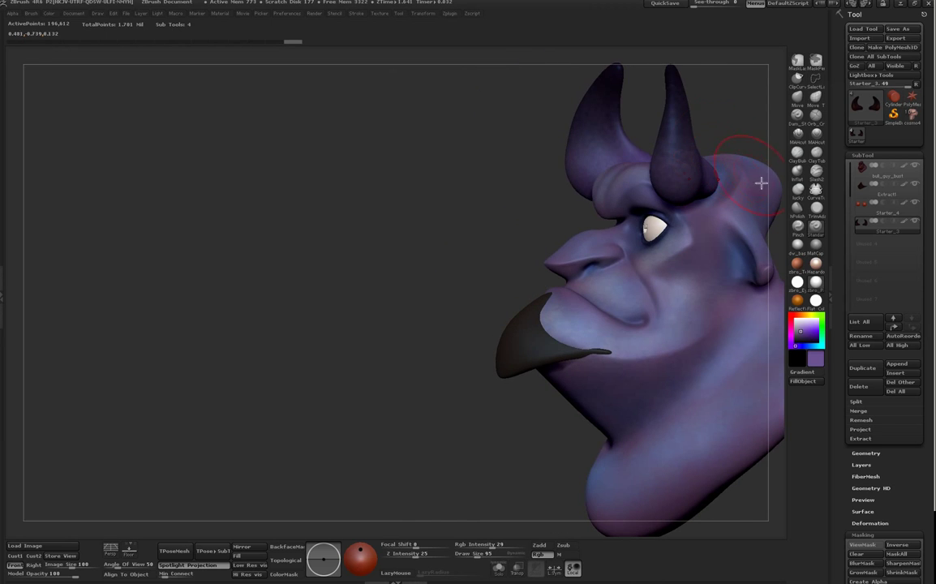
{"action": "mouse_move", "coordinate": [422, 292]}
{"action": "left_mouse_down"}
{"action": "mouse_move", "coordinate": [463, 326]}
{"action": "mouse_move", "coordinate": [438, 457]}
{"action": "left_mouse_up"}
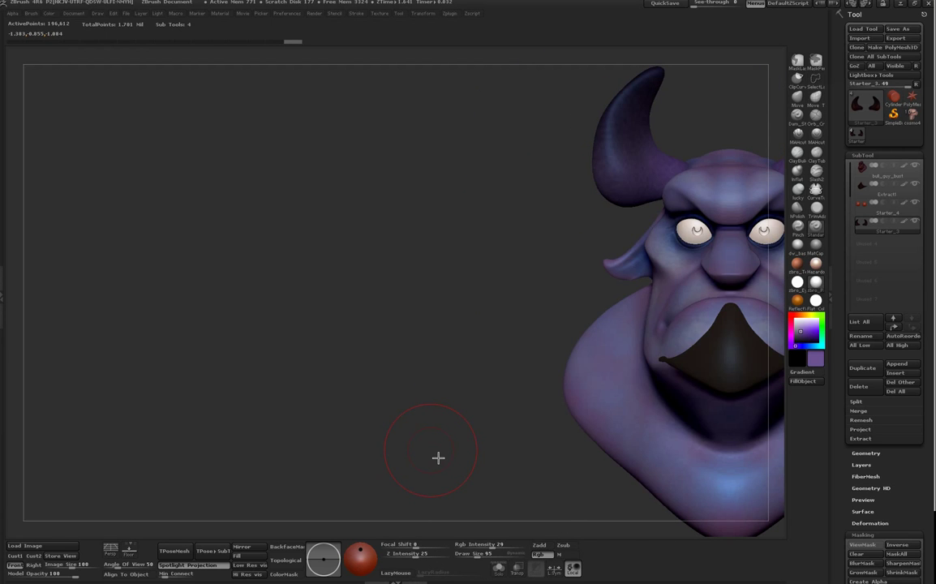
{"action": "key", "text": "f"}
{"action": "key", "text": "f"}
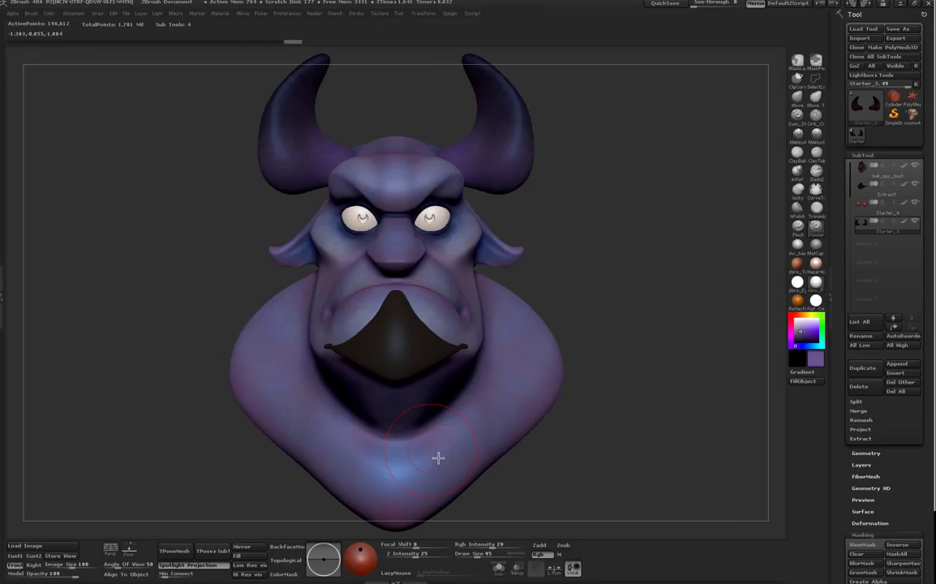
Step: Select the bust, paint the ears deep purple and shade the shoulders and lower chest with a darker muted purple
{"action": "left_click", "coordinate": [519, 262], "text": "alt"}
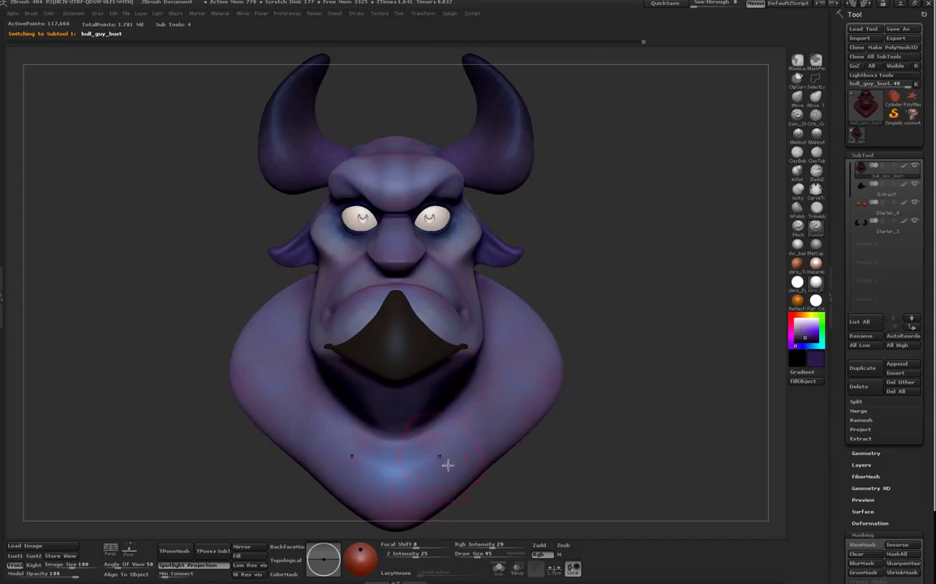
{"action": "key", "text": "space"}
{"action": "left_click_drag", "start_coordinate": [606, 512], "coordinate": [613, 479]}
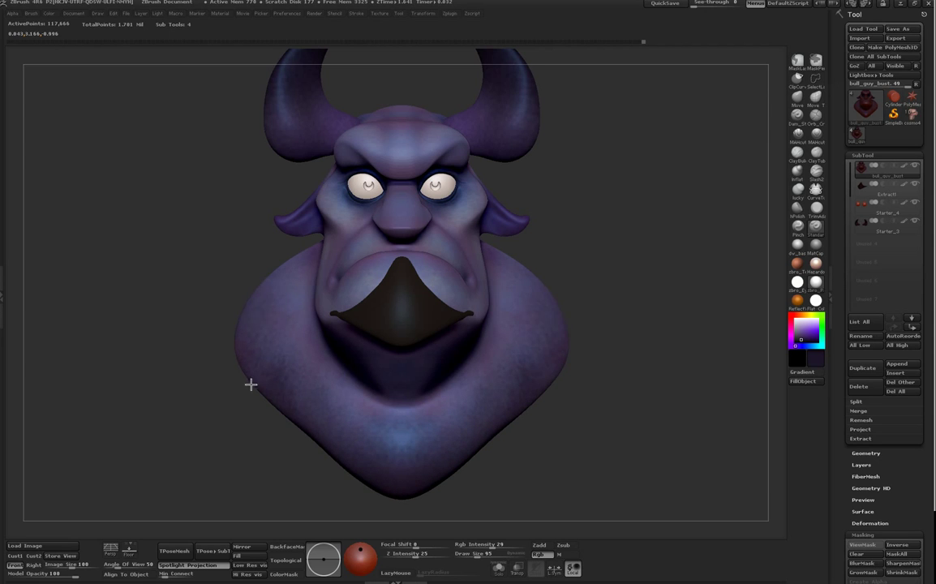
{"action": "left_click_drag", "start_coordinate": [659, 406], "coordinate": [627, 417]}
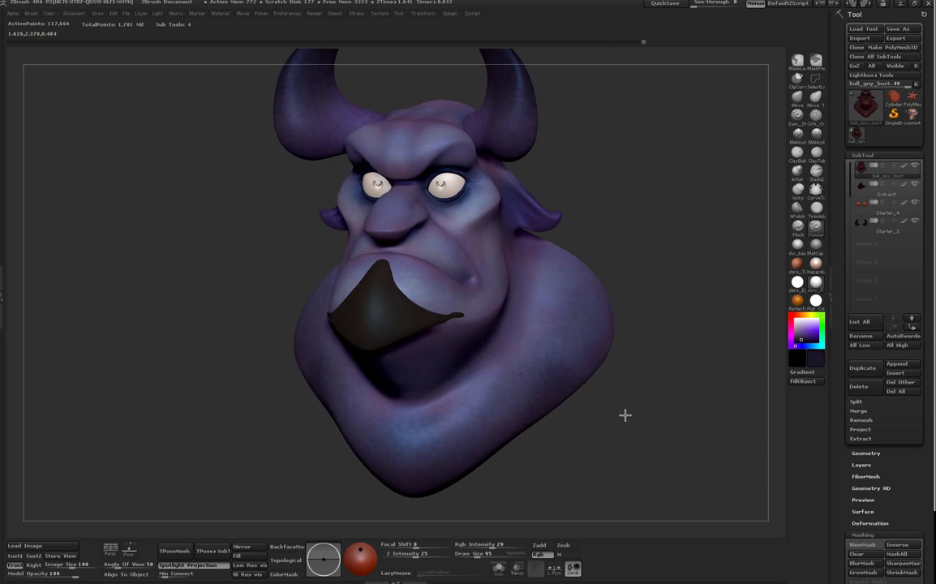
{"action": "left_click_drag", "start_coordinate": [641, 317], "coordinate": [682, 318], "text": "shift"}
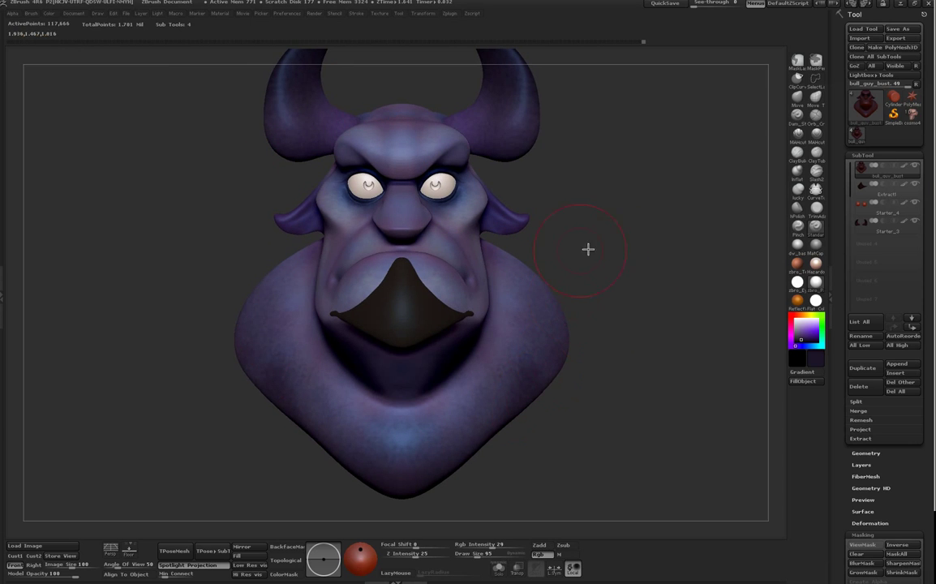
Step: Darken the lower back of the bust's shoulders with the dark purple
{"action": "left_click_drag", "start_coordinate": [658, 357], "coordinate": [395, 414]}
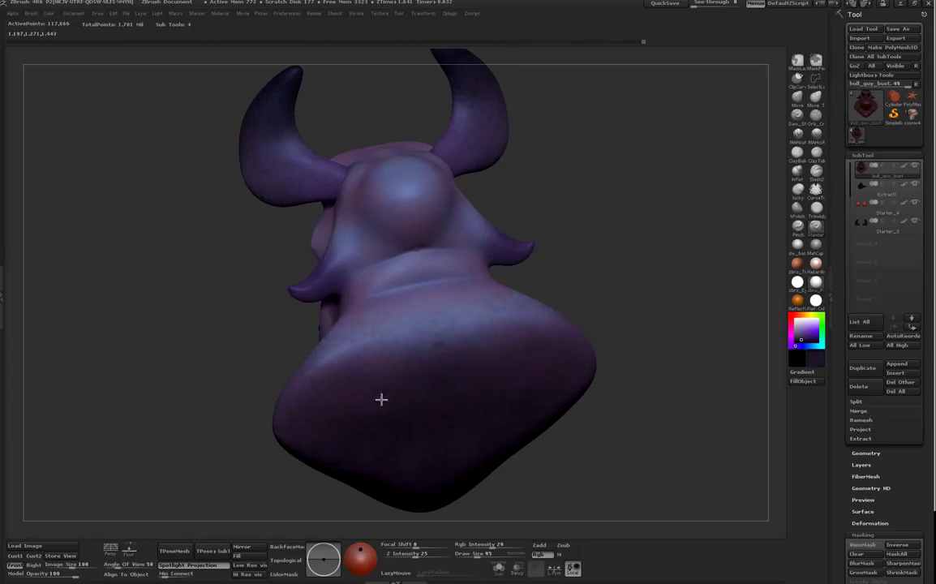
{"action": "left_click_drag", "start_coordinate": [667, 382], "coordinate": [541, 422]}
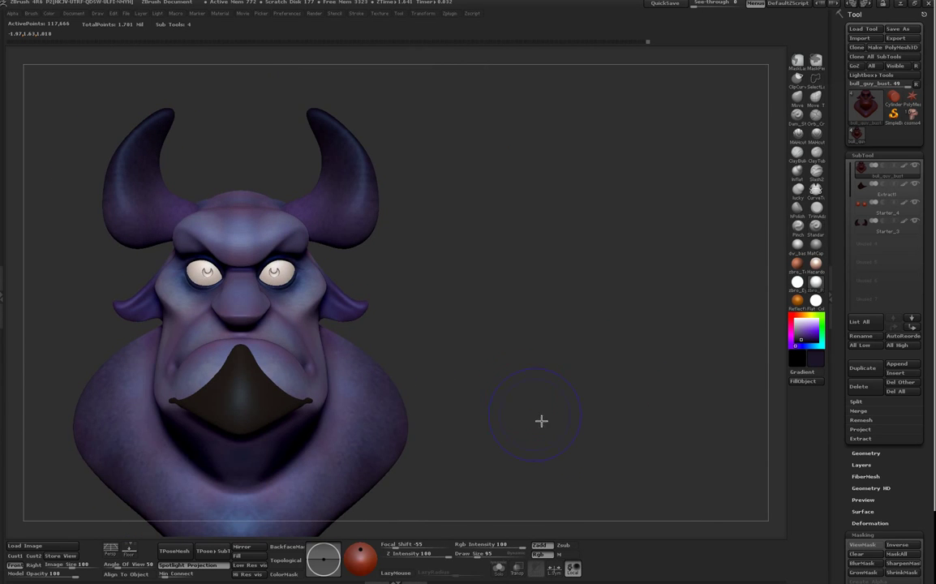
{"action": "right_click", "coordinate": [505, 373]}
{"action": "left_click_drag", "start_coordinate": [521, 468], "coordinate": [591, 441]}
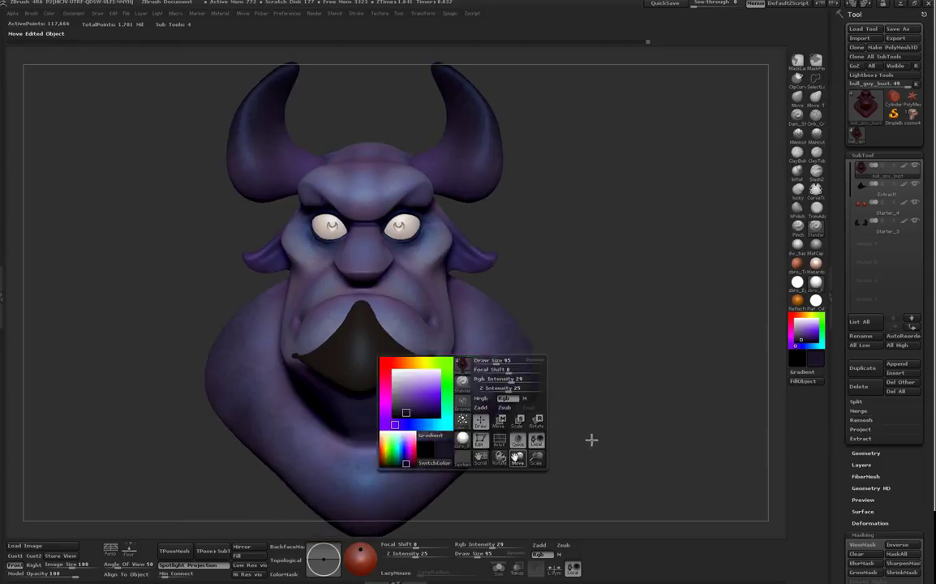
{"action": "left_click_drag", "start_coordinate": [587, 280], "coordinate": [519, 292]}
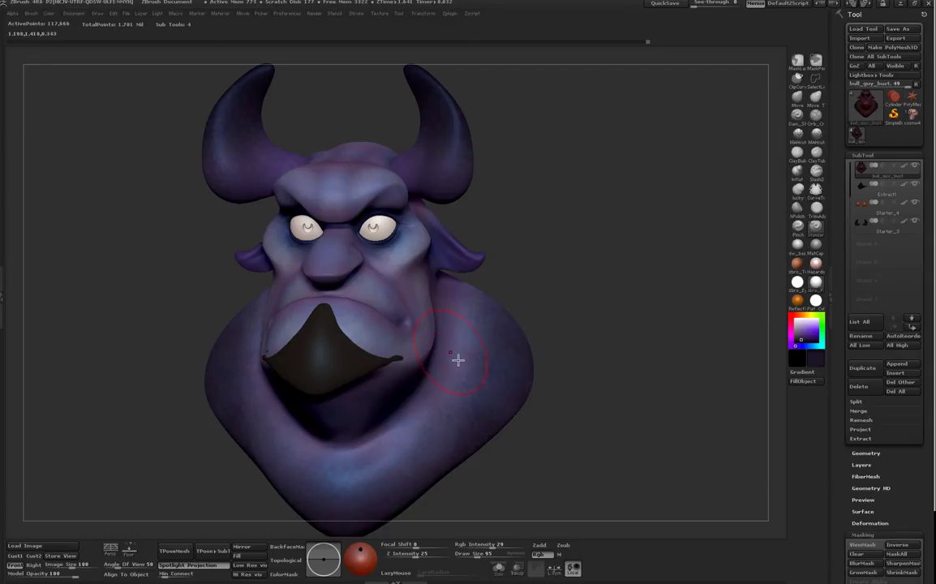
Step: Sample a mid purple from the bust and blend it softly over the chest, shoulders and upper back
{"action": "key", "text": "c"}
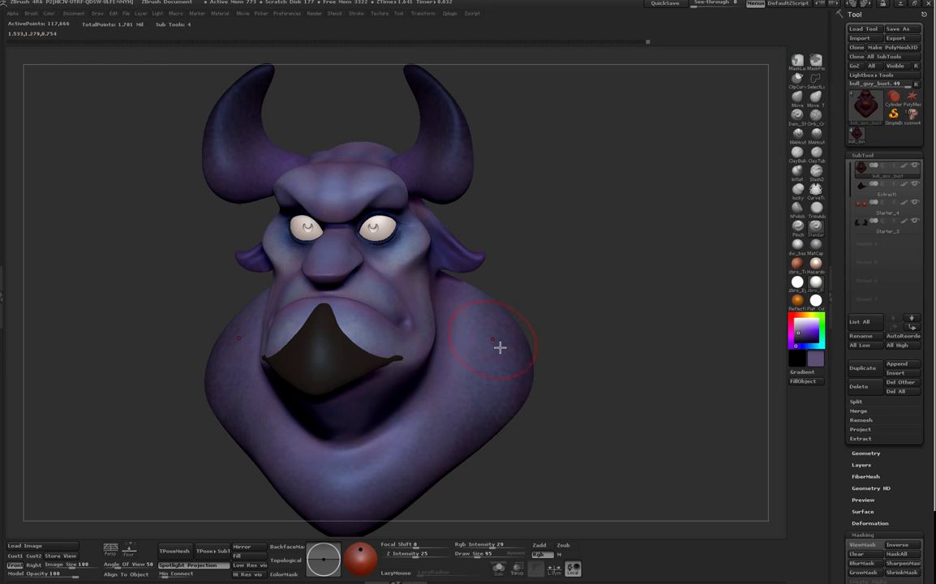
{"action": "mouse_move", "coordinate": [559, 323]}
{"action": "left_mouse_down"}
{"action": "mouse_move", "coordinate": [654, 302]}
{"action": "mouse_move", "coordinate": [625, 293]}
{"action": "left_mouse_up"}
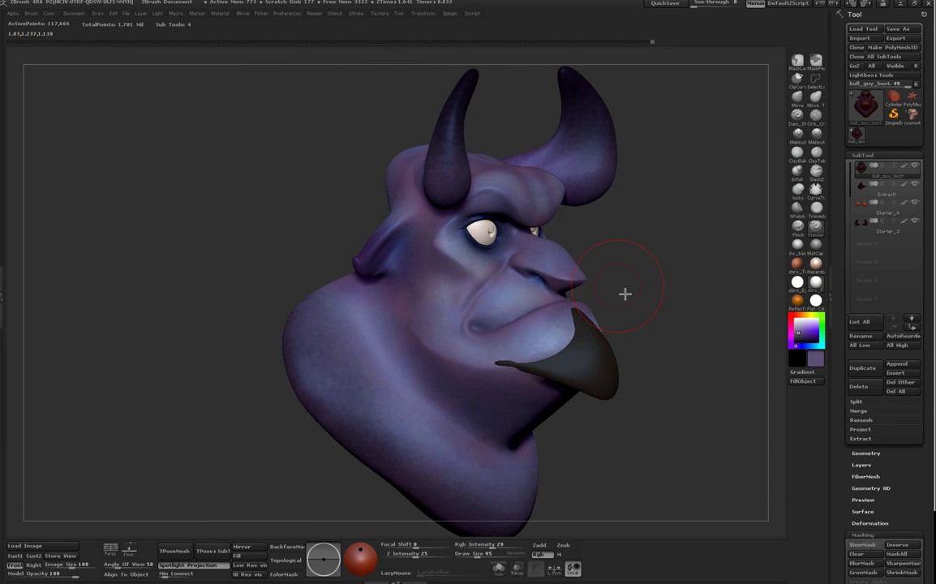
{"action": "left_click_drag", "start_coordinate": [692, 295], "coordinate": [673, 351]}
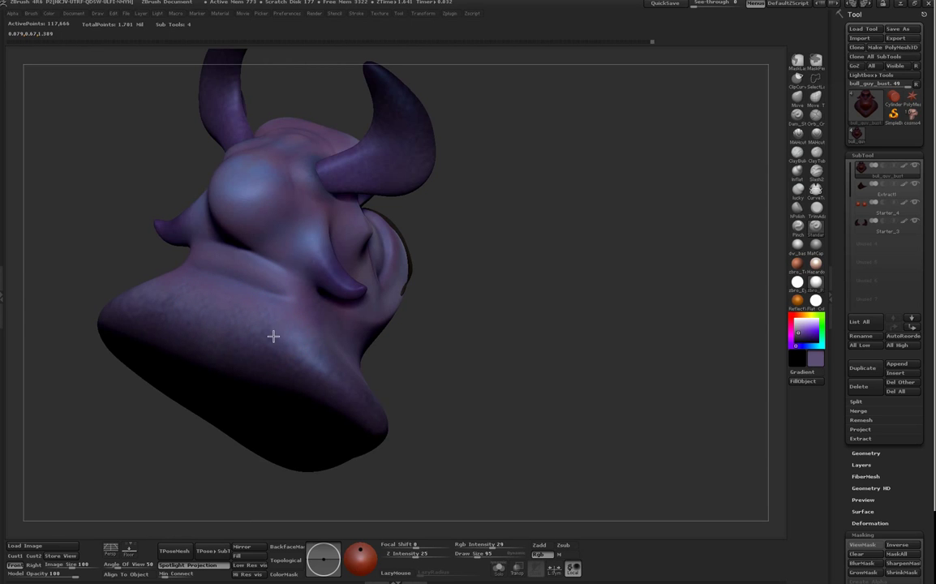
{"action": "mouse_move", "coordinate": [512, 341]}
{"action": "left_mouse_down"}
{"action": "mouse_move", "coordinate": [579, 331]}
{"action": "mouse_move", "coordinate": [579, 318]}
{"action": "mouse_move", "coordinate": [604, 365]}
{"action": "mouse_move", "coordinate": [444, 390]}
{"action": "left_mouse_up"}
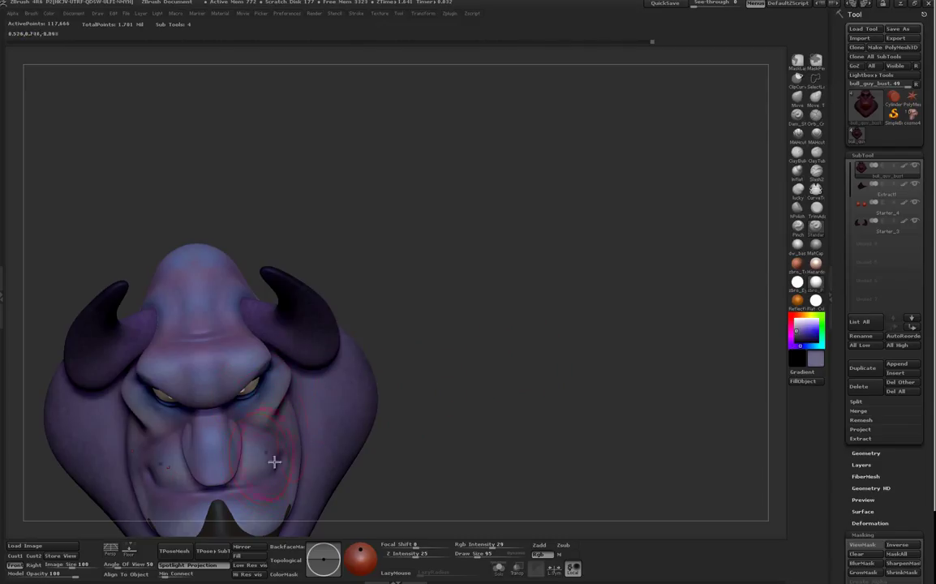
Step: Pick a light beige, set the draw size to 62 and paint a soft highlight on the crown of the head
{"action": "left_click", "coordinate": [805, 314]}
{"action": "left_click", "coordinate": [798, 325]}
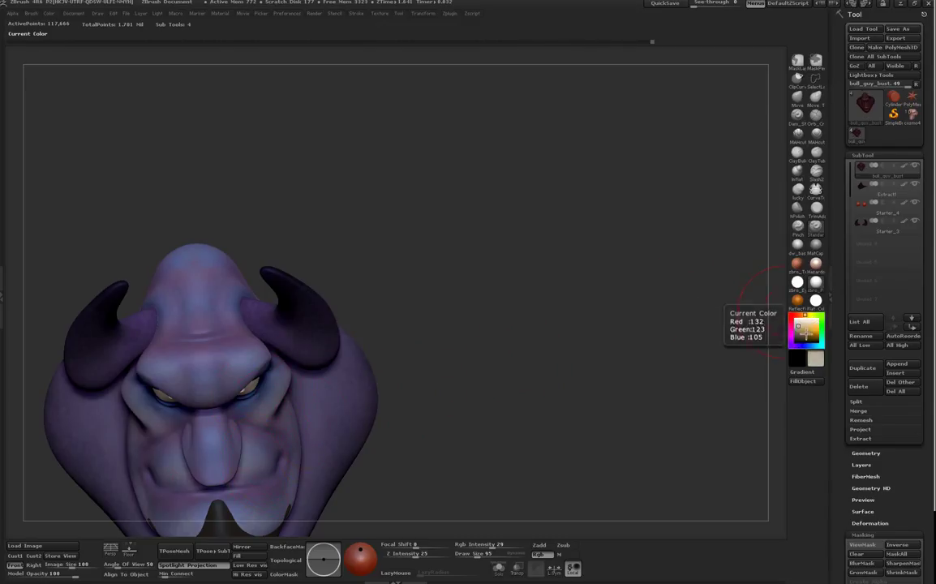
{"action": "right_click_drag", "start_coordinate": [250, 298], "coordinate": [212, 286]}
{"action": "key", "text": "space"}
{"action": "left_click_drag", "start_coordinate": [212, 285], "coordinate": [215, 267]}
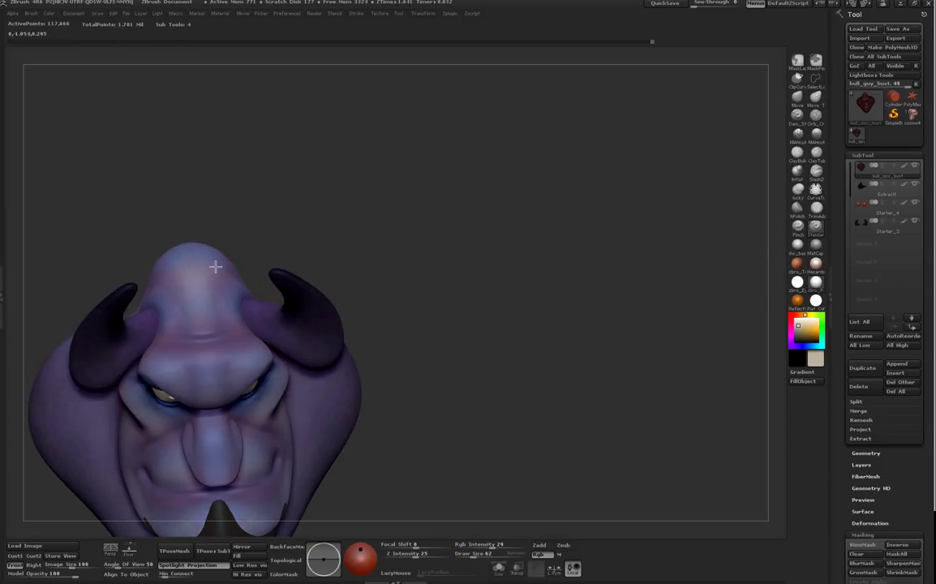
{"action": "left_click_drag", "start_coordinate": [214, 332], "coordinate": [249, 332]}
Step: Sample a very dark purple and shade the skin around the bases of the horns
{"action": "key", "text": "c"}
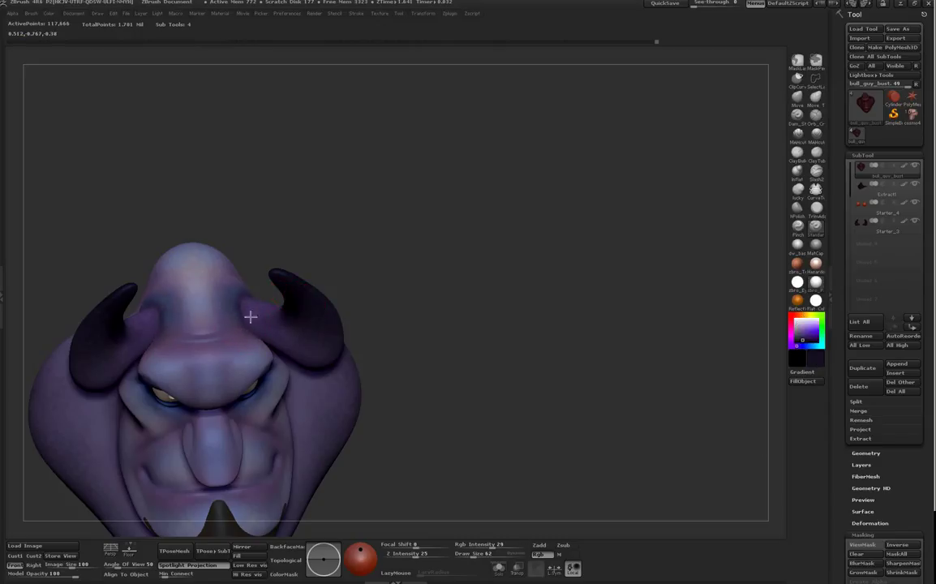
{"action": "left_click_drag", "start_coordinate": [262, 233], "coordinate": [321, 170]}
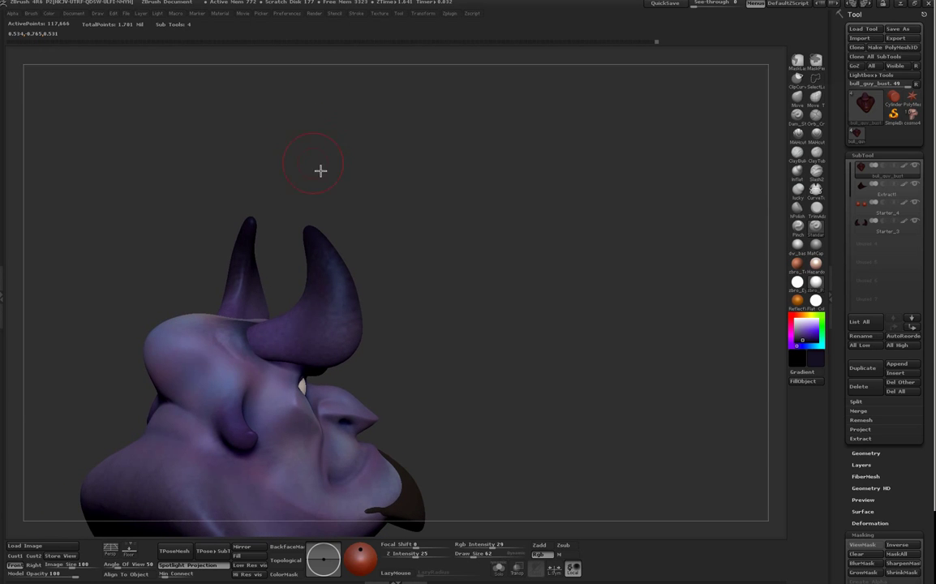
{"action": "left_click_drag", "start_coordinate": [249, 302], "coordinate": [272, 146]}
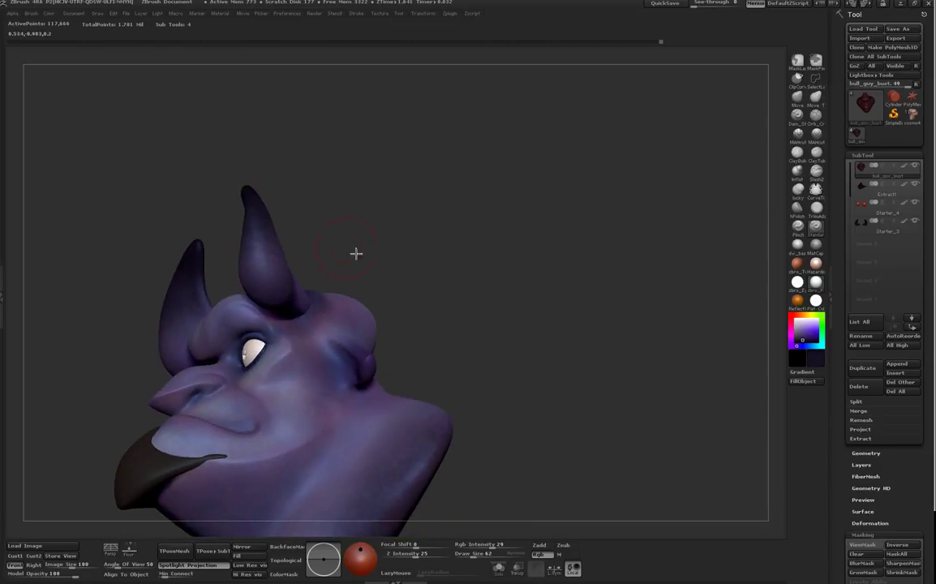
{"action": "left_click_drag", "start_coordinate": [344, 266], "coordinate": [357, 307]}
Step: Sample lighter purples from the skin and blend them over the side and crown of the head
{"action": "key", "text": "c"}
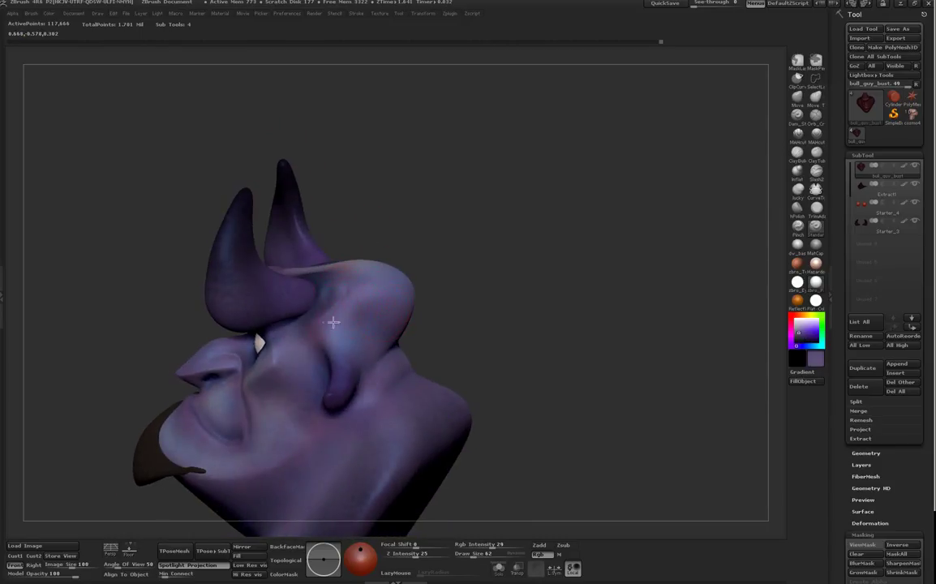
{"action": "mouse_move", "coordinate": [336, 256]}
{"action": "left_mouse_down"}
{"action": "mouse_move", "coordinate": [362, 280]}
{"action": "mouse_move", "coordinate": [382, 120]}
{"action": "mouse_move", "coordinate": [451, 111]}
{"action": "mouse_move", "coordinate": [576, 277]}
{"action": "mouse_move", "coordinate": [735, 372]}
{"action": "mouse_move", "coordinate": [725, 417]}
{"action": "left_mouse_up"}
{"action": "mouse_move", "coordinate": [659, 438]}
{"action": "left_mouse_down"}
{"action": "mouse_move", "coordinate": [683, 445]}
{"action": "mouse_move", "coordinate": [652, 454]}
{"action": "mouse_move", "coordinate": [642, 426]}
{"action": "left_mouse_up"}
{"action": "key", "text": "space"}
{"action": "left_click_drag", "start_coordinate": [666, 532], "coordinate": [631, 338]}
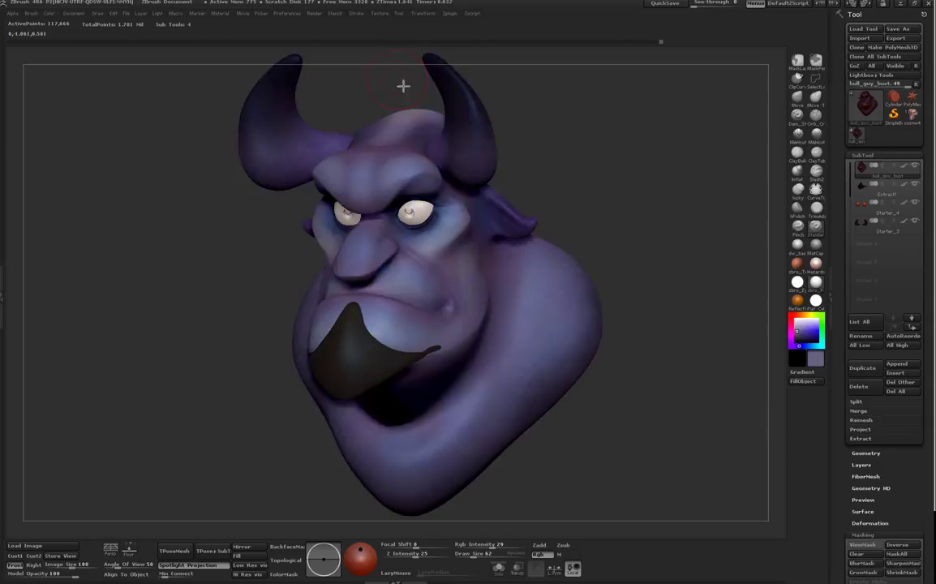
{"action": "left_click_drag", "start_coordinate": [404, 85], "coordinate": [424, 115]}
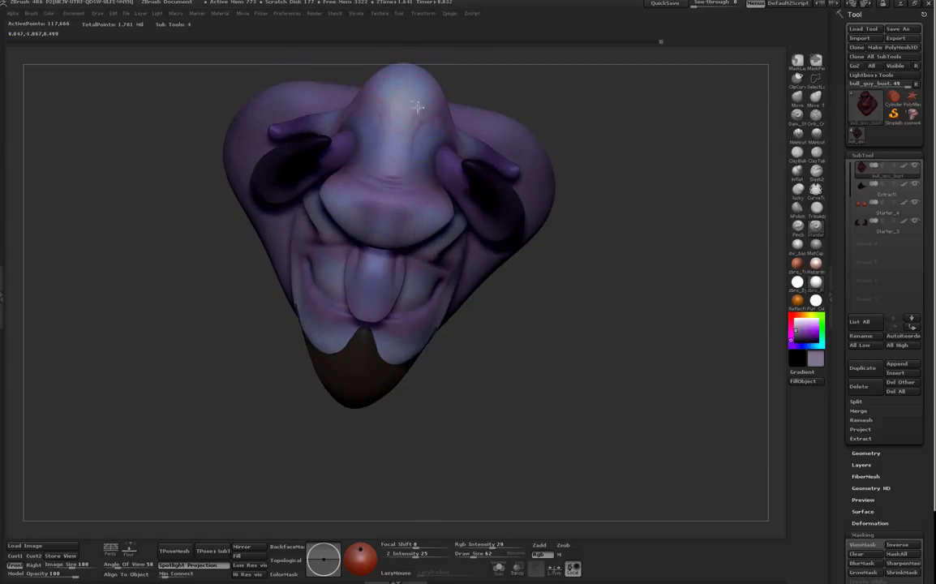
Step: Paint dark stripes on the top of the head with a brush size of 23 and a dark colour sampled from the model
{"action": "left_click_drag", "start_coordinate": [437, 138], "coordinate": [442, 142]}
{"action": "key", "text": "space"}
{"action": "left_click", "coordinate": [435, 139]}
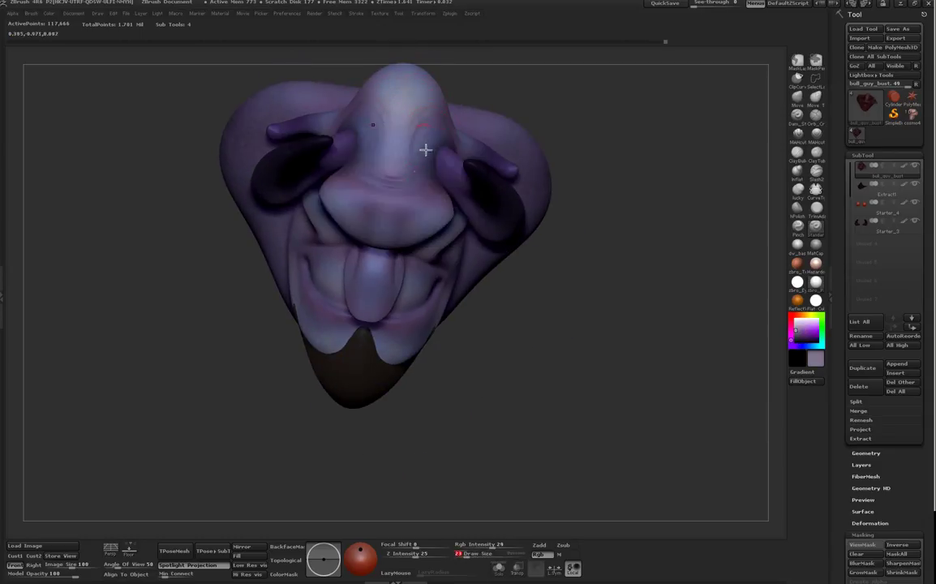
{"action": "key", "text": "c"}
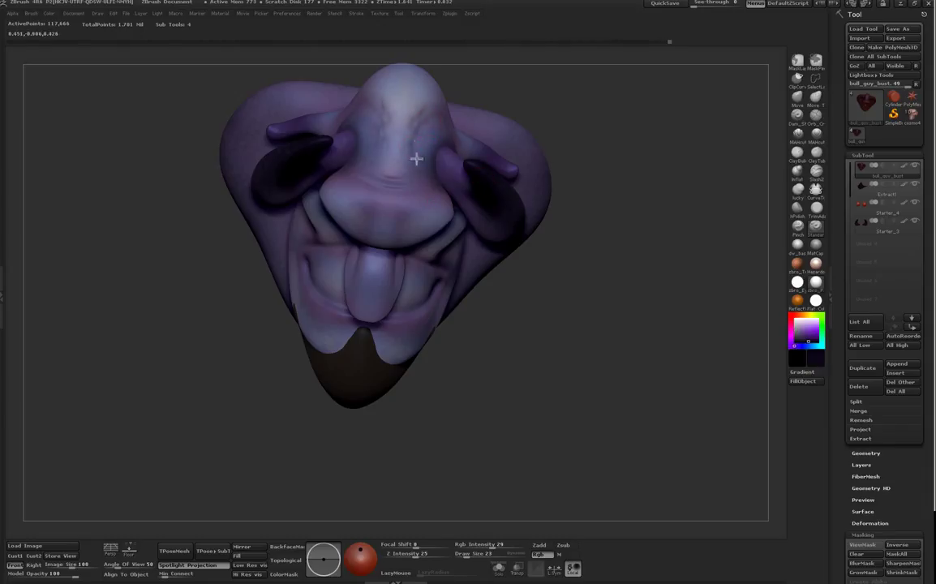
{"action": "mouse_move", "coordinate": [416, 150]}
{"action": "left_mouse_down"}
{"action": "mouse_move", "coordinate": [502, 64]}
{"action": "mouse_move", "coordinate": [487, 73]}
{"action": "mouse_move", "coordinate": [502, 82]}
{"action": "mouse_move", "coordinate": [452, 127]}
{"action": "left_mouse_up"}
Step: Continue the dark markings along the top of the head and set the brush draw size to 36
{"action": "left_click_drag", "start_coordinate": [535, 102], "coordinate": [621, 159]}
{"action": "left_click_drag", "start_coordinate": [440, 97], "coordinate": [448, 143]}
{"action": "key", "text": "space"}
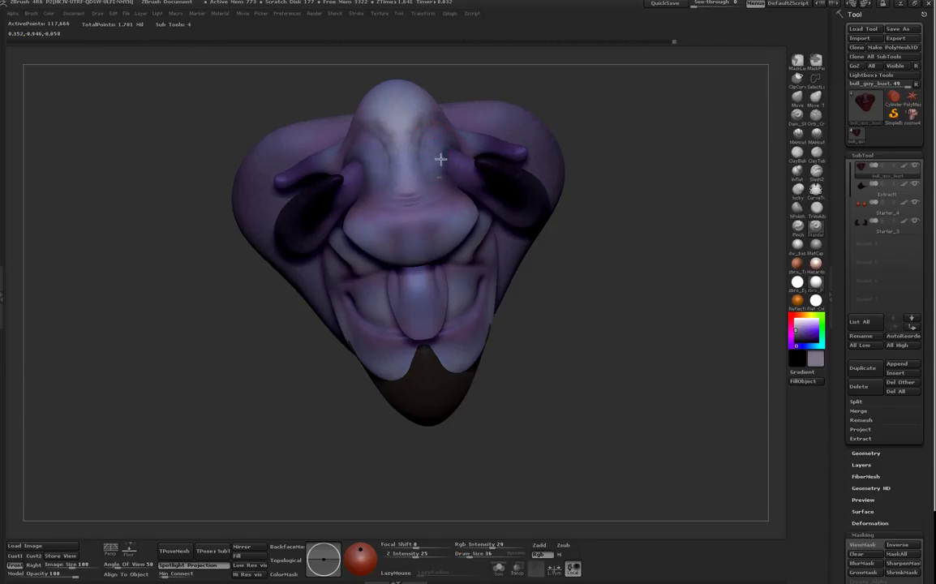
Step: Blend purple tones sampled from the model into the crown and the side of the head near the ear
{"action": "mouse_move", "coordinate": [479, 91]}
{"action": "left_mouse_down"}
{"action": "mouse_move", "coordinate": [493, 81]}
{"action": "mouse_move", "coordinate": [453, 73]}
{"action": "left_mouse_up"}
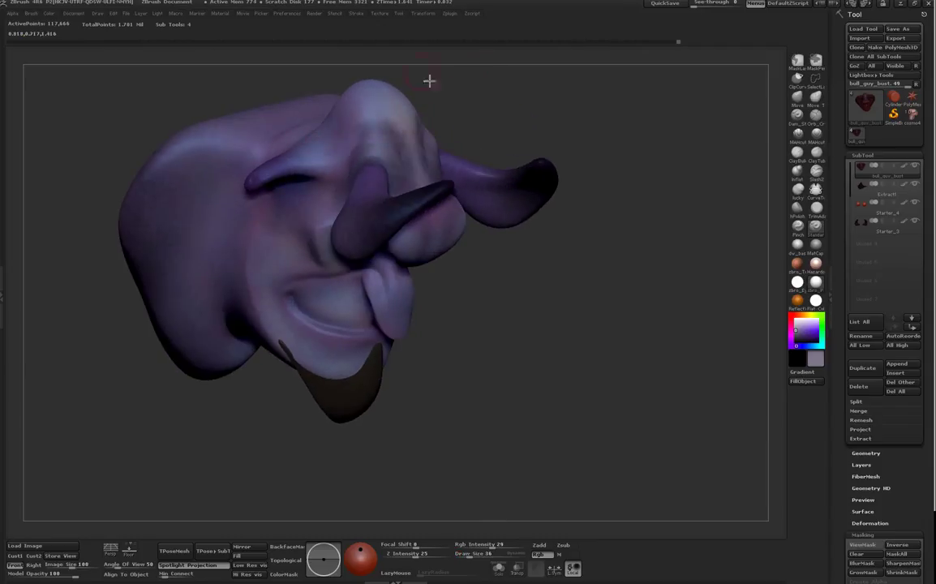
{"action": "key", "text": "c"}
{"action": "left_click_drag", "start_coordinate": [277, 229], "coordinate": [257, 230]}
{"action": "key", "text": "c"}
{"action": "key", "text": "c"}
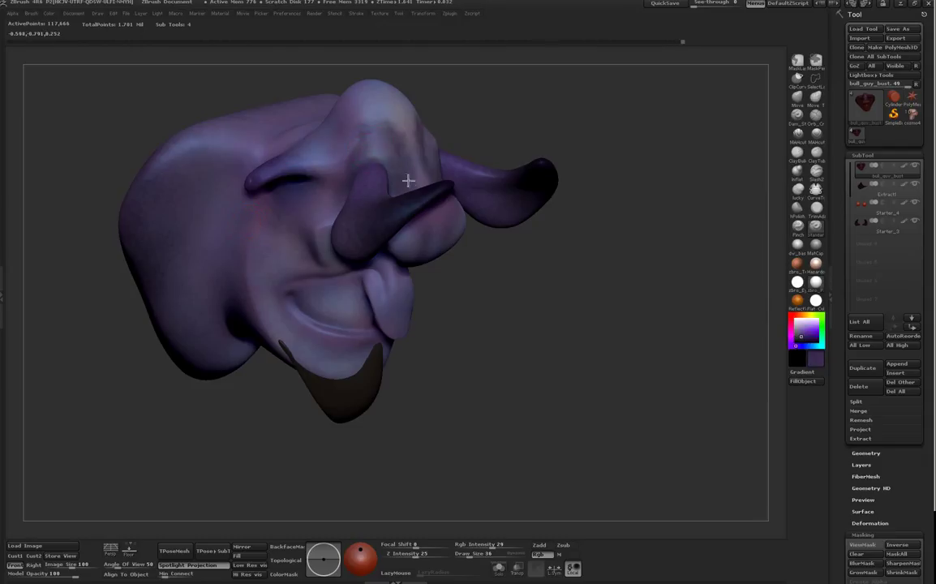
{"action": "left_click_drag", "start_coordinate": [418, 102], "coordinate": [445, 81]}
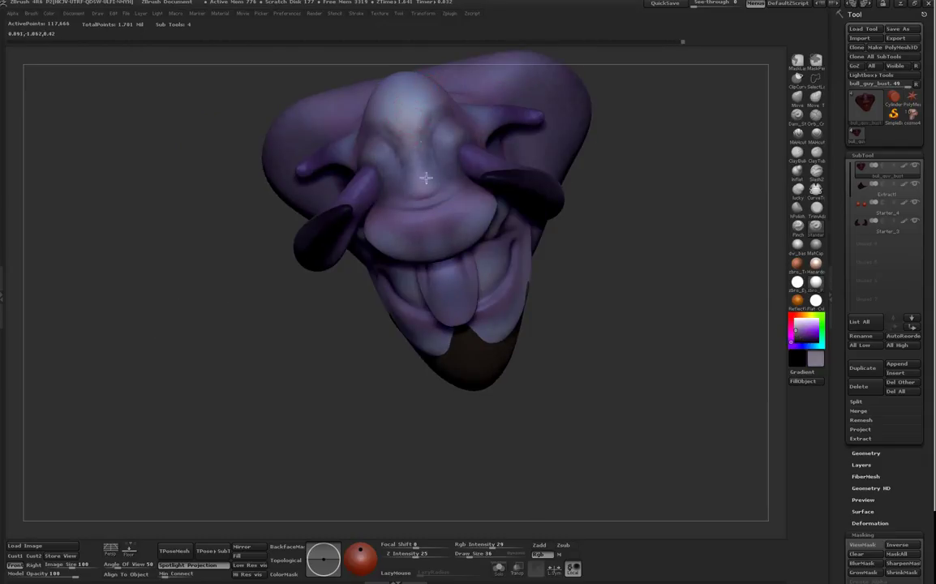
Step: Make the eyes subtool Starter_4 active and bring the whole bust into front view
{"action": "mouse_move", "coordinate": [543, 185]}
{"action": "left_mouse_down"}
{"action": "mouse_move", "coordinate": [635, 303]}
{"action": "mouse_move", "coordinate": [660, 374]}
{"action": "mouse_move", "coordinate": [655, 418]}
{"action": "mouse_move", "coordinate": [670, 437]}
{"action": "mouse_move", "coordinate": [660, 465]}
{"action": "left_mouse_up"}
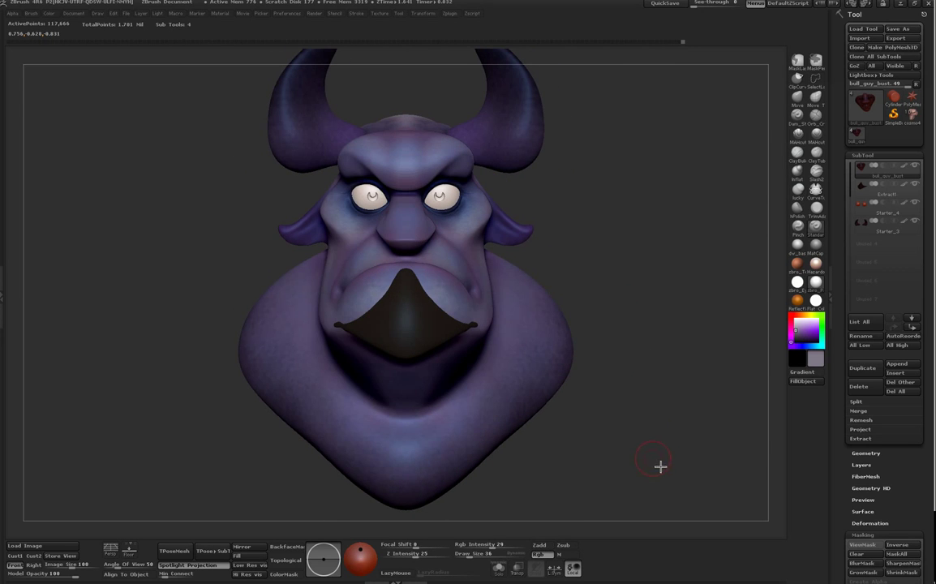
{"action": "left_click", "coordinate": [456, 208], "text": "alt"}
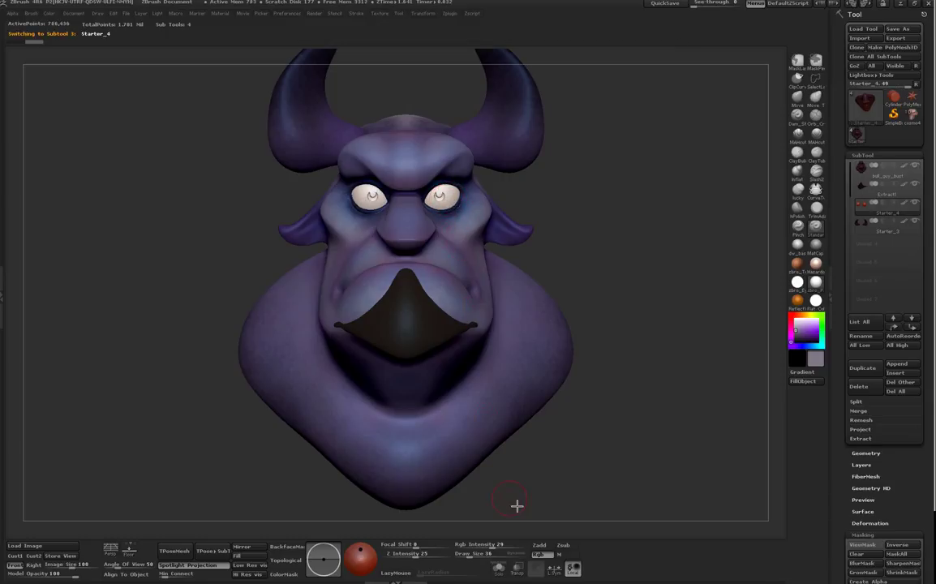
{"action": "key", "text": "space"}
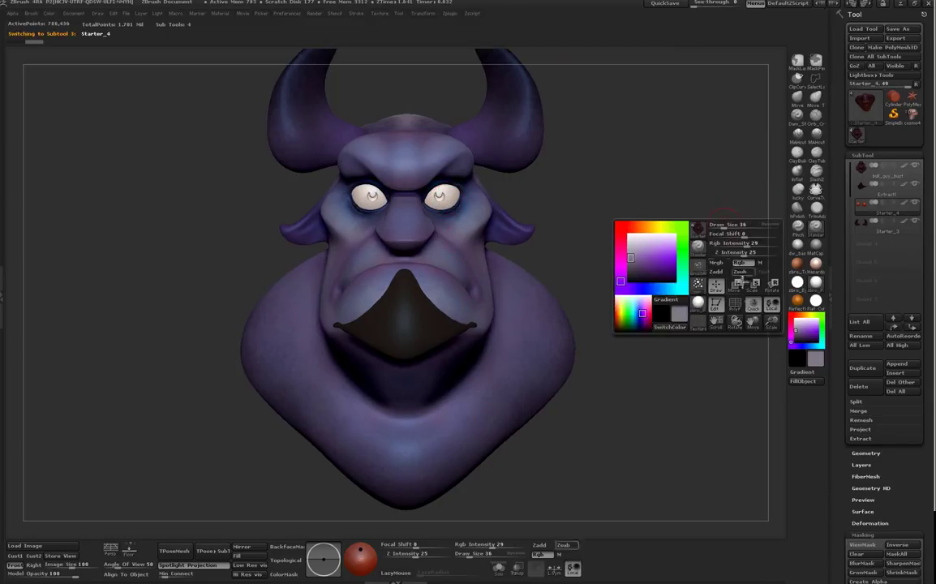
{"action": "left_click_drag", "start_coordinate": [772, 324], "coordinate": [179, 335]}
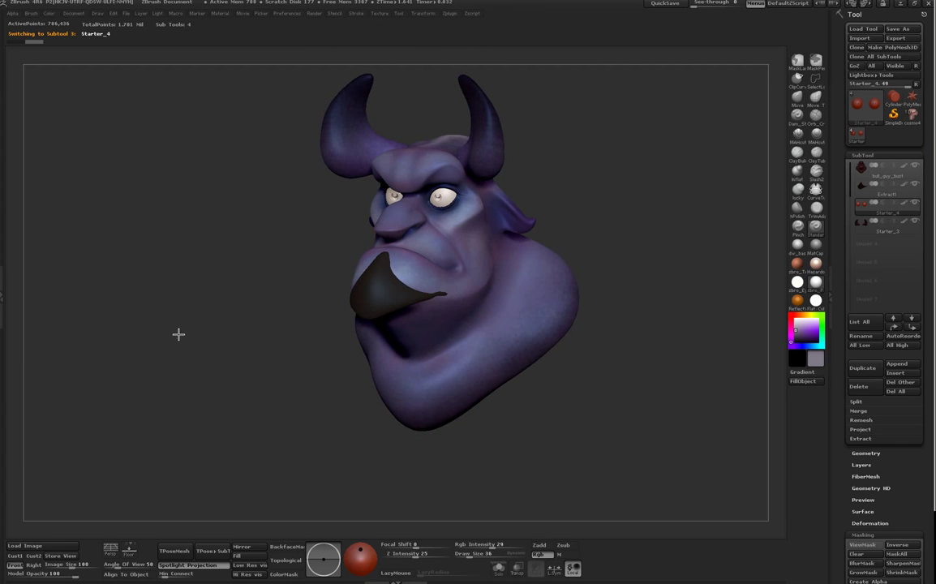
{"action": "key", "text": "space"}
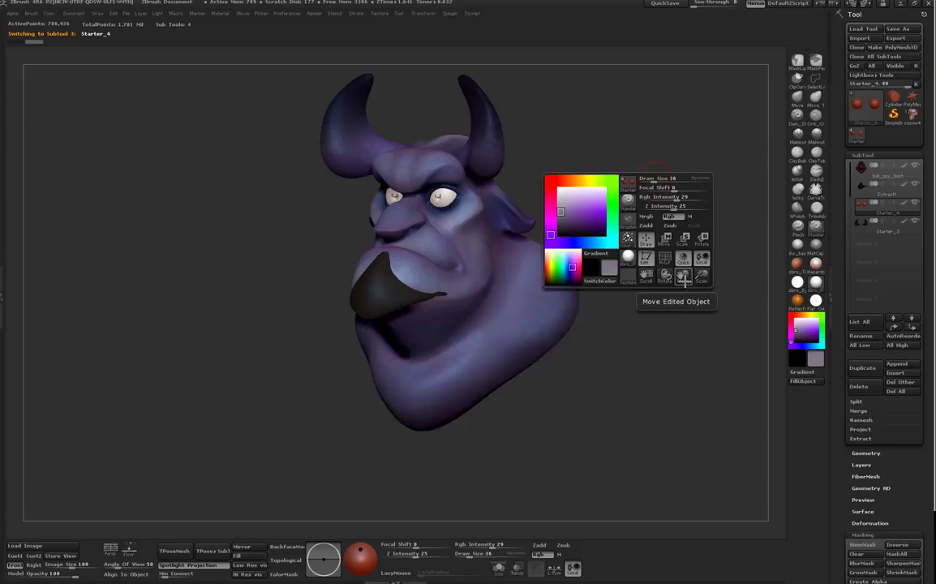
{"action": "left_click_drag", "start_coordinate": [683, 276], "coordinate": [690, 313]}
{"action": "left_click_drag", "start_coordinate": [663, 393], "coordinate": [599, 367], "text": "shift"}
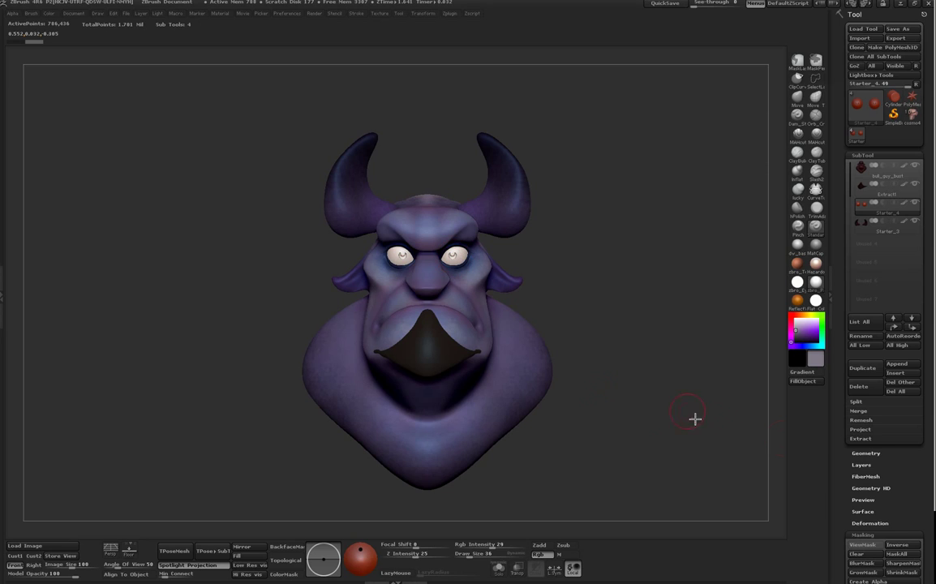
Step: Switch the eyes repeatedly between the carved-pupil shape and their stored morph target, leaving the plain spheres active
{"action": "left_click_drag", "start_coordinate": [843, 480], "coordinate": [841, 365]}
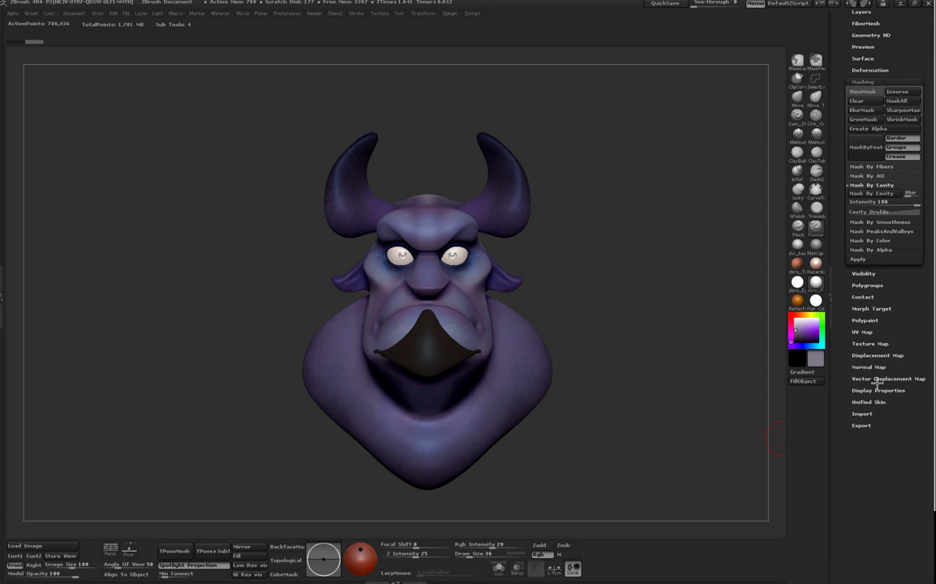
{"action": "left_click", "coordinate": [871, 310]}
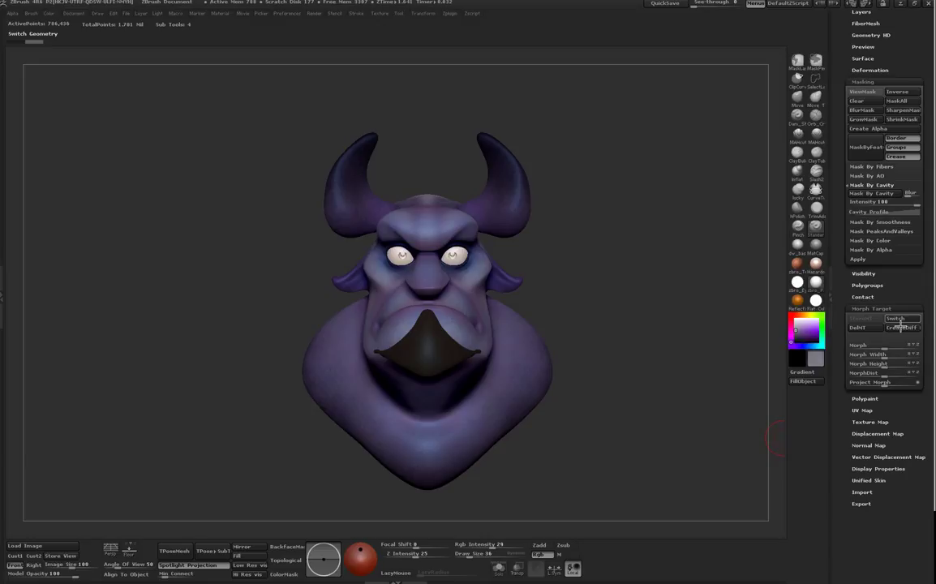
{"action": "left_click", "coordinate": [897, 319]}
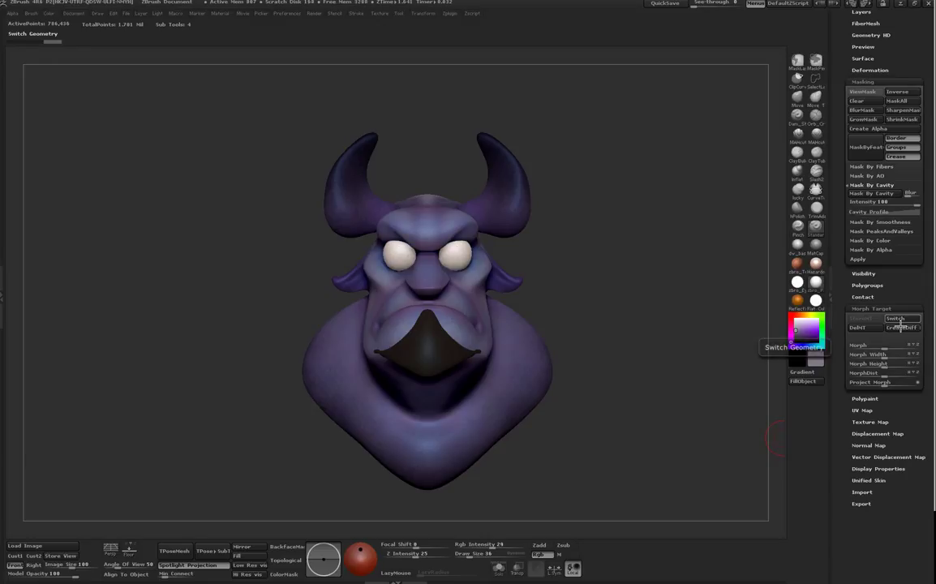
{"action": "left_click", "coordinate": [897, 320]}
{"action": "left_click", "coordinate": [897, 319]}
{"action": "left_click", "coordinate": [898, 319]}
Step: Try to move the plain eyeballs back into the head from a side view with a horizontal Transpose line
{"action": "left_click_drag", "start_coordinate": [708, 327], "coordinate": [654, 299]}
{"action": "key", "text": "w"}
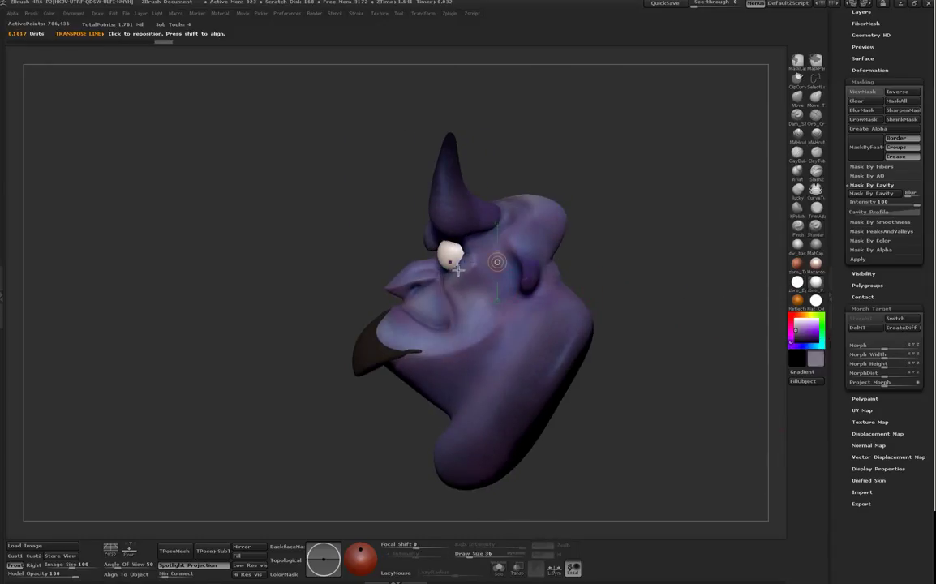
{"action": "left_click_drag", "start_coordinate": [447, 256], "coordinate": [641, 256]}
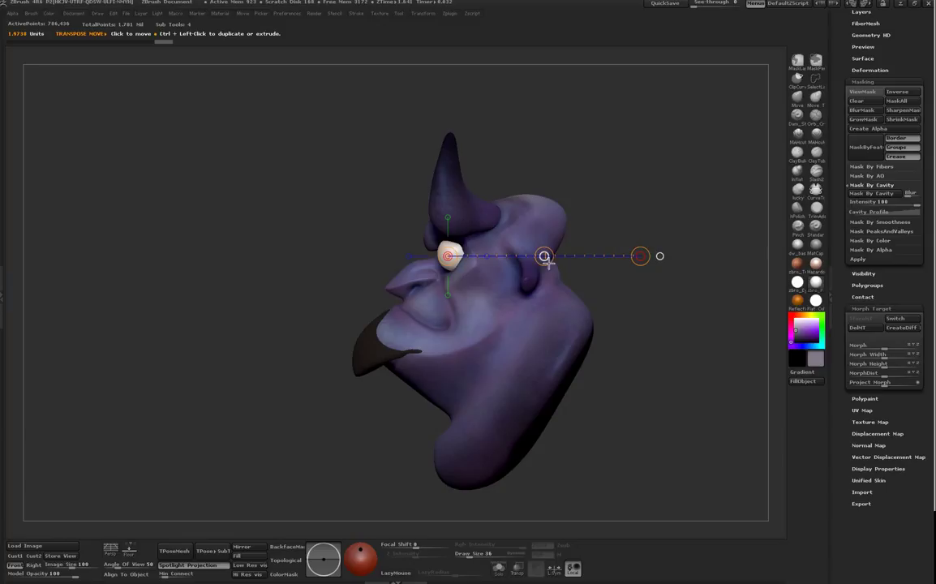
{"action": "left_click_drag", "start_coordinate": [552, 266], "coordinate": [564, 271]}
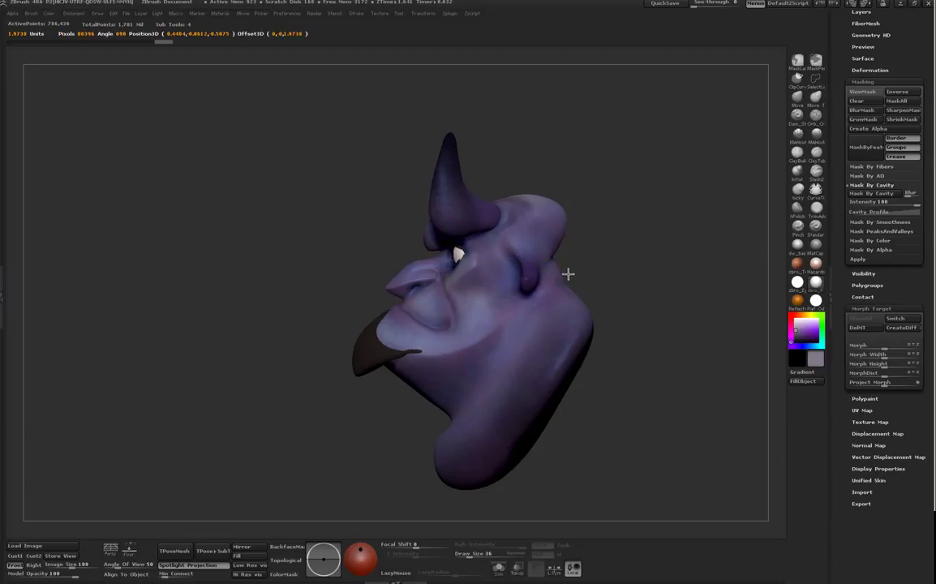
{"action": "left_click_drag", "start_coordinate": [571, 276], "coordinate": [596, 318]}
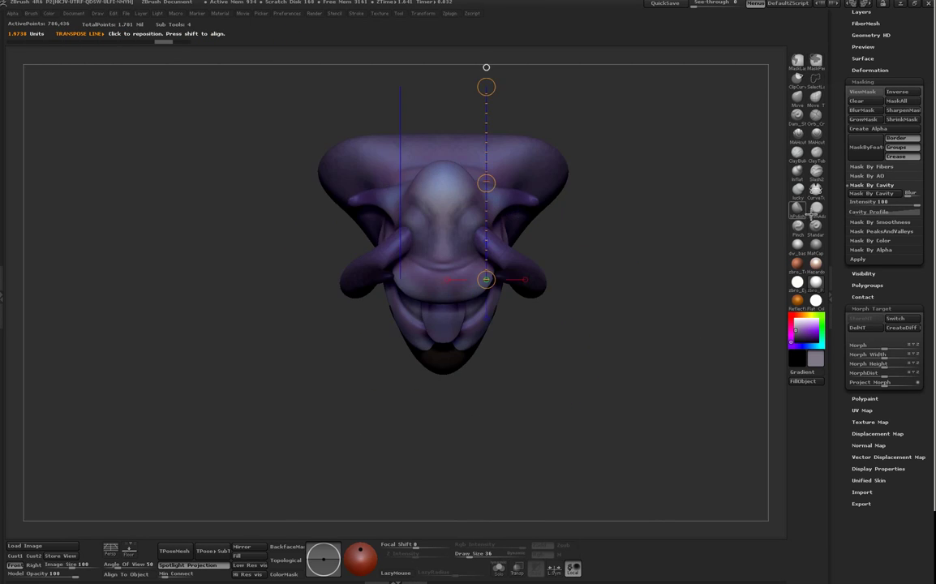
Step: Switch the eyes' morph target back to the shape with carved pupils
{"action": "left_click_drag", "start_coordinate": [854, 121], "coordinate": [872, 274]}
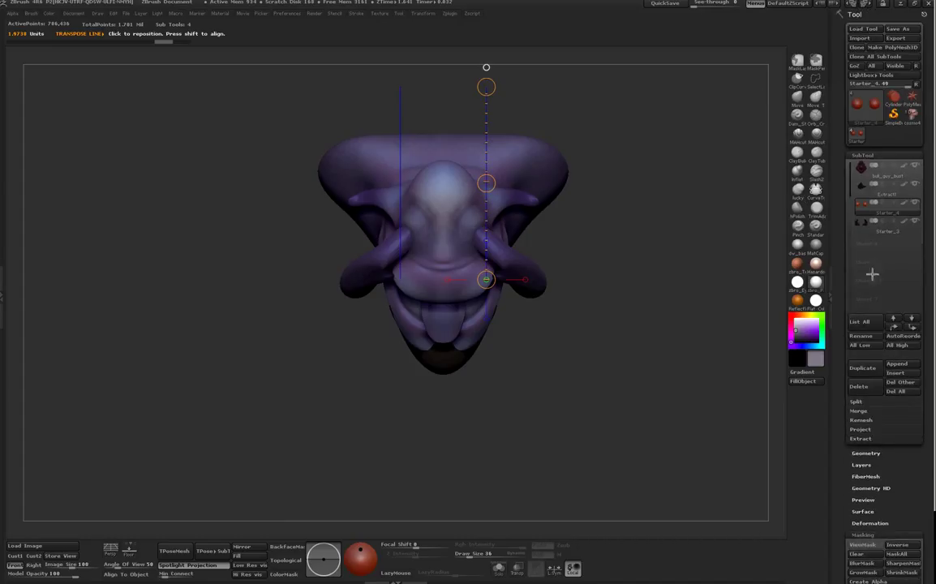
{"action": "left_click_drag", "start_coordinate": [664, 325], "coordinate": [721, 249]}
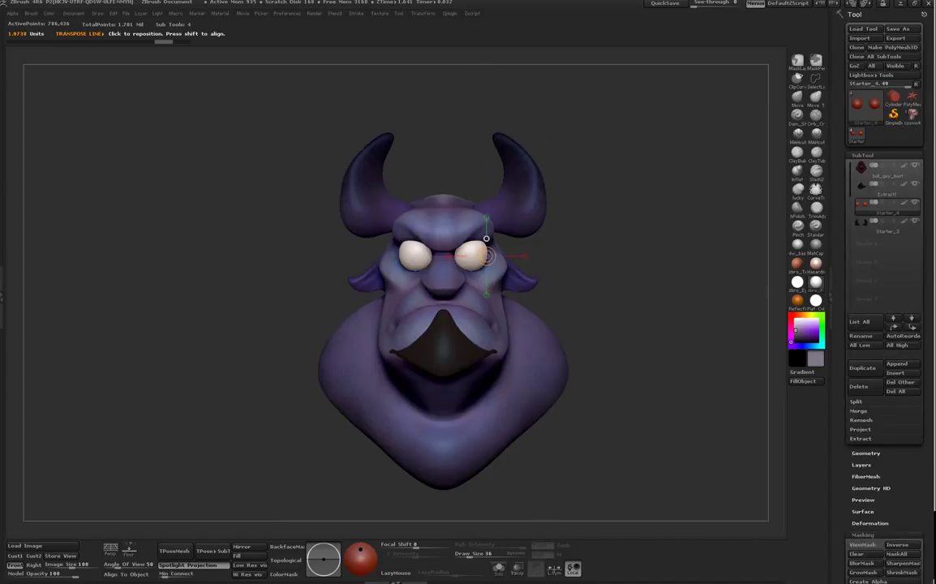
{"action": "scroll", "coordinate": [851, 405], "scroll_direction": "down", "scroll_amount": 10}
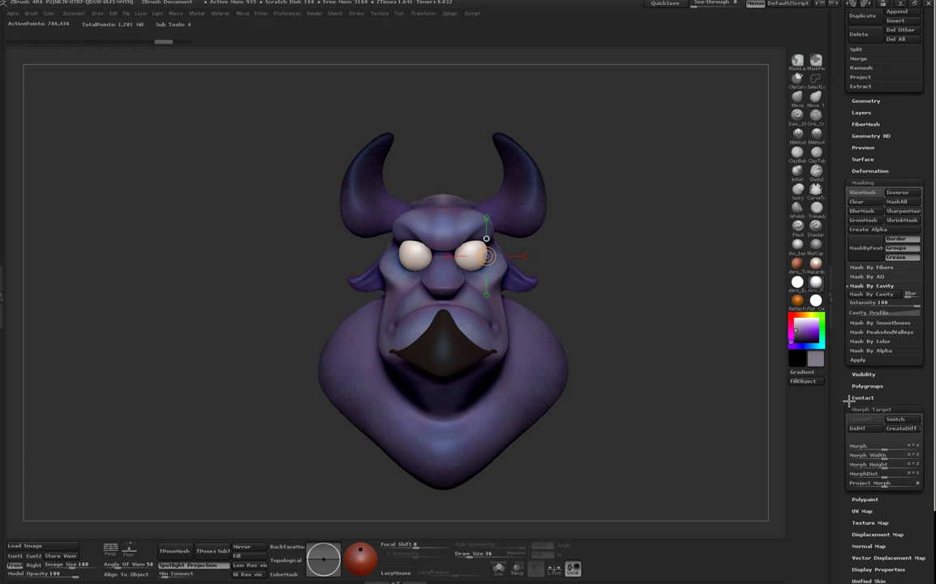
{"action": "left_click", "coordinate": [899, 422]}
Step: Return to Draw mode and compare the carved eyes with the morph target spheres up close, ending on the carved shape
{"action": "left_click_drag", "start_coordinate": [747, 413], "coordinate": [614, 336]}
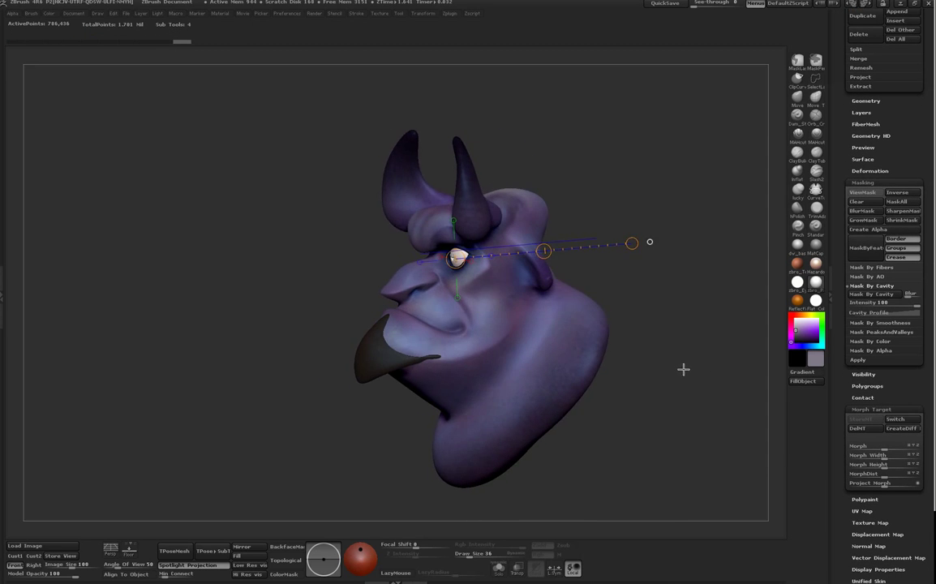
{"action": "left_click_drag", "start_coordinate": [684, 369], "coordinate": [710, 325], "text": "shift"}
{"action": "key", "text": "space"}
{"action": "left_click_drag", "start_coordinate": [750, 414], "coordinate": [755, 479]}
{"action": "left_click_drag", "start_coordinate": [285, 253], "coordinate": [319, 254]}
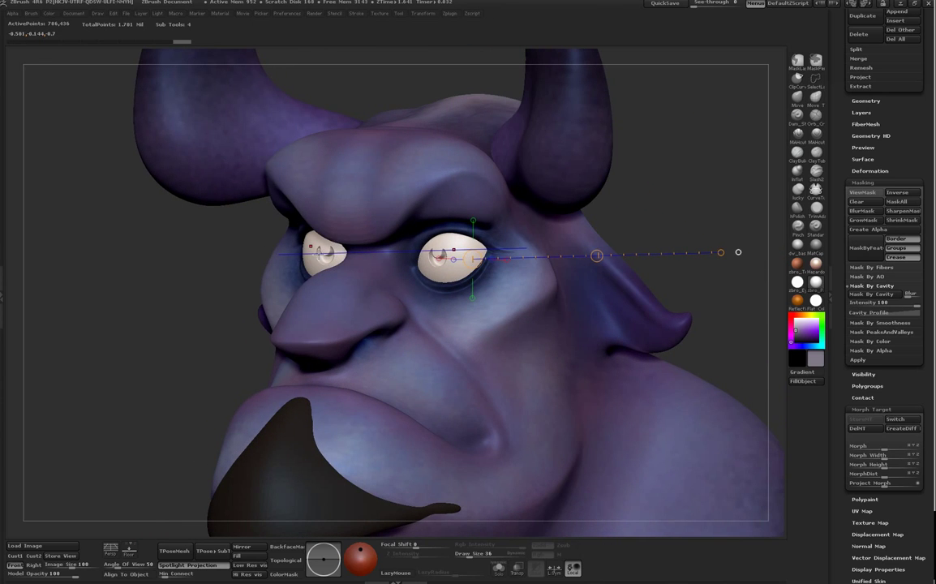
{"action": "key", "text": "q"}
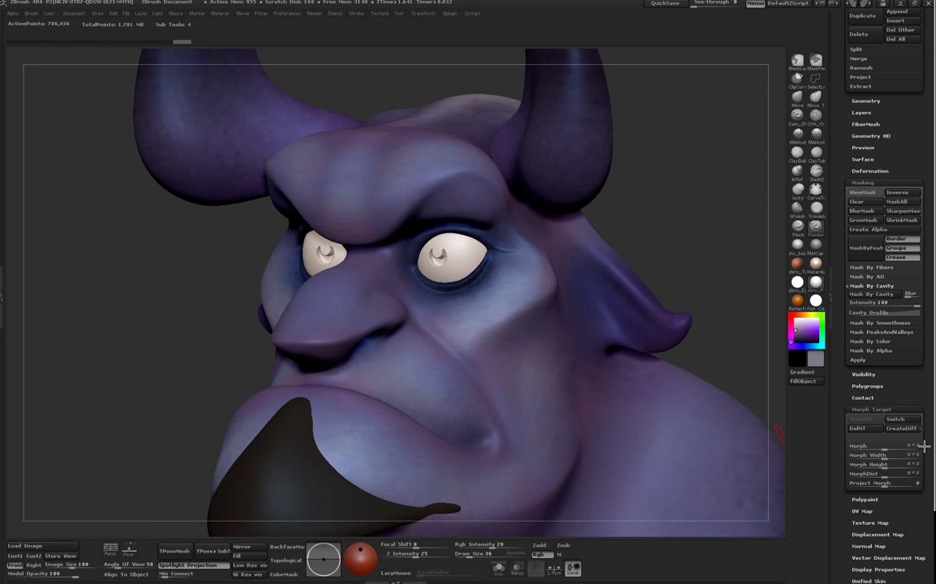
{"action": "left_click", "coordinate": [909, 421]}
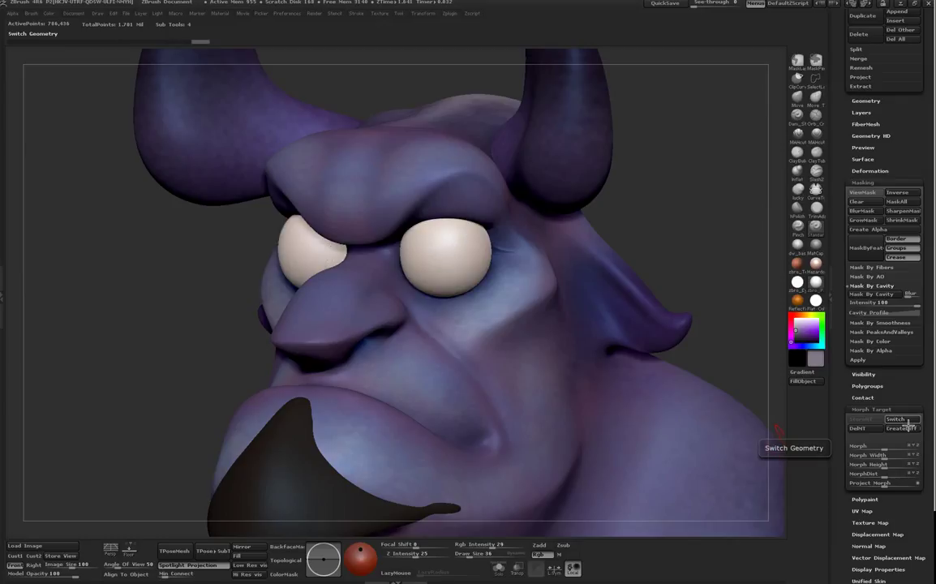
{"action": "left_click", "coordinate": [909, 421]}
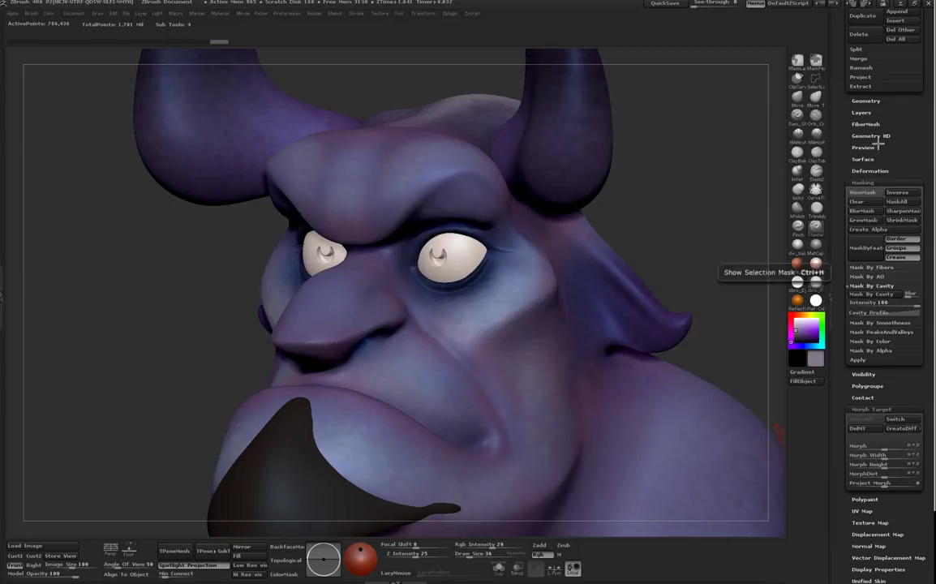
Step: Show only the eyes subtool Starter_4 and duplicate it
{"action": "left_click_drag", "start_coordinate": [853, 126], "coordinate": [853, 289]}
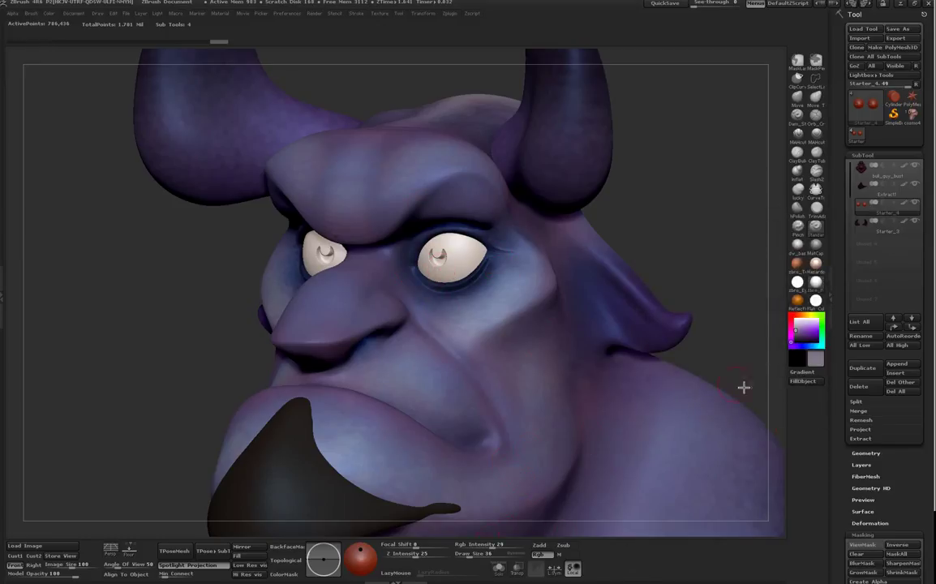
{"action": "left_click", "coordinate": [915, 204]}
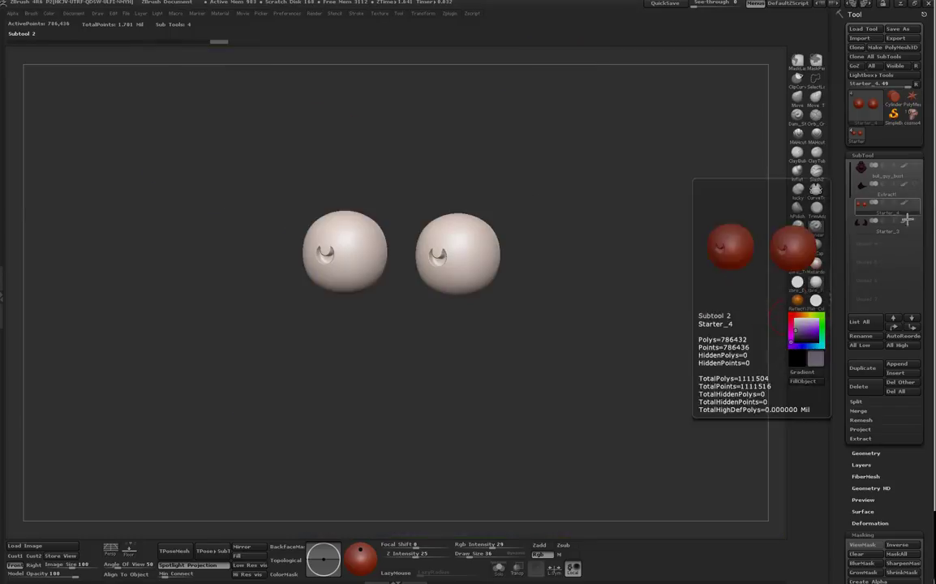
{"action": "left_click", "coordinate": [865, 369]}
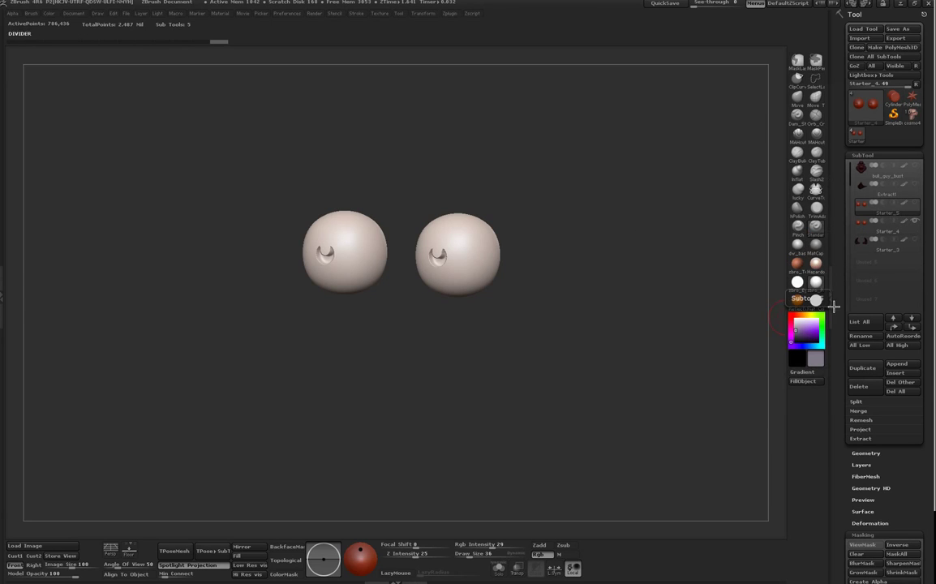
Step: Turn on transparent display to see the overlapping eye subtools from the side
{"action": "left_click_drag", "start_coordinate": [847, 342], "coordinate": [848, 274]}
{"action": "scroll", "coordinate": [848, 274], "scroll_direction": "down", "scroll_amount": 7}
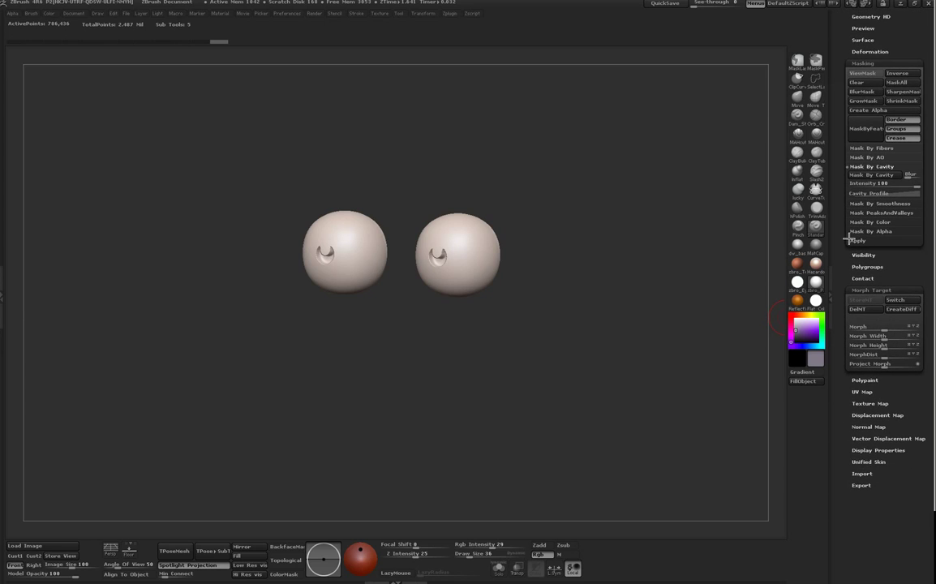
{"action": "scroll", "coordinate": [849, 239], "scroll_direction": "up", "scroll_amount": 10}
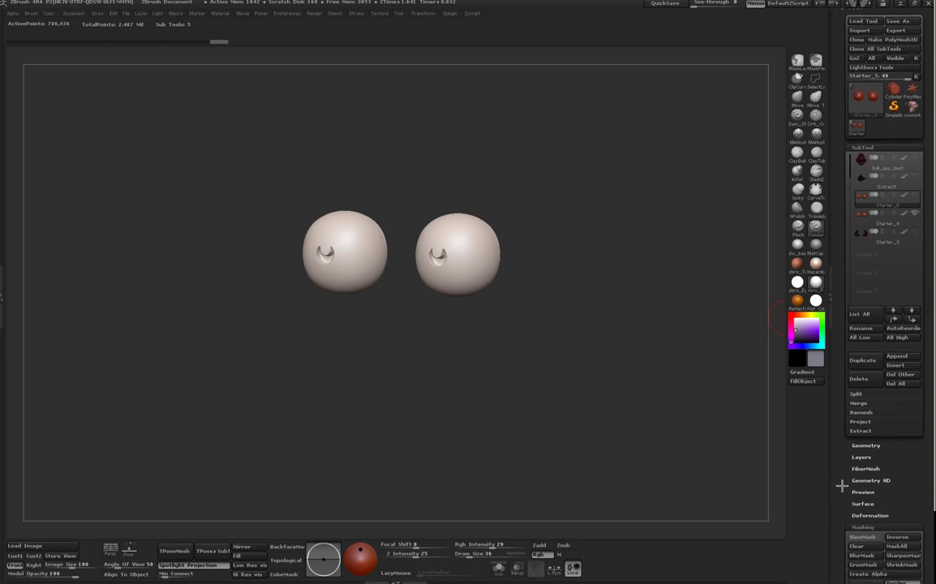
{"action": "scroll", "coordinate": [848, 381], "scroll_direction": "down", "scroll_amount": 9}
{"action": "mouse_move", "coordinate": [806, 378]}
{"action": "left_mouse_down"}
{"action": "mouse_move", "coordinate": [631, 384]}
{"action": "mouse_move", "coordinate": [623, 374]}
{"action": "left_mouse_up"}
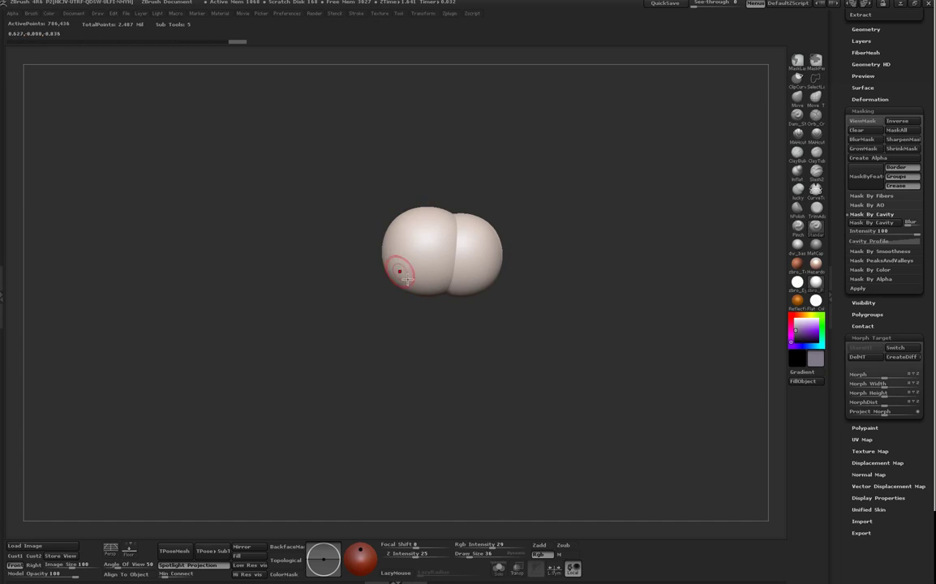
{"action": "left_click", "coordinate": [517, 568]}
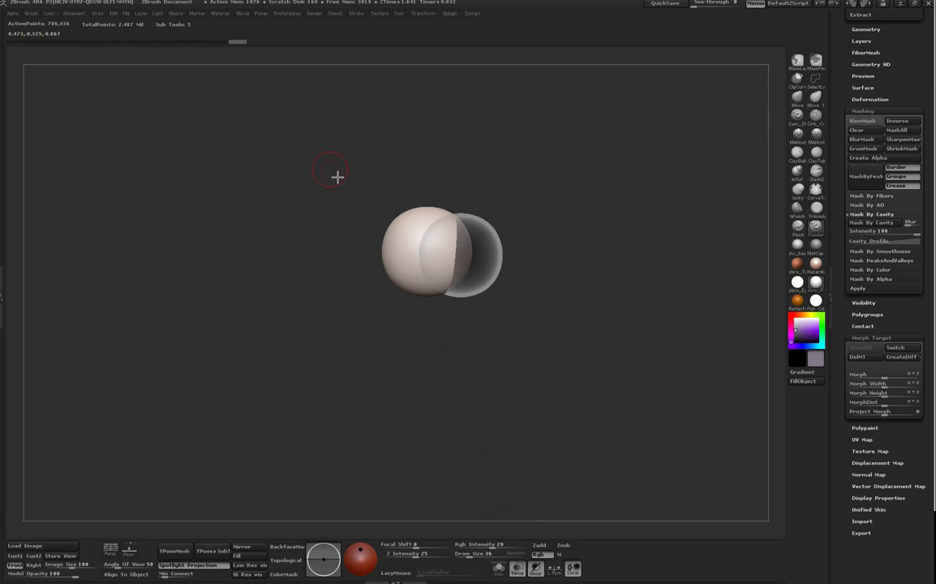
Step: Restore the standard user interface layout
{"action": "left_click", "coordinate": [288, 14]}
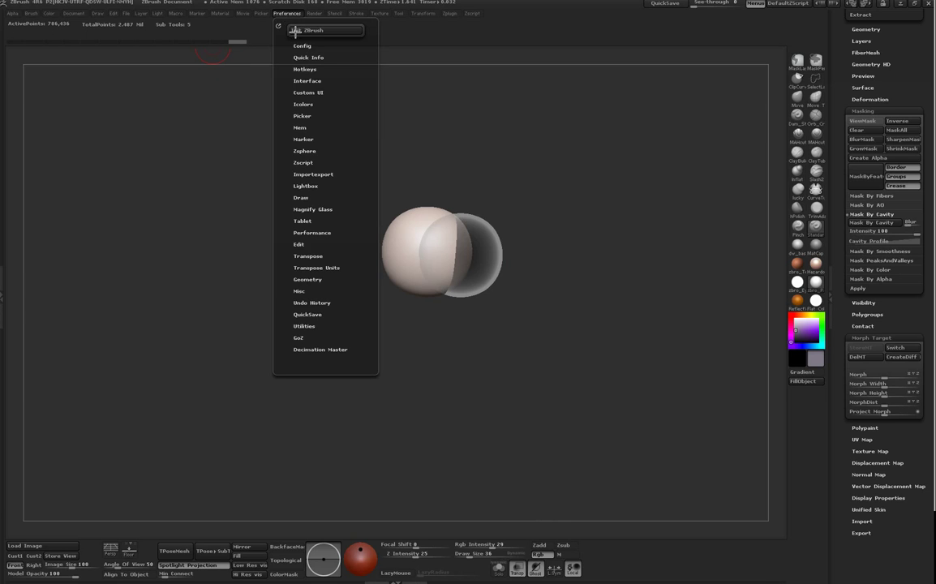
{"action": "left_click", "coordinate": [305, 47]}
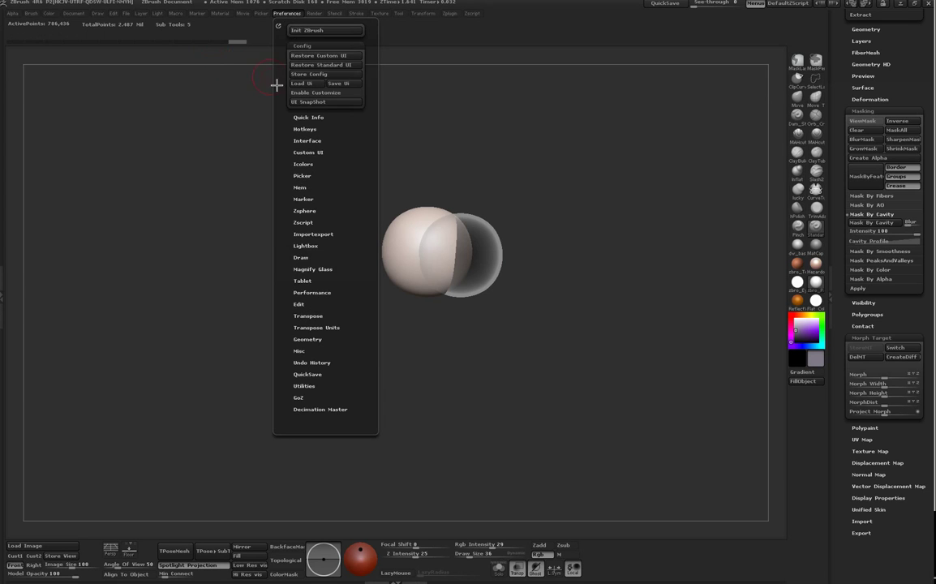
{"action": "left_click", "coordinate": [322, 67]}
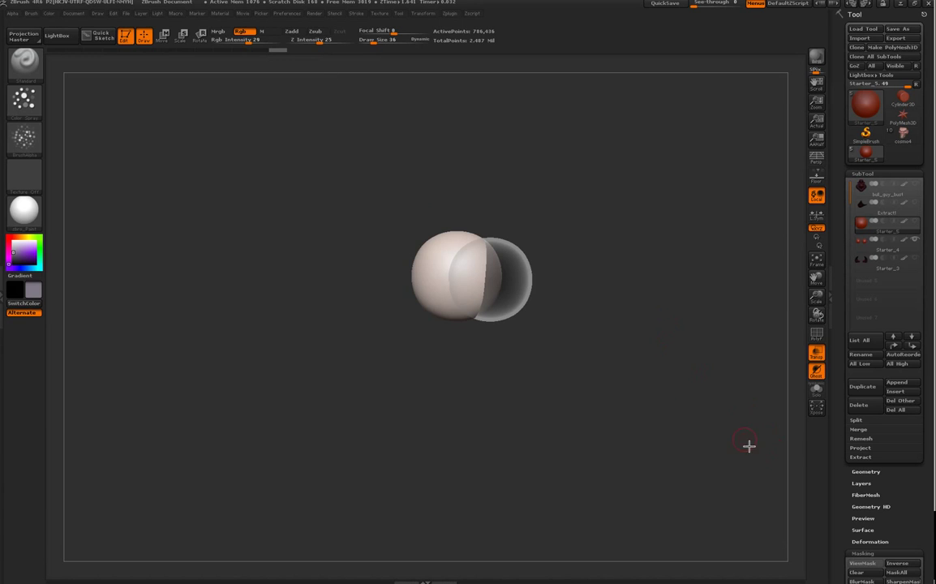
{"action": "left_click", "coordinate": [821, 374]}
{"action": "left_click", "coordinate": [820, 372]}
Step: Move the duplicated eyeballs Starter_5 along the depth axis until they overlap the Starter_4 eyes in side view
{"action": "key", "text": "e"}
{"action": "left_click_drag", "start_coordinate": [459, 282], "coordinate": [705, 283]}
{"action": "left_click_drag", "start_coordinate": [581, 284], "coordinate": [584, 285]}
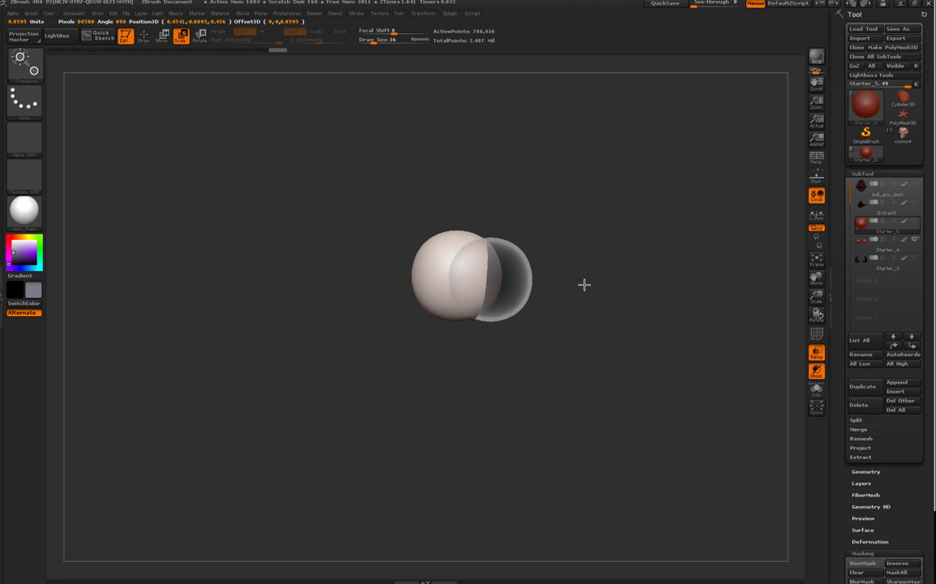
{"action": "key", "text": "w"}
{"action": "left_click_drag", "start_coordinate": [580, 283], "coordinate": [604, 287]}
{"action": "left_click_drag", "start_coordinate": [611, 288], "coordinate": [612, 287]}
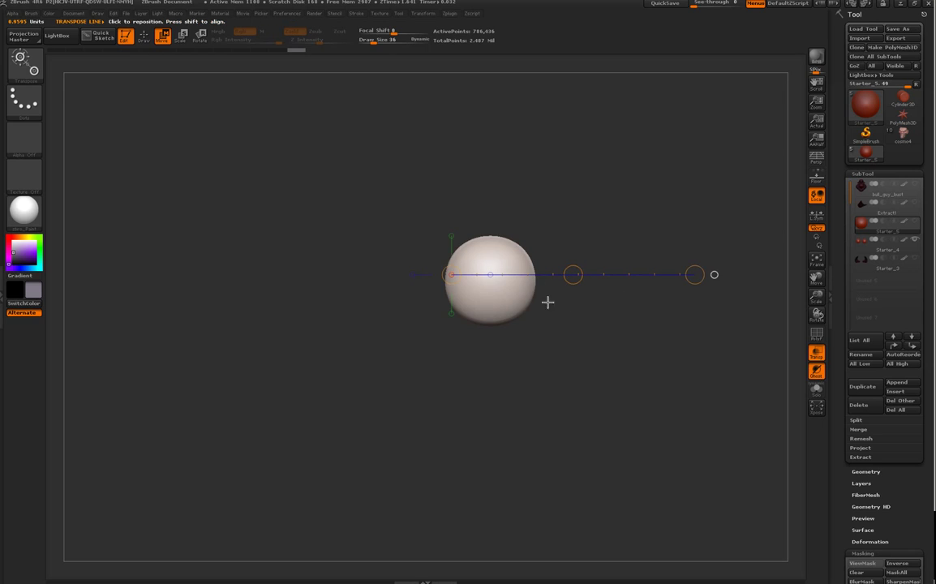
{"action": "left_click_drag", "start_coordinate": [500, 293], "coordinate": [620, 366]}
Step: Align the Starter_5 eyeballs horizontally and vertically over the Starter_4 eyes from the front, and return to Draw mode
{"action": "key", "text": "e"}
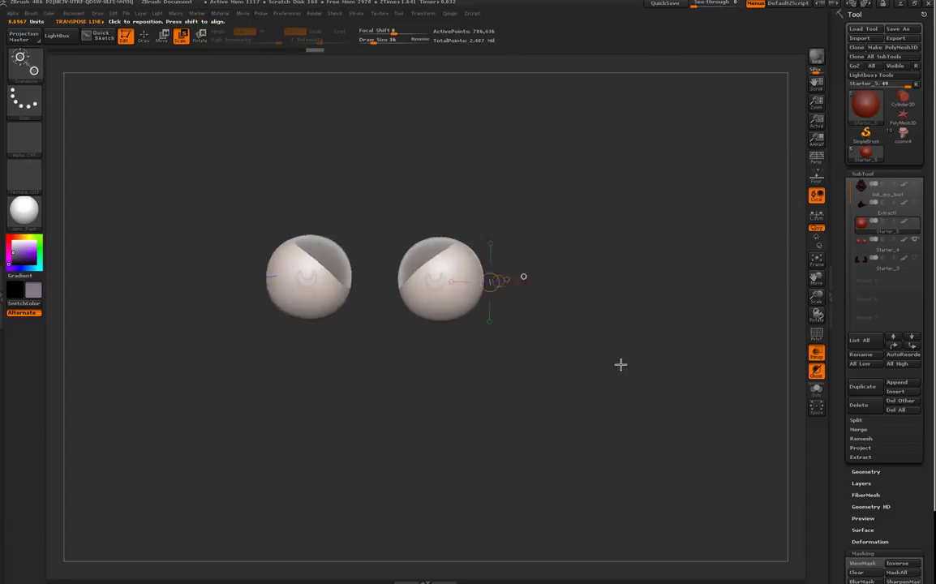
{"action": "left_click_drag", "start_coordinate": [445, 289], "coordinate": [768, 322], "text": "shift"}
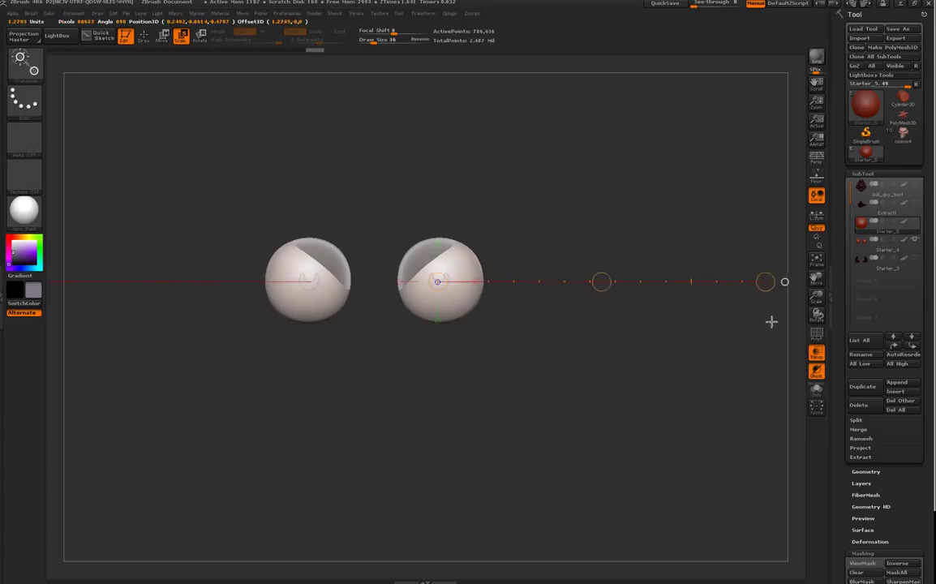
{"action": "key", "text": "w"}
{"action": "left_click_drag", "start_coordinate": [614, 291], "coordinate": [608, 295]}
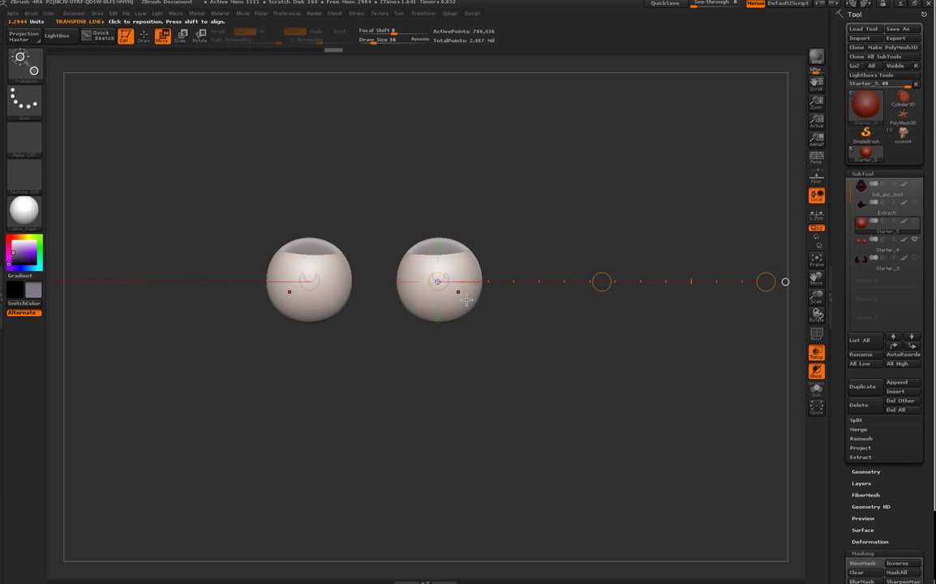
{"action": "left_click_drag", "start_coordinate": [481, 267], "coordinate": [532, 235]}
{"action": "left_click_drag", "start_coordinate": [449, 293], "coordinate": [455, 501], "text": "shift"}
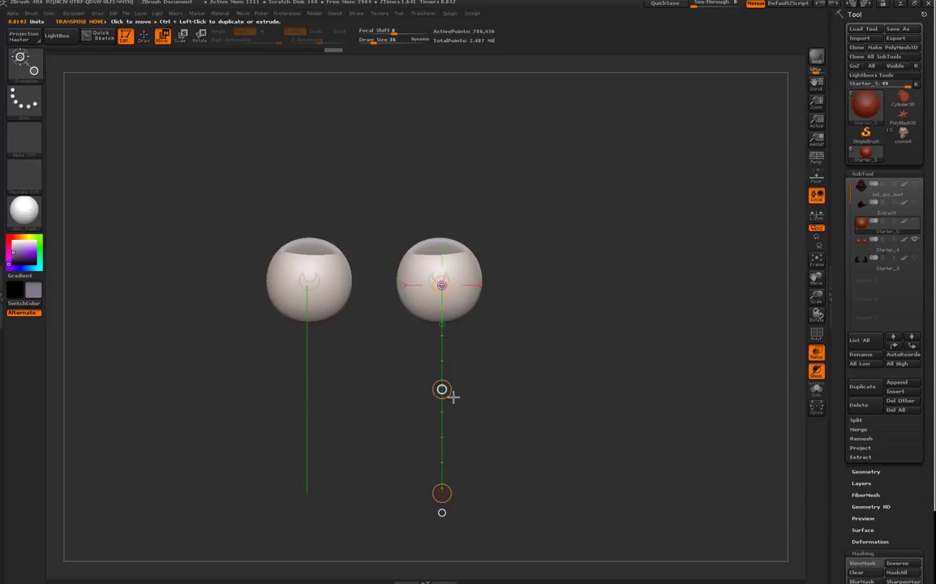
{"action": "left_click_drag", "start_coordinate": [454, 397], "coordinate": [453, 395]}
{"action": "mouse_move", "coordinate": [595, 387]}
{"action": "left_mouse_down"}
{"action": "mouse_move", "coordinate": [526, 387]}
{"action": "mouse_move", "coordinate": [647, 409]}
{"action": "mouse_move", "coordinate": [559, 419]}
{"action": "mouse_move", "coordinate": [606, 443]}
{"action": "mouse_move", "coordinate": [674, 437]}
{"action": "mouse_move", "coordinate": [697, 339]}
{"action": "mouse_move", "coordinate": [631, 367]}
{"action": "mouse_move", "coordinate": [620, 361]}
{"action": "mouse_move", "coordinate": [642, 382]}
{"action": "mouse_move", "coordinate": [631, 385]}
{"action": "left_mouse_up"}
{"action": "key", "text": "q"}
Step: Show all subtools again, turn off transparent display, and face the bust from the front
{"action": "mouse_move", "coordinate": [920, 228]}
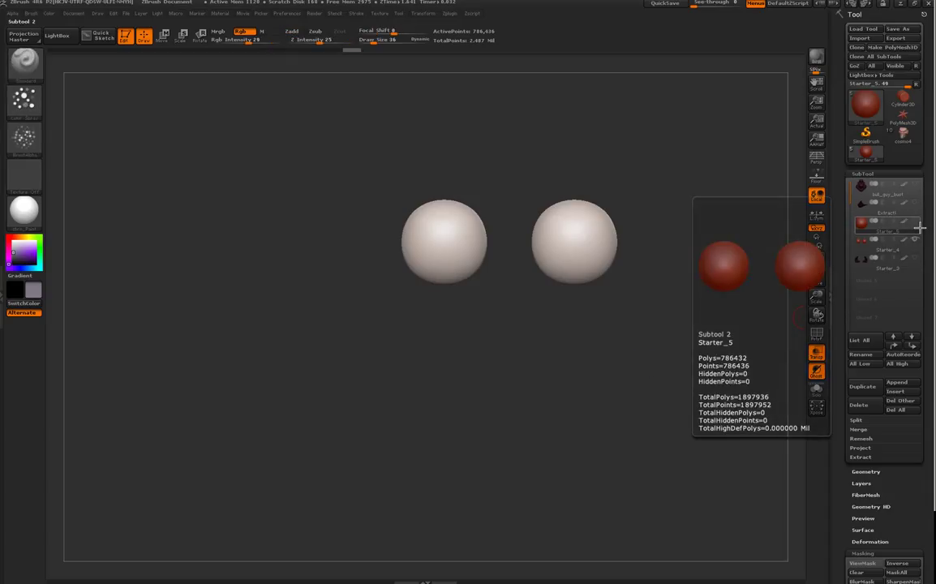
{"action": "key", "text": "shift"}
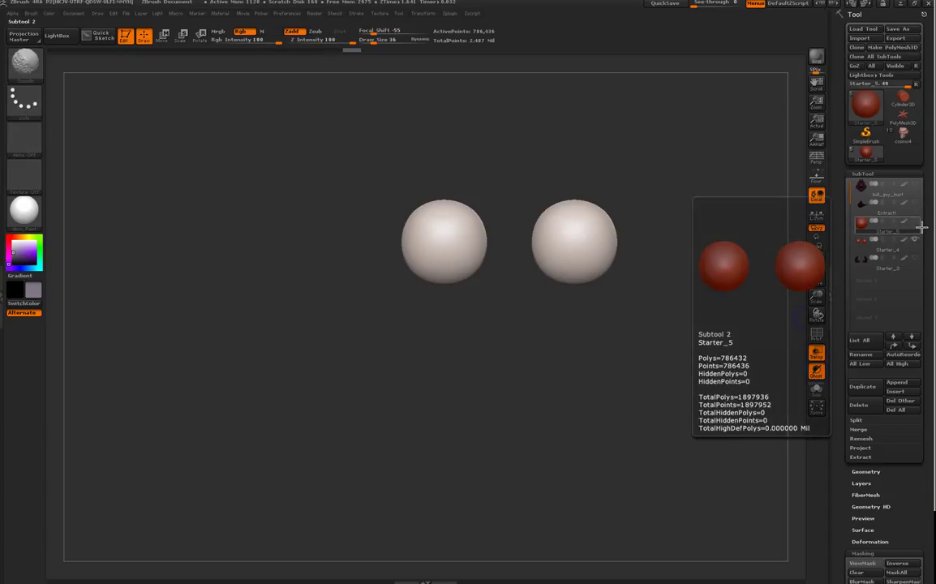
{"action": "left_click", "coordinate": [921, 227], "text": "shift"}
{"action": "left_click_drag", "start_coordinate": [733, 425], "coordinate": [773, 211]}
{"action": "left_click", "coordinate": [817, 371]}
{"action": "left_click", "coordinate": [817, 354]}
{"action": "left_click_drag", "start_coordinate": [721, 256], "coordinate": [632, 354]}
{"action": "key", "text": "shift"}
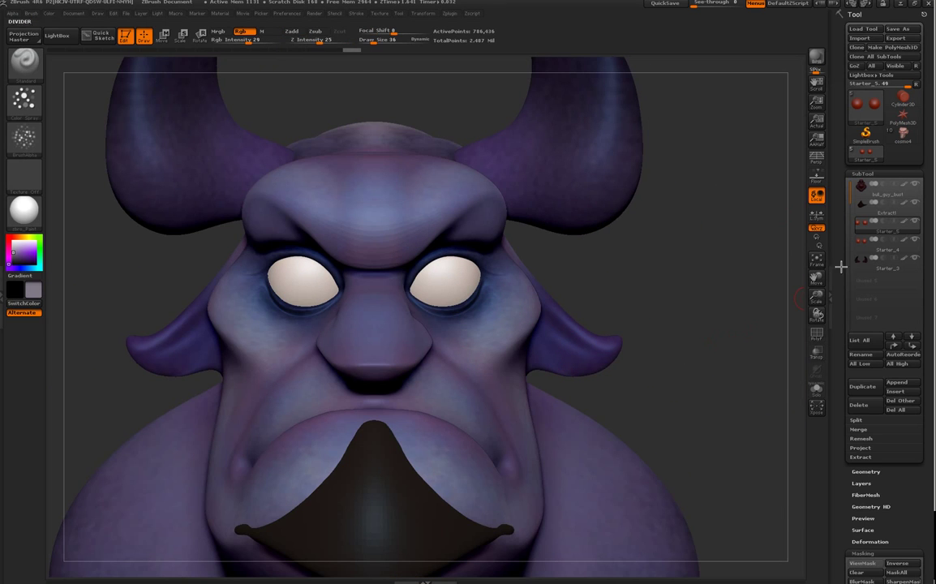
Step: Delete the Starter_4 subtool with the carved pupils
{"action": "mouse_move", "coordinate": [880, 257]}
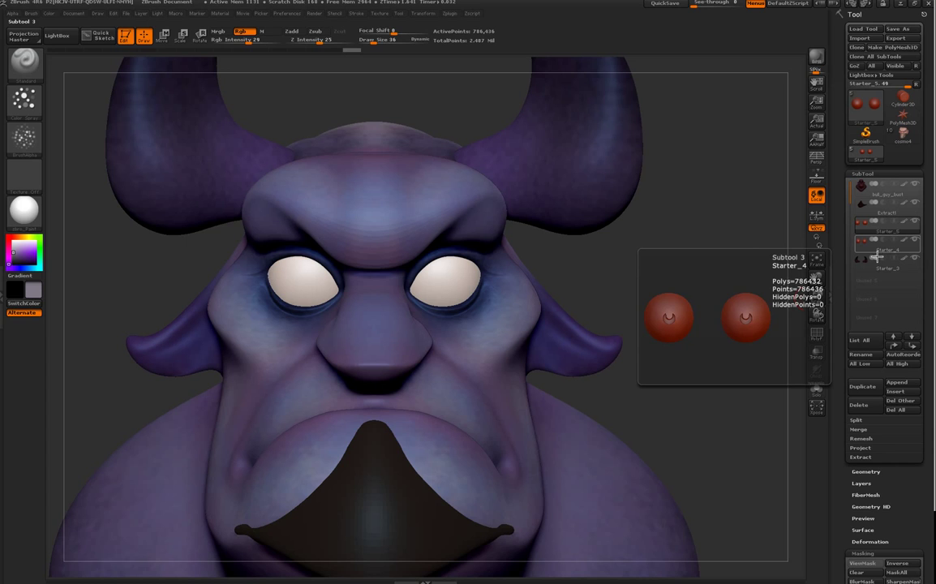
{"action": "left_click", "coordinate": [900, 244]}
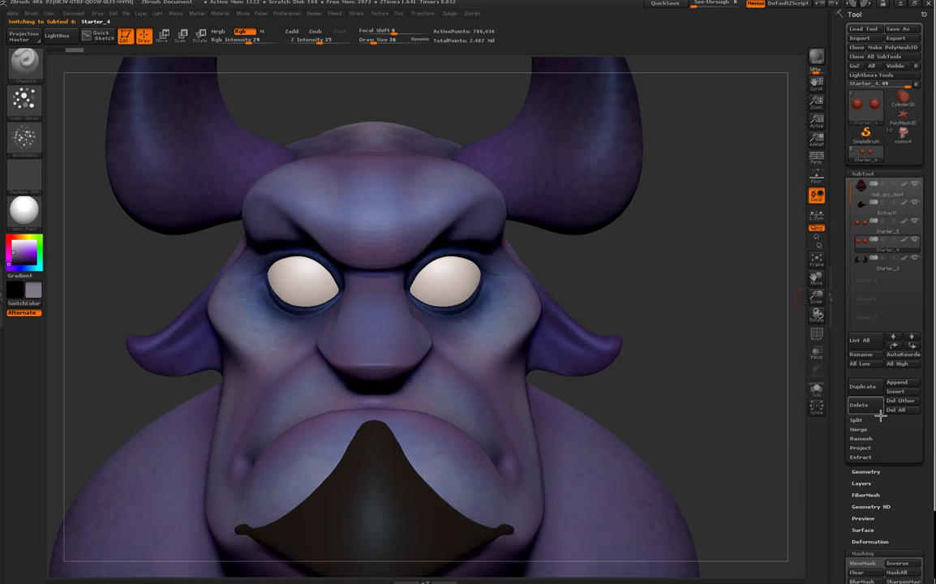
{"action": "left_click", "coordinate": [876, 406]}
{"action": "left_click", "coordinate": [757, 430]}
{"action": "mouse_move", "coordinate": [731, 455]}
{"action": "left_mouse_down"}
{"action": "mouse_move", "coordinate": [689, 459]}
{"action": "mouse_move", "coordinate": [727, 454]}
{"action": "left_mouse_up"}
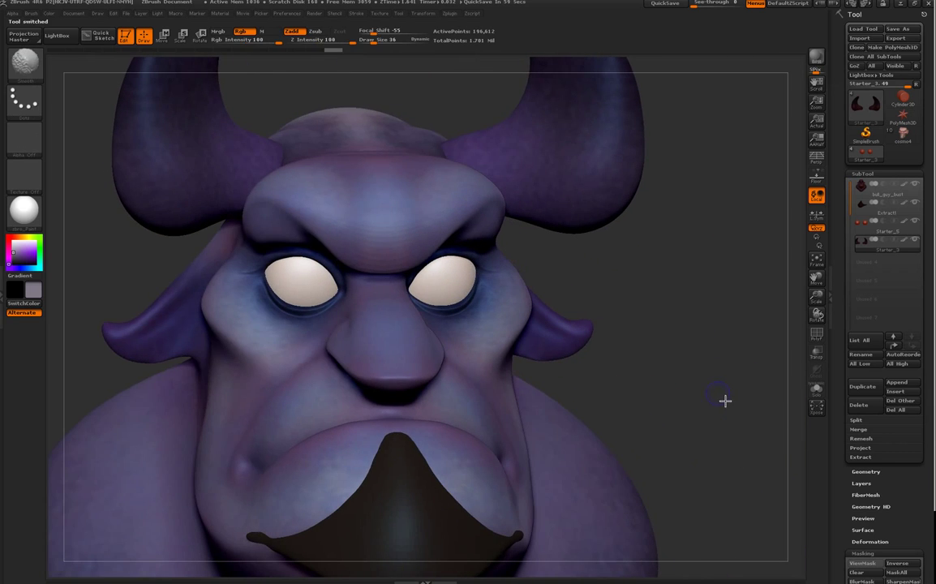
{"action": "left_click_drag", "start_coordinate": [725, 401], "coordinate": [717, 396], "text": "shift"}
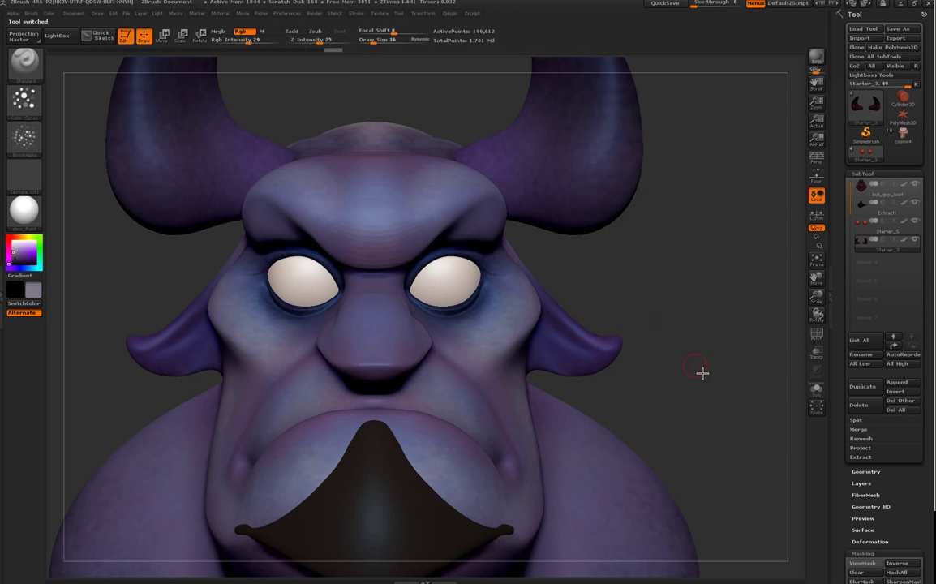
Step: Fill the Starter_5 eyeballs with the zbro_EyeReflect material, using the material channel only
{"action": "key", "text": "f"}
{"action": "key", "text": "f"}
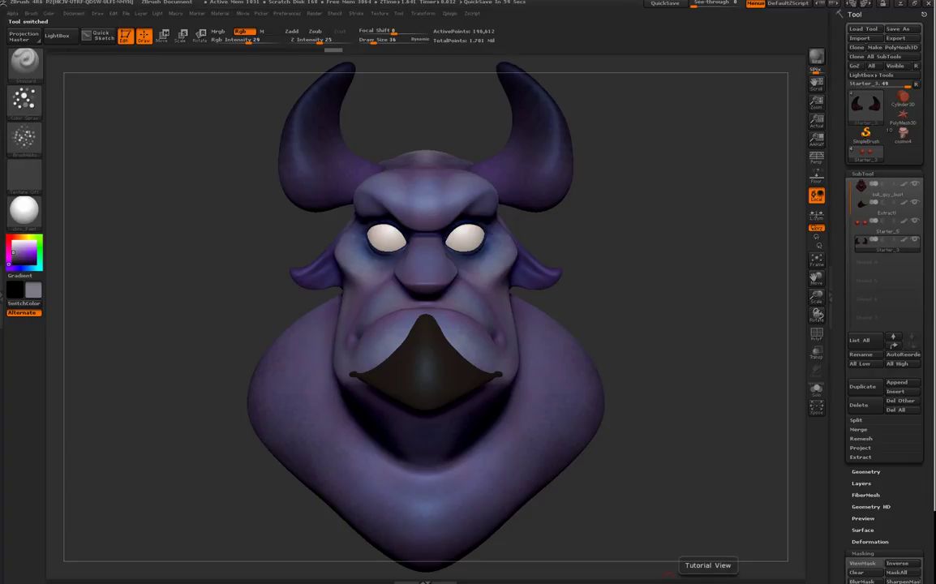
{"action": "key", "text": "space"}
{"action": "left_click_drag", "start_coordinate": [751, 498], "coordinate": [754, 546]}
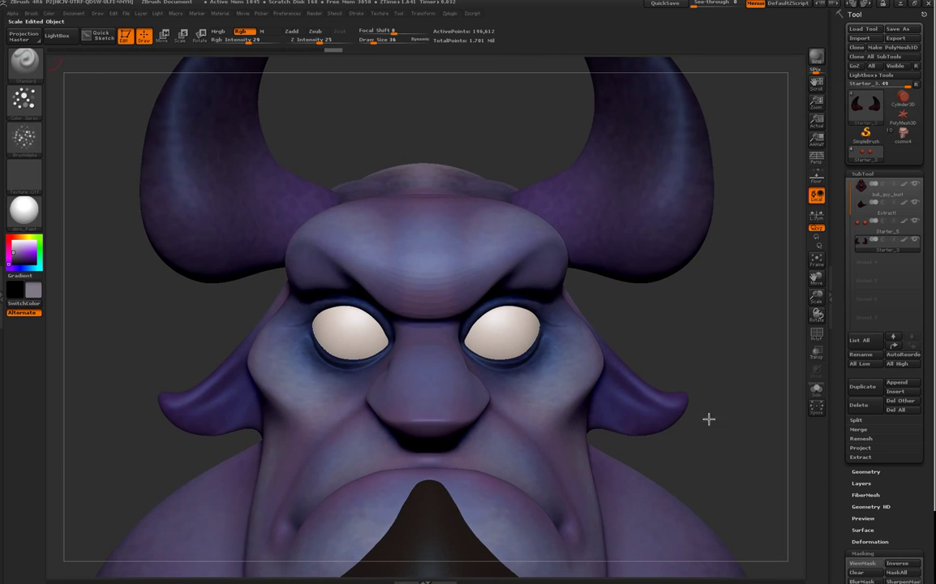
{"action": "left_click", "coordinate": [501, 335], "text": "alt"}
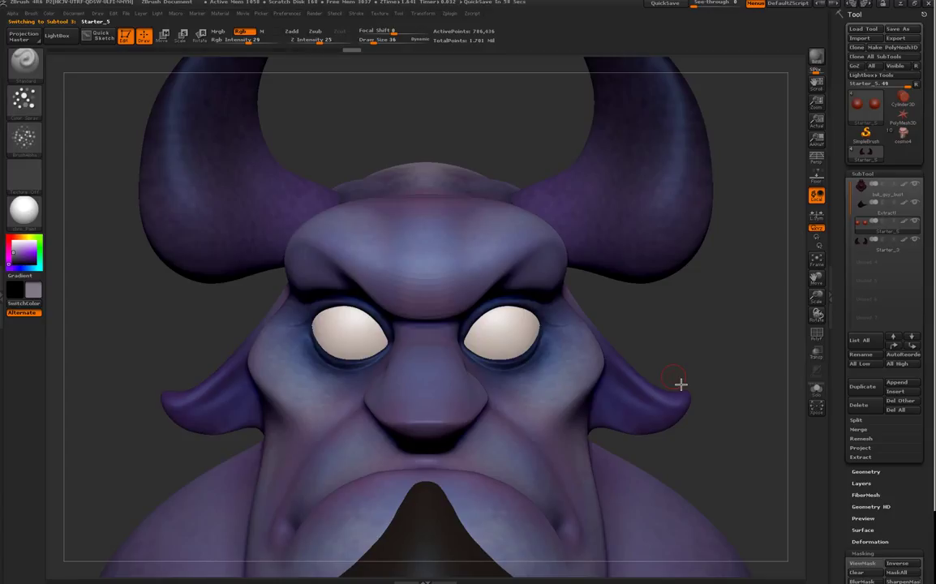
{"action": "left_click", "coordinate": [24, 208]}
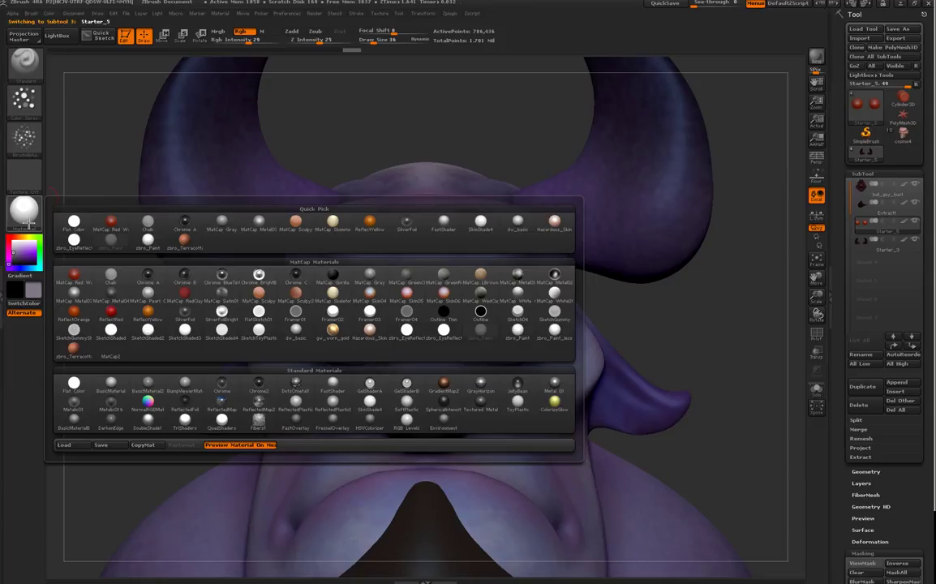
{"action": "left_click", "coordinate": [411, 340]}
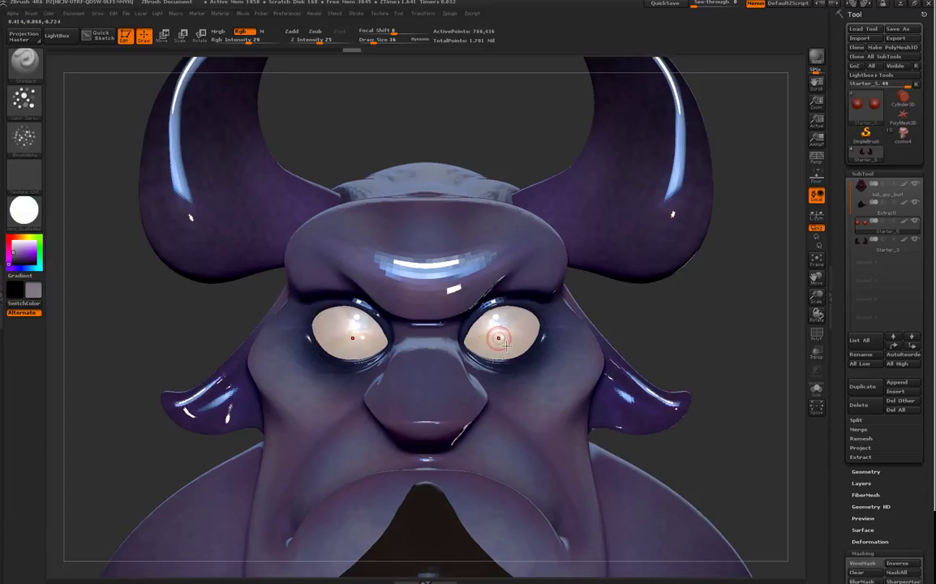
{"action": "left_click", "coordinate": [270, 32]}
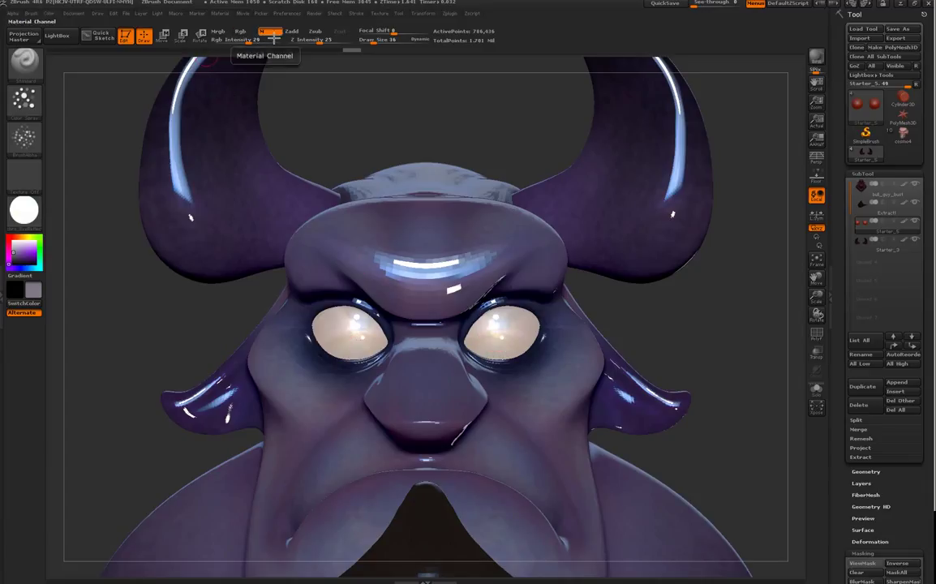
{"action": "left_click", "coordinate": [50, 13]}
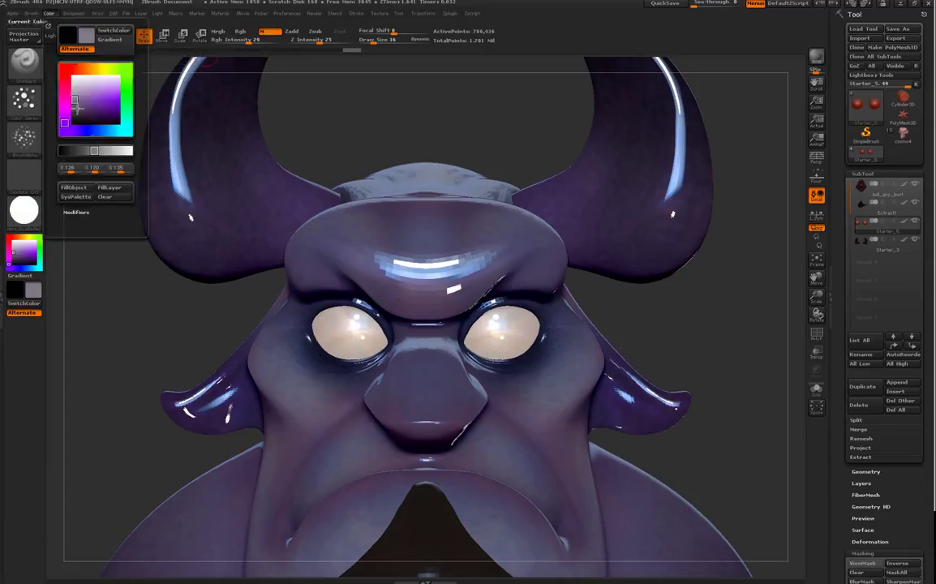
{"action": "left_click", "coordinate": [94, 191]}
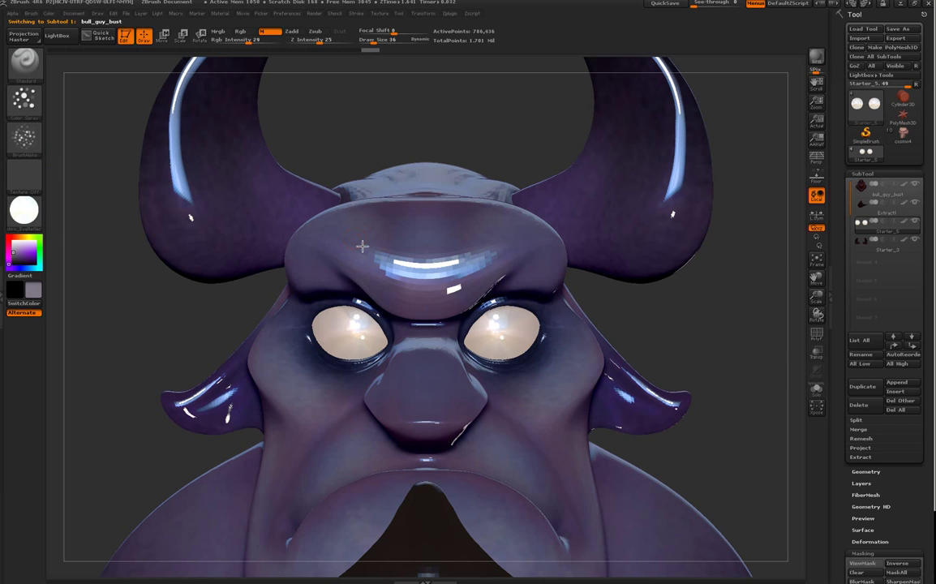
Step: Fill the bull_guy_bust and the horns subtool Starter_3 with the zbro_Paint material
{"action": "left_click", "coordinate": [24, 210]}
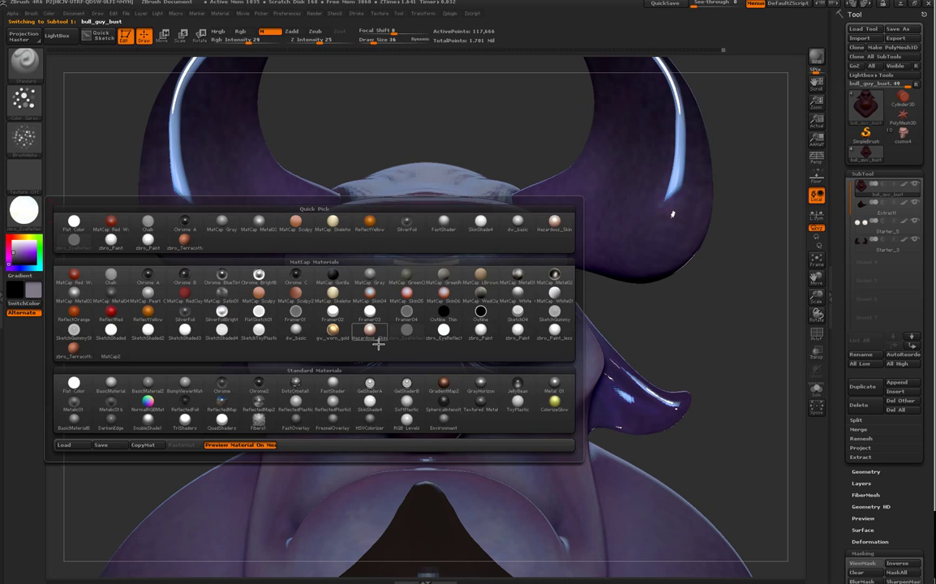
{"action": "left_click", "coordinate": [481, 329]}
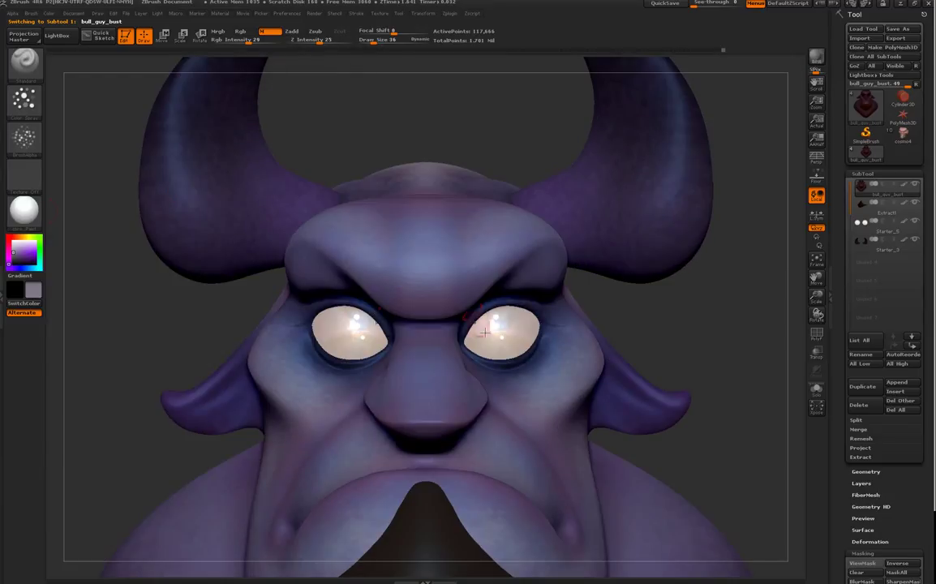
{"action": "left_click", "coordinate": [55, 13]}
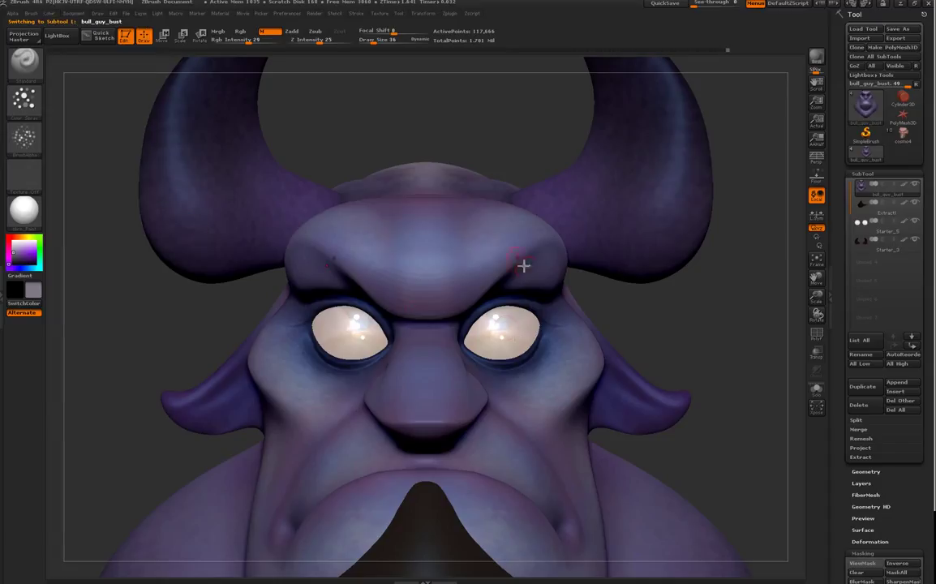
{"action": "left_click", "coordinate": [650, 225], "text": "alt"}
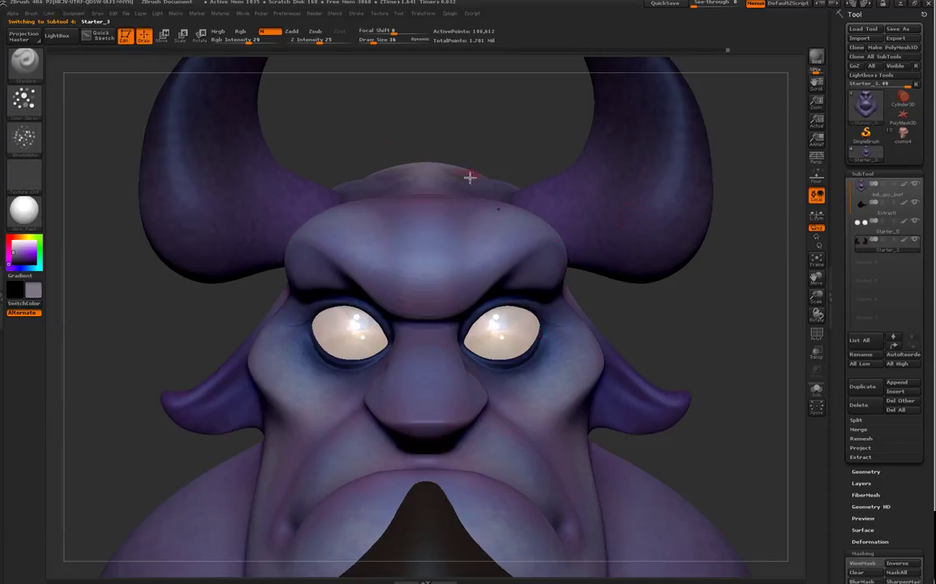
{"action": "left_click", "coordinate": [57, 14]}
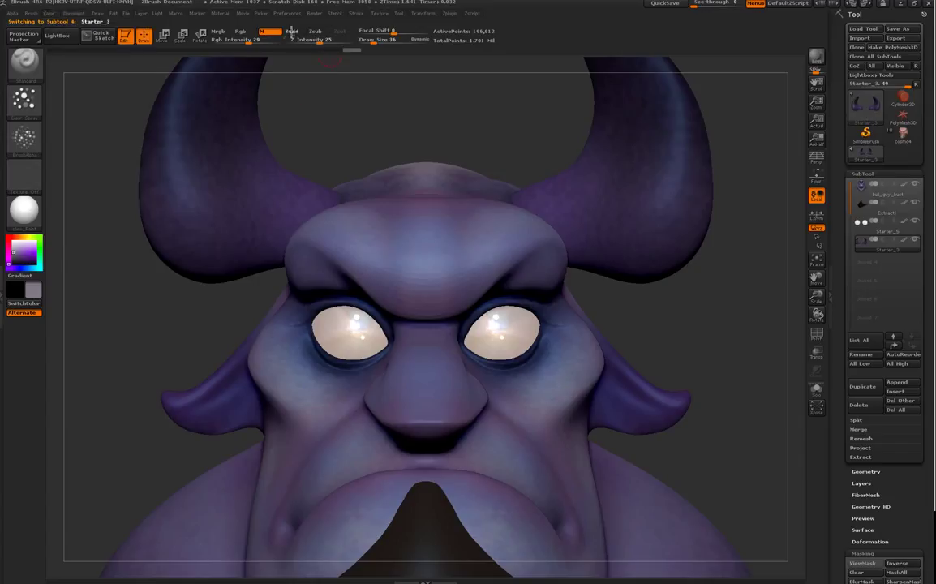
Step: Set painting back to Rgb colour only and switch the current material to a red one to check the filled subtools
{"action": "left_click", "coordinate": [240, 31]}
{"action": "left_click", "coordinate": [24, 208]}
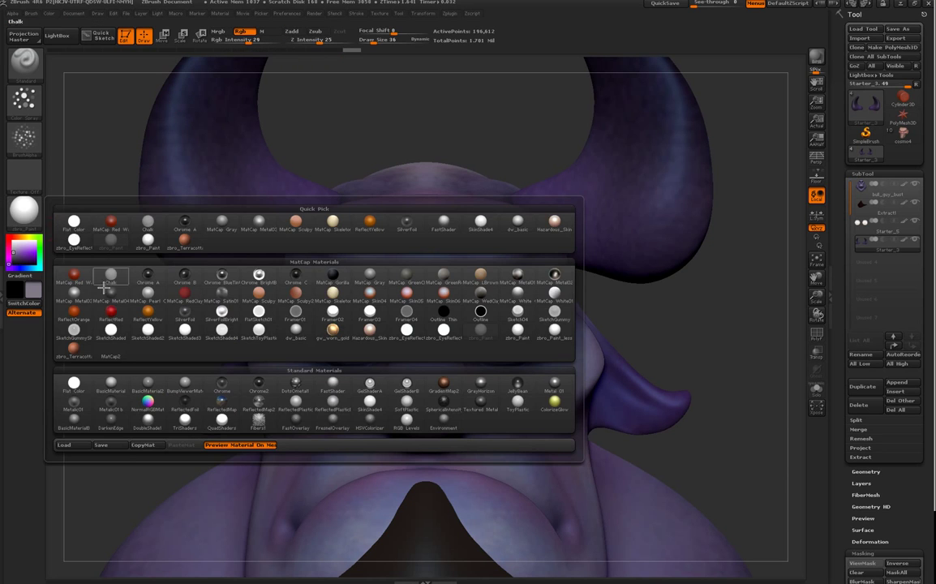
{"action": "left_click", "coordinate": [106, 286]}
{"action": "mouse_move", "coordinate": [641, 344]}
{"action": "left_mouse_down"}
{"action": "mouse_move", "coordinate": [663, 330]}
{"action": "mouse_move", "coordinate": [621, 330]}
{"action": "mouse_move", "coordinate": [676, 334]}
{"action": "mouse_move", "coordinate": [639, 335]}
{"action": "left_mouse_up"}
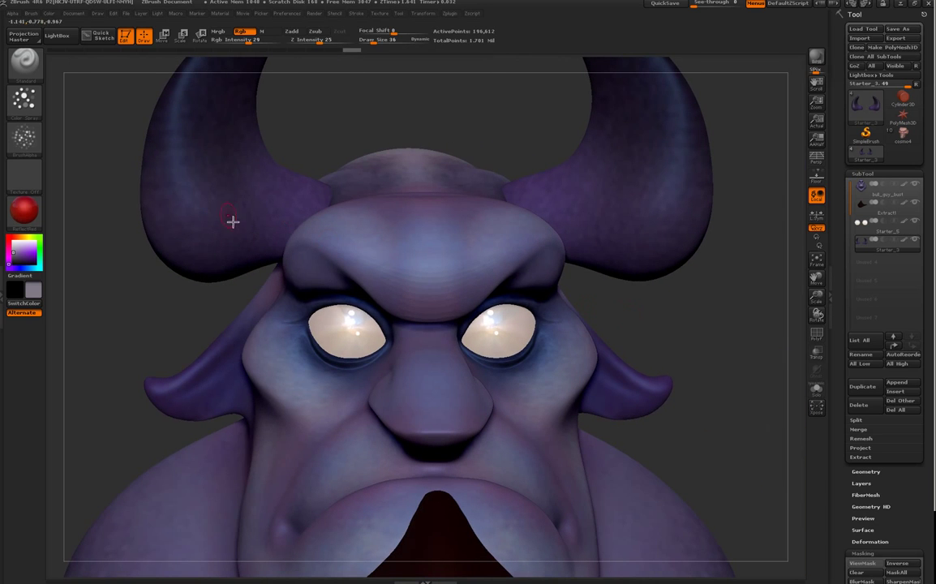
{"action": "left_click", "coordinate": [34, 217]}
{"action": "left_click_drag", "start_coordinate": [689, 308], "coordinate": [685, 149]}
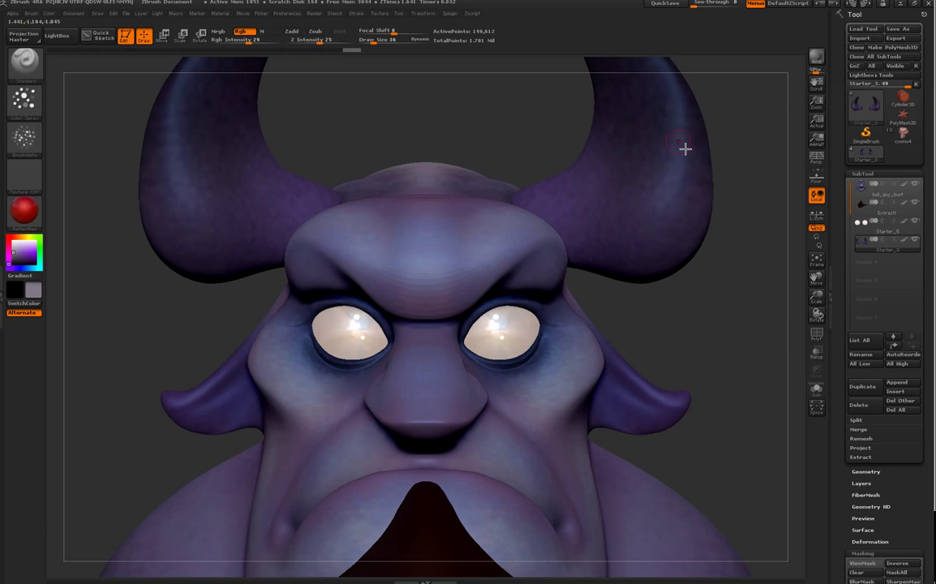
Step: Pick a dark grey colour and paint symmetrical irises on the Starter_5 eyeballs with a draw size of 33
{"action": "left_click_drag", "start_coordinate": [687, 277], "coordinate": [715, 313]}
{"action": "left_click", "coordinate": [21, 266]}
{"action": "left_click", "coordinate": [504, 335], "text": "alt"}
{"action": "key", "text": "space"}
{"action": "left_click_drag", "start_coordinate": [505, 335], "coordinate": [500, 338]}
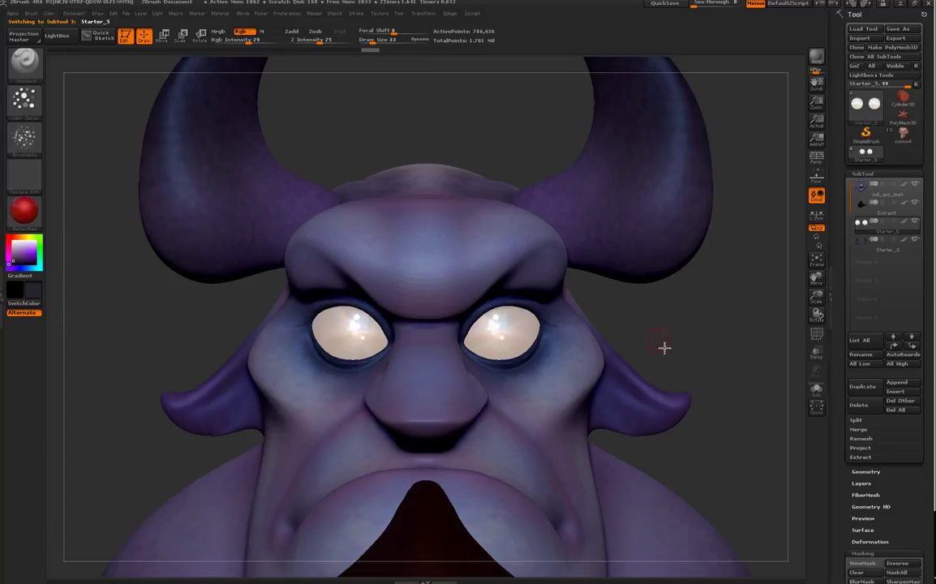
{"action": "left_click", "coordinate": [504, 335]}
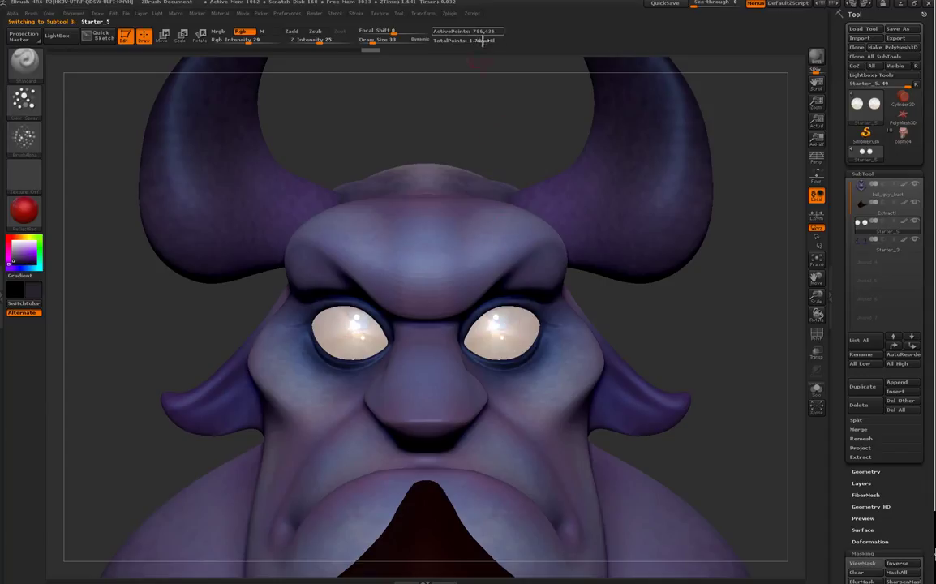
{"action": "left_click_drag", "start_coordinate": [504, 335], "coordinate": [512, 331]}
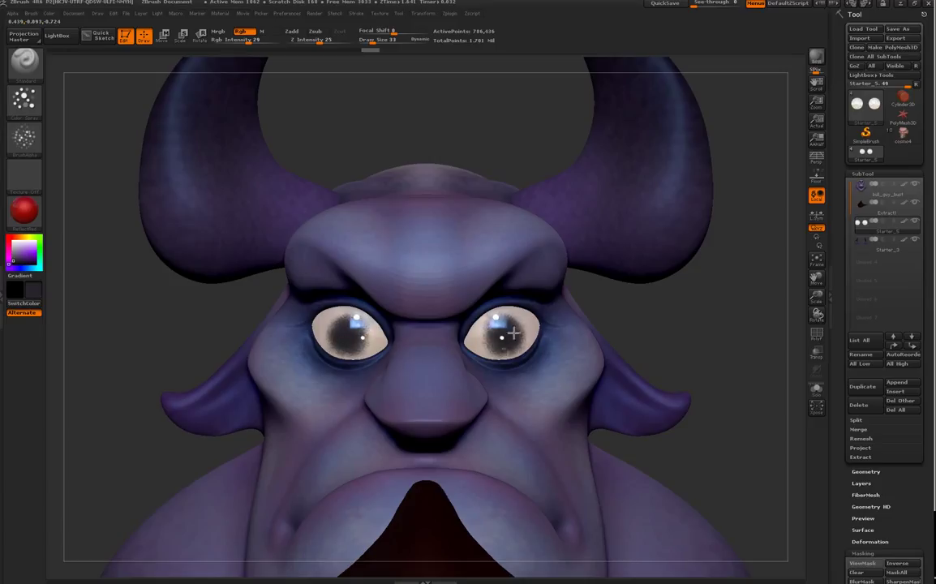
Step: Undo the painted irises, switch the brush alpha to the solid disc Alpha 14 and try a test stroke on the eyeballs
{"action": "key", "text": "ctrl+z"}
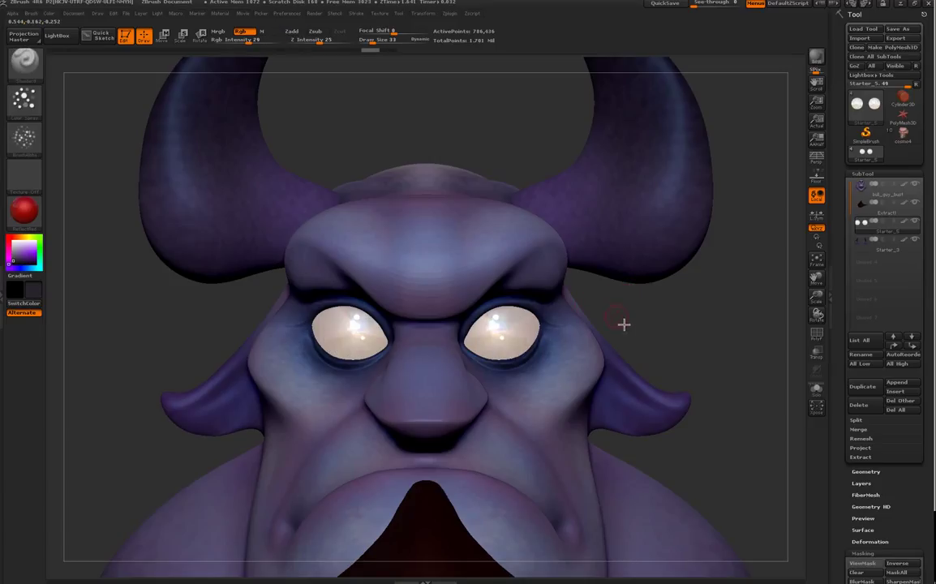
{"action": "key", "text": "space"}
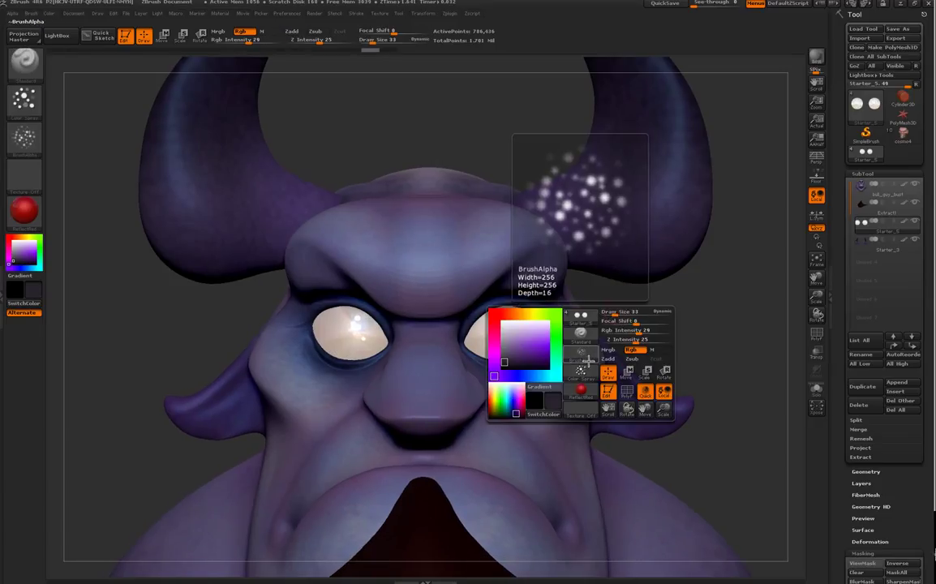
{"action": "left_click", "coordinate": [583, 354]}
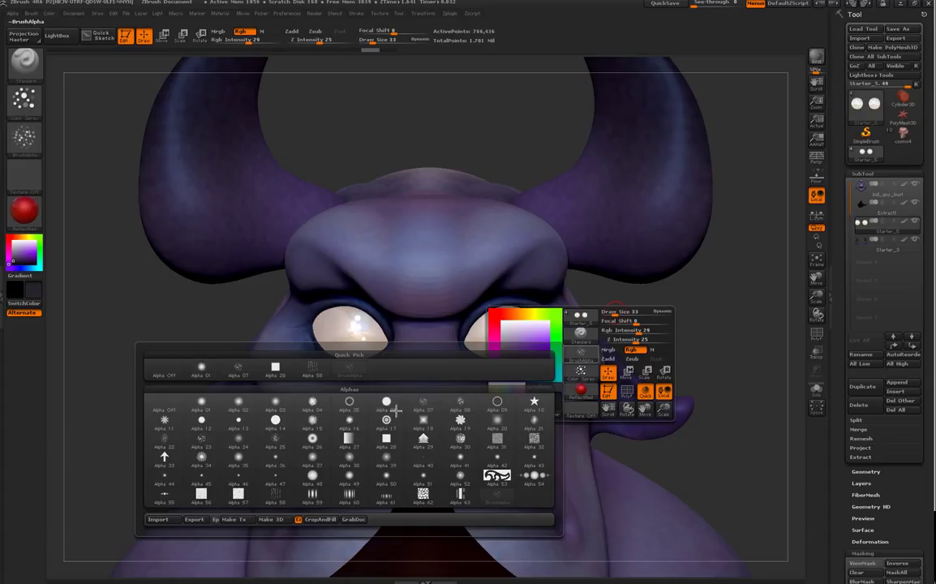
{"action": "left_click", "coordinate": [280, 423]}
{"action": "mouse_move", "coordinate": [508, 326]}
{"action": "left_mouse_down"}
{"action": "mouse_move", "coordinate": [510, 337]}
{"action": "mouse_move", "coordinate": [522, 328]}
{"action": "left_mouse_up"}
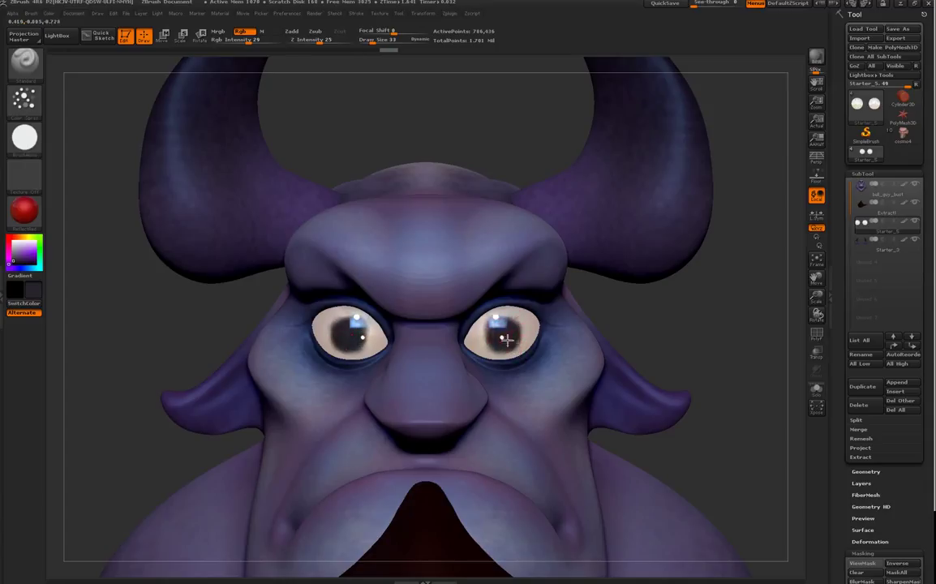
{"action": "key", "text": "ctrl+z"}
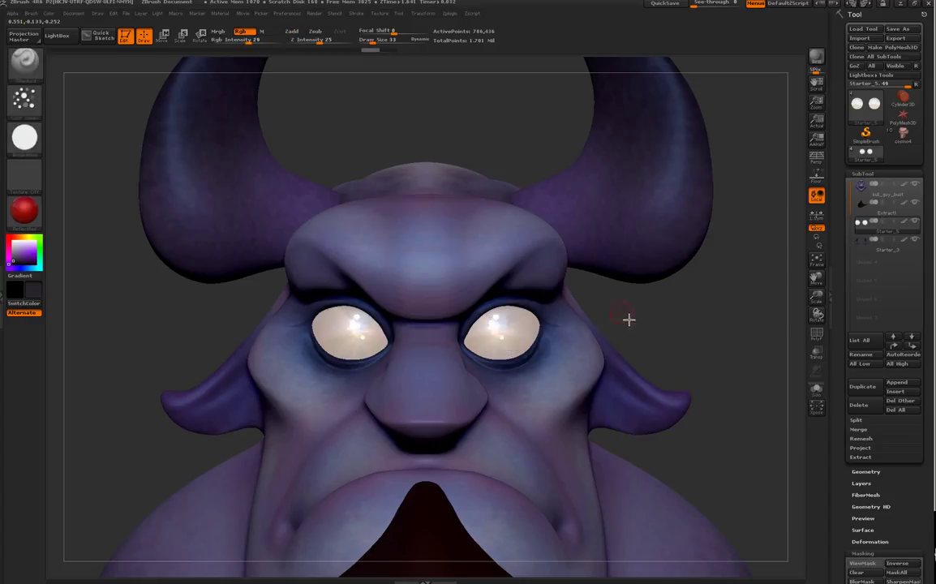
Step: Try painting the irises on the Starter_5 eyeballs with the Dots stroke type
{"action": "key", "text": "space"}
{"action": "left_click", "coordinate": [588, 371]}
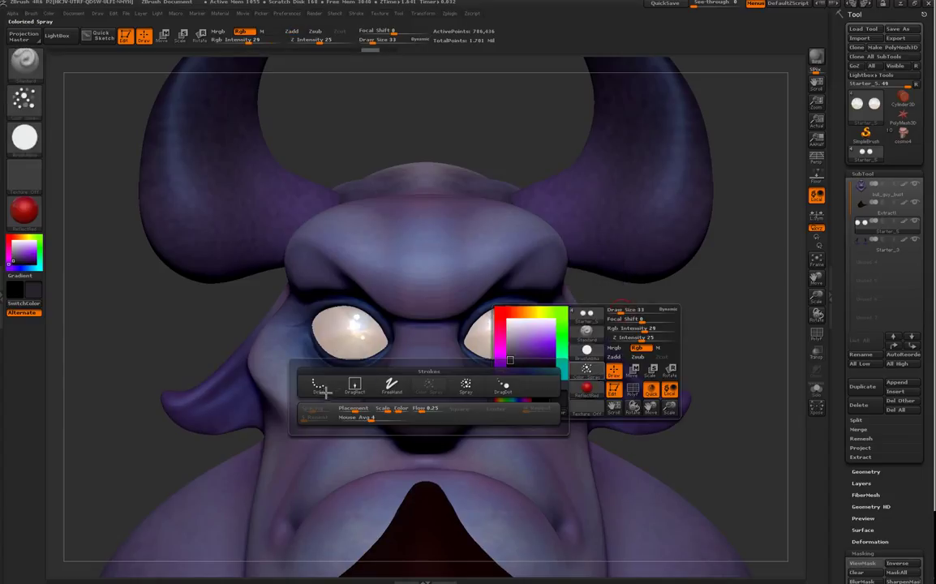
{"action": "mouse_move", "coordinate": [323, 391]}
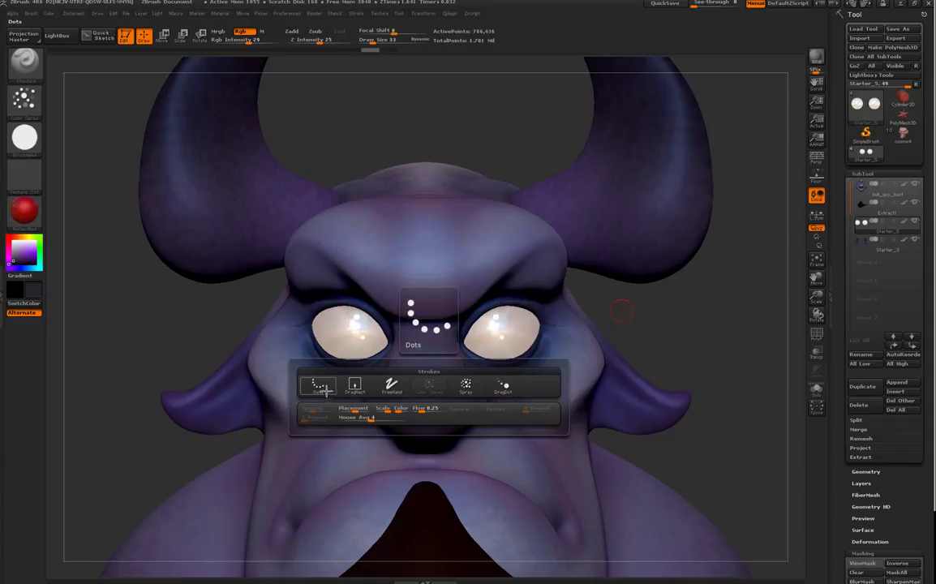
{"action": "left_click", "coordinate": [323, 391]}
{"action": "left_click_drag", "start_coordinate": [498, 328], "coordinate": [511, 347]}
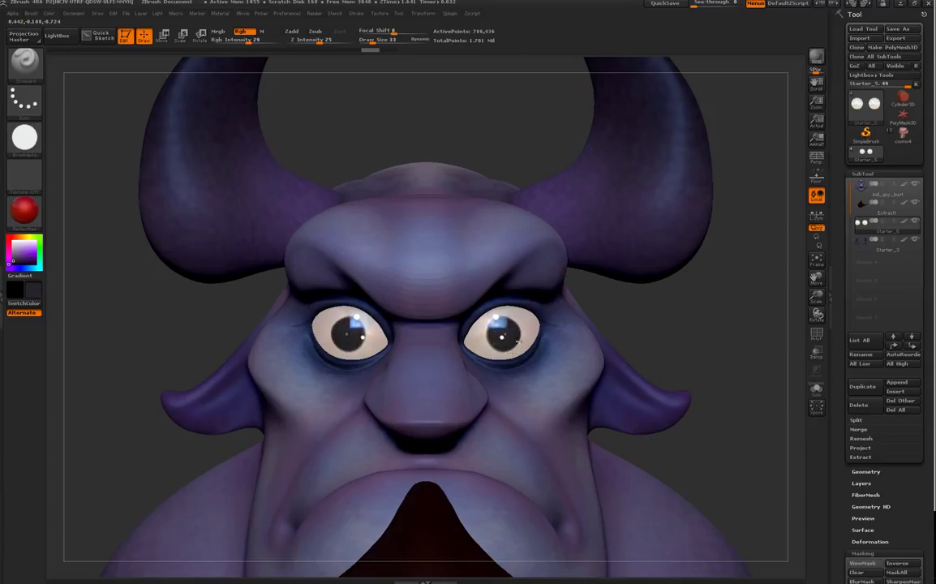
{"action": "key", "text": "ctrl+z"}
Step: Change the stroke type to DragDot and try placing a single dab on the eyeballs
{"action": "key", "text": "space"}
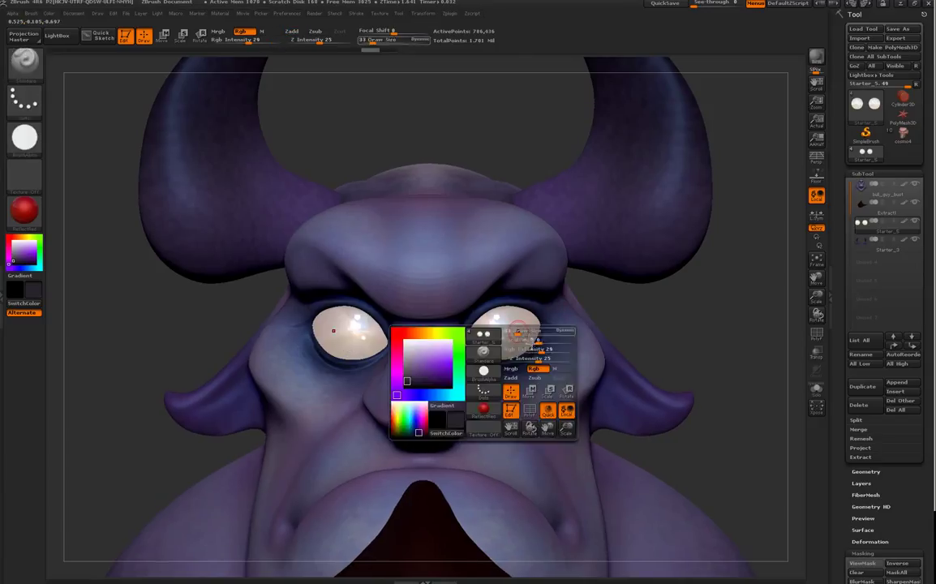
{"action": "left_click", "coordinate": [487, 392]}
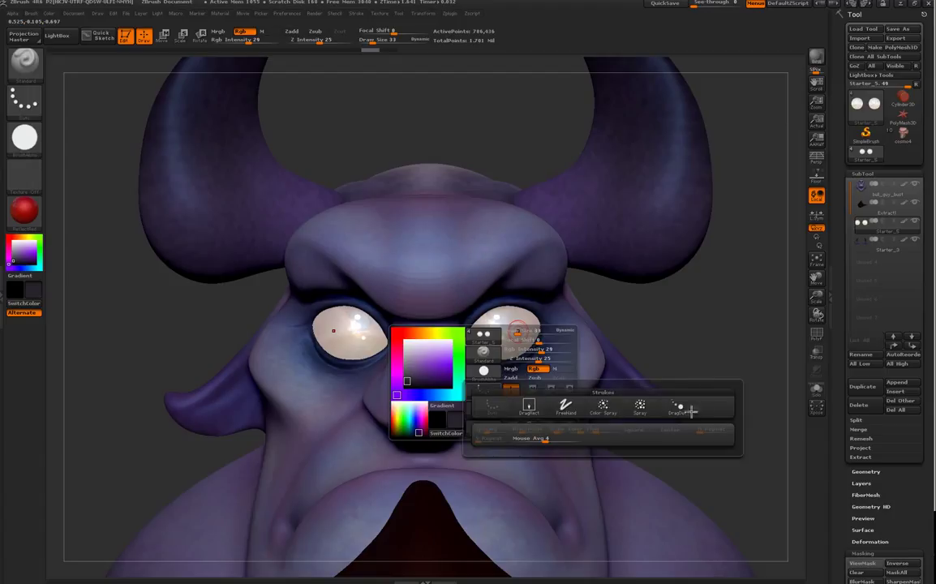
{"action": "mouse_move", "coordinate": [688, 414]}
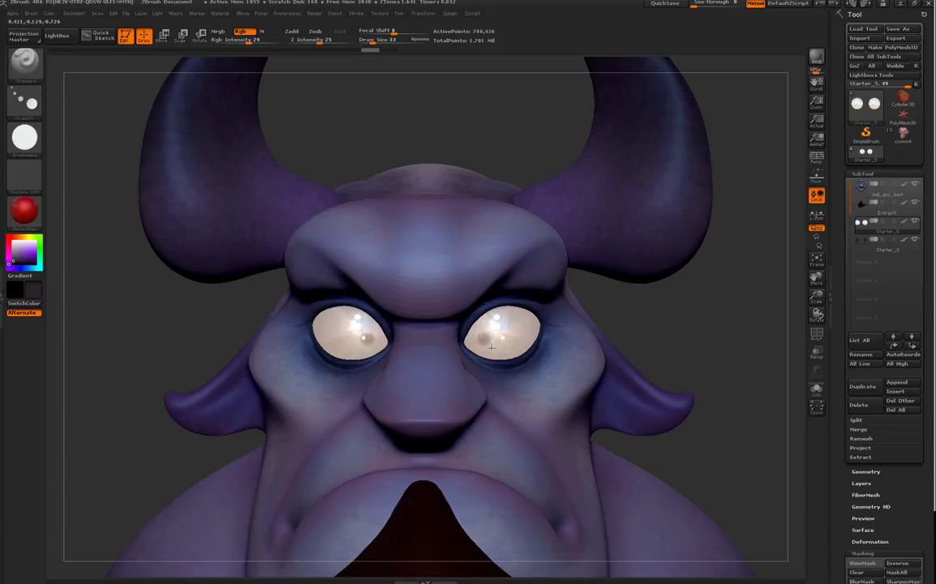
{"action": "mouse_move", "coordinate": [513, 345]}
{"action": "left_mouse_down"}
{"action": "mouse_move", "coordinate": [529, 349]}
{"action": "mouse_move", "coordinate": [493, 355]}
{"action": "mouse_move", "coordinate": [509, 333]}
{"action": "mouse_move", "coordinate": [506, 353]}
{"action": "left_mouse_up"}
{"action": "key", "text": "ctrl+z"}
Step: Set the draw size to 61 and the Focal Shift to -100, and try a hard-edged iris dab on the eyeballs
{"action": "right_click", "coordinate": [510, 331]}
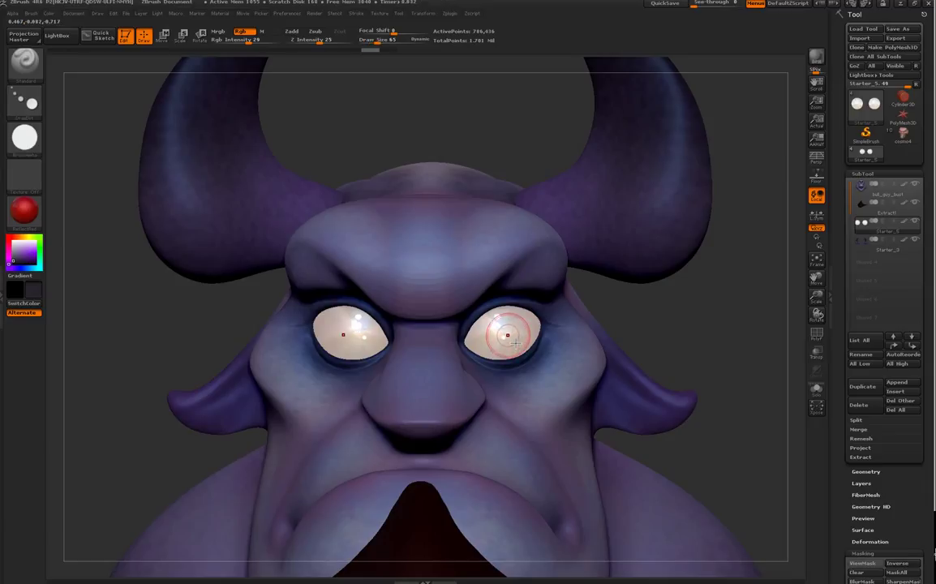
{"action": "right_click", "coordinate": [508, 331]}
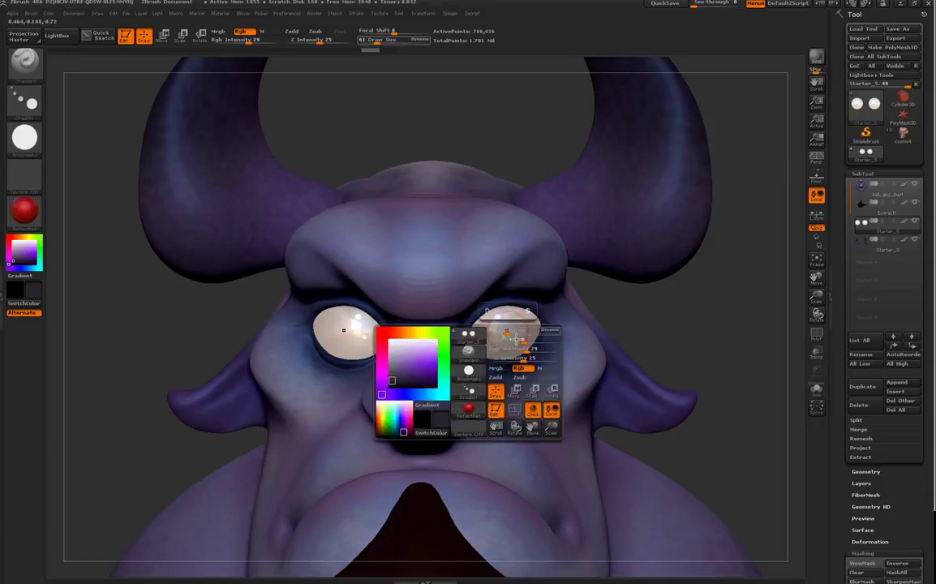
{"action": "left_click_drag", "start_coordinate": [523, 342], "coordinate": [513, 342]}
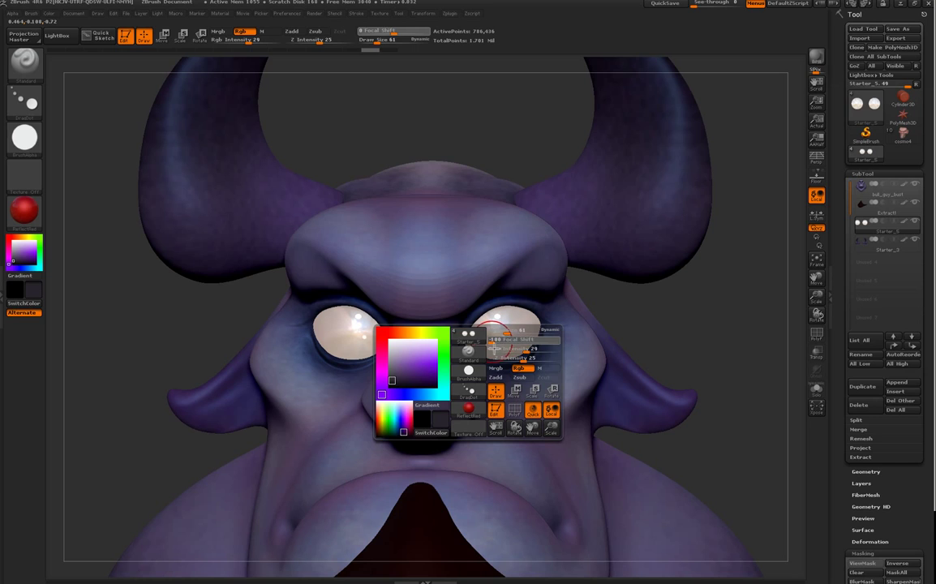
{"action": "left_click_drag", "start_coordinate": [487, 341], "coordinate": [486, 341]}
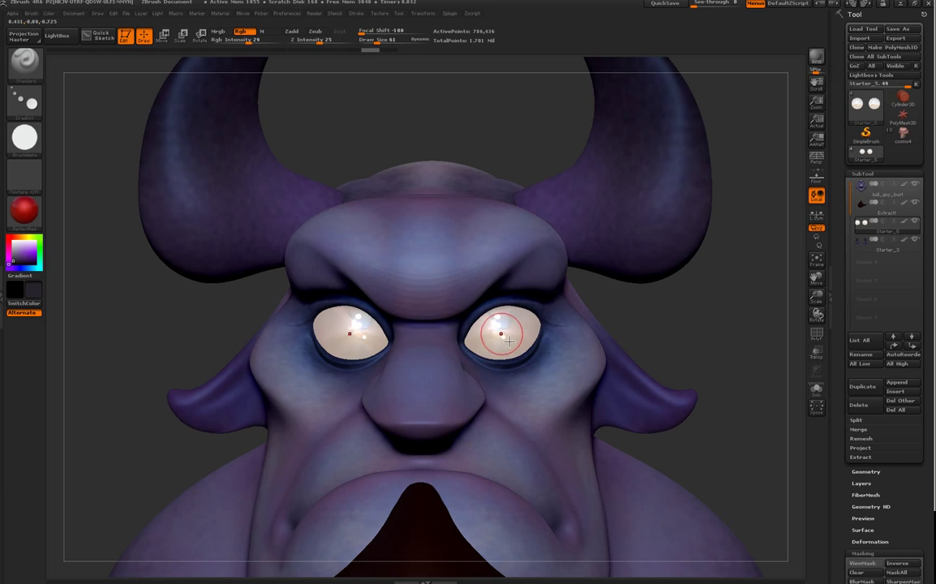
{"action": "left_click", "coordinate": [506, 342]}
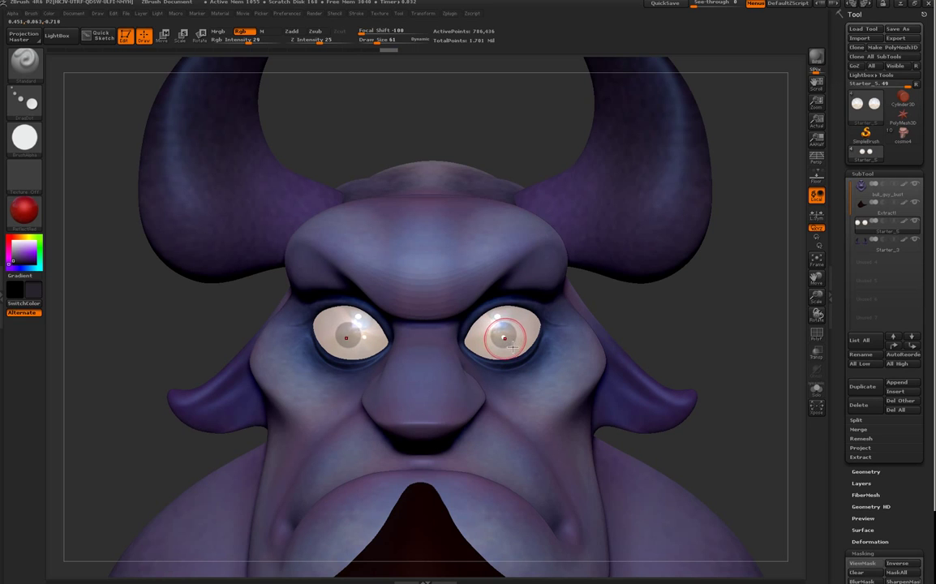
{"action": "key", "text": "ctrl+z"}
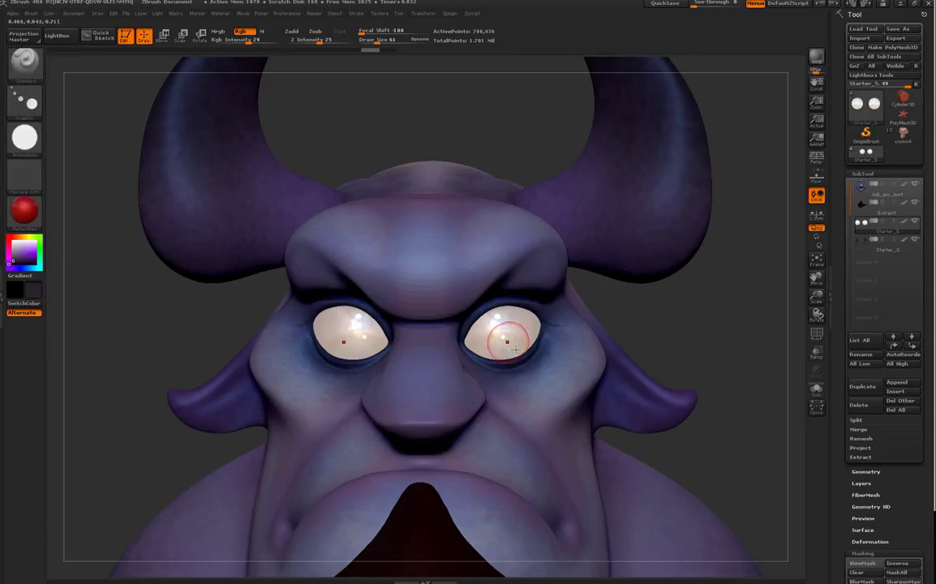
Step: Set the Rgb Intensity to 100 and try a full-strength dark grey iris dab on the eyeballs
{"action": "left_click_drag", "start_coordinate": [261, 41], "coordinate": [281, 41]}
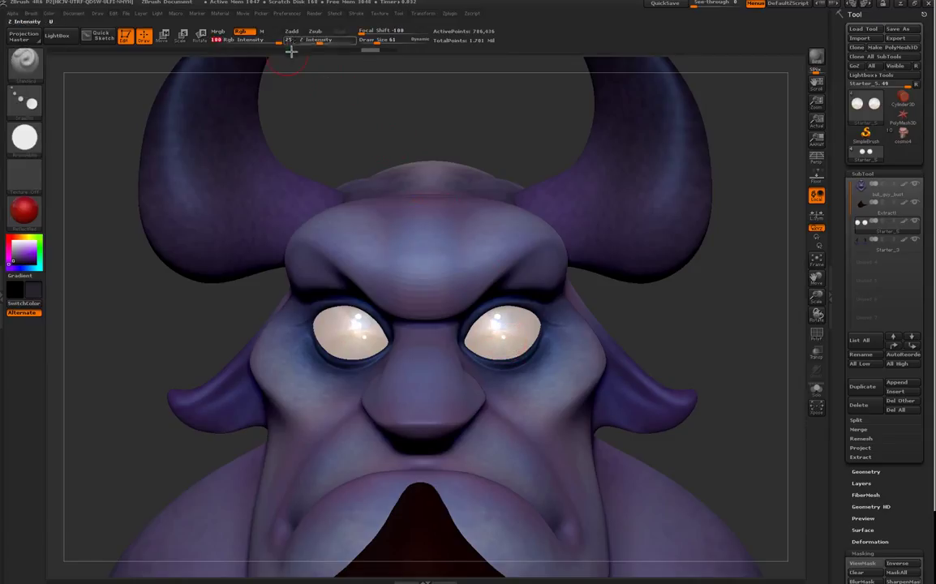
{"action": "left_click", "coordinate": [504, 338]}
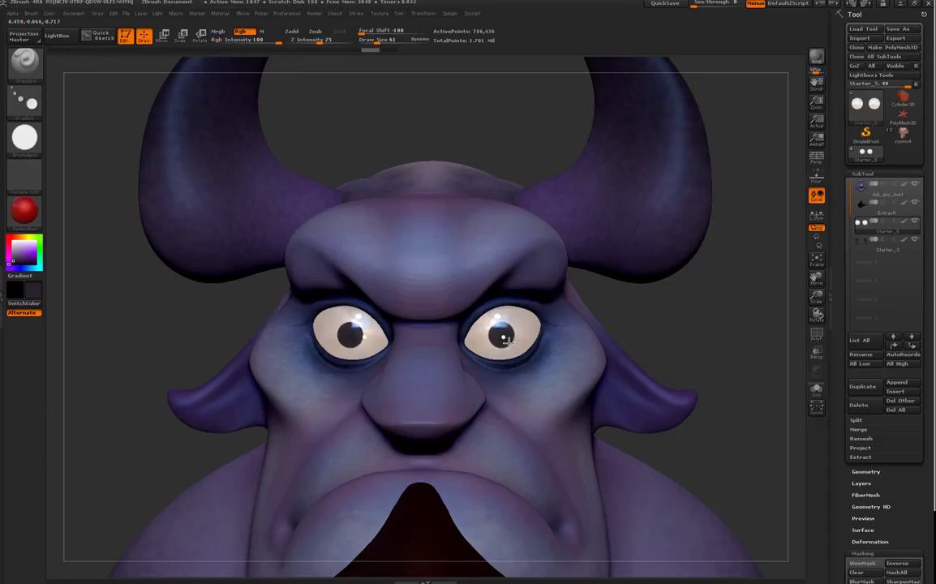
{"action": "key", "text": "ctrl+z"}
Step: Set the draw size to 86 and place larger dark grey irises symmetrically on the eyeballs
{"action": "key", "text": "space"}
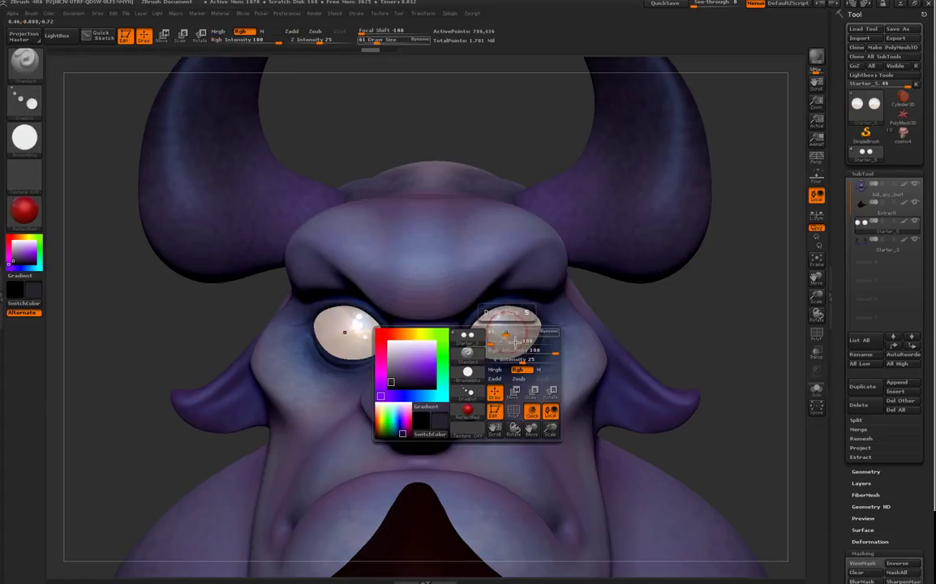
{"action": "left_click_drag", "start_coordinate": [506, 333], "coordinate": [514, 334]}
{"action": "left_click", "coordinate": [643, 311], "text": "shift"}
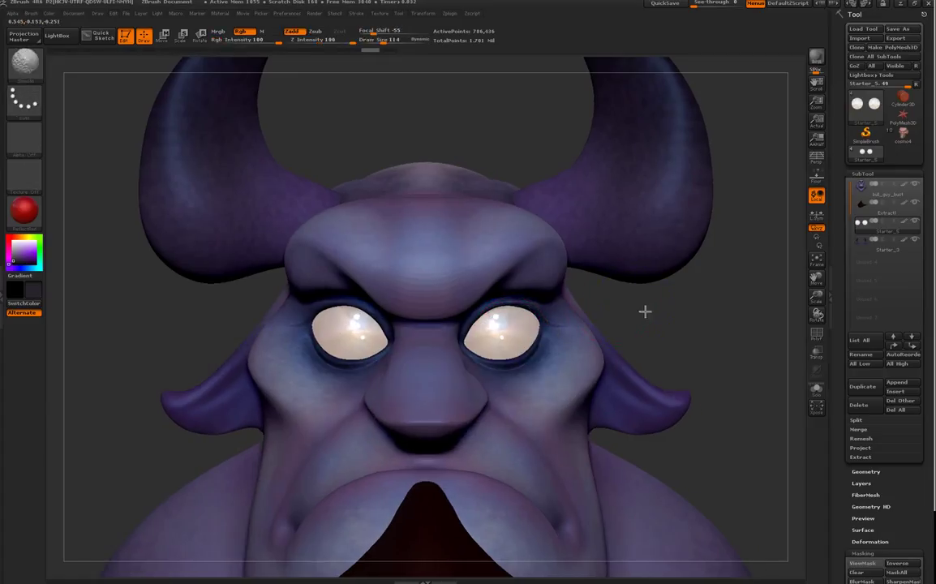
{"action": "left_click", "coordinate": [503, 332]}
{"action": "key", "text": "ctrl+z"}
{"action": "key", "text": "space"}
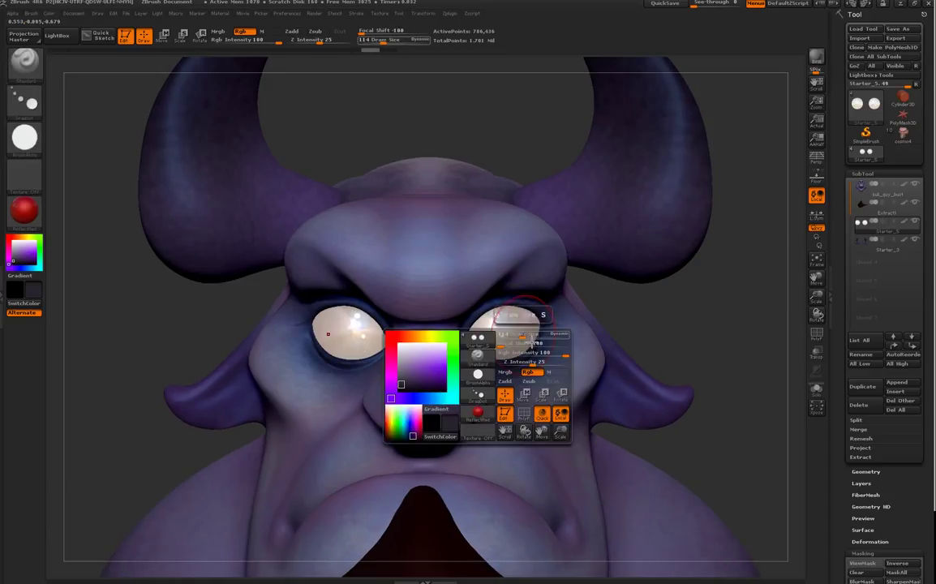
{"action": "left_click_drag", "start_coordinate": [531, 342], "coordinate": [523, 342]}
{"action": "left_click", "coordinate": [503, 335]}
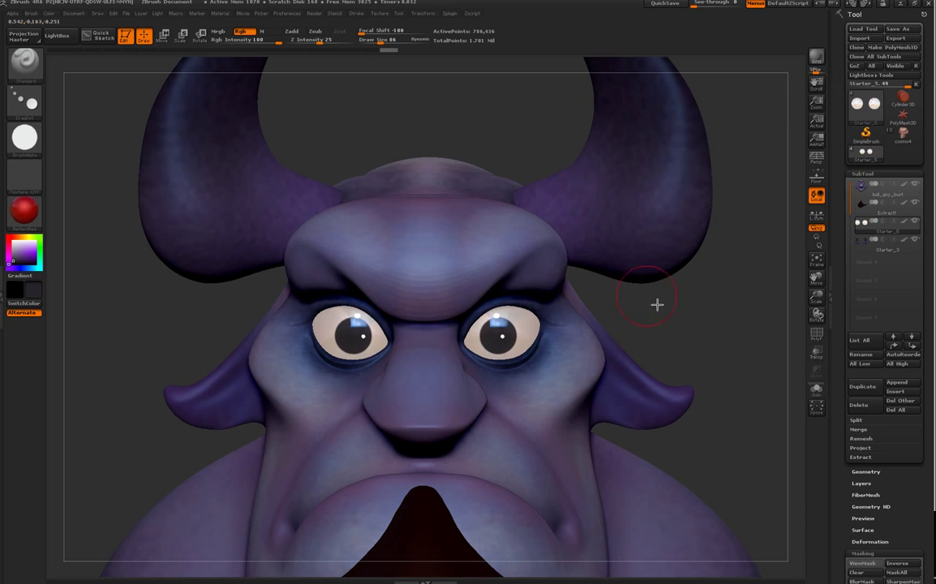
Step: Undo the dark grey irises, pick a near-black colour and place the irises again, slightly closer to the nose
{"action": "key", "text": "f"}
{"action": "key", "text": "f"}
{"action": "mouse_move", "coordinate": [697, 444]}
{"action": "left_mouse_down"}
{"action": "mouse_move", "coordinate": [687, 449]}
{"action": "mouse_move", "coordinate": [708, 453]}
{"action": "mouse_move", "coordinate": [685, 444]}
{"action": "left_mouse_up"}
{"action": "key", "text": "ctrl+z"}
{"action": "left_click", "coordinate": [12, 263]}
{"action": "left_click_drag", "start_coordinate": [474, 246], "coordinate": [470, 249]}
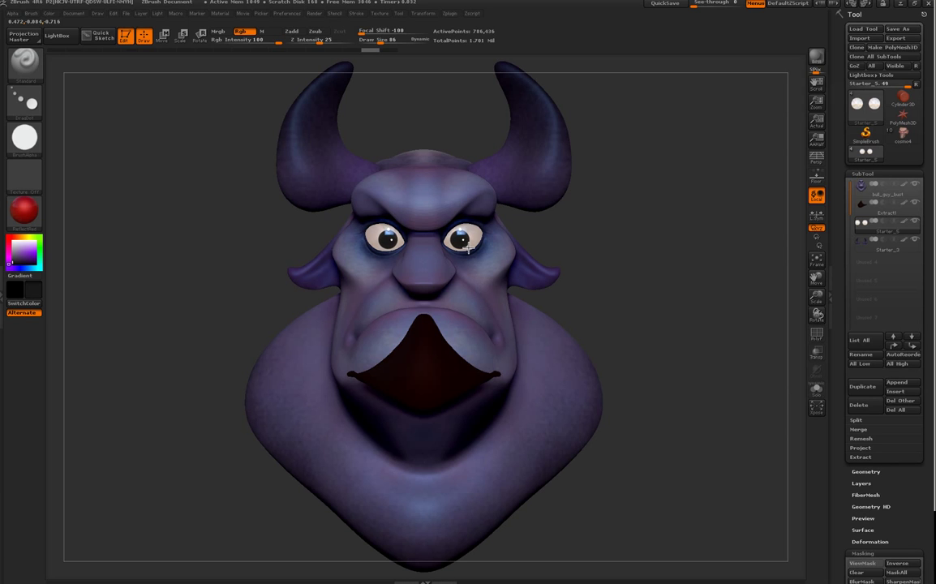
{"action": "mouse_move", "coordinate": [586, 236]}
{"action": "left_mouse_down"}
{"action": "mouse_move", "coordinate": [624, 251]}
{"action": "mouse_move", "coordinate": [602, 255]}
{"action": "mouse_move", "coordinate": [598, 243]}
{"action": "left_mouse_up"}
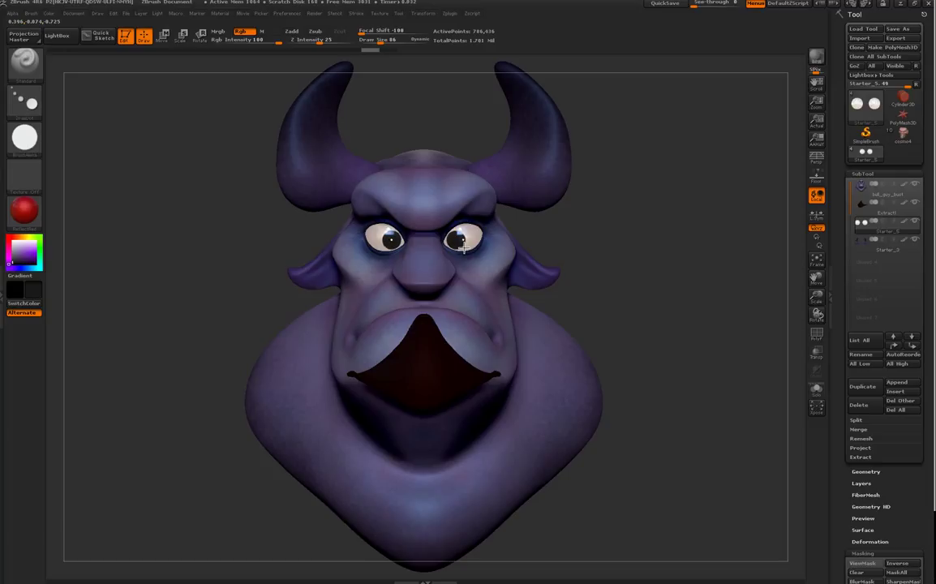
{"action": "left_click_drag", "start_coordinate": [464, 249], "coordinate": [465, 246]}
Step: Pick a bright red colour and try a red dab inside the dark irises with a draw size of 65
{"action": "left_click_drag", "start_coordinate": [675, 400], "coordinate": [699, 431]}
{"action": "right_click", "coordinate": [653, 325]}
{"action": "key", "text": "space"}
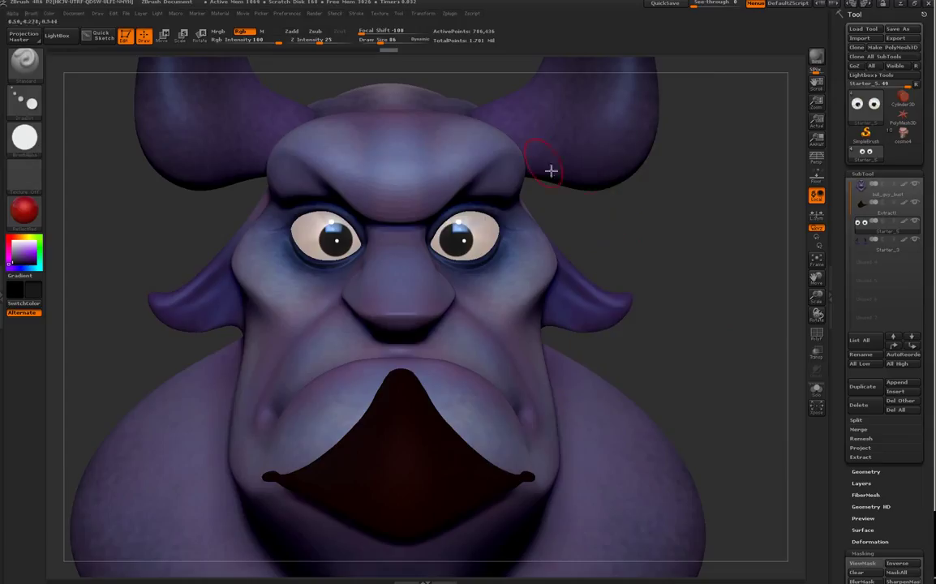
{"action": "left_click_drag", "start_coordinate": [375, 40], "coordinate": [312, 36]}
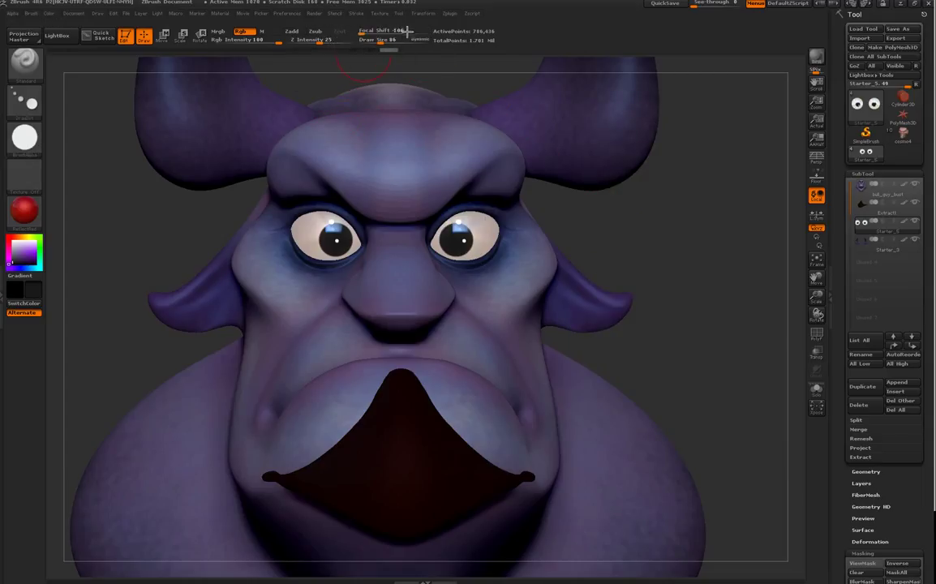
{"action": "left_click_drag", "start_coordinate": [388, 46], "coordinate": [379, 49]}
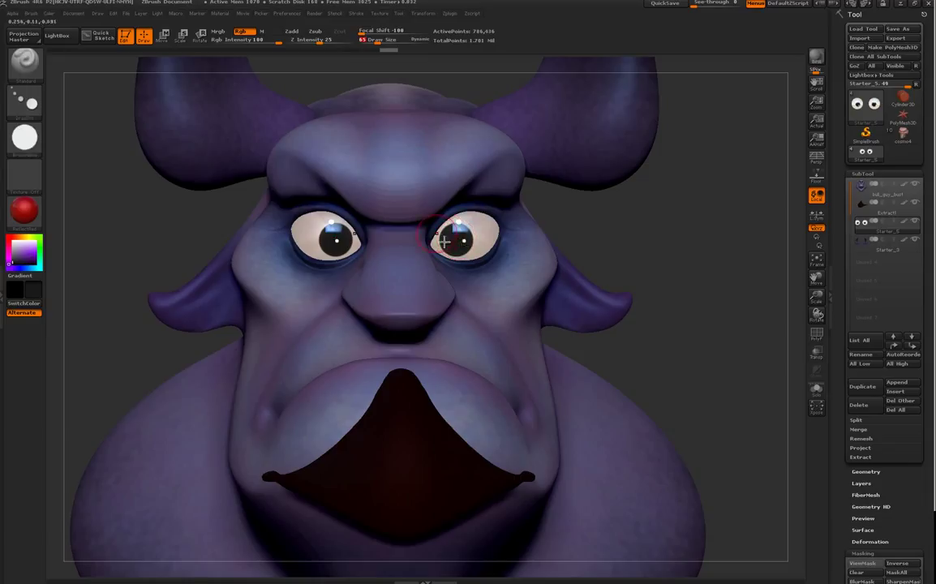
{"action": "left_click_drag", "start_coordinate": [629, 242], "coordinate": [627, 232], "text": "shift"}
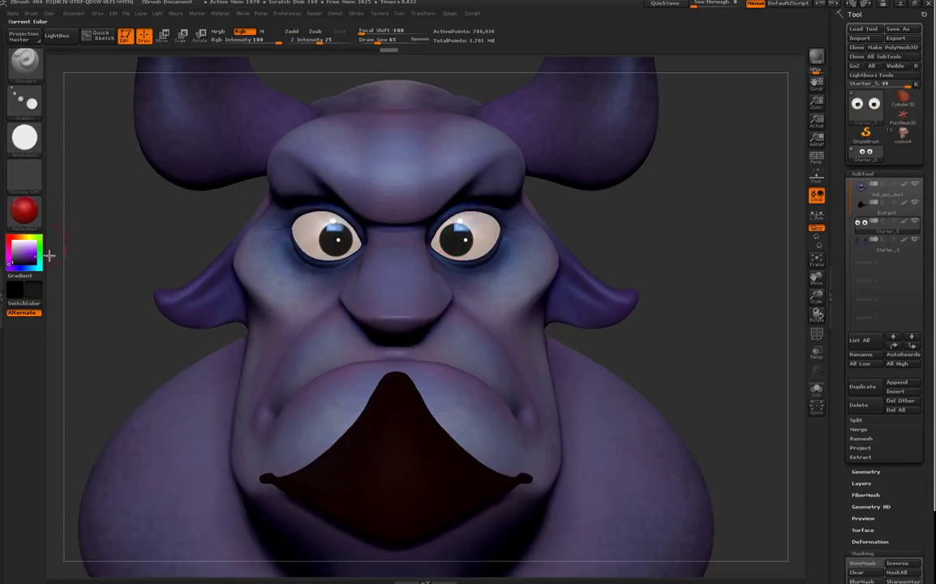
{"action": "left_click", "coordinate": [9, 237]}
{"action": "left_click", "coordinate": [36, 252]}
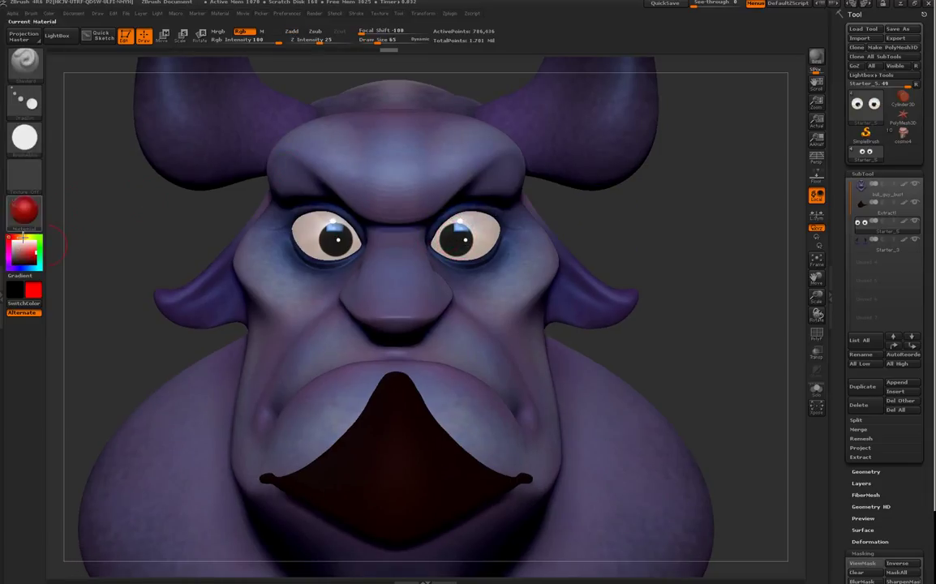
{"action": "left_click", "coordinate": [466, 246]}
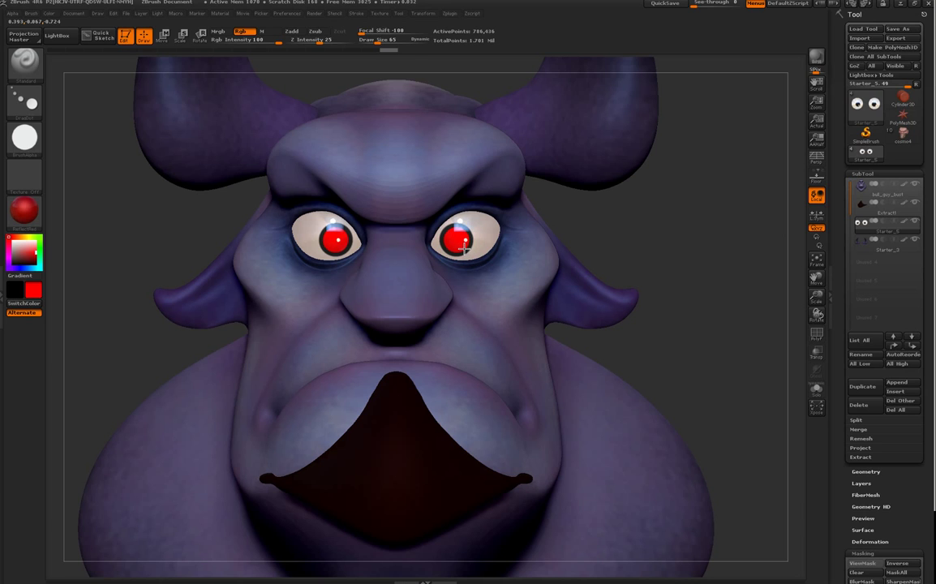
{"action": "key", "text": "ctrl+z"}
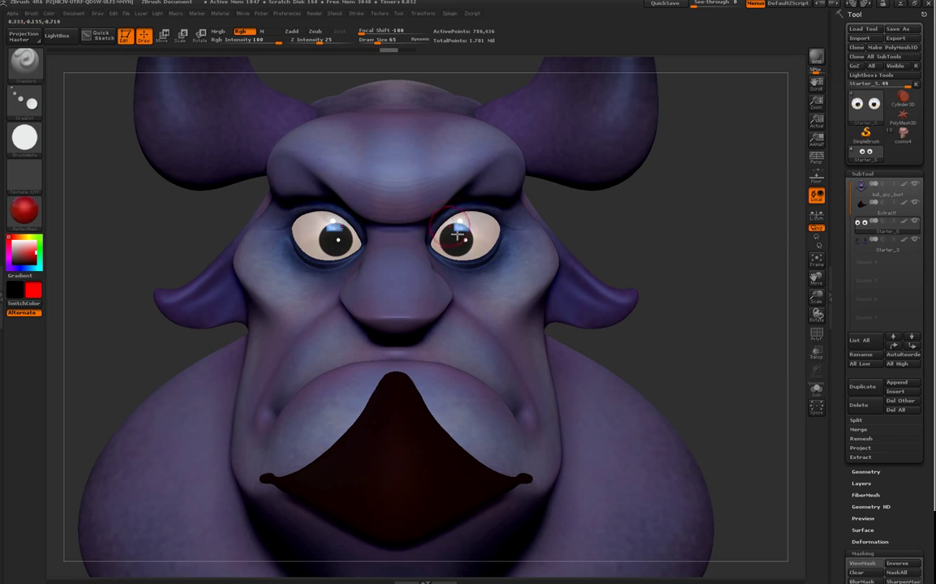
Step: Place red irises inside the dark rims at draw size 73 and black pupils in their centres at draw size 39
{"action": "left_click_drag", "start_coordinate": [383, 50], "coordinate": [386, 49]}
{"action": "left_click_drag", "start_coordinate": [463, 248], "coordinate": [463, 247]}
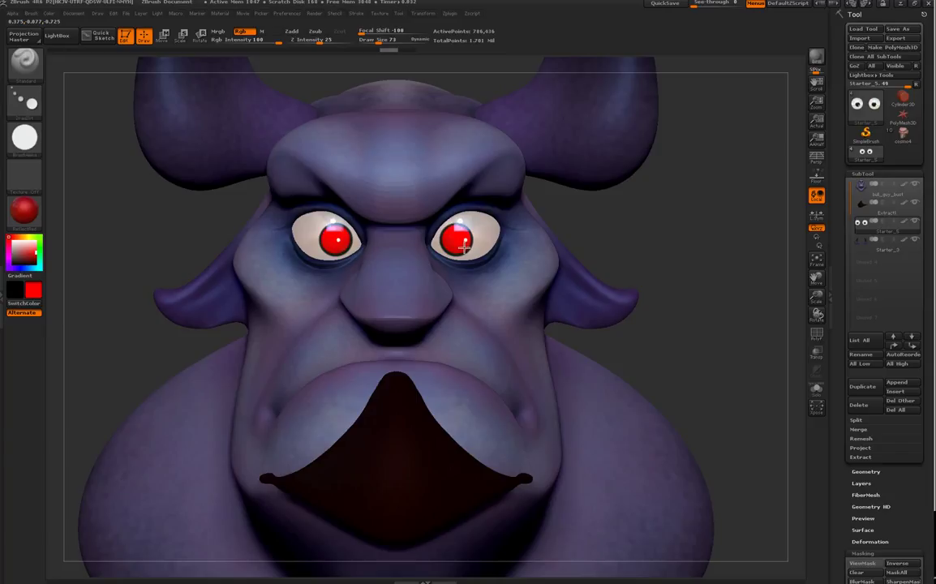
{"action": "mouse_move", "coordinate": [692, 309]}
{"action": "left_mouse_down"}
{"action": "mouse_move", "coordinate": [720, 321]}
{"action": "mouse_move", "coordinate": [704, 320]}
{"action": "mouse_move", "coordinate": [707, 309]}
{"action": "left_mouse_up"}
{"action": "left_click_drag", "start_coordinate": [396, 41], "coordinate": [378, 47]}
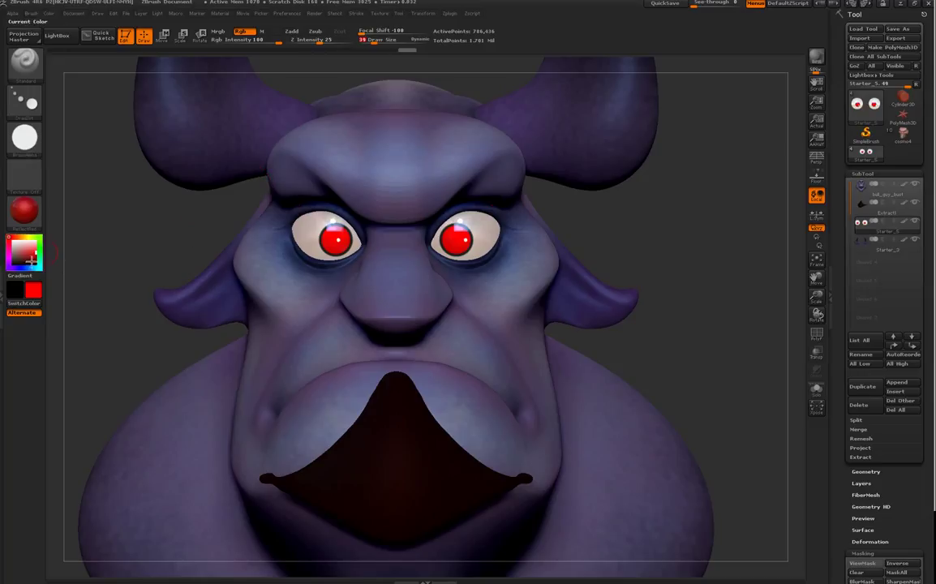
{"action": "left_click", "coordinate": [458, 241]}
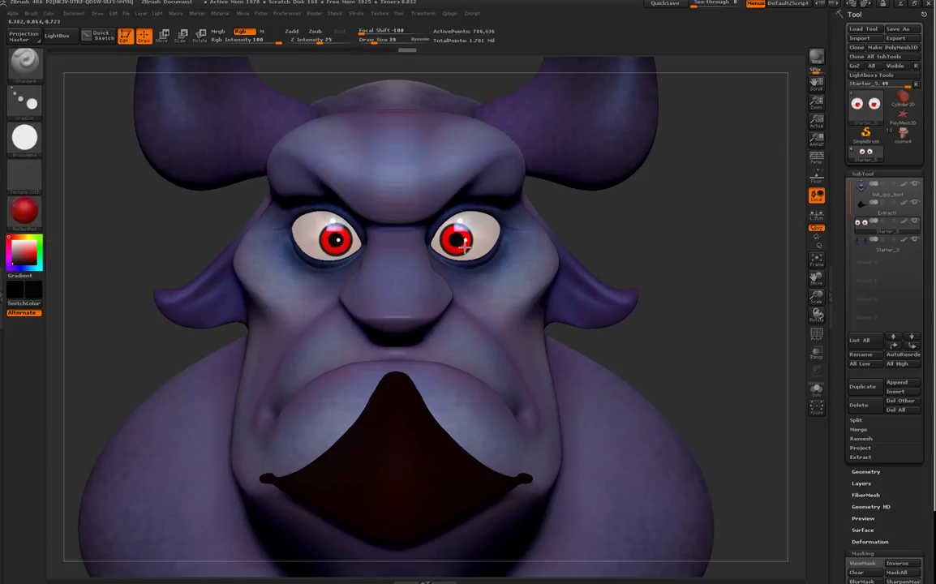
Step: Settle the black pupils at the centres of the red irises
{"action": "left_click_drag", "start_coordinate": [463, 248], "coordinate": [465, 248]}
{"action": "key", "text": "shift"}
{"action": "mouse_move", "coordinate": [712, 367]}
{"action": "left_mouse_down", "text": "shift"}
{"action": "mouse_move", "coordinate": [727, 367]}
{"action": "mouse_move", "coordinate": [679, 366]}
{"action": "mouse_move", "coordinate": [739, 361]}
{"action": "mouse_move", "coordinate": [693, 361]}
{"action": "mouse_move", "coordinate": [721, 355]}
{"action": "left_mouse_up", "text": "shift"}
{"action": "key", "text": "shift"}
Step: Switch the brush to the Dots stroke with the soft Alpha 01
{"action": "left_click", "coordinate": [36, 112]}
{"action": "left_click", "coordinate": [84, 120]}
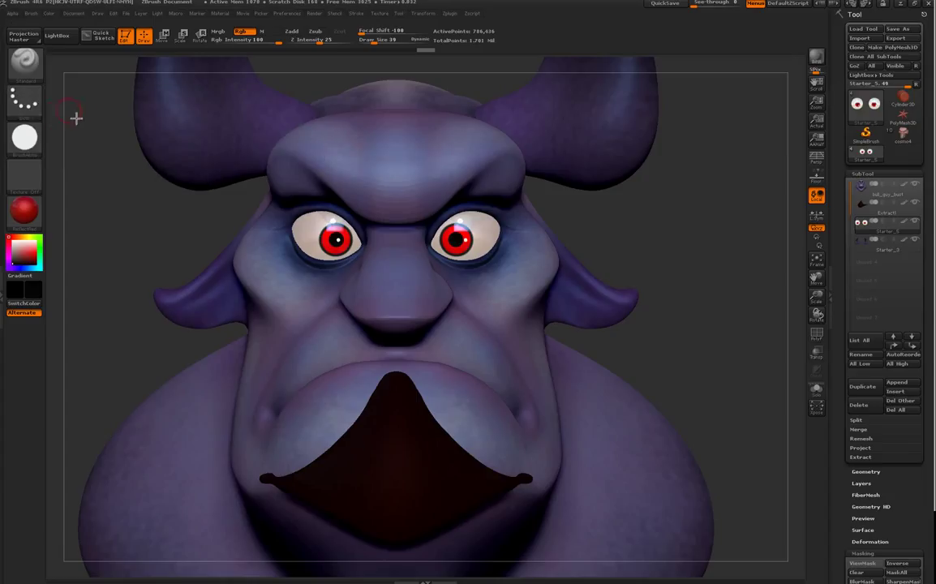
{"action": "left_click", "coordinate": [24, 138]}
{"action": "left_click", "coordinate": [73, 195]}
{"action": "left_click", "coordinate": [34, 143]}
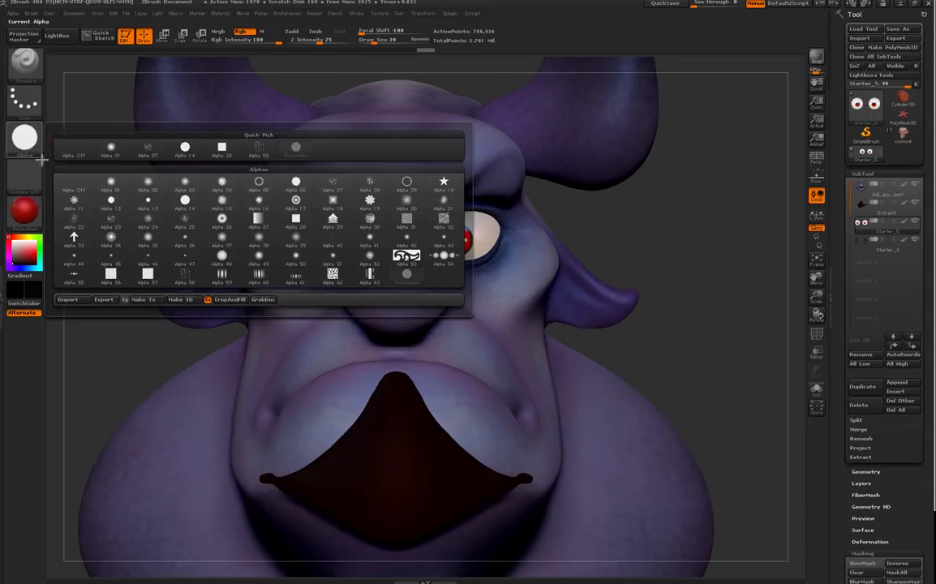
{"action": "left_click", "coordinate": [33, 136]}
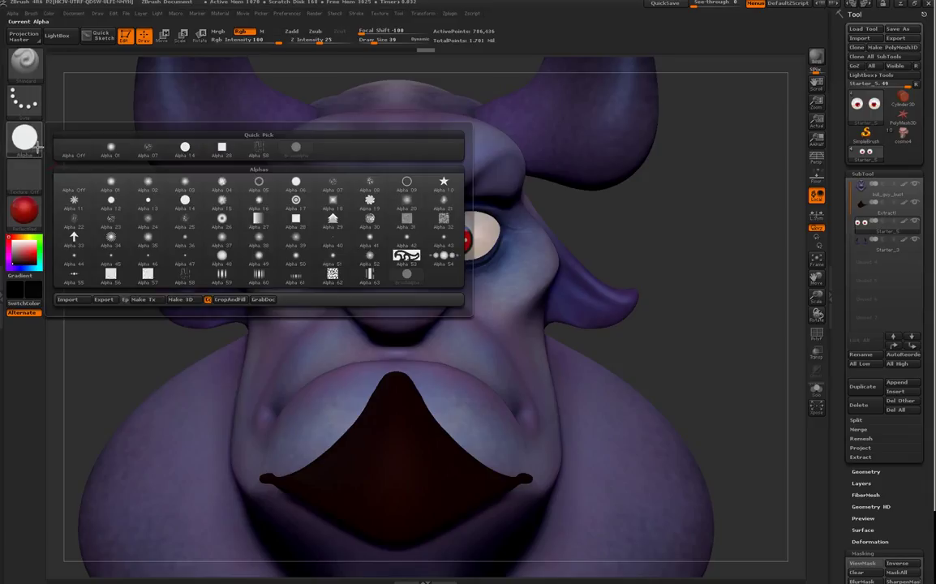
{"action": "left_click", "coordinate": [109, 158]}
Step: Pick a dark red, set the RGB intensity to 36 and tint the outer corners of the eyeballs at draw size 90
{"action": "left_click_drag", "start_coordinate": [28, 259], "coordinate": [28, 259]}
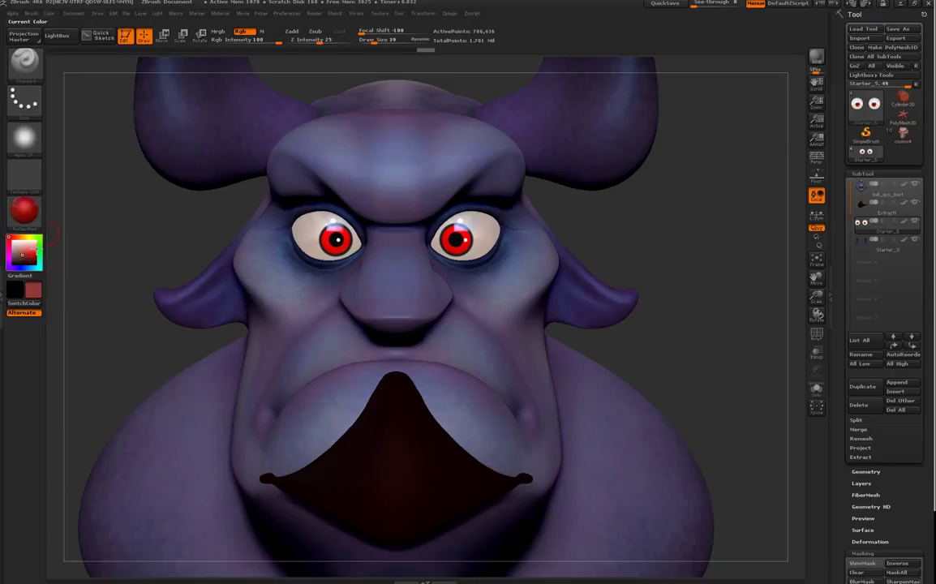
{"action": "key", "text": "space"}
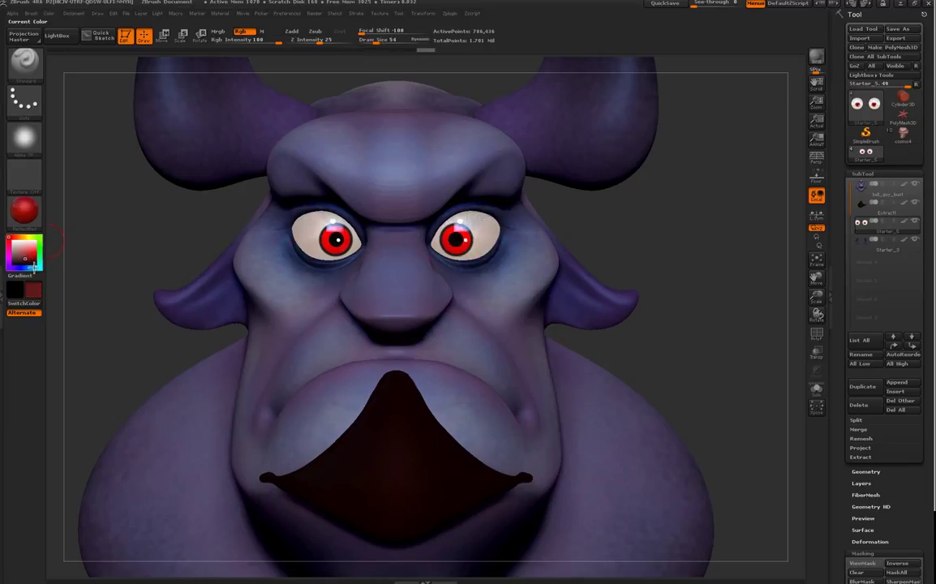
{"action": "left_click_drag", "start_coordinate": [278, 43], "coordinate": [260, 44]}
{"action": "left_click_drag", "start_coordinate": [608, 224], "coordinate": [529, 228]}
{"action": "key", "text": "space"}
{"action": "left_click", "coordinate": [524, 228]}
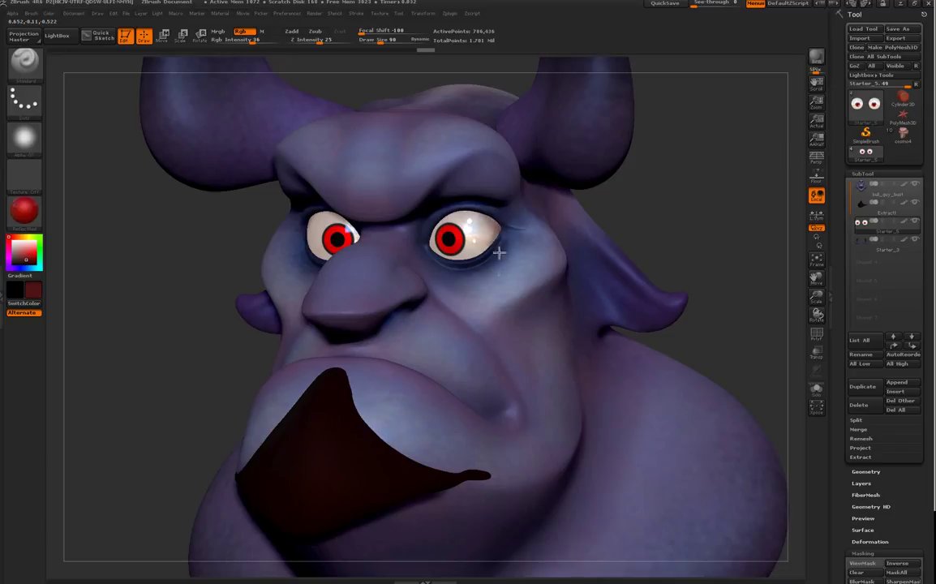
{"action": "mouse_move", "coordinate": [599, 218]}
{"action": "left_mouse_down"}
{"action": "mouse_move", "coordinate": [648, 215]}
{"action": "mouse_move", "coordinate": [599, 215]}
{"action": "left_mouse_up"}
Step: Turn on ghost transparency and paint dark red on the inner corners of the eyeballs at draw size 36
{"action": "key", "text": "space"}
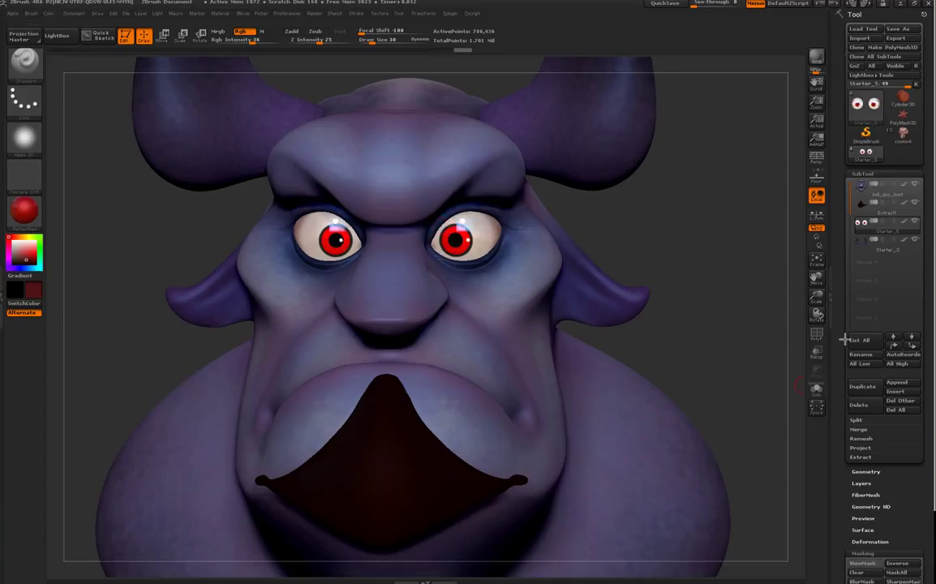
{"action": "left_click", "coordinate": [824, 357]}
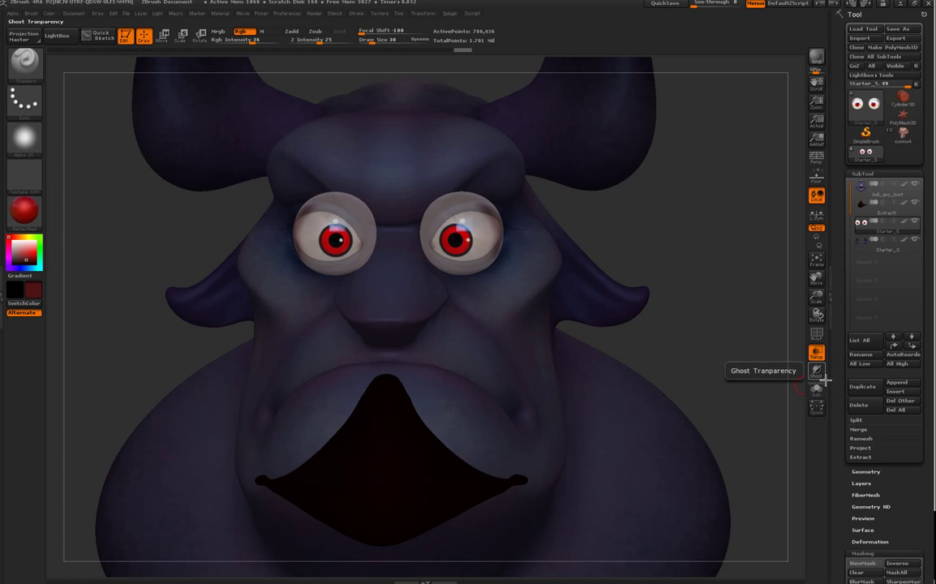
{"action": "left_click", "coordinate": [819, 373]}
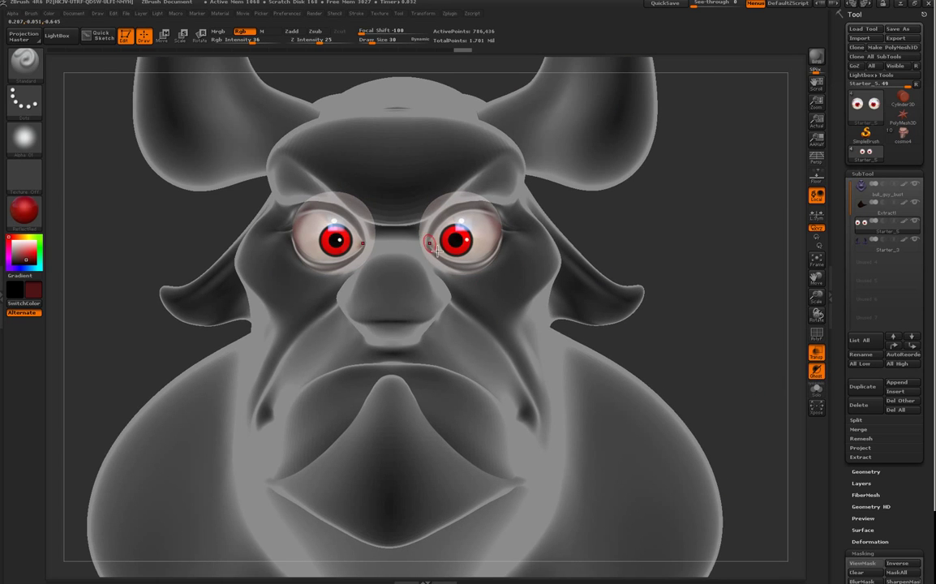
{"action": "key", "text": "space"}
{"action": "left_click_drag", "start_coordinate": [431, 244], "coordinate": [433, 244]}
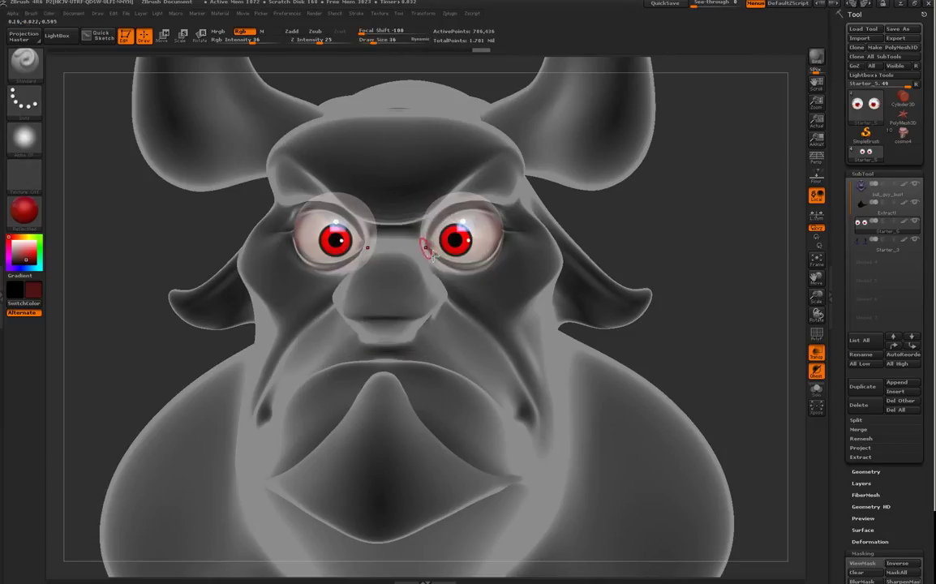
Step: Set the focal shift to 0 and softly shade dark red around the eyeball edges with the draw size raised to 81
{"action": "key", "text": "space"}
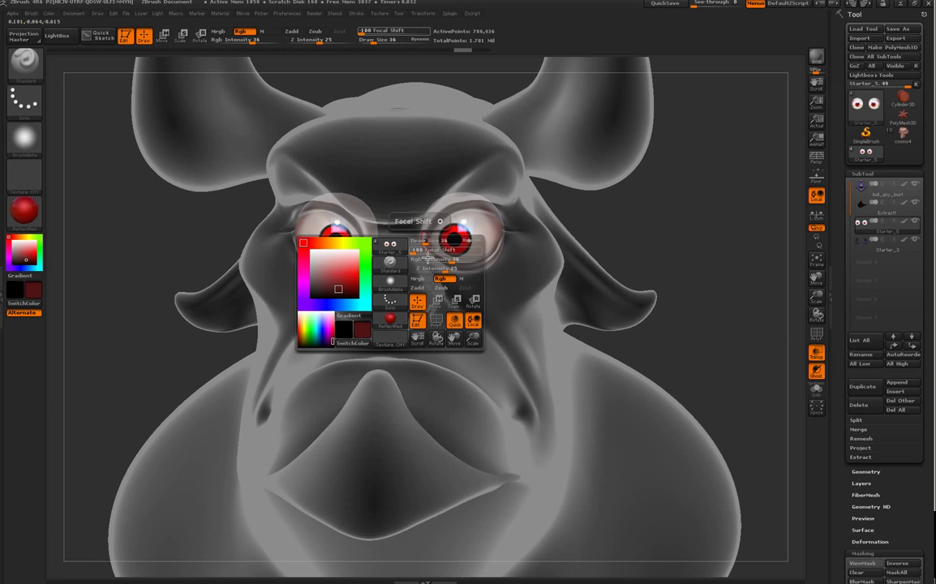
{"action": "left_click_drag", "start_coordinate": [427, 258], "coordinate": [439, 258]}
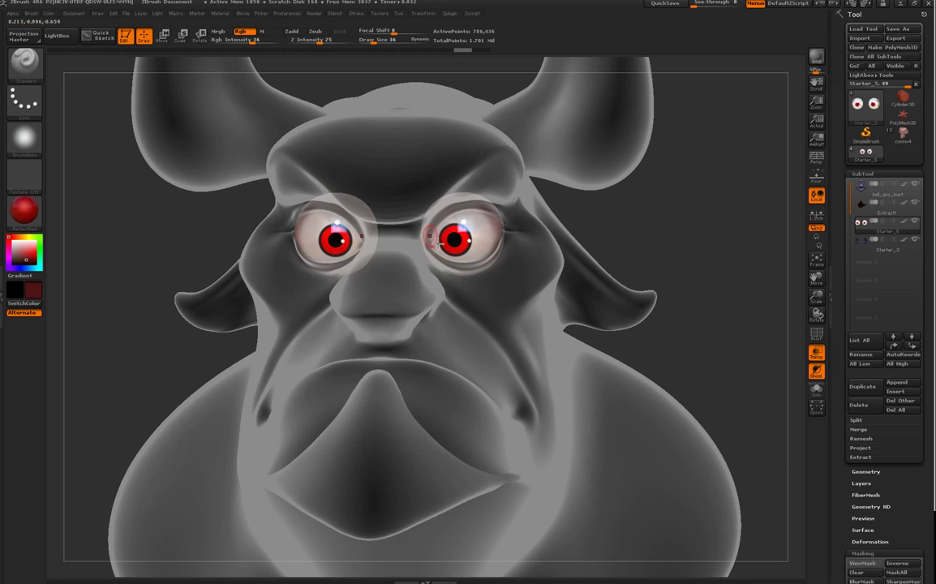
{"action": "key", "text": "space"}
{"action": "left_click_drag", "start_coordinate": [428, 241], "coordinate": [435, 242]}
{"action": "left_click_drag", "start_coordinate": [547, 230], "coordinate": [561, 219]}
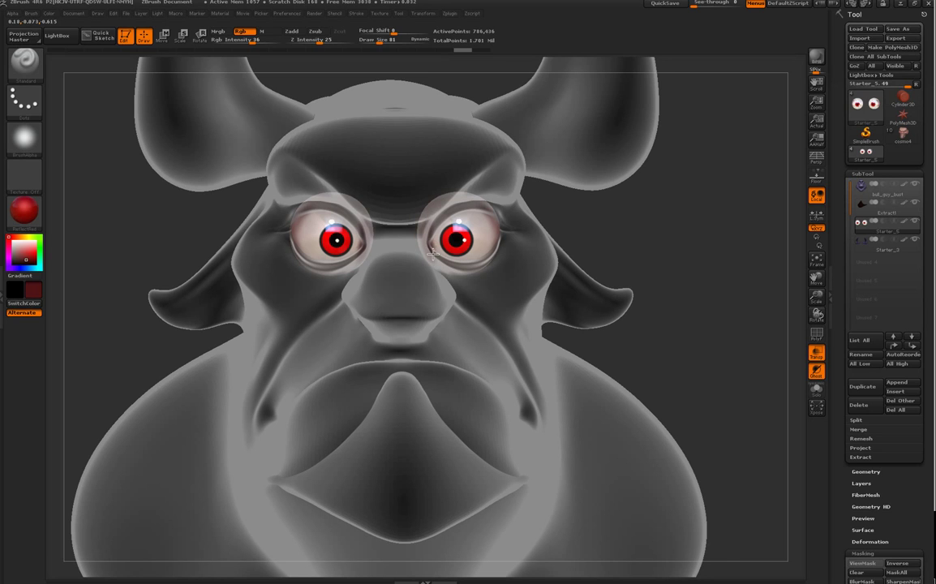
{"action": "left_click_drag", "start_coordinate": [578, 246], "coordinate": [503, 249]}
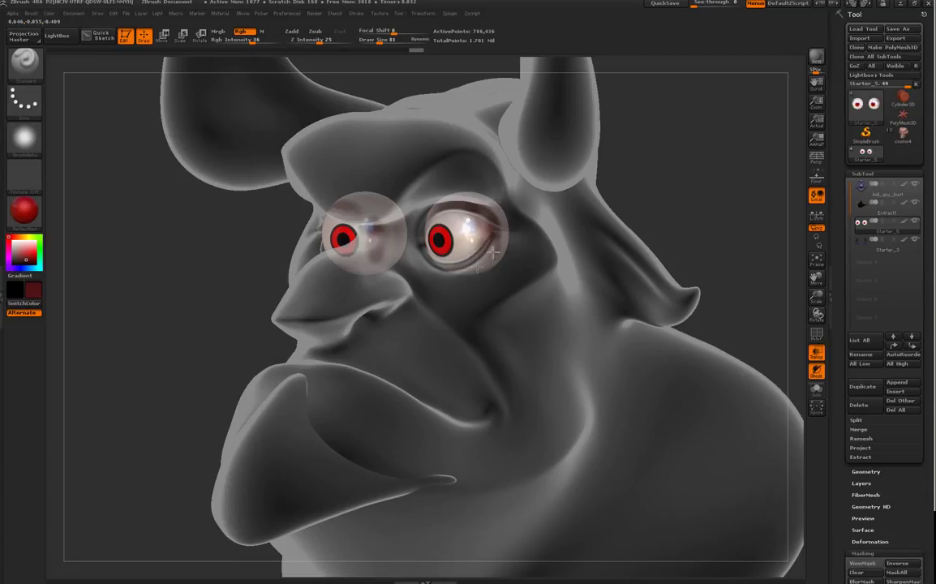
{"action": "left_click_drag", "start_coordinate": [577, 213], "coordinate": [645, 192]}
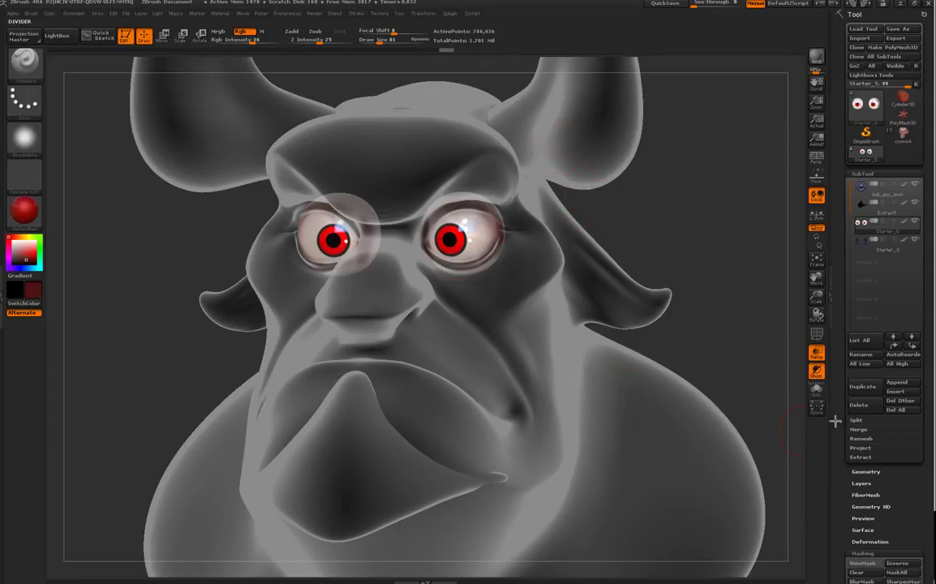
Step: Isolate the eyeballs and extend the dark red shading around their sides and undersides at draw size 73
{"action": "left_click", "coordinate": [816, 389]}
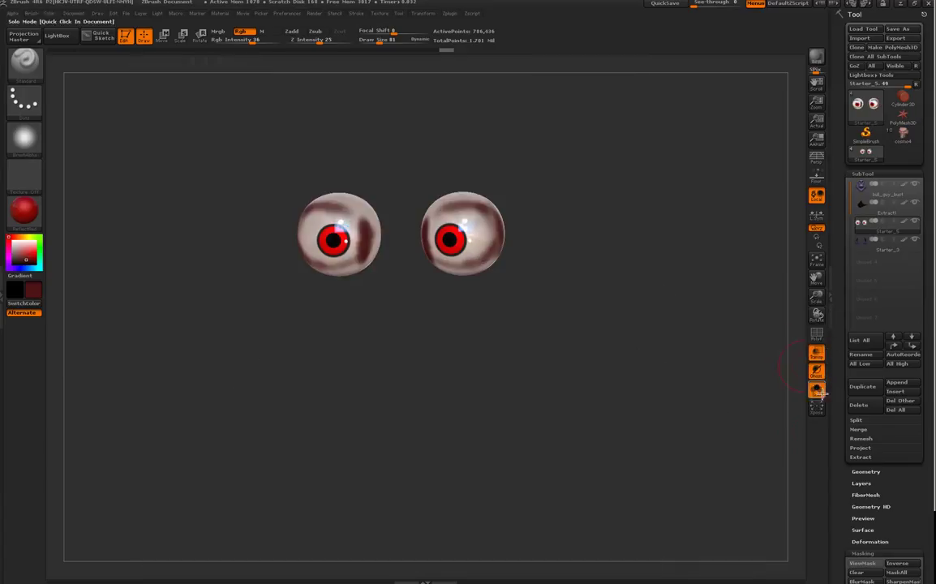
{"action": "mouse_move", "coordinate": [440, 161]}
{"action": "left_mouse_down"}
{"action": "mouse_move", "coordinate": [455, 184]}
{"action": "mouse_move", "coordinate": [470, 173]}
{"action": "left_mouse_up"}
{"action": "key", "text": "space"}
{"action": "left_click_drag", "start_coordinate": [476, 156], "coordinate": [495, 145]}
{"action": "mouse_move", "coordinate": [425, 213]}
{"action": "left_mouse_down"}
{"action": "mouse_move", "coordinate": [437, 226]}
{"action": "mouse_move", "coordinate": [471, 197]}
{"action": "mouse_move", "coordinate": [433, 254]}
{"action": "mouse_move", "coordinate": [468, 285]}
{"action": "mouse_move", "coordinate": [437, 281]}
{"action": "left_mouse_up"}
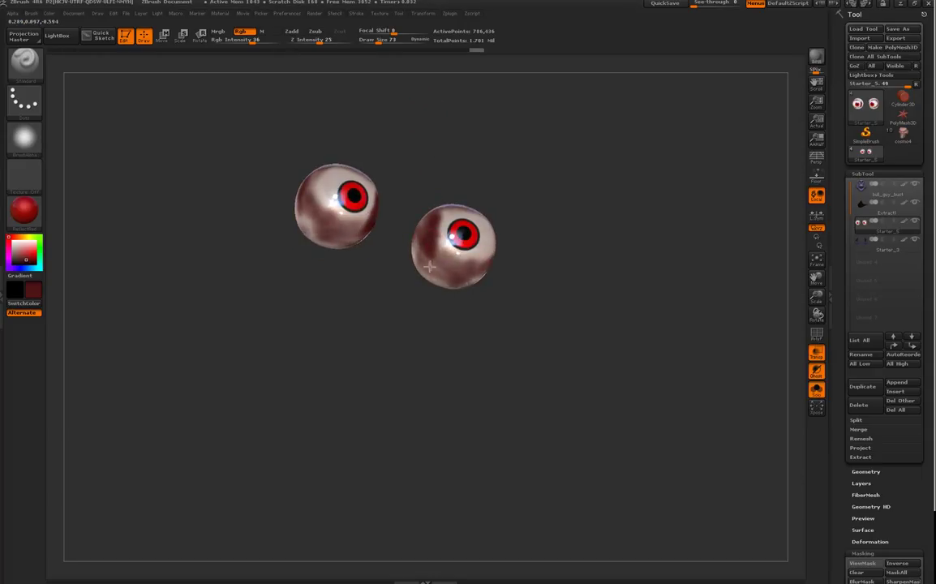
{"action": "left_click_drag", "start_coordinate": [556, 293], "coordinate": [515, 262]}
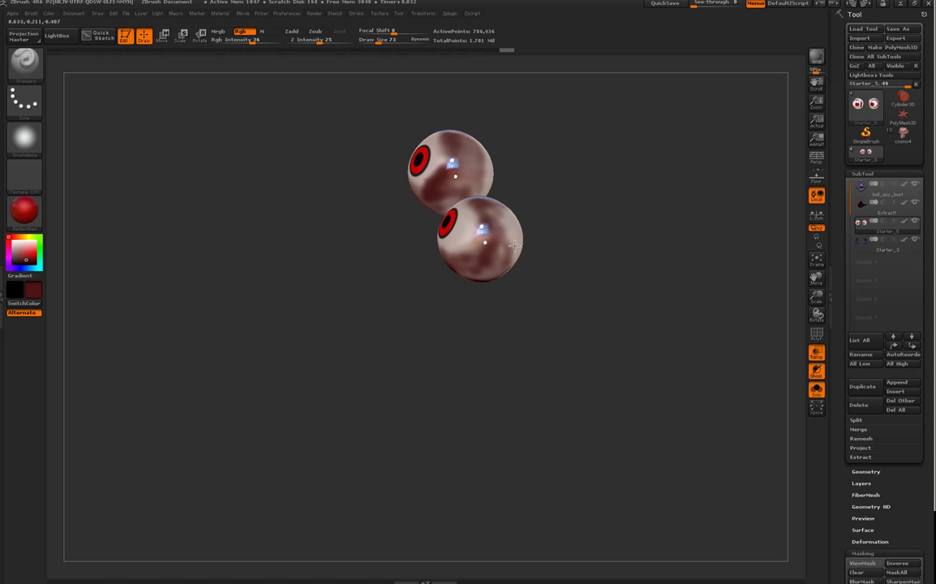
{"action": "left_click_drag", "start_coordinate": [541, 203], "coordinate": [485, 242]}
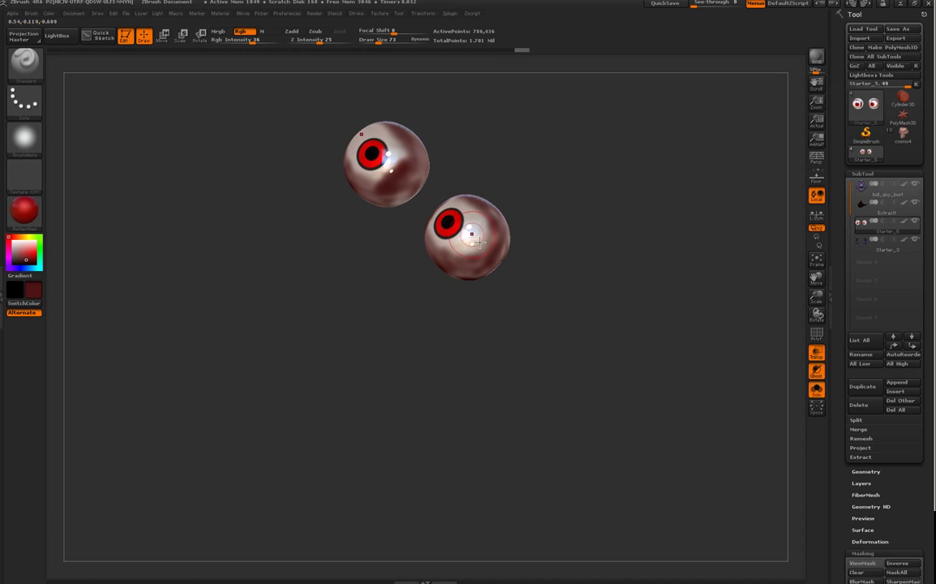
Step: Sample the off-white from the eyeballs and paint it over the red shading to soften the transitions around the irises
{"action": "key", "text": "c"}
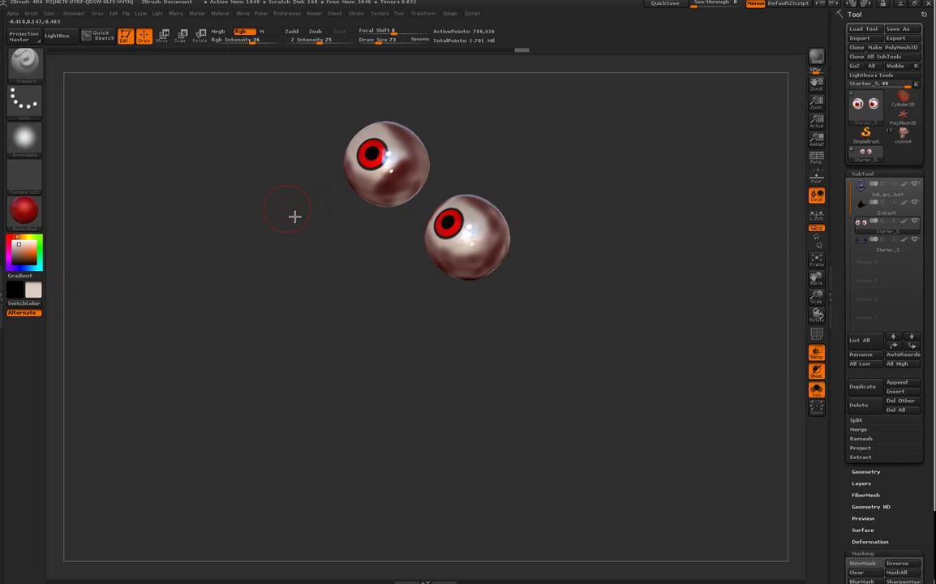
{"action": "left_click_drag", "start_coordinate": [473, 152], "coordinate": [495, 264]}
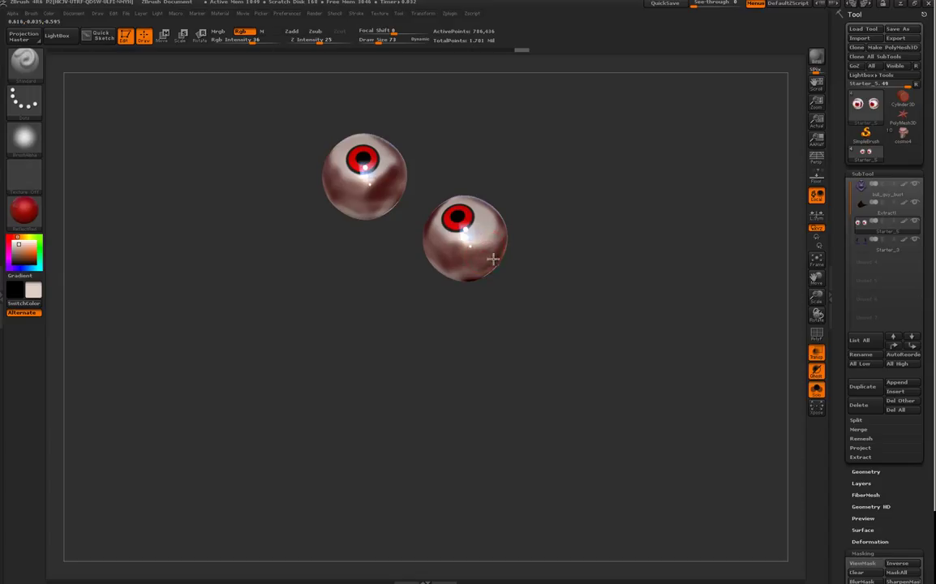
{"action": "left_click_drag", "start_coordinate": [404, 231], "coordinate": [494, 189]}
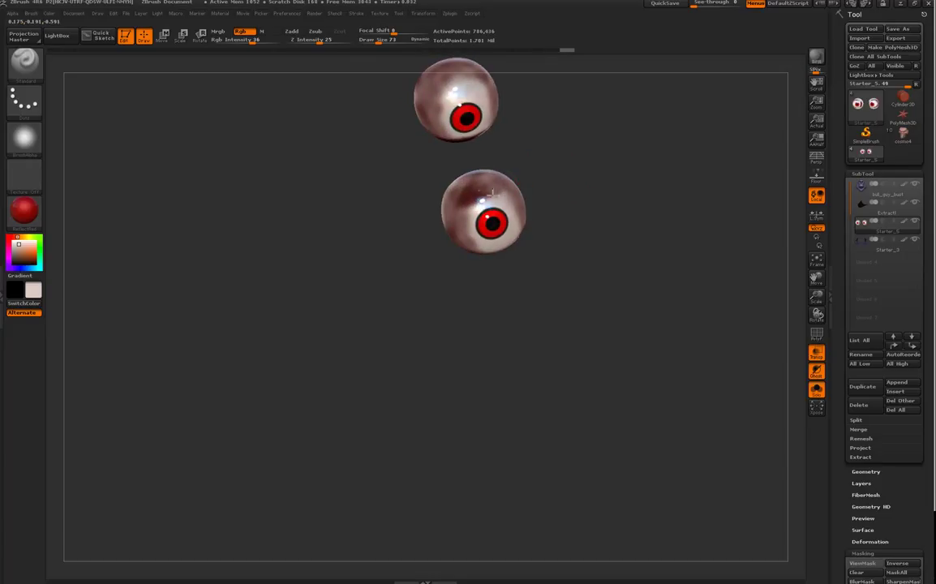
{"action": "left_click_drag", "start_coordinate": [507, 153], "coordinate": [532, 135]}
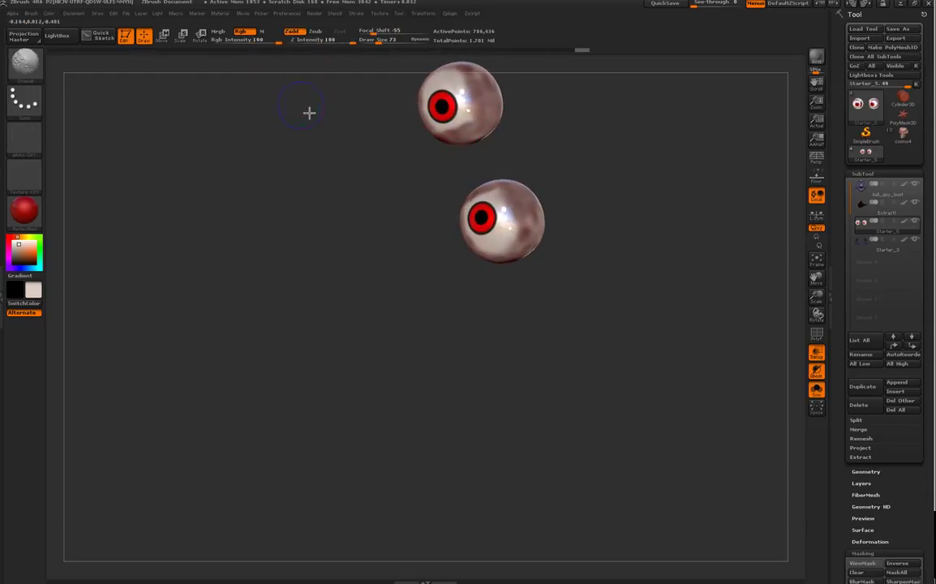
Step: Turn off Zadd for the Smooth brush so that it blends only the colour on the eyeballs
{"action": "key", "text": "shift"}
{"action": "key", "text": "shift"}
{"action": "key", "text": "shift"}
{"action": "key", "text": "shift"}
{"action": "key", "text": "shift"}
{"action": "left_click", "coordinate": [304, 35], "text": "shift"}
{"action": "left_click_drag", "start_coordinate": [614, 235], "coordinate": [606, 240]}
{"action": "key", "text": "shift"}
Step: Lower the eyeballs' subdivision level and smooth the dark red shading into the off-white around the irises
{"action": "key", "text": "shift+d"}
{"action": "key", "text": "shift+d"}
{"action": "mouse_move", "coordinate": [583, 253]}
{"action": "left_mouse_down"}
{"action": "mouse_move", "coordinate": [489, 217]}
{"action": "mouse_move", "coordinate": [524, 257]}
{"action": "mouse_move", "coordinate": [540, 228]}
{"action": "mouse_move", "coordinate": [518, 203]}
{"action": "mouse_move", "coordinate": [520, 175]}
{"action": "left_mouse_up"}
{"action": "key", "text": "space"}
{"action": "key", "text": "shift"}
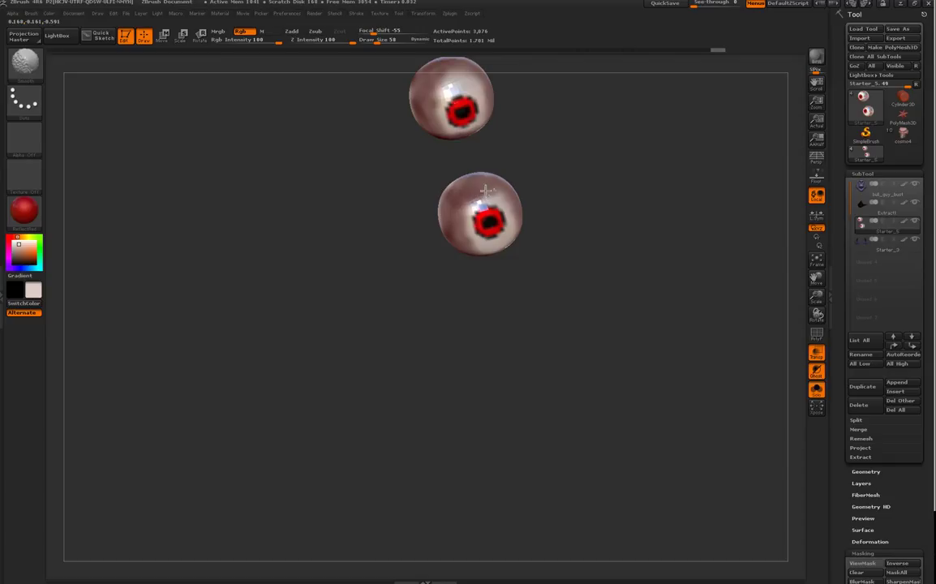
{"action": "left_click_drag", "start_coordinate": [476, 288], "coordinate": [476, 246], "text": "shift"}
{"action": "left_click_drag", "start_coordinate": [526, 313], "coordinate": [520, 262]}
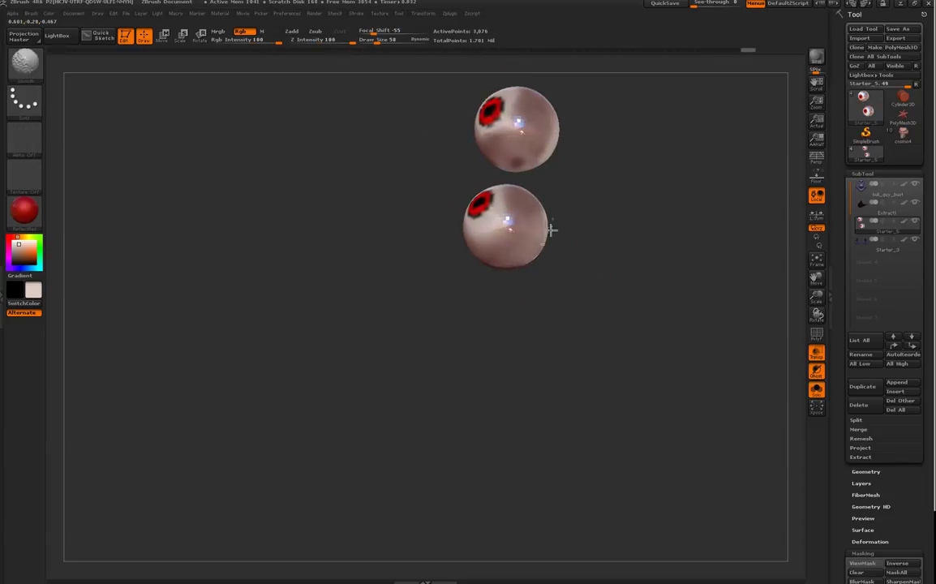
Step: Return the eyeballs to their highest subdivision level and face them front on
{"action": "key", "text": "d"}
{"action": "key", "text": "d"}
{"action": "mouse_move", "coordinate": [573, 274]}
{"action": "left_mouse_down"}
{"action": "mouse_move", "coordinate": [558, 263]}
{"action": "mouse_move", "coordinate": [574, 309]}
{"action": "mouse_move", "coordinate": [578, 282]}
{"action": "left_mouse_up"}
{"action": "key", "text": "d"}
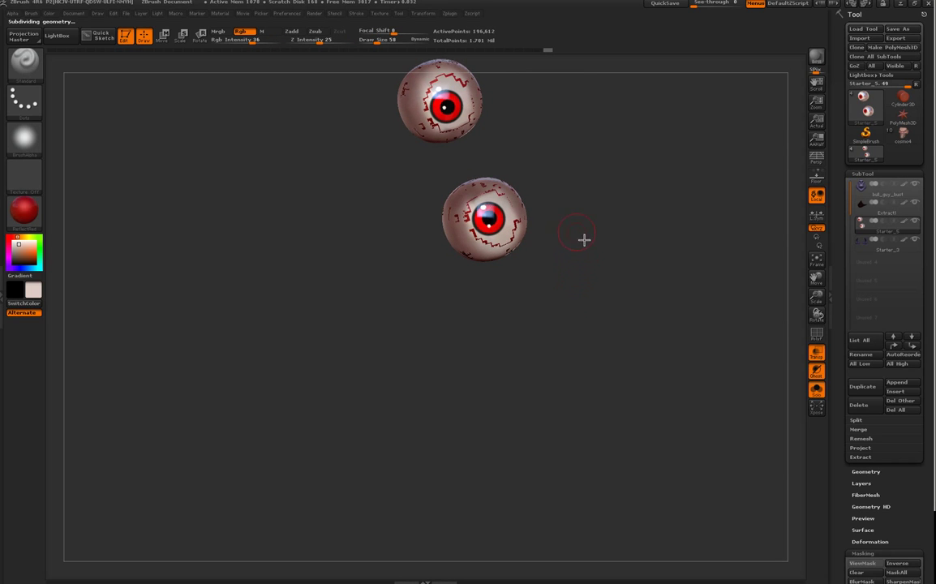
{"action": "left_click_drag", "start_coordinate": [585, 240], "coordinate": [587, 195], "text": "shift"}
{"action": "left_click_drag", "start_coordinate": [595, 234], "coordinate": [555, 171]}
{"action": "left_click_drag", "start_coordinate": [617, 264], "coordinate": [551, 156]}
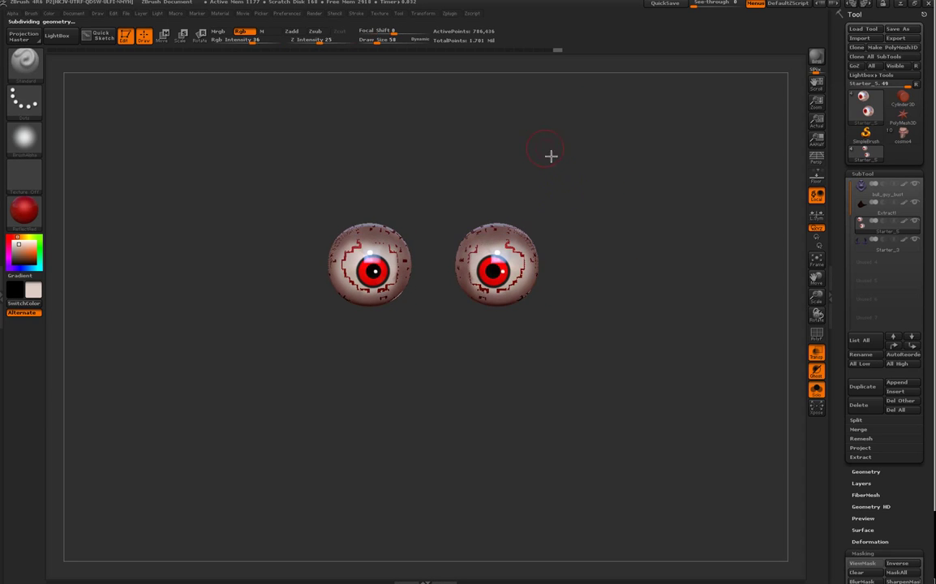
Step: Fill the eyeballs with the zbro_EyeReflection material using only the material channel
{"action": "left_click", "coordinate": [30, 216]}
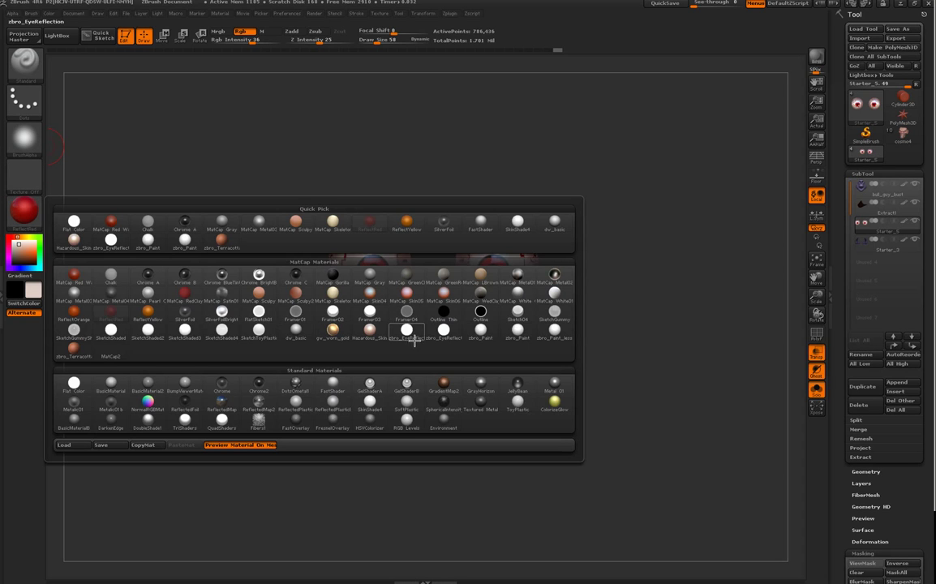
{"action": "left_click", "coordinate": [370, 308]}
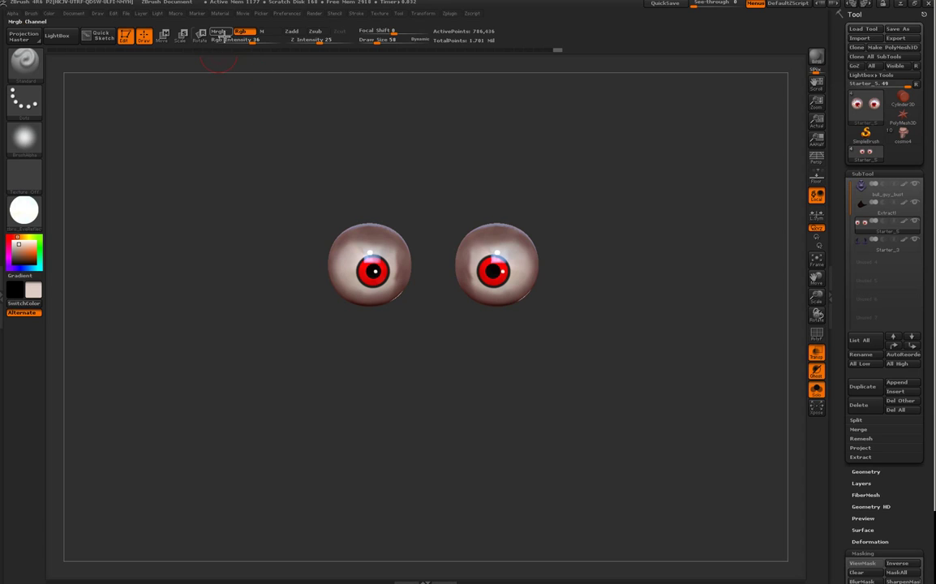
{"action": "left_click", "coordinate": [270, 31]}
{"action": "left_click", "coordinate": [49, 13]}
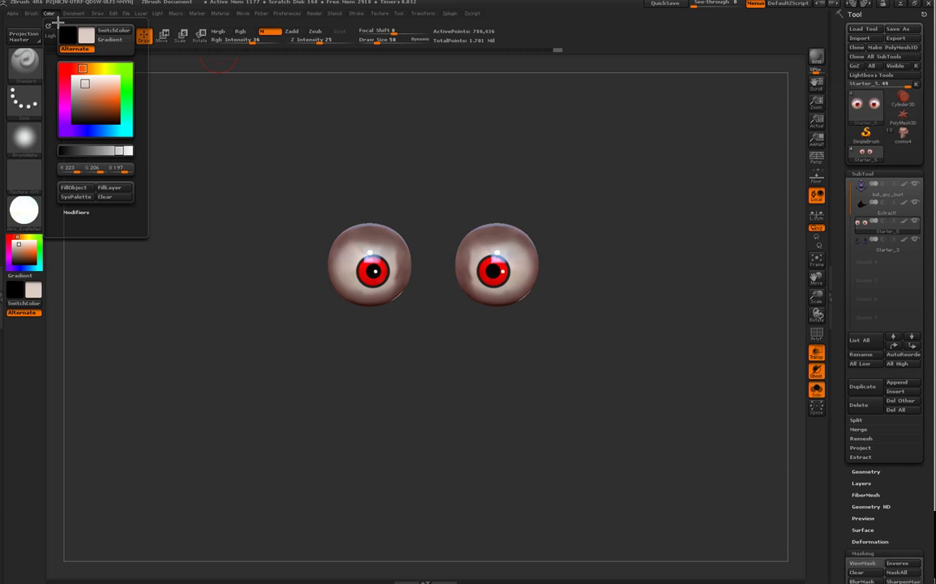
{"action": "left_click", "coordinate": [89, 189]}
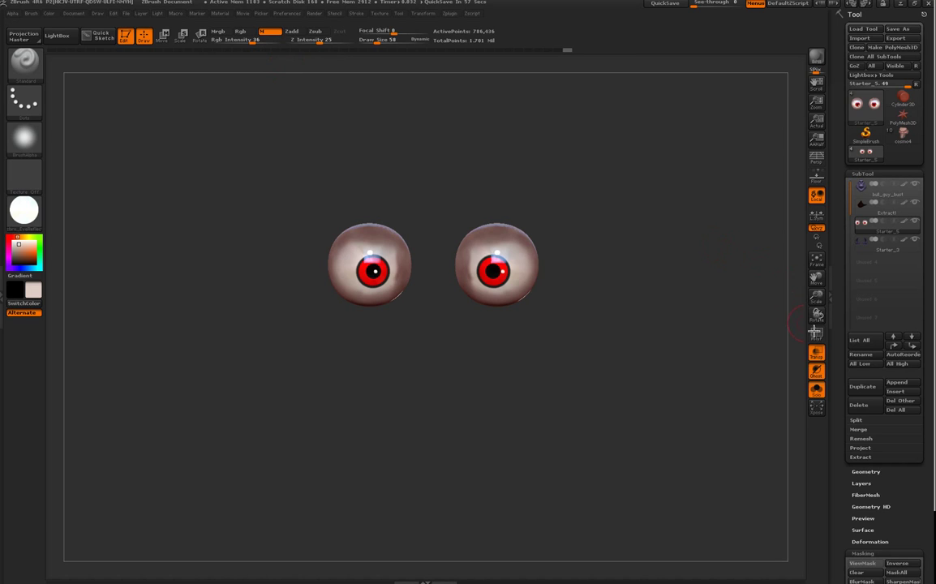
Step: Make zbro_Paint the active material, turn off transparency and show the whole bust again
{"action": "left_click", "coordinate": [25, 210]}
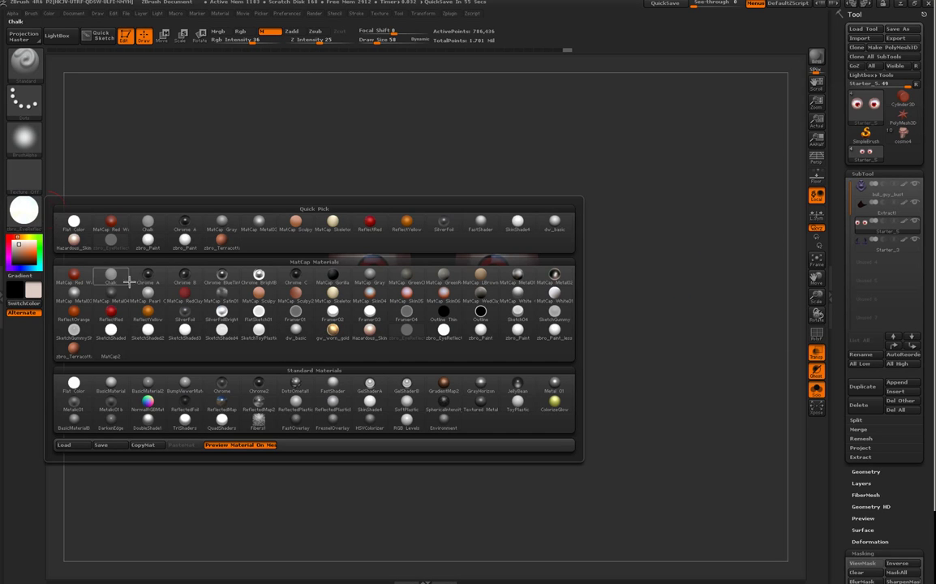
{"action": "left_click", "coordinate": [492, 337]}
{"action": "left_click_drag", "start_coordinate": [547, 311], "coordinate": [639, 401]}
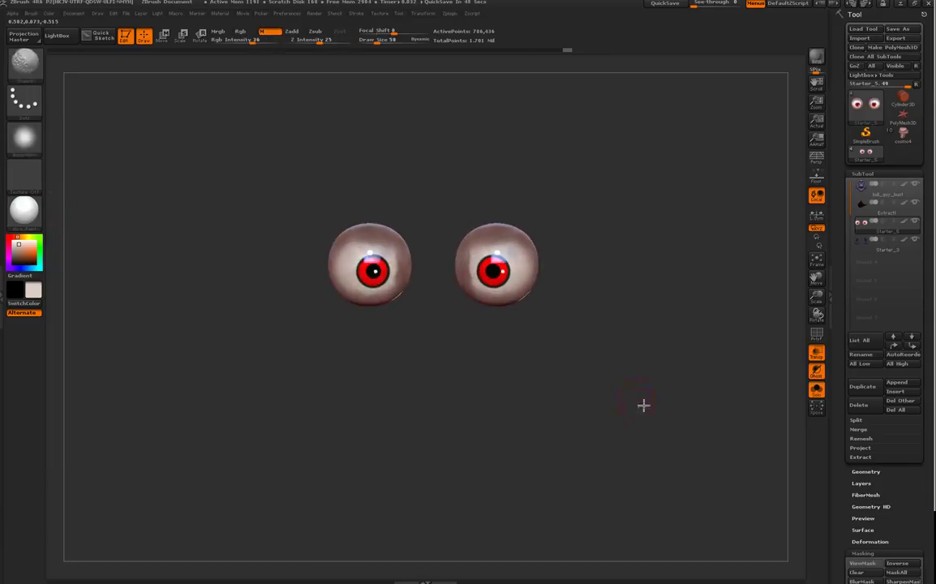
{"action": "left_click", "coordinate": [817, 355]}
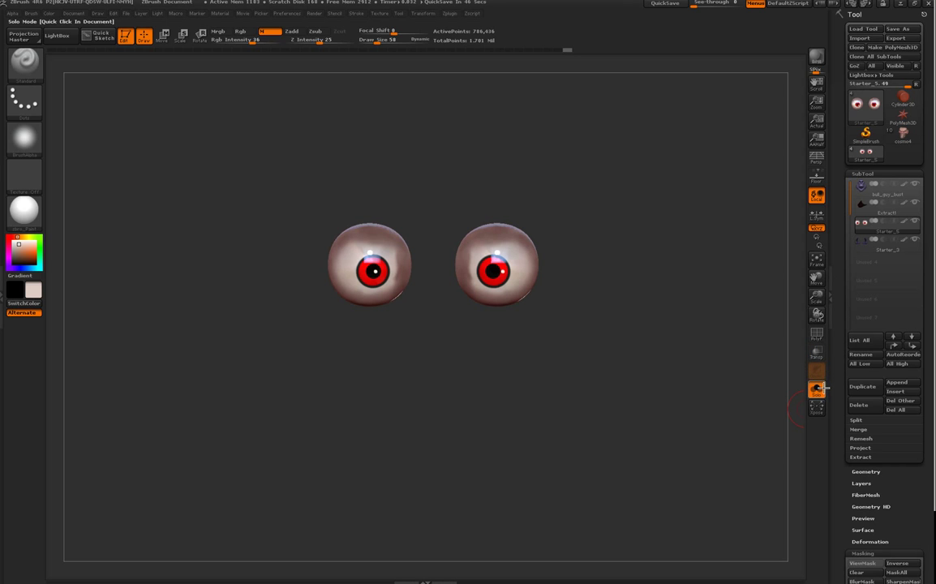
{"action": "left_click", "coordinate": [818, 394]}
{"action": "mouse_move", "coordinate": [753, 417]}
{"action": "left_mouse_down"}
{"action": "mouse_move", "coordinate": [732, 424]}
{"action": "mouse_move", "coordinate": [756, 424]}
{"action": "left_mouse_up"}
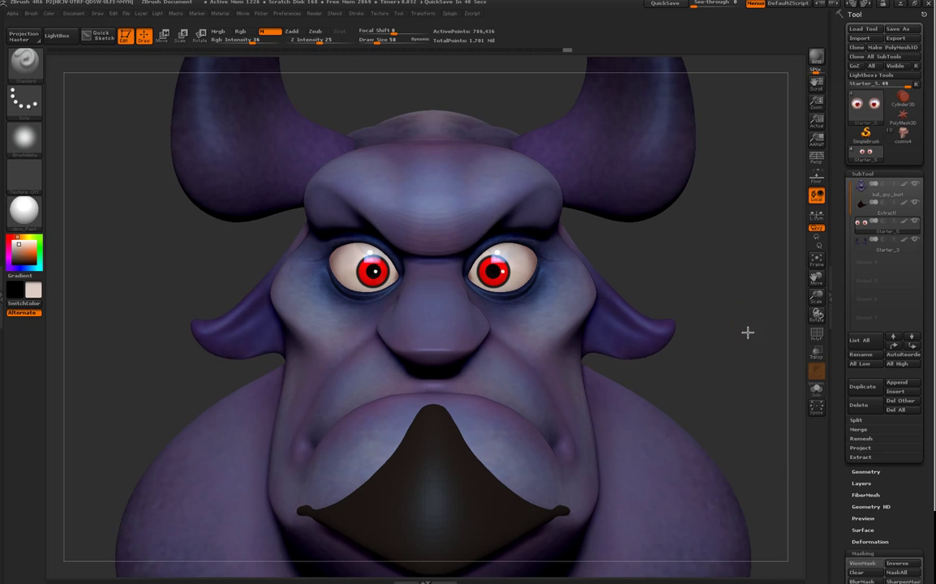
Step: Choose a golden yellow paint colour and reduce the brush's draw size to 17 for work on the irises
{"action": "key", "text": "space"}
{"action": "mouse_move", "coordinate": [787, 422]}
{"action": "left_mouse_down"}
{"action": "mouse_move", "coordinate": [791, 451]}
{"action": "mouse_move", "coordinate": [785, 433]}
{"action": "left_mouse_up"}
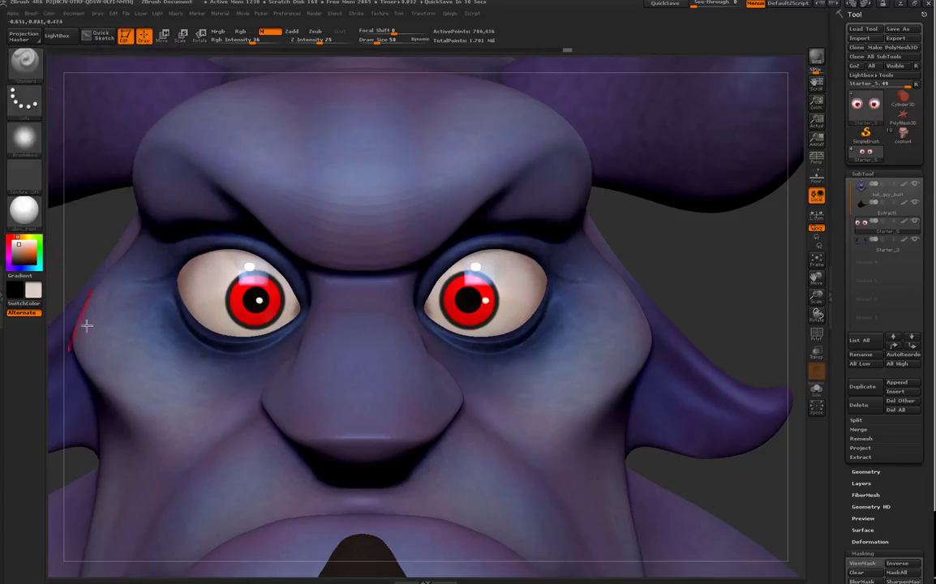
{"action": "mouse_move", "coordinate": [31, 244]}
{"action": "left_mouse_down"}
{"action": "mouse_move", "coordinate": [31, 261]}
{"action": "mouse_move", "coordinate": [29, 250]}
{"action": "left_mouse_up"}
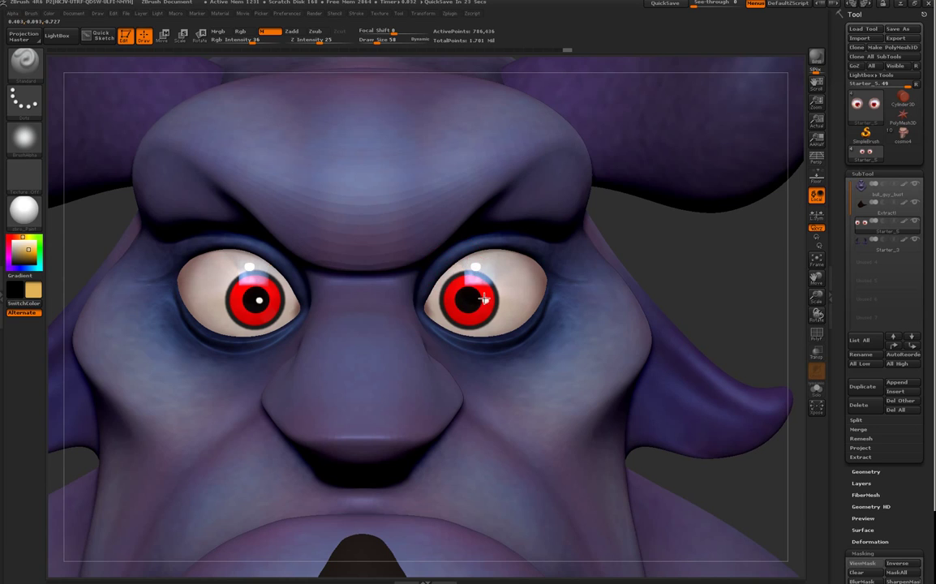
{"action": "key", "text": "space"}
{"action": "left_click_drag", "start_coordinate": [474, 291], "coordinate": [469, 290]}
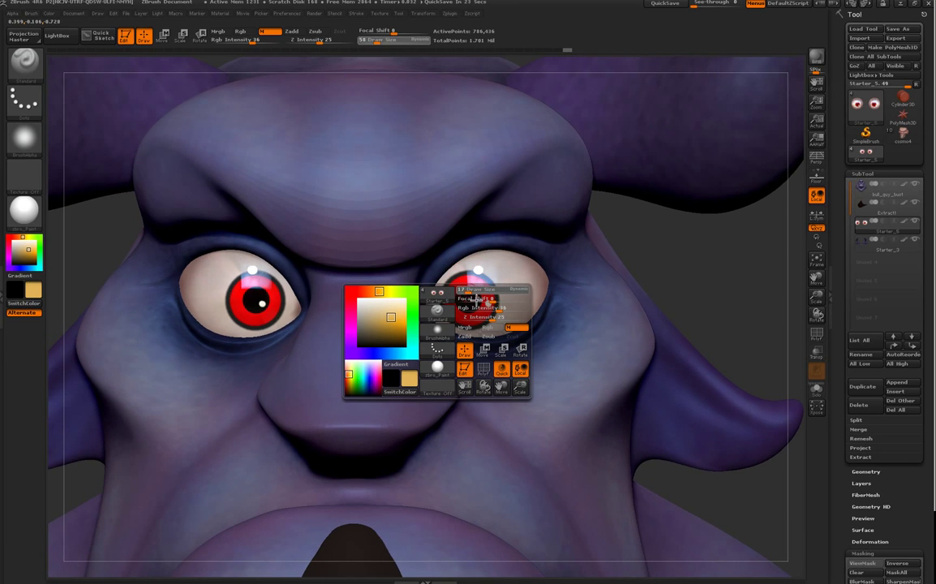
{"action": "left_click_drag", "start_coordinate": [633, 236], "coordinate": [599, 242], "text": "shift"}
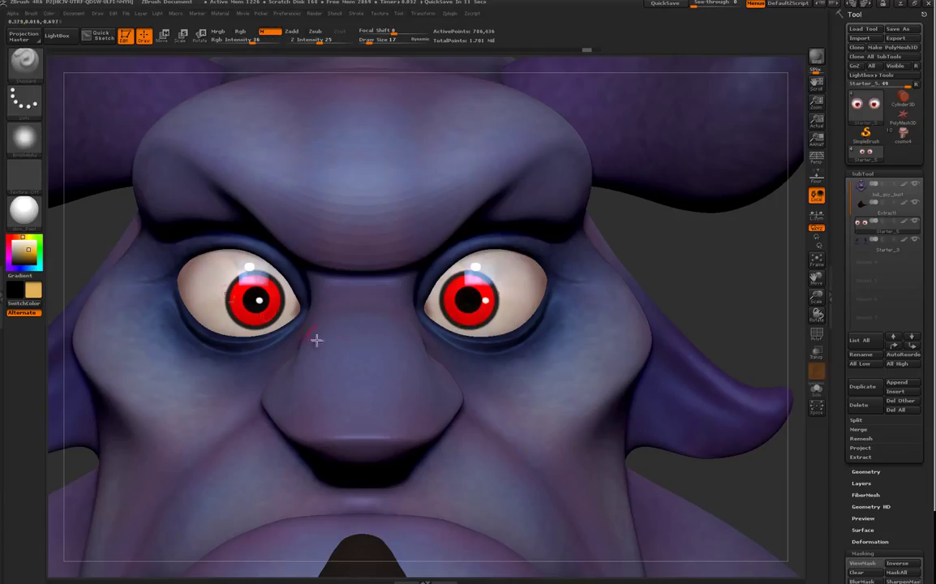
Step: Fill the eyeballs with the zbro_Paint material, and switch the brush to the Rgb channel only
{"action": "left_click", "coordinate": [32, 216]}
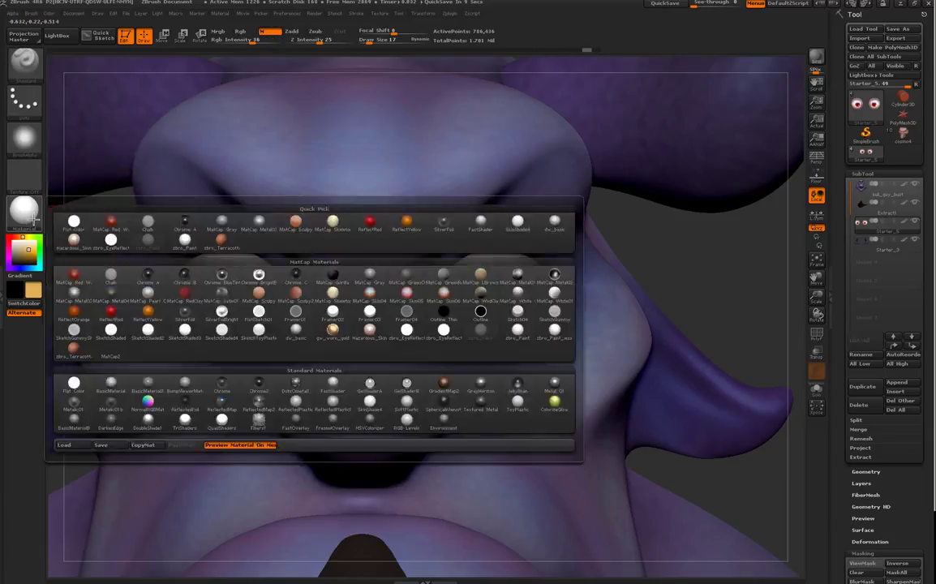
{"action": "left_click", "coordinate": [485, 335]}
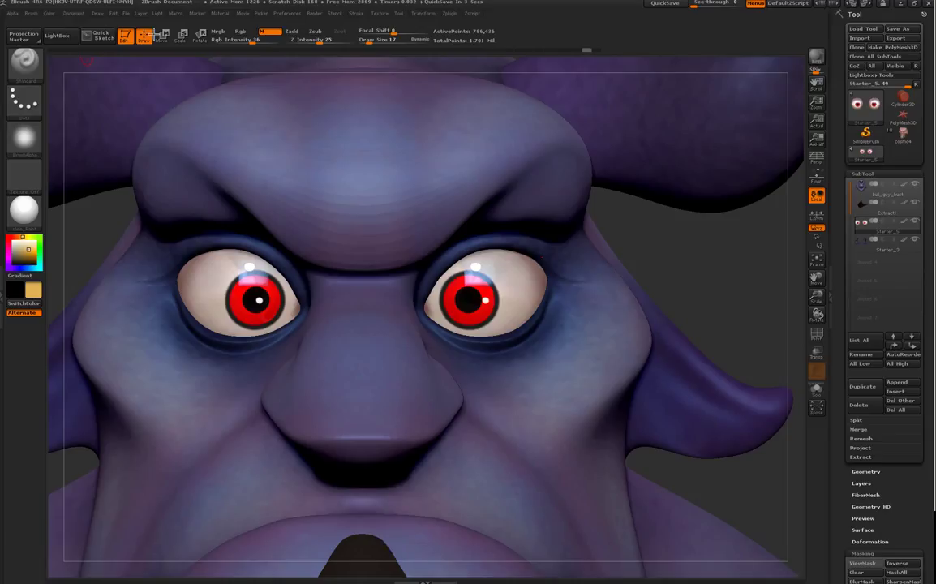
{"action": "left_click", "coordinate": [50, 12]}
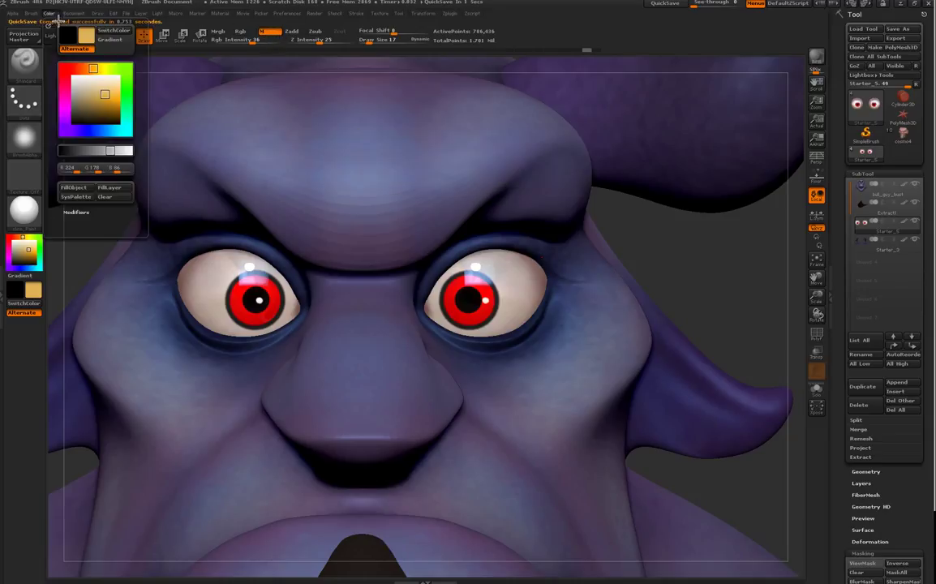
{"action": "left_click", "coordinate": [83, 189]}
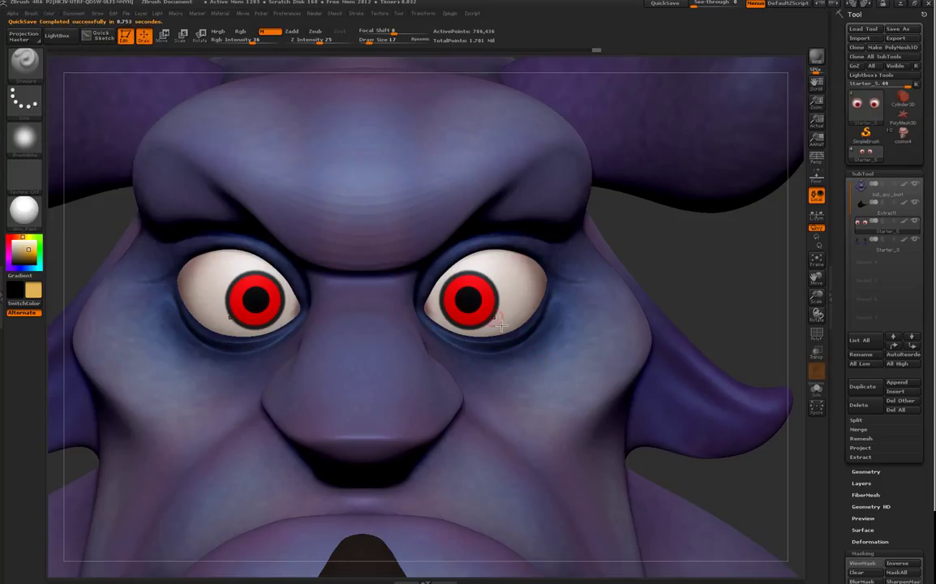
{"action": "left_click", "coordinate": [240, 31]}
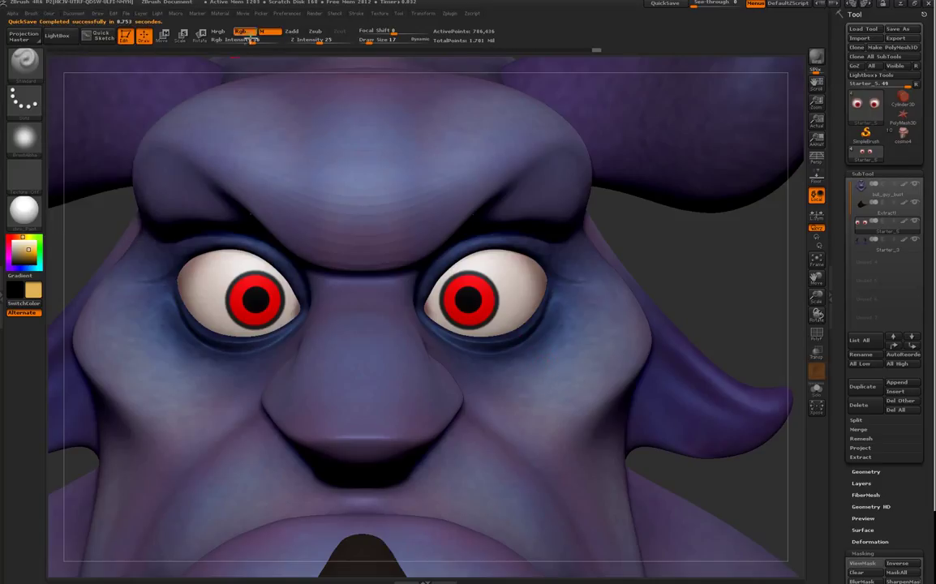
Step: Paint a golden yellow glow around the lower half of the irises at draw size 14 and soften it at draw size 12
{"action": "key", "text": "space"}
{"action": "left_click", "coordinate": [471, 323]}
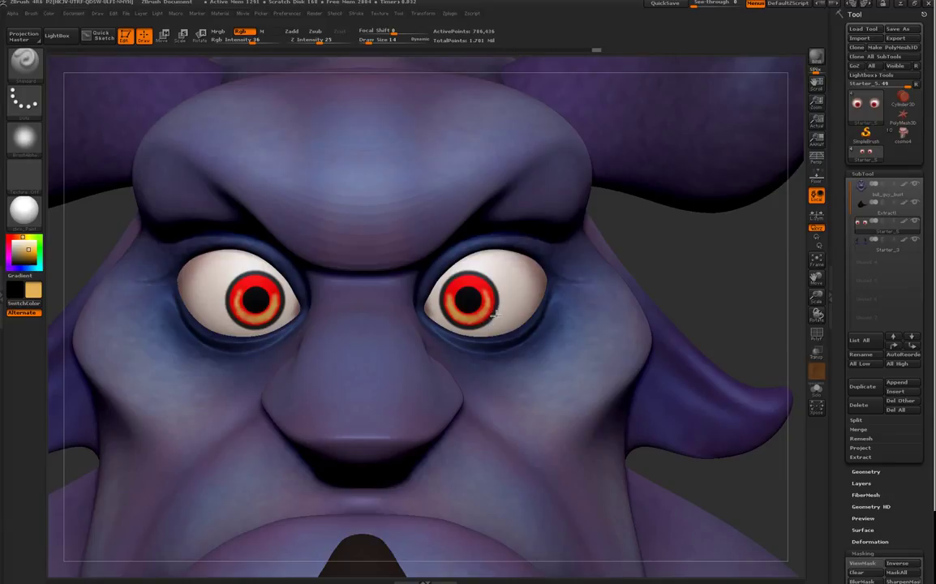
{"action": "right_click", "coordinate": [475, 302]}
{"action": "left_click_drag", "start_coordinate": [475, 303], "coordinate": [456, 304]}
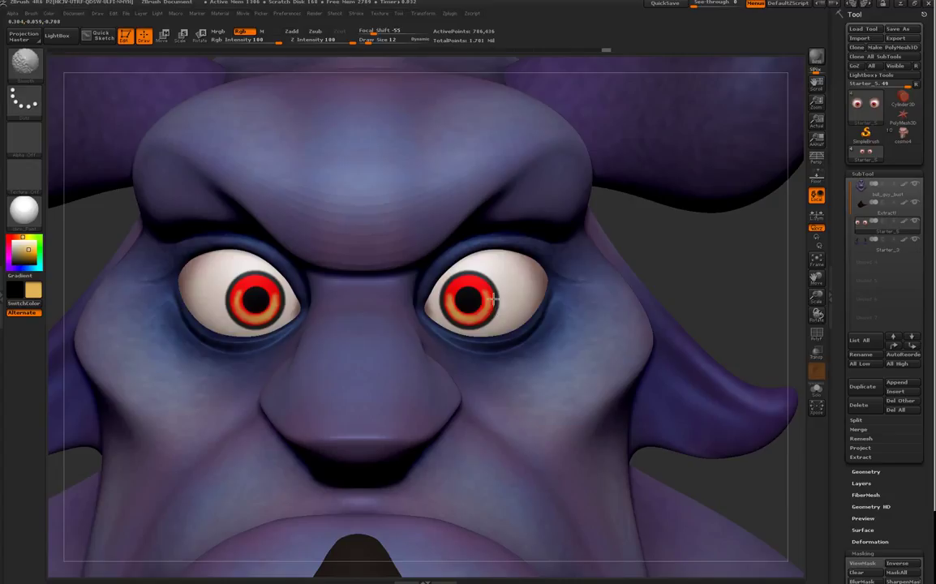
{"action": "left_click_drag", "start_coordinate": [459, 304], "coordinate": [468, 296], "text": "shift"}
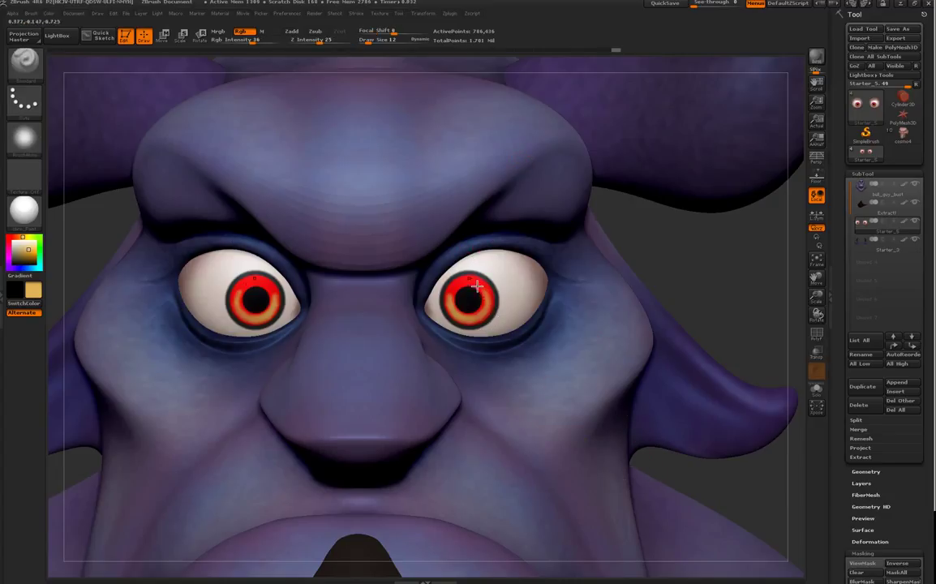
Step: Shade the upper part of the irises with dark red and near-black at draw size 12
{"action": "key", "text": "c"}
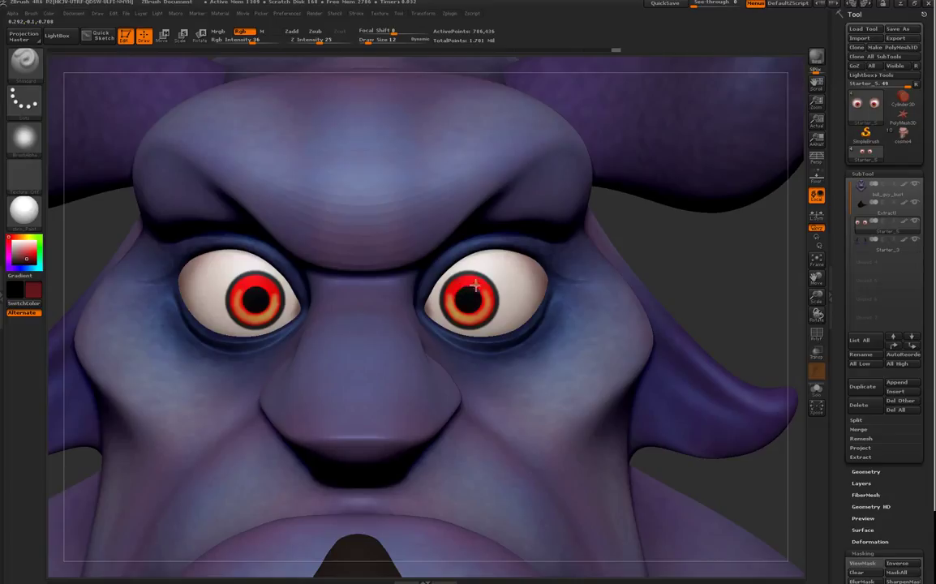
{"action": "left_click_drag", "start_coordinate": [497, 290], "coordinate": [501, 300]}
{"action": "key", "text": "v"}
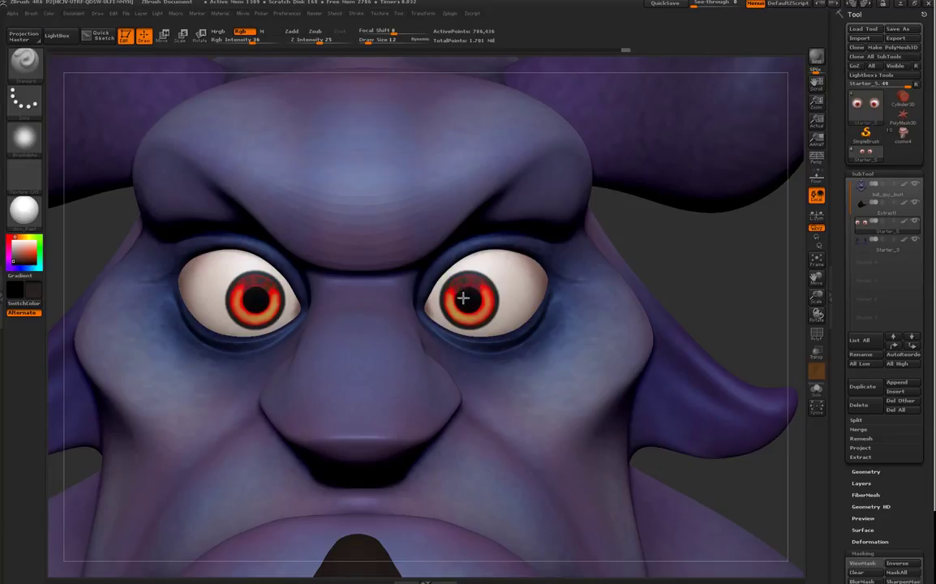
Step: Blend the upper irises with sampled bright and muted reds, using a draw size of 23
{"action": "key", "text": "c"}
{"action": "key", "text": "space"}
{"action": "left_click_drag", "start_coordinate": [463, 299], "coordinate": [469, 298]}
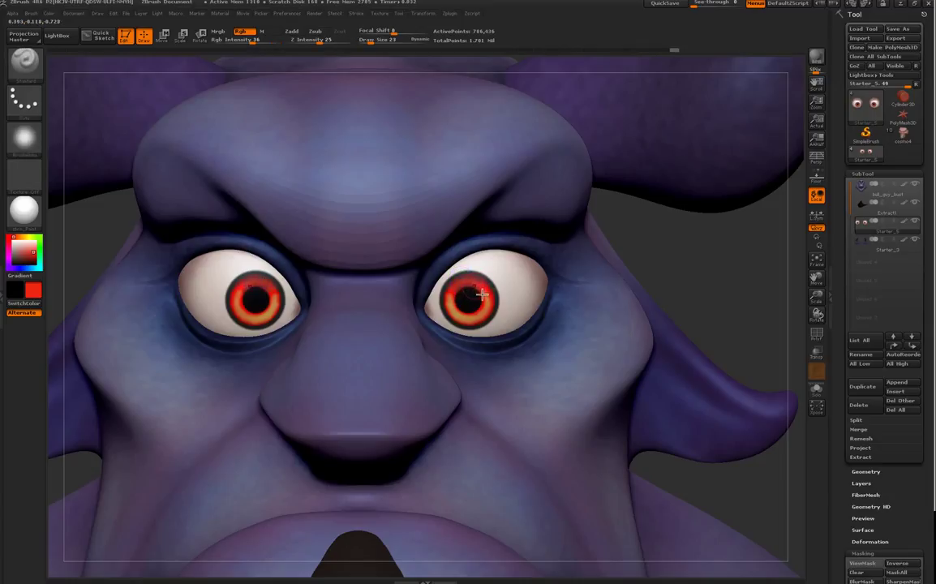
{"action": "key", "text": "c"}
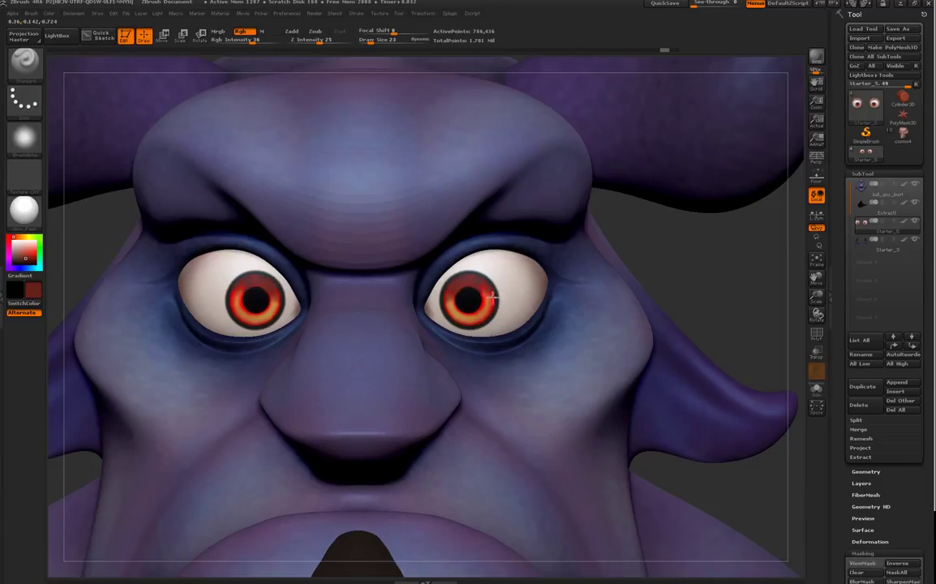
{"action": "key", "text": "c"}
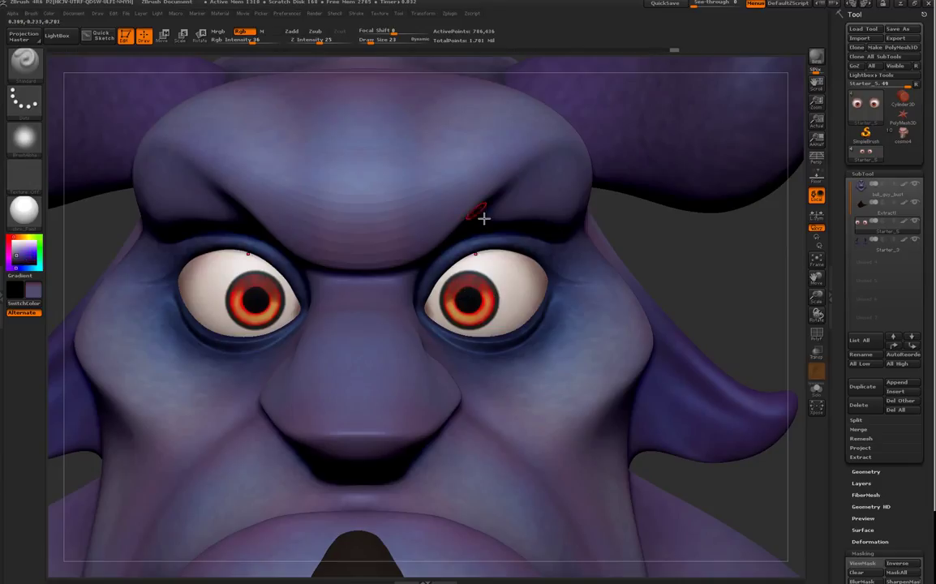
{"action": "key", "text": "c"}
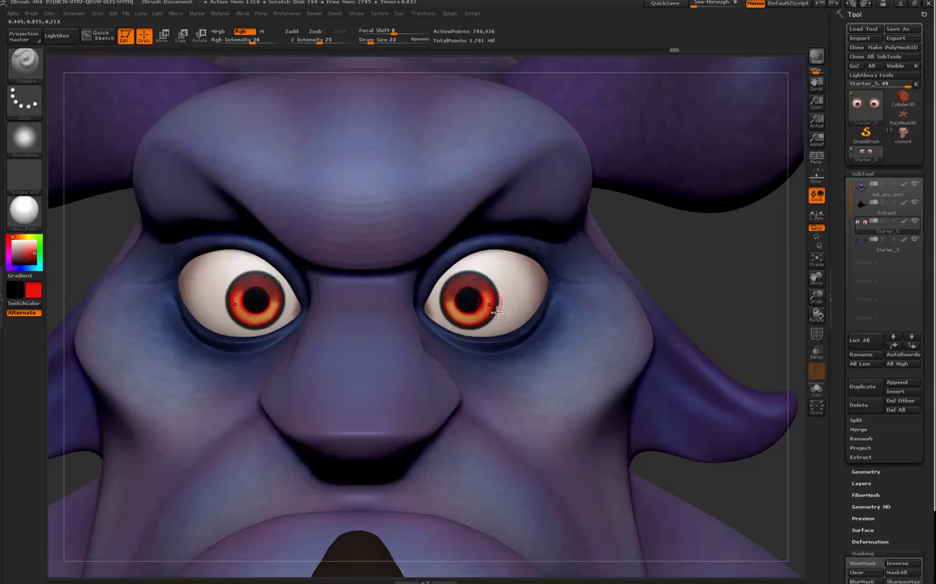
Step: Add fine red and orange detail to the irises, reducing the draw size to 10 and sampling colours from the eyes
{"action": "key", "text": "space"}
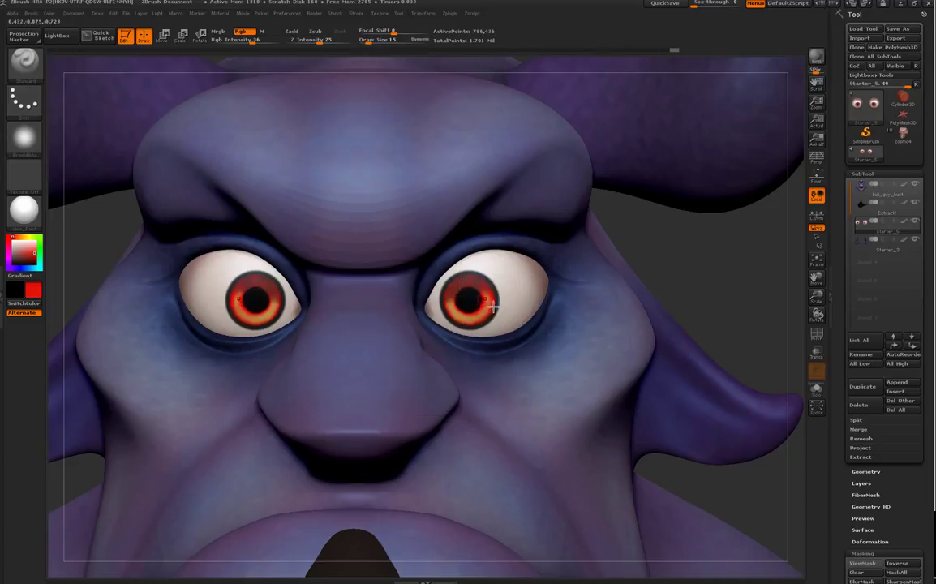
{"action": "right_click", "coordinate": [494, 302]}
{"action": "left_click_drag", "start_coordinate": [498, 302], "coordinate": [496, 304]}
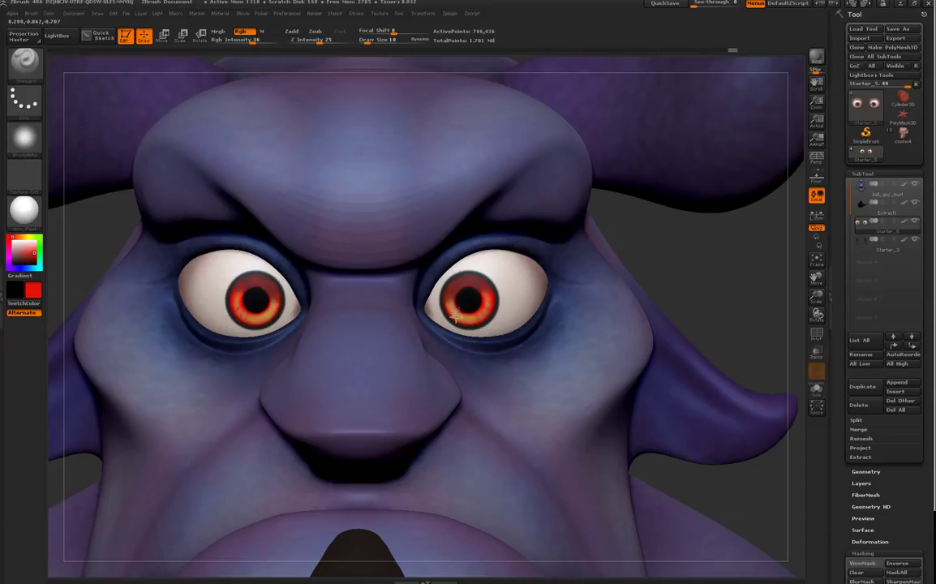
{"action": "key", "text": "c"}
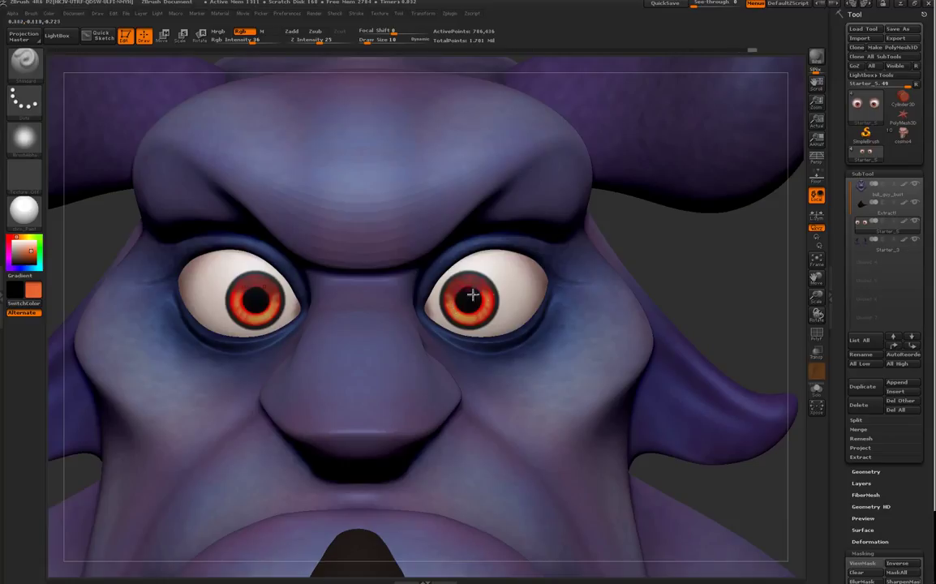
{"action": "key", "text": "c"}
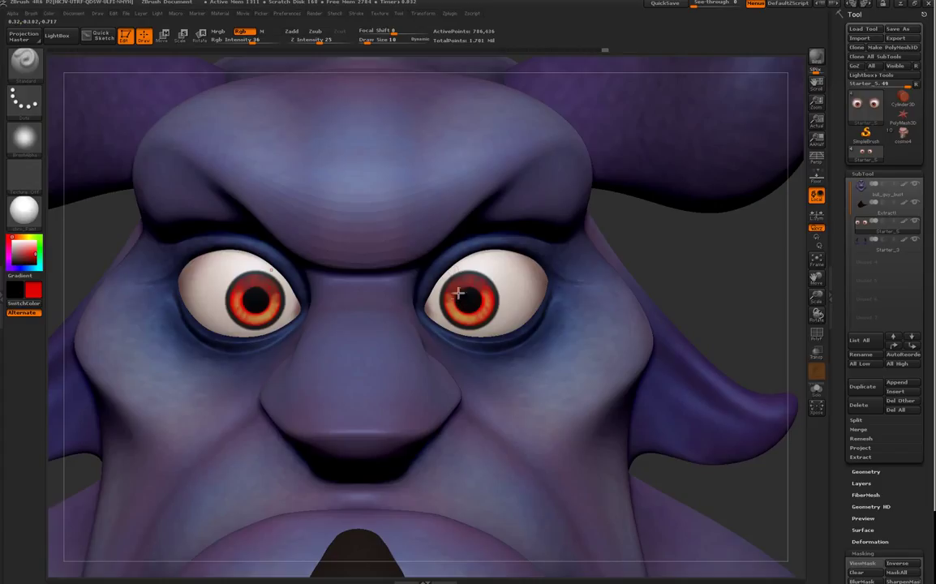
Step: Refill the eyeballs with the zbro_EyeReflection material using only the material channel
{"action": "key", "text": "f"}
{"action": "key", "text": "f"}
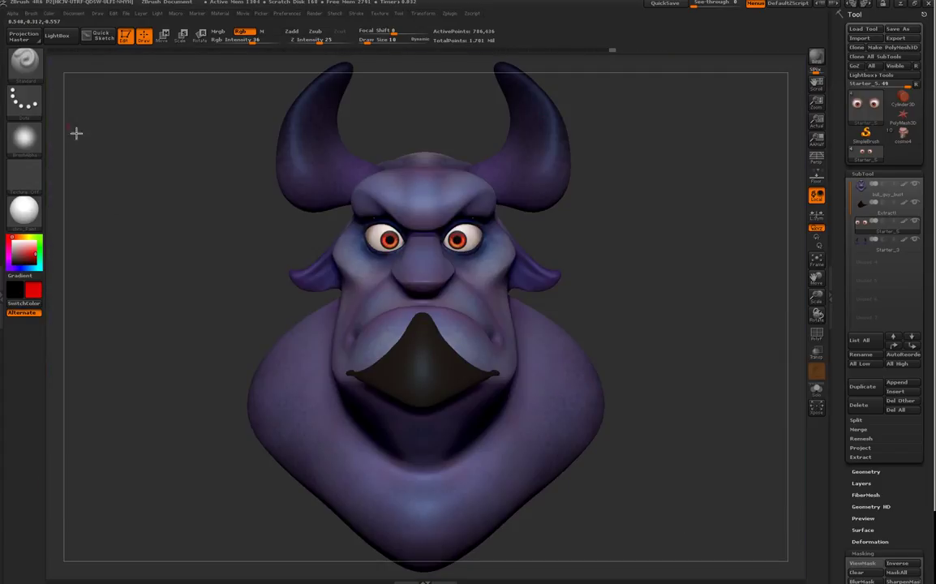
{"action": "left_click", "coordinate": [31, 226]}
{"action": "left_click", "coordinate": [24, 209]}
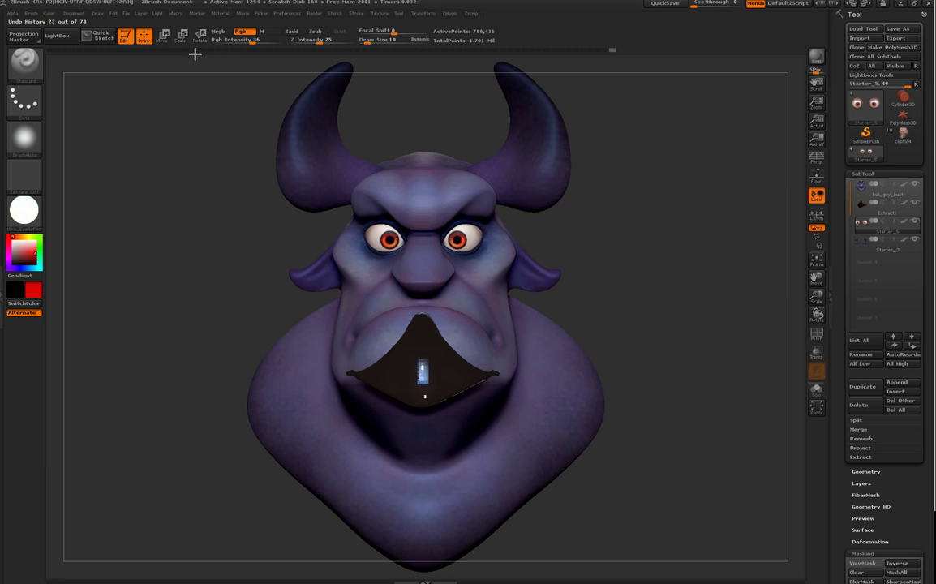
{"action": "left_click", "coordinate": [261, 31]}
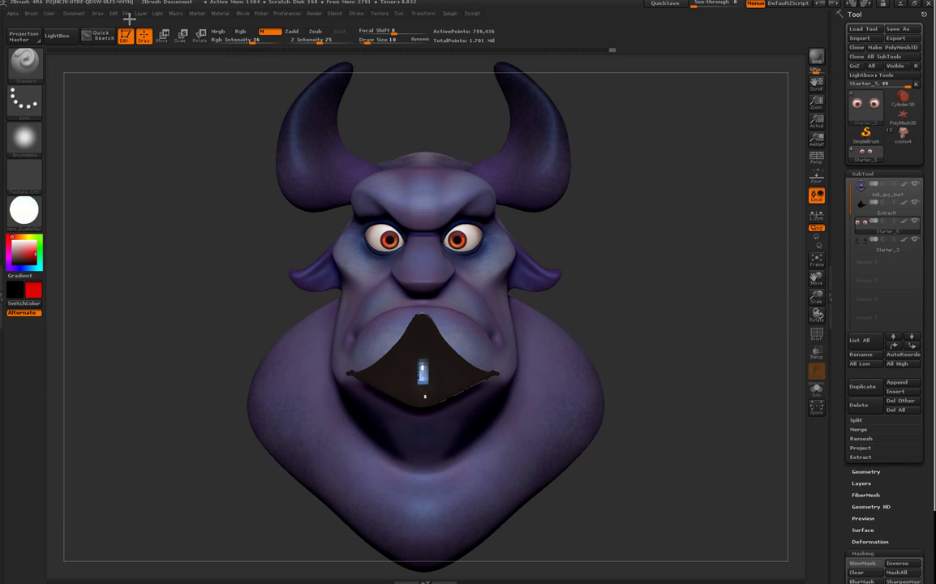
{"action": "left_click", "coordinate": [48, 13]}
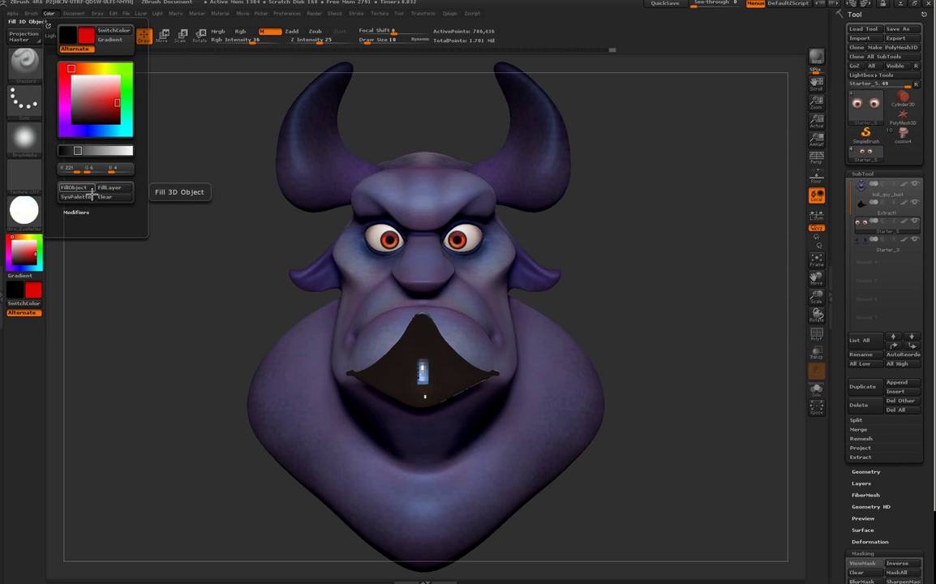
Step: Give the brush Alpha 13 and a draw size of 6 for detailing the whites of the eyes
{"action": "left_click_drag", "start_coordinate": [579, 234], "coordinate": [642, 260]}
{"action": "key", "text": "space"}
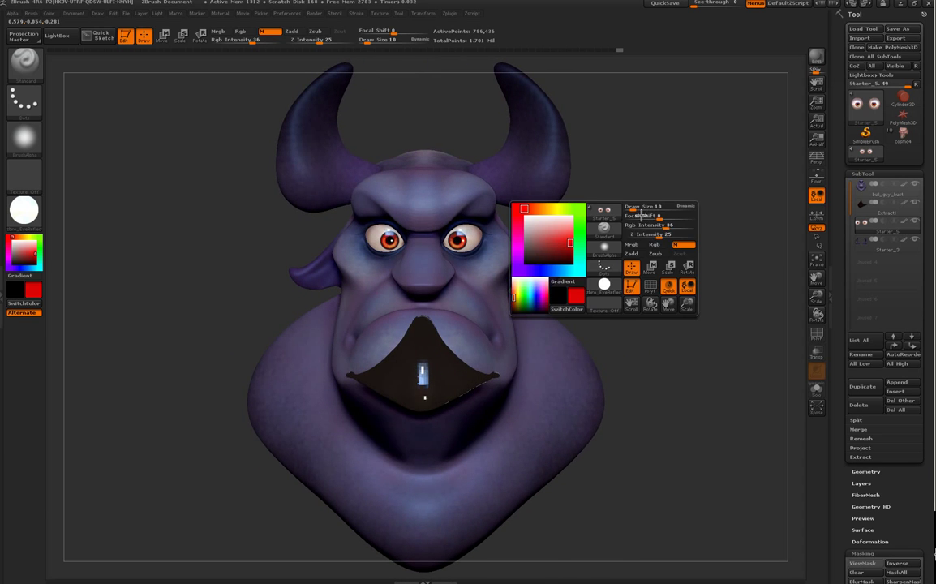
{"action": "left_click_drag", "start_coordinate": [691, 308], "coordinate": [703, 375]}
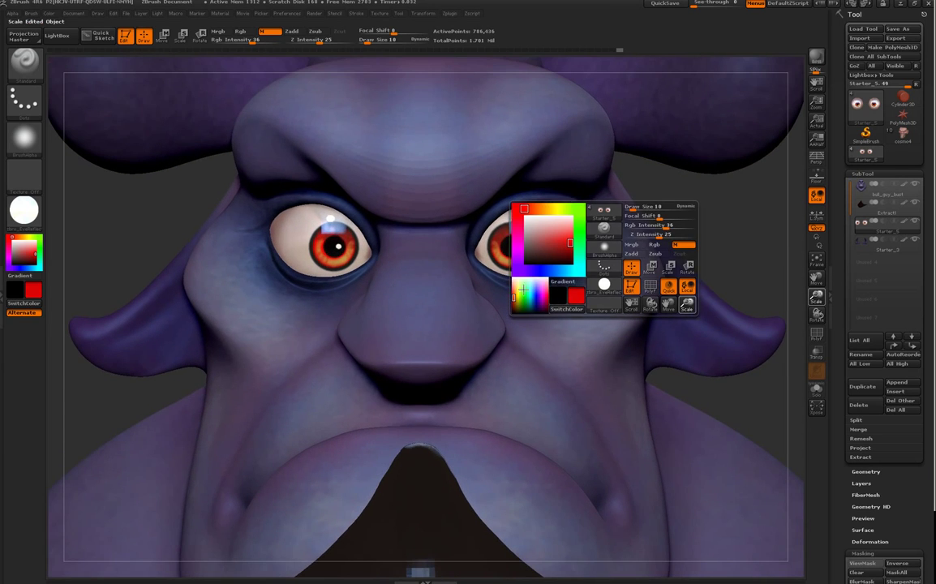
{"action": "left_click", "coordinate": [36, 135]}
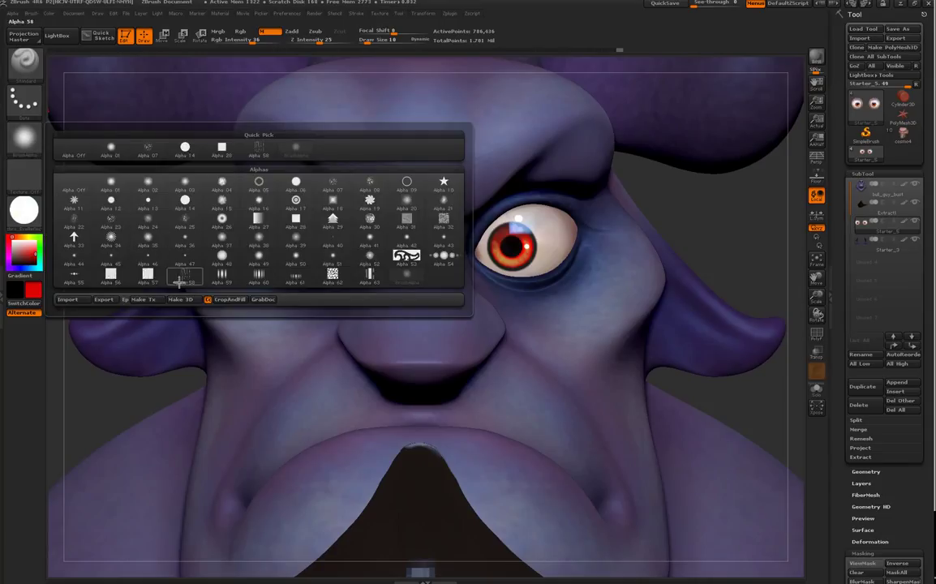
{"action": "left_click", "coordinate": [148, 199]}
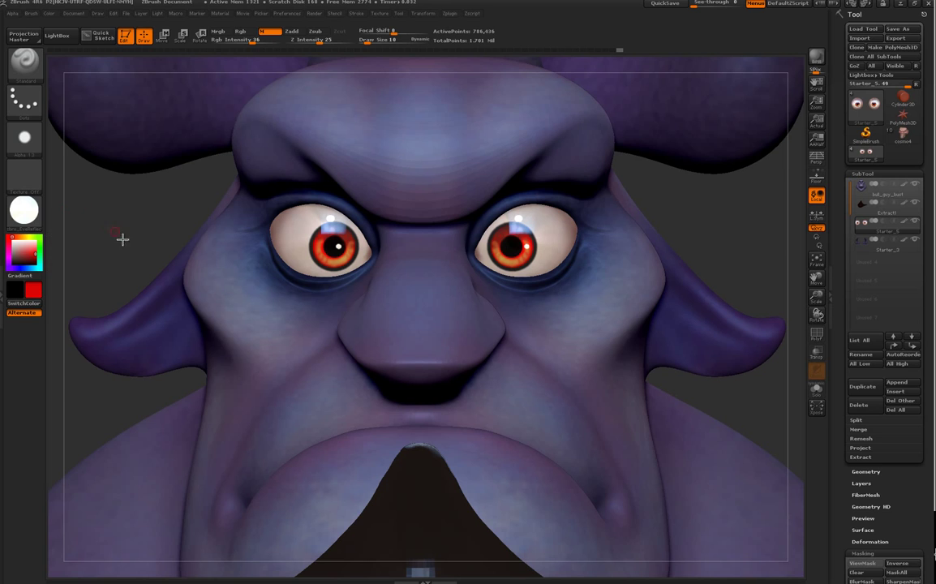
{"action": "left_click_drag", "start_coordinate": [721, 229], "coordinate": [516, 244]}
{"action": "key", "text": "space"}
{"action": "left_click_drag", "start_coordinate": [519, 244], "coordinate": [515, 244]}
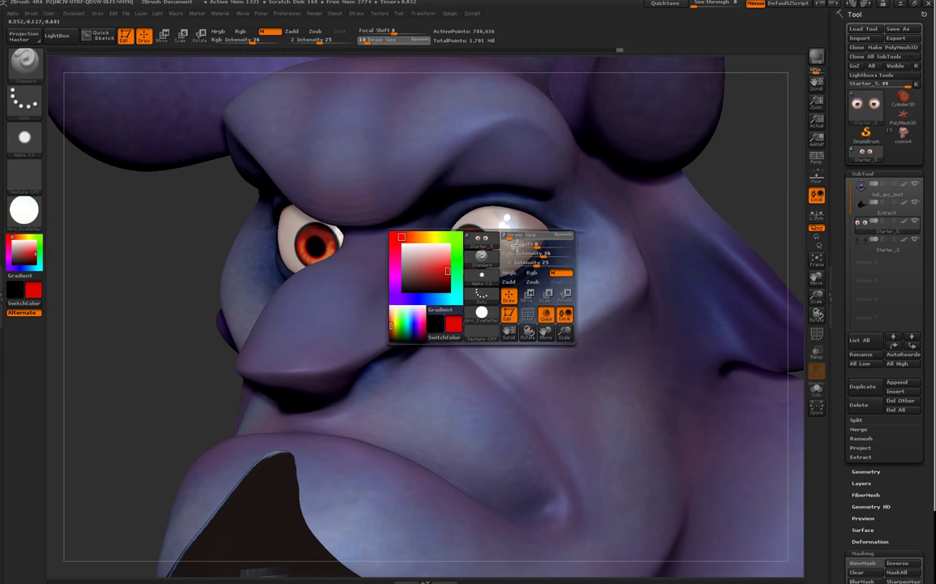
Step: Enable Rgb and Zadd on the brush with Rgb Intensity 79 and Z Intensity 13
{"action": "left_click", "coordinate": [241, 32]}
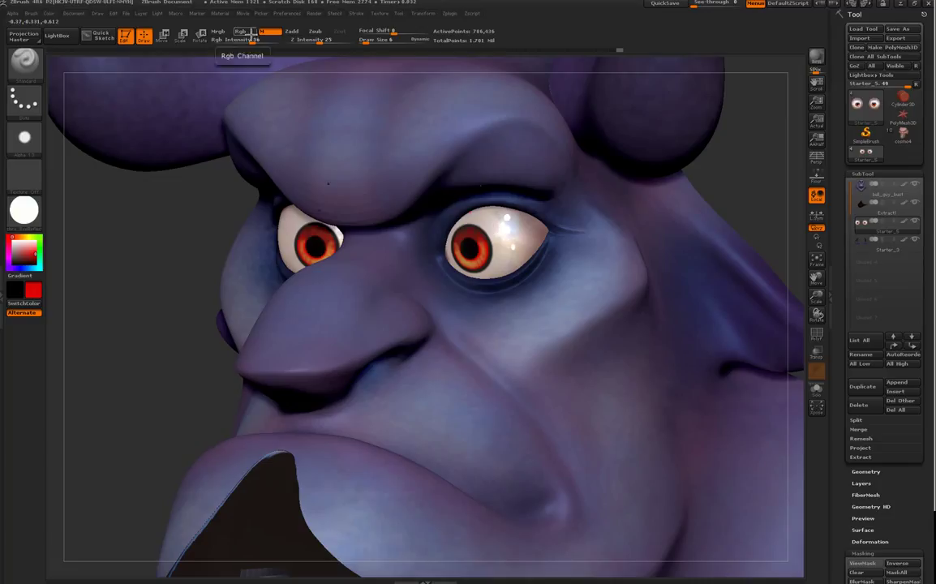
{"action": "left_click", "coordinate": [293, 31]}
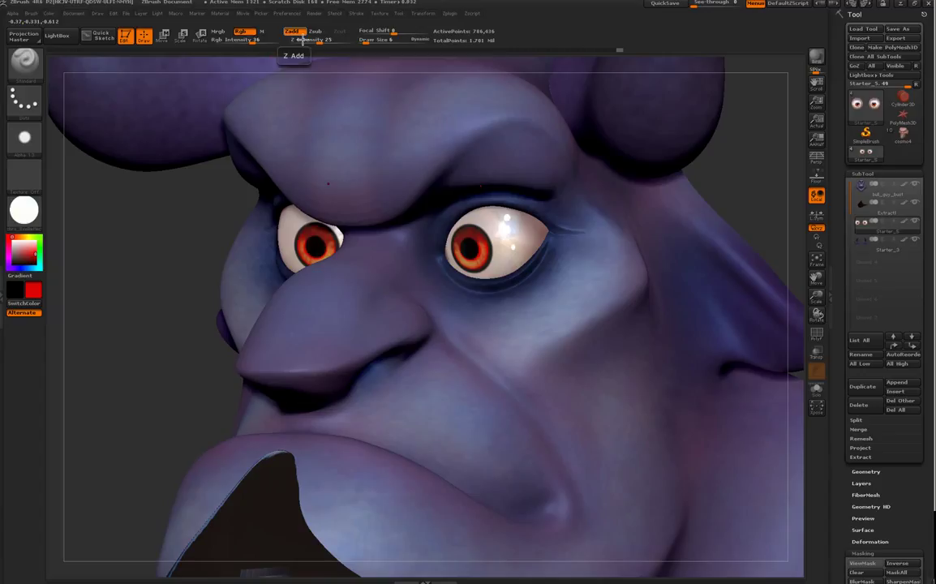
{"action": "left_click_drag", "start_coordinate": [247, 41], "coordinate": [317, 47]}
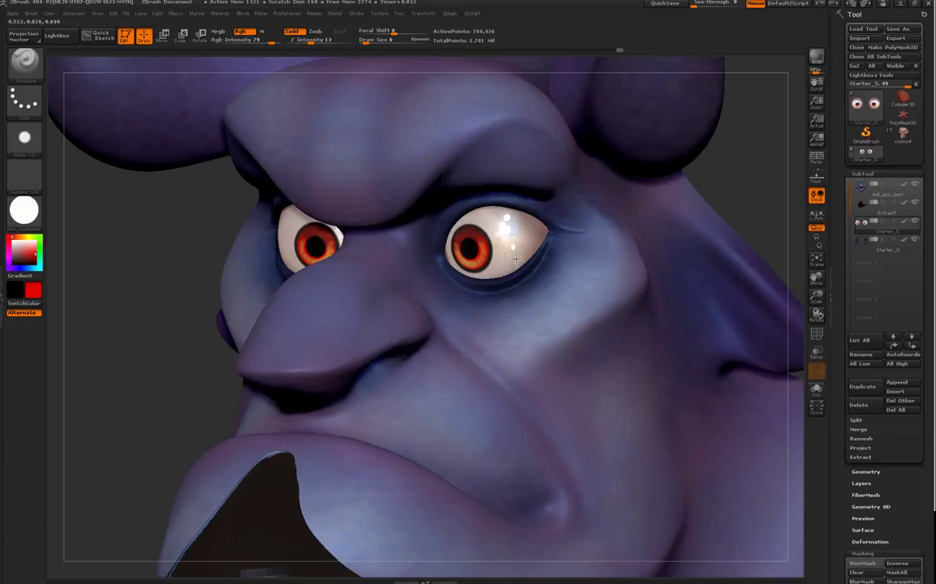
Step: Undo the trial stroke on the white of the eye and set a darker red with Rgb Intensity 57
{"action": "left_click_drag", "start_coordinate": [528, 251], "coordinate": [552, 246]}
{"action": "key", "text": "ctrl+z"}
{"action": "left_click_drag", "start_coordinate": [43, 263], "coordinate": [40, 263]}
{"action": "left_click_drag", "start_coordinate": [274, 47], "coordinate": [266, 48]}
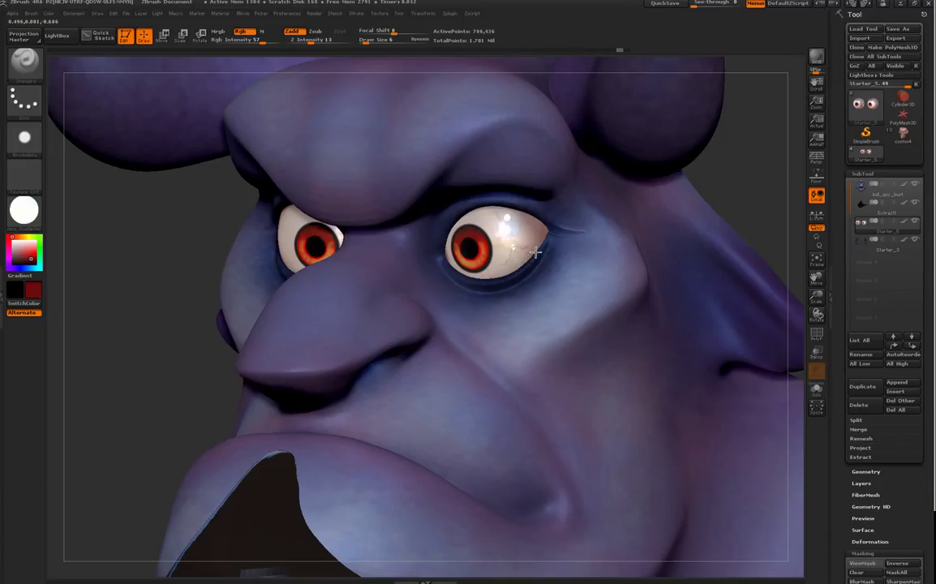
Step: Undo the stroke on the white of the eye and set Rgb Intensity to 70 and Z Intensity to 24
{"action": "left_click_drag", "start_coordinate": [550, 240], "coordinate": [554, 240]}
{"action": "key", "text": "ctrl+z"}
{"action": "left_click_drag", "start_coordinate": [322, 51], "coordinate": [335, 56]}
{"action": "left_click", "coordinate": [325, 48]}
{"action": "left_click", "coordinate": [266, 48]}
{"action": "left_click_drag", "start_coordinate": [258, 41], "coordinate": [266, 40]}
{"action": "left_click_drag", "start_coordinate": [274, 50], "coordinate": [277, 51]}
Step: Try painting dark red veins on the whites of the eyes, raising the draw size to 12
{"action": "left_click_drag", "start_coordinate": [737, 182], "coordinate": [652, 188]}
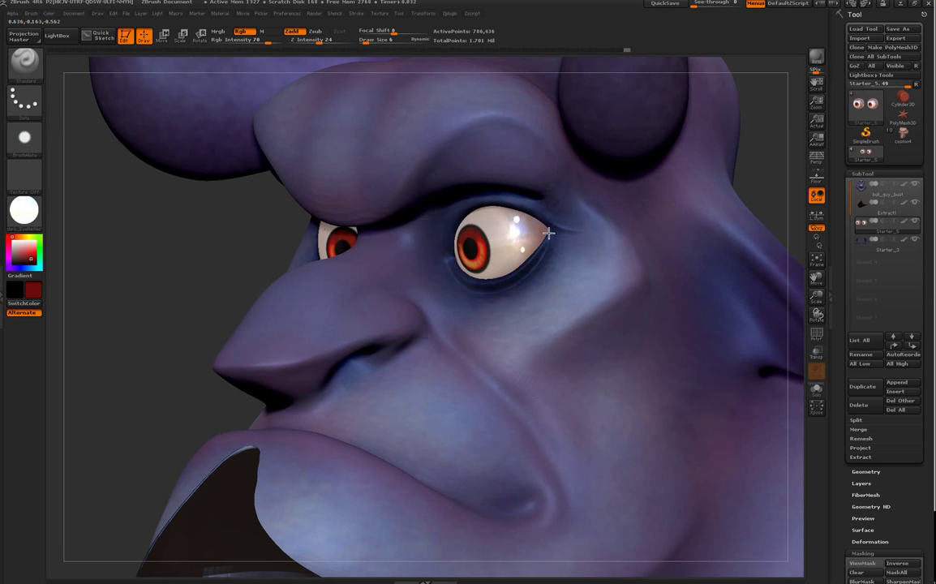
{"action": "key", "text": "space"}
{"action": "left_click_drag", "start_coordinate": [531, 255], "coordinate": [551, 241], "text": "shift"}
{"action": "left_click_drag", "start_coordinate": [176, 328], "coordinate": [212, 329]}
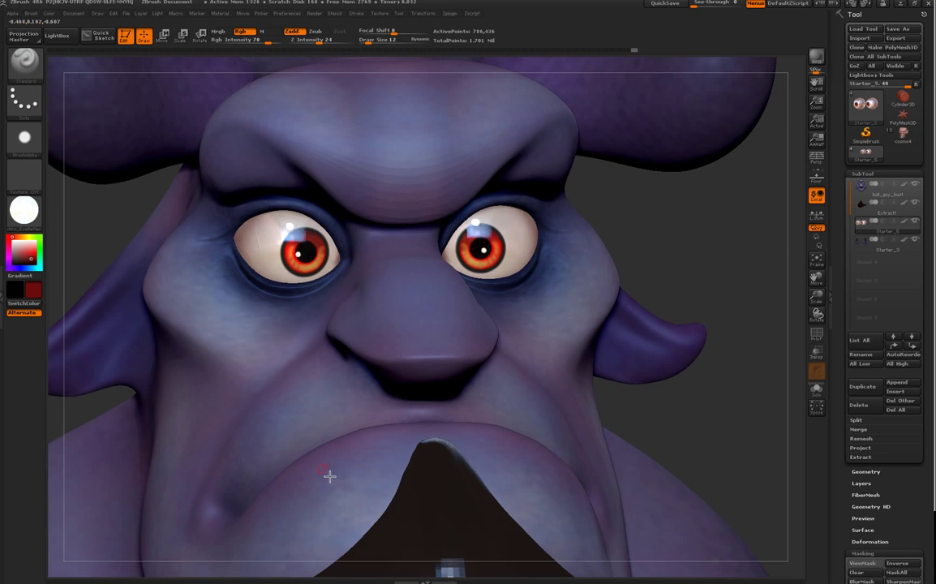
{"action": "key", "text": "shift"}
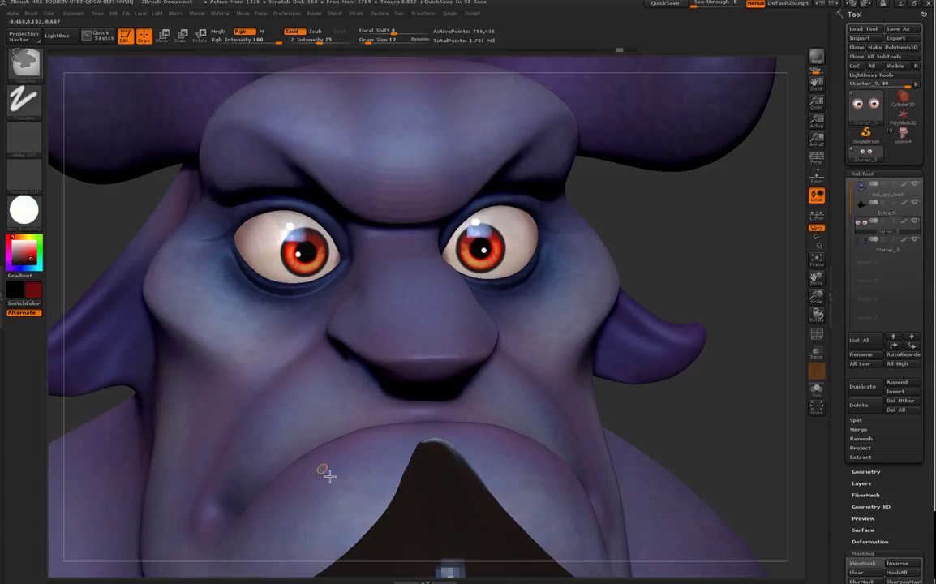
Step: Make the bull_guy_bust subtool active, undo a trial subdivision of it and keep the Standard brush
{"action": "left_click_drag", "start_coordinate": [716, 417], "coordinate": [715, 406], "text": "shift"}
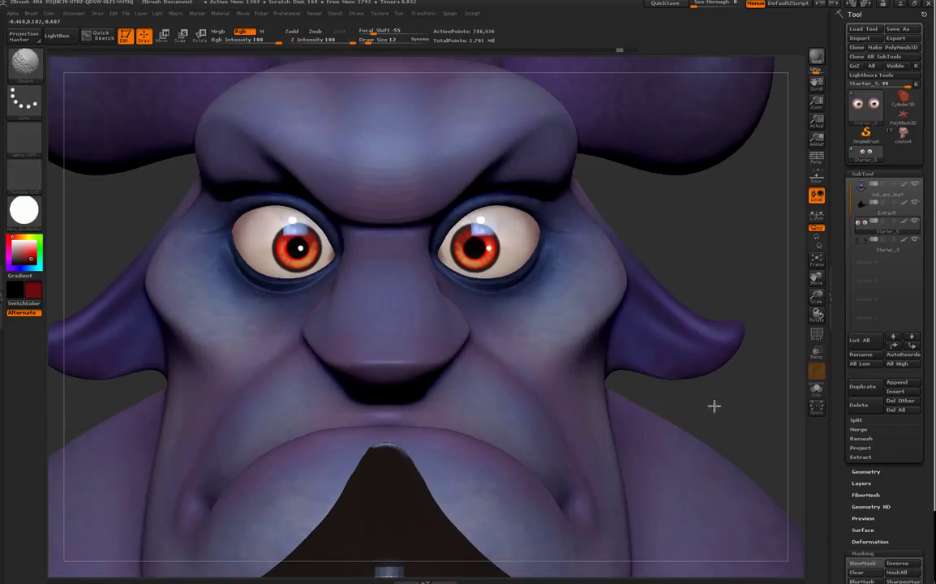
{"action": "left_click", "coordinate": [533, 307], "text": "alt"}
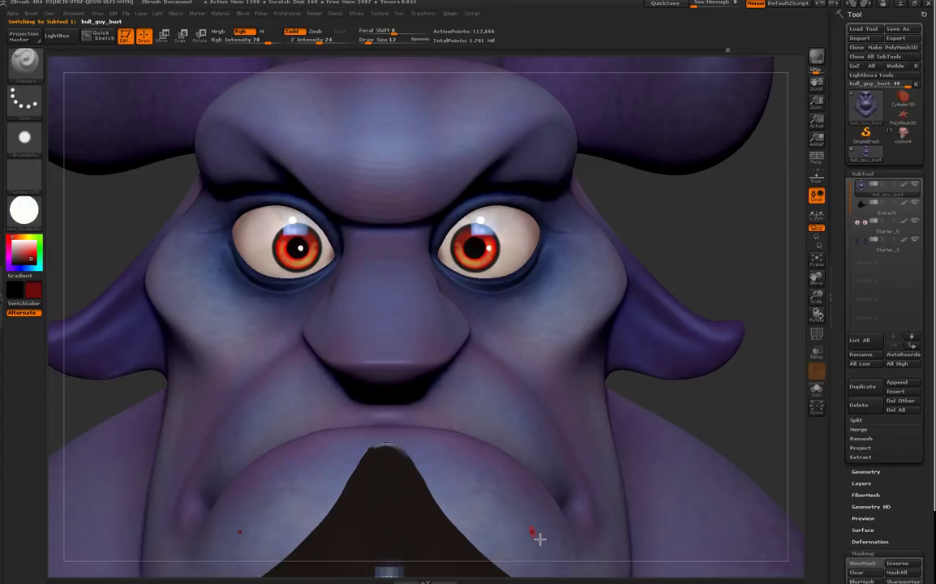
{"action": "key", "text": "ctrl+d"}
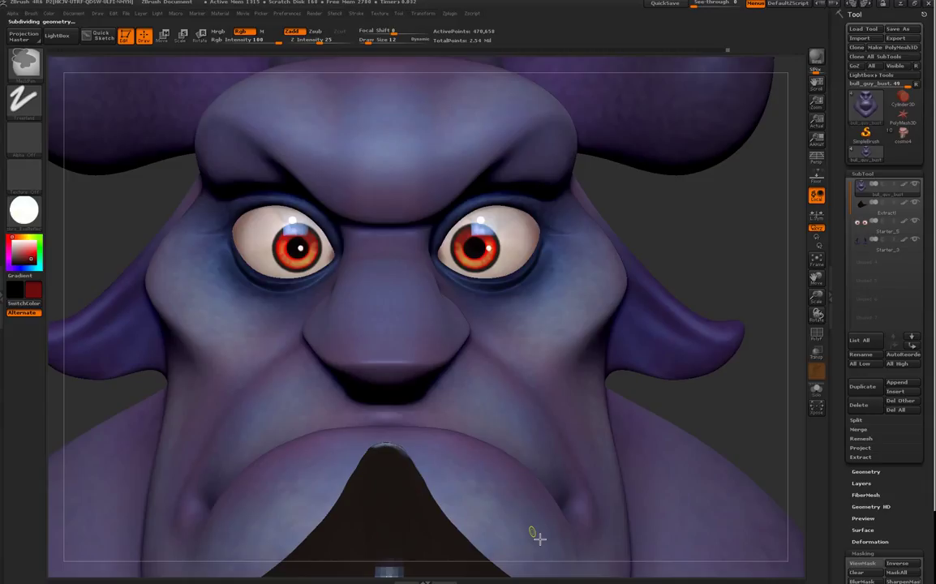
{"action": "key", "text": "b"}
{"action": "key", "text": "s"}
{"action": "key", "text": "t"}
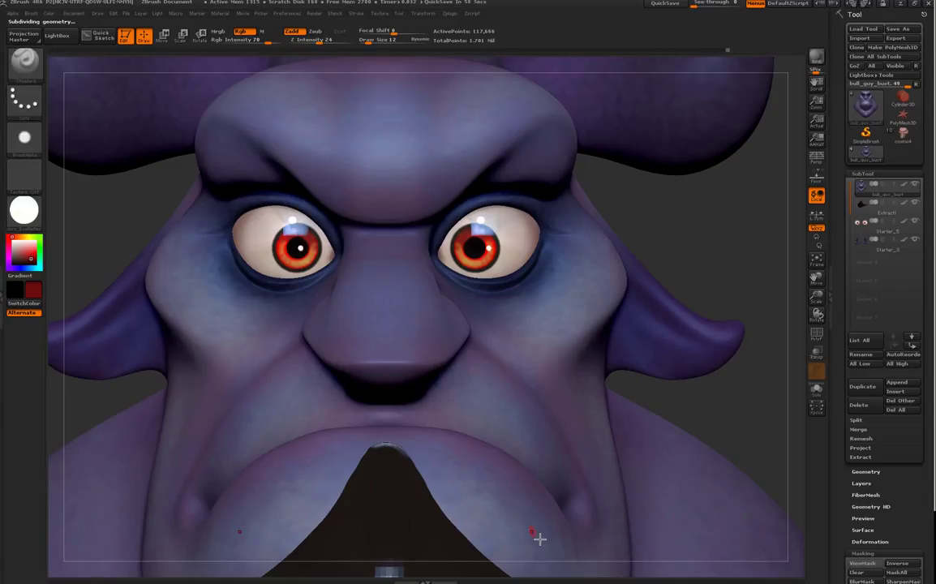
Step: Examine the bust's polygon wireframe and active point count at lower and higher subdivision levels
{"action": "key", "text": "f"}
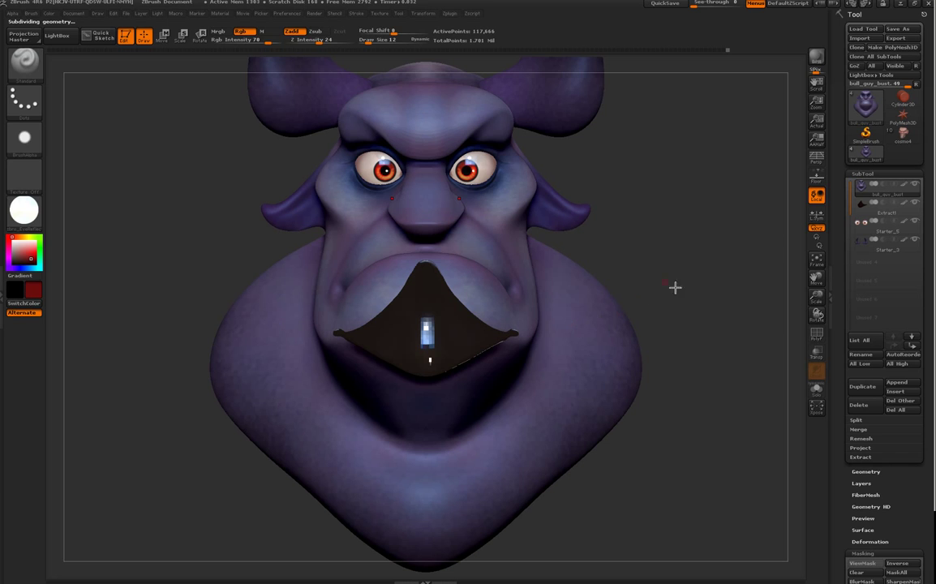
{"action": "key", "text": "shift+d"}
{"action": "key", "text": "shift+d"}
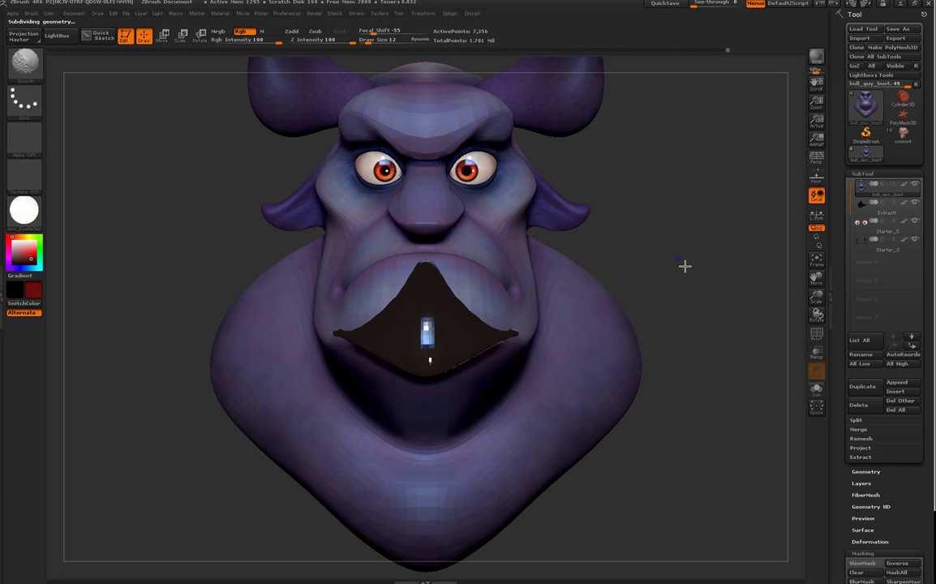
{"action": "key", "text": "shift+f"}
{"action": "left_click_drag", "start_coordinate": [675, 257], "coordinate": [640, 210]}
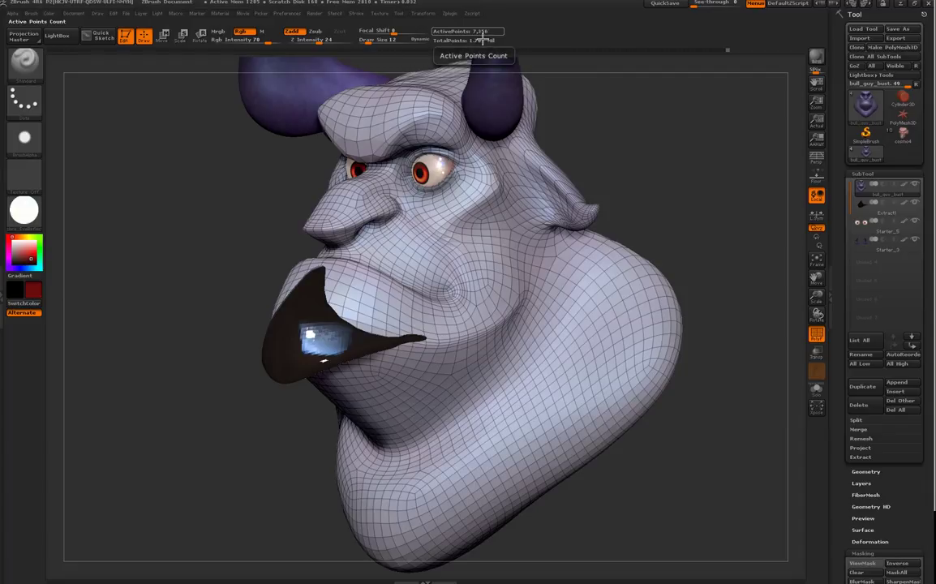
{"action": "key", "text": "d"}
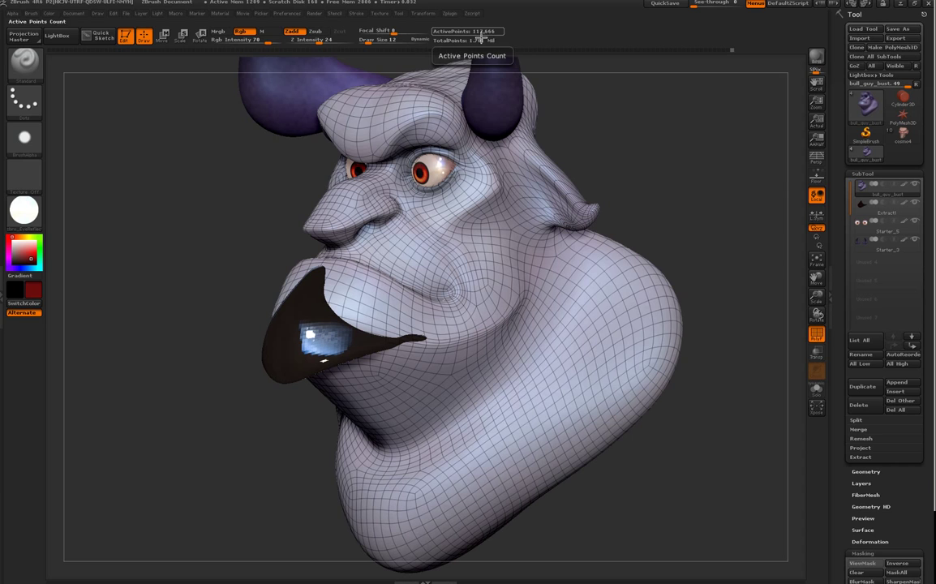
{"action": "key", "text": "shift"}
{"action": "key", "text": "shift+f"}
{"action": "mouse_move", "coordinate": [644, 181]}
{"action": "left_mouse_down"}
{"action": "mouse_move", "coordinate": [681, 173]}
{"action": "mouse_move", "coordinate": [843, 182]}
{"action": "mouse_move", "coordinate": [706, 221]}
{"action": "mouse_move", "coordinate": [758, 219]}
{"action": "mouse_move", "coordinate": [675, 225]}
{"action": "left_mouse_up"}
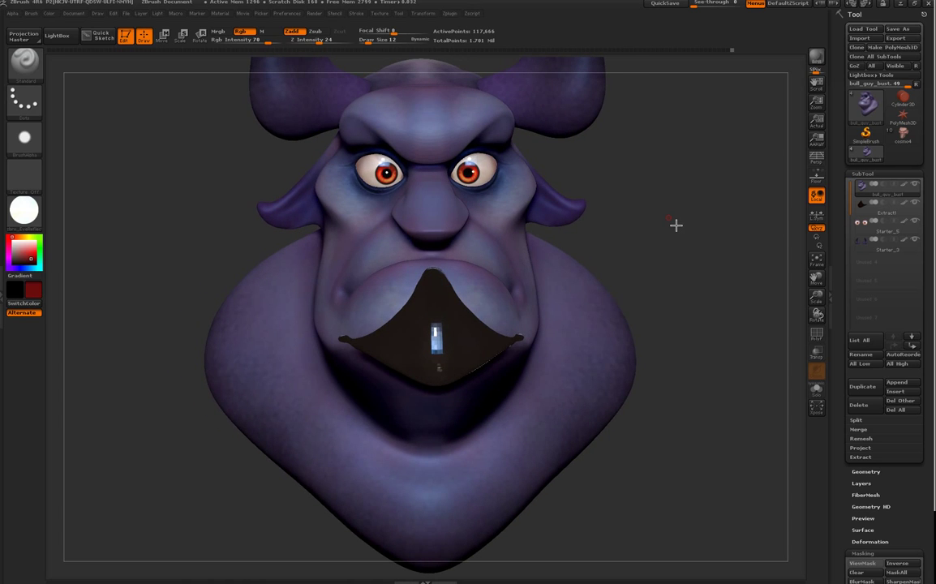
Step: Subdivide the bull_guy_bust mesh two more levels
{"action": "key", "text": "ctrl+d"}
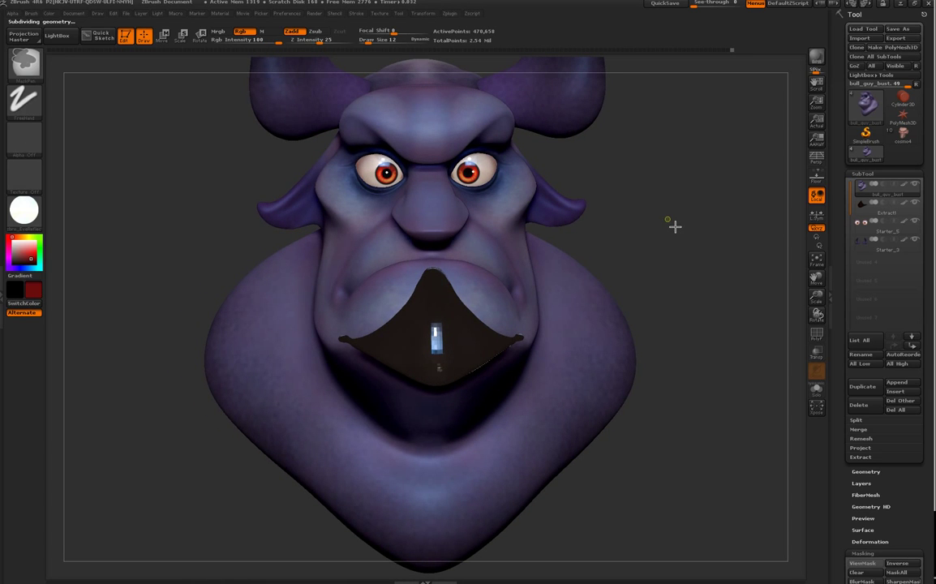
{"action": "key", "text": "ctrl+d"}
{"action": "key", "text": "space"}
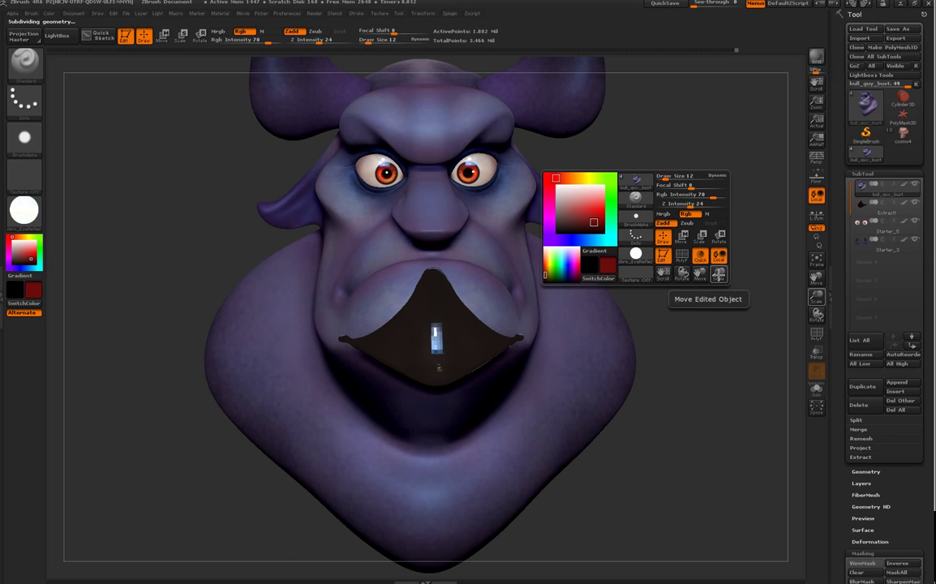
{"action": "left_click_drag", "start_coordinate": [721, 284], "coordinate": [730, 224]}
{"action": "key", "text": "space"}
Step: Sample purple from the bust, darken it as the paint color, and set the draw size to 45
{"action": "left_click_drag", "start_coordinate": [686, 287], "coordinate": [740, 444]}
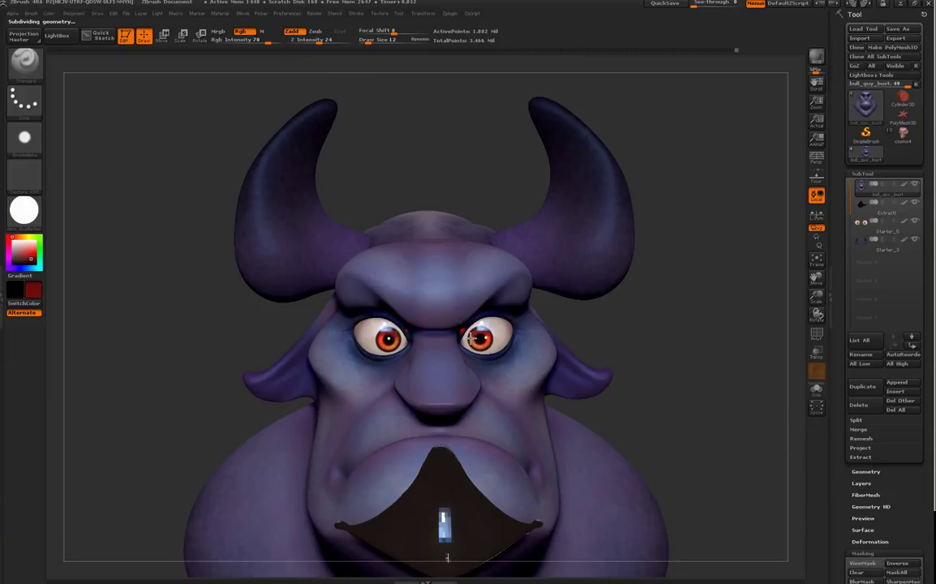
{"action": "key", "text": "c"}
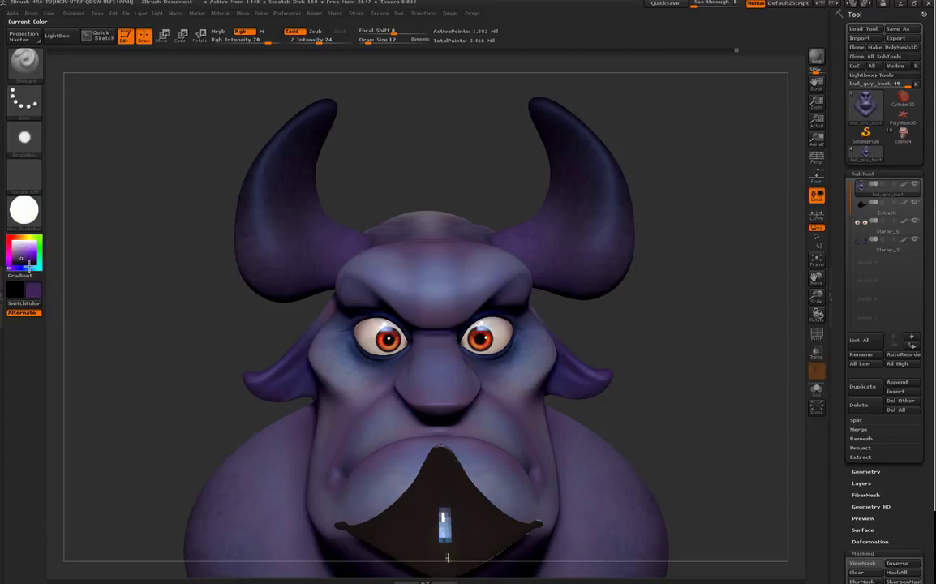
{"action": "left_click_drag", "start_coordinate": [30, 267], "coordinate": [27, 265]}
{"action": "left_click_drag", "start_coordinate": [490, 219], "coordinate": [456, 274]}
{"action": "key", "text": "space"}
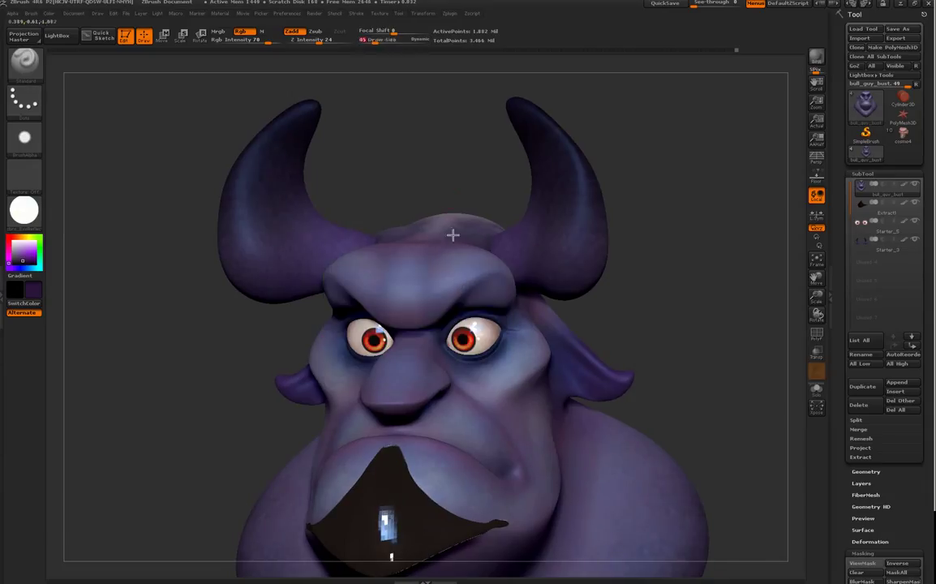
{"action": "right_click_drag", "start_coordinate": [453, 257], "coordinate": [445, 251]}
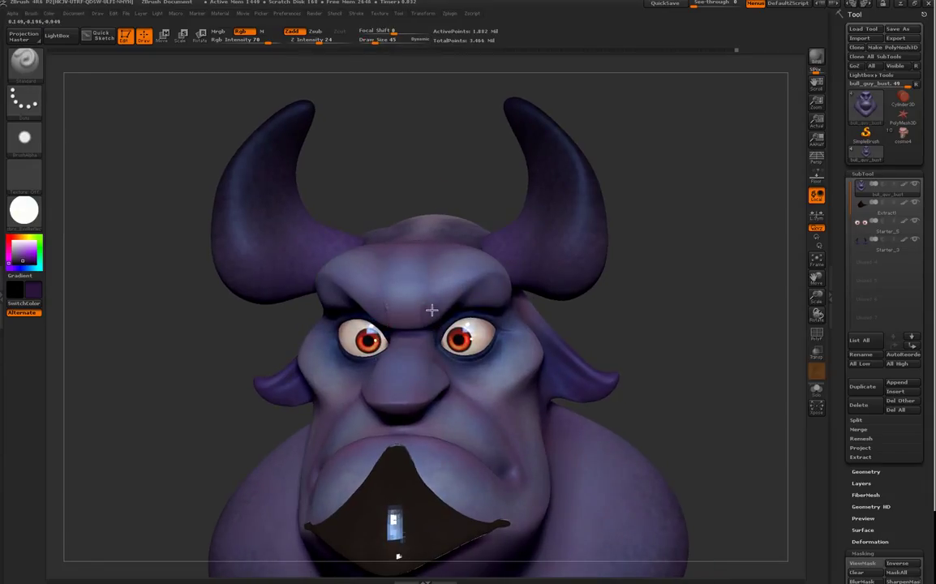
Step: Set the brush to Zsub with the soft Alpha 38, test it on the forehead, and set Focal Shift to 39
{"action": "left_click", "coordinate": [317, 33]}
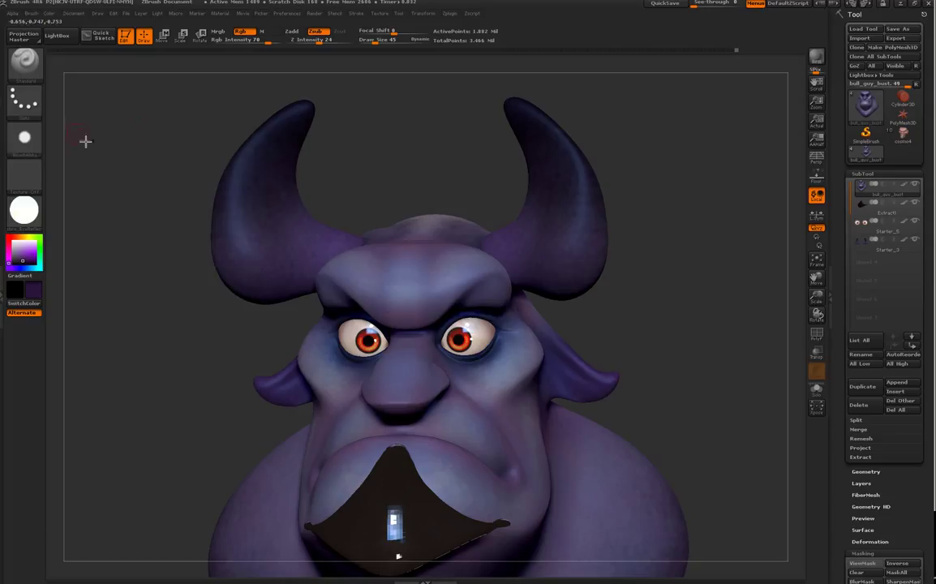
{"action": "left_click", "coordinate": [24, 137]}
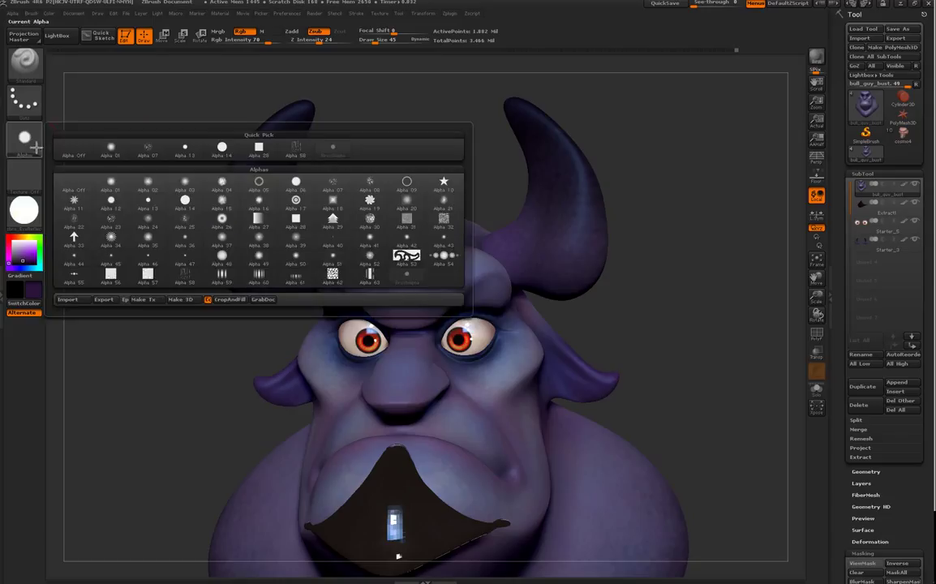
{"action": "left_click", "coordinate": [268, 240]}
{"action": "left_click_drag", "start_coordinate": [431, 319], "coordinate": [438, 290]}
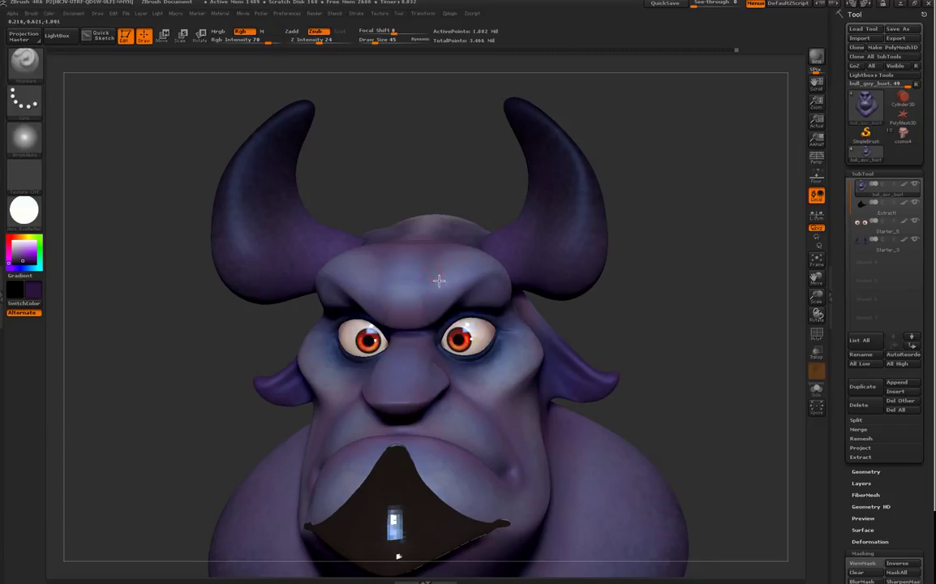
{"action": "key", "text": "space"}
{"action": "left_click_drag", "start_coordinate": [450, 285], "coordinate": [472, 290]}
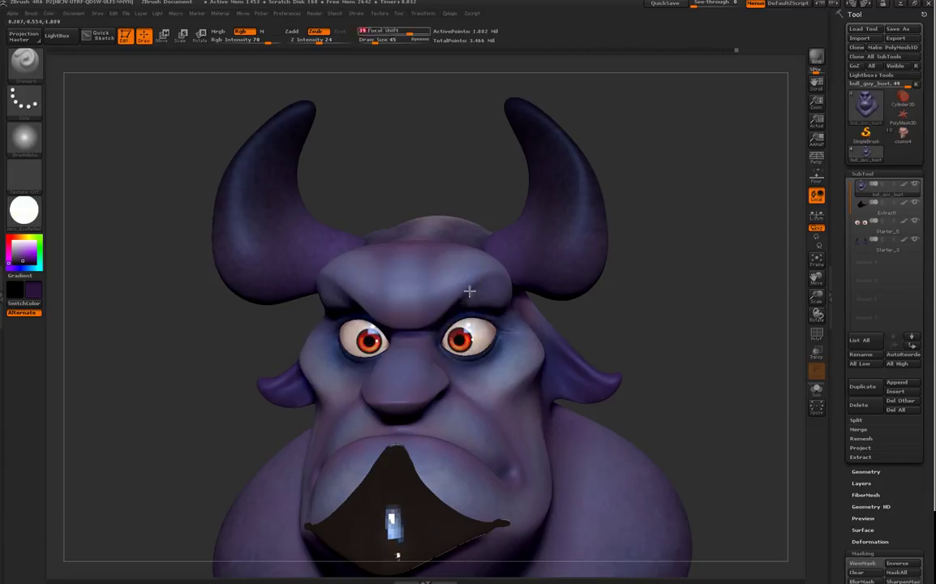
Step: Undo the trial forehead stroke, then set the draw size to 30 and Rgb Intensity to 83
{"action": "left_click_drag", "start_coordinate": [430, 323], "coordinate": [432, 297]}
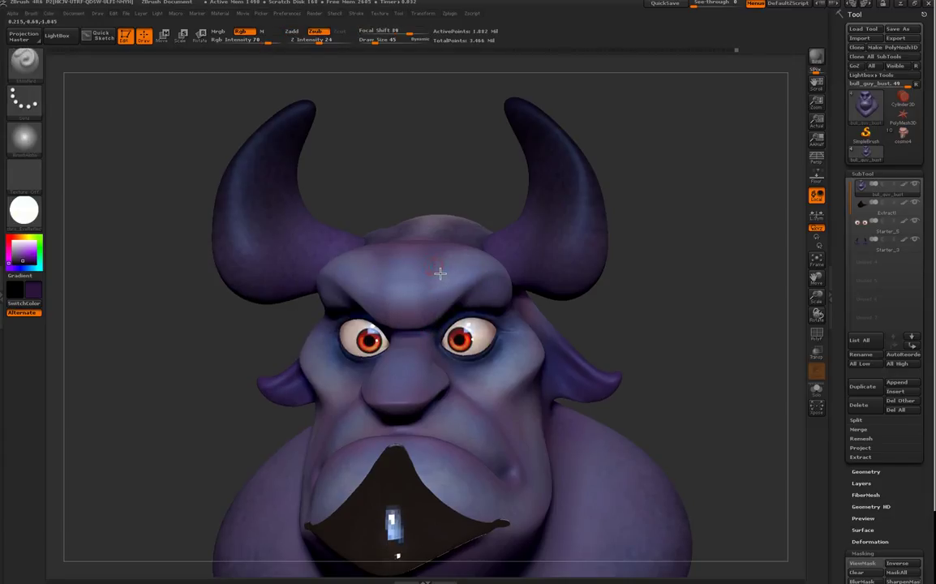
{"action": "key", "text": "space"}
{"action": "key", "text": "ctrl+z"}
{"action": "left_click_drag", "start_coordinate": [440, 176], "coordinate": [452, 186]}
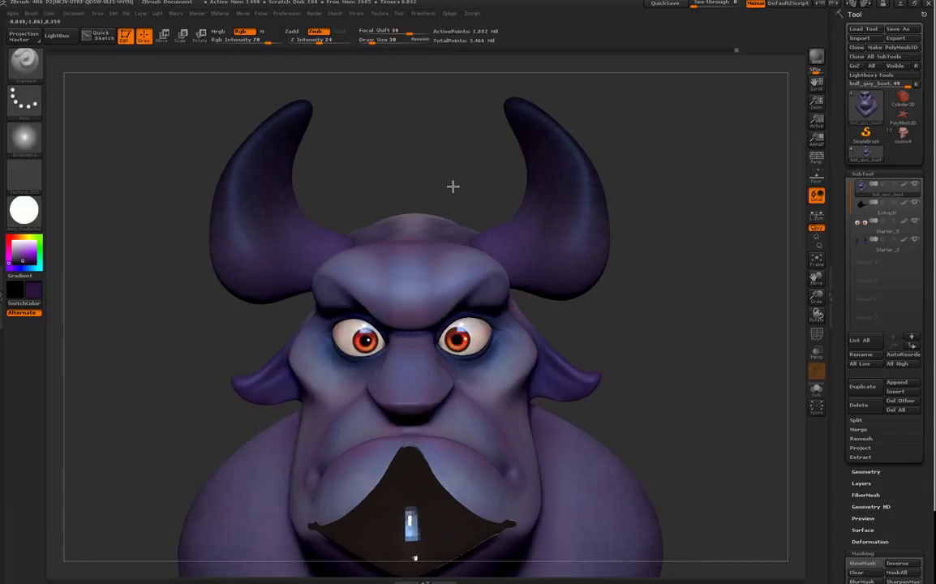
{"action": "left_click", "coordinate": [274, 43]}
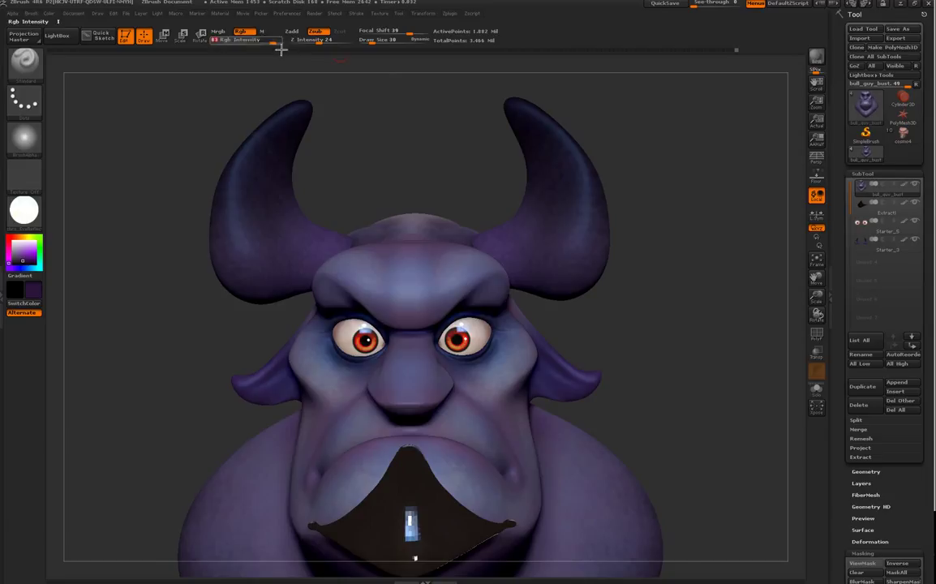
Step: Try carving dark purple creases up the forehead from the inner brows
{"action": "left_click_drag", "start_coordinate": [460, 201], "coordinate": [445, 204]}
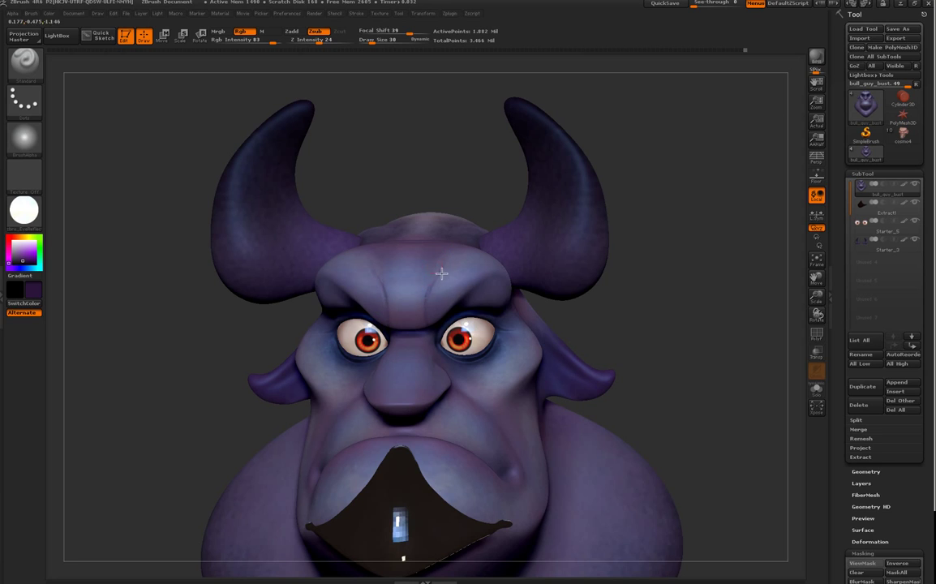
{"action": "left_click_drag", "start_coordinate": [463, 160], "coordinate": [613, 260]}
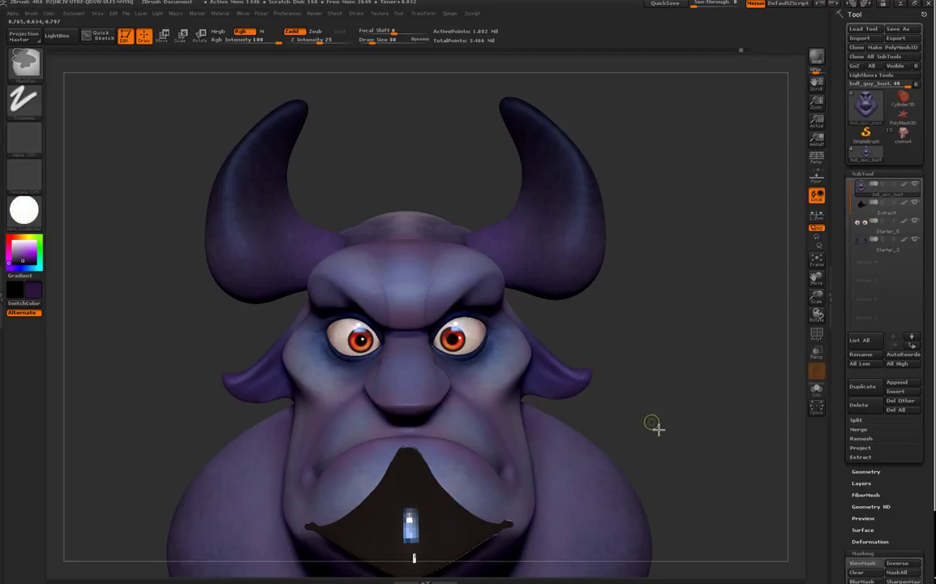
{"action": "key", "text": "alt"}
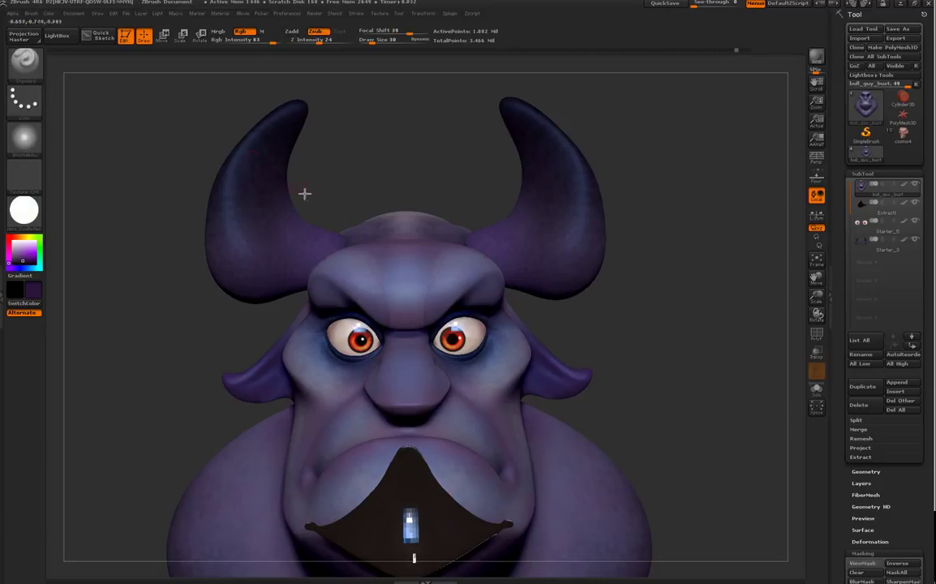
Step: Sample a dark blue from the bust as the paint color and set the draw size to 39
{"action": "key", "text": "c"}
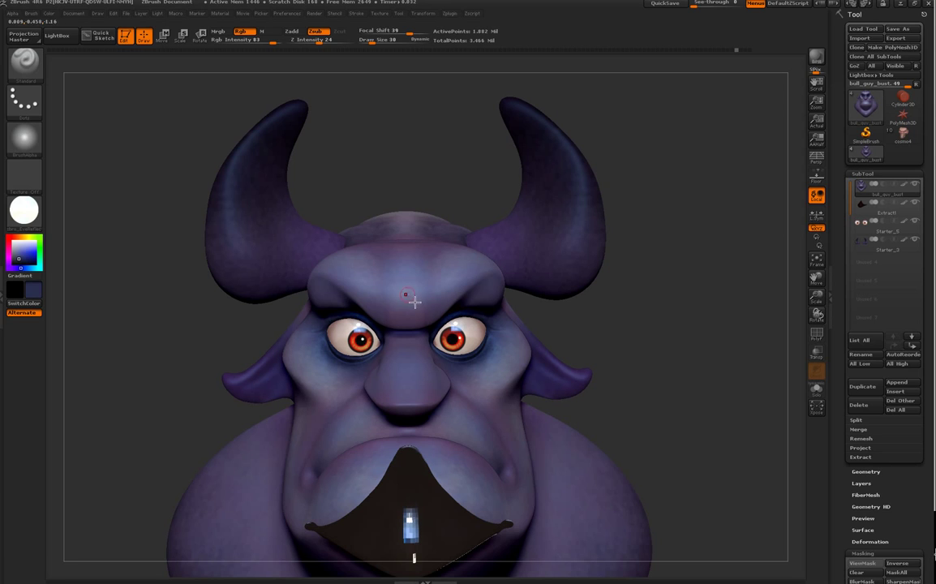
{"action": "left_click_drag", "start_coordinate": [614, 326], "coordinate": [599, 325]}
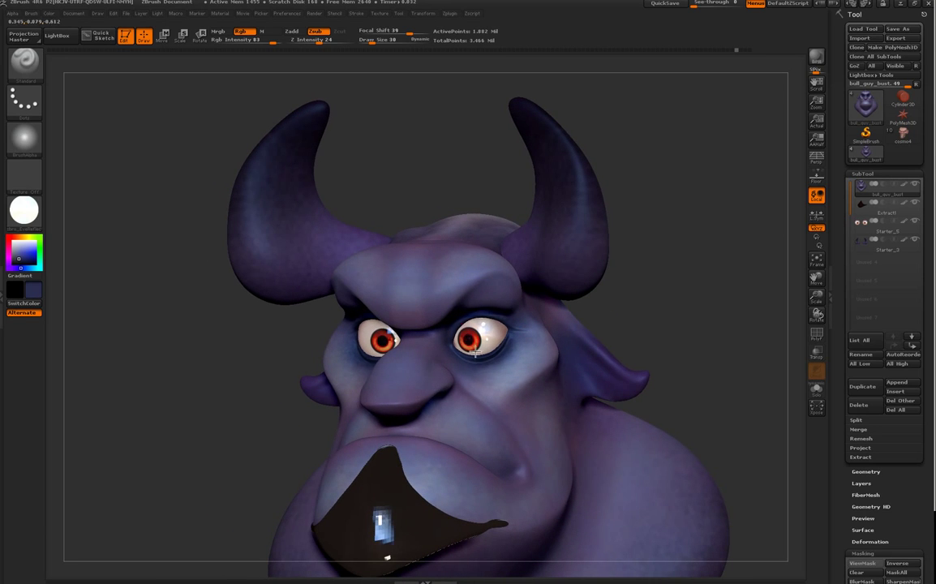
{"action": "left_click_drag", "start_coordinate": [469, 186], "coordinate": [485, 173]}
{"action": "key", "text": "space"}
Step: Try carving dark blue frown creases above the nose with the Dots stroke
{"action": "left_click_drag", "start_coordinate": [435, 325], "coordinate": [437, 325]}
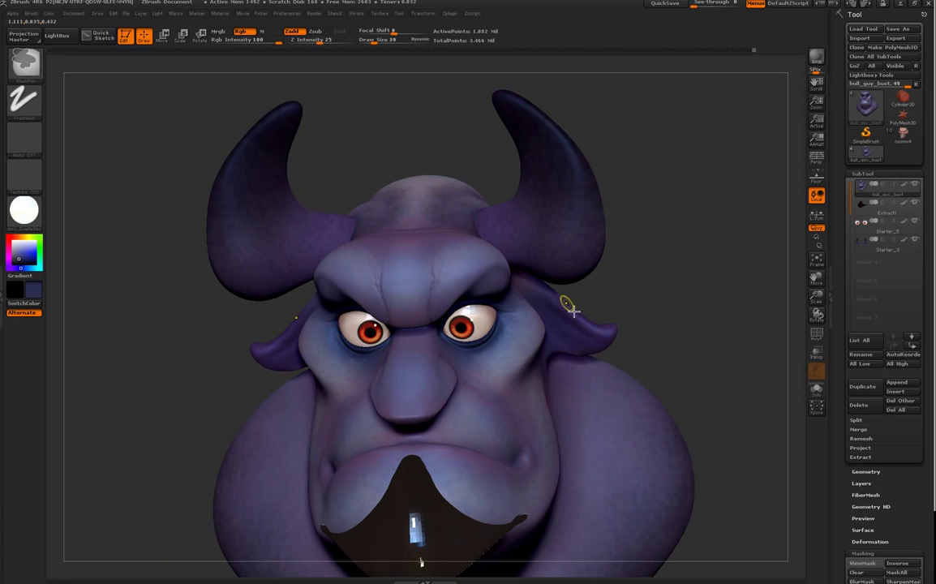
{"action": "key", "text": "shift"}
{"action": "key", "text": "shift"}
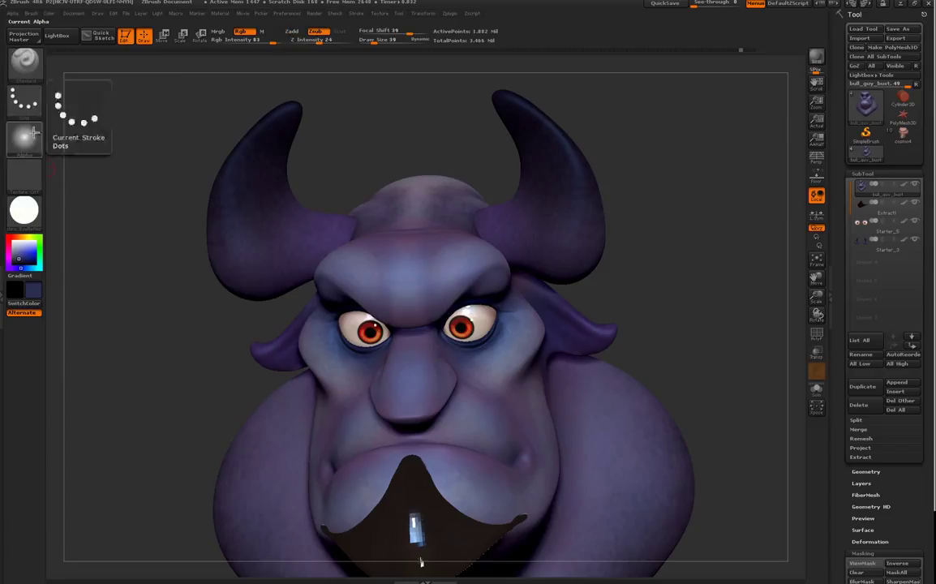
Step: Change the brush stroke to FreeHand and carve symmetrical frown creases up the forehead from the inner brows
{"action": "left_click", "coordinate": [27, 101]}
{"action": "left_click", "coordinate": [149, 108]}
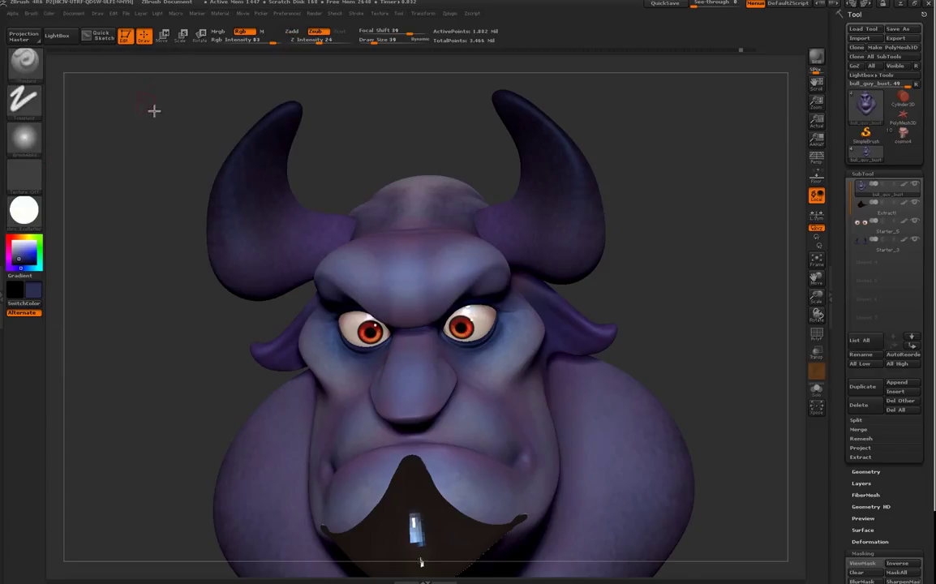
{"action": "left_click_drag", "start_coordinate": [479, 157], "coordinate": [445, 313]}
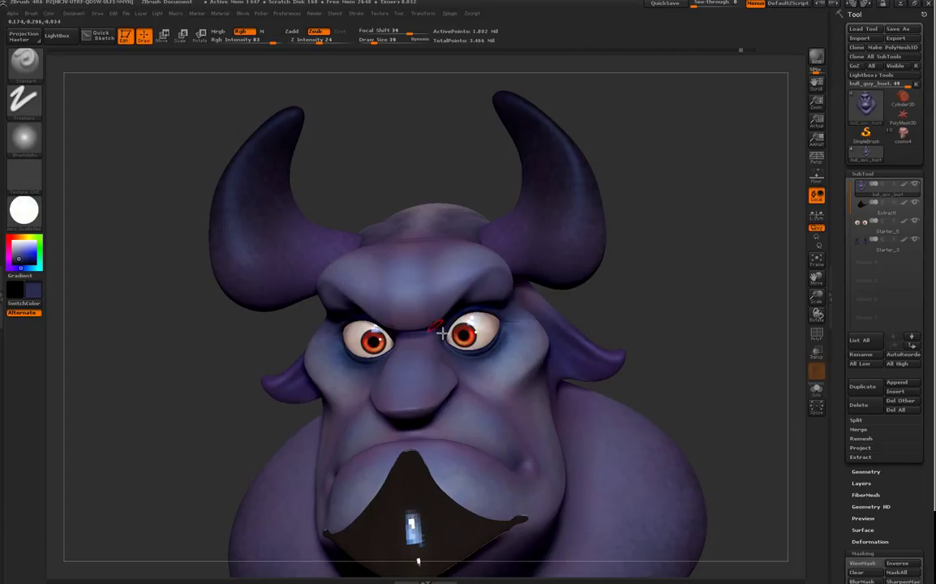
{"action": "left_click_drag", "start_coordinate": [435, 313], "coordinate": [439, 284]}
{"action": "left_click_drag", "start_coordinate": [442, 163], "coordinate": [401, 331]}
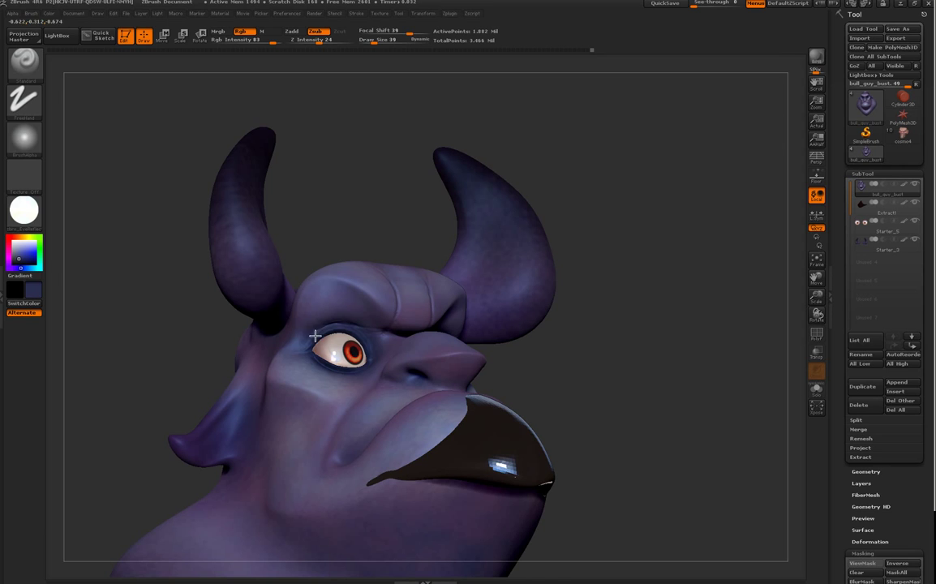
Step: Try carving horizontal wrinkles across the top of the forehead, above the frown creases
{"action": "left_click_drag", "start_coordinate": [375, 214], "coordinate": [365, 235]}
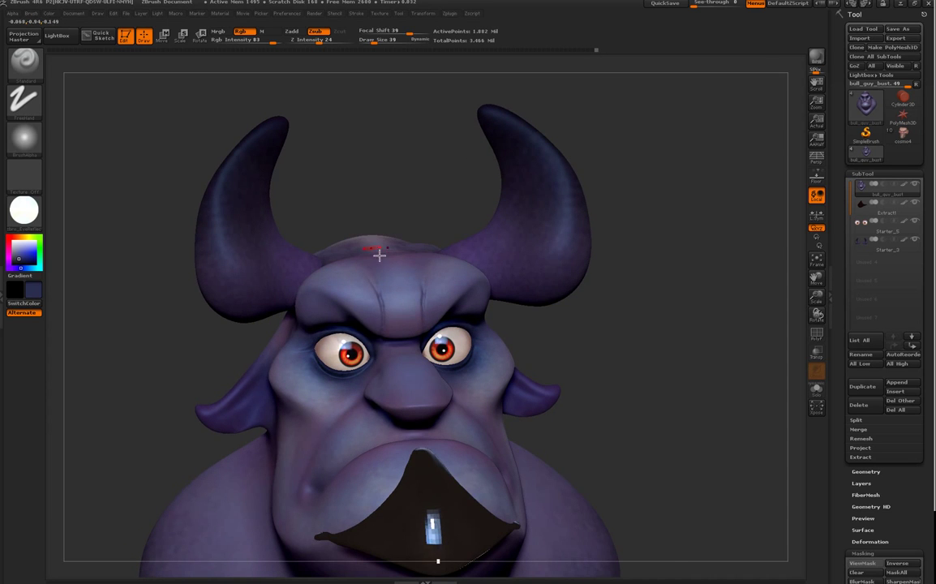
{"action": "left_click_drag", "start_coordinate": [389, 185], "coordinate": [385, 212]}
{"action": "left_click_drag", "start_coordinate": [411, 163], "coordinate": [357, 304]}
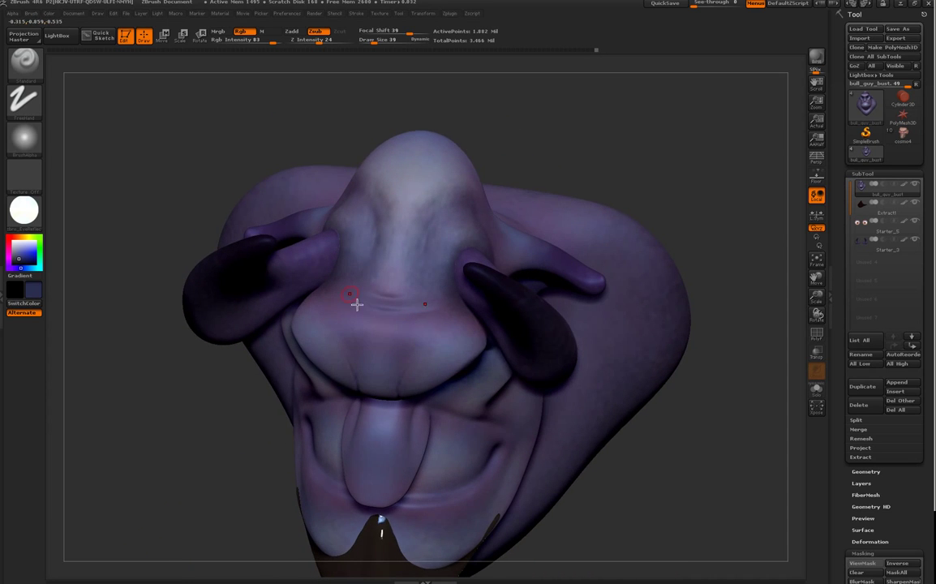
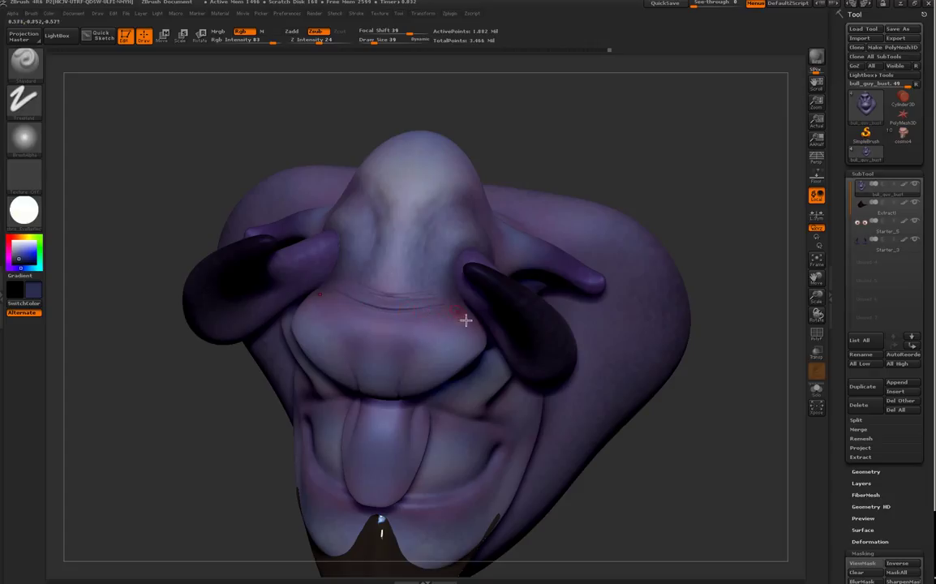
{"action": "mouse_move", "coordinate": [514, 150]}
{"action": "left_mouse_down"}
{"action": "mouse_move", "coordinate": [480, 142]}
{"action": "mouse_move", "coordinate": [475, 154]}
{"action": "left_mouse_up"}
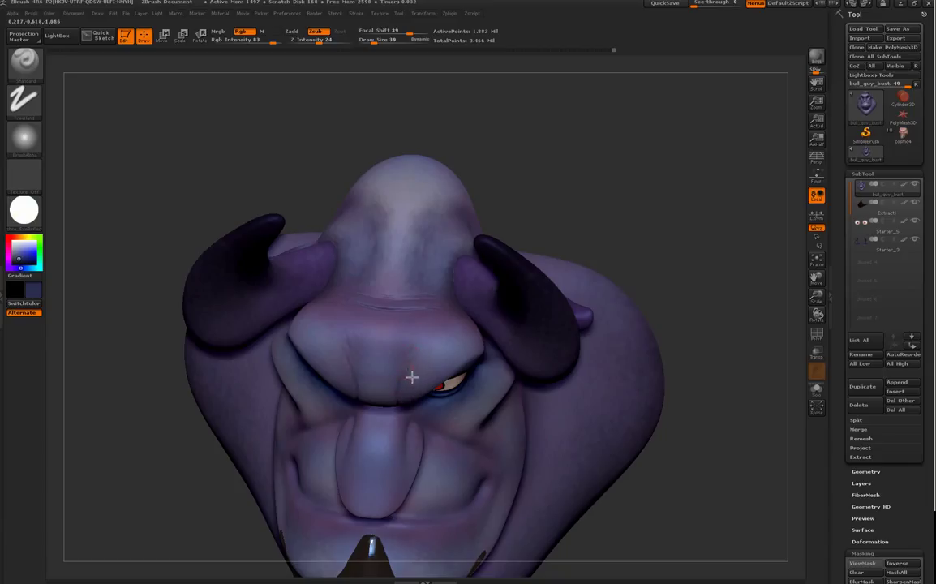
{"action": "mouse_move", "coordinate": [570, 184]}
{"action": "left_mouse_down"}
{"action": "mouse_move", "coordinate": [604, 163]}
{"action": "mouse_move", "coordinate": [604, 149]}
{"action": "mouse_move", "coordinate": [603, 167]}
{"action": "left_mouse_up"}
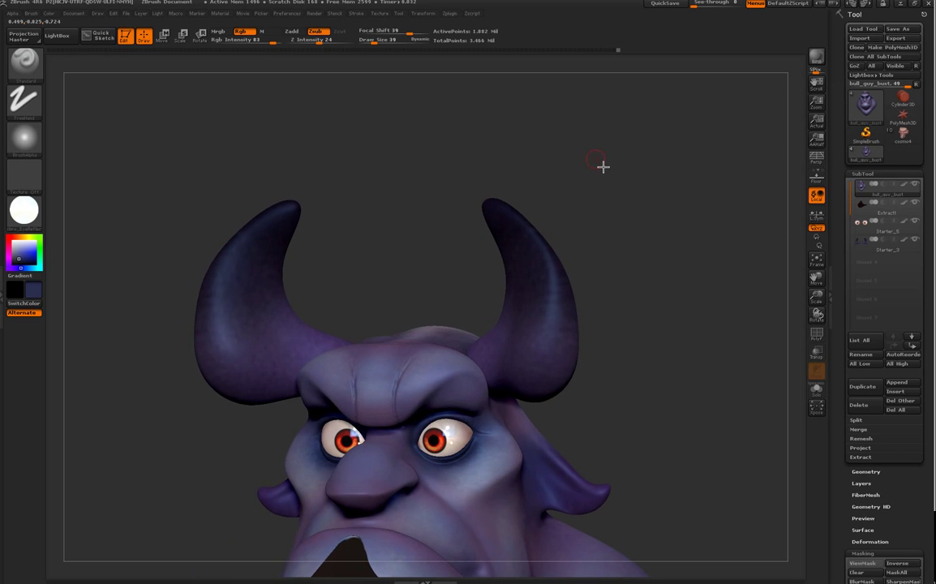
Step: Undo the carved forehead wrinkles and frown creases, restoring the smooth brow
{"action": "mouse_move", "coordinate": [602, 412]}
{"action": "left_mouse_down"}
{"action": "mouse_move", "coordinate": [614, 428]}
{"action": "mouse_move", "coordinate": [593, 426]}
{"action": "left_mouse_up"}
{"action": "left_click_drag", "start_coordinate": [356, 186], "coordinate": [359, 241]}
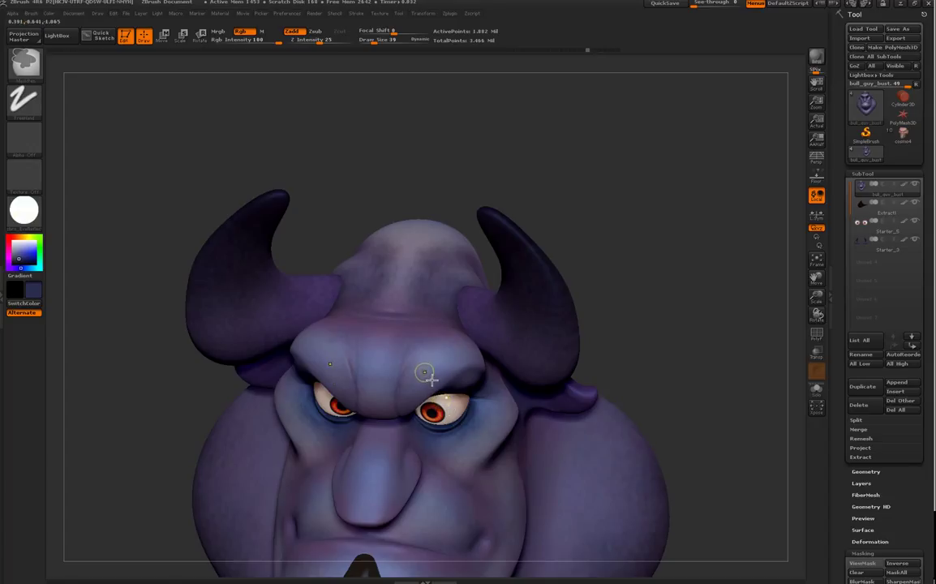
{"action": "key", "text": "shift"}
{"action": "left_click_drag", "start_coordinate": [575, 199], "coordinate": [438, 334], "text": "shift"}
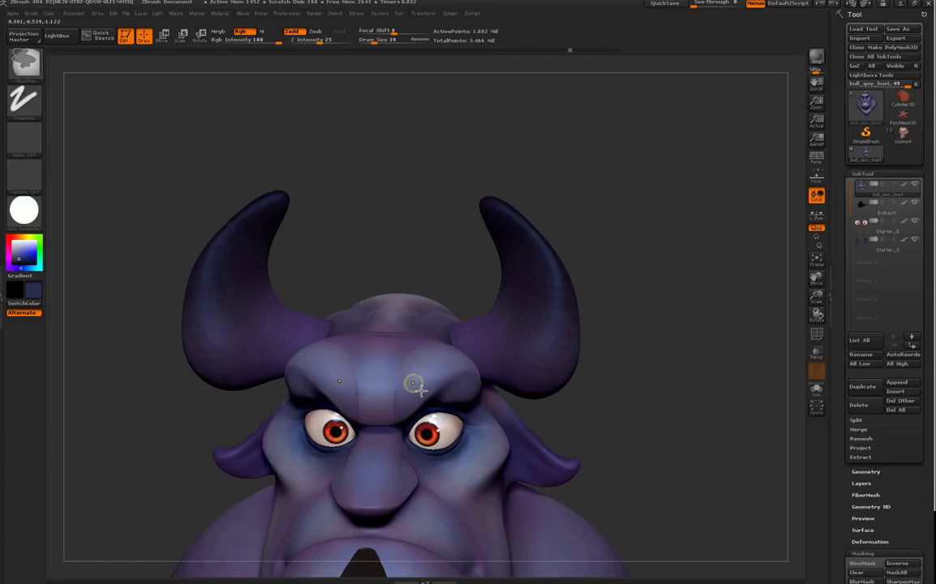
{"action": "left_click_drag", "start_coordinate": [439, 271], "coordinate": [451, 204], "text": "shift"}
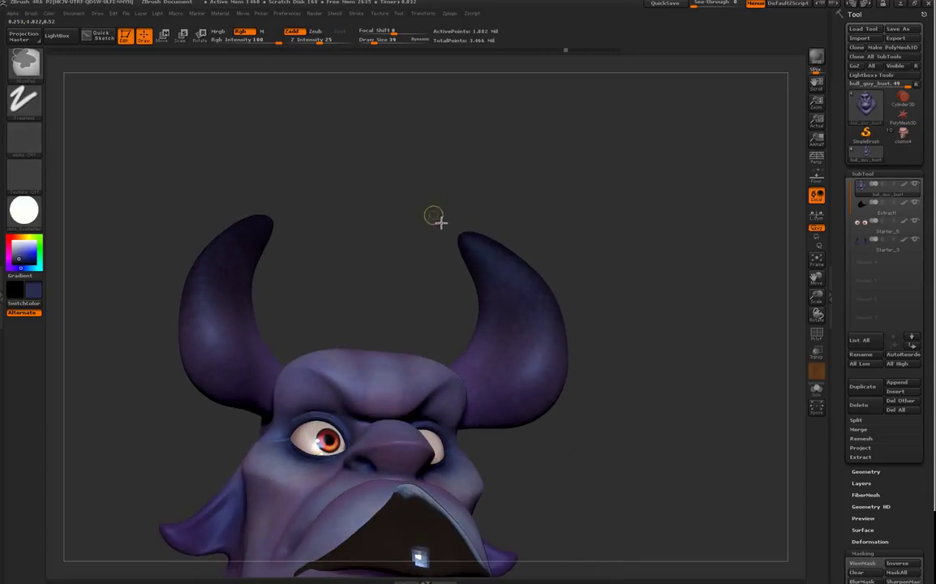
{"action": "left_click_drag", "start_coordinate": [413, 247], "coordinate": [414, 284]}
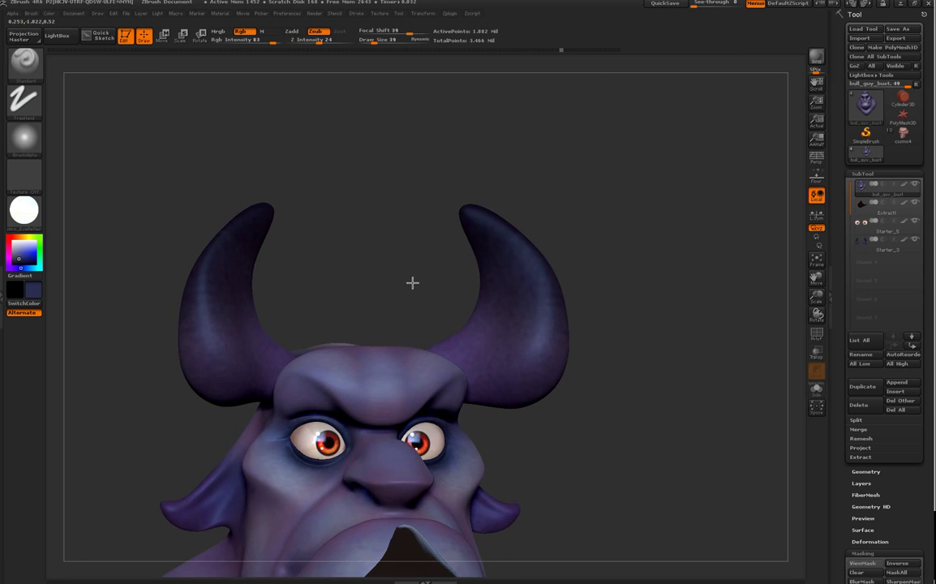
Step: Switch to the Dam_Standard brush with Zsub and Rgb enabled, and choose a dark purple paint color
{"action": "left_click", "coordinate": [25, 64]}
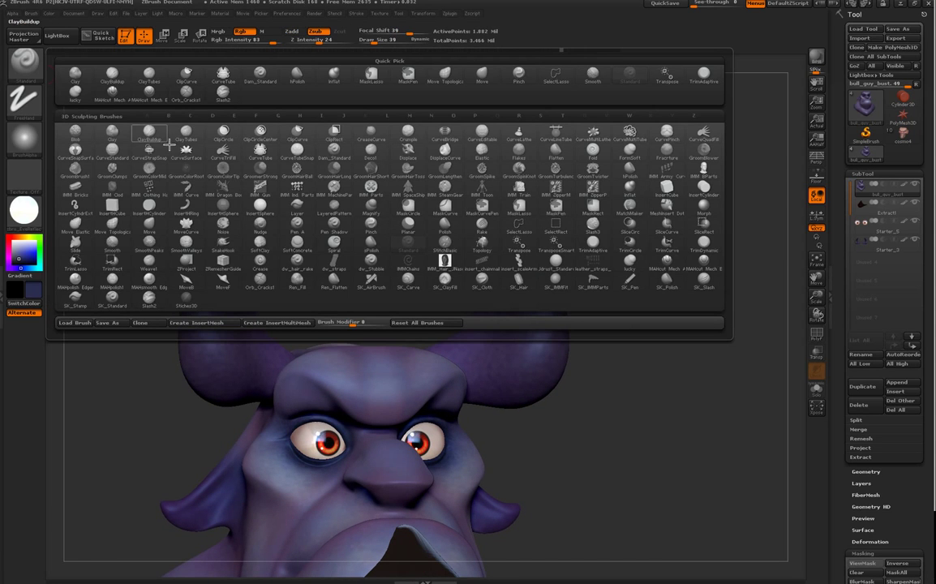
{"action": "key", "text": "d"}
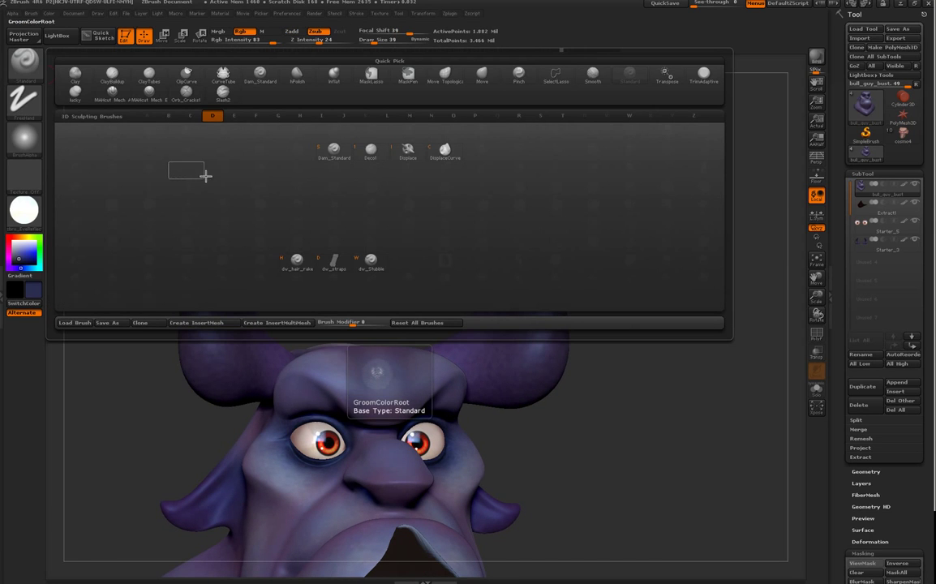
{"action": "left_click", "coordinate": [333, 149]}
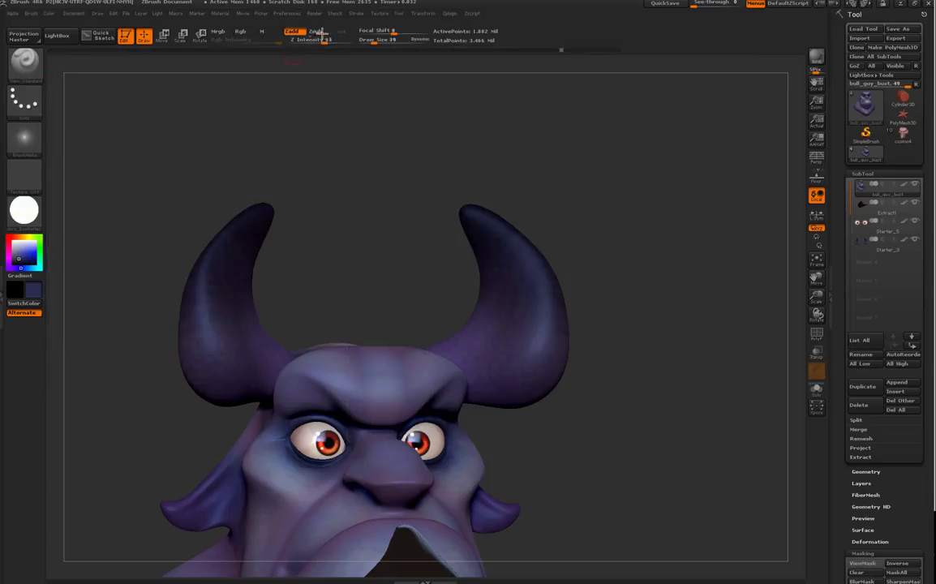
{"action": "left_click", "coordinate": [292, 31]}
{"action": "left_click", "coordinate": [316, 32]}
{"action": "left_click", "coordinate": [243, 32]}
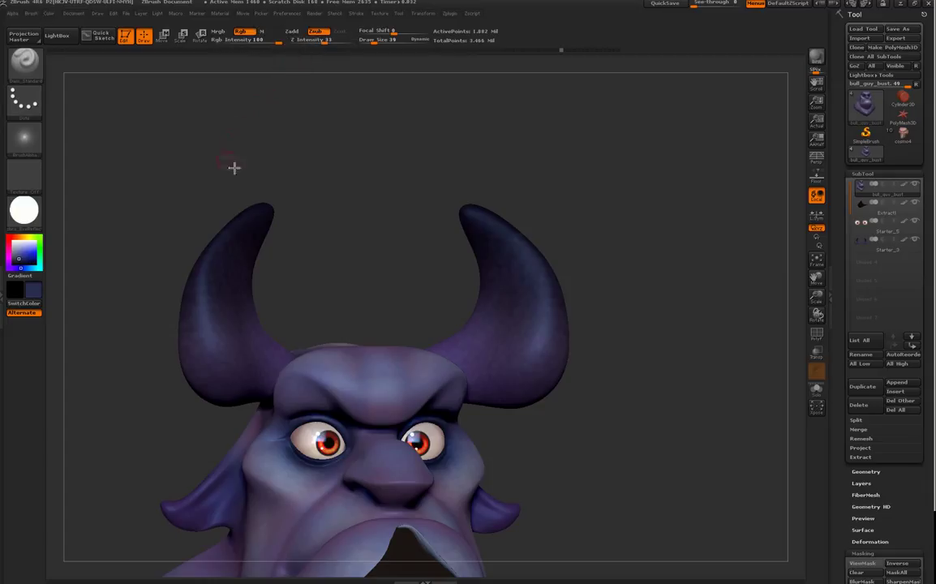
{"action": "left_click", "coordinate": [10, 268]}
{"action": "left_click_drag", "start_coordinate": [20, 256], "coordinate": [33, 261]}
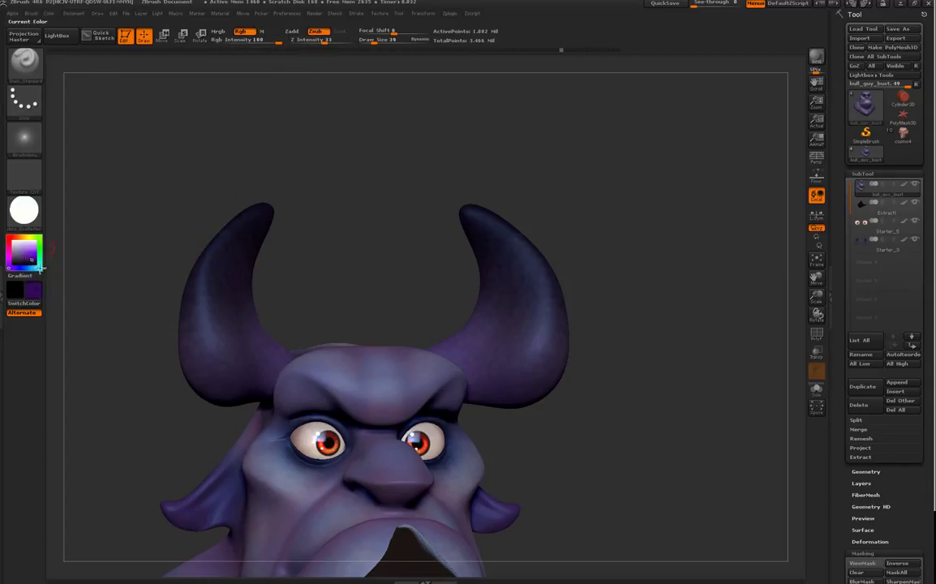
Step: Try carving curved, dark purple frown creases up from the inner brows, and undo them
{"action": "left_click_drag", "start_coordinate": [406, 402], "coordinate": [410, 379]}
{"action": "left_click", "coordinate": [425, 381]}
{"action": "left_click", "coordinate": [418, 384]}
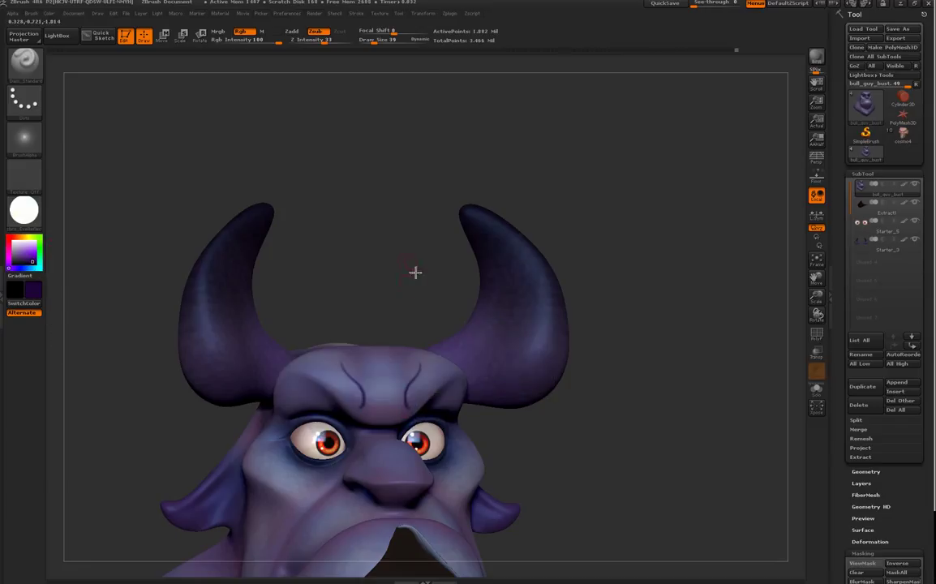
{"action": "key", "text": "ctrl+z"}
{"action": "left_click_drag", "start_coordinate": [410, 255], "coordinate": [399, 205], "text": "shift"}
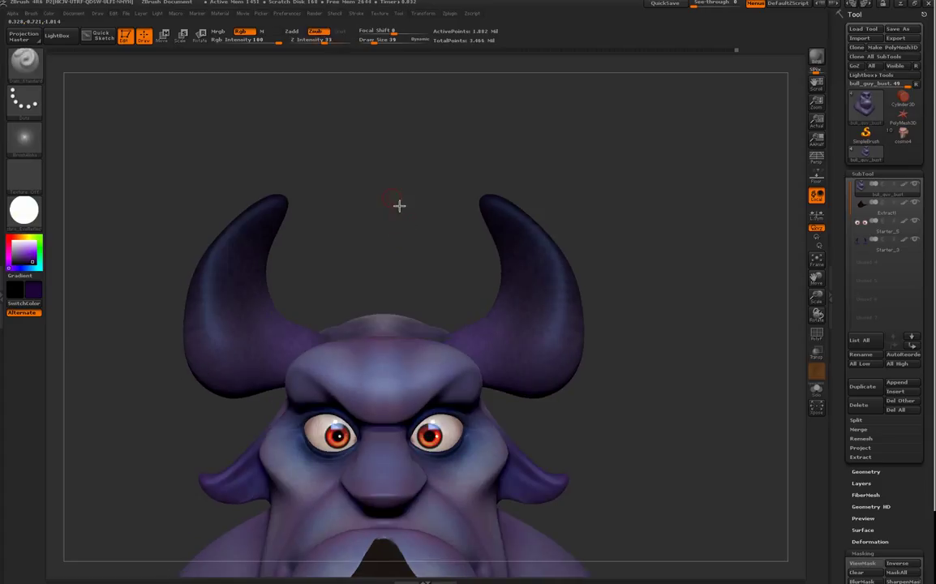
Step: Set the Rgb Intensity to 63 and the Draw Size to 62, and try carving frown creases between the brows
{"action": "left_click_drag", "start_coordinate": [278, 41], "coordinate": [265, 40]}
{"action": "key", "text": "space"}
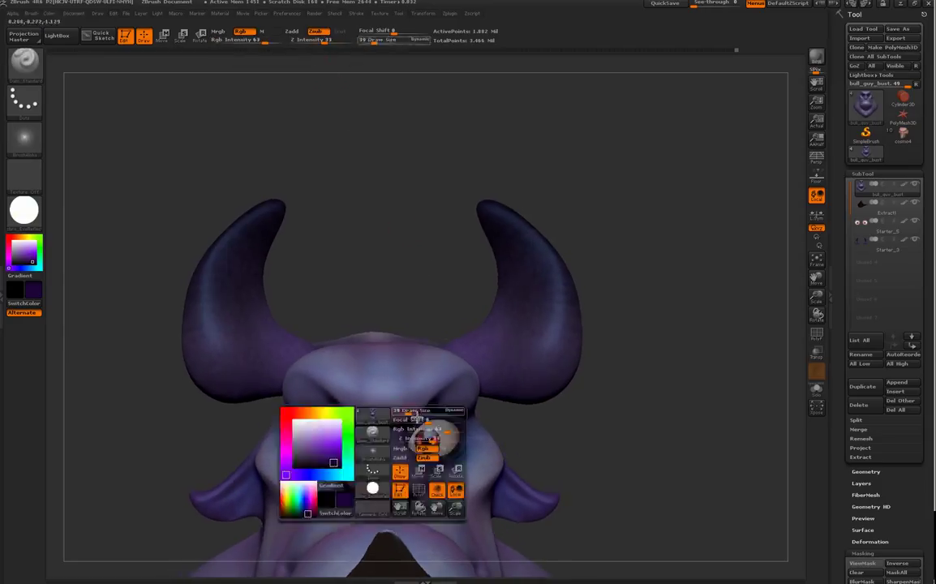
{"action": "left_click_drag", "start_coordinate": [410, 412], "coordinate": [411, 433]}
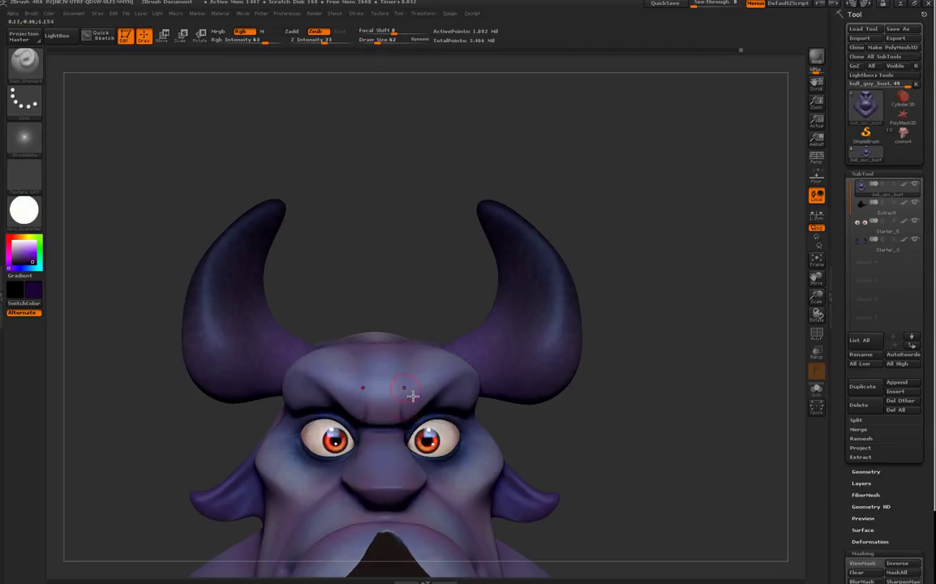
{"action": "key", "text": "ctrl"}
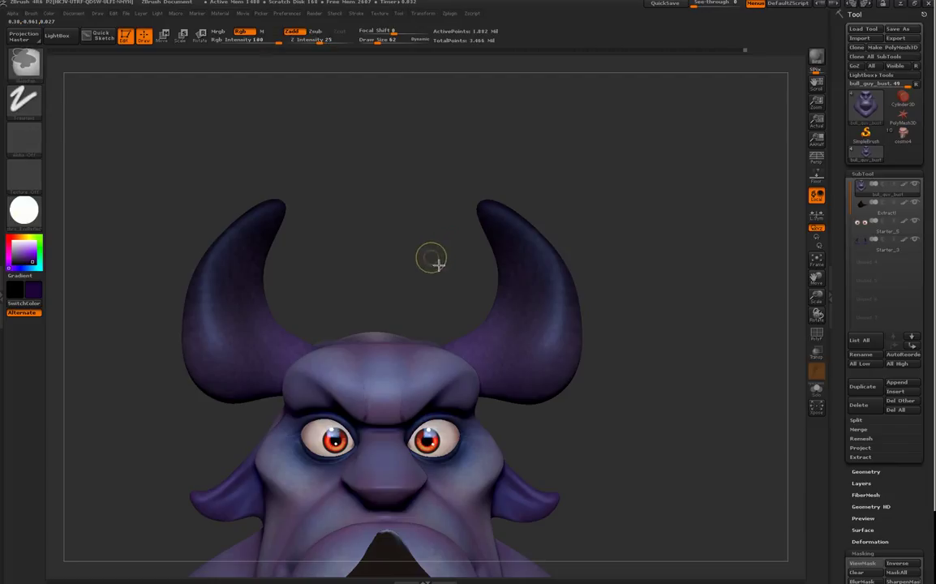
Step: Try carving the frown creases with the Rgb Intensity at 39, and undo the strokes
{"action": "left_click_drag", "start_coordinate": [262, 43], "coordinate": [259, 45]}
{"action": "left_click_drag", "start_coordinate": [425, 297], "coordinate": [416, 282]}
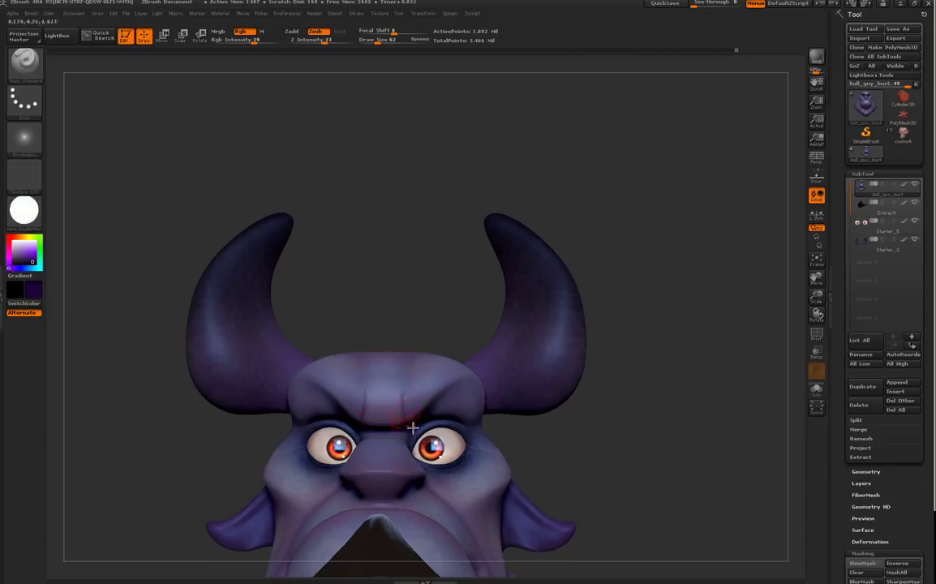
{"action": "left_click_drag", "start_coordinate": [408, 374], "coordinate": [409, 401]}
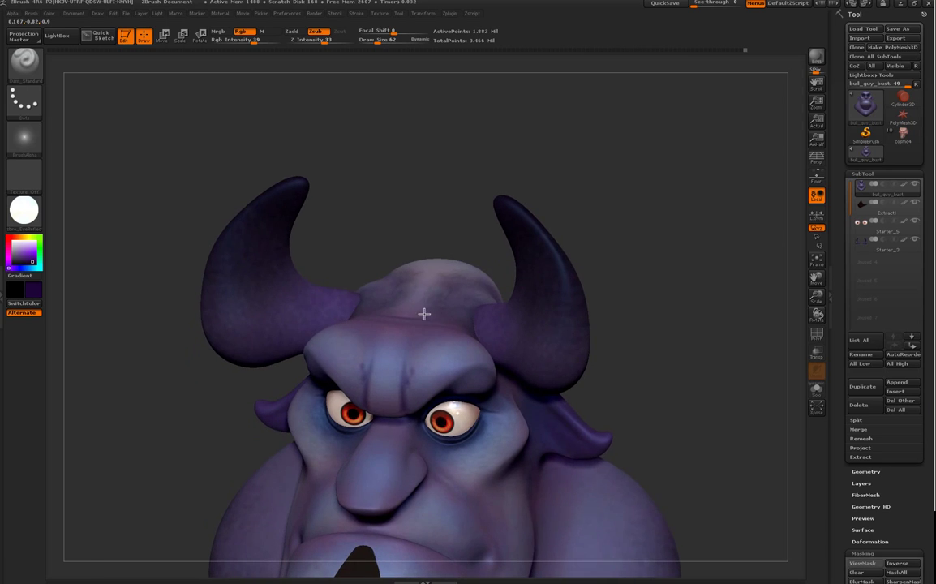
{"action": "key", "text": "b"}
{"action": "key", "text": "c"}
{"action": "key", "text": "b"}
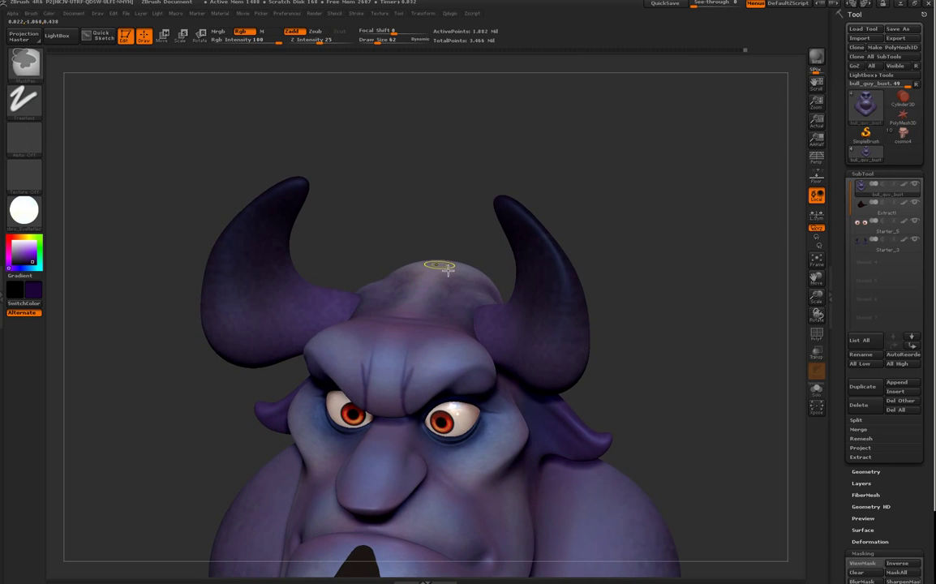
{"action": "key", "text": "ctrl+z"}
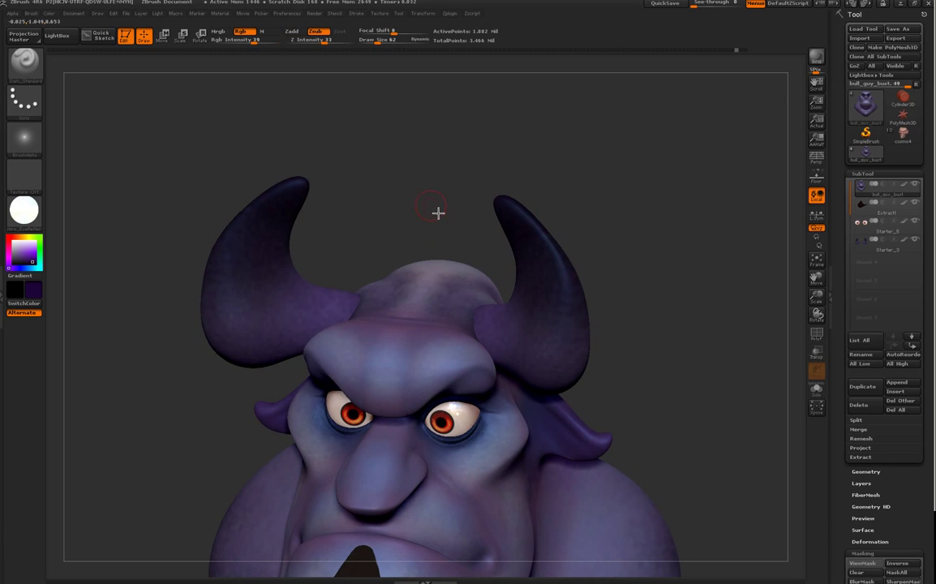
Step: Set the Rgb Intensity to 16 and carve symmetrical frown creases from the inner brows up over the forehead
{"action": "left_click", "coordinate": [259, 48]}
{"action": "left_click", "coordinate": [256, 49]}
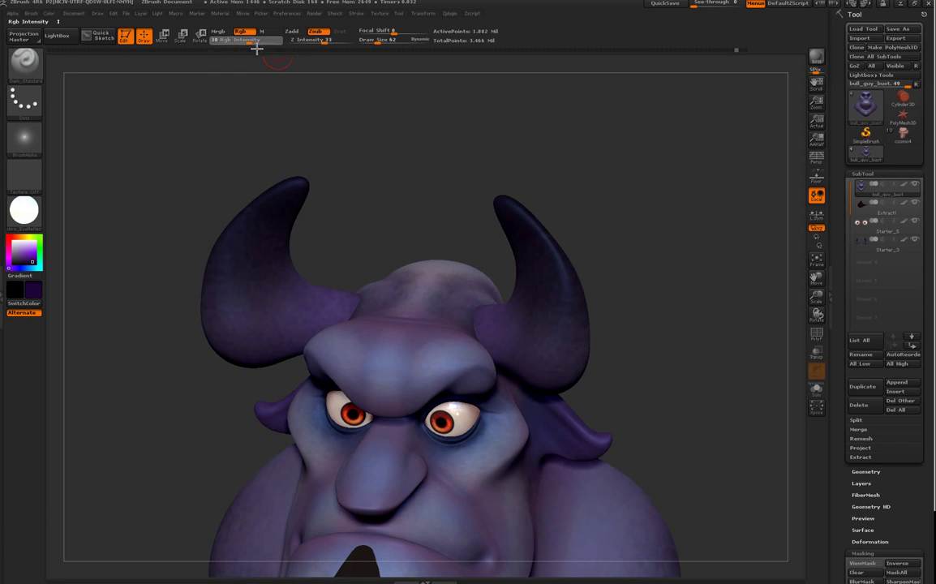
{"action": "left_click_drag", "start_coordinate": [248, 48], "coordinate": [245, 48]}
{"action": "left_click_drag", "start_coordinate": [453, 240], "coordinate": [444, 212]}
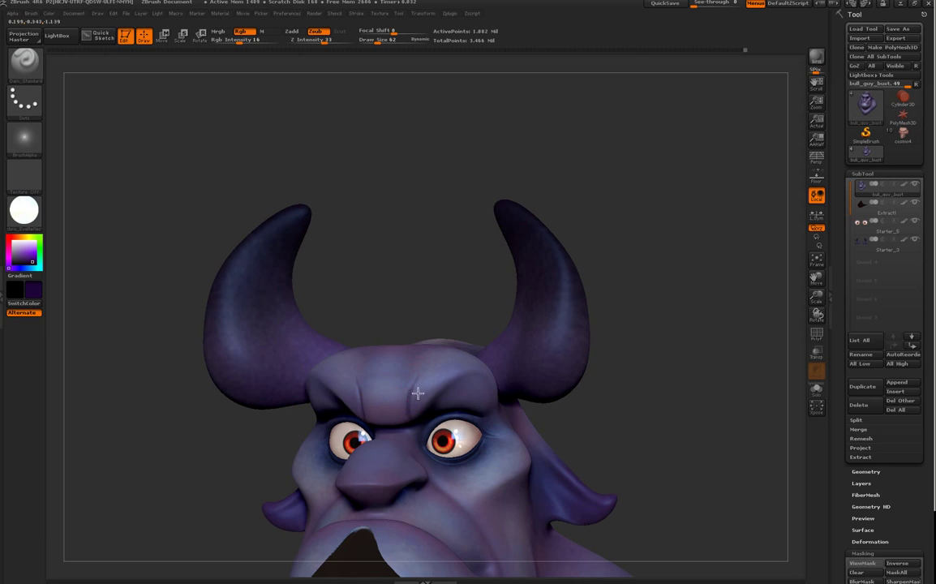
{"action": "left_click_drag", "start_coordinate": [441, 321], "coordinate": [459, 200]}
{"action": "left_click_drag", "start_coordinate": [631, 383], "coordinate": [639, 417]}
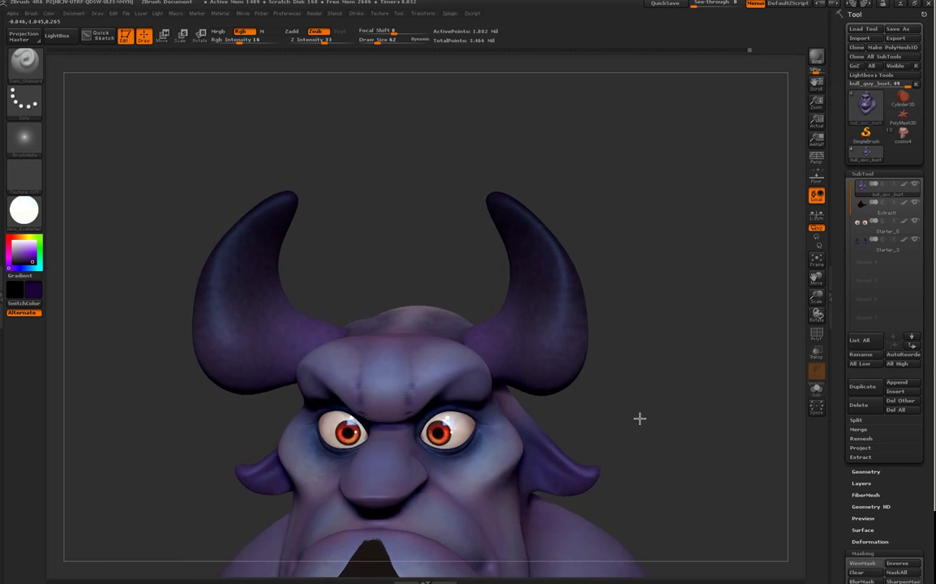
{"action": "left_click_drag", "start_coordinate": [416, 217], "coordinate": [384, 303]}
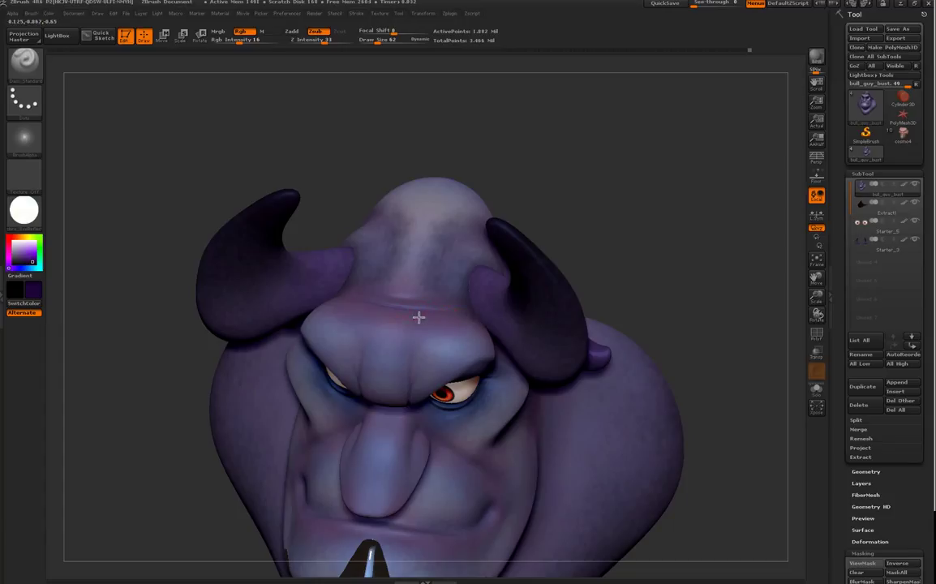
{"action": "left_click_drag", "start_coordinate": [458, 324], "coordinate": [455, 324]}
Step: Carve fine, darkened wrinkles at the outer corners of the eyes
{"action": "mouse_move", "coordinate": [426, 158]}
{"action": "left_mouse_down"}
{"action": "mouse_move", "coordinate": [416, 124]}
{"action": "mouse_move", "coordinate": [420, 109]}
{"action": "mouse_move", "coordinate": [432, 113]}
{"action": "mouse_move", "coordinate": [401, 146]}
{"action": "left_mouse_up"}
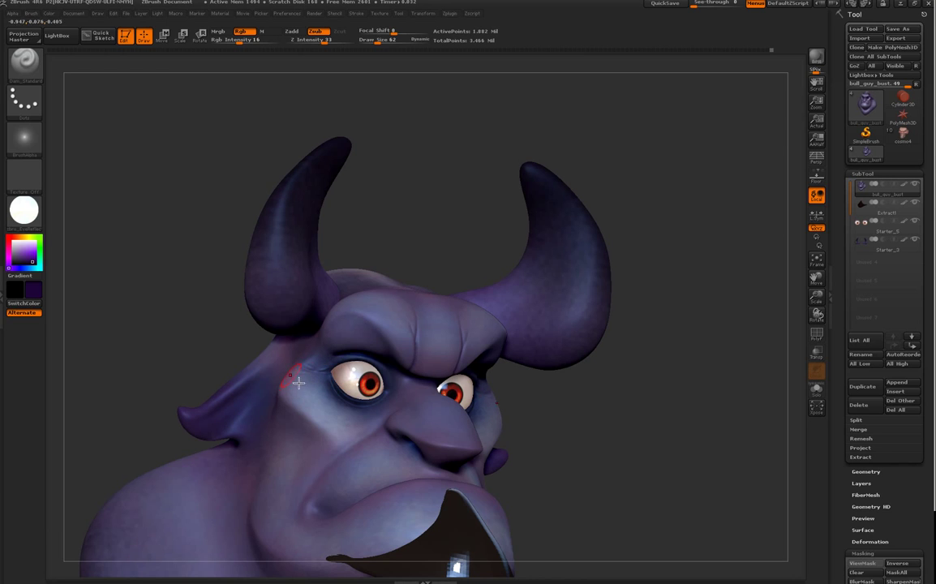
{"action": "left_click_drag", "start_coordinate": [432, 231], "coordinate": [445, 411]}
{"action": "left_click_drag", "start_coordinate": [412, 256], "coordinate": [397, 243]}
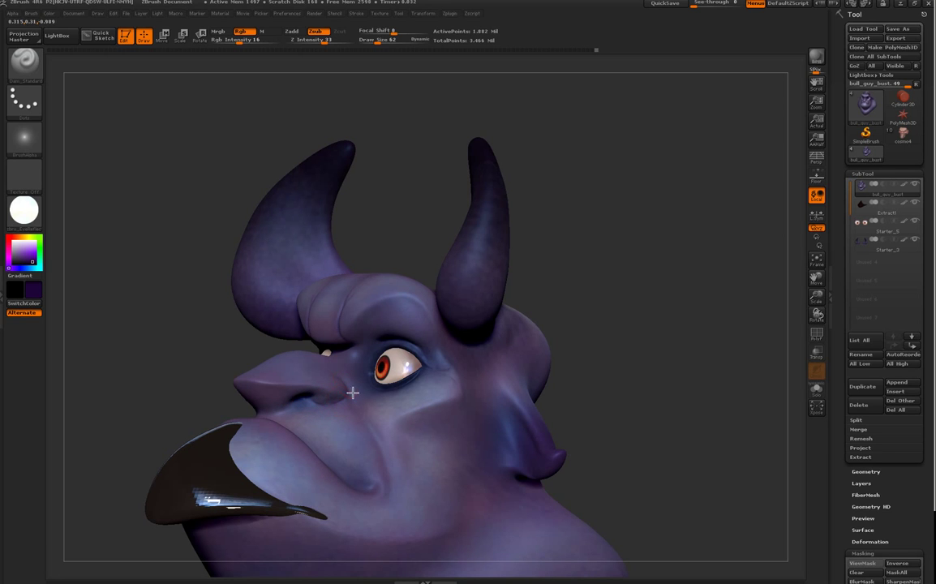
Step: Carve small, dark purple creases around the corners of the mouth
{"action": "left_click_drag", "start_coordinate": [491, 130], "coordinate": [610, 193]}
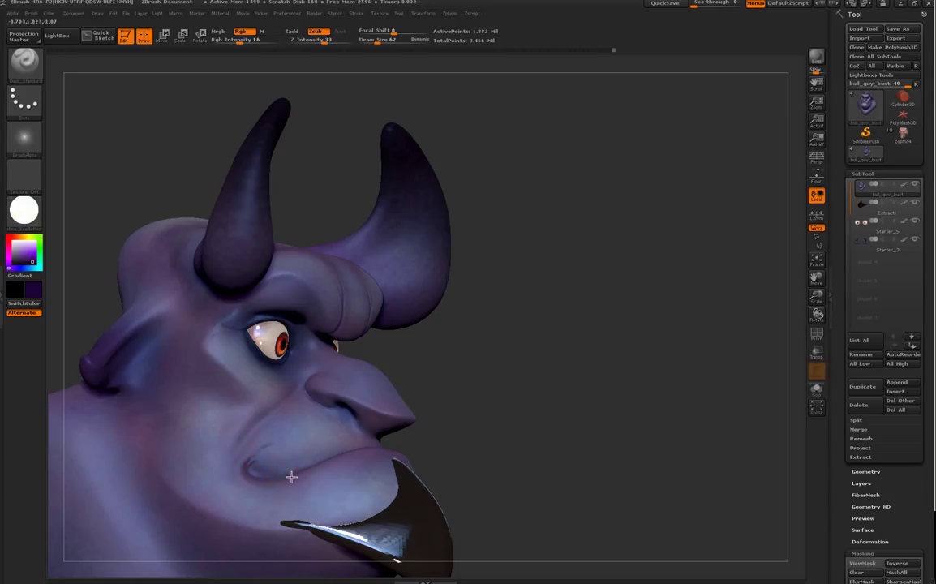
{"action": "mouse_move", "coordinate": [468, 411]}
{"action": "left_mouse_down"}
{"action": "mouse_move", "coordinate": [461, 431]}
{"action": "mouse_move", "coordinate": [673, 288]}
{"action": "left_mouse_up"}
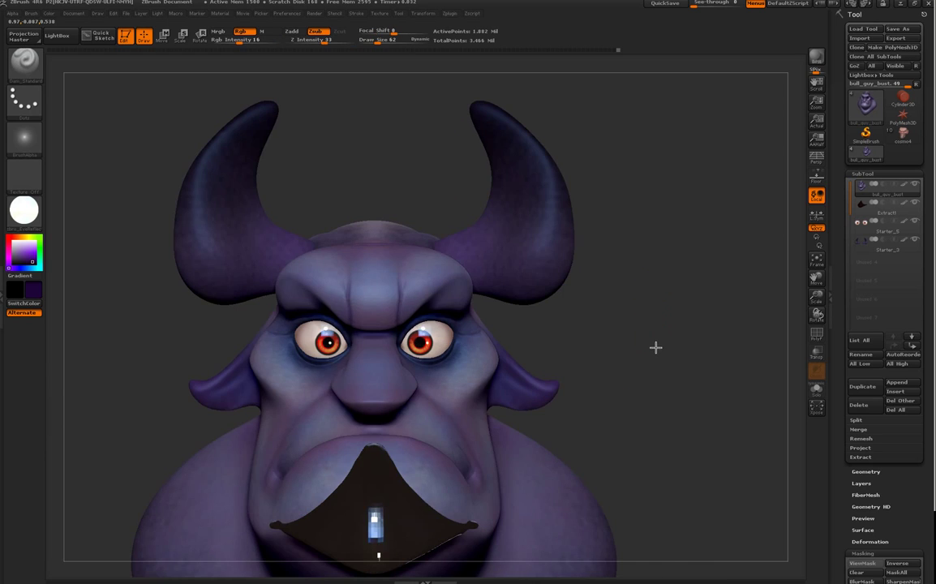
{"action": "left_click_drag", "start_coordinate": [658, 347], "coordinate": [646, 353]}
{"action": "left_click_drag", "start_coordinate": [625, 307], "coordinate": [556, 349]}
Step: Add more crow's-feet creases beside the eyes and deepen the cheek fold running down to the mouth corner
{"action": "left_click_drag", "start_coordinate": [572, 304], "coordinate": [558, 294]}
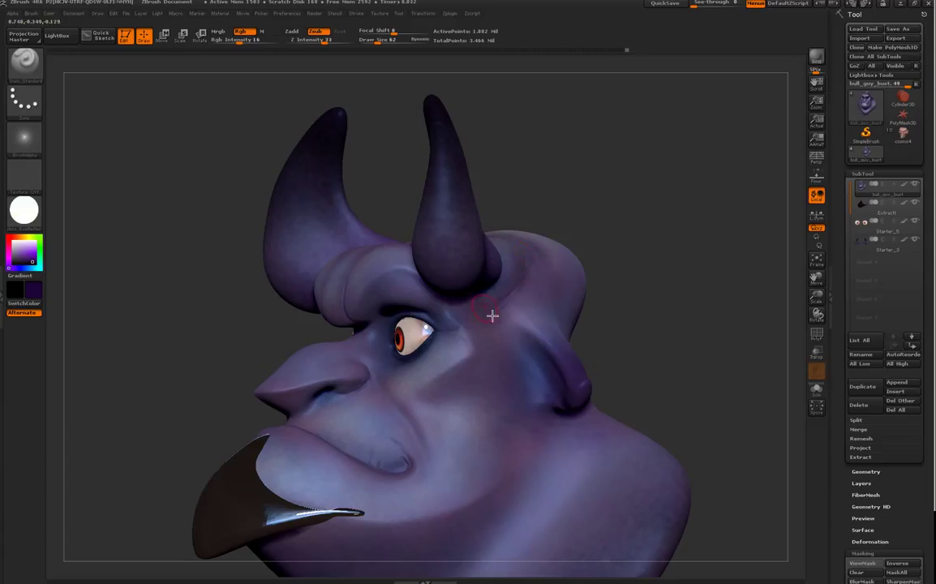
{"action": "left_click_drag", "start_coordinate": [592, 220], "coordinate": [599, 215]}
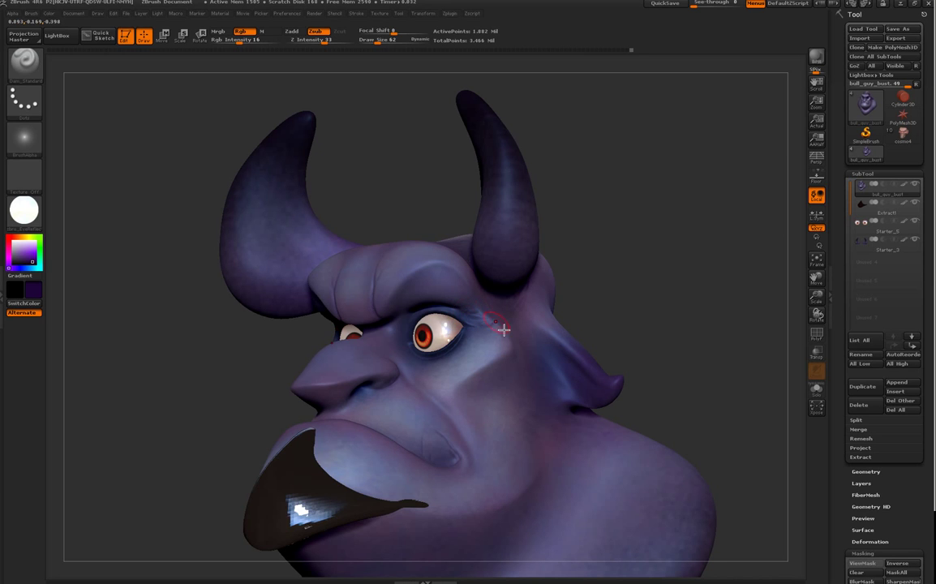
{"action": "left_click_drag", "start_coordinate": [658, 261], "coordinate": [580, 274]}
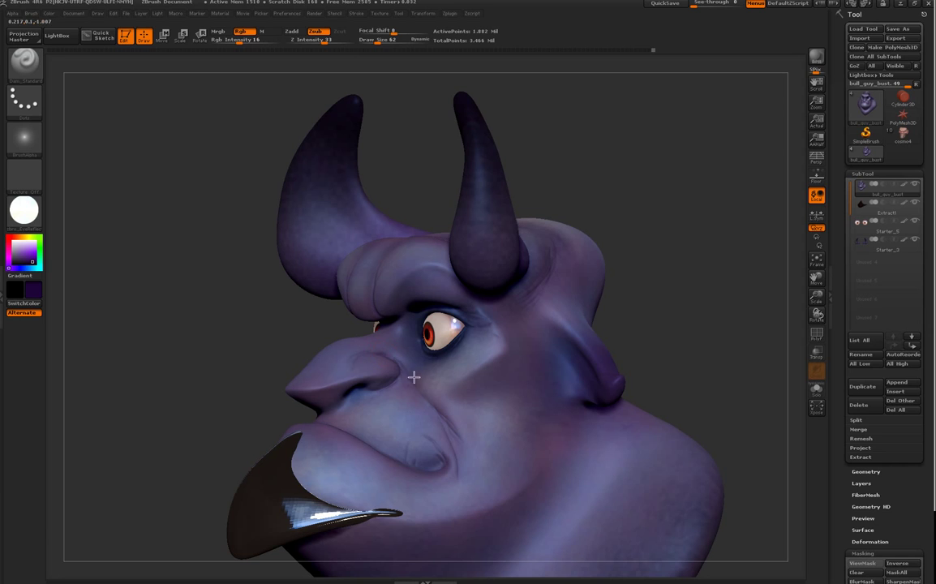
{"action": "left_click_drag", "start_coordinate": [616, 174], "coordinate": [592, 199]}
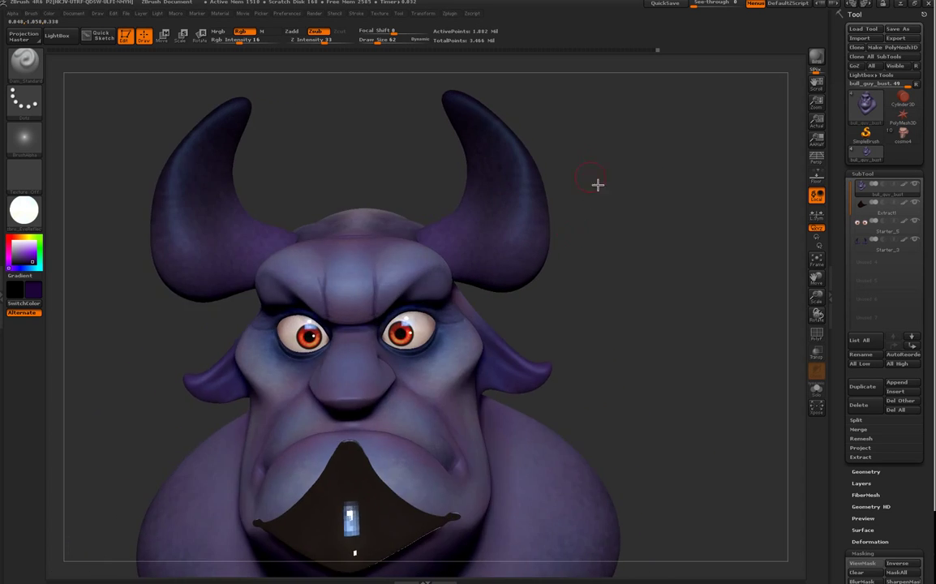
Step: Undo the trial neck crease, reduce Z Intensity to 12, and carve softer creases down the side of the neck
{"action": "left_click_drag", "start_coordinate": [688, 276], "coordinate": [707, 303]}
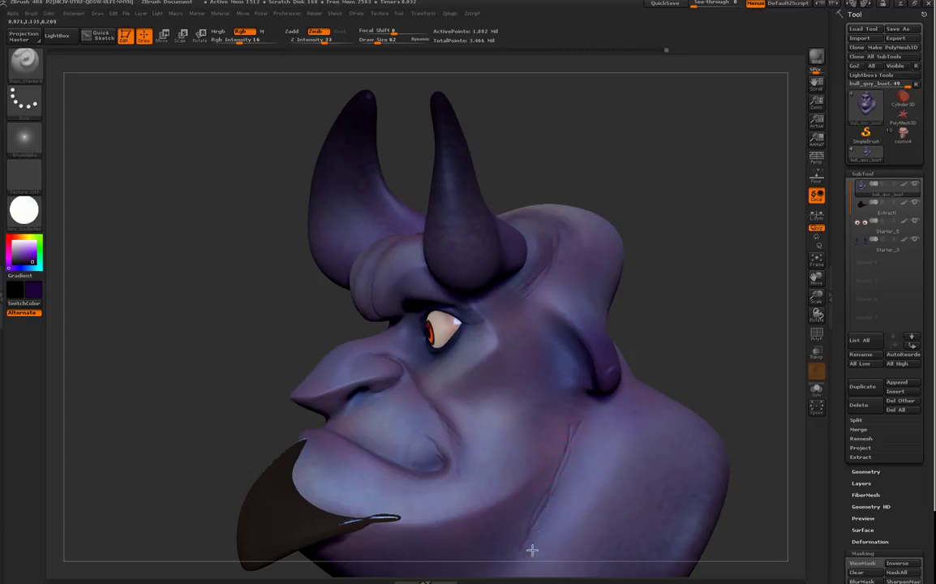
{"action": "right_click", "coordinate": [685, 360]}
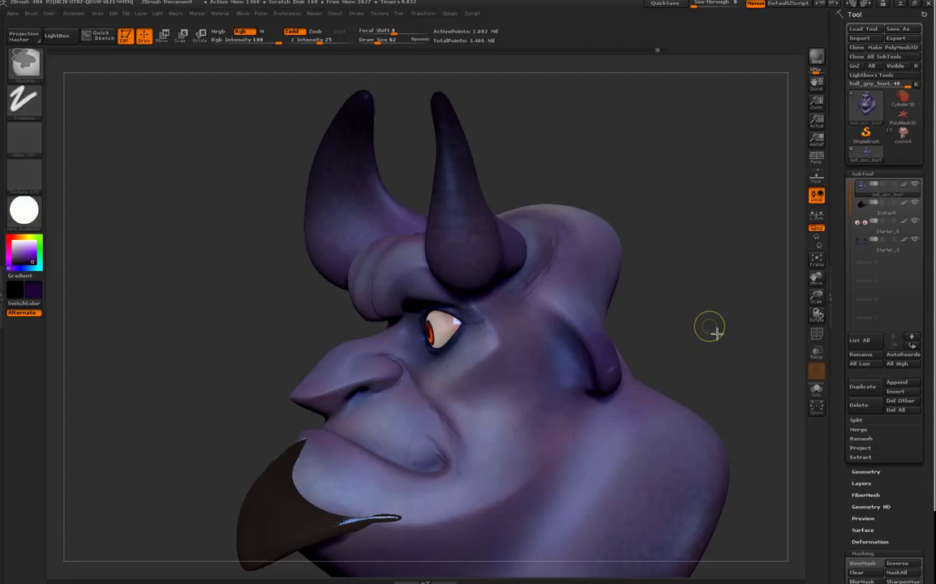
{"action": "key", "text": "shift"}
{"action": "left_click_drag", "start_coordinate": [319, 48], "coordinate": [316, 48]}
{"action": "right_click", "coordinate": [704, 317]}
{"action": "left_click_drag", "start_coordinate": [726, 415], "coordinate": [730, 340]}
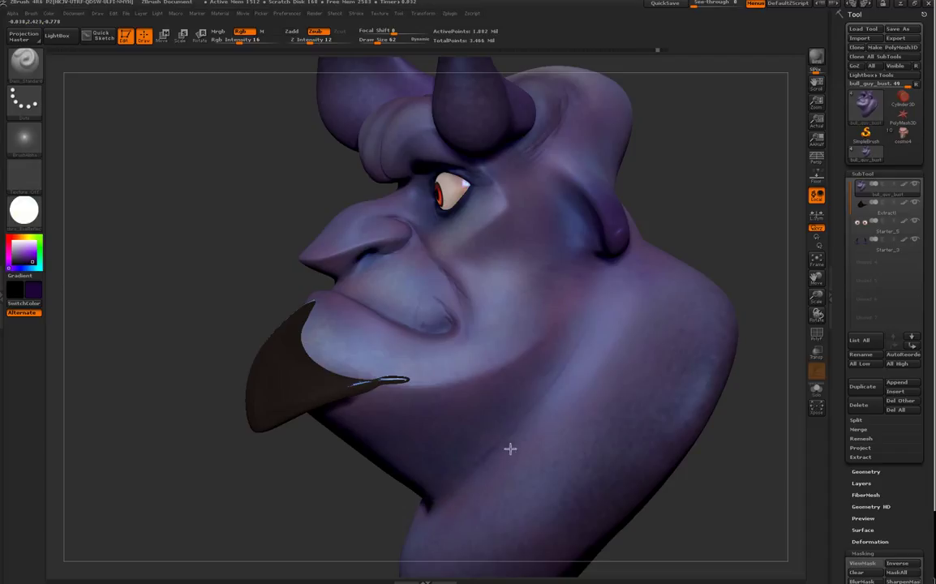
Step: Undo the last stroke and carve subtle, darkened folds under the jaw and along the sides of the neck
{"action": "left_click_drag", "start_coordinate": [608, 334], "coordinate": [512, 441]}
{"action": "key", "text": "ctrl"}
{"action": "key", "text": "ctrl+z"}
{"action": "mouse_move", "coordinate": [445, 493]}
{"action": "left_mouse_down"}
{"action": "mouse_move", "coordinate": [396, 485]}
{"action": "mouse_move", "coordinate": [468, 487]}
{"action": "left_mouse_up"}
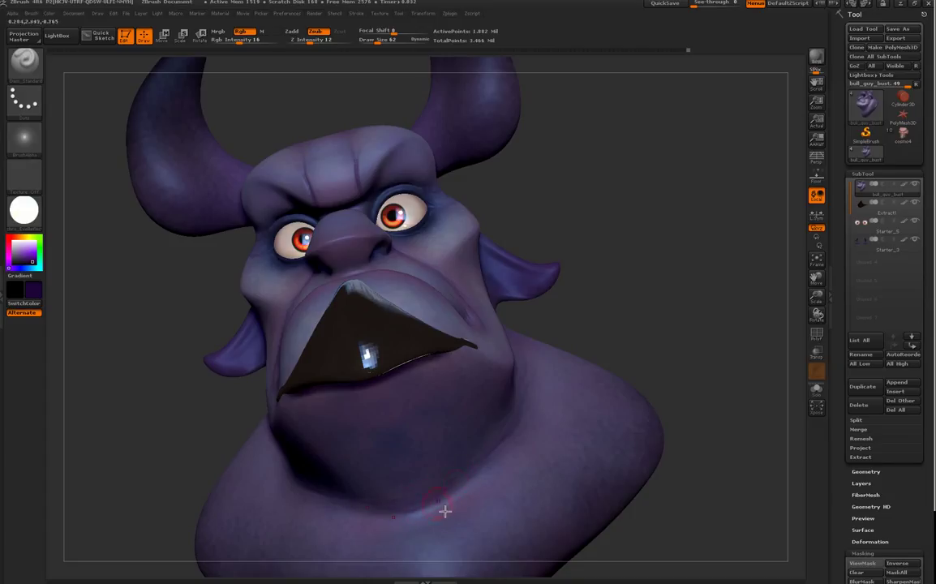
{"action": "left_click_drag", "start_coordinate": [616, 327], "coordinate": [479, 480]}
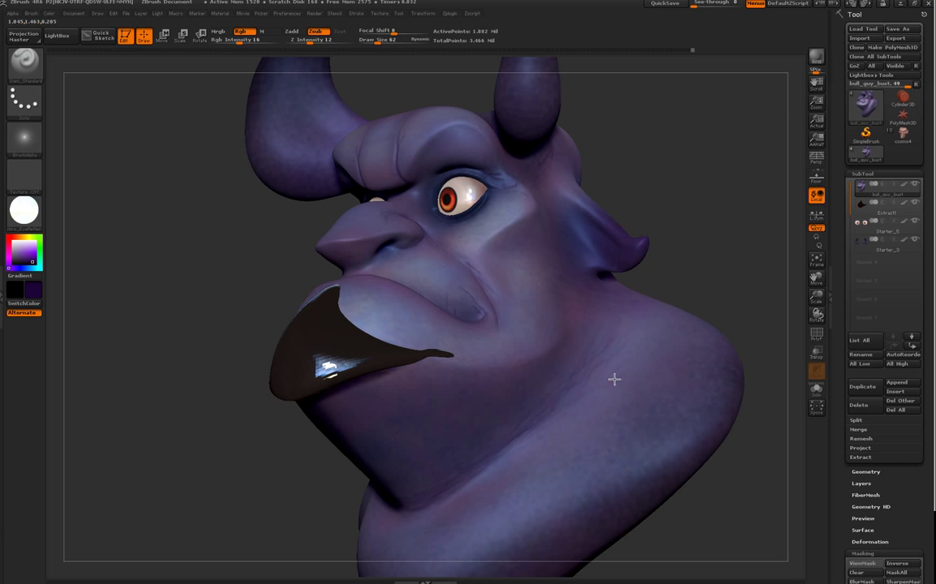
{"action": "left_click_drag", "start_coordinate": [727, 280], "coordinate": [535, 342], "text": "shift"}
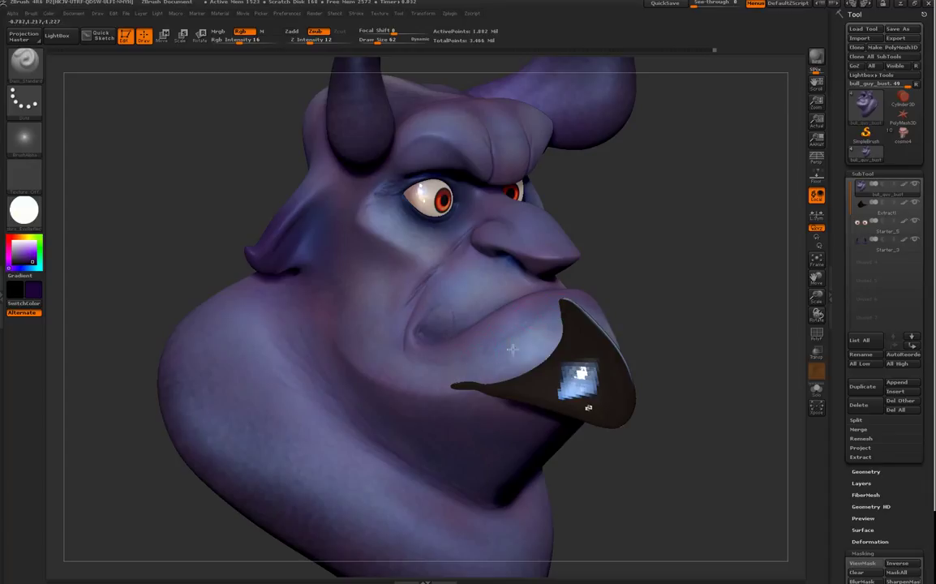
{"action": "left_click_drag", "start_coordinate": [687, 287], "coordinate": [663, 261]}
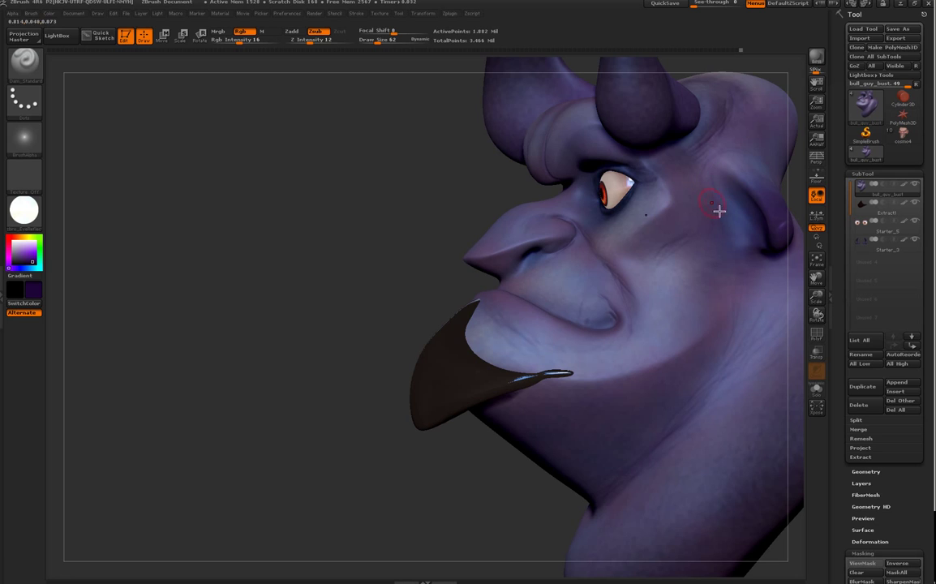
Step: Carve soft wrinkles across the top of the forehead between the horns and around the horn bases
{"action": "left_click_drag", "start_coordinate": [351, 431], "coordinate": [341, 373]}
{"action": "left_click_drag", "start_coordinate": [307, 419], "coordinate": [343, 460]}
{"action": "key", "text": "space"}
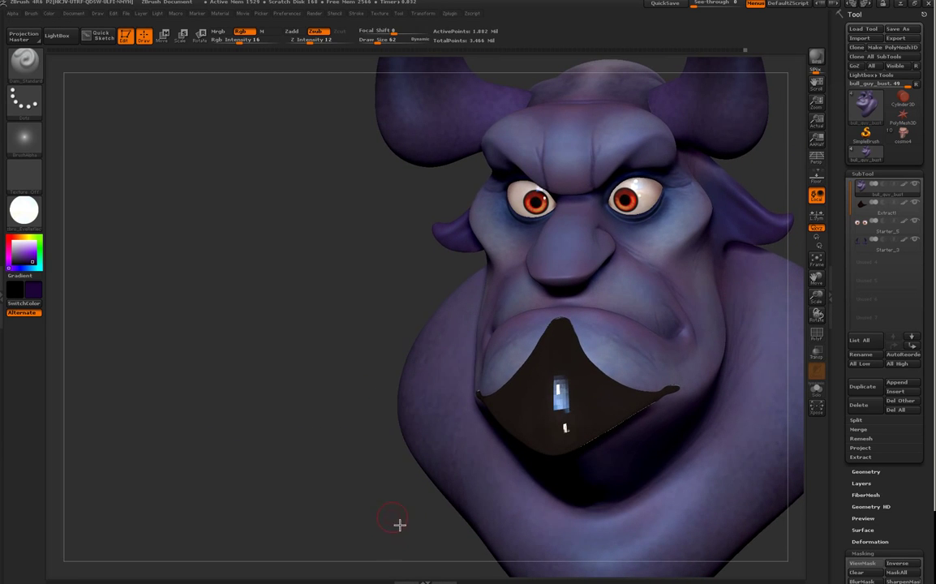
{"action": "key", "text": "space"}
{"action": "left_click_drag", "start_coordinate": [442, 545], "coordinate": [316, 583]}
{"action": "key", "text": "space"}
{"action": "left_click_drag", "start_coordinate": [711, 200], "coordinate": [663, 236]}
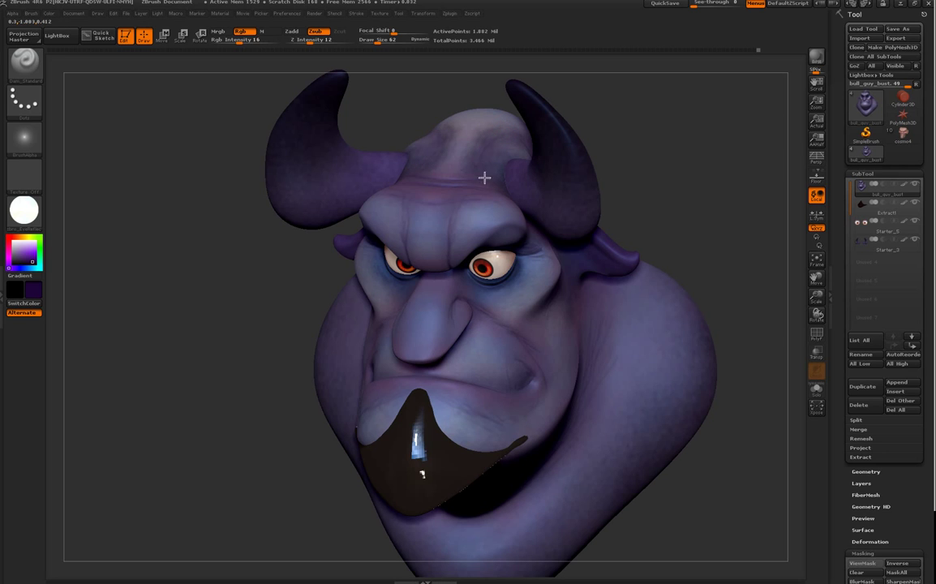
{"action": "left_click_drag", "start_coordinate": [608, 75], "coordinate": [604, 138]}
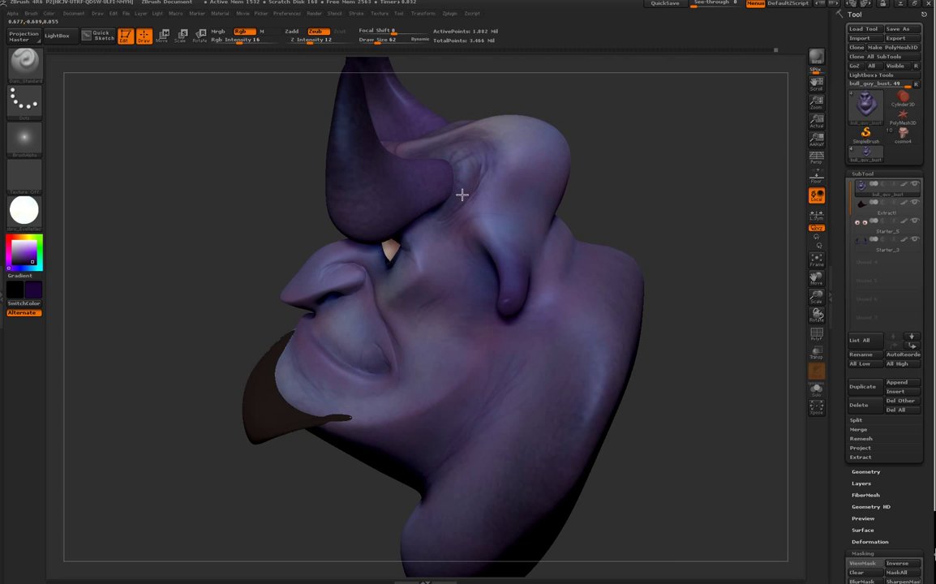
{"action": "mouse_move", "coordinate": [490, 97]}
{"action": "left_mouse_down"}
{"action": "mouse_move", "coordinate": [604, 88]}
{"action": "mouse_move", "coordinate": [591, 156]}
{"action": "mouse_move", "coordinate": [437, 189]}
{"action": "left_mouse_up"}
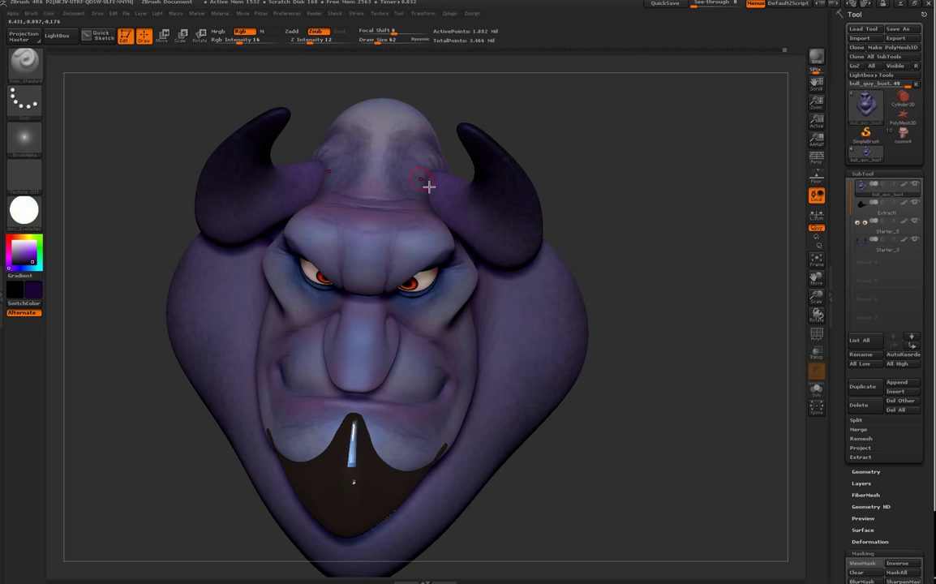
{"action": "left_click_drag", "start_coordinate": [577, 119], "coordinate": [467, 305]}
Step: Carve symmetrical skin creases beneath the back of the skull and across the neck fold
{"action": "mouse_move", "coordinate": [588, 226]}
{"action": "left_mouse_down"}
{"action": "mouse_move", "coordinate": [696, 200]}
{"action": "mouse_move", "coordinate": [707, 222]}
{"action": "left_mouse_up"}
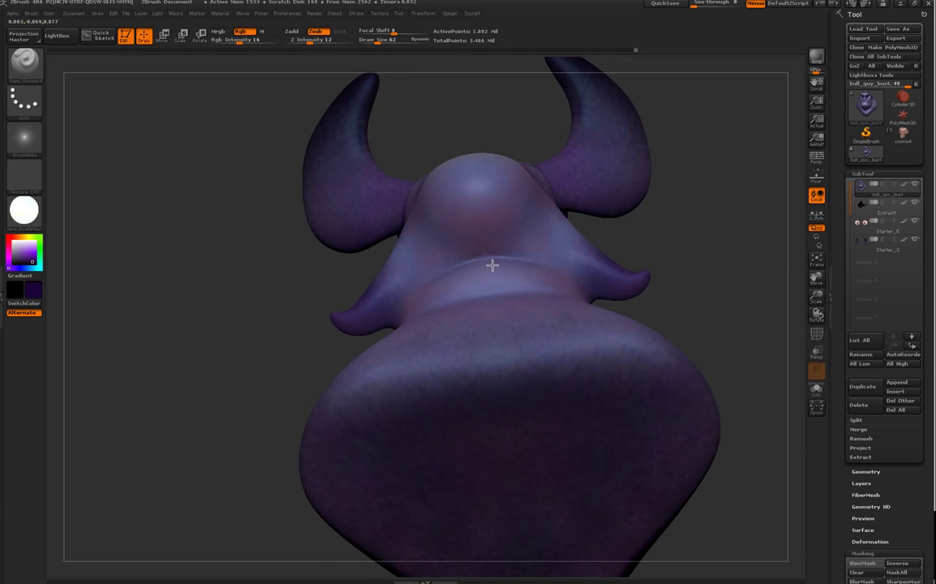
{"action": "left_click_drag", "start_coordinate": [528, 263], "coordinate": [535, 265]}
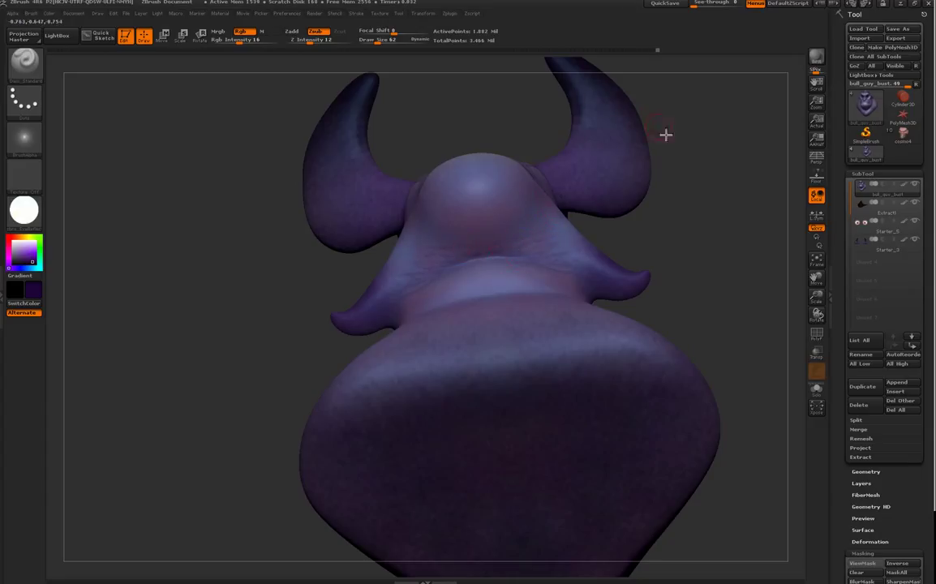
{"action": "left_click_drag", "start_coordinate": [664, 134], "coordinate": [689, 190]}
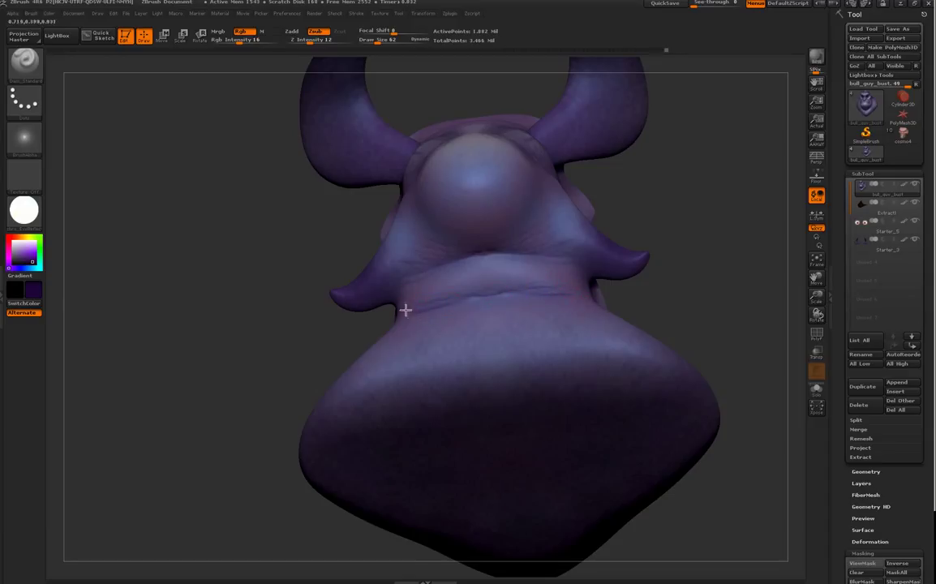
Step: Add fine wrinkles behind the ears and extend the creases along the back-of-neck fold
{"action": "left_click_drag", "start_coordinate": [659, 191], "coordinate": [535, 213]}
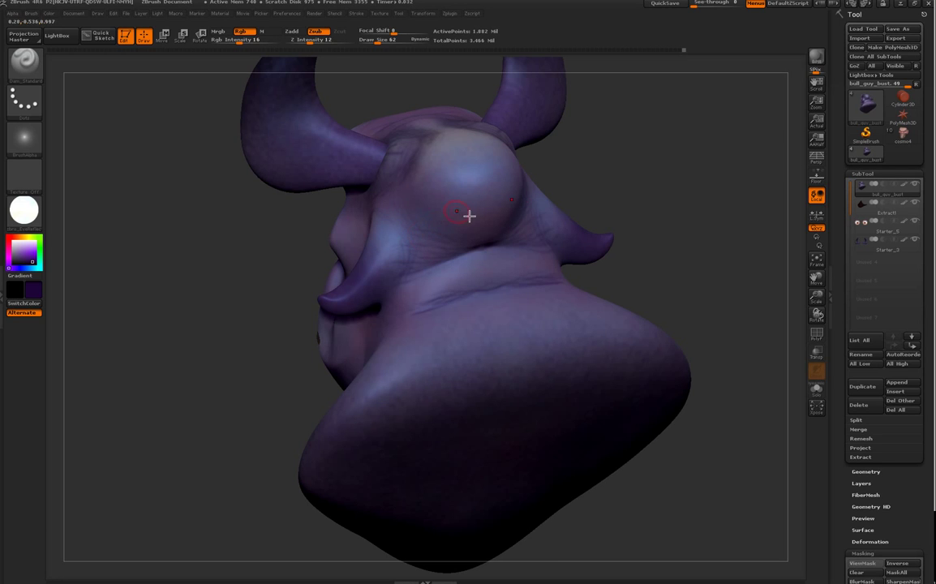
{"action": "left_click_drag", "start_coordinate": [603, 125], "coordinate": [549, 147]}
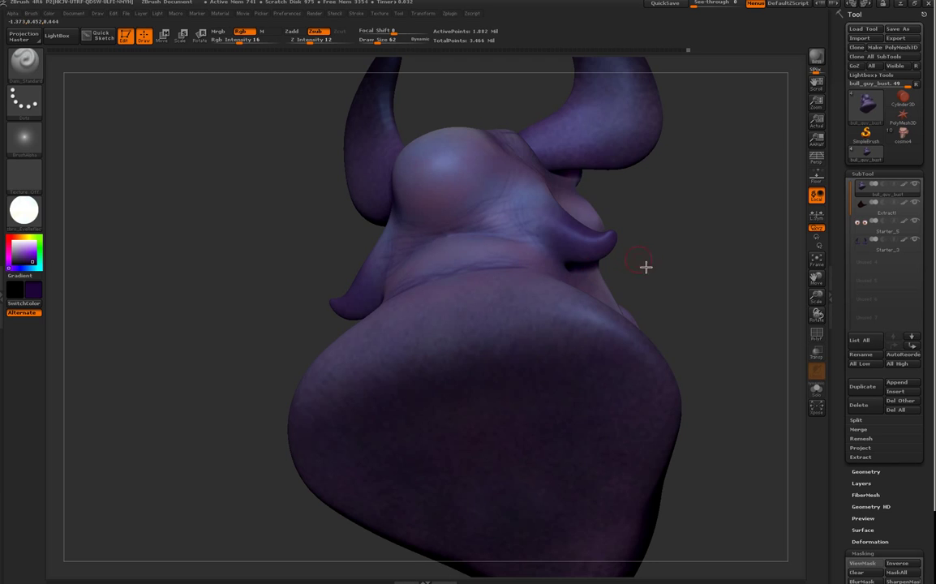
{"action": "left_click_drag", "start_coordinate": [629, 265], "coordinate": [621, 263]}
{"action": "left_click_drag", "start_coordinate": [614, 193], "coordinate": [610, 264]}
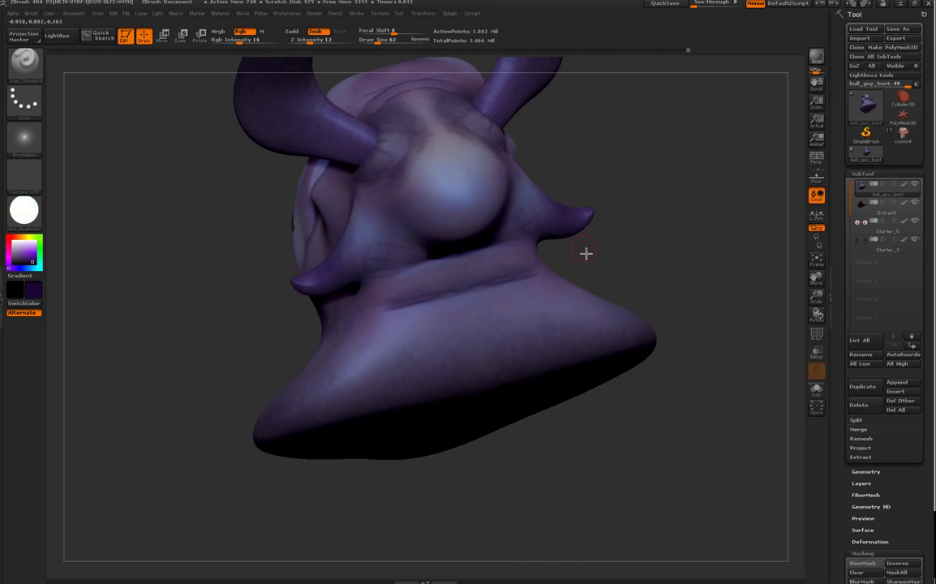
Step: Prepare a smaller, stronger detail brush with Draw Size 26, a tan paint color, and Rgb Intensity 36
{"action": "left_click_drag", "start_coordinate": [608, 185], "coordinate": [631, 168]}
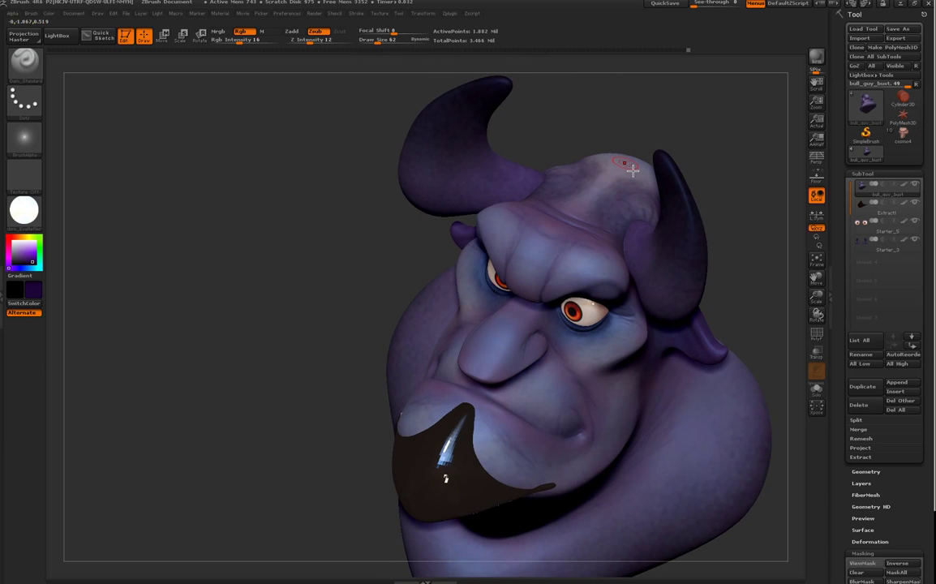
{"action": "left_click_drag", "start_coordinate": [671, 129], "coordinate": [646, 123], "text": "shift"}
{"action": "key", "text": "space"}
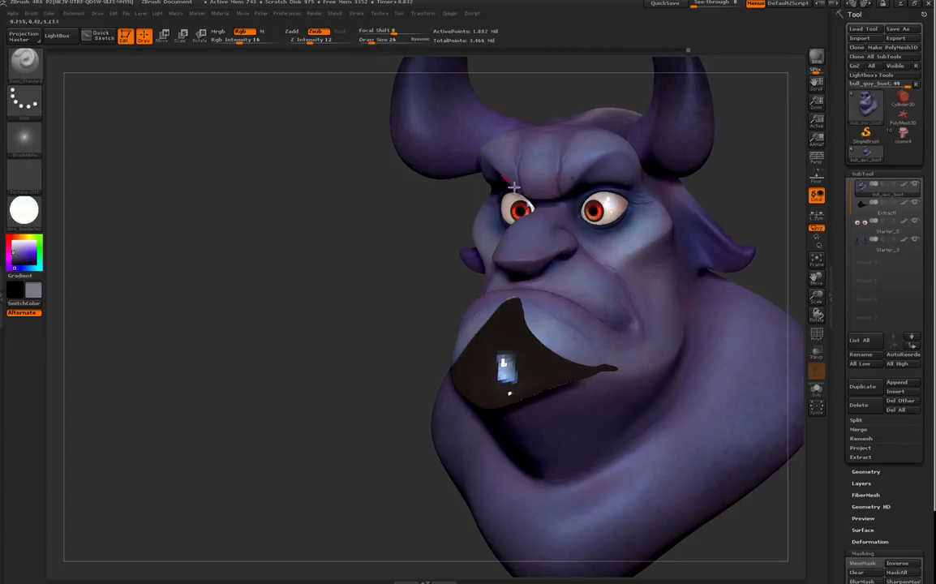
{"action": "key", "text": "shift"}
{"action": "left_click", "coordinate": [24, 237]}
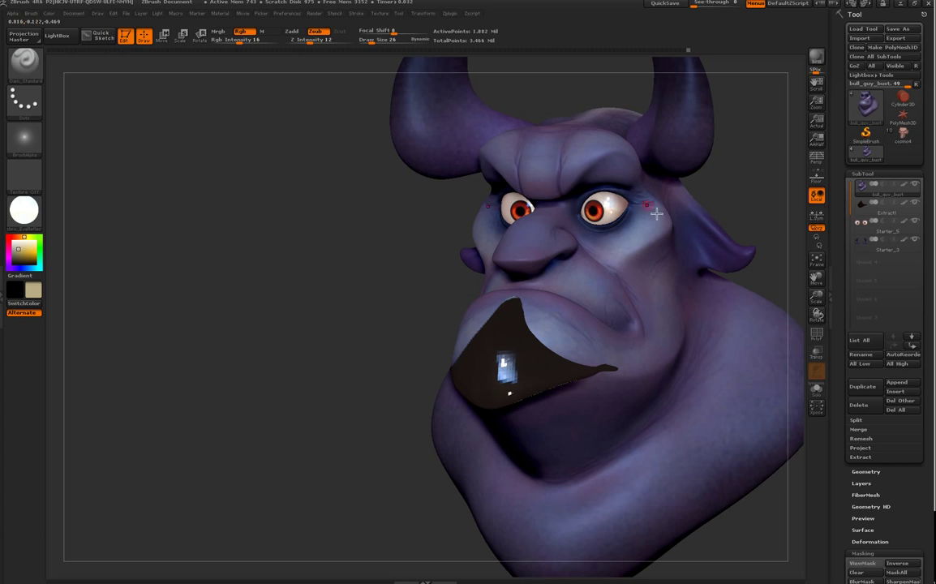
{"action": "key", "text": "space"}
{"action": "left_click_drag", "start_coordinate": [723, 302], "coordinate": [729, 373]}
{"action": "left_click_drag", "start_coordinate": [255, 46], "coordinate": [261, 49]}
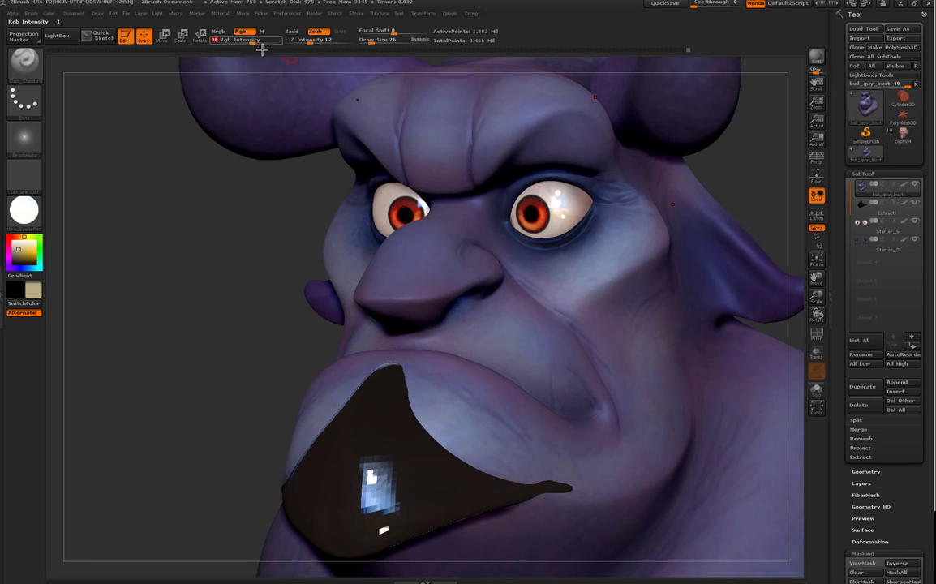
{"action": "key", "text": "ctrl"}
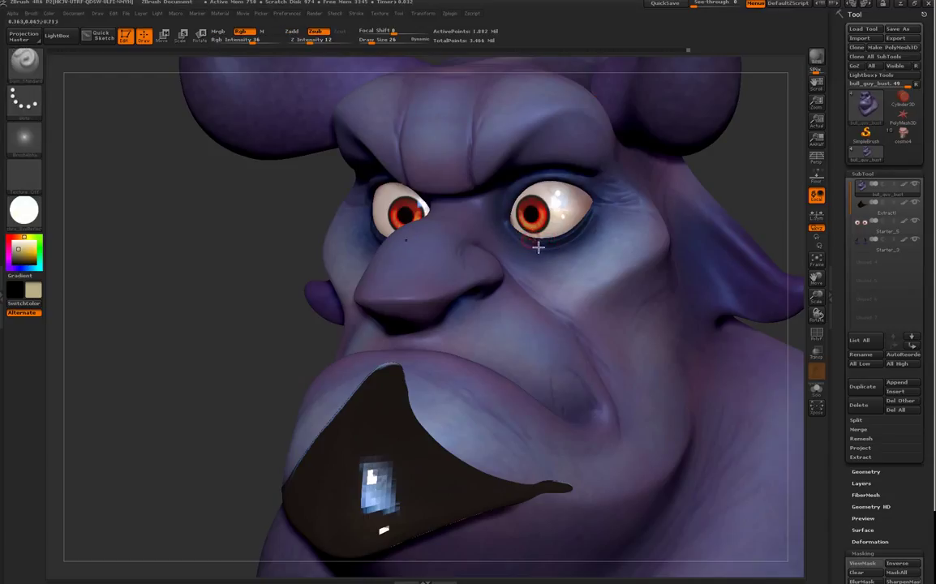
Step: Carve fine wrinkles beneath the eyes at Draw Size 17, using a muted grayish purple sampled from the skin
{"action": "key", "text": "space"}
{"action": "left_click_drag", "start_coordinate": [538, 247], "coordinate": [536, 248]}
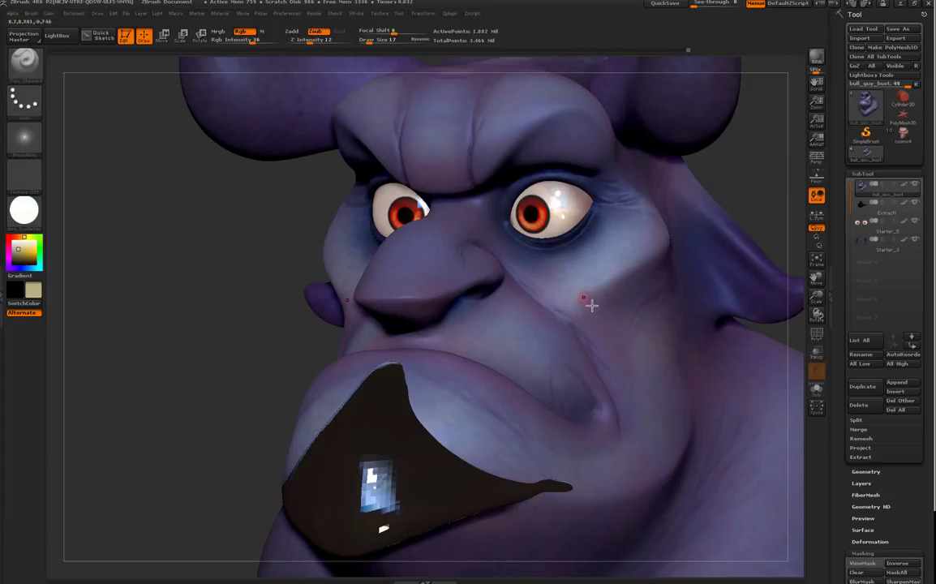
{"action": "key", "text": "c"}
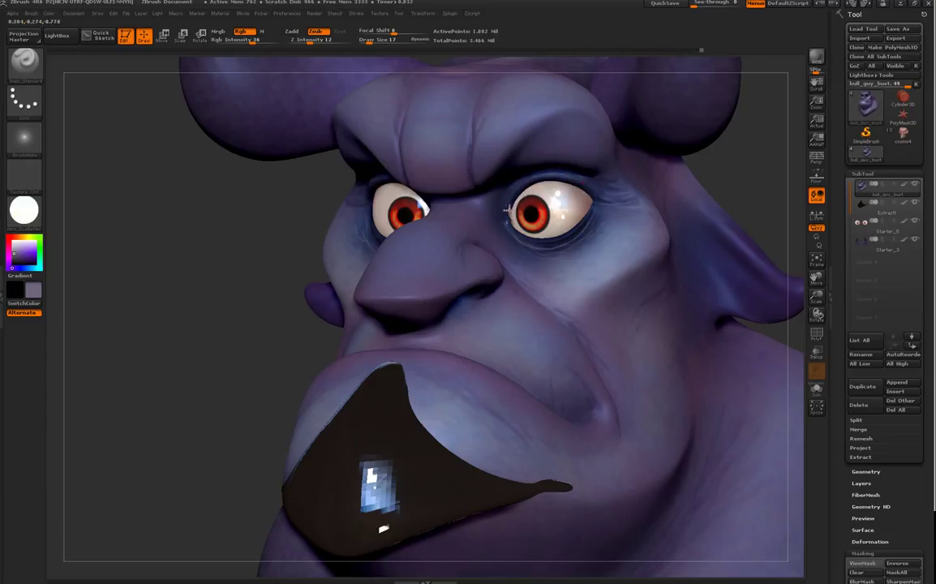
Step: Set the Draw Size to 54 and mask symmetrical eyebrow shapes along both brow ridges
{"action": "left_click_drag", "start_coordinate": [244, 425], "coordinate": [459, 413], "text": "shift"}
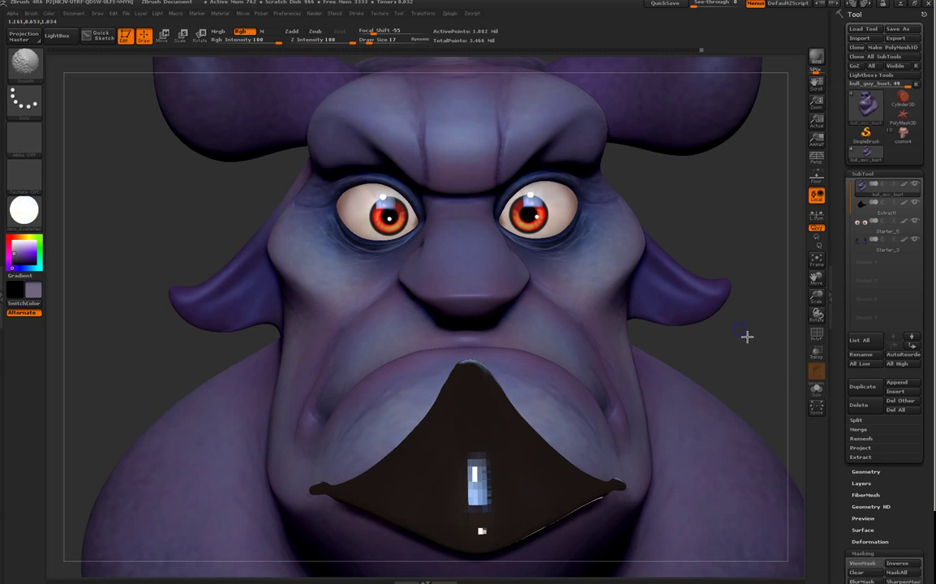
{"action": "left_click_drag", "start_coordinate": [747, 337], "coordinate": [734, 352]}
{"action": "key", "text": "f"}
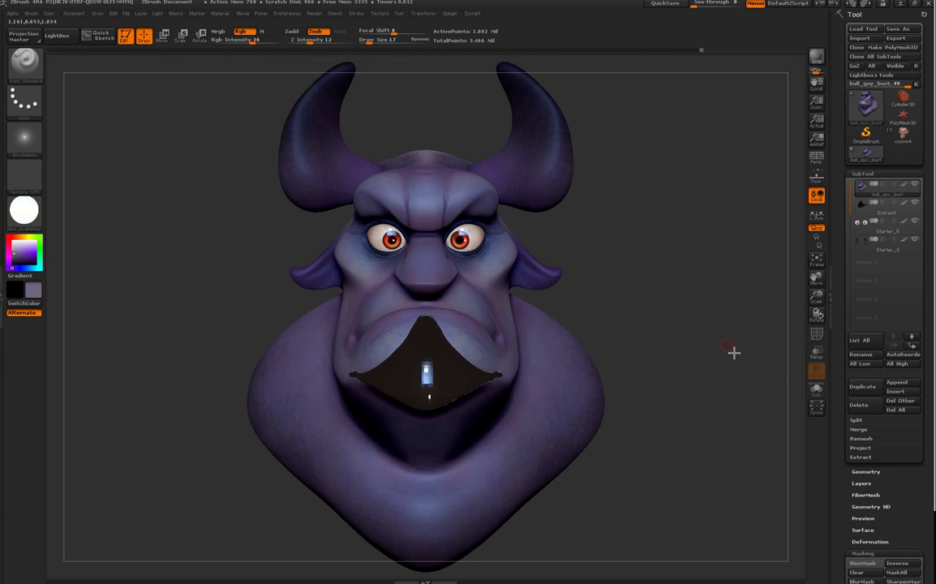
{"action": "mouse_move", "coordinate": [733, 352]}
{"action": "left_mouse_down"}
{"action": "mouse_move", "coordinate": [686, 455]}
{"action": "mouse_move", "coordinate": [654, 471]}
{"action": "mouse_move", "coordinate": [676, 459]}
{"action": "left_mouse_up"}
{"action": "key", "text": "space"}
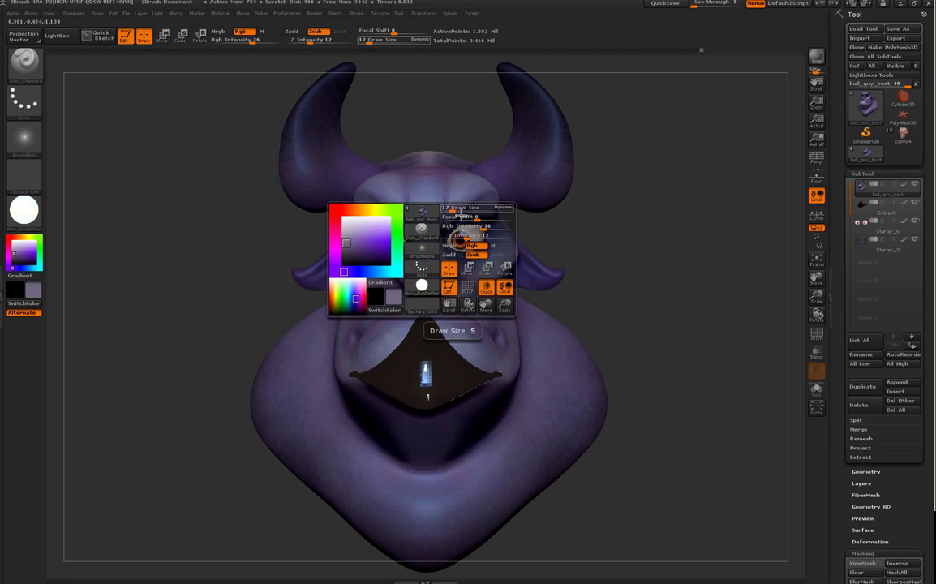
{"action": "left_click_drag", "start_coordinate": [455, 211], "coordinate": [463, 211]}
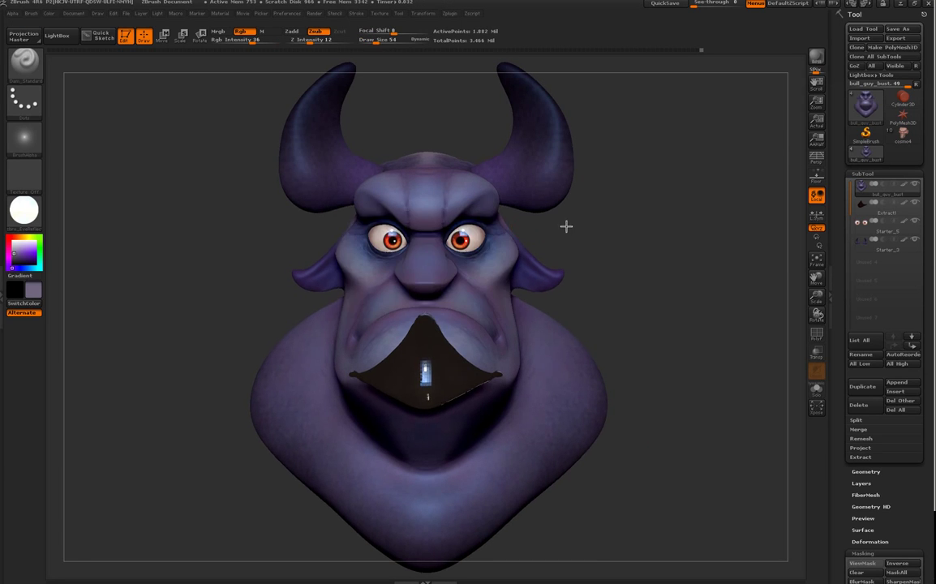
{"action": "left_click_drag", "start_coordinate": [564, 225], "coordinate": [571, 191]}
{"action": "mouse_move", "coordinate": [390, 213]}
{"action": "left_mouse_down", "text": "ctrl"}
{"action": "mouse_move", "coordinate": [365, 215]}
{"action": "mouse_move", "coordinate": [411, 159]}
{"action": "mouse_move", "coordinate": [368, 203]}
{"action": "left_mouse_up", "text": "ctrl"}
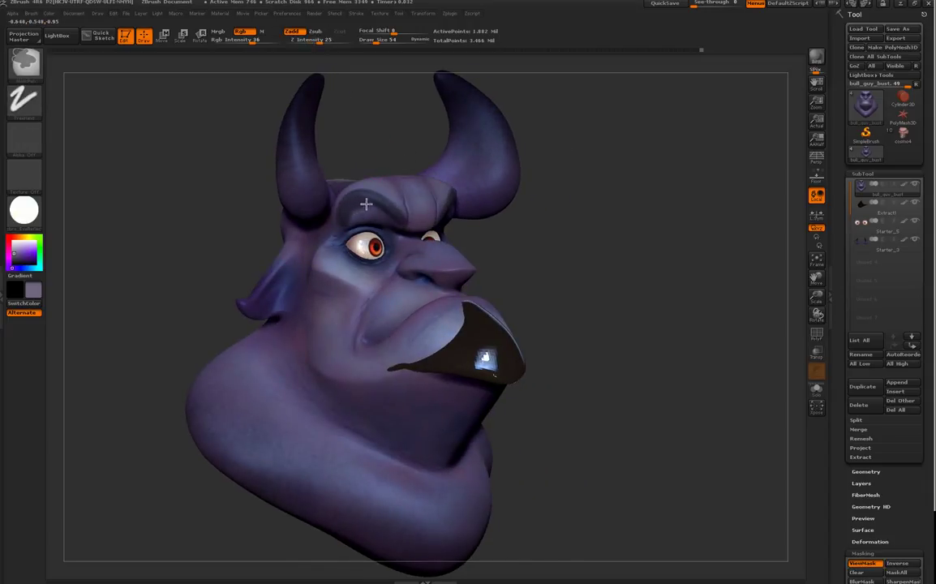
{"action": "mouse_move", "coordinate": [389, 218]}
{"action": "left_mouse_down", "text": "ctrl"}
{"action": "mouse_move", "coordinate": [407, 230]}
{"action": "mouse_move", "coordinate": [358, 229]}
{"action": "left_mouse_up", "text": "ctrl"}
{"action": "mouse_move", "coordinate": [399, 120]}
{"action": "left_mouse_down", "text": "shift"}
{"action": "mouse_move", "coordinate": [356, 137]}
{"action": "mouse_move", "coordinate": [450, 101]}
{"action": "mouse_move", "coordinate": [479, 103]}
{"action": "mouse_move", "coordinate": [450, 75]}
{"action": "left_mouse_up", "text": "shift"}
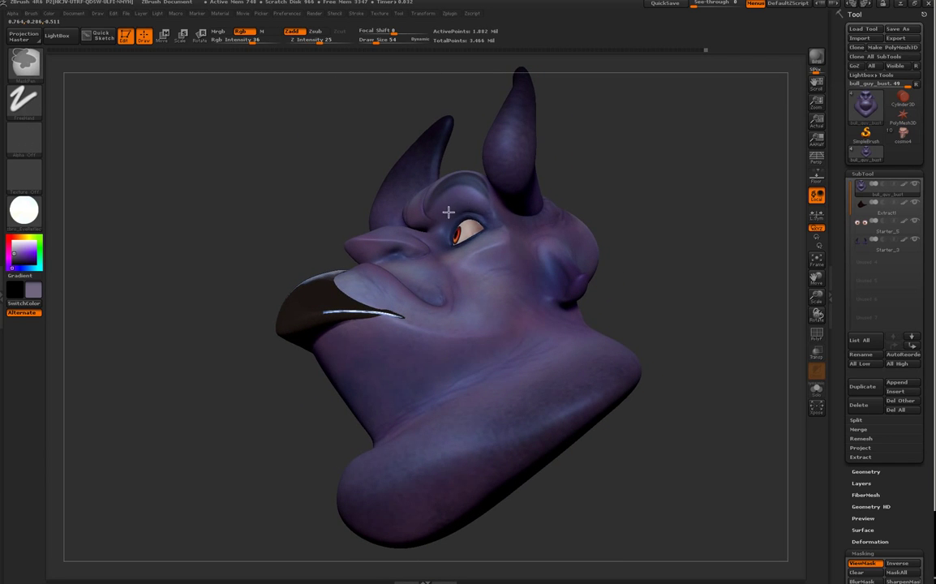
{"action": "mouse_move", "coordinate": [439, 226]}
{"action": "left_mouse_down", "text": "shift"}
{"action": "mouse_move", "coordinate": [482, 138]}
{"action": "mouse_move", "coordinate": [497, 173]}
{"action": "mouse_move", "coordinate": [528, 190]}
{"action": "mouse_move", "coordinate": [583, 260]}
{"action": "mouse_move", "coordinate": [574, 323]}
{"action": "left_mouse_up", "text": "shift"}
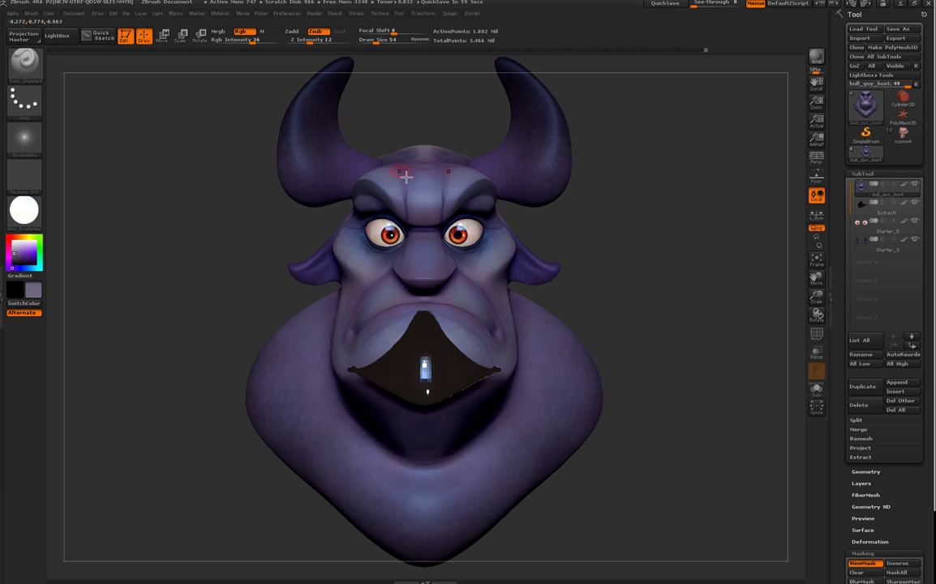
Step: Extract the masked eyebrow shapes from the bust as a separate mesh
{"action": "mouse_move", "coordinate": [677, 240]}
{"action": "left_mouse_down"}
{"action": "mouse_move", "coordinate": [606, 265]}
{"action": "mouse_move", "coordinate": [660, 260]}
{"action": "mouse_move", "coordinate": [692, 216]}
{"action": "mouse_move", "coordinate": [726, 236]}
{"action": "mouse_move", "coordinate": [689, 173]}
{"action": "mouse_move", "coordinate": [663, 198]}
{"action": "mouse_move", "coordinate": [686, 201]}
{"action": "left_mouse_up"}
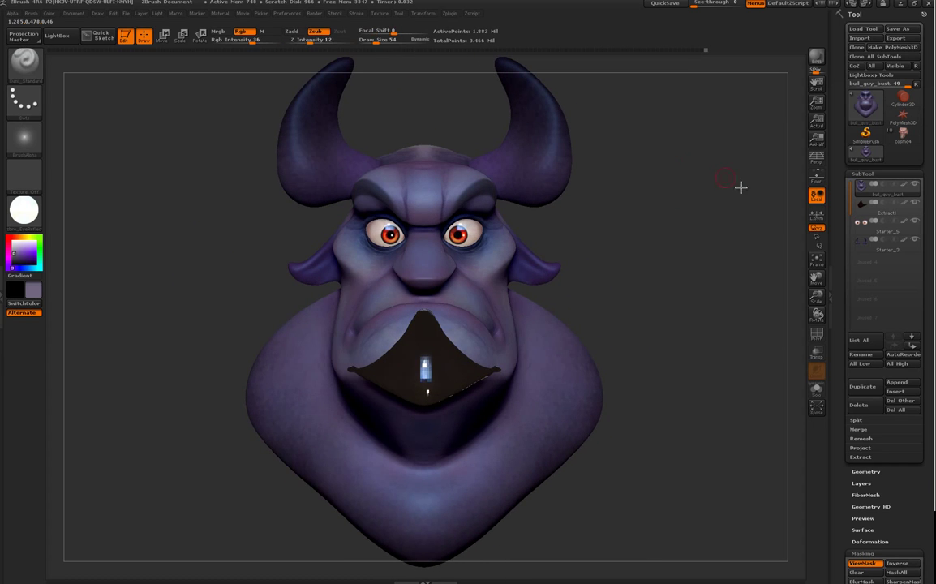
{"action": "left_click", "coordinate": [861, 458]}
{"action": "left_click", "coordinate": [862, 481]}
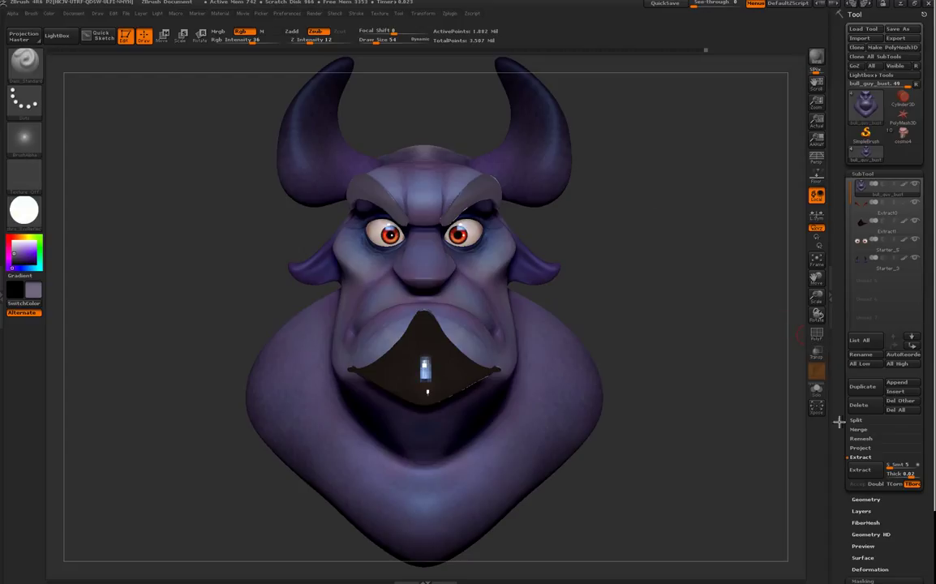
Step: Isolate the bust subtool and turn off its polypaint display
{"action": "left_click", "coordinate": [816, 389]}
{"action": "mouse_move", "coordinate": [665, 276]}
{"action": "left_mouse_down"}
{"action": "mouse_move", "coordinate": [618, 219]}
{"action": "mouse_move", "coordinate": [519, 207]}
{"action": "left_mouse_up"}
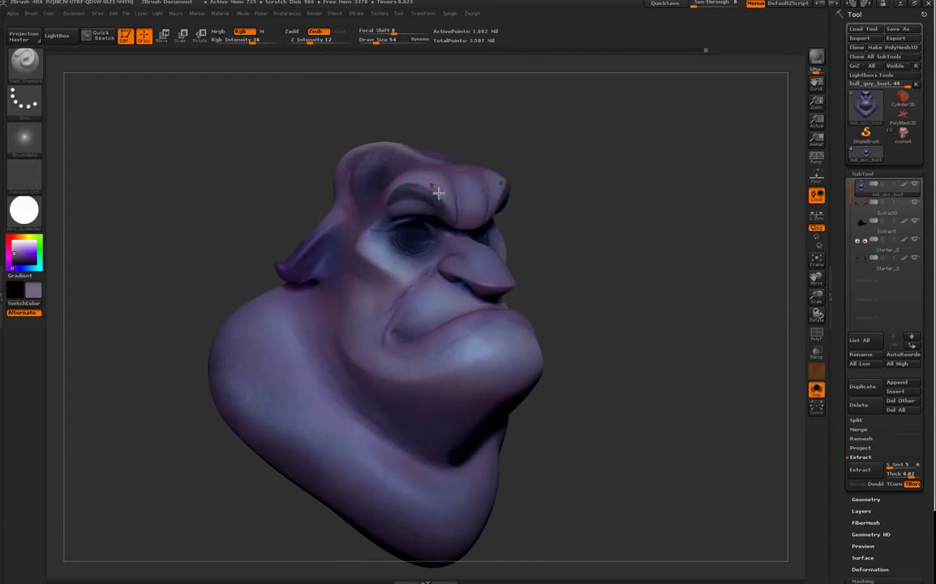
{"action": "left_click", "coordinate": [905, 187]}
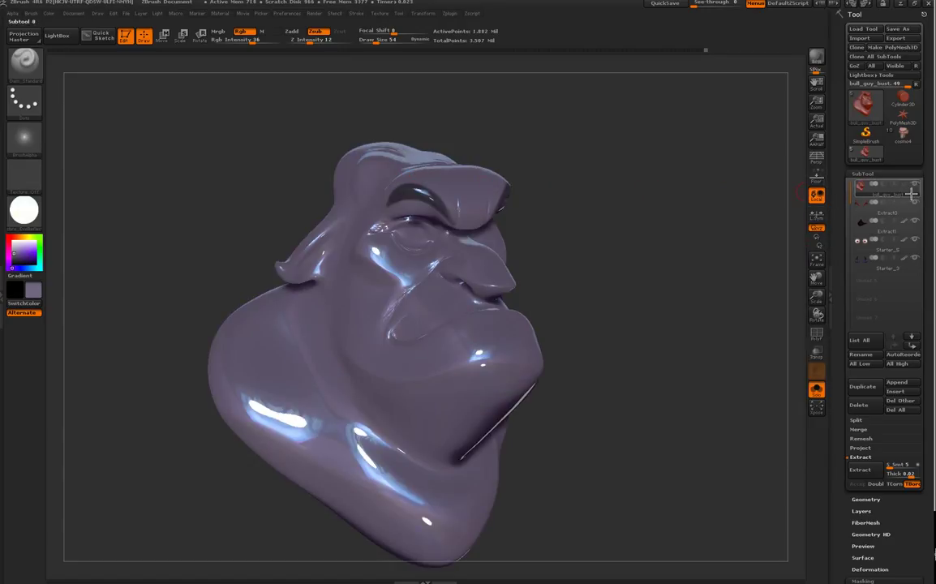
Step: Clear the eyebrow mask from the bust and restore the display of its polypaint and the other subtools
{"action": "left_click", "coordinate": [905, 187]}
{"action": "left_click_drag", "start_coordinate": [625, 185], "coordinate": [688, 322], "text": "ctrl"}
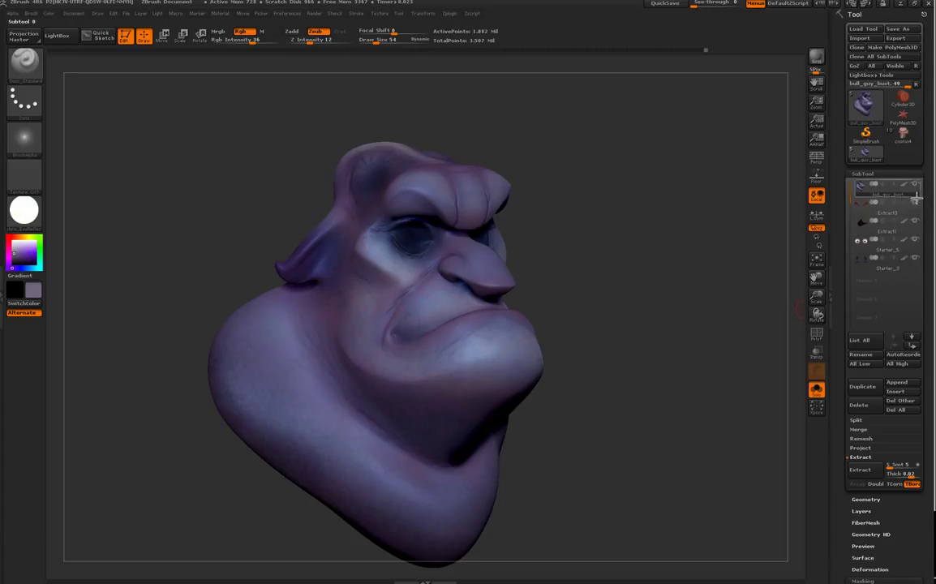
{"action": "key", "text": "shift"}
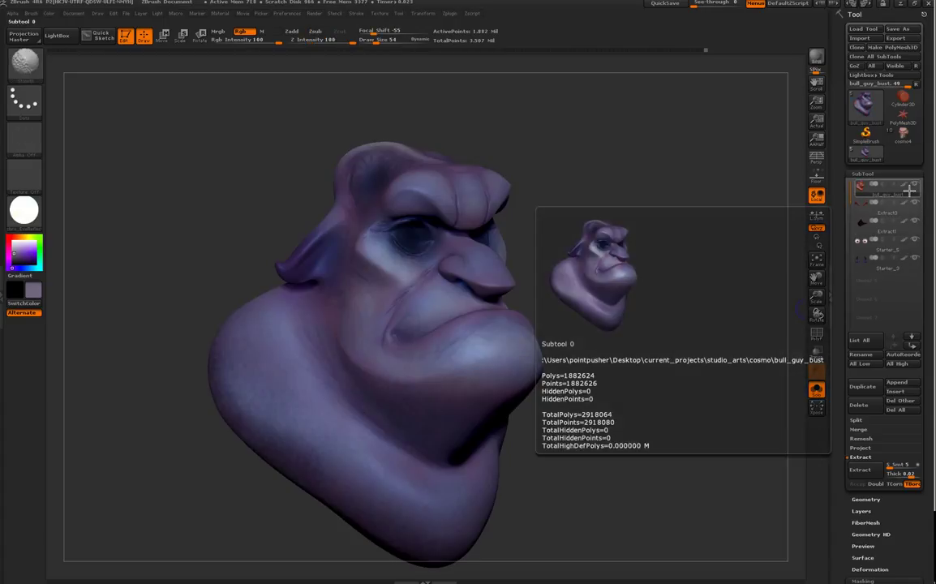
{"action": "left_click", "coordinate": [816, 390]}
{"action": "left_click_drag", "start_coordinate": [761, 376], "coordinate": [700, 301]}
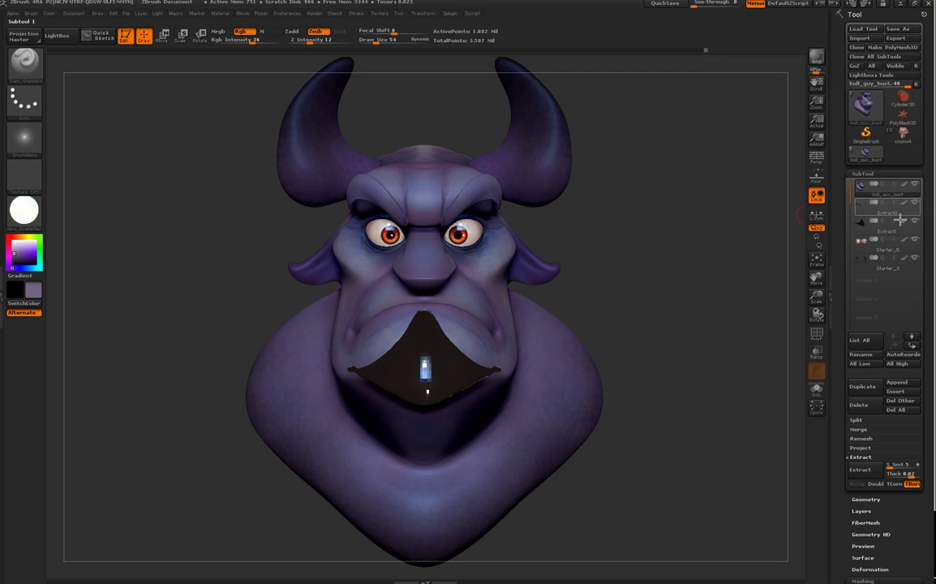
Step: Select the extracted eyebrow subtool and set the Smooth brush to Draw Size 258 with Zadd on and Rgb off
{"action": "left_click", "coordinate": [886, 203]}
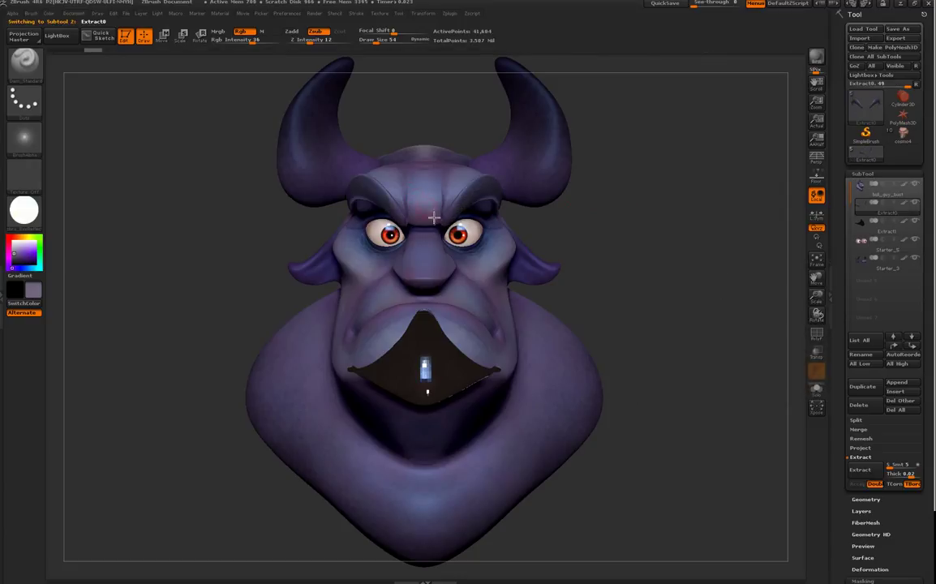
{"action": "key", "text": "space"}
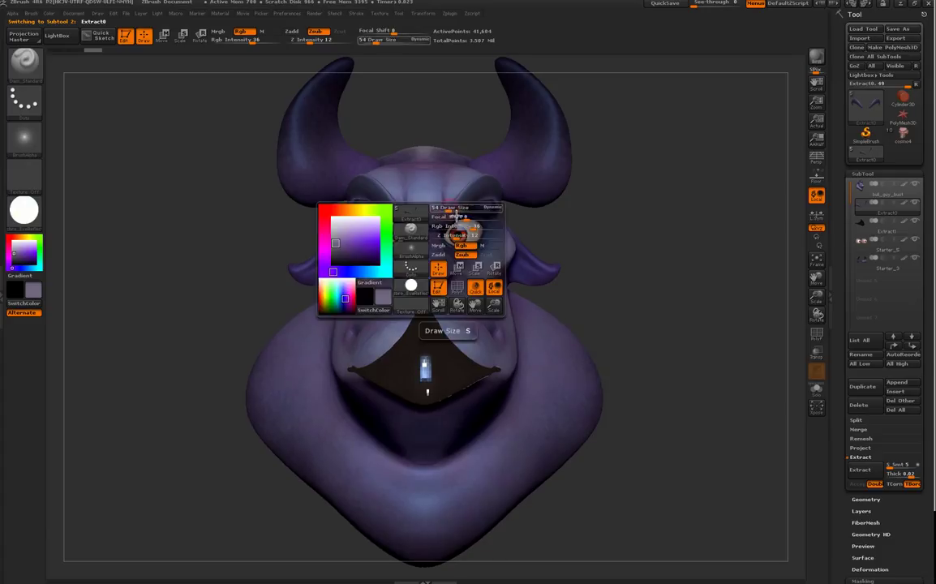
{"action": "mouse_move", "coordinate": [457, 217]}
{"action": "left_mouse_down"}
{"action": "mouse_move", "coordinate": [478, 210]}
{"action": "mouse_move", "coordinate": [464, 210]}
{"action": "left_mouse_up"}
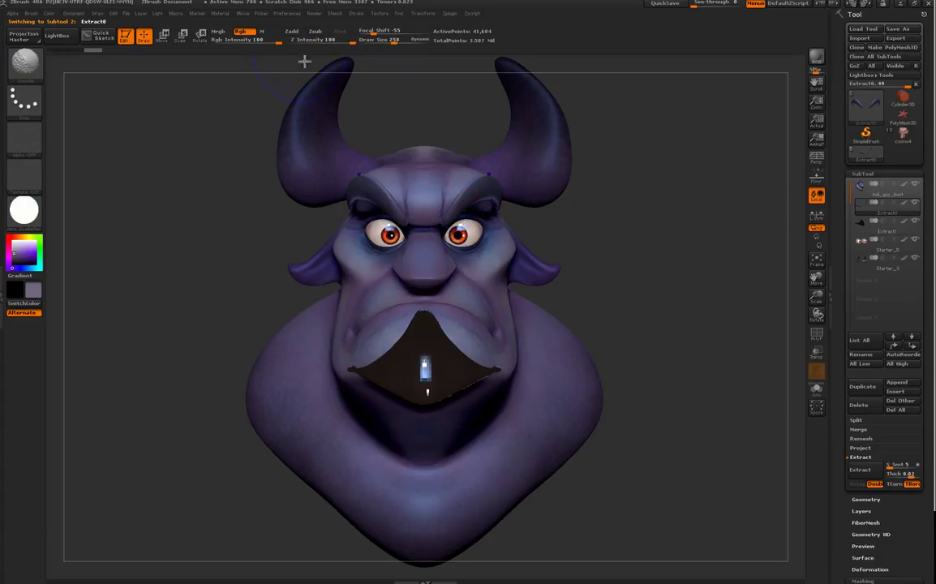
{"action": "left_click", "coordinate": [254, 35]}
{"action": "left_click", "coordinate": [300, 35]}
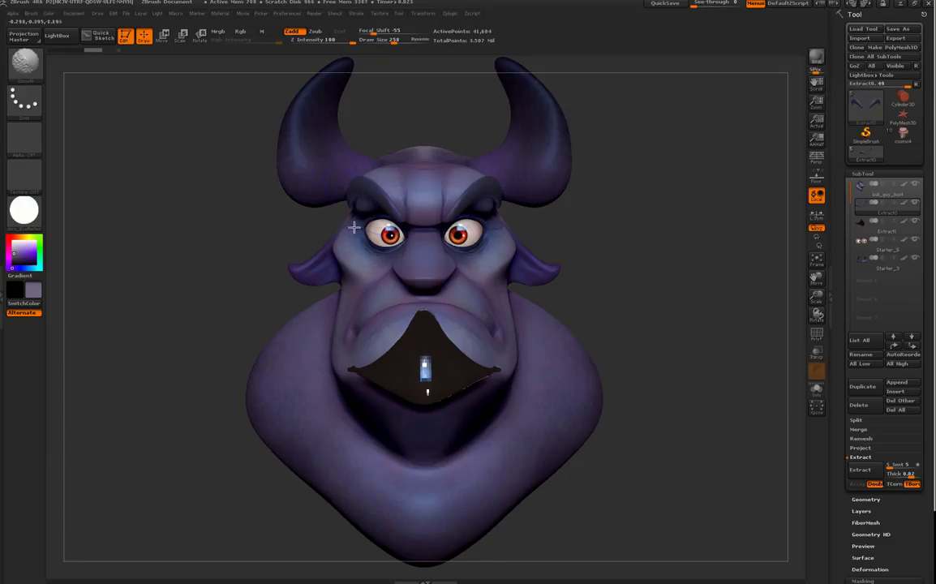
Step: Smooth the extracted eyebrow meshes along both brow ridges, working from the front and both sides of the head
{"action": "left_click_drag", "start_coordinate": [471, 117], "coordinate": [509, 209]}
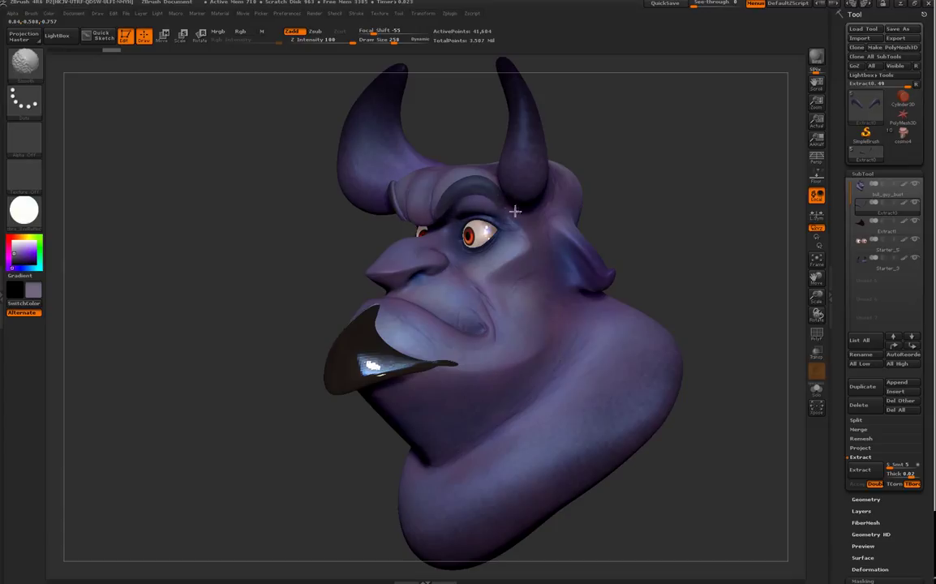
{"action": "left_click_drag", "start_coordinate": [466, 203], "coordinate": [410, 227], "text": "shift"}
{"action": "left_click_drag", "start_coordinate": [418, 122], "coordinate": [519, 123]}
{"action": "left_click_drag", "start_coordinate": [353, 188], "coordinate": [409, 225], "text": "shift"}
{"action": "left_click_drag", "start_coordinate": [416, 124], "coordinate": [346, 213]}
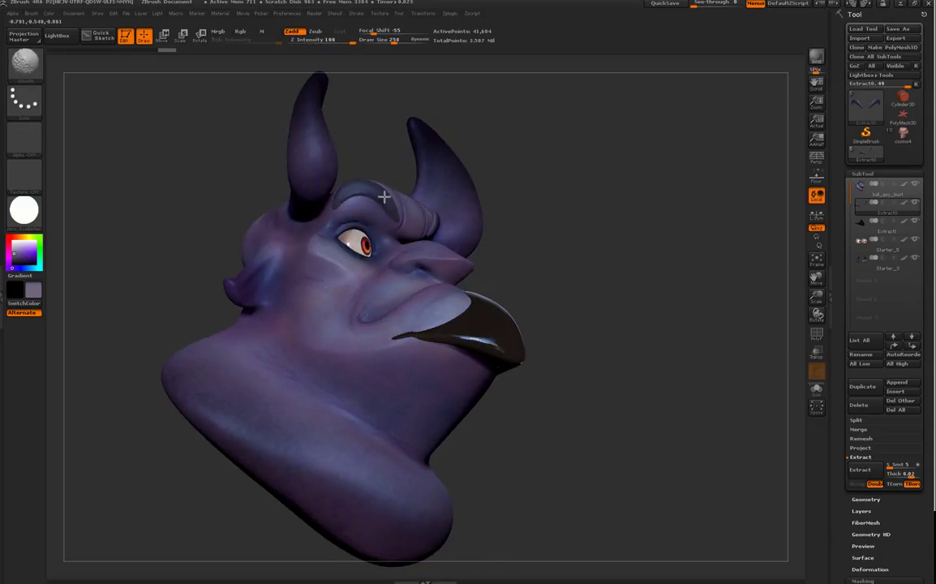
{"action": "mouse_move", "coordinate": [443, 247]}
{"action": "left_mouse_down"}
{"action": "mouse_move", "coordinate": [623, 320]}
{"action": "mouse_move", "coordinate": [606, 330]}
{"action": "mouse_move", "coordinate": [469, 220]}
{"action": "mouse_move", "coordinate": [502, 215]}
{"action": "left_mouse_up"}
{"action": "mouse_move", "coordinate": [712, 332]}
{"action": "left_mouse_down"}
{"action": "mouse_move", "coordinate": [704, 397]}
{"action": "mouse_move", "coordinate": [741, 393]}
{"action": "mouse_move", "coordinate": [692, 397]}
{"action": "left_mouse_up"}
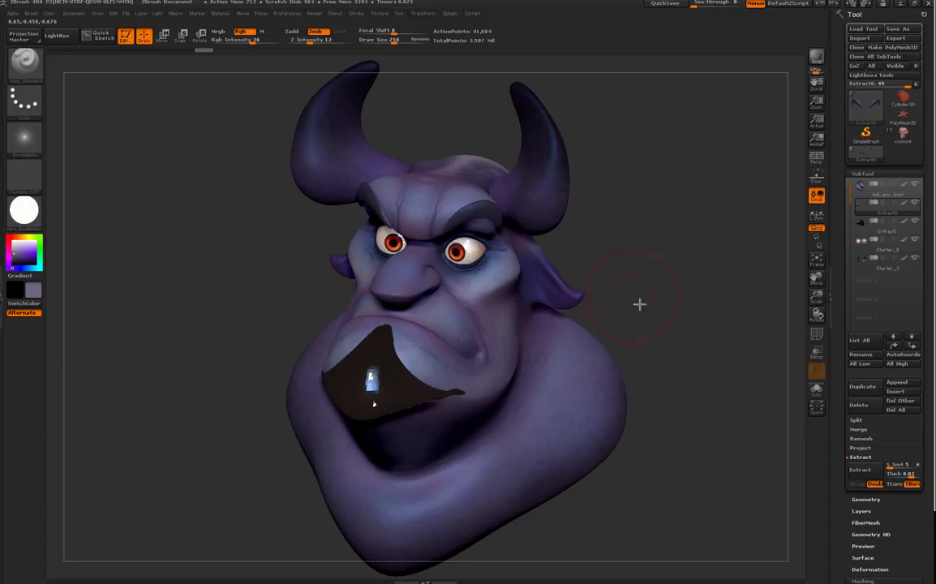
{"action": "left_click_drag", "start_coordinate": [607, 280], "coordinate": [650, 287], "text": "shift"}
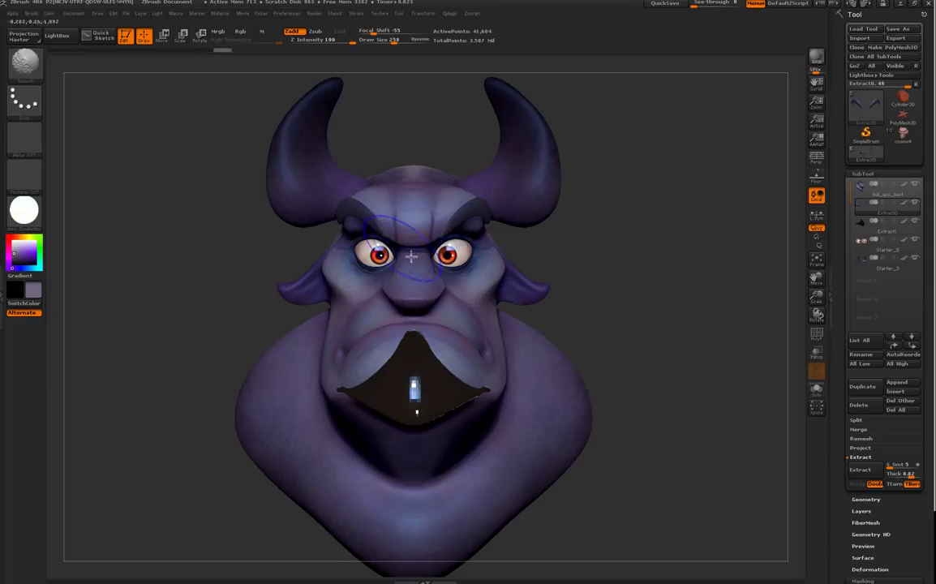
Step: Isolate the eyebrow subtool with its polyframe shown, inspect the meshes from several angles, and set the Draw Size to 99
{"action": "key", "text": "shift+f"}
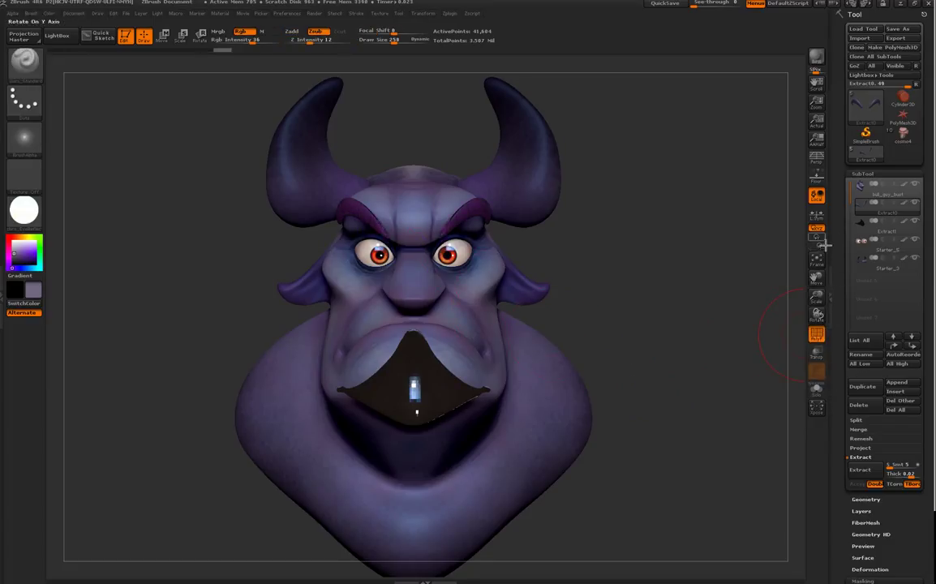
{"action": "left_click", "coordinate": [817, 391]}
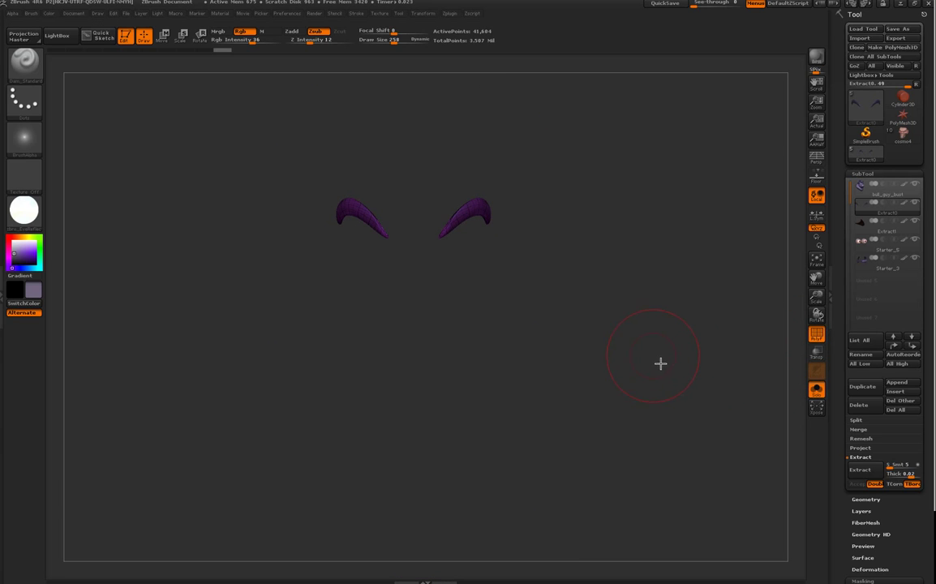
{"action": "key", "text": "f"}
{"action": "mouse_move", "coordinate": [652, 479]}
{"action": "left_mouse_down"}
{"action": "mouse_move", "coordinate": [610, 497]}
{"action": "mouse_move", "coordinate": [606, 484]}
{"action": "left_mouse_up"}
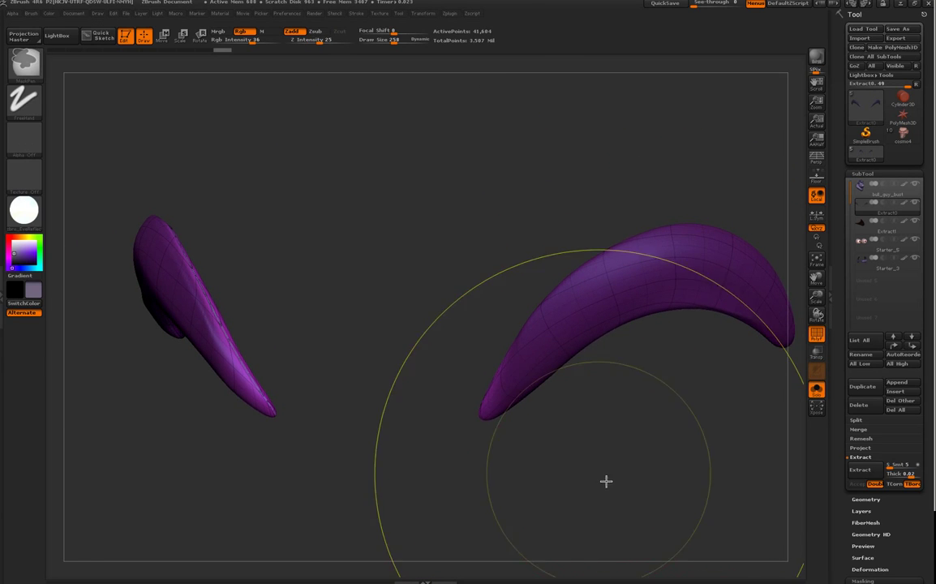
{"action": "left_click_drag", "start_coordinate": [592, 449], "coordinate": [628, 505], "text": "ctrl"}
{"action": "mouse_move", "coordinate": [624, 459]}
{"action": "left_mouse_down"}
{"action": "mouse_move", "coordinate": [590, 487]}
{"action": "mouse_move", "coordinate": [592, 416]}
{"action": "left_mouse_up"}
{"action": "mouse_move", "coordinate": [623, 374]}
{"action": "left_mouse_down"}
{"action": "mouse_move", "coordinate": [635, 375]}
{"action": "mouse_move", "coordinate": [611, 375]}
{"action": "left_mouse_up"}
{"action": "key", "text": "space"}
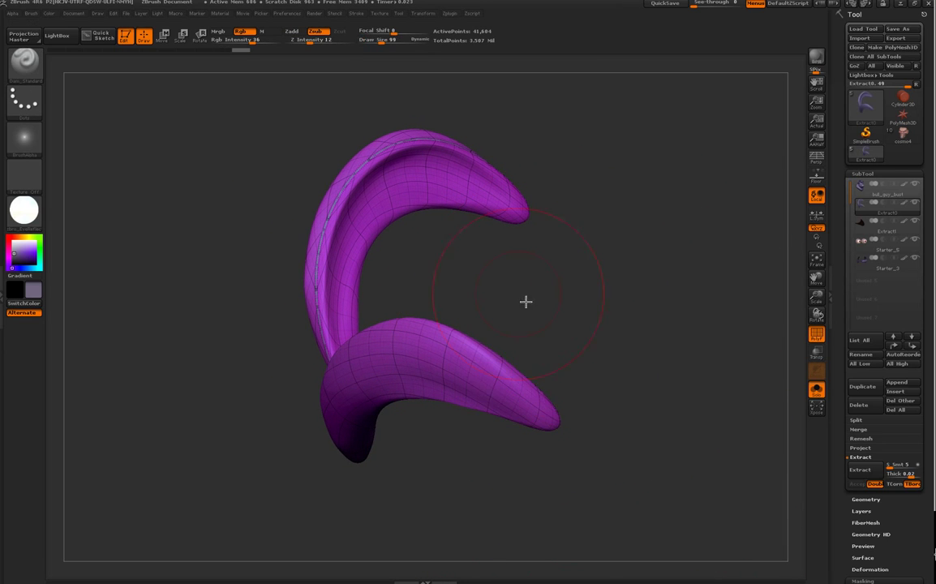
Step: Examine the eyebrow mesh's polygroups by isolating one surface at a time and restoring the full mesh
{"action": "left_click", "coordinate": [417, 185], "text": "ctrl+shift"}
{"action": "left_click", "coordinate": [512, 102], "text": "ctrl+shift"}
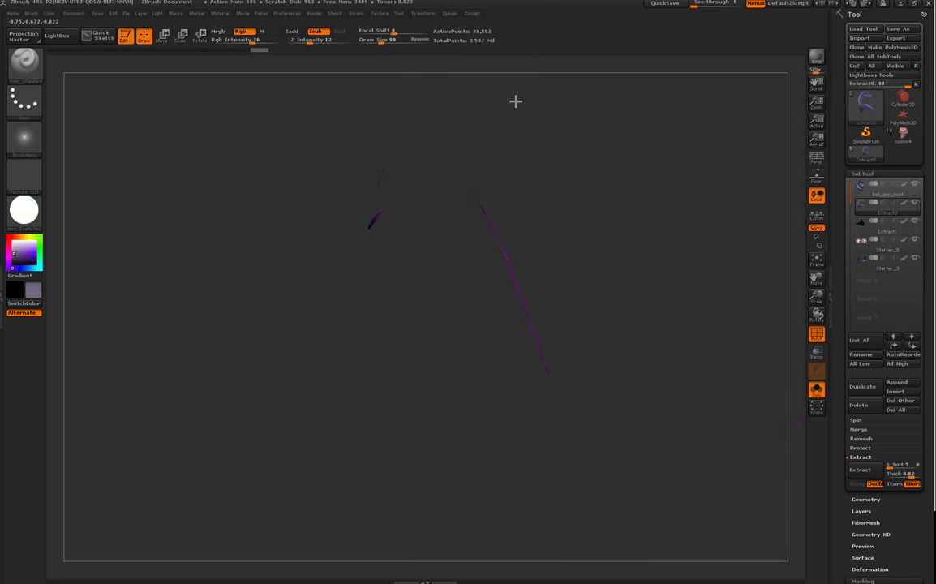
{"action": "left_click", "coordinate": [585, 148], "text": "ctrl+shift"}
{"action": "left_click_drag", "start_coordinate": [543, 153], "coordinate": [460, 193]}
{"action": "left_click", "coordinate": [422, 221], "text": "ctrl+shift"}
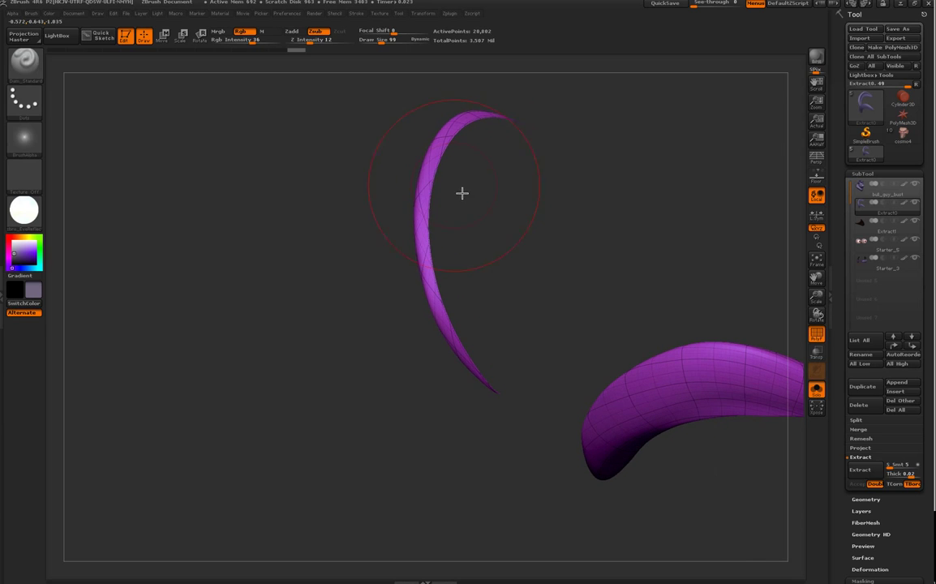
{"action": "left_click", "coordinate": [376, 195], "text": "ctrl+shift"}
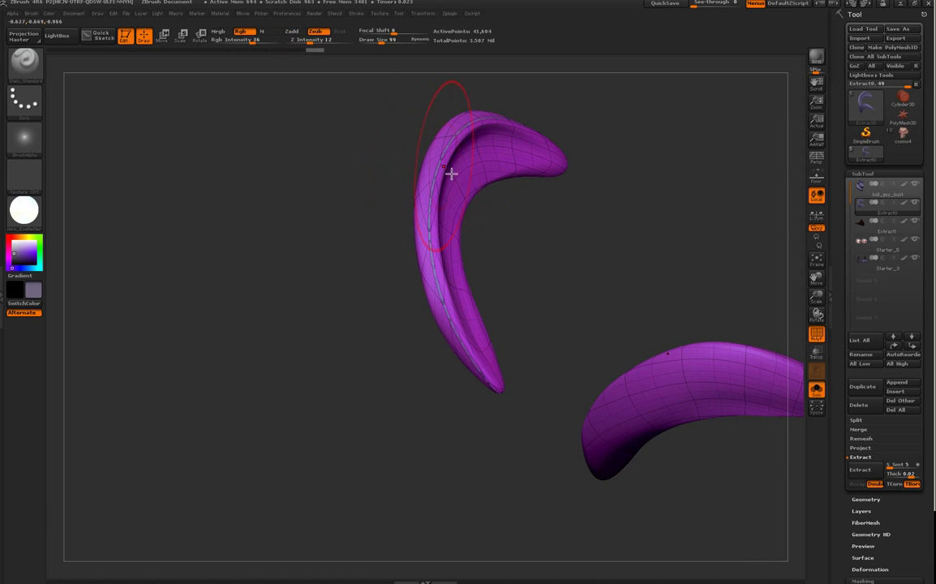
{"action": "left_click_drag", "start_coordinate": [520, 240], "coordinate": [528, 193]}
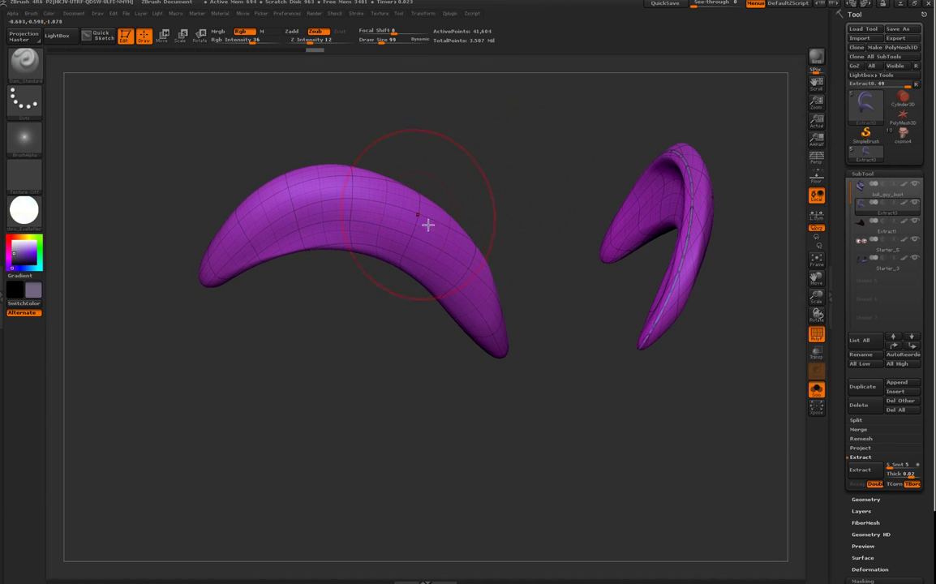
{"action": "left_click_drag", "start_coordinate": [608, 150], "coordinate": [708, 243]}
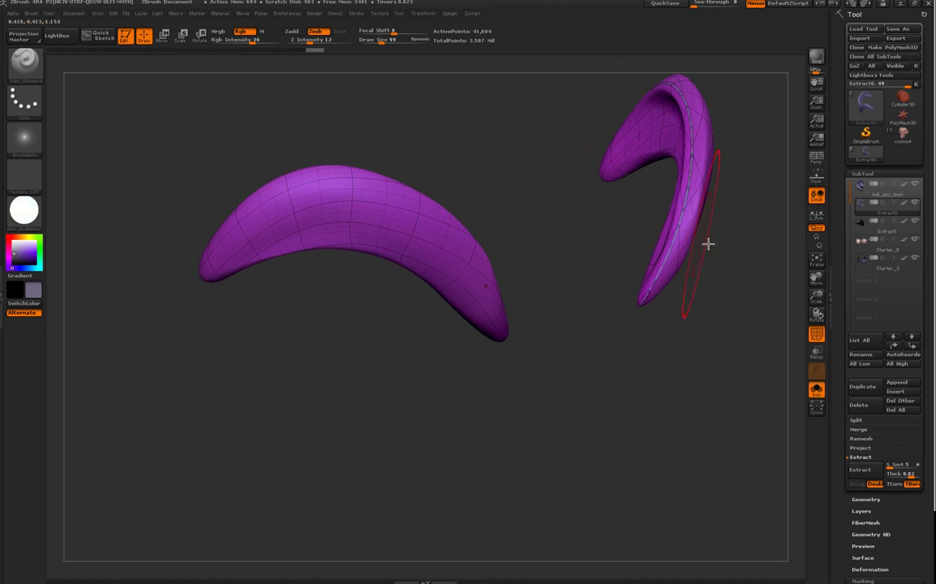
{"action": "mouse_move", "coordinate": [606, 235]}
{"action": "left_mouse_down"}
{"action": "mouse_move", "coordinate": [575, 264]}
{"action": "mouse_move", "coordinate": [525, 264]}
{"action": "left_mouse_up"}
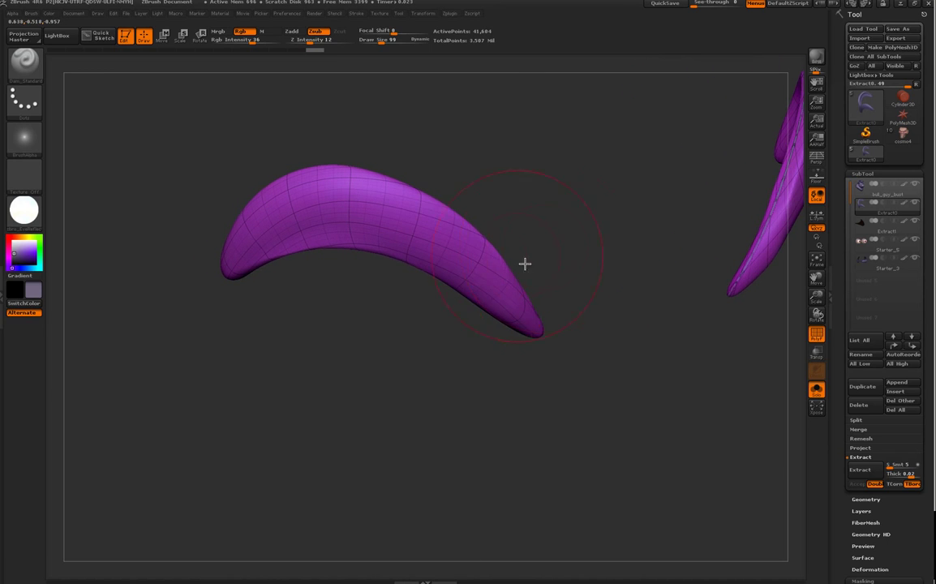
Step: Isolate and mask the outer surface of the eyebrows, and bring their hidden inner surface back into view
{"action": "left_click", "coordinate": [475, 268], "text": "ctrl+shift"}
{"action": "mouse_move", "coordinate": [476, 256]}
{"action": "left_mouse_down"}
{"action": "mouse_move", "coordinate": [508, 194]}
{"action": "mouse_move", "coordinate": [485, 195]}
{"action": "left_mouse_up"}
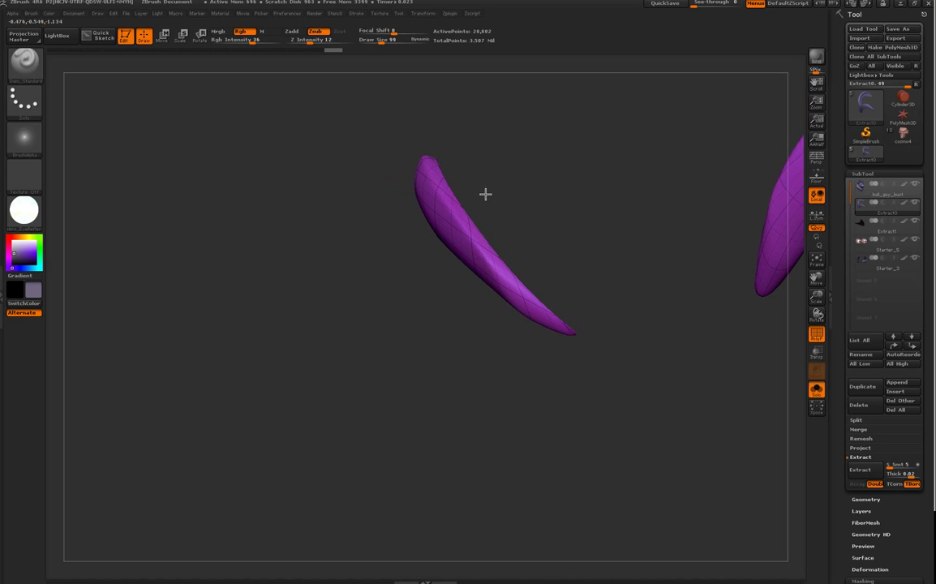
{"action": "mouse_move", "coordinate": [525, 160]}
{"action": "left_mouse_down", "text": "shift"}
{"action": "mouse_move", "coordinate": [498, 174]}
{"action": "mouse_move", "coordinate": [540, 160]}
{"action": "mouse_move", "coordinate": [529, 154]}
{"action": "left_mouse_up", "text": "shift"}
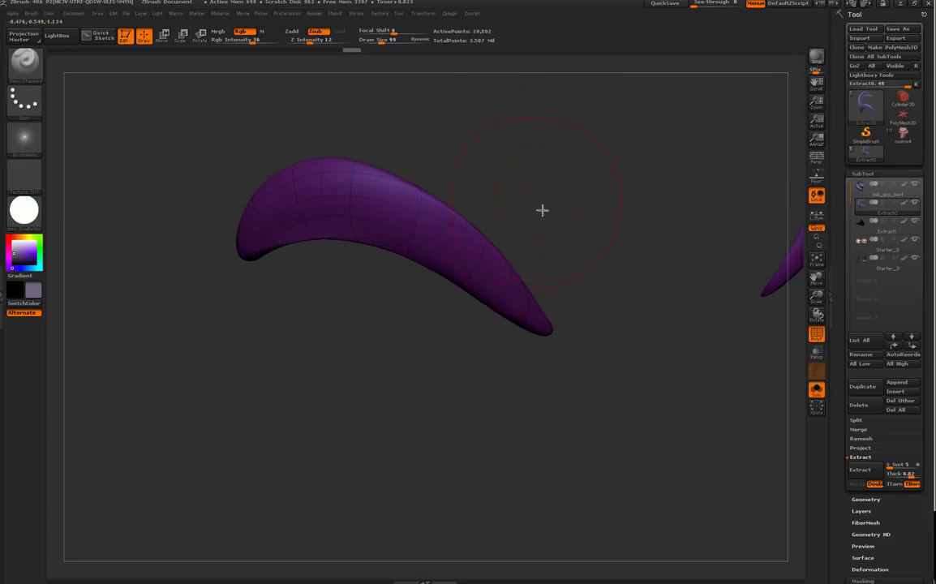
{"action": "key", "text": "ctrl+shift"}
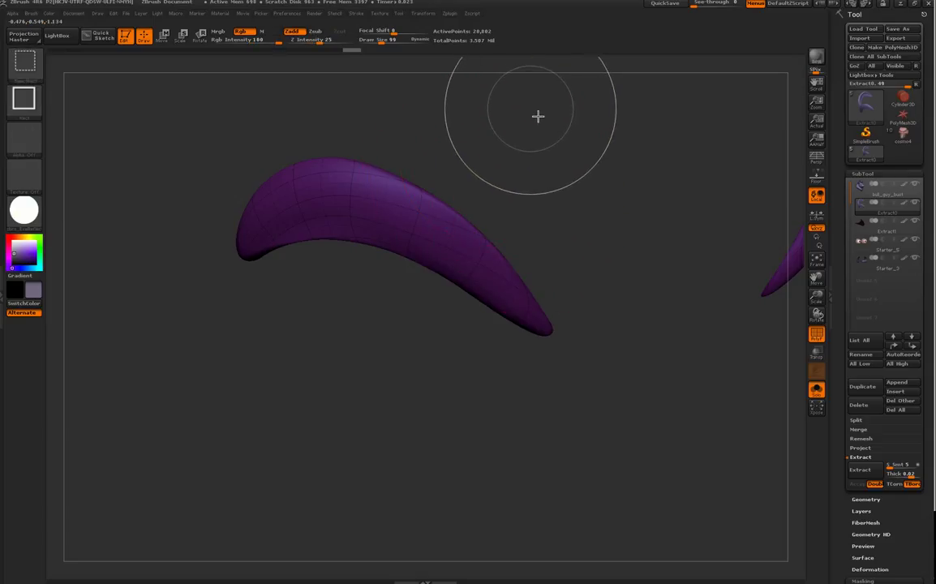
{"action": "mouse_move", "coordinate": [539, 121]}
{"action": "left_mouse_down", "text": "shift"}
{"action": "mouse_move", "coordinate": [525, 153]}
{"action": "mouse_move", "coordinate": [493, 160]}
{"action": "left_mouse_up", "text": "shift"}
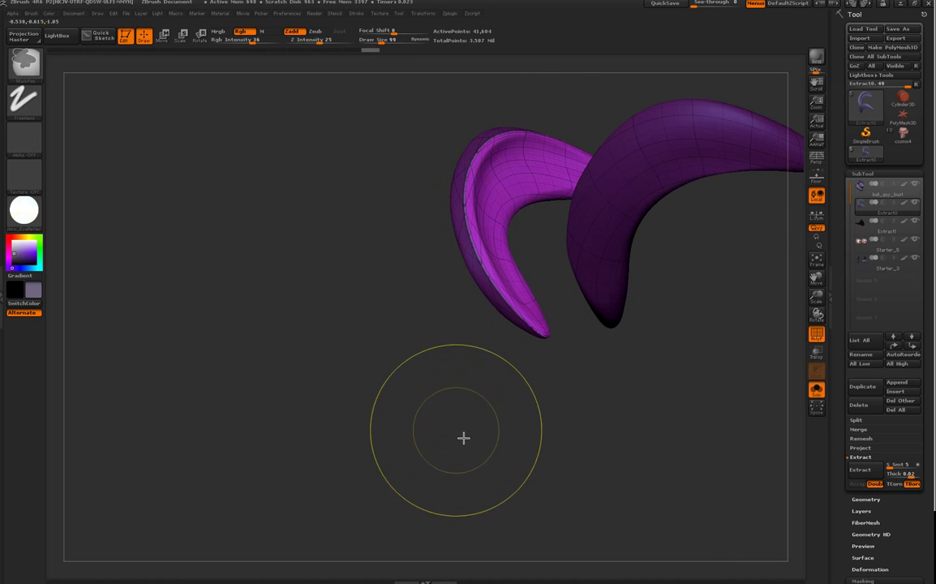
{"action": "mouse_move", "coordinate": [461, 438]}
{"action": "left_mouse_down", "text": "shift"}
{"action": "mouse_move", "coordinate": [485, 465]}
{"action": "mouse_move", "coordinate": [518, 453]}
{"action": "mouse_move", "coordinate": [553, 295]}
{"action": "left_mouse_up", "text": "shift"}
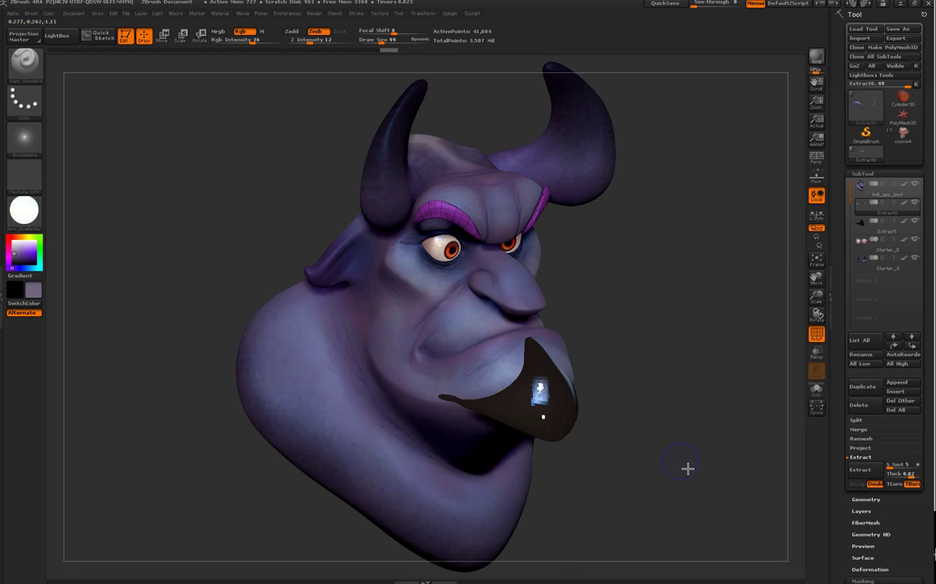
Step: Hide the polygon wireframe on the bust and switch to the Move brush with a draw size of 169
{"action": "left_click_drag", "start_coordinate": [688, 468], "coordinate": [704, 447], "text": "shift"}
{"action": "key", "text": "shift+f"}
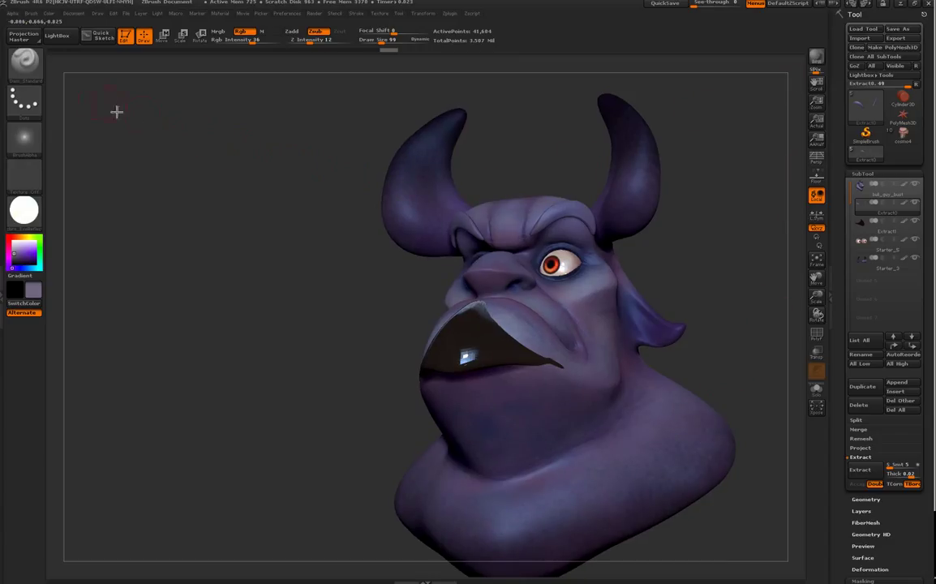
{"action": "key", "text": "b"}
{"action": "key", "text": "m"}
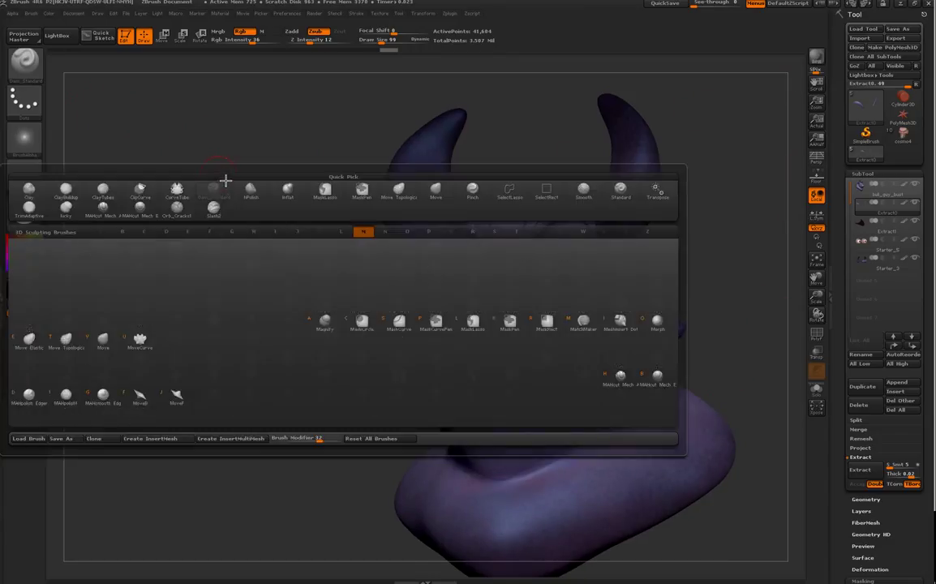
{"action": "key", "text": "v"}
{"action": "left_click_drag", "start_coordinate": [714, 234], "coordinate": [729, 222]}
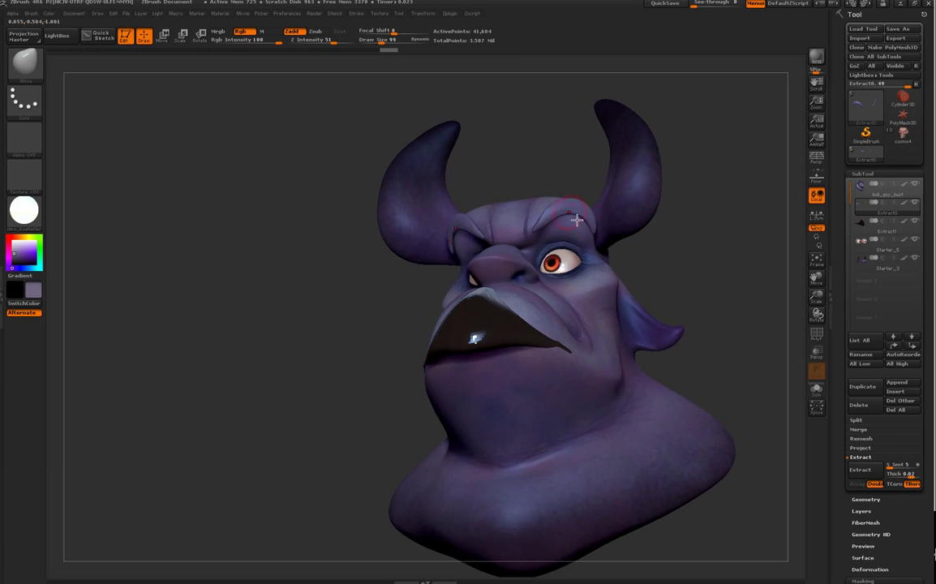
{"action": "key", "text": "space"}
{"action": "left_click_drag", "start_coordinate": [573, 210], "coordinate": [581, 210]}
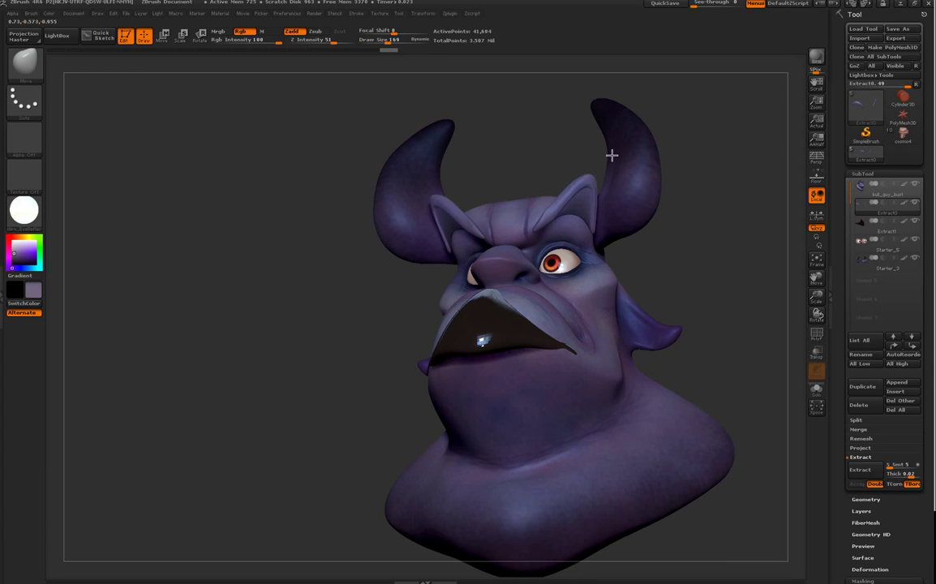
Step: Reshape both eyebrows along the brow ridge with the Move brush, working from above, and smooth their front edges
{"action": "left_click_drag", "start_coordinate": [703, 145], "coordinate": [600, 195]}
{"action": "left_click_drag", "start_coordinate": [691, 278], "coordinate": [698, 308]}
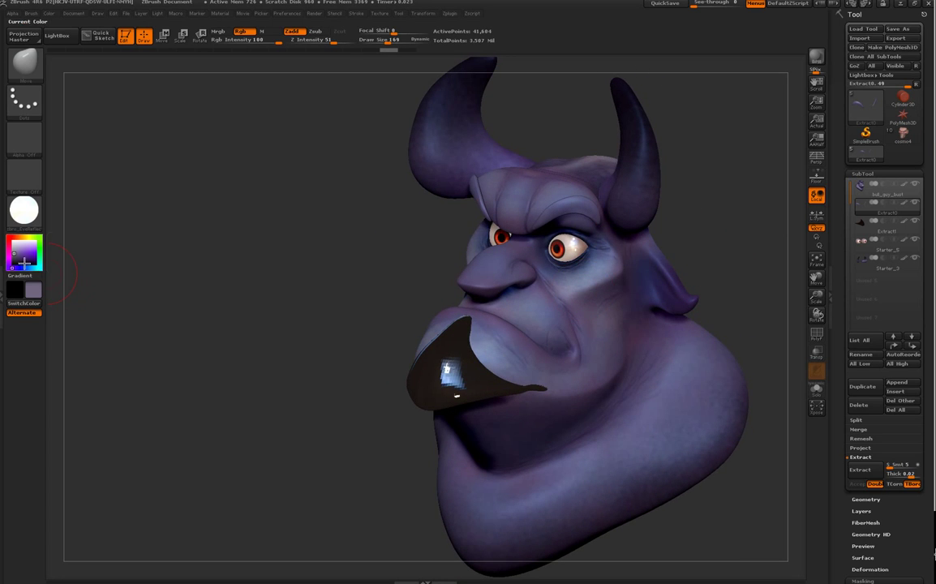
{"action": "left_click_drag", "start_coordinate": [728, 221], "coordinate": [676, 251]}
{"action": "left_click_drag", "start_coordinate": [592, 213], "coordinate": [562, 217]}
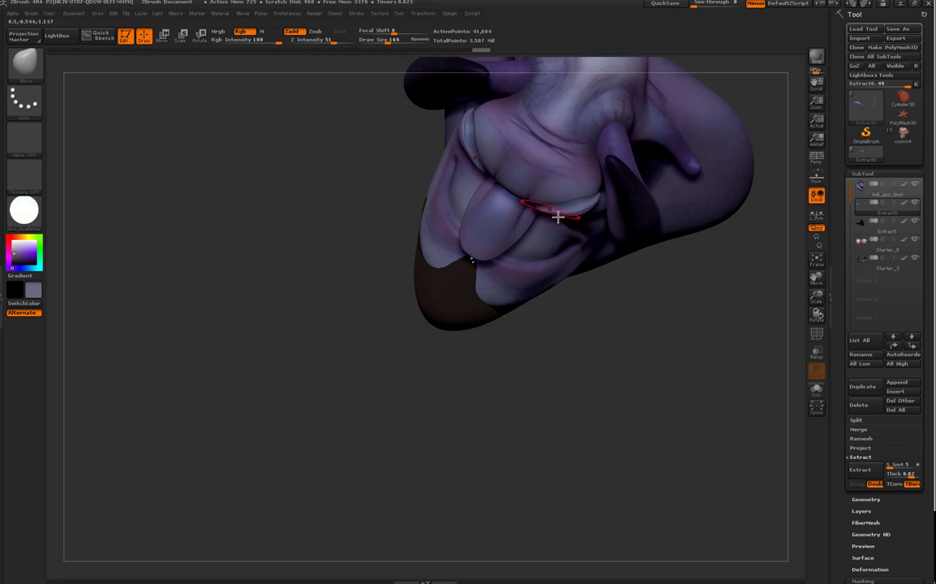
{"action": "left_click_drag", "start_coordinate": [570, 217], "coordinate": [562, 215]}
{"action": "left_click_drag", "start_coordinate": [486, 176], "coordinate": [455, 154]}
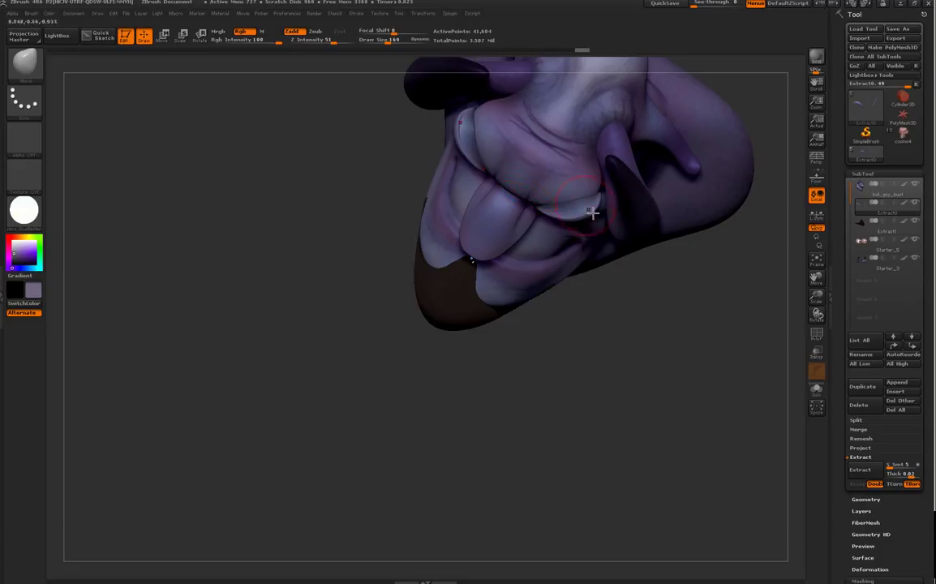
{"action": "left_click_drag", "start_coordinate": [559, 218], "coordinate": [575, 228], "text": "shift"}
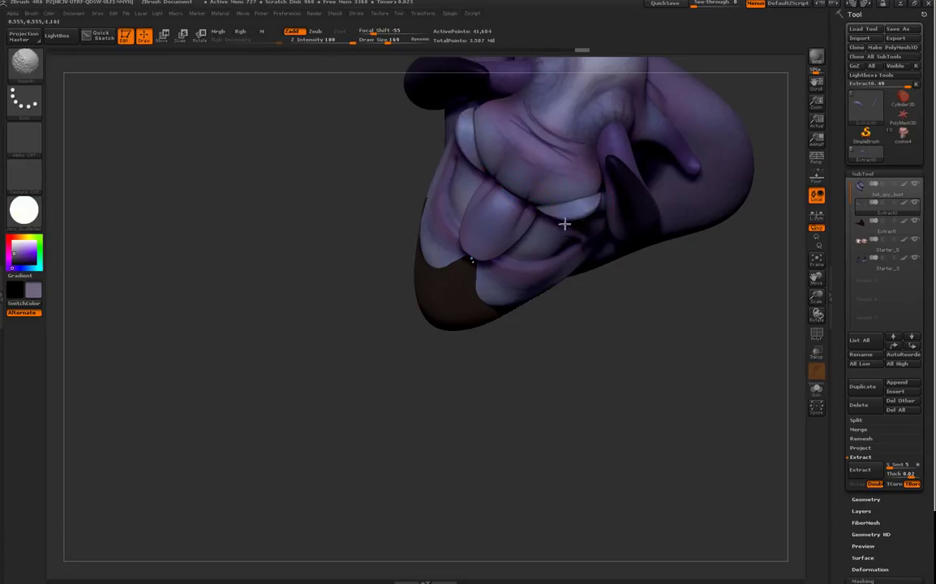
Step: Refine the outer ends and arch of both eyebrows from the front and from below, moving and smoothing their surface
{"action": "mouse_move", "coordinate": [583, 292]}
{"action": "left_mouse_down"}
{"action": "mouse_move", "coordinate": [685, 268]}
{"action": "mouse_move", "coordinate": [584, 215]}
{"action": "left_mouse_up"}
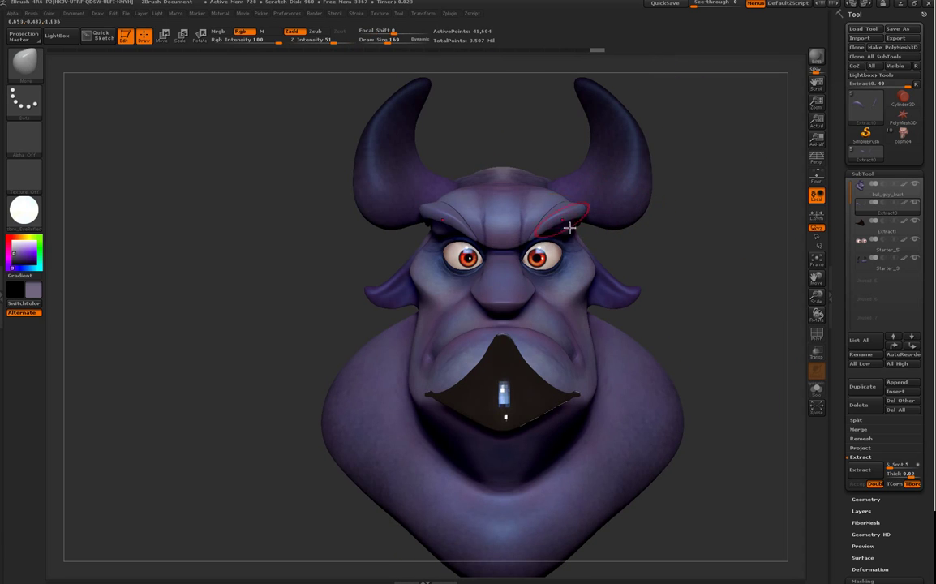
{"action": "left_click_drag", "start_coordinate": [666, 221], "coordinate": [576, 234]}
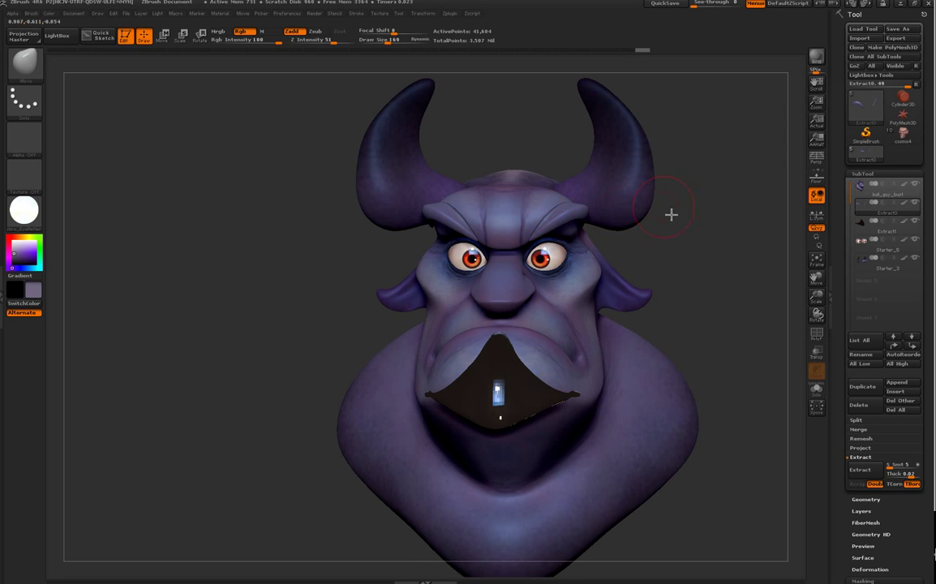
{"action": "left_click_drag", "start_coordinate": [670, 214], "coordinate": [567, 224]}
{"action": "mouse_move", "coordinate": [658, 199]}
{"action": "left_mouse_down"}
{"action": "mouse_move", "coordinate": [675, 213]}
{"action": "mouse_move", "coordinate": [696, 192]}
{"action": "mouse_move", "coordinate": [660, 198]}
{"action": "left_mouse_up"}
{"action": "key", "text": "shift"}
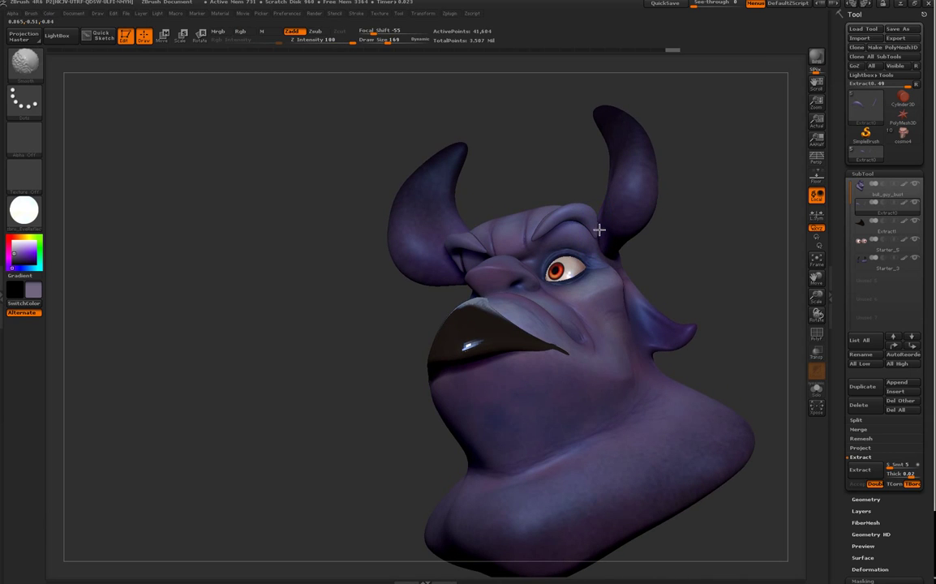
{"action": "left_click_drag", "start_coordinate": [577, 173], "coordinate": [588, 157], "text": "shift"}
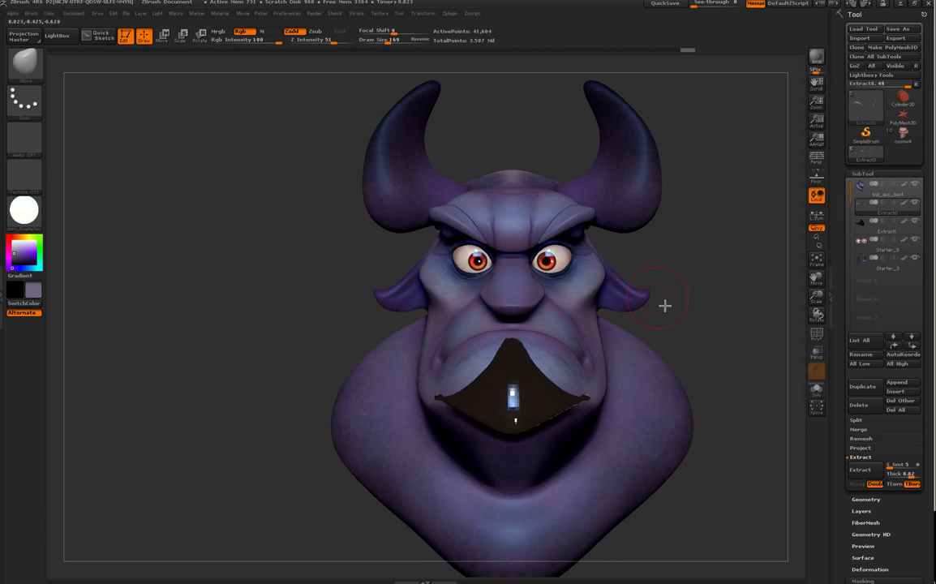
{"action": "key", "text": "shift"}
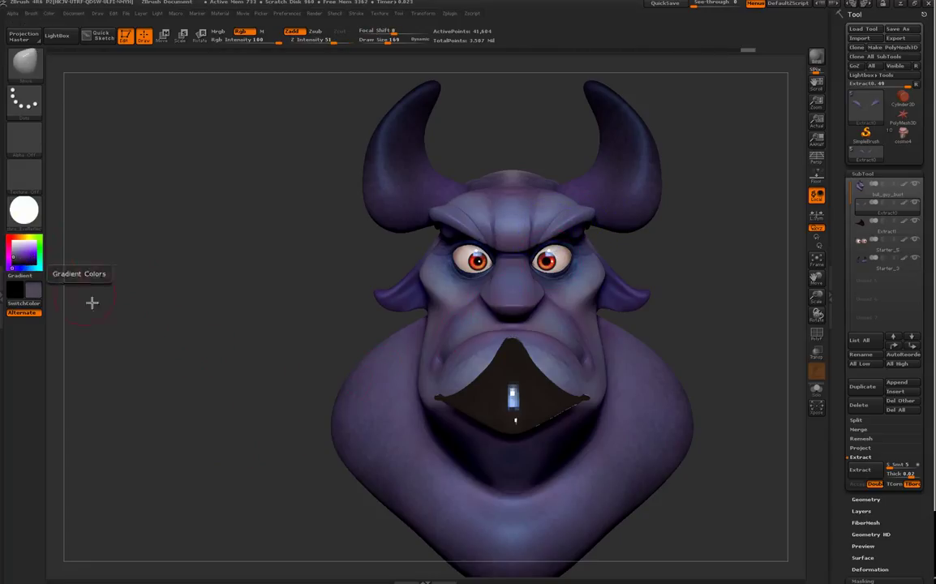
Step: Choose a near-black violet (R 4, G 1, B 9) and fill the eyebrows with it
{"action": "left_click", "coordinate": [23, 268]}
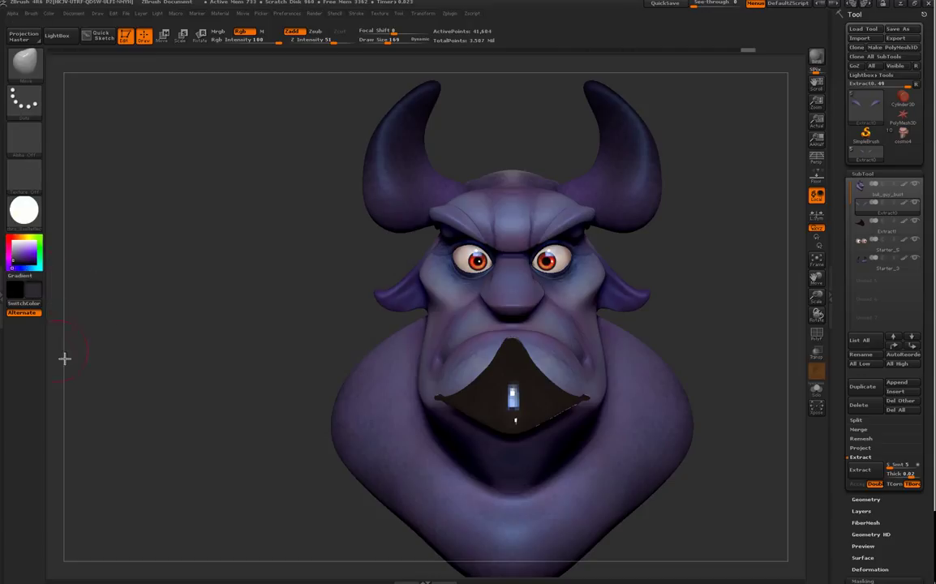
{"action": "left_click", "coordinate": [27, 261]}
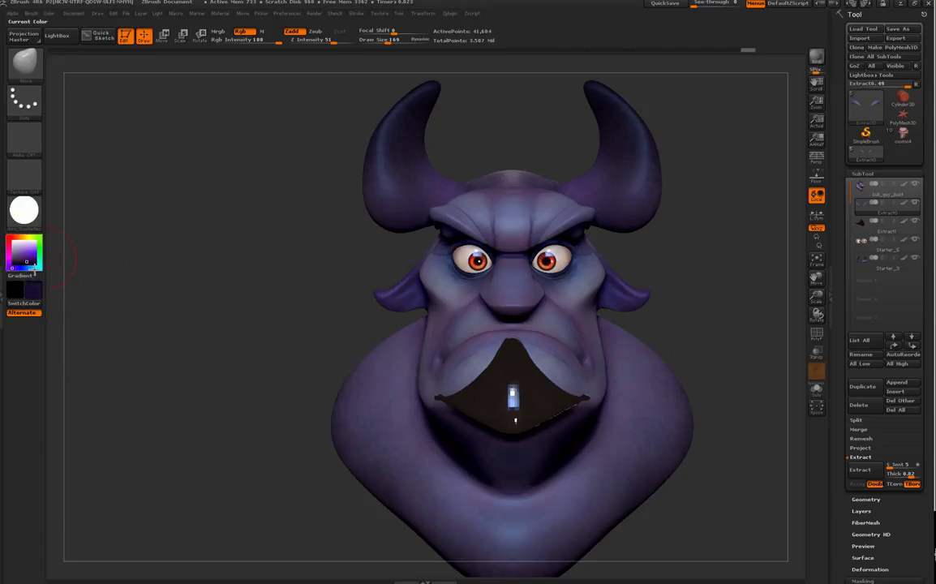
{"action": "left_click", "coordinate": [32, 265]}
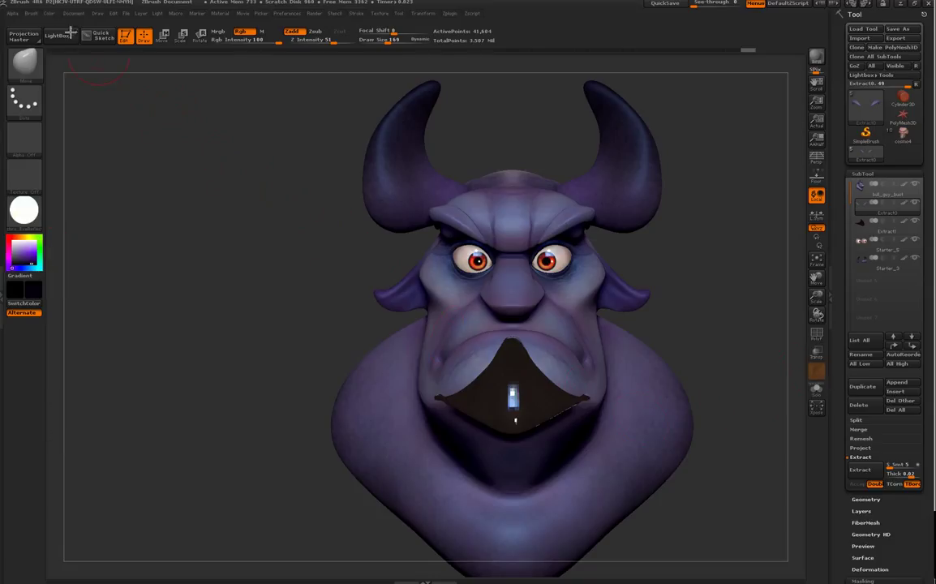
{"action": "left_click", "coordinate": [49, 13]}
{"action": "left_click", "coordinate": [77, 188]}
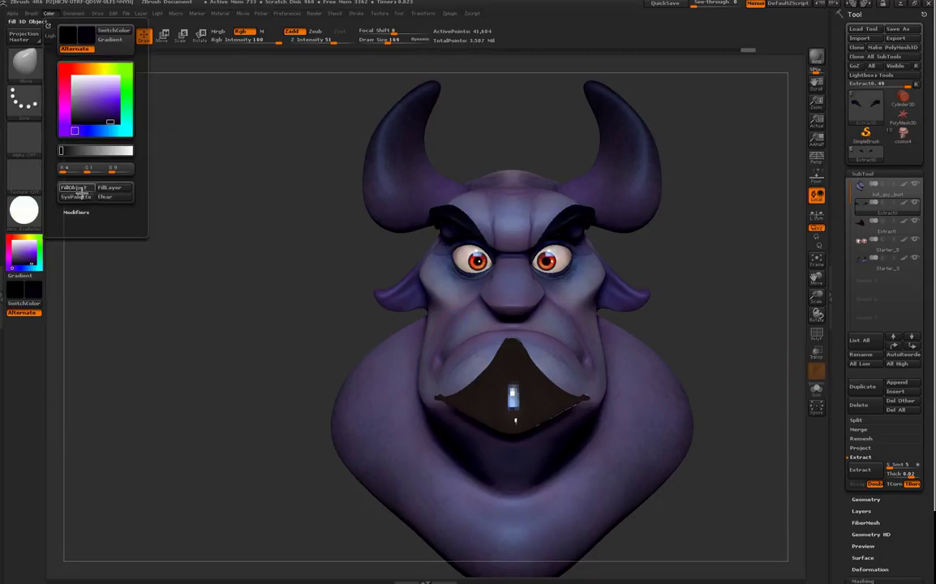
Step: Limit painting to the material channel and fill the eyebrows with the zbro_Paint material
{"action": "mouse_move", "coordinate": [749, 349]}
{"action": "left_mouse_down"}
{"action": "mouse_move", "coordinate": [788, 353]}
{"action": "mouse_move", "coordinate": [742, 351]}
{"action": "left_mouse_up"}
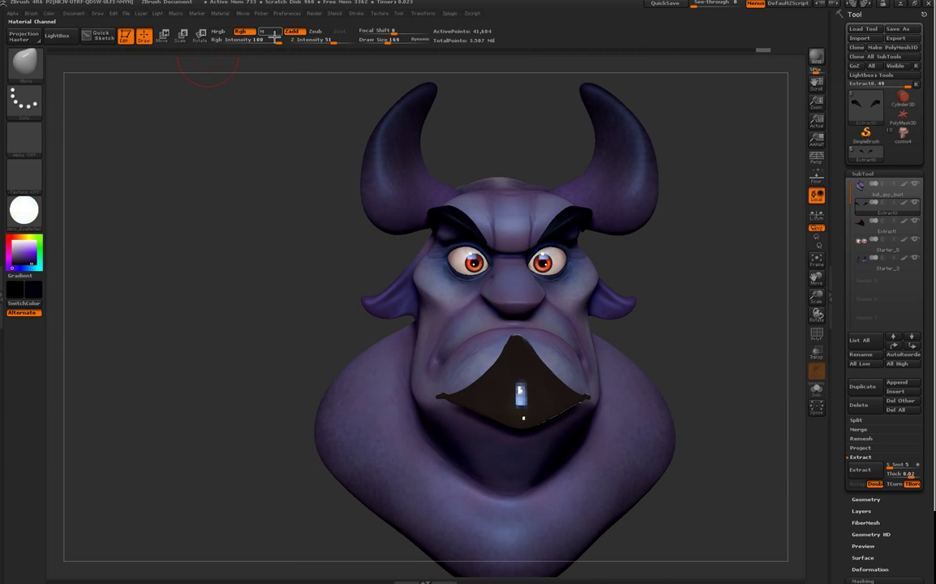
{"action": "left_click", "coordinate": [273, 34]}
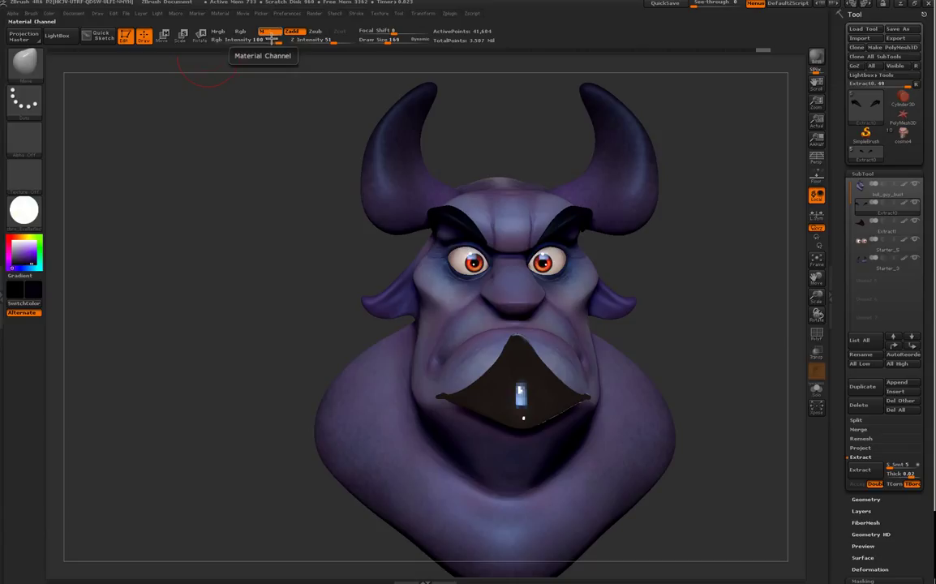
{"action": "left_click", "coordinate": [45, 211]}
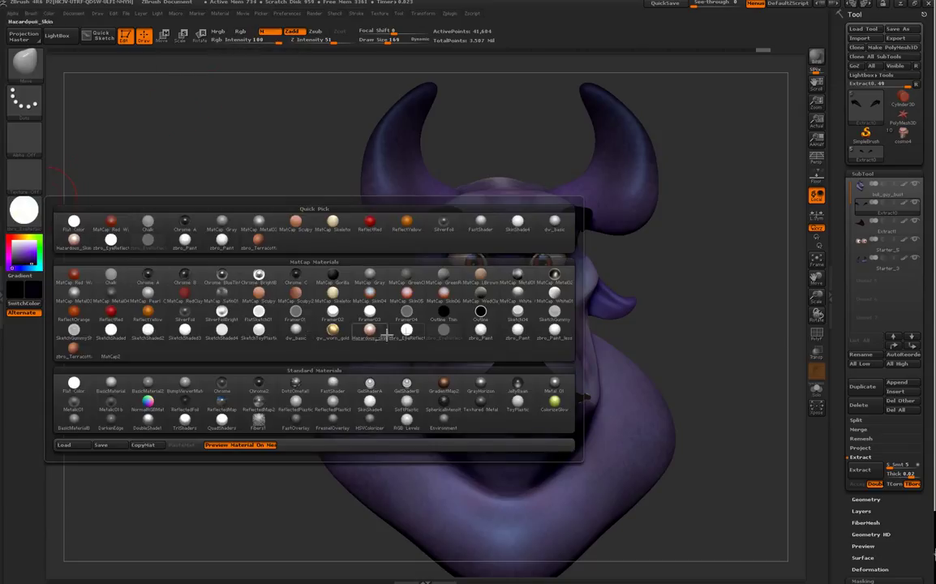
{"action": "left_click", "coordinate": [487, 338]}
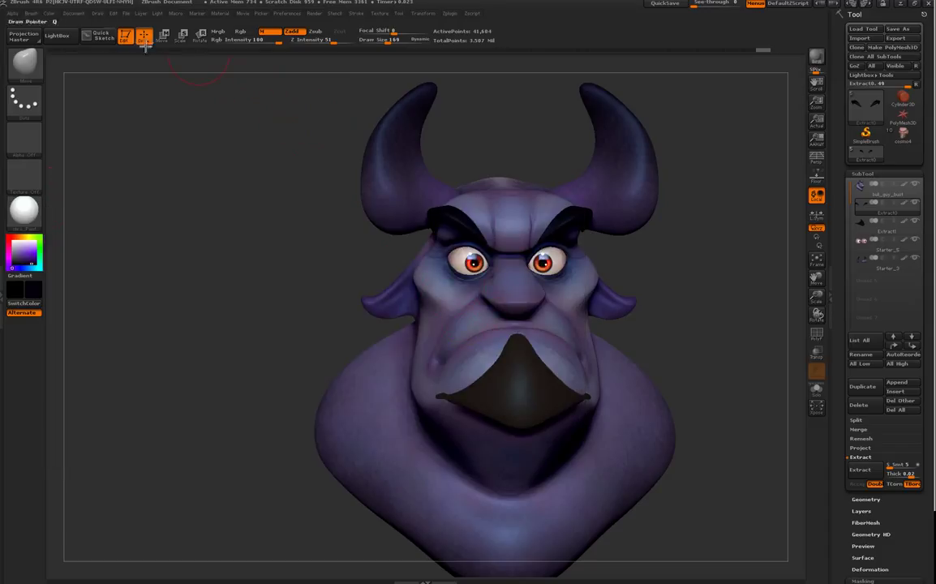
{"action": "left_click", "coordinate": [55, 17]}
Step: Make the goatee the active subtool and fill it with the zbro_Paint material
{"action": "left_click", "coordinate": [532, 420], "text": "alt"}
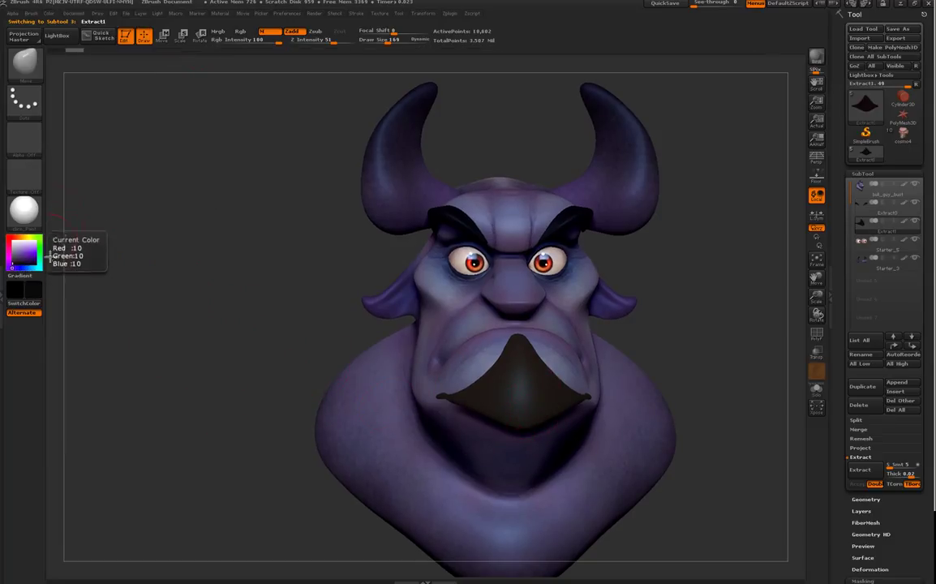
{"action": "left_click", "coordinate": [52, 14]}
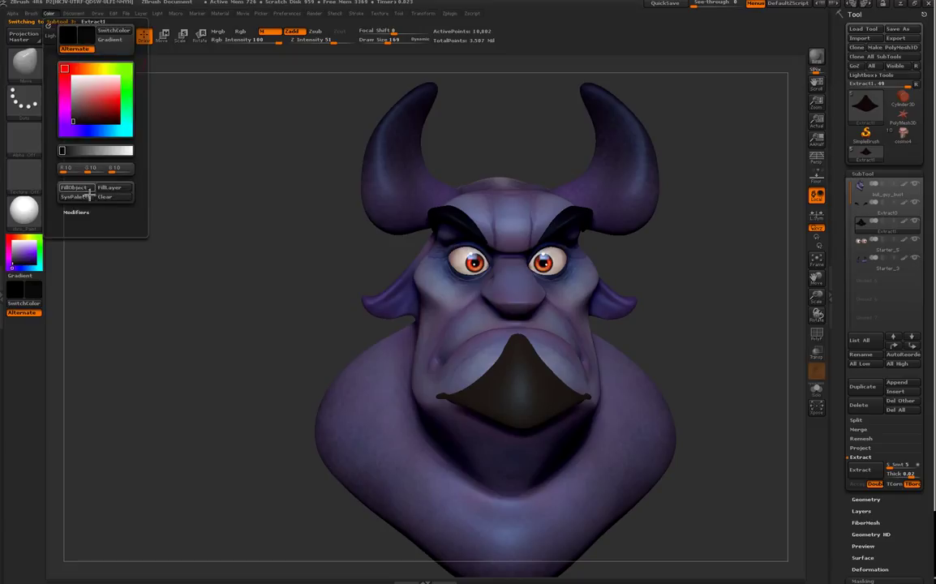
{"action": "left_click_drag", "start_coordinate": [185, 438], "coordinate": [259, 465]}
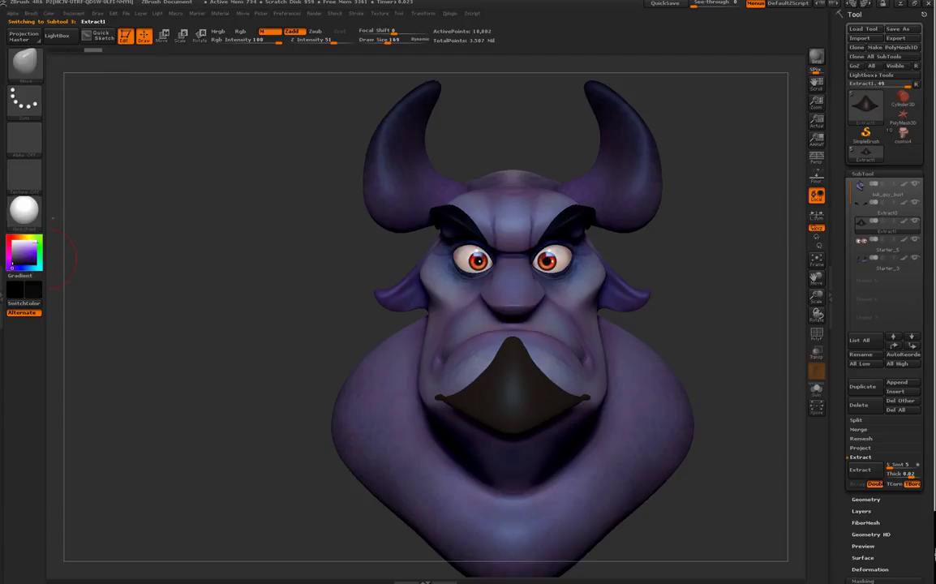
Step: Limit painting to the RGB colour channel and fill the goatee with the near-black colour
{"action": "left_click", "coordinate": [240, 31]}
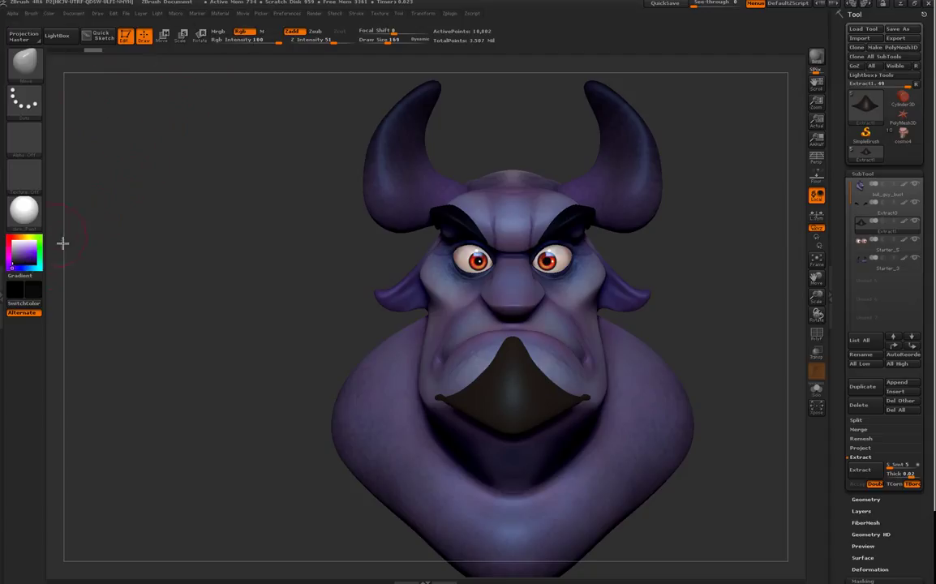
{"action": "left_click", "coordinate": [50, 14]}
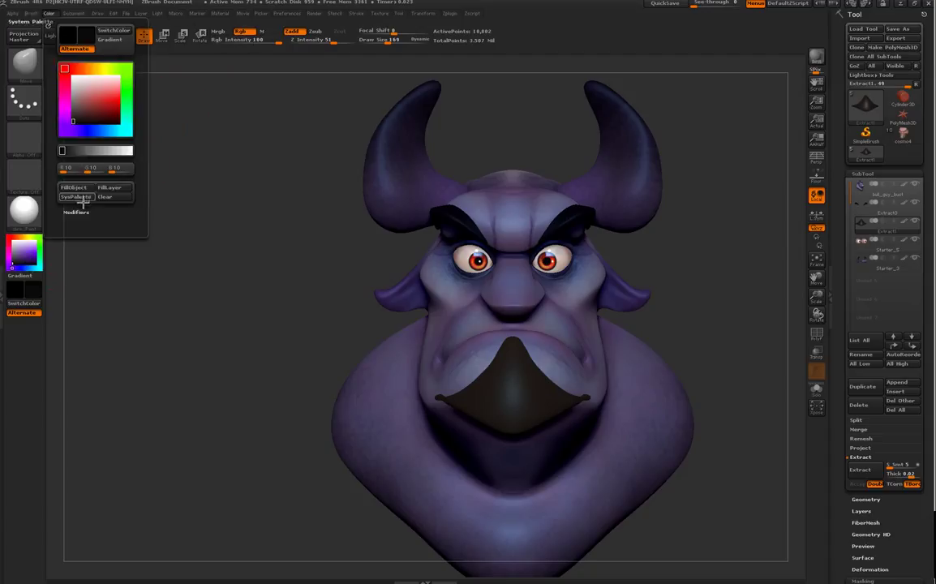
{"action": "mouse_move", "coordinate": [731, 386]}
{"action": "left_mouse_down"}
{"action": "mouse_move", "coordinate": [769, 386]}
{"action": "mouse_move", "coordinate": [727, 389]}
{"action": "mouse_move", "coordinate": [758, 343]}
{"action": "left_mouse_up"}
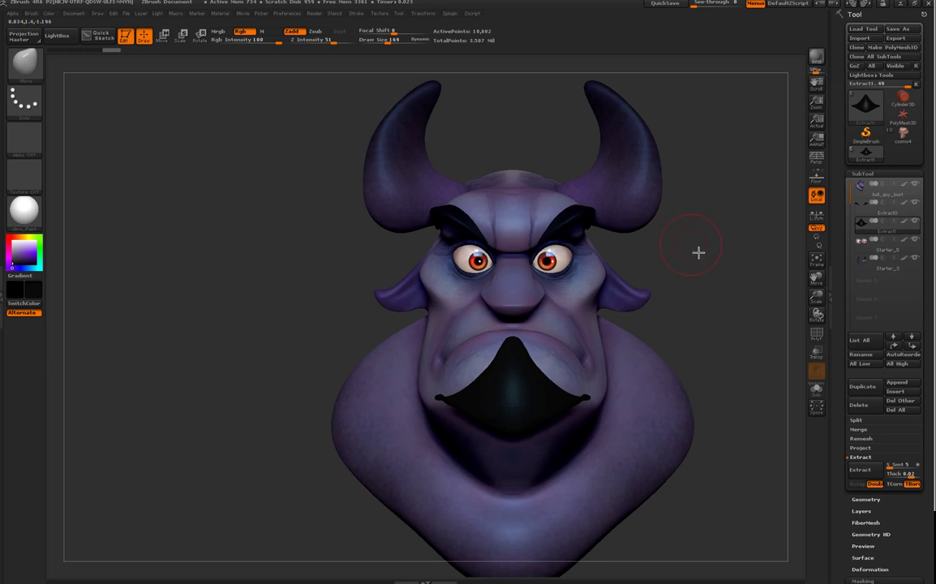
{"action": "mouse_move", "coordinate": [700, 271]}
{"action": "left_mouse_down"}
{"action": "mouse_move", "coordinate": [669, 253]}
{"action": "mouse_move", "coordinate": [726, 256]}
{"action": "mouse_move", "coordinate": [692, 253]}
{"action": "mouse_move", "coordinate": [717, 255]}
{"action": "mouse_move", "coordinate": [641, 275]}
{"action": "left_mouse_up"}
Step: Make the bust the active subtool, choose the Standard brush and sample a muted violet from the skin as the paint colour
{"action": "left_click", "coordinate": [589, 346], "text": "alt"}
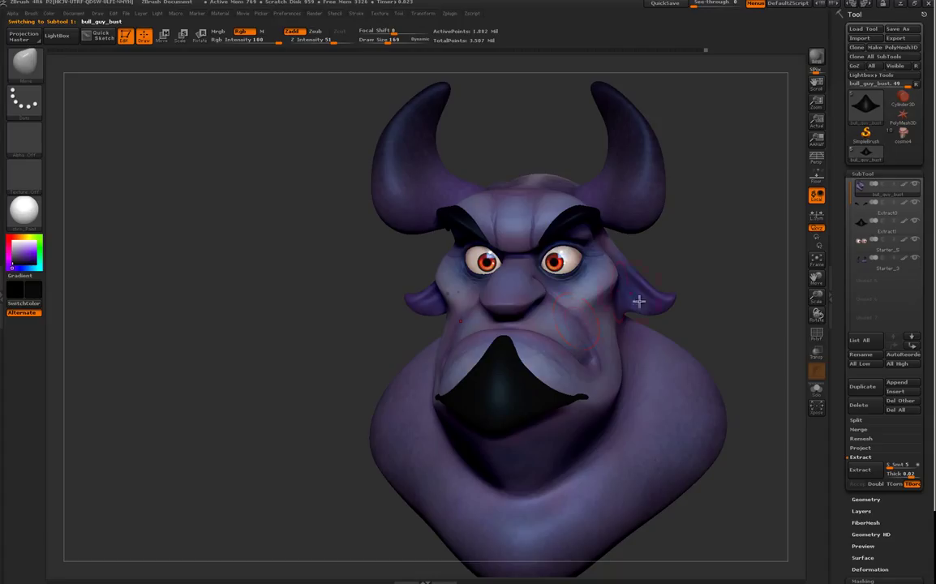
{"action": "key", "text": "b"}
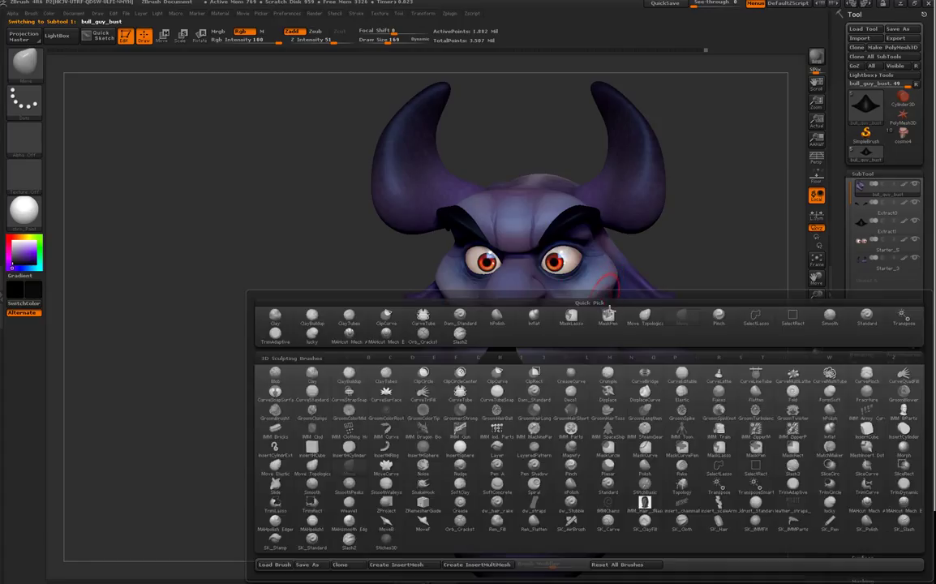
{"action": "key", "text": "s"}
{"action": "key", "text": "t"}
{"action": "left_click_drag", "start_coordinate": [660, 245], "coordinate": [671, 247], "text": "shift"}
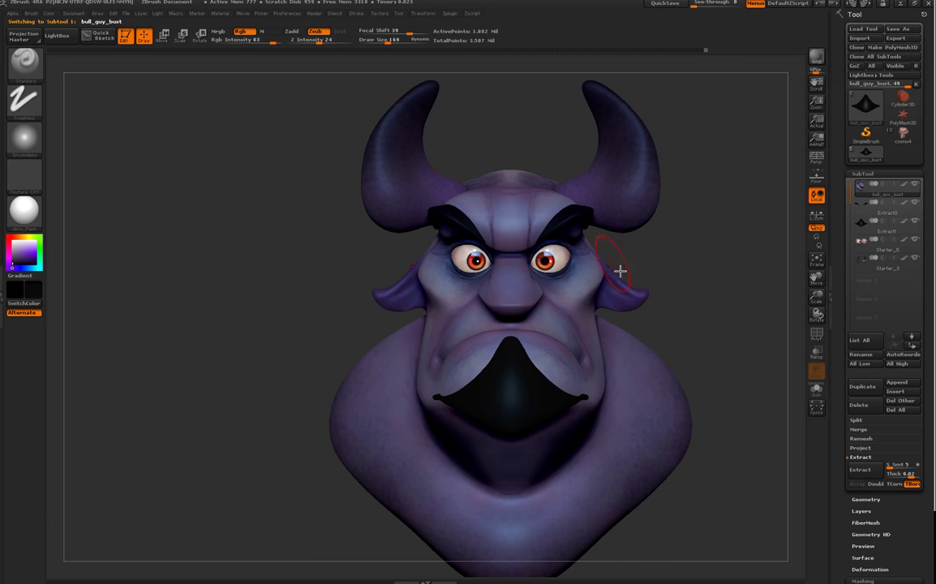
{"action": "mouse_move", "coordinate": [701, 284]}
{"action": "left_mouse_down"}
{"action": "mouse_move", "coordinate": [689, 255]}
{"action": "mouse_move", "coordinate": [628, 343]}
{"action": "left_mouse_up"}
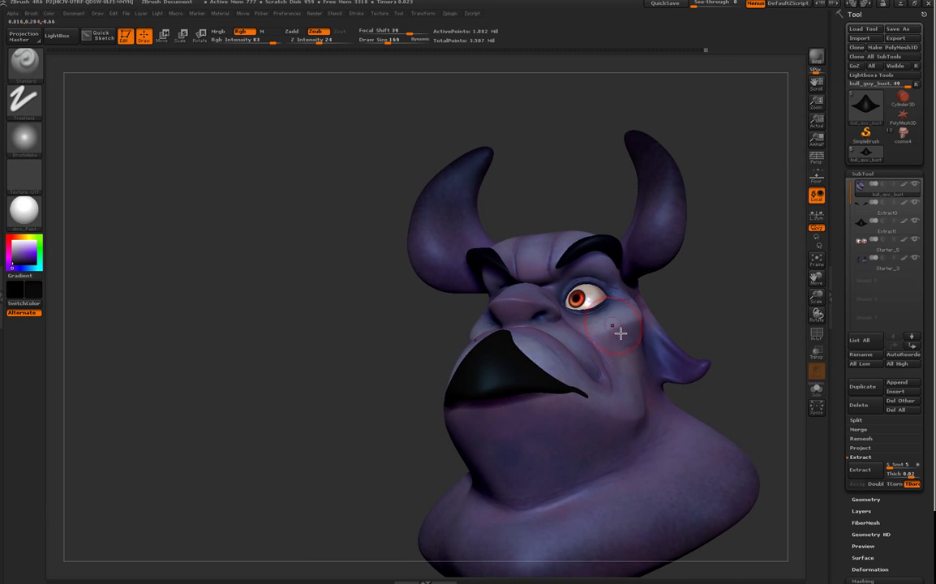
{"action": "key", "text": "c"}
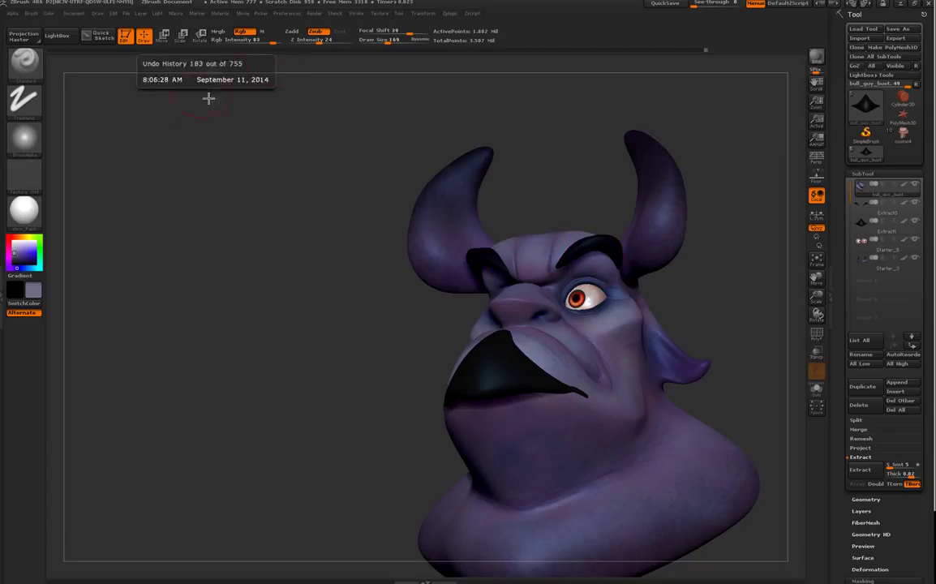
{"action": "left_click_drag", "start_coordinate": [186, 286], "coordinate": [194, 294], "text": "shift"}
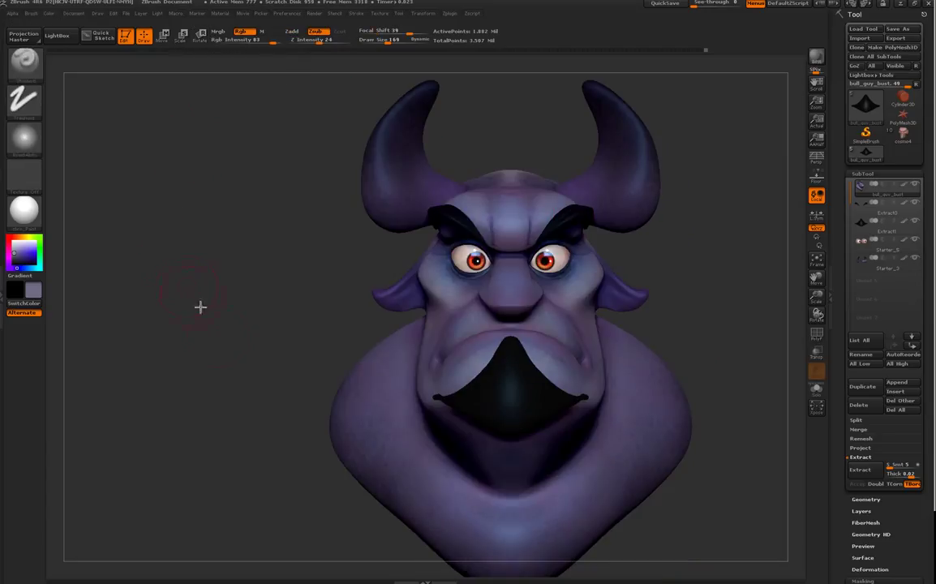
Step: Set the Standard brush to colour-only painting with draw size 86, focal shift 0 and a soft round alpha
{"action": "mouse_move", "coordinate": [695, 296]}
{"action": "left_mouse_down"}
{"action": "mouse_move", "coordinate": [606, 250]}
{"action": "mouse_move", "coordinate": [594, 265]}
{"action": "left_mouse_up"}
{"action": "key", "text": "space"}
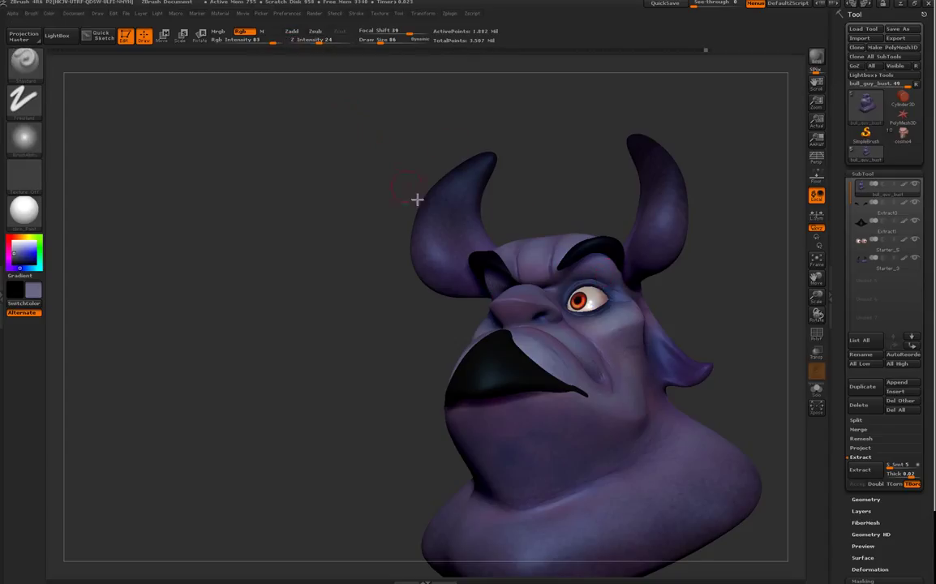
{"action": "key", "text": "space"}
{"action": "key", "text": "Return"}
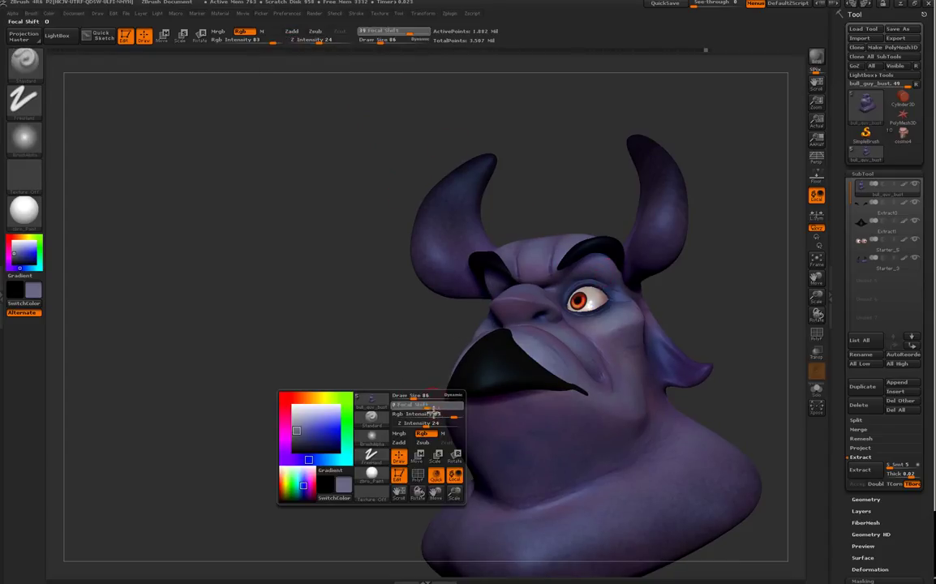
{"action": "key", "text": "space"}
{"action": "left_click", "coordinate": [371, 445]}
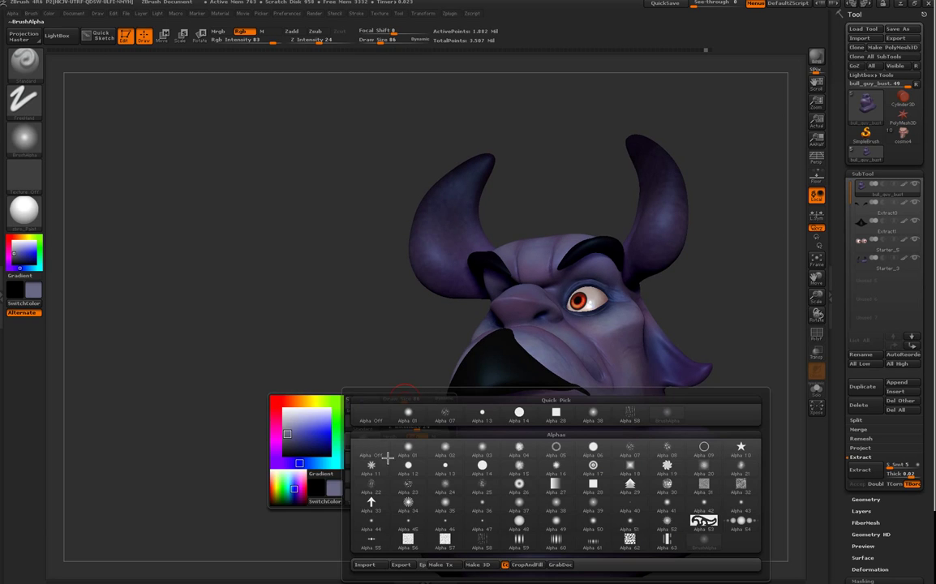
{"action": "left_click", "coordinate": [410, 451]}
{"action": "left_click_drag", "start_coordinate": [706, 287], "coordinate": [653, 271]}
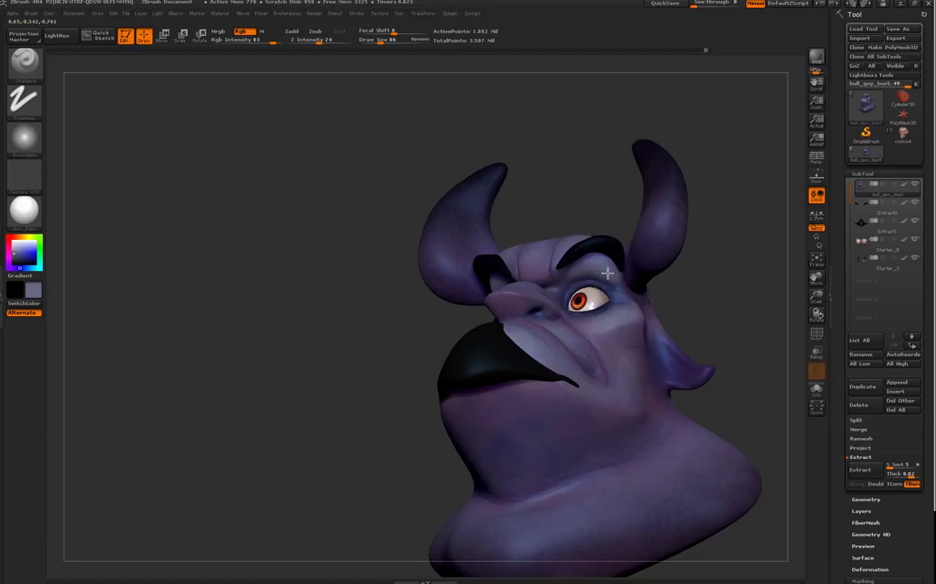
{"action": "mouse_move", "coordinate": [733, 282]}
{"action": "left_mouse_down", "text": "shift"}
{"action": "mouse_move", "coordinate": [733, 300]}
{"action": "mouse_move", "coordinate": [725, 293]}
{"action": "left_mouse_up", "text": "shift"}
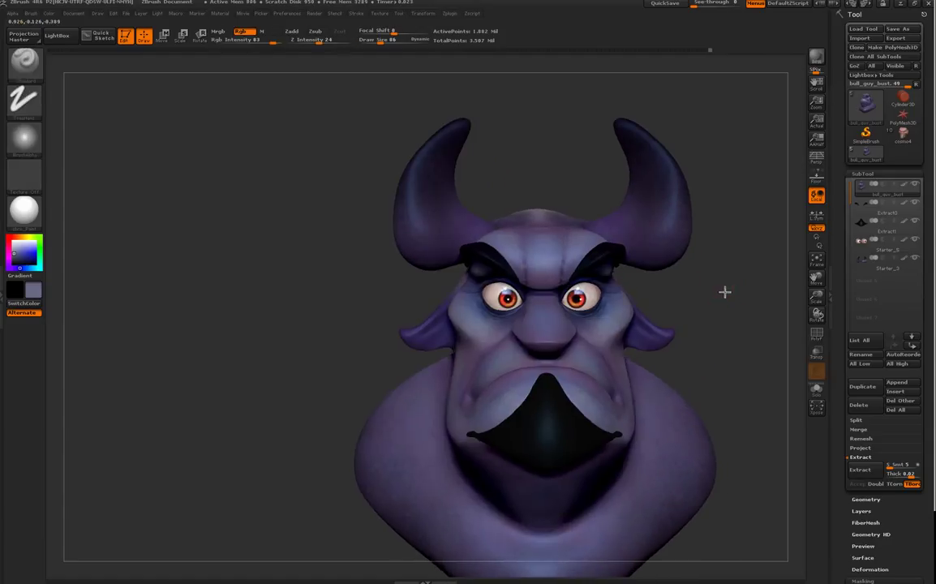
{"action": "mouse_move", "coordinate": [675, 286]}
{"action": "left_mouse_down"}
{"action": "mouse_move", "coordinate": [690, 290]}
{"action": "mouse_move", "coordinate": [601, 276]}
{"action": "mouse_move", "coordinate": [693, 292]}
{"action": "mouse_move", "coordinate": [692, 302]}
{"action": "left_mouse_up"}
Step: Make the eyebrows the active subtool, turn off their polypaint display and show their polyframe
{"action": "left_click_drag", "start_coordinate": [598, 253], "coordinate": [618, 262]}
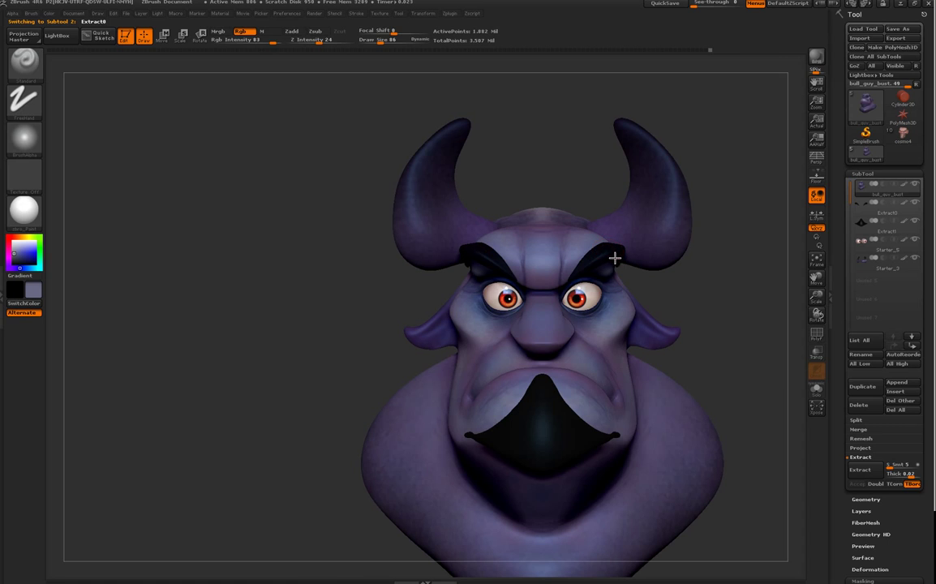
{"action": "left_click", "coordinate": [914, 207]}
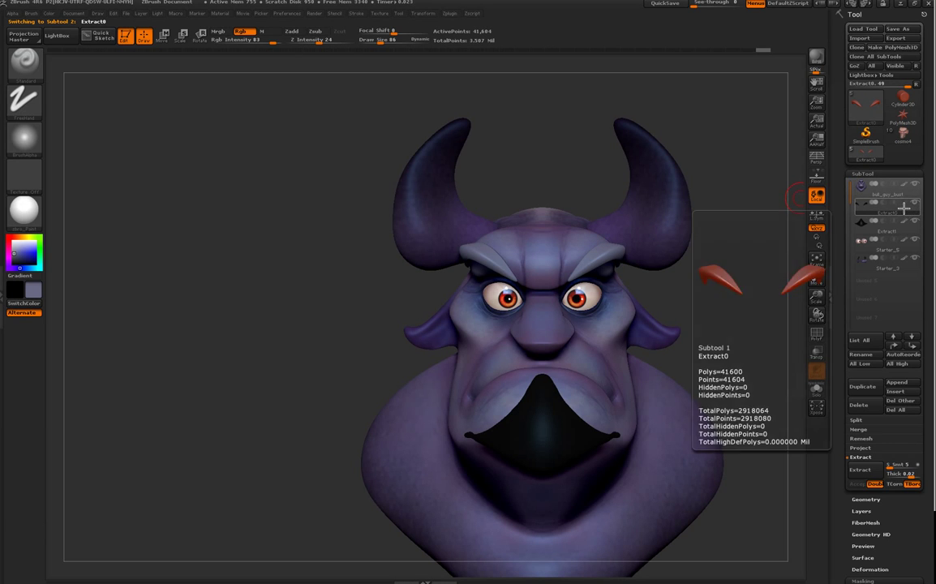
{"action": "left_click_drag", "start_coordinate": [721, 292], "coordinate": [672, 244]}
{"action": "key", "text": "shift+f"}
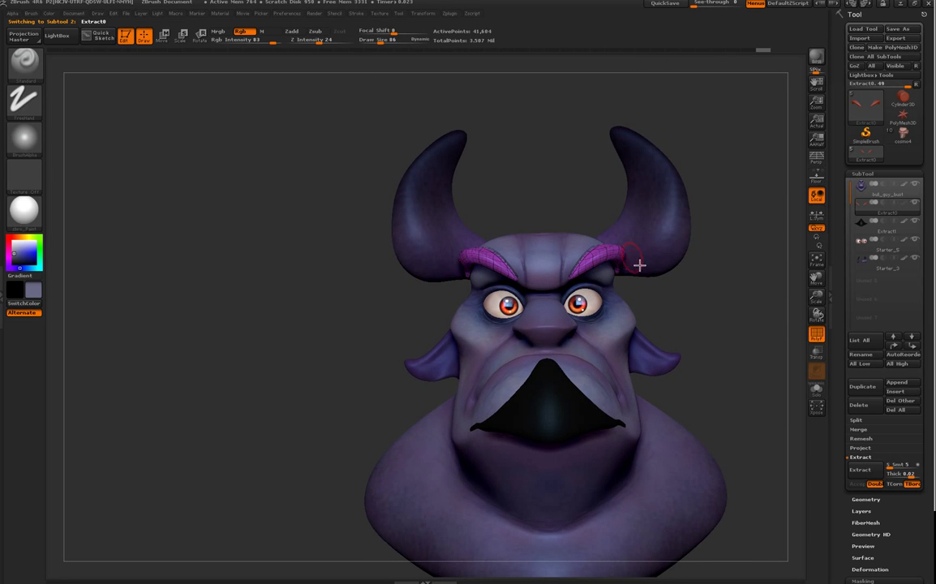
{"action": "left_click_drag", "start_coordinate": [710, 309], "coordinate": [700, 307]}
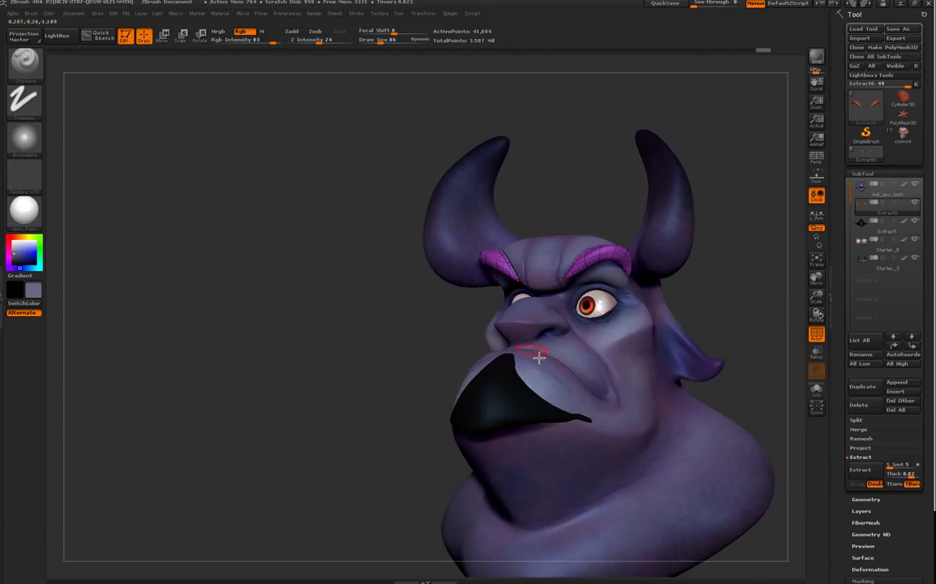
Step: Sharpen the outer ends and lower edge of the eyebrows with the Pinch brush at draw size 69
{"action": "key", "text": "b"}
{"action": "key", "text": "p"}
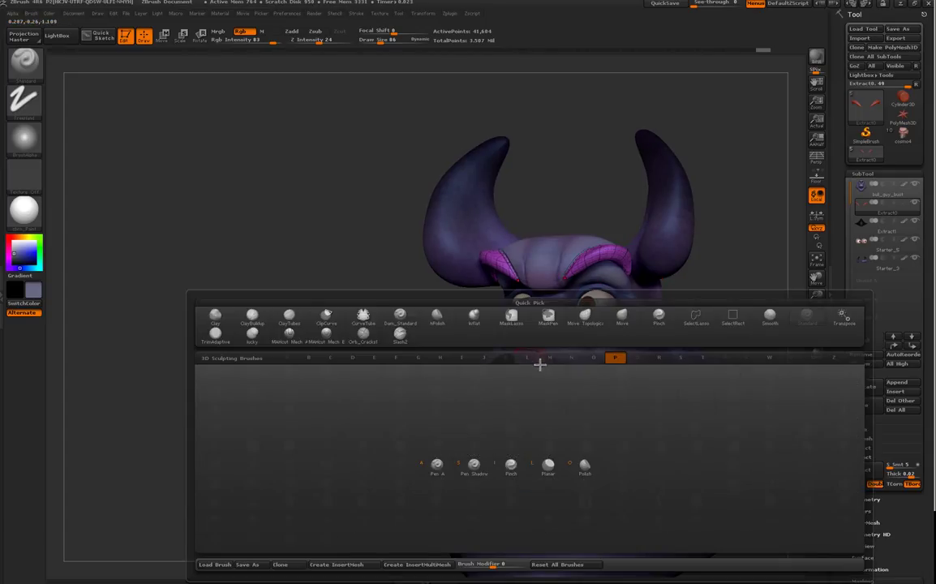
{"action": "left_click", "coordinate": [517, 476]}
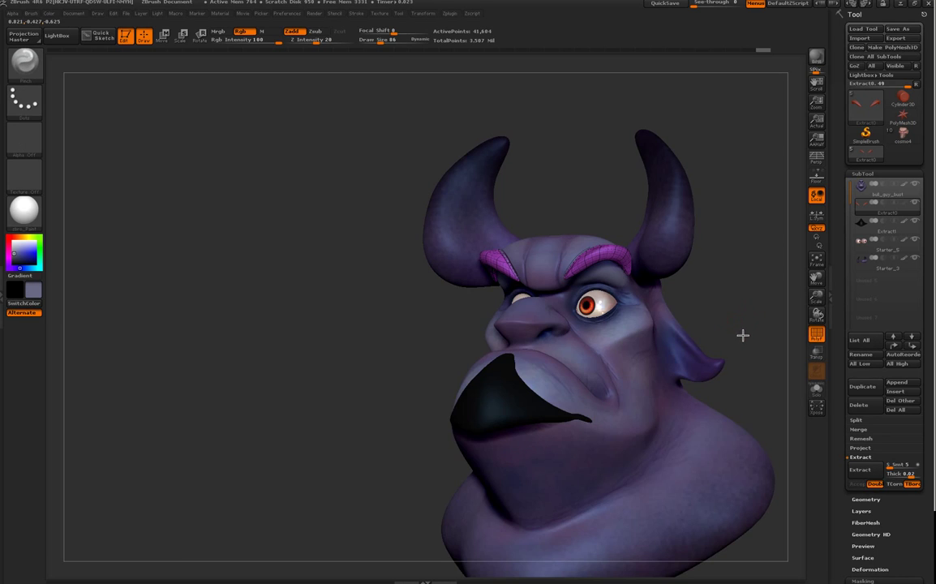
{"action": "left_click_drag", "start_coordinate": [742, 331], "coordinate": [766, 334]}
{"action": "key", "text": "space"}
{"action": "left_click_drag", "start_coordinate": [621, 258], "coordinate": [613, 259]}
{"action": "left_click_drag", "start_coordinate": [739, 226], "coordinate": [630, 258]}
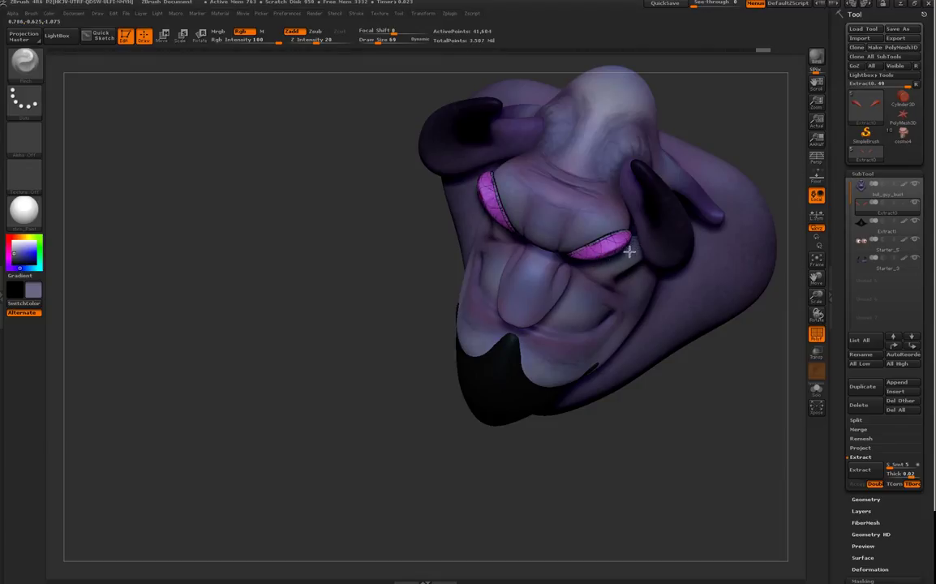
{"action": "left_click_drag", "start_coordinate": [588, 262], "coordinate": [594, 258]}
{"action": "mouse_move", "coordinate": [720, 107]}
{"action": "left_mouse_down"}
{"action": "mouse_move", "coordinate": [727, 91]}
{"action": "mouse_move", "coordinate": [732, 108]}
{"action": "mouse_move", "coordinate": [707, 144]}
{"action": "left_mouse_up"}
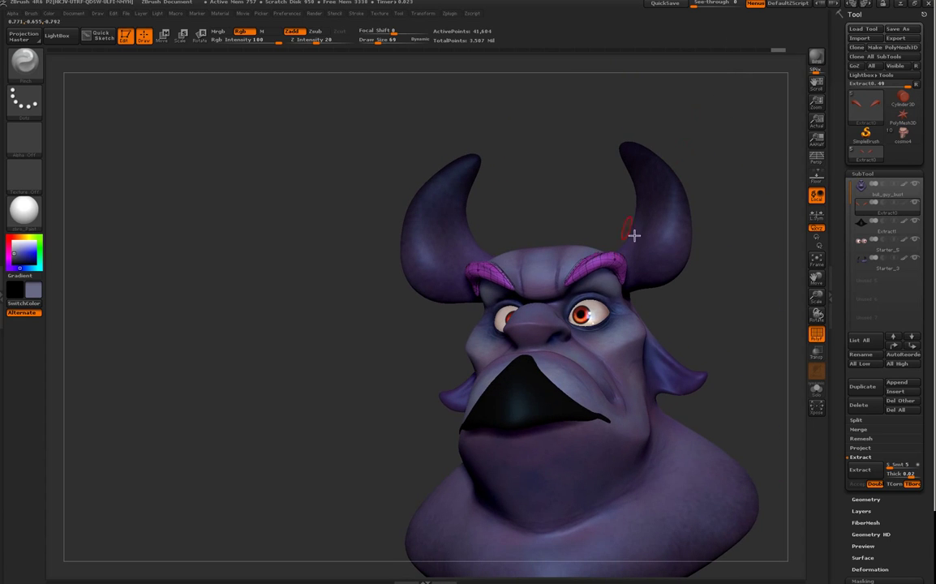
Step: Pinch the arch of the eyebrow from the side and below, and smooth its surface along the inner half
{"action": "left_click_drag", "start_coordinate": [672, 228], "coordinate": [712, 198]}
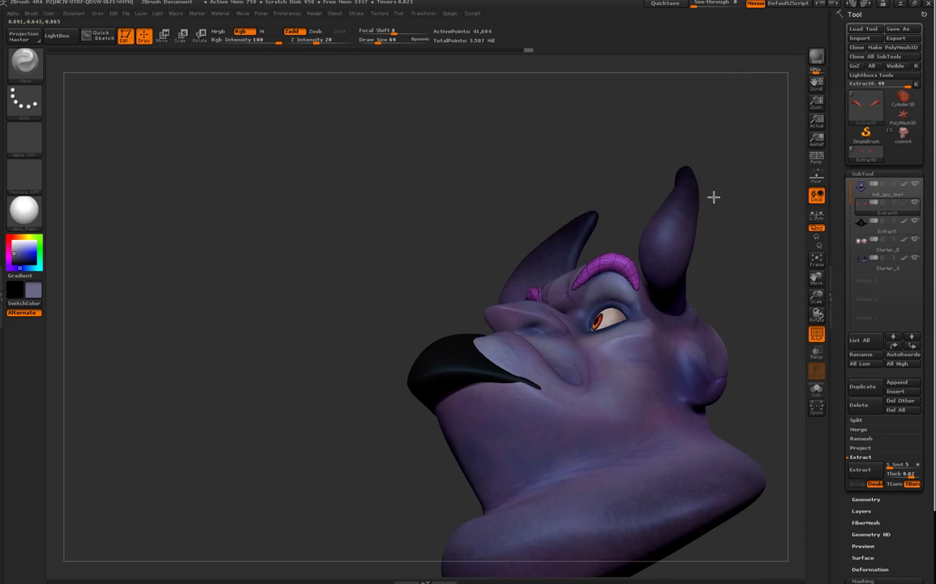
{"action": "left_click_drag", "start_coordinate": [641, 276], "coordinate": [606, 269]}
{"action": "left_click_drag", "start_coordinate": [630, 229], "coordinate": [647, 231]}
{"action": "mouse_move", "coordinate": [600, 265]}
{"action": "left_mouse_down", "text": "shift"}
{"action": "mouse_move", "coordinate": [601, 278]}
{"action": "mouse_move", "coordinate": [585, 283]}
{"action": "left_mouse_up", "text": "shift"}
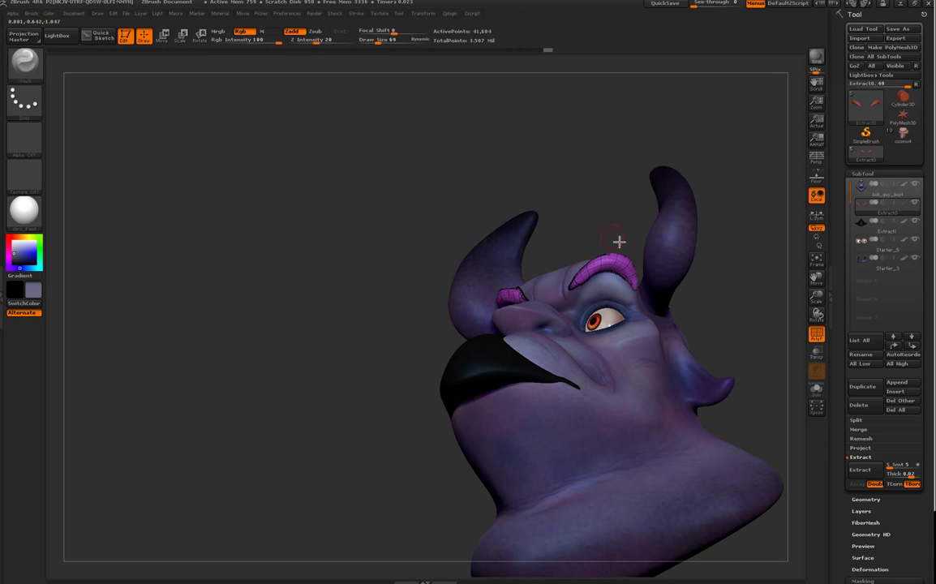
{"action": "left_click_drag", "start_coordinate": [620, 243], "coordinate": [657, 294], "text": "shift"}
{"action": "mouse_move", "coordinate": [718, 412]}
{"action": "left_mouse_down"}
{"action": "mouse_move", "coordinate": [741, 424]}
{"action": "mouse_move", "coordinate": [758, 490]}
{"action": "mouse_move", "coordinate": [700, 471]}
{"action": "left_mouse_up"}
{"action": "left_click_drag", "start_coordinate": [727, 311], "coordinate": [710, 324]}
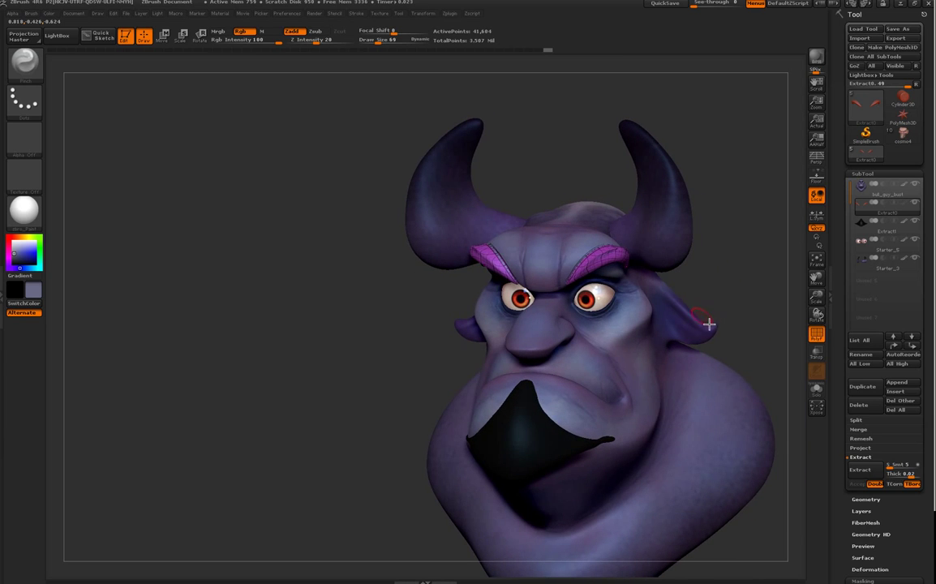
Step: Remesh the eyebrows with ZRemesher at a target polygon count of 0.1 and inspect their new topology in polyframe
{"action": "mouse_move", "coordinate": [712, 280]}
{"action": "left_mouse_down"}
{"action": "mouse_move", "coordinate": [744, 286]}
{"action": "mouse_move", "coordinate": [699, 268]}
{"action": "left_mouse_up"}
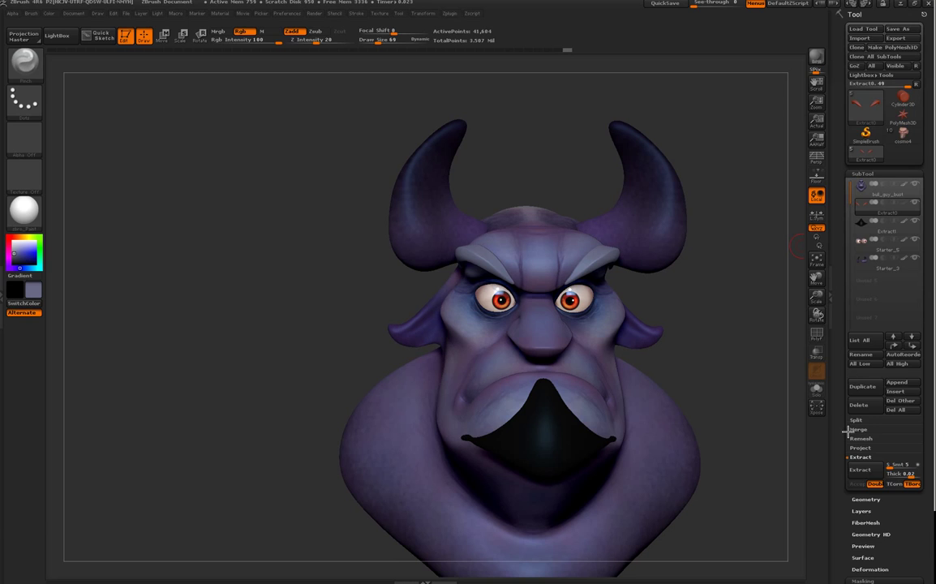
{"action": "left_click", "coordinate": [863, 581]}
{"action": "left_click", "coordinate": [865, 255]}
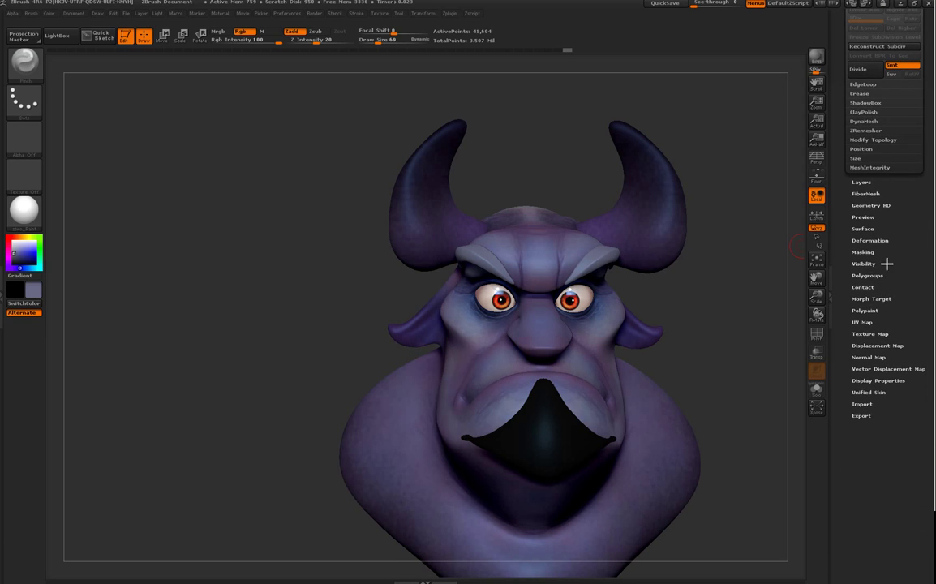
{"action": "left_click_drag", "start_coordinate": [858, 137], "coordinate": [858, 150]}
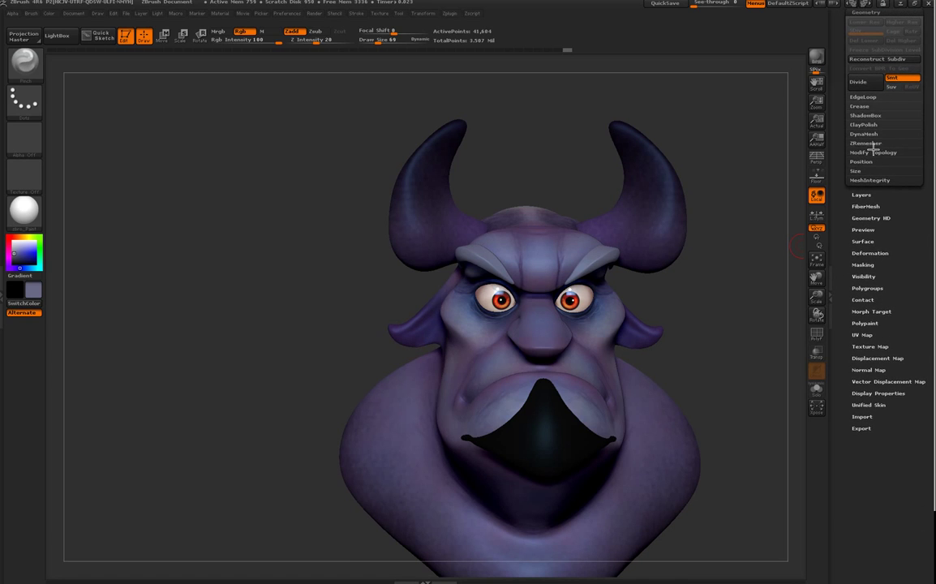
{"action": "left_click", "coordinate": [873, 145]}
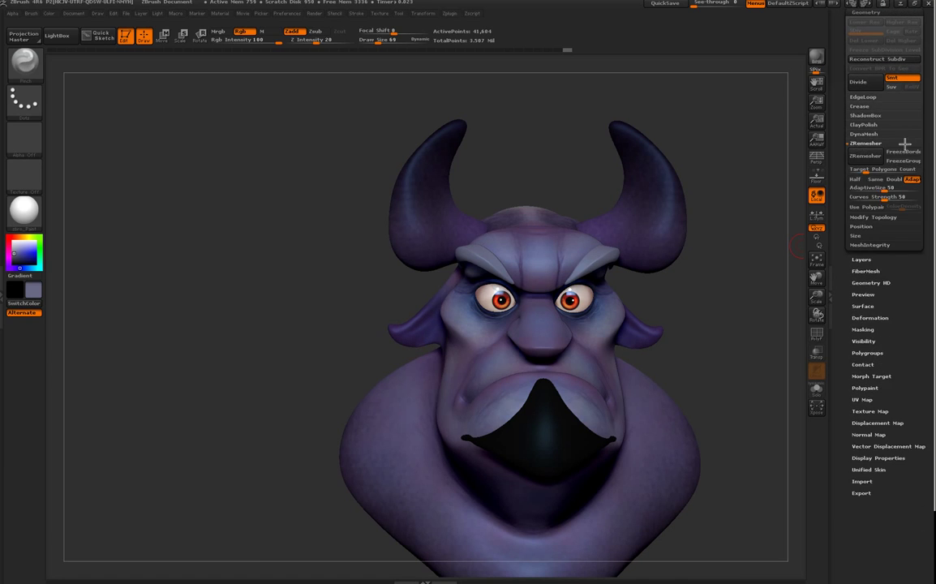
{"action": "left_click", "coordinate": [868, 175]}
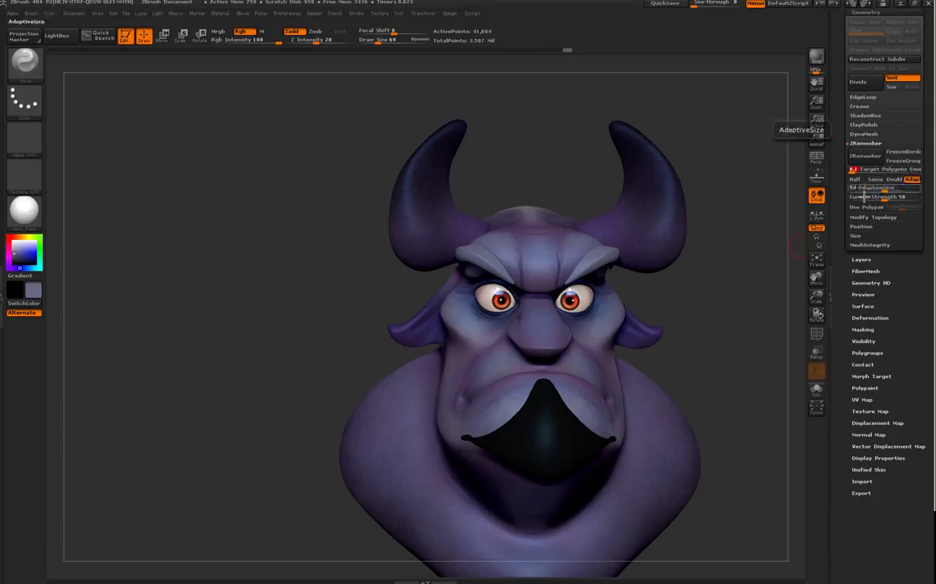
{"action": "left_click", "coordinate": [865, 155]}
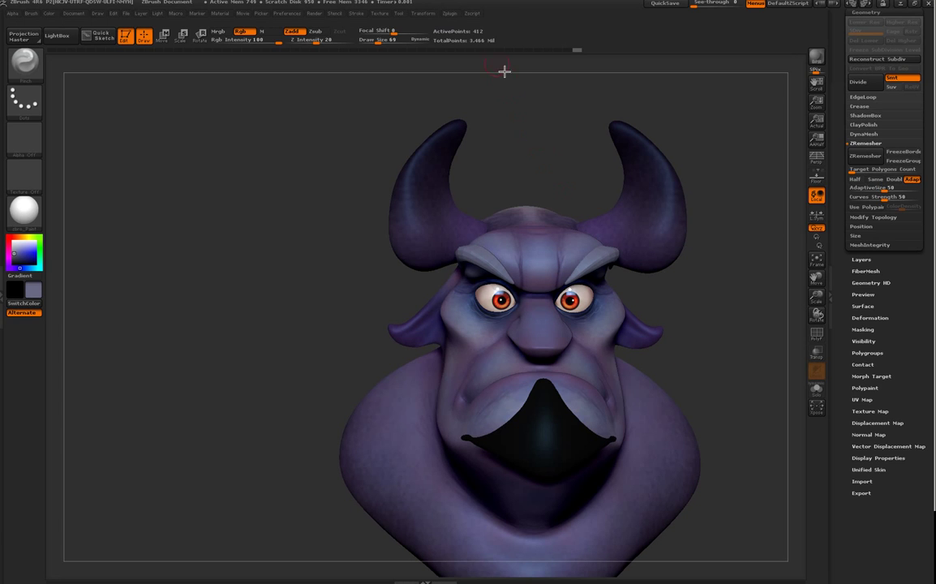
{"action": "mouse_move", "coordinate": [712, 333]}
{"action": "left_mouse_down"}
{"action": "mouse_move", "coordinate": [685, 338]}
{"action": "mouse_move", "coordinate": [703, 338]}
{"action": "left_mouse_up"}
{"action": "mouse_move", "coordinate": [721, 282]}
{"action": "left_mouse_down"}
{"action": "mouse_move", "coordinate": [697, 290]}
{"action": "mouse_move", "coordinate": [755, 293]}
{"action": "mouse_move", "coordinate": [721, 290]}
{"action": "mouse_move", "coordinate": [733, 288]}
{"action": "mouse_move", "coordinate": [725, 282]}
{"action": "mouse_move", "coordinate": [661, 303]}
{"action": "left_mouse_up"}
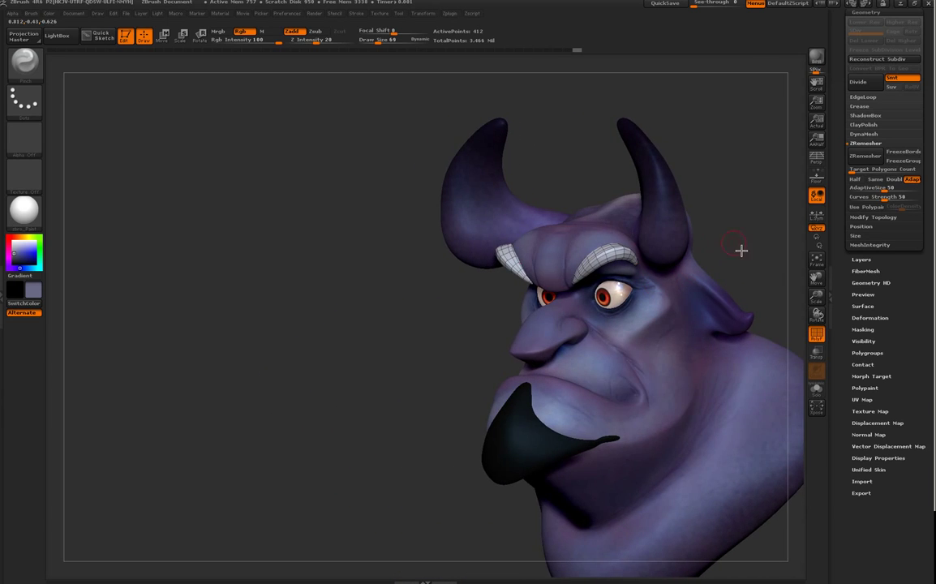
{"action": "left_click_drag", "start_coordinate": [741, 251], "coordinate": [704, 251]}
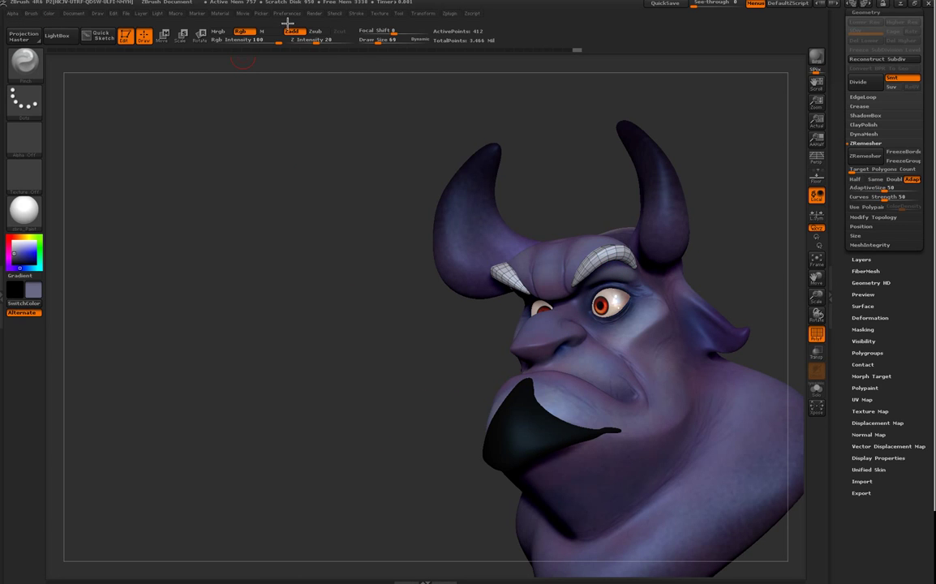
Step: Restore the custom user-interface layout from the configuration preferences
{"action": "left_click", "coordinate": [286, 14]}
{"action": "left_click", "coordinate": [305, 47]}
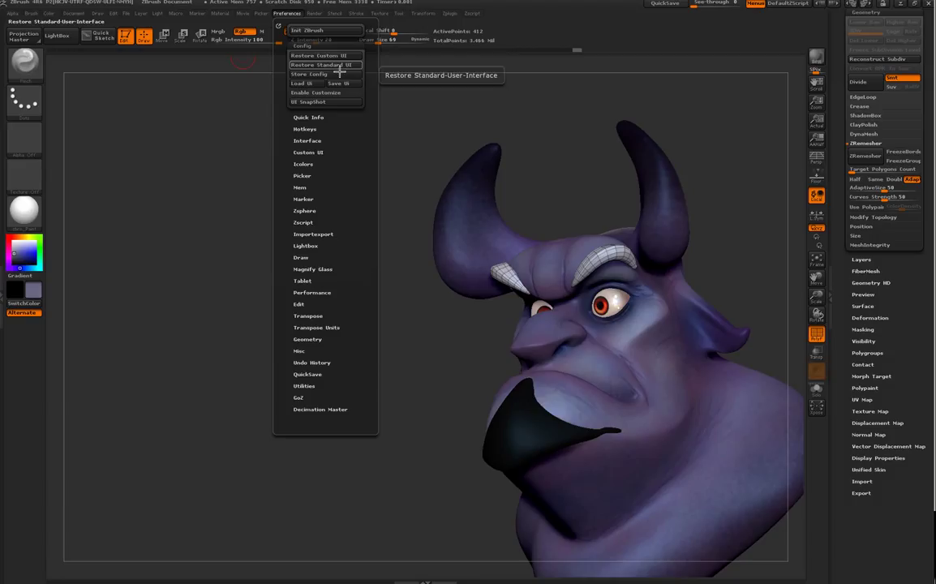
{"action": "left_click", "coordinate": [339, 58]}
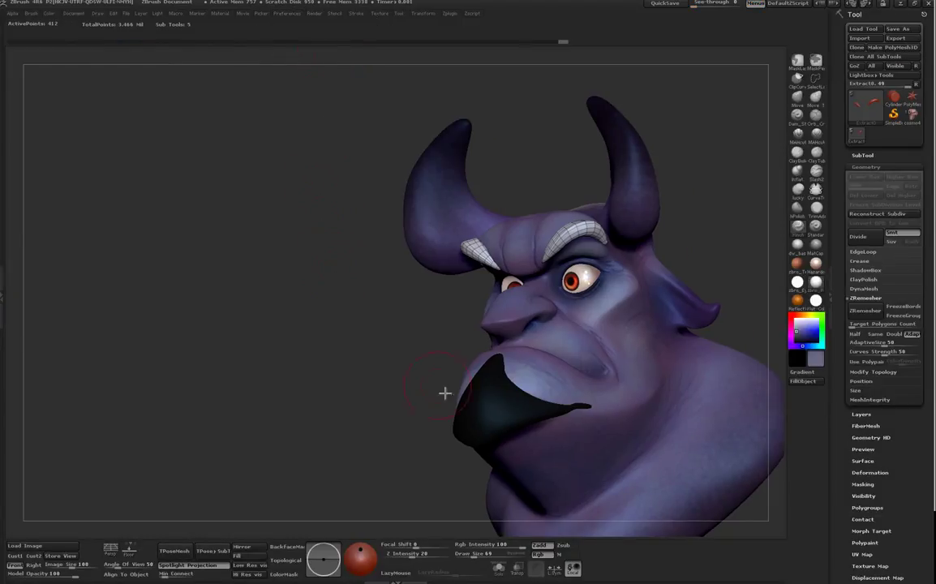
Step: Switch to the hPolish brush and turn off the polyframe display on the eyebrows
{"action": "left_click", "coordinate": [799, 212]}
{"action": "mouse_move", "coordinate": [746, 250]}
{"action": "left_mouse_down"}
{"action": "mouse_move", "coordinate": [730, 241]}
{"action": "mouse_move", "coordinate": [596, 249]}
{"action": "left_mouse_up"}
{"action": "key", "text": "space"}
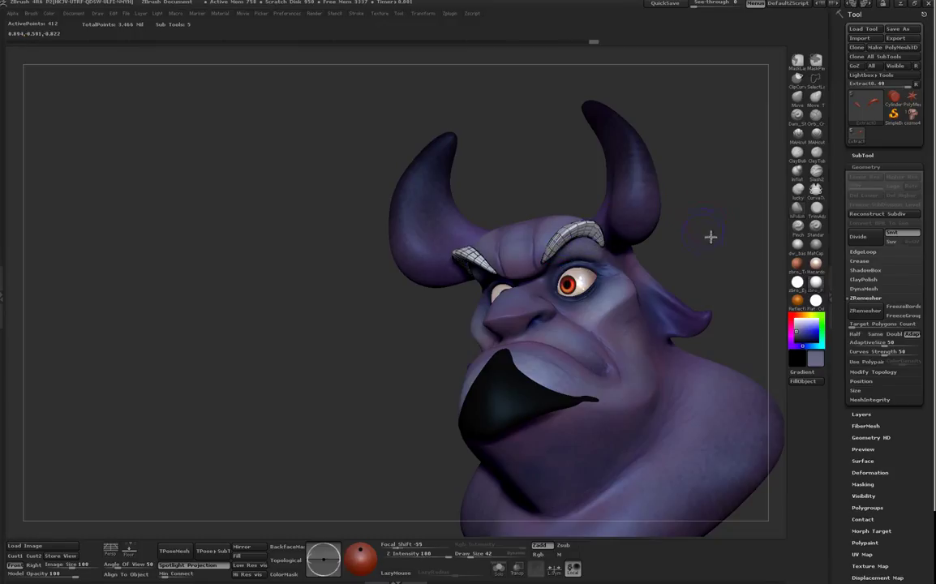
{"action": "left_click_drag", "start_coordinate": [712, 233], "coordinate": [711, 269], "text": "shift"}
{"action": "key", "text": "shift+f"}
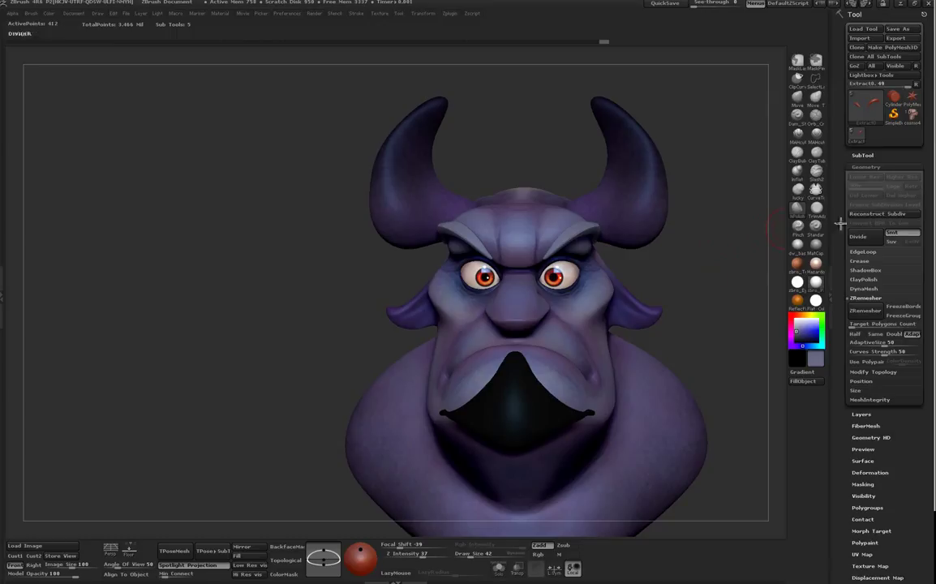
Step: Fill the eyebrows with solid black to match the goatee
{"action": "left_click_drag", "start_coordinate": [810, 337], "coordinate": [802, 351]}
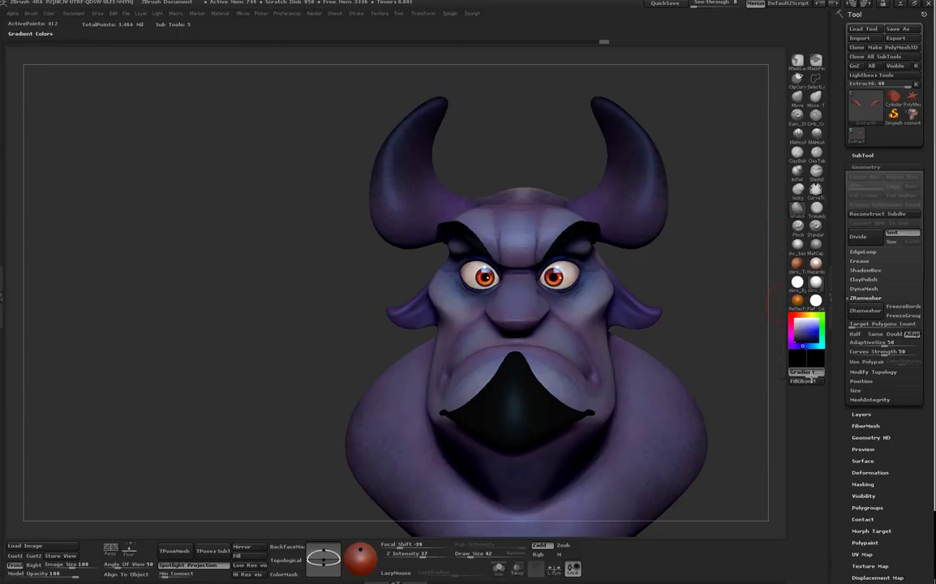
{"action": "left_click", "coordinate": [812, 383]}
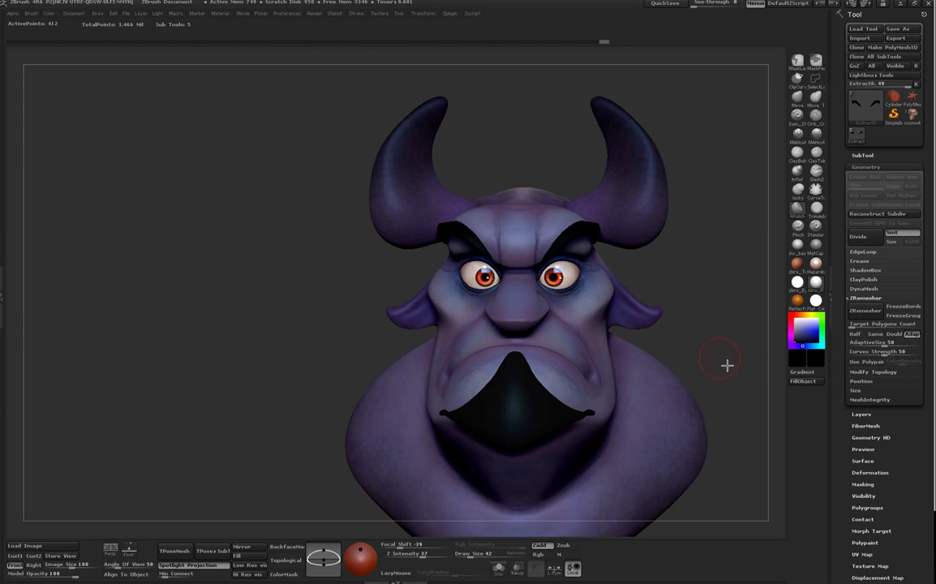
{"action": "left_click_drag", "start_coordinate": [722, 360], "coordinate": [728, 365]}
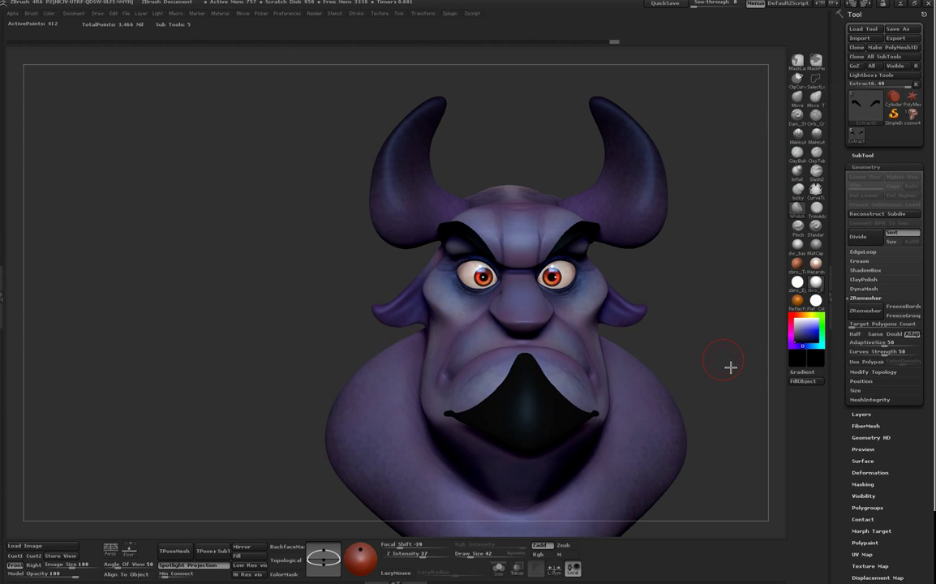
{"action": "left_click_drag", "start_coordinate": [731, 370], "coordinate": [730, 380]}
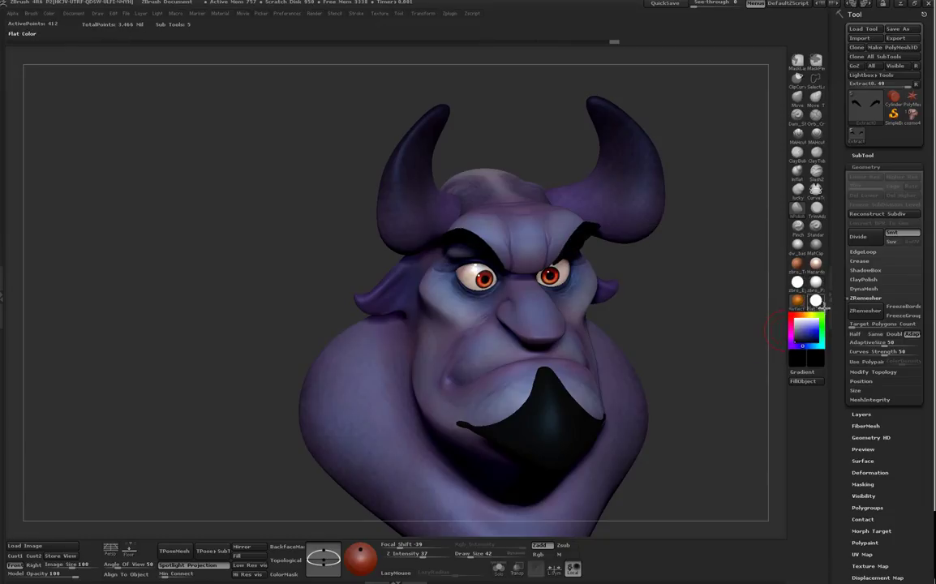
Step: Fill the eyebrows with a dark desaturated blue
{"action": "mouse_move", "coordinate": [816, 298]}
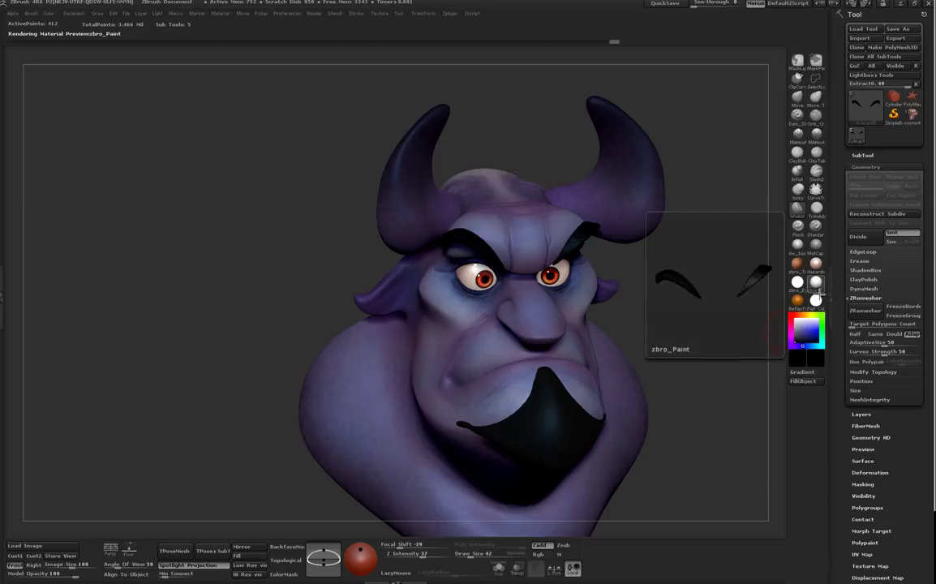
{"action": "left_click", "coordinate": [799, 337]}
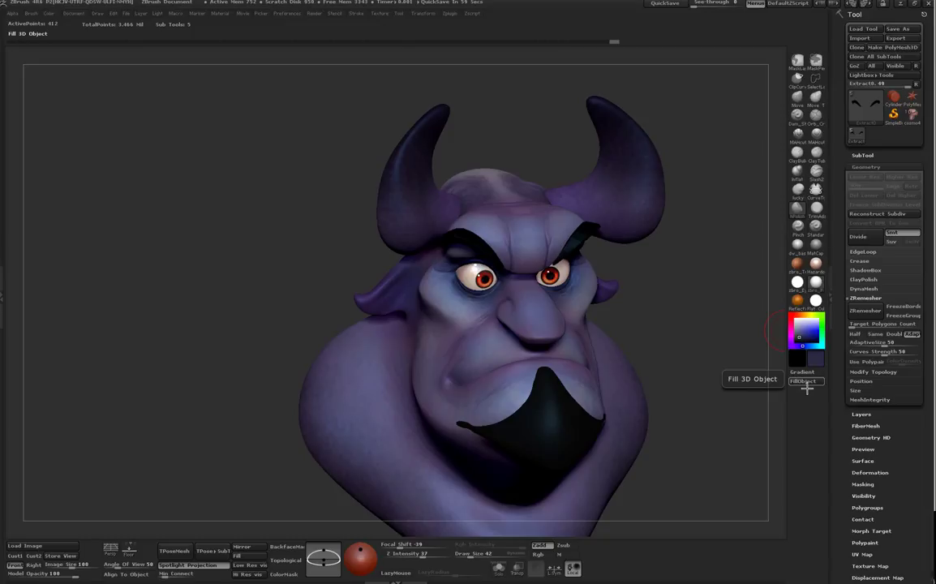
{"action": "left_click", "coordinate": [805, 381]}
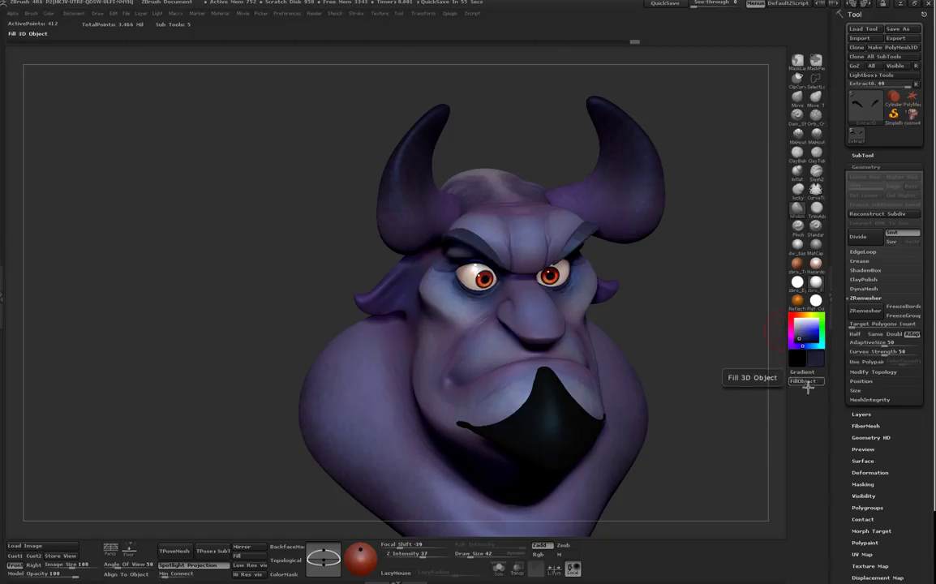
{"action": "left_click_drag", "start_coordinate": [780, 382], "coordinate": [745, 375]}
{"action": "key", "text": "b"}
{"action": "key", "text": "h"}
{"action": "key", "text": "p"}
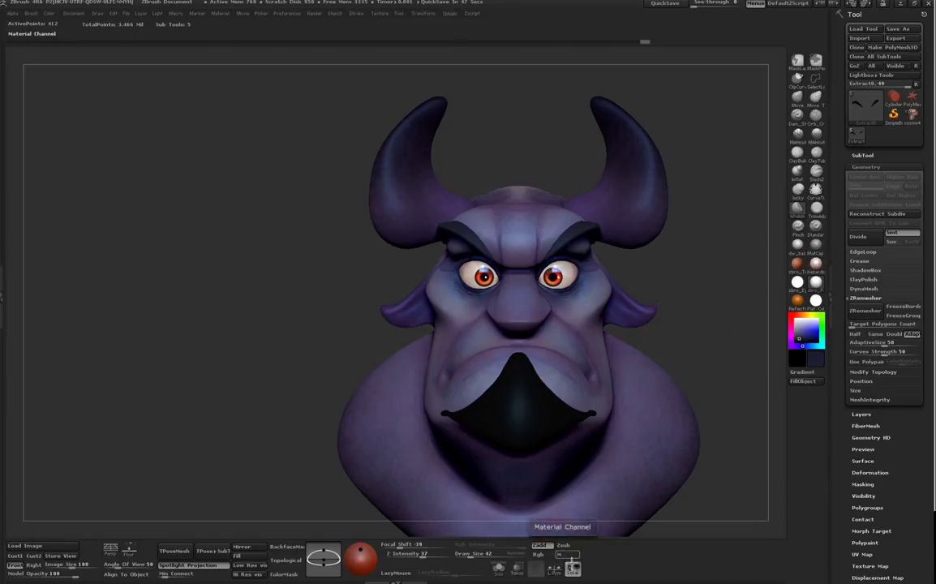
Step: Select the goatee and fill it with the same dark blue as the eyebrows
{"action": "left_click", "coordinate": [558, 555]}
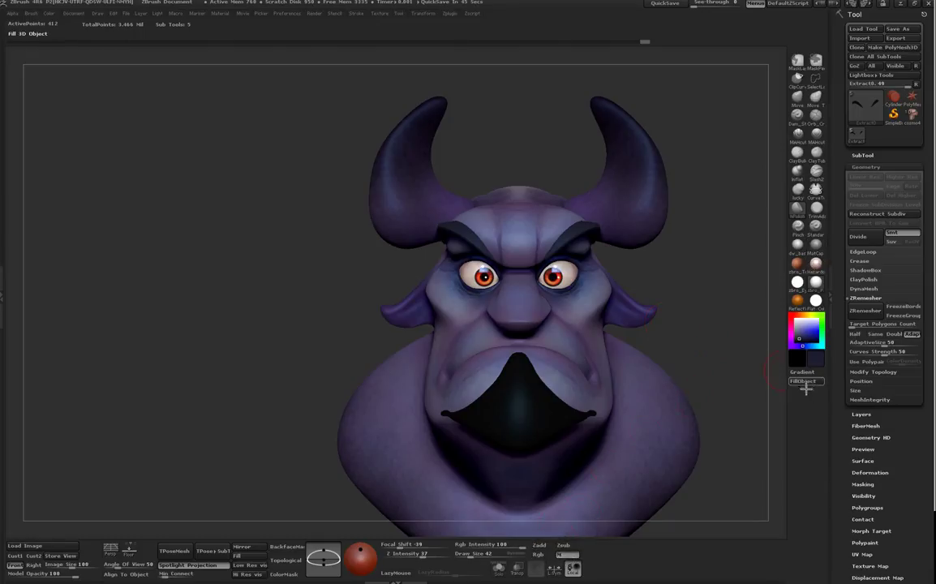
{"action": "left_click", "coordinate": [551, 424], "text": "alt"}
{"action": "key", "text": "ctrl+d"}
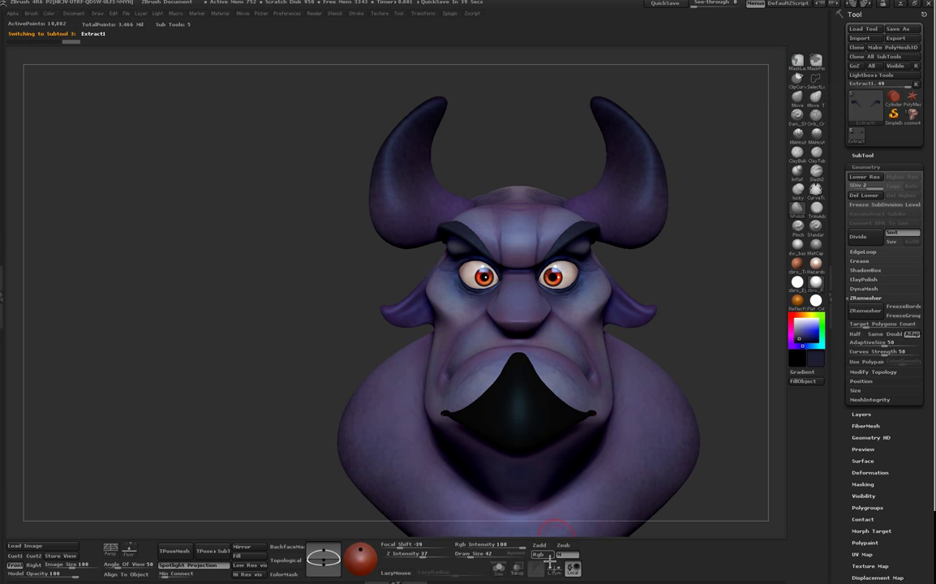
{"action": "left_click", "coordinate": [802, 380]}
{"action": "mouse_move", "coordinate": [717, 372]}
{"action": "left_mouse_down"}
{"action": "mouse_move", "coordinate": [710, 376]}
{"action": "mouse_move", "coordinate": [752, 382]}
{"action": "mouse_move", "coordinate": [723, 384]}
{"action": "mouse_move", "coordinate": [713, 356]}
{"action": "mouse_move", "coordinate": [686, 358]}
{"action": "left_mouse_up"}
{"action": "left_click_drag", "start_coordinate": [459, 451], "coordinate": [449, 493]}
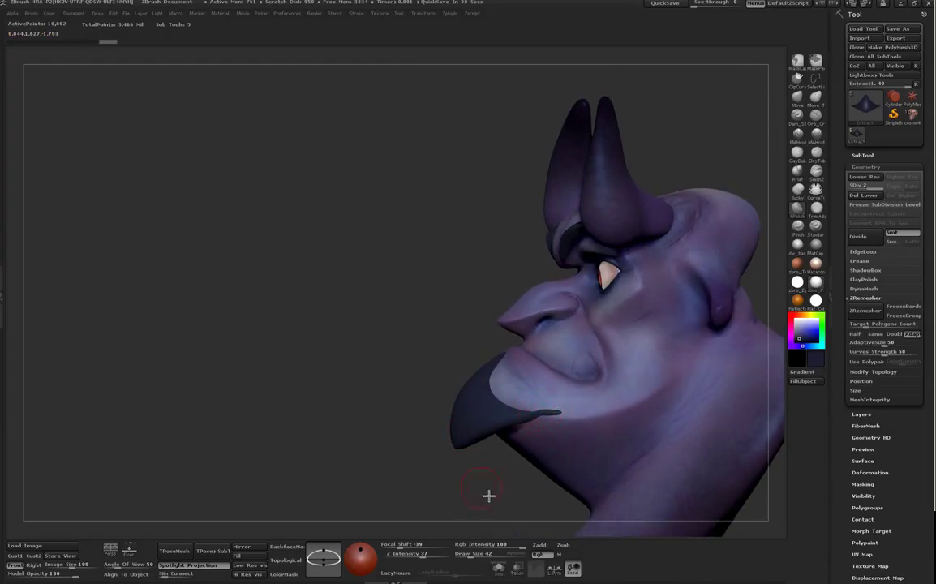
Step: Reshape the side tips and lower edge of the goatee with the Move brush at draw size 90
{"action": "left_click_drag", "start_coordinate": [488, 495], "coordinate": [491, 486]}
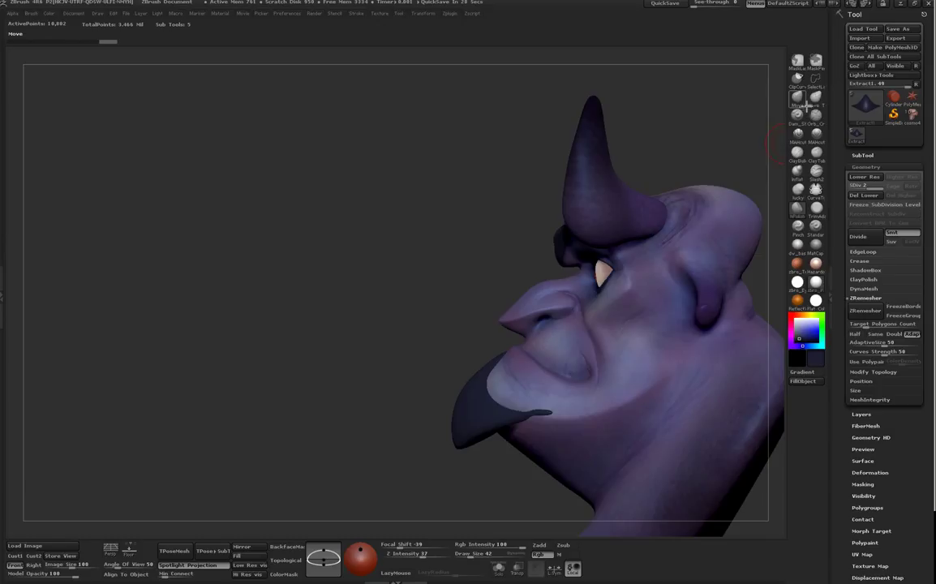
{"action": "left_click_drag", "start_coordinate": [494, 465], "coordinate": [501, 465]}
{"action": "key", "text": "space"}
{"action": "left_click_drag", "start_coordinate": [526, 412], "coordinate": [532, 412]}
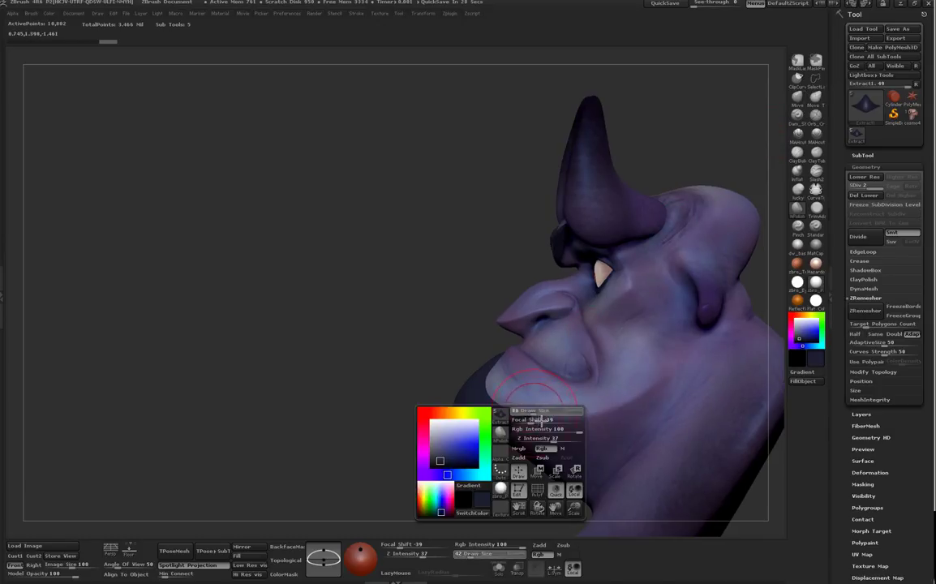
{"action": "left_click", "coordinate": [800, 101]}
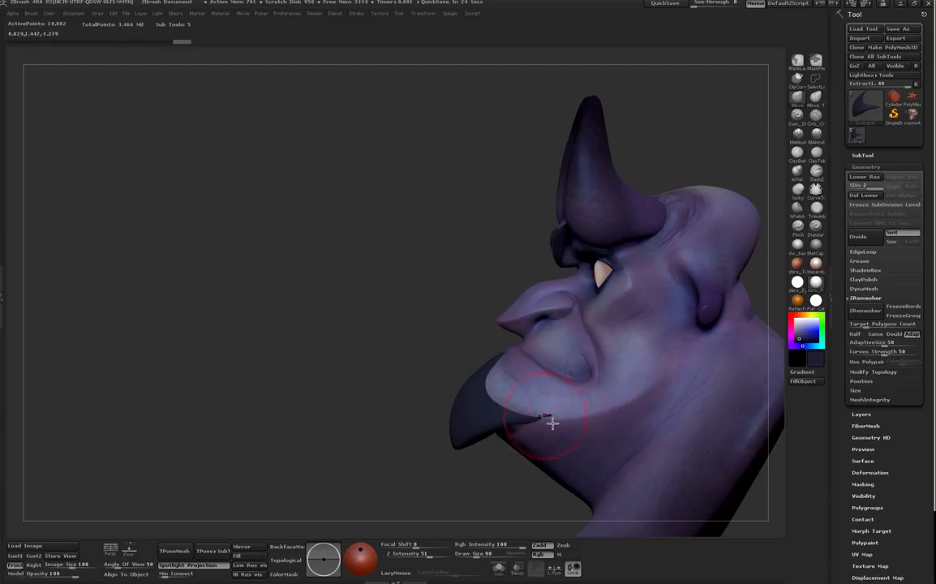
{"action": "left_click_drag", "start_coordinate": [486, 475], "coordinate": [504, 473]}
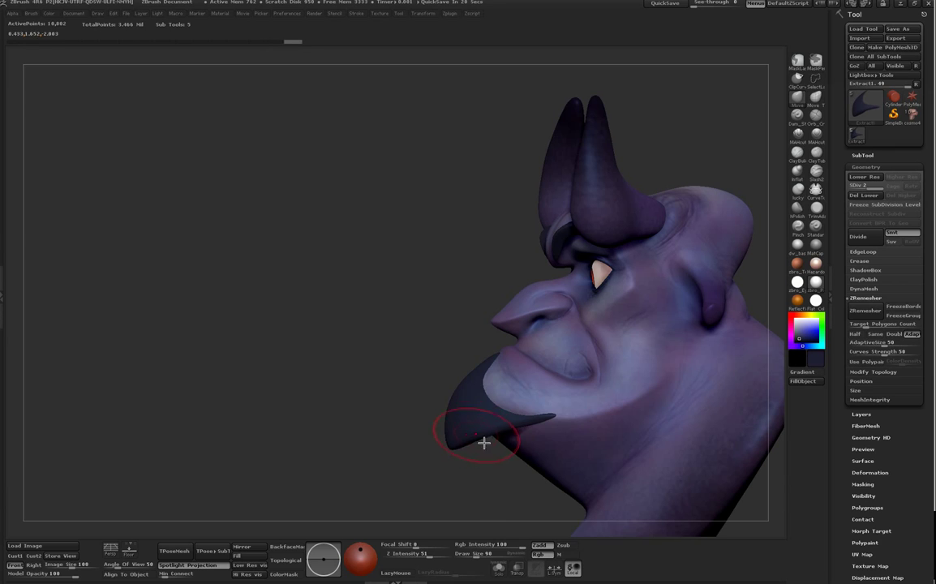
{"action": "mouse_move", "coordinate": [536, 430]}
{"action": "left_mouse_down"}
{"action": "mouse_move", "coordinate": [511, 500]}
{"action": "mouse_move", "coordinate": [487, 481]}
{"action": "mouse_move", "coordinate": [509, 460]}
{"action": "left_mouse_up"}
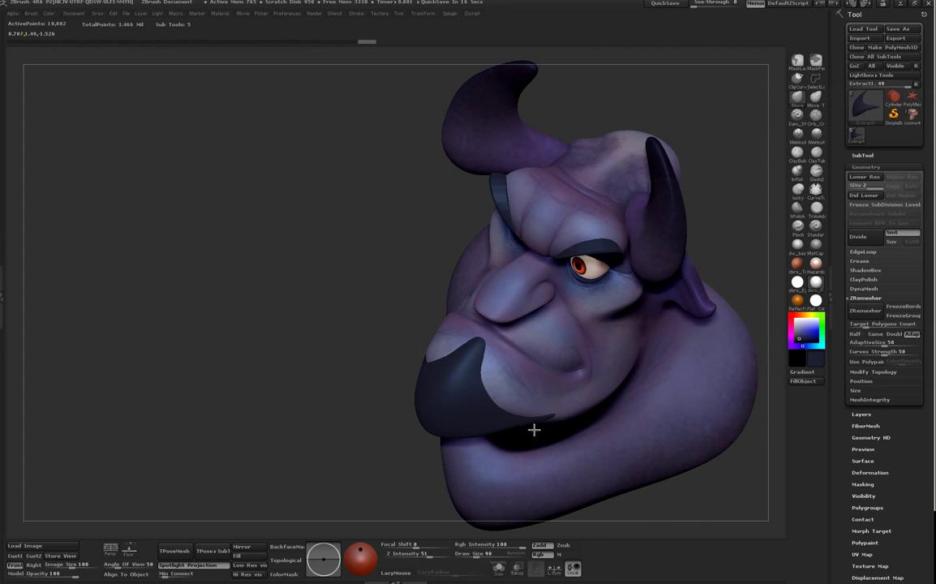
{"action": "mouse_move", "coordinate": [407, 490]}
{"action": "left_mouse_down"}
{"action": "mouse_move", "coordinate": [395, 474]}
{"action": "mouse_move", "coordinate": [642, 396]}
{"action": "mouse_move", "coordinate": [457, 401]}
{"action": "left_mouse_up"}
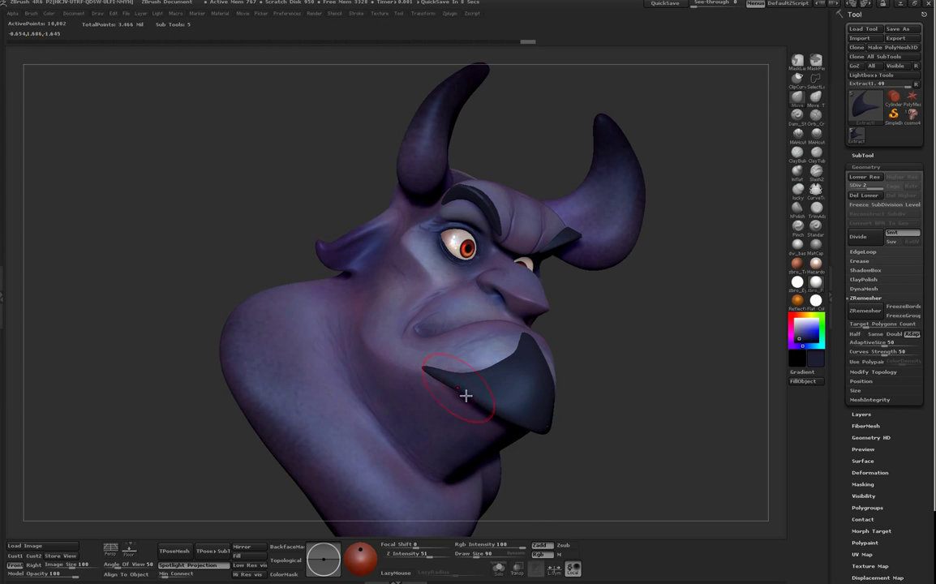
Step: Select the bust and adjust its chin contour behind the goatee with the Move brush
{"action": "left_click_drag", "start_coordinate": [636, 411], "coordinate": [691, 338]}
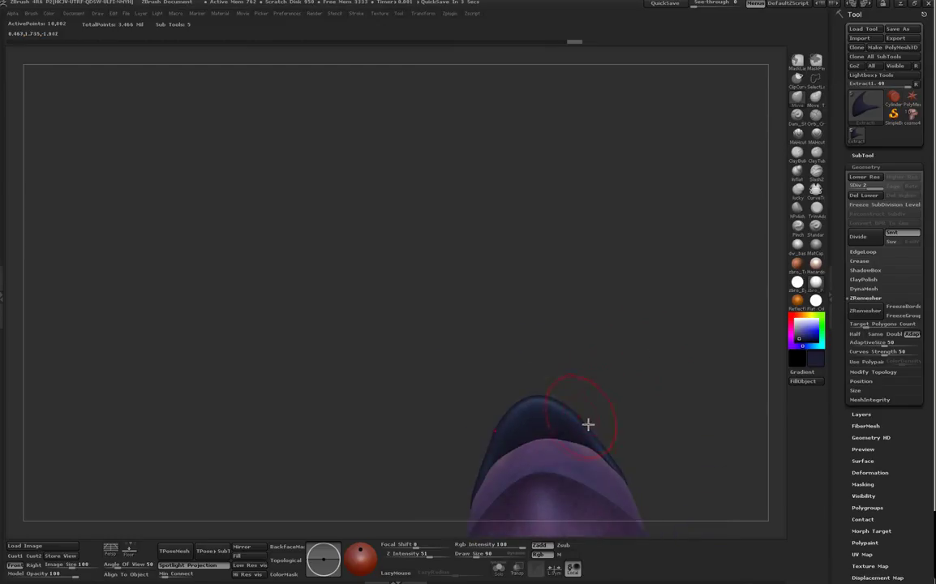
{"action": "left_click", "coordinate": [619, 483], "text": "alt"}
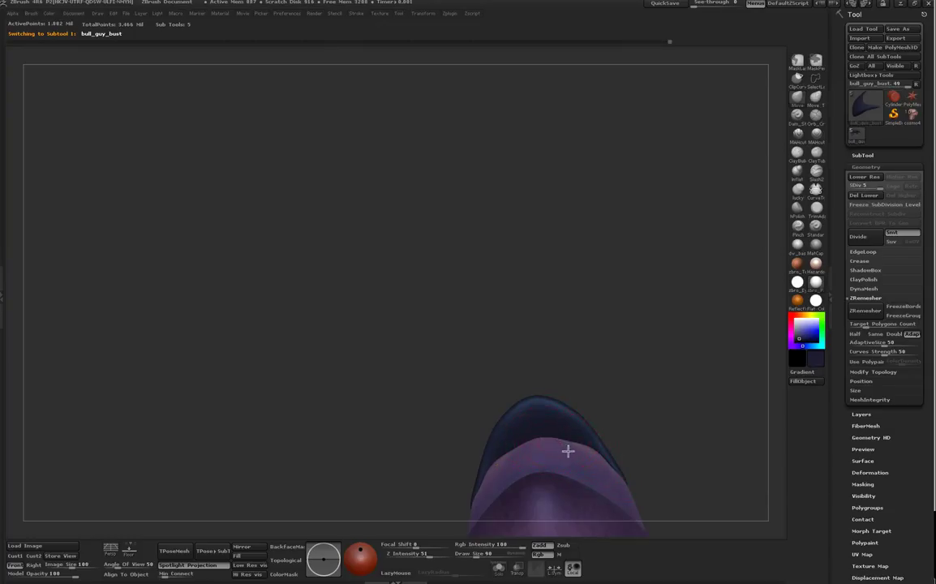
{"action": "left_click_drag", "start_coordinate": [602, 454], "coordinate": [668, 520], "text": "shift"}
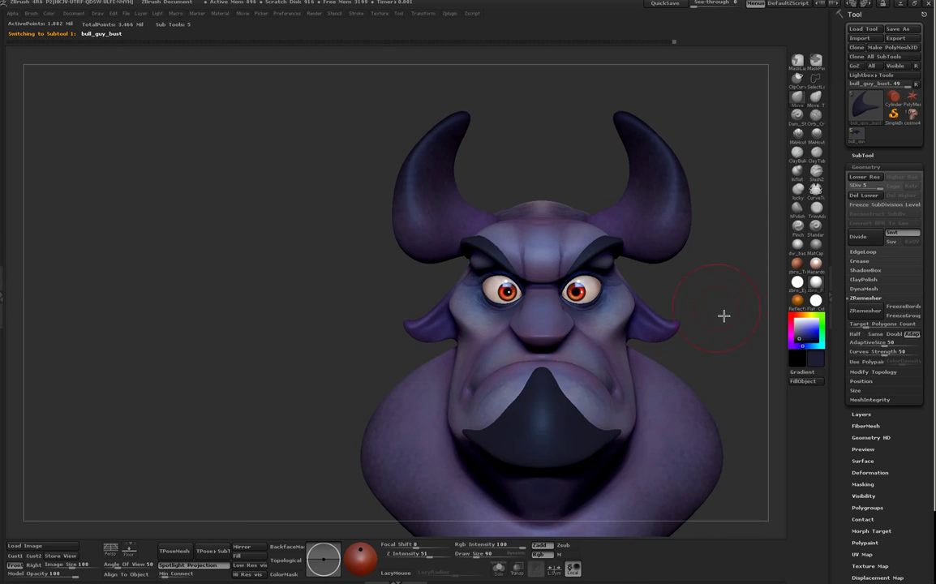
Step: Select the goatee and pull in the curved edges on both sides of its upper peak with the Move brush
{"action": "left_click", "coordinate": [585, 434], "text": "alt"}
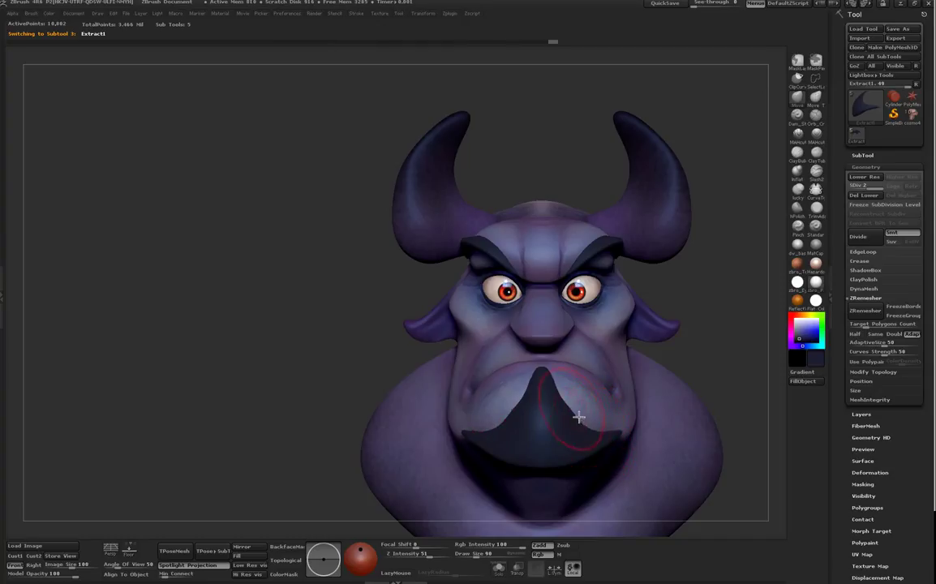
{"action": "mouse_move", "coordinate": [713, 297]}
{"action": "left_mouse_down"}
{"action": "mouse_move", "coordinate": [737, 307]}
{"action": "mouse_move", "coordinate": [579, 441]}
{"action": "left_mouse_up"}
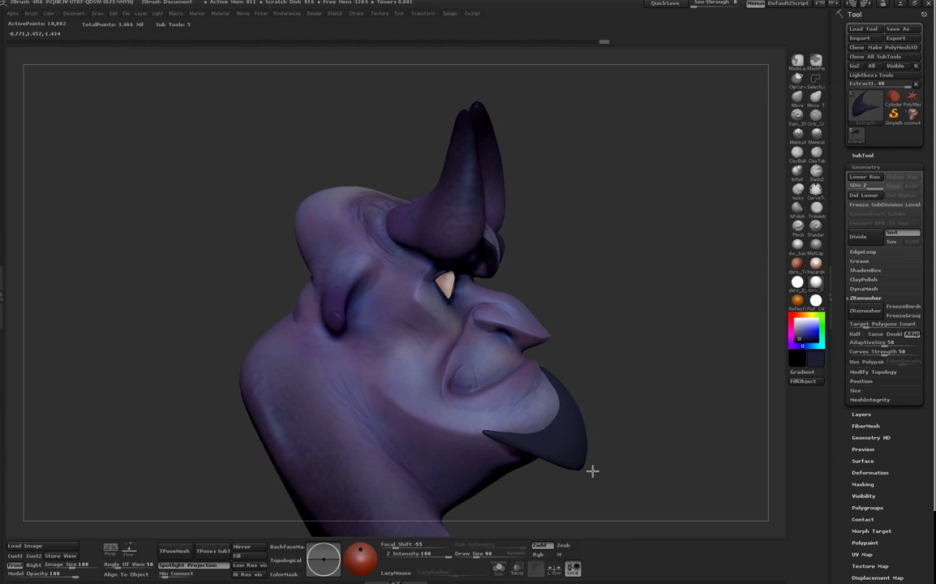
{"action": "mouse_move", "coordinate": [658, 430]}
{"action": "left_mouse_down"}
{"action": "mouse_move", "coordinate": [618, 426]}
{"action": "mouse_move", "coordinate": [710, 339]}
{"action": "mouse_move", "coordinate": [715, 308]}
{"action": "left_mouse_up"}
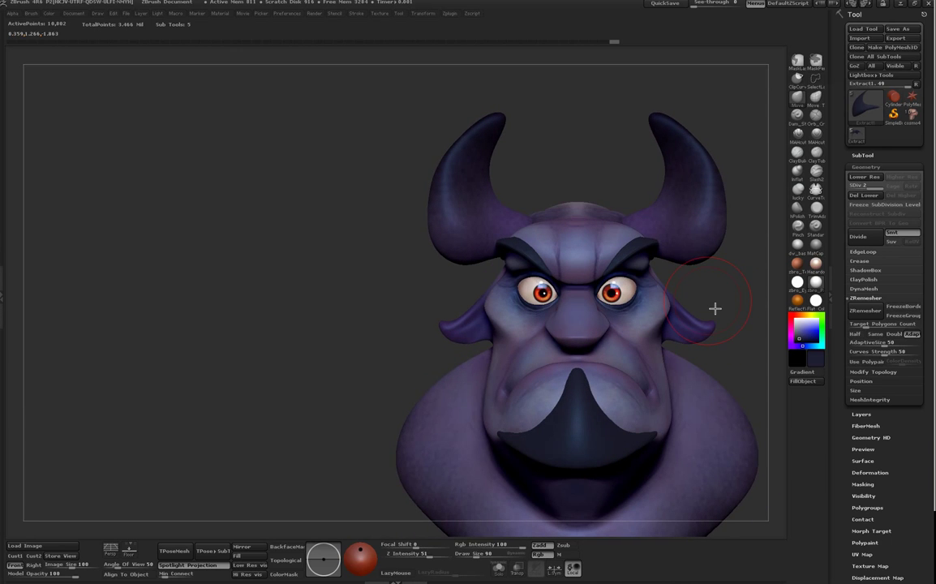
{"action": "key", "text": "f"}
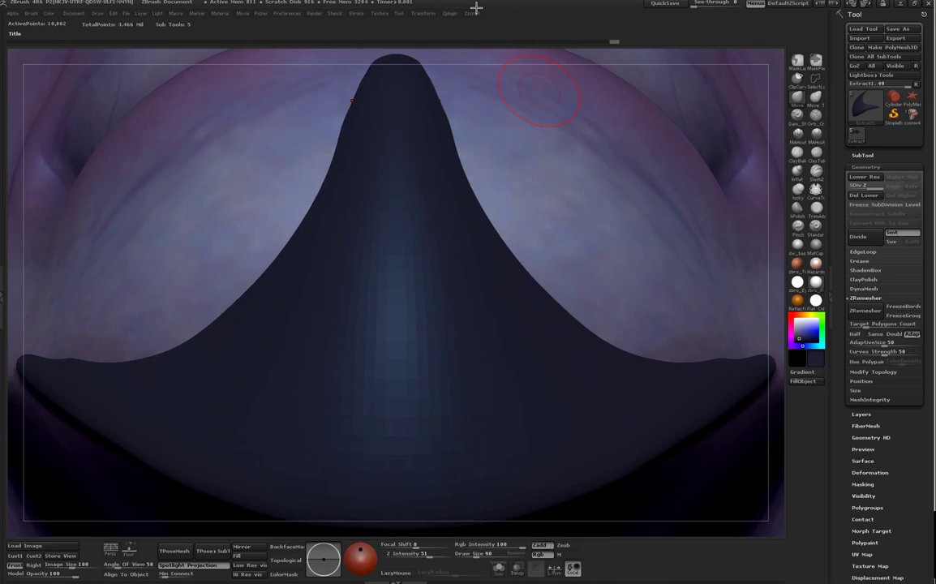
{"action": "key", "text": "f"}
{"action": "mouse_move", "coordinate": [676, 211]}
{"action": "left_mouse_down"}
{"action": "mouse_move", "coordinate": [547, 235]}
{"action": "mouse_move", "coordinate": [490, 268]}
{"action": "mouse_move", "coordinate": [507, 279]}
{"action": "left_mouse_up"}
{"action": "left_click_drag", "start_coordinate": [535, 262], "coordinate": [401, 254]}
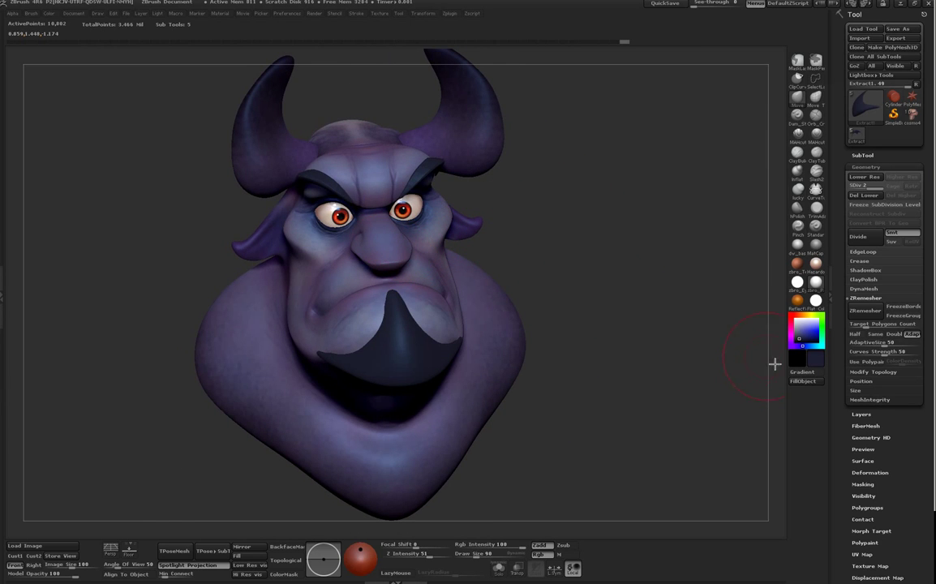
Step: Set up the Standard brush to paint colour only, in red, with Alpha 07
{"action": "left_click", "coordinate": [791, 319]}
{"action": "left_click_drag", "start_coordinate": [814, 336], "coordinate": [817, 342]}
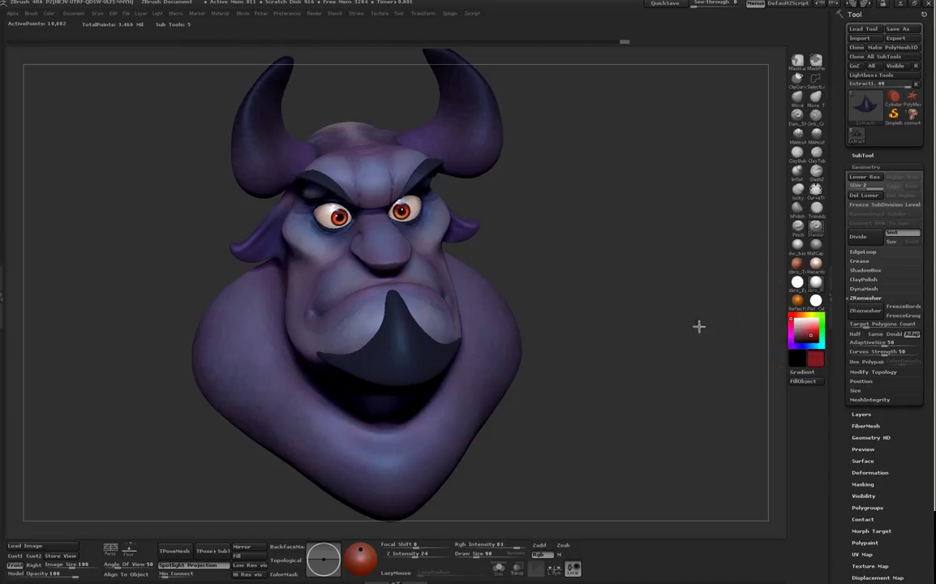
{"action": "key", "text": "space"}
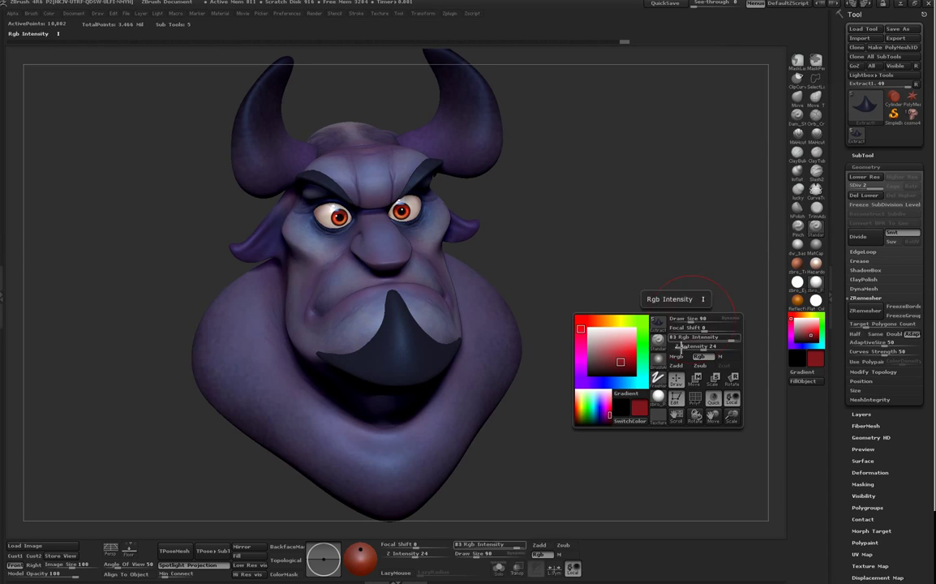
{"action": "left_click", "coordinate": [658, 358]}
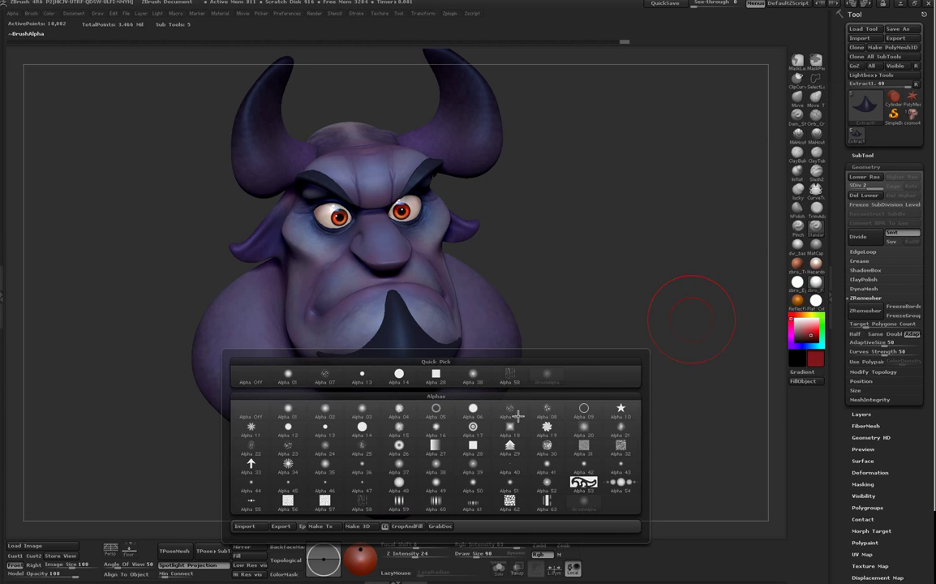
{"action": "left_click", "coordinate": [517, 417]}
Step: Paint a soft red tint on the bust's nose at RGB intensity 24 and draw size 51
{"action": "left_click_drag", "start_coordinate": [661, 367], "coordinate": [670, 316]}
{"action": "key", "text": "space"}
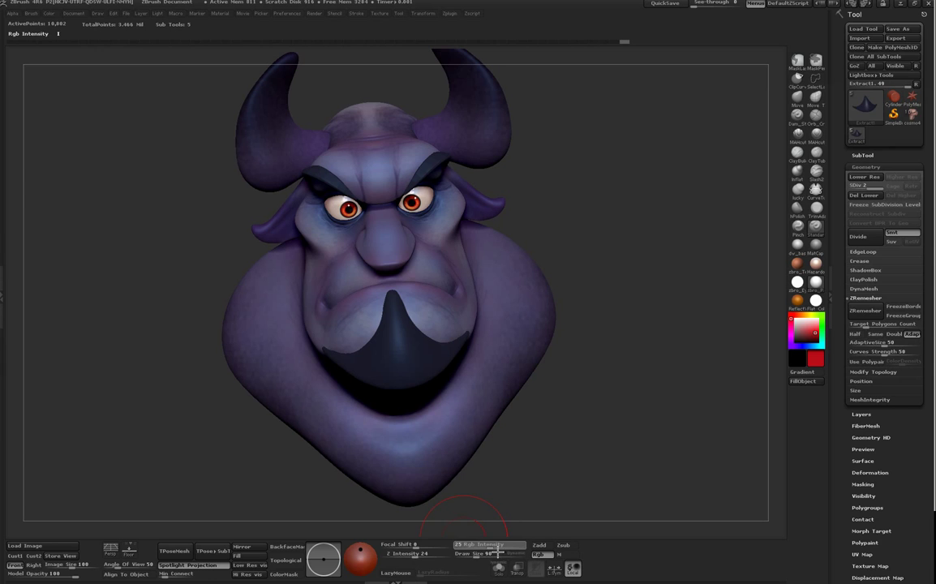
{"action": "mouse_move", "coordinate": [609, 399]}
{"action": "left_mouse_down"}
{"action": "mouse_move", "coordinate": [628, 412]}
{"action": "mouse_move", "coordinate": [649, 397]}
{"action": "mouse_move", "coordinate": [618, 375]}
{"action": "left_mouse_up"}
{"action": "key", "text": "space"}
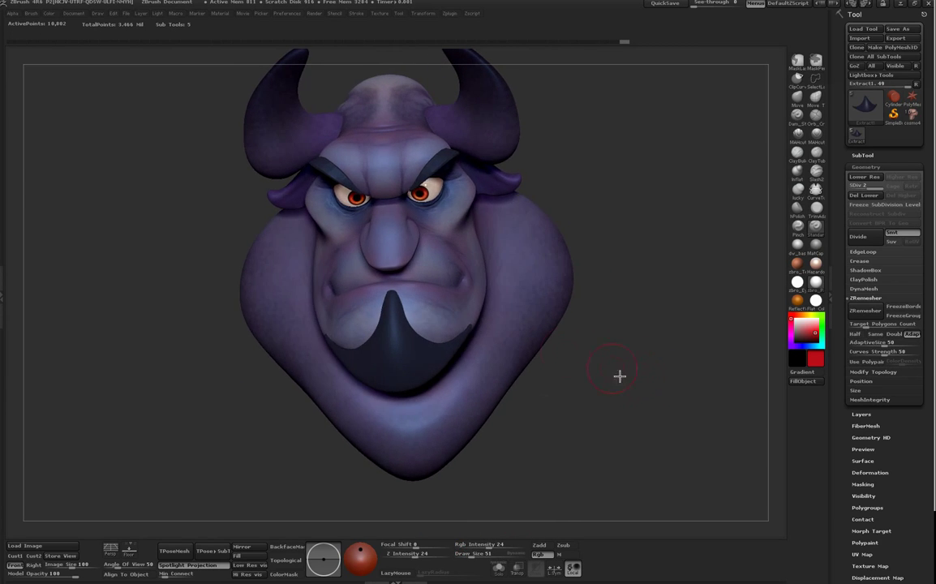
{"action": "left_click", "coordinate": [404, 255], "text": "alt"}
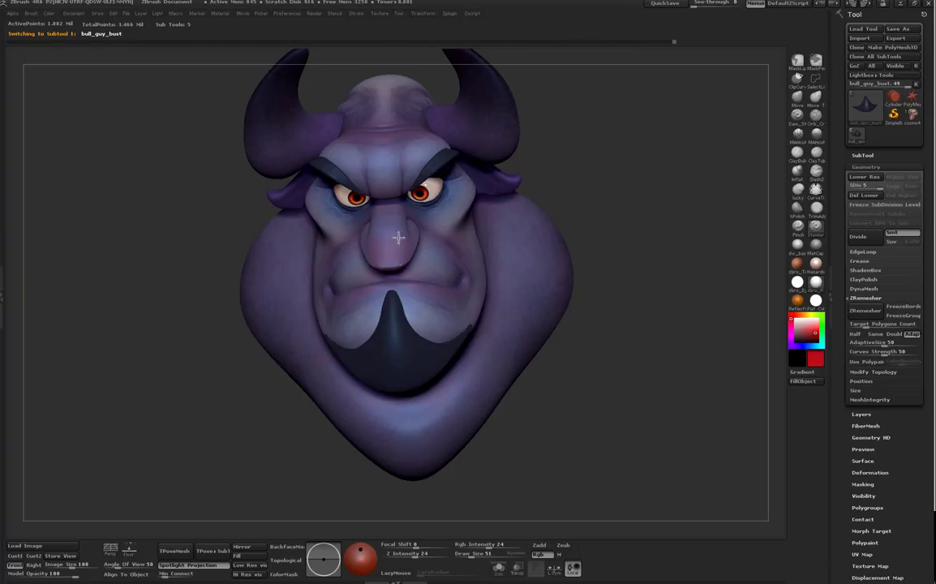
{"action": "left_click_drag", "start_coordinate": [502, 141], "coordinate": [396, 252]}
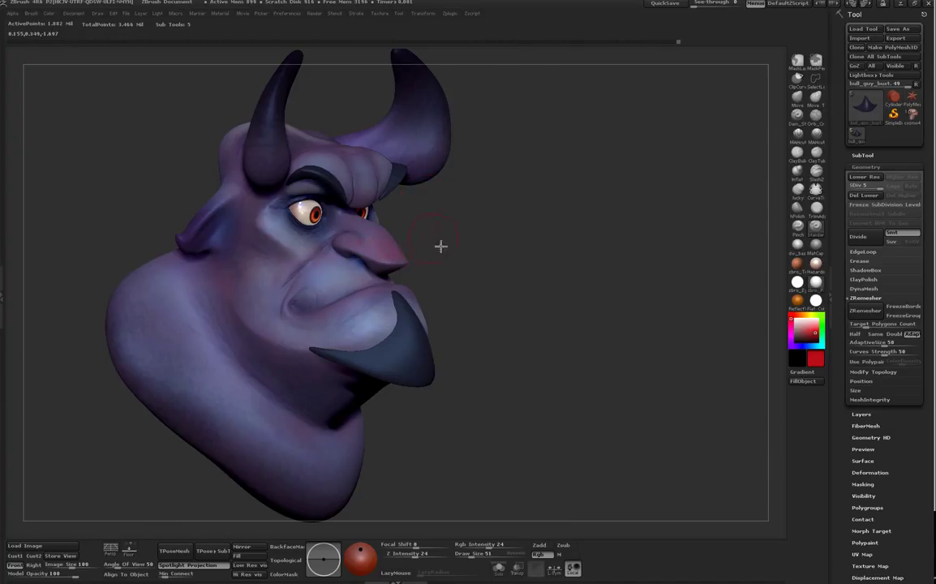
{"action": "left_click_drag", "start_coordinate": [441, 246], "coordinate": [469, 222]}
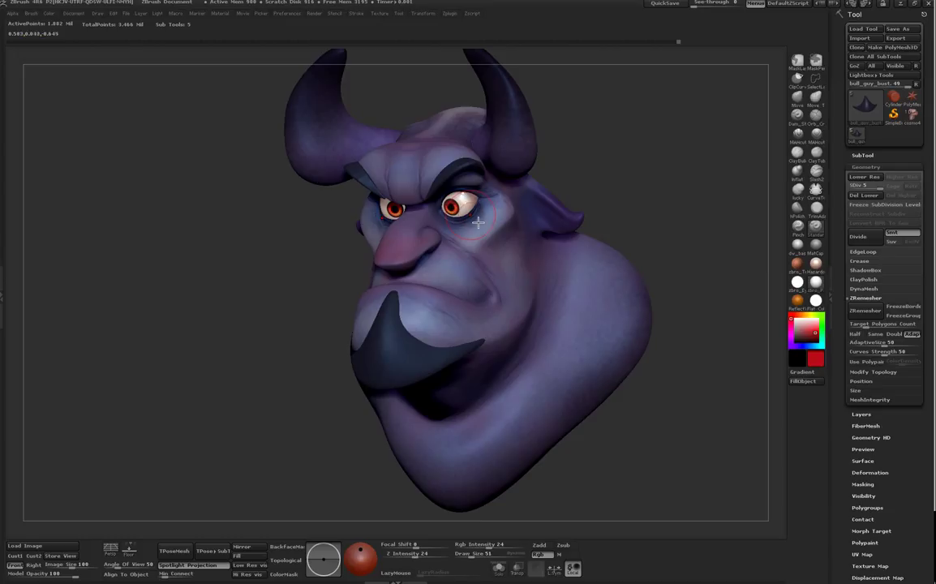
Step: Examine the painted bust from the front and at three-quarter angles
{"action": "mouse_move", "coordinate": [591, 161]}
{"action": "left_mouse_down"}
{"action": "mouse_move", "coordinate": [564, 149]}
{"action": "mouse_move", "coordinate": [531, 164]}
{"action": "left_mouse_up"}
{"action": "key", "text": "space"}
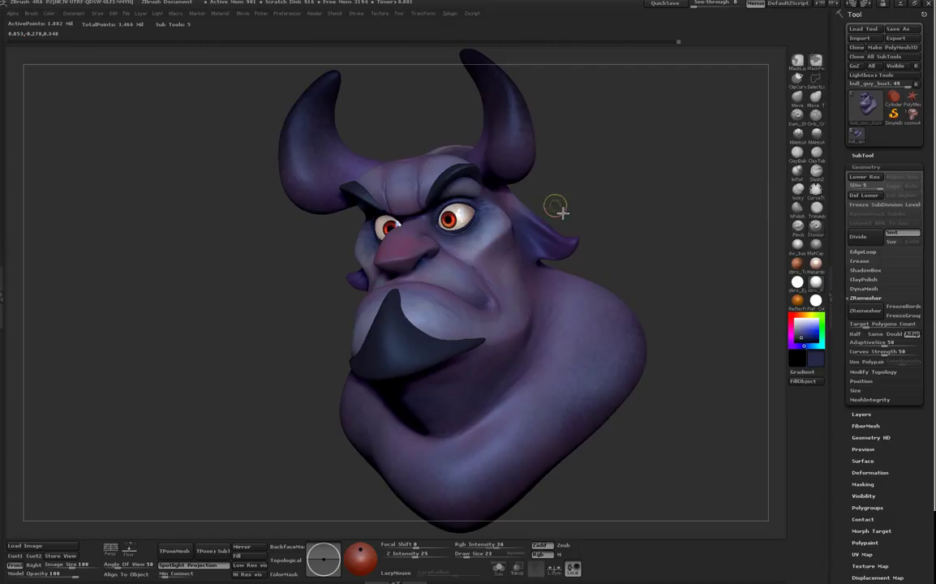
{"action": "left_click_drag", "start_coordinate": [549, 174], "coordinate": [589, 148]}
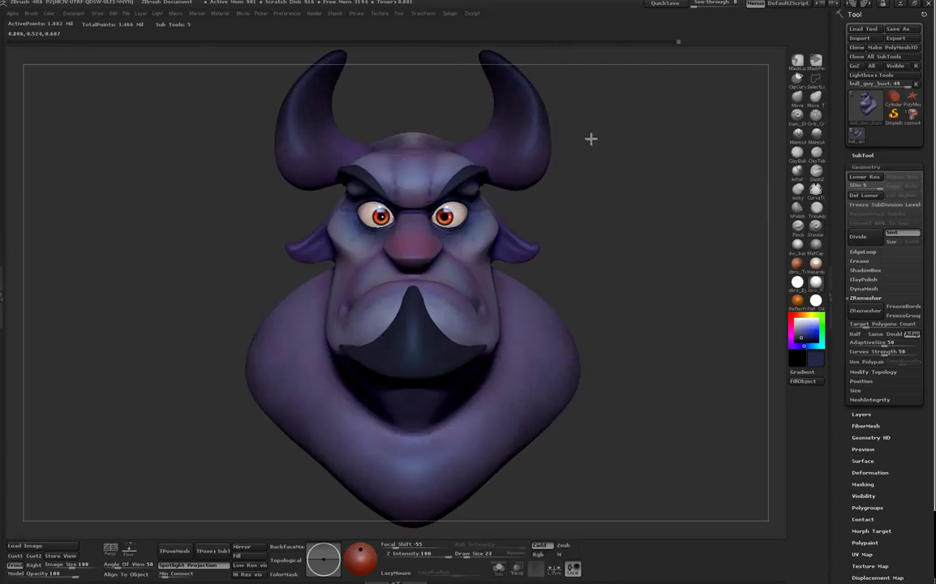
{"action": "left_click_drag", "start_coordinate": [662, 404], "coordinate": [660, 437]}
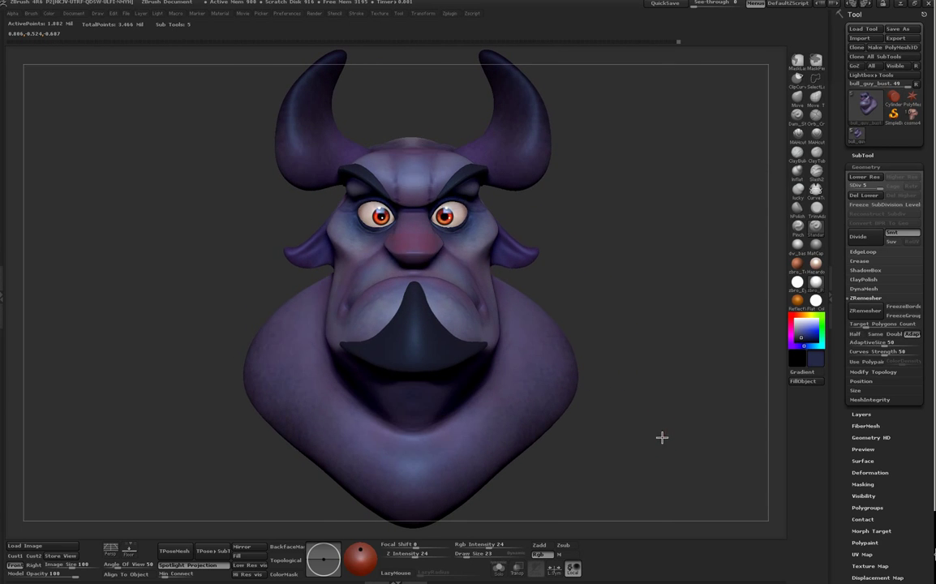
{"action": "left_click_drag", "start_coordinate": [564, 317], "coordinate": [632, 308]}
{"action": "key", "text": "space"}
{"action": "left_click_drag", "start_coordinate": [683, 394], "coordinate": [658, 410]}
Step: Select the goatee and pull in the curved edge beside its upper peak with the Move brush at draw size 81
{"action": "left_click", "coordinate": [378, 430], "text": "alt"}
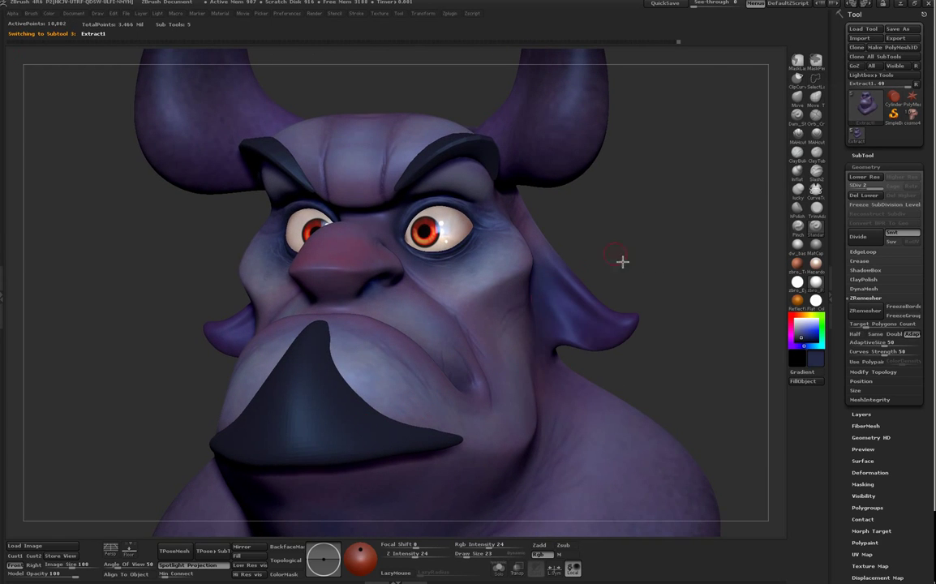
{"action": "left_click", "coordinate": [798, 97]}
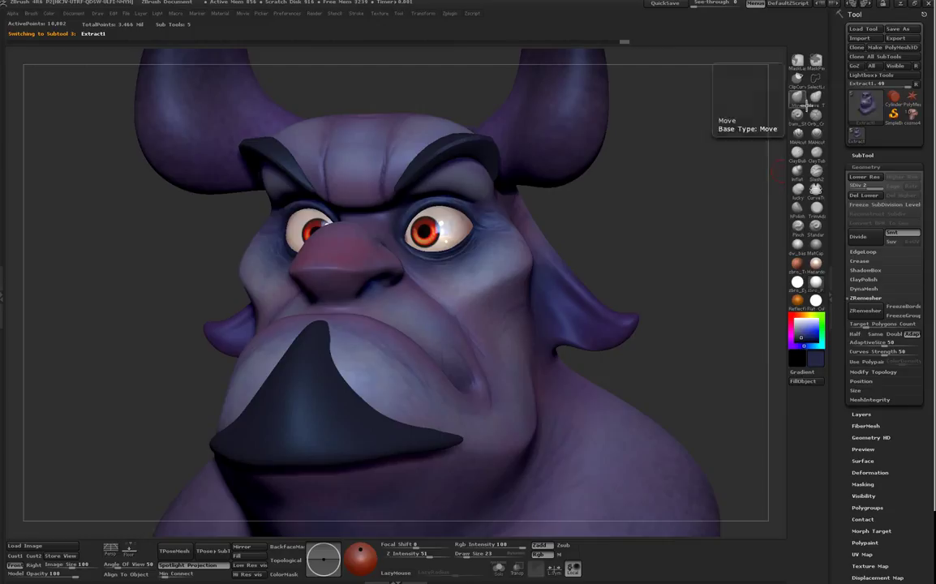
{"action": "key", "text": "space"}
{"action": "left_click", "coordinate": [338, 350]}
{"action": "left_click_drag", "start_coordinate": [337, 347], "coordinate": [334, 340]}
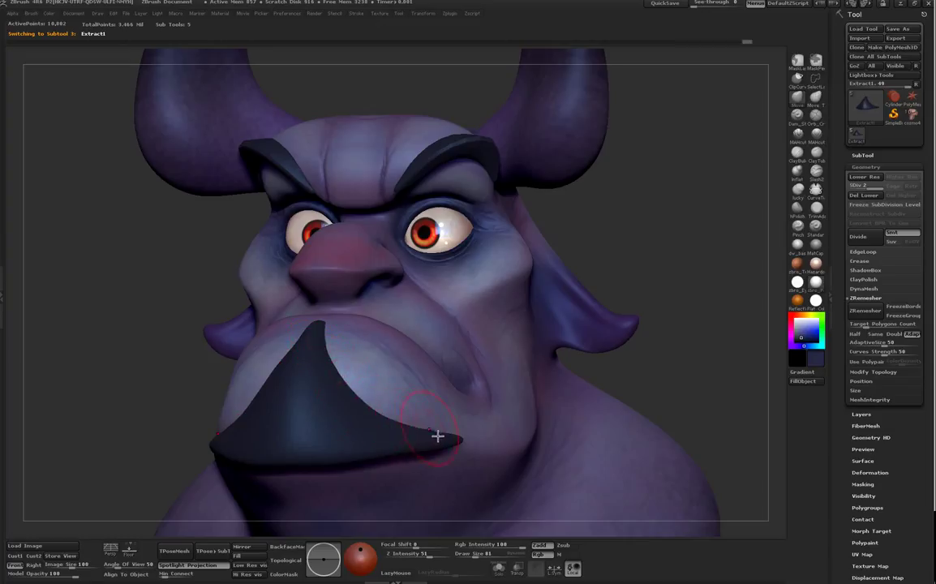
{"action": "key", "text": "ctrl"}
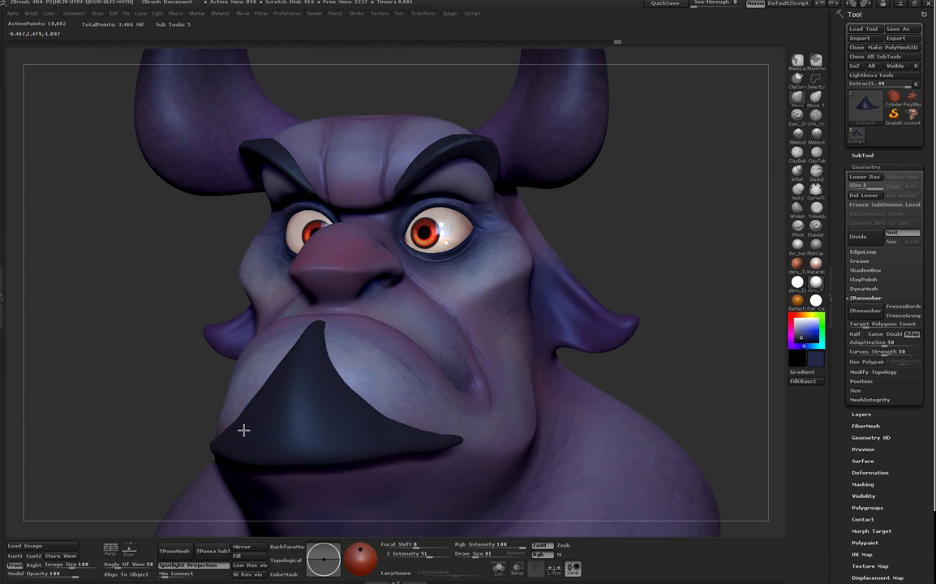
Step: Turn off the painted colour display on the subtools and pick a pale grey-blue as the main colour
{"action": "mouse_move", "coordinate": [560, 260]}
{"action": "left_mouse_down"}
{"action": "mouse_move", "coordinate": [545, 239]}
{"action": "mouse_move", "coordinate": [593, 188]}
{"action": "mouse_move", "coordinate": [540, 197]}
{"action": "mouse_move", "coordinate": [548, 200]}
{"action": "left_mouse_up"}
{"action": "key", "text": "space"}
{"action": "left_click_drag", "start_coordinate": [451, 206], "coordinate": [444, 202]}
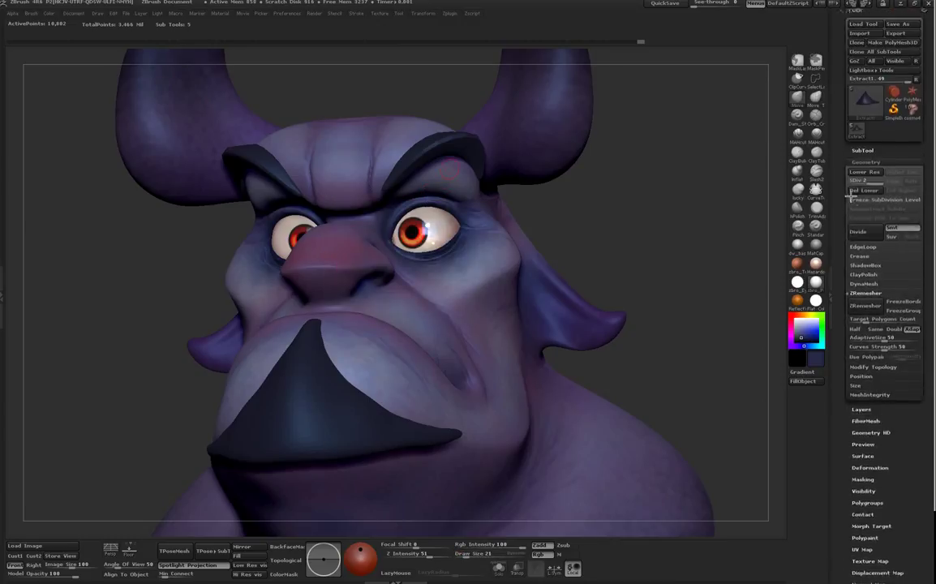
{"action": "left_click", "coordinate": [862, 155]}
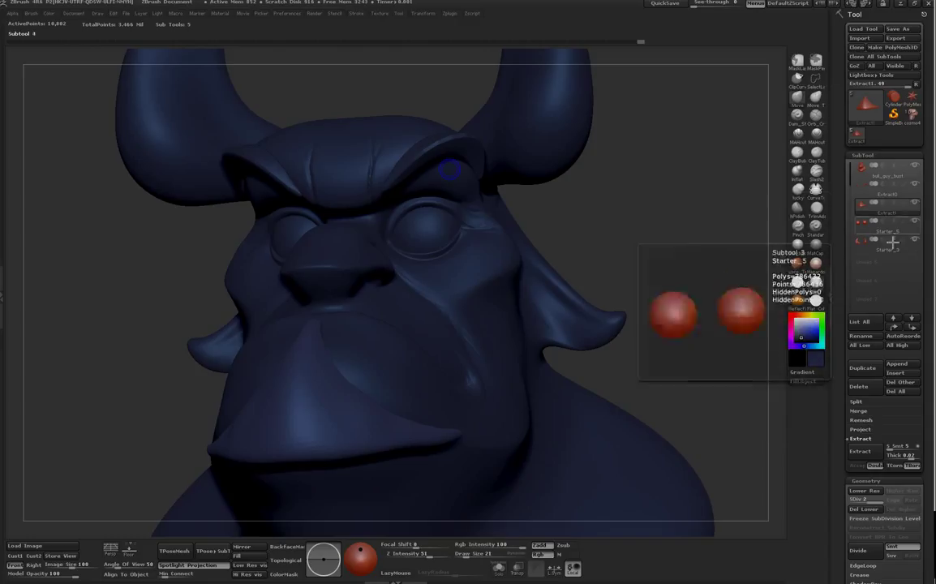
{"action": "left_click", "coordinate": [798, 325]}
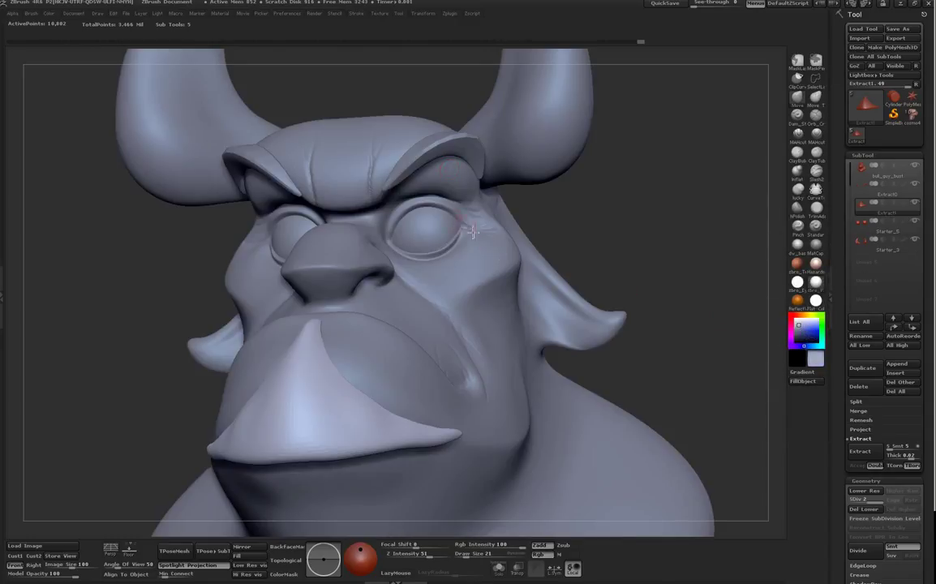
Step: Select the bust and soften the area around its upper eyelids with the Smooth brush at draw size 39
{"action": "key", "text": "space"}
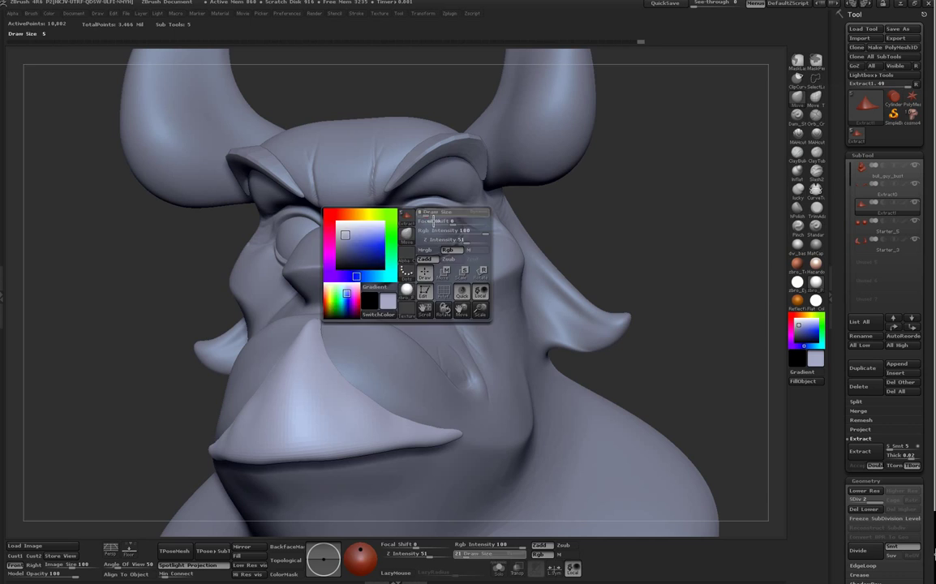
{"action": "key", "text": "space"}
{"action": "right_click_drag", "start_coordinate": [385, 185], "coordinate": [378, 193]}
{"action": "key", "text": "b"}
{"action": "key", "text": "s"}
{"action": "key", "text": "t"}
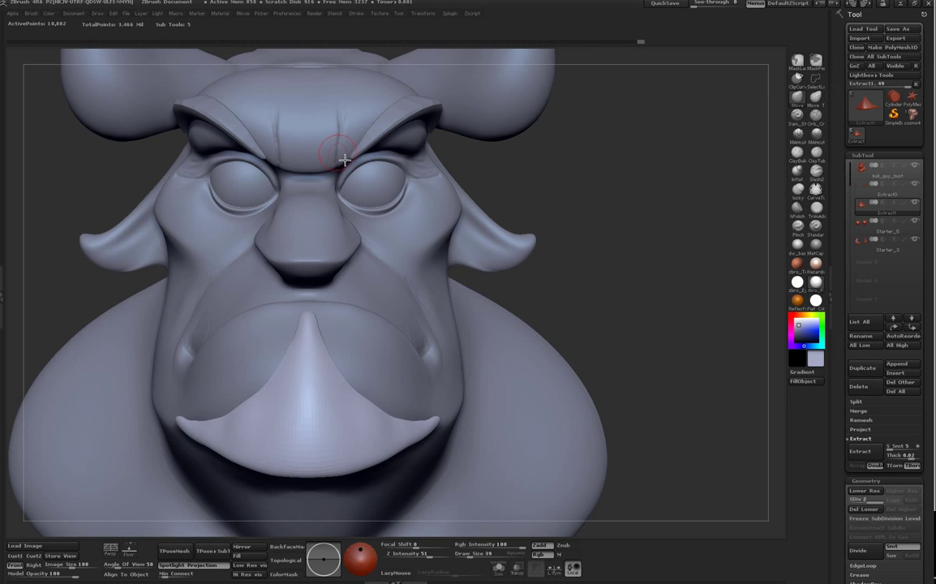
{"action": "left_click", "coordinate": [357, 182], "text": "alt"}
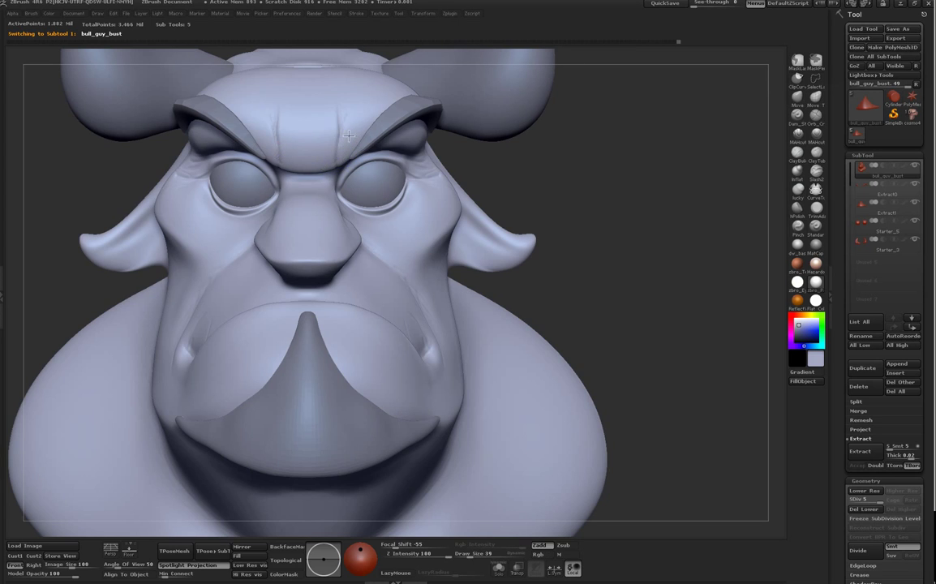
{"action": "mouse_move", "coordinate": [518, 202]}
{"action": "left_mouse_down"}
{"action": "mouse_move", "coordinate": [520, 131]}
{"action": "mouse_move", "coordinate": [467, 204]}
{"action": "left_mouse_up"}
{"action": "key", "text": "space"}
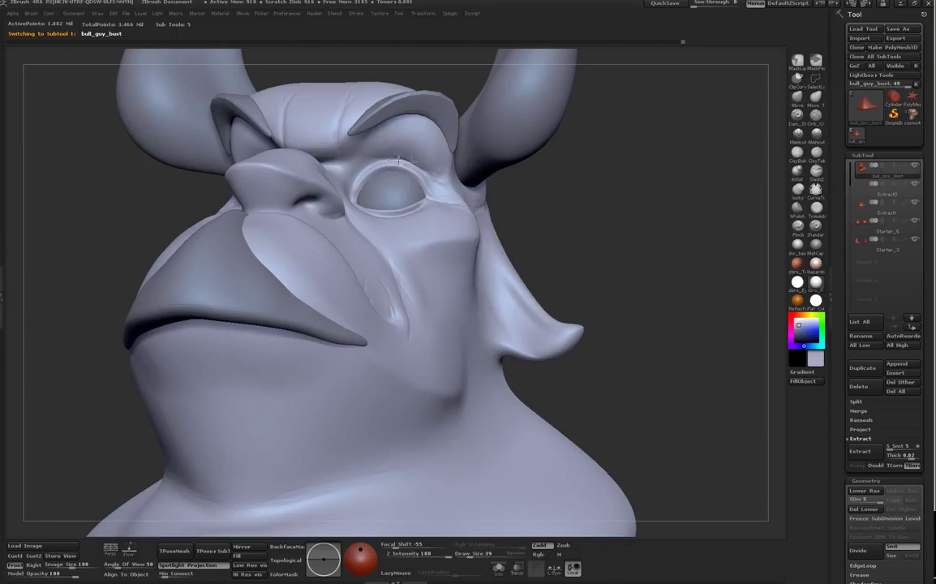
{"action": "key", "text": "space"}
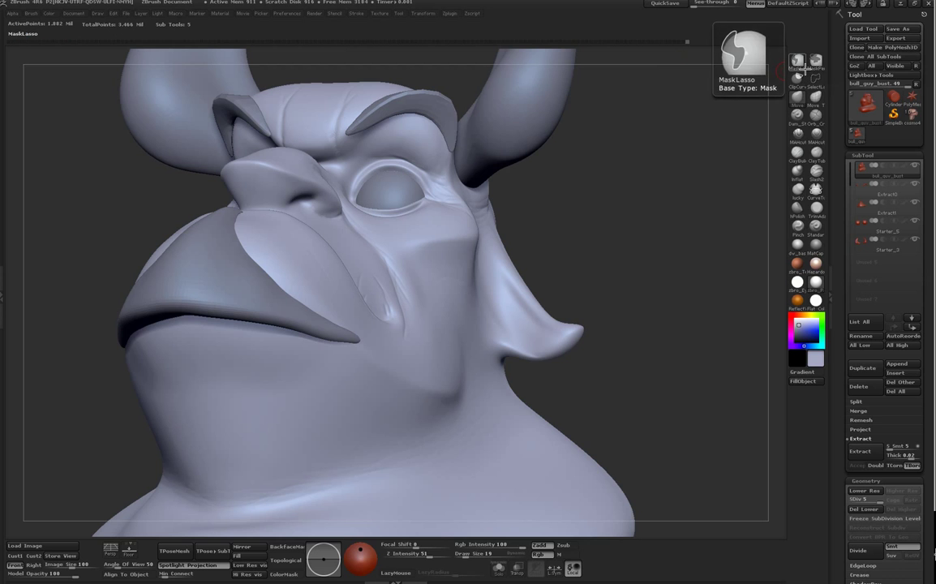
Step: Try masking the bust's upper eyelid and the top of its head with the MaskLasso brush
{"action": "left_click_drag", "start_coordinate": [711, 130], "coordinate": [581, 163]}
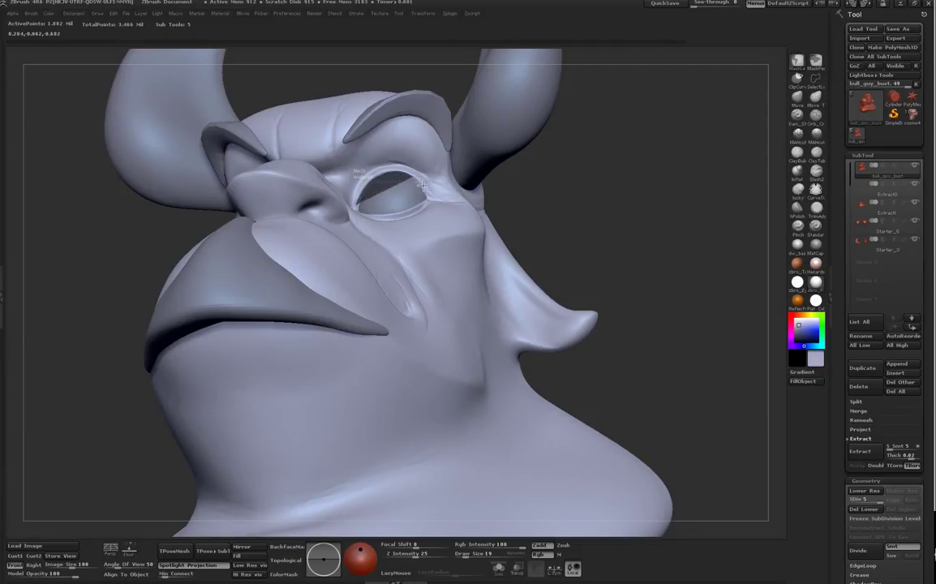
{"action": "left_click_drag", "start_coordinate": [423, 179], "coordinate": [414, 174], "text": "ctrl"}
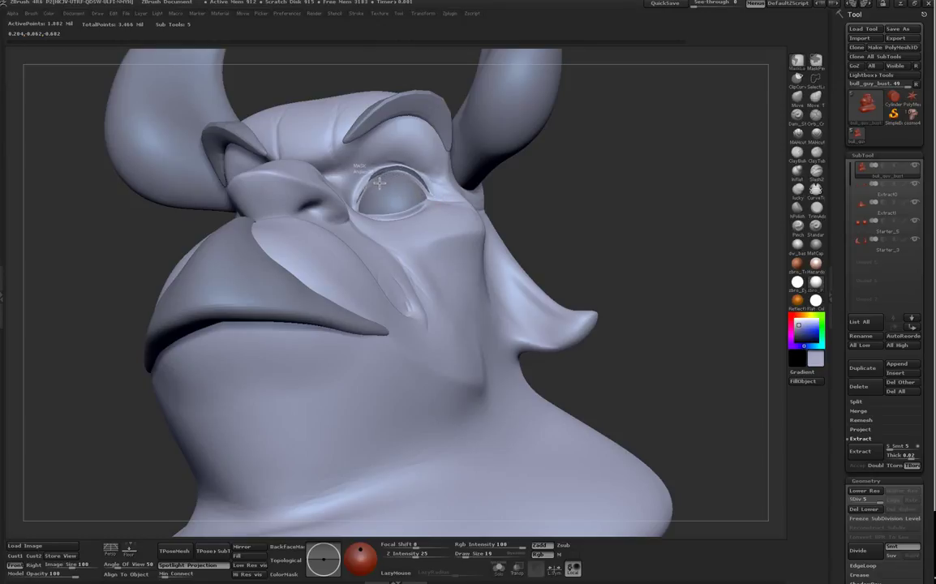
{"action": "left_click_drag", "start_coordinate": [712, 82], "coordinate": [726, 97], "text": "ctrl"}
{"action": "key", "text": "shift"}
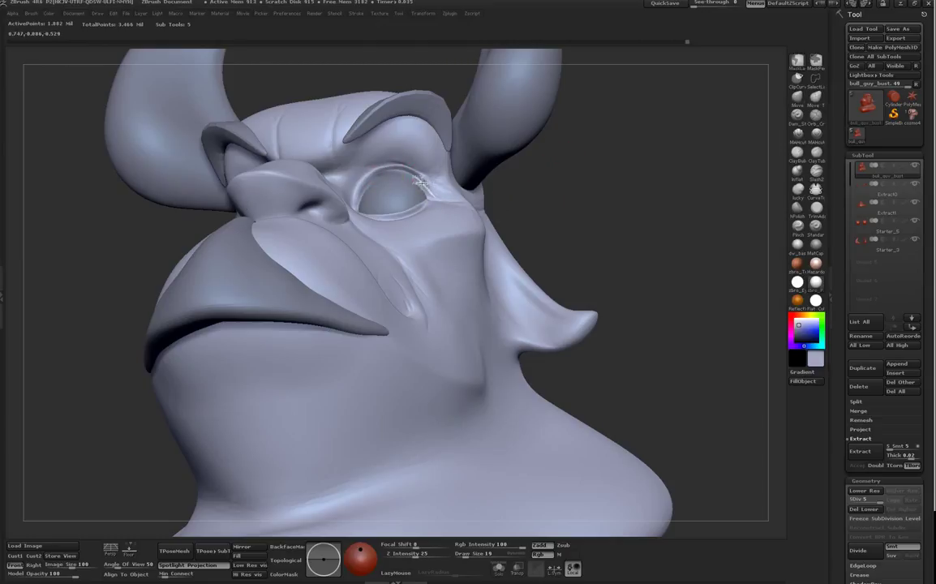
{"action": "left_click_drag", "start_coordinate": [388, 183], "coordinate": [381, 189], "text": "shift"}
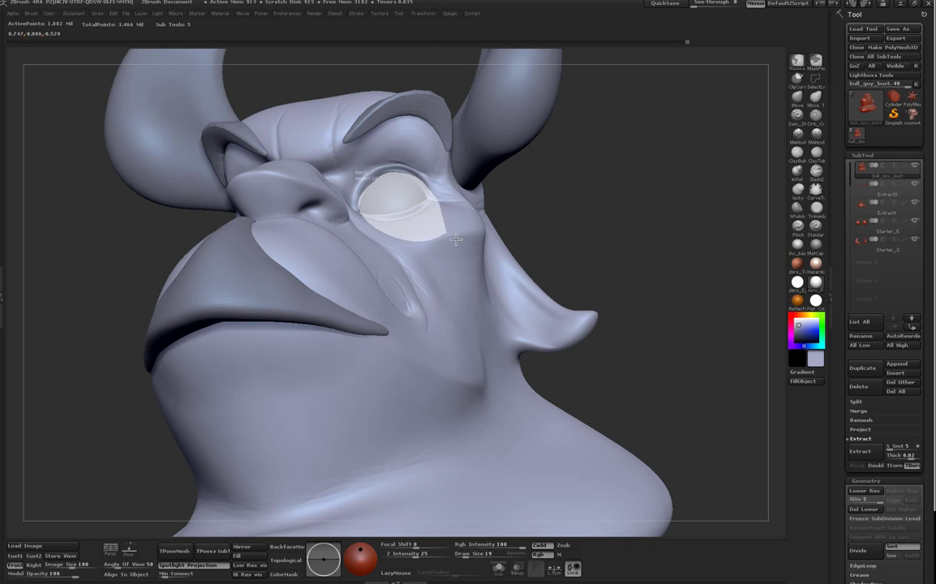
{"action": "left_click_drag", "start_coordinate": [506, 214], "coordinate": [639, 206]}
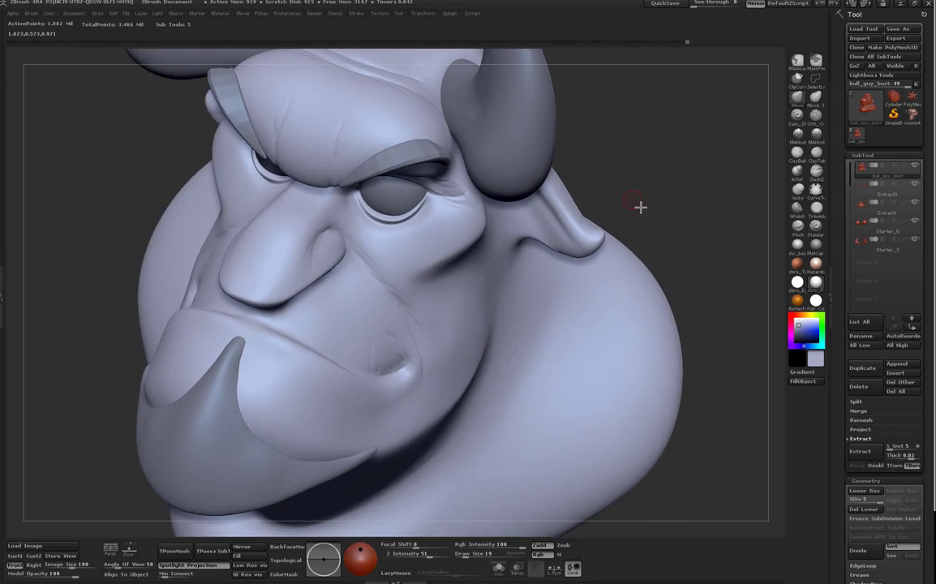
{"action": "key", "text": "space"}
{"action": "left_click_drag", "start_coordinate": [688, 300], "coordinate": [529, 113]}
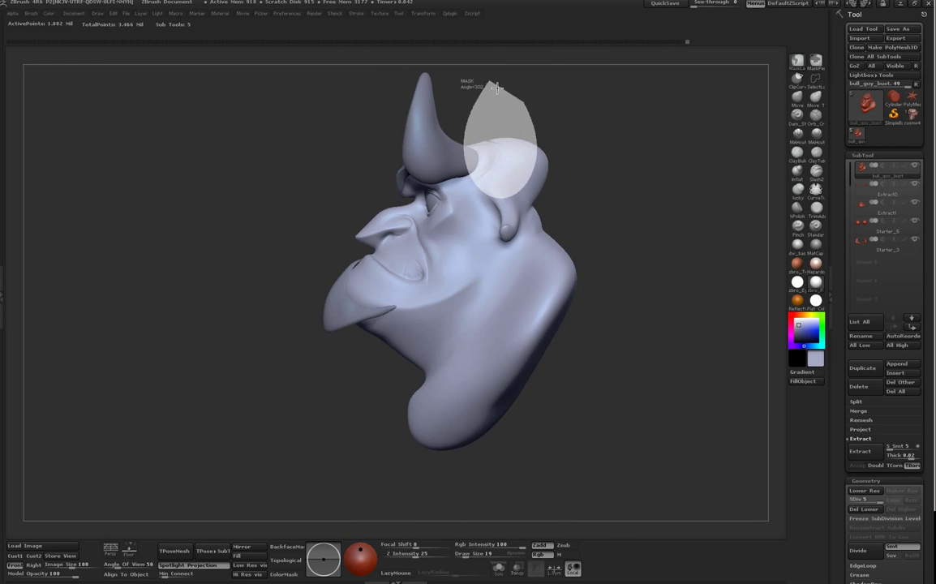
{"action": "left_click_drag", "start_coordinate": [592, 139], "coordinate": [628, 142]}
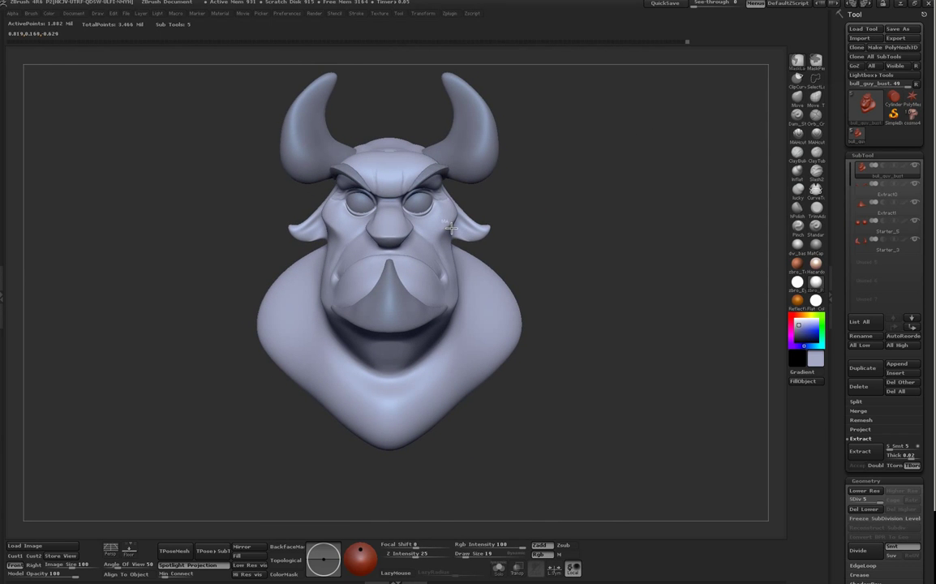
Step: Nudge the bust's contour beside the eye outward with the Move brush
{"action": "key", "text": "b"}
{"action": "key", "text": "m"}
{"action": "key", "text": "v"}
{"action": "left_click_drag", "start_coordinate": [569, 193], "coordinate": [523, 149]}
{"action": "left_click_drag", "start_coordinate": [454, 201], "coordinate": [461, 195]}
{"action": "mouse_move", "coordinate": [519, 193]}
{"action": "left_mouse_down"}
{"action": "mouse_move", "coordinate": [535, 218]}
{"action": "mouse_move", "coordinate": [501, 205]}
{"action": "mouse_move", "coordinate": [486, 178]}
{"action": "left_mouse_up"}
{"action": "key", "text": "space"}
Step: Paint a thin mask along the bust's upper eyelids with the MaskPen brush at draw size 8
{"action": "mouse_move", "coordinate": [582, 253]}
{"action": "left_mouse_down"}
{"action": "mouse_move", "coordinate": [654, 309]}
{"action": "mouse_move", "coordinate": [677, 344]}
{"action": "left_mouse_up"}
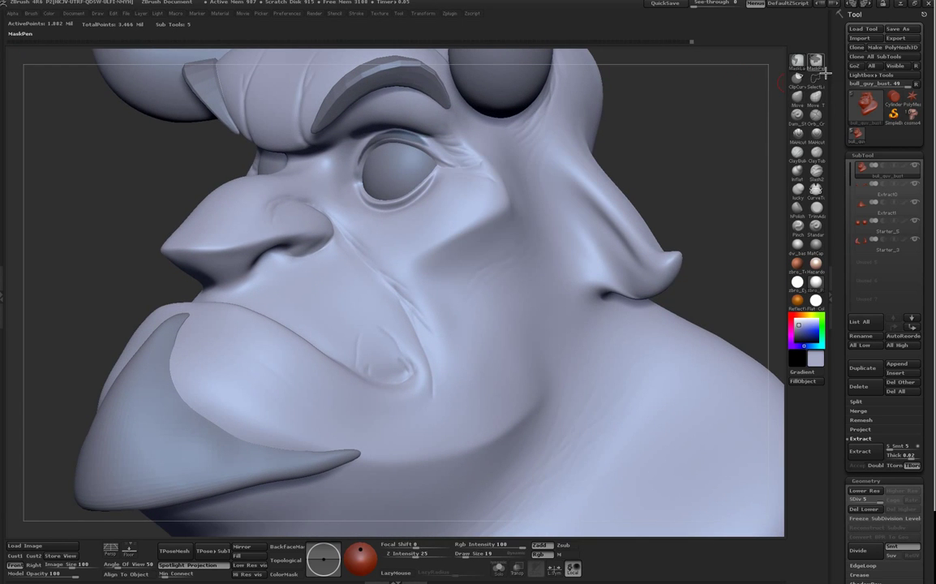
{"action": "key", "text": "space"}
{"action": "left_click_drag", "start_coordinate": [448, 155], "coordinate": [438, 154]}
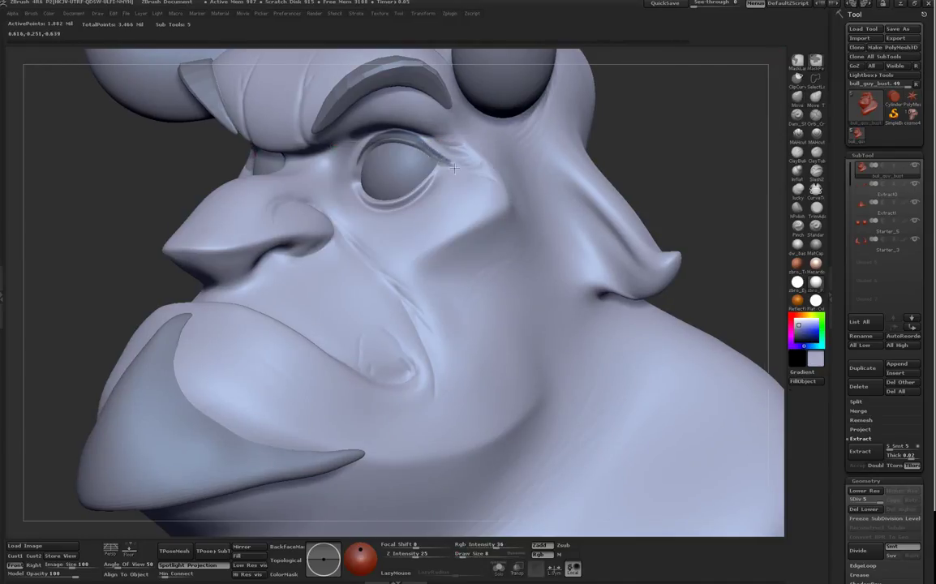
{"action": "left_click_drag", "start_coordinate": [643, 90], "coordinate": [366, 150]}
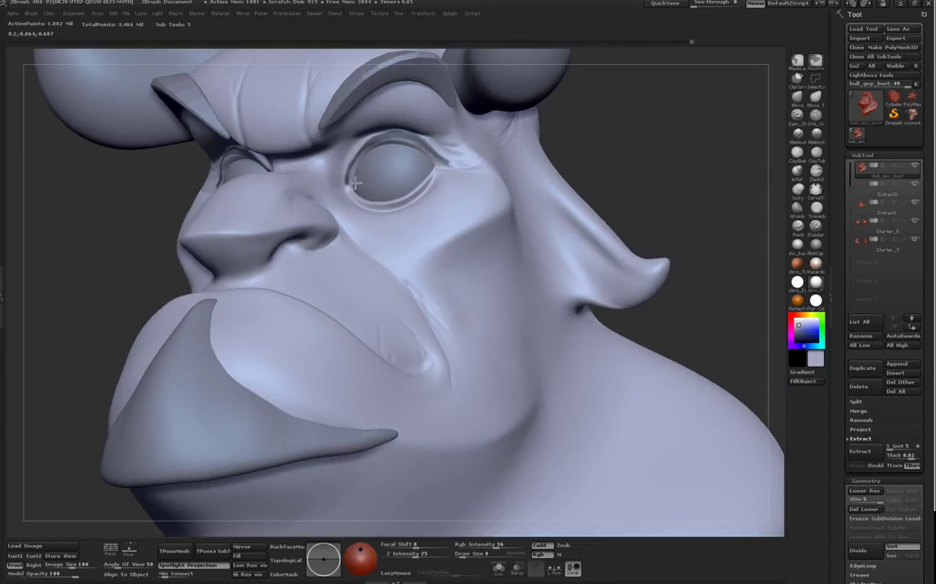
{"action": "key", "text": "b"}
{"action": "key", "text": "m"}
{"action": "key", "text": "v"}
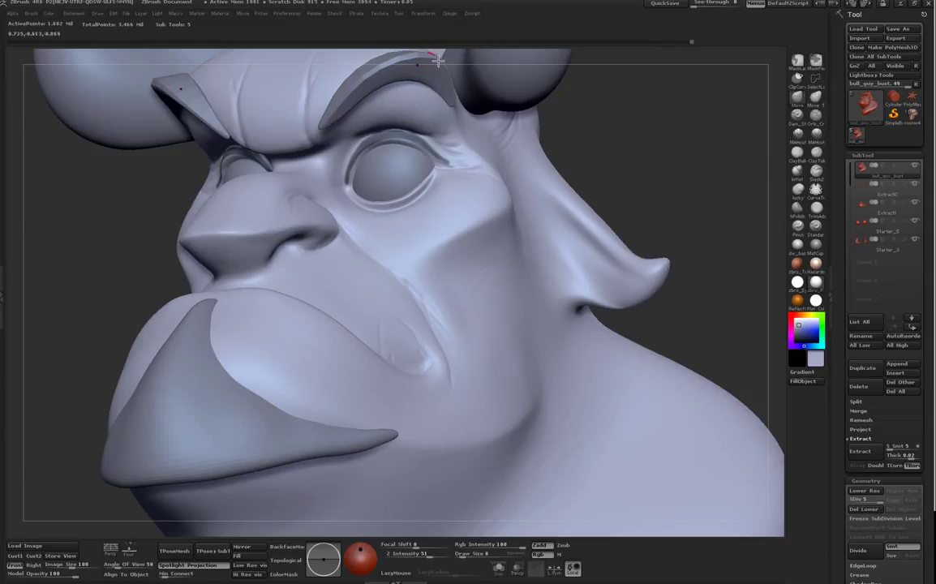
{"action": "key", "text": "ctrl"}
{"action": "left_click_drag", "start_coordinate": [363, 156], "coordinate": [405, 139], "text": "ctrl"}
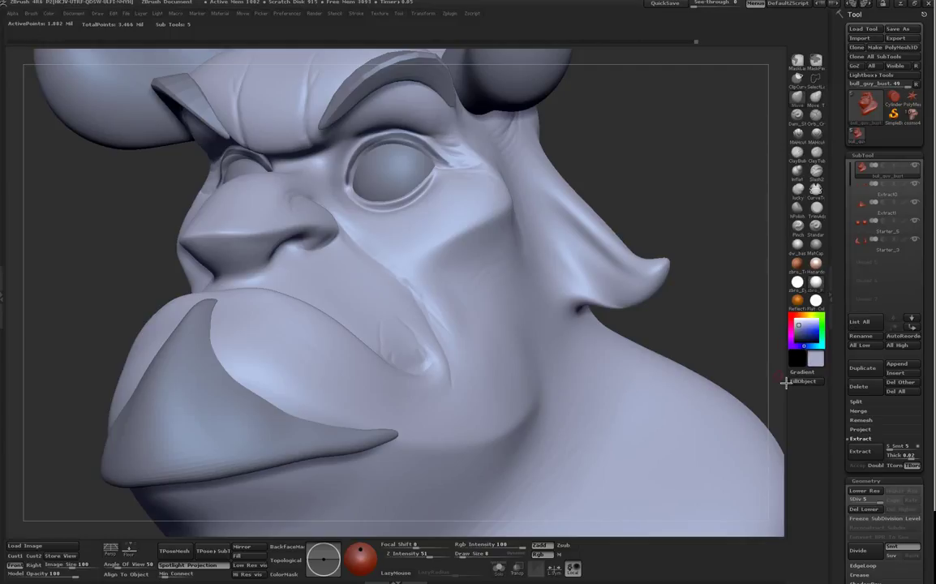
Step: Extract the masked eyelid area as a new subtool with smoothness 5 and thickness 0.02, and select that subtool
{"action": "left_click", "coordinate": [861, 452]}
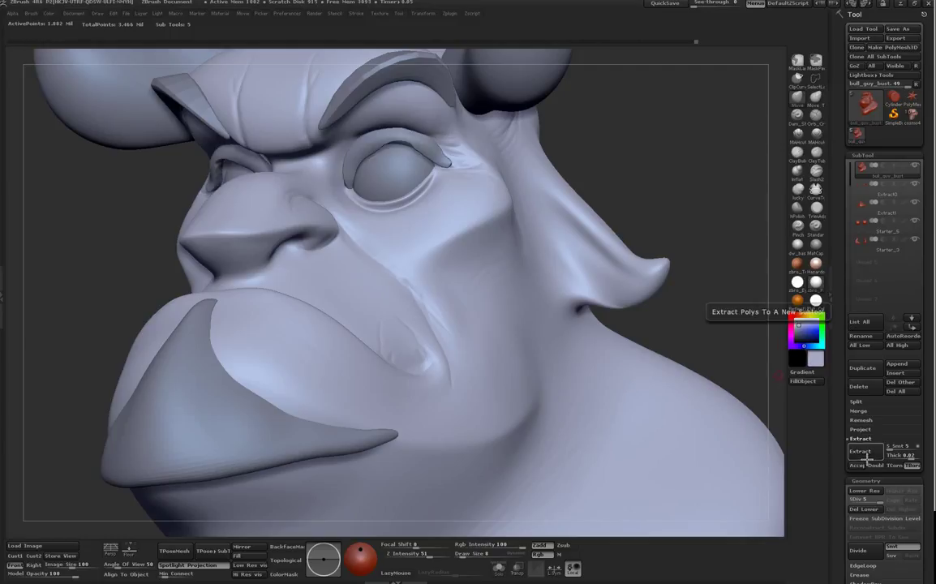
{"action": "left_click", "coordinate": [873, 465]}
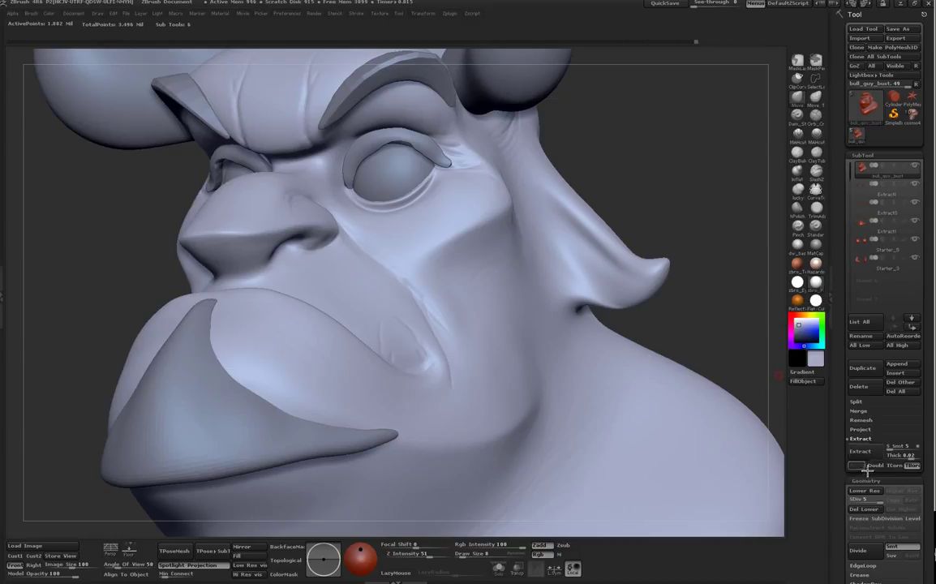
{"action": "left_click", "coordinate": [889, 202]}
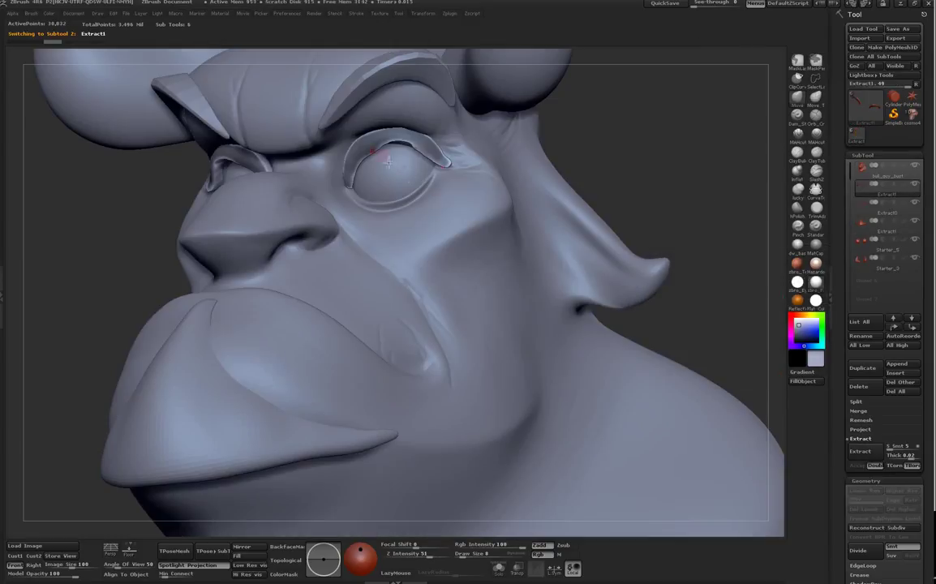
Step: Smooth the extracted strips along the upper eyelids at draw size 90 to slim them down
{"action": "right_click_drag", "start_coordinate": [403, 146], "coordinate": [403, 145]}
{"action": "left_click", "coordinate": [406, 144]}
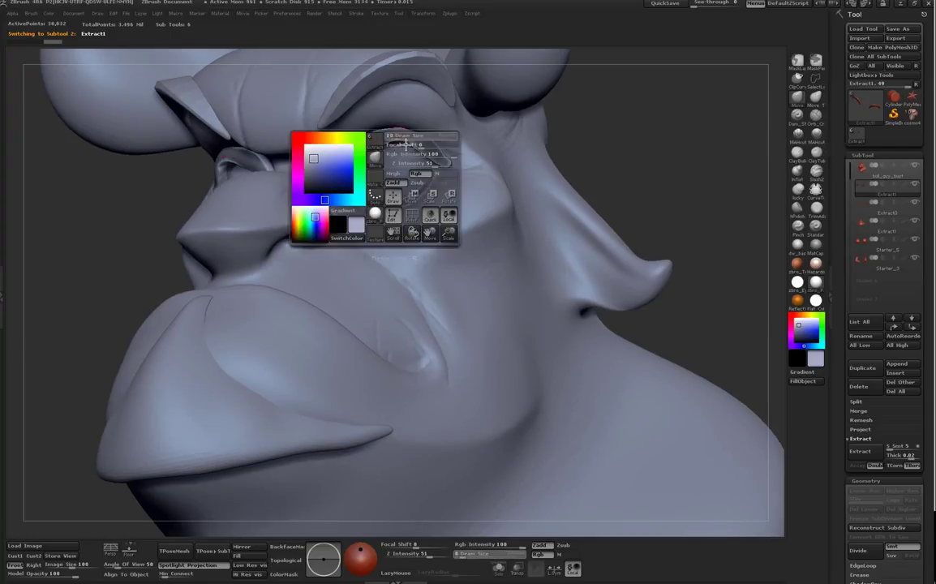
{"action": "mouse_move", "coordinate": [449, 154]}
{"action": "left_mouse_down"}
{"action": "mouse_move", "coordinate": [367, 150]}
{"action": "mouse_move", "coordinate": [354, 195]}
{"action": "left_mouse_up"}
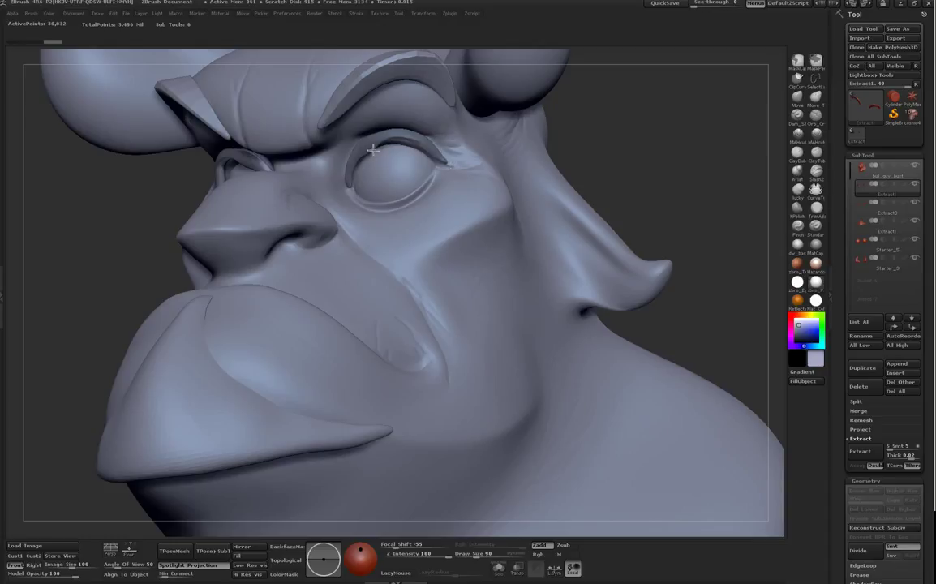
{"action": "left_click_drag", "start_coordinate": [596, 117], "coordinate": [610, 126]}
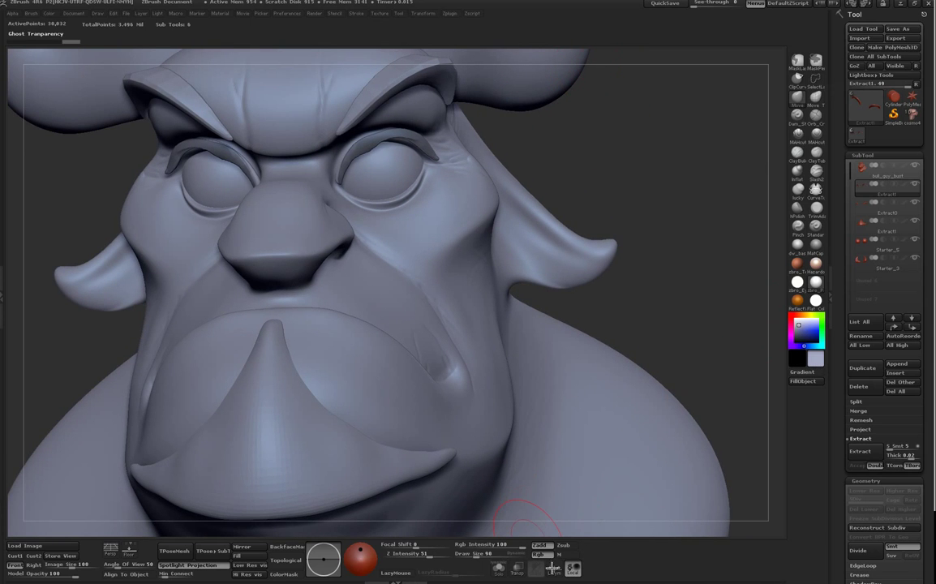
Step: Isolate the extracted lash subtool and smooth both strips along their length at draw size 90
{"action": "left_click", "coordinate": [516, 570]}
{"action": "left_click_drag", "start_coordinate": [533, 494], "coordinate": [547, 309]}
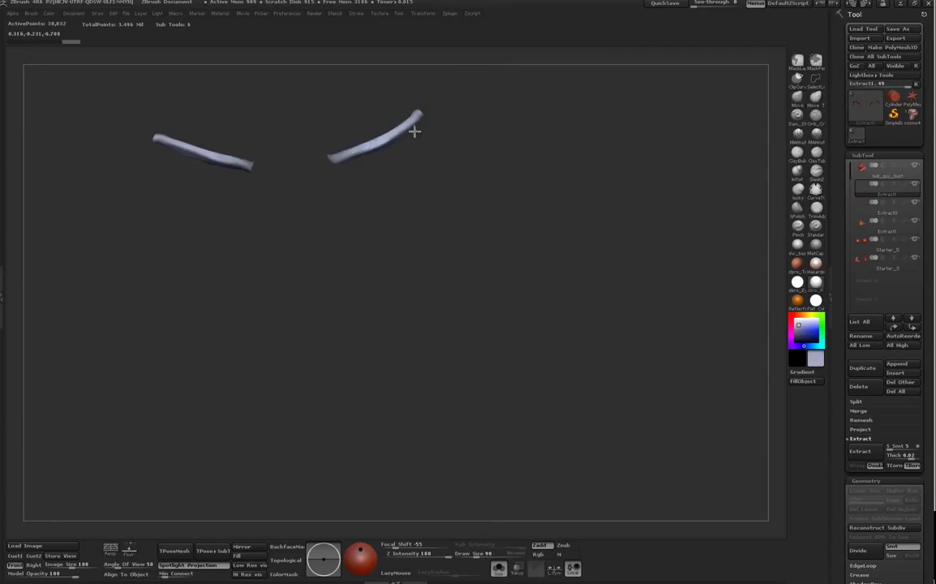
{"action": "mouse_move", "coordinate": [382, 218]}
{"action": "left_mouse_down"}
{"action": "mouse_move", "coordinate": [405, 136]}
{"action": "mouse_move", "coordinate": [386, 155]}
{"action": "mouse_move", "coordinate": [355, 125]}
{"action": "left_mouse_up"}
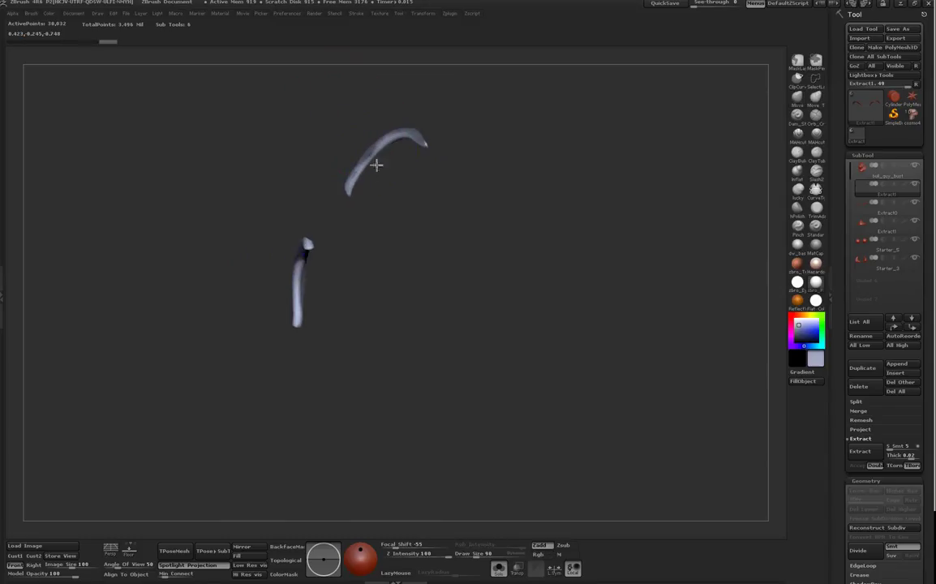
{"action": "left_click_drag", "start_coordinate": [427, 148], "coordinate": [366, 187], "text": "ctrl"}
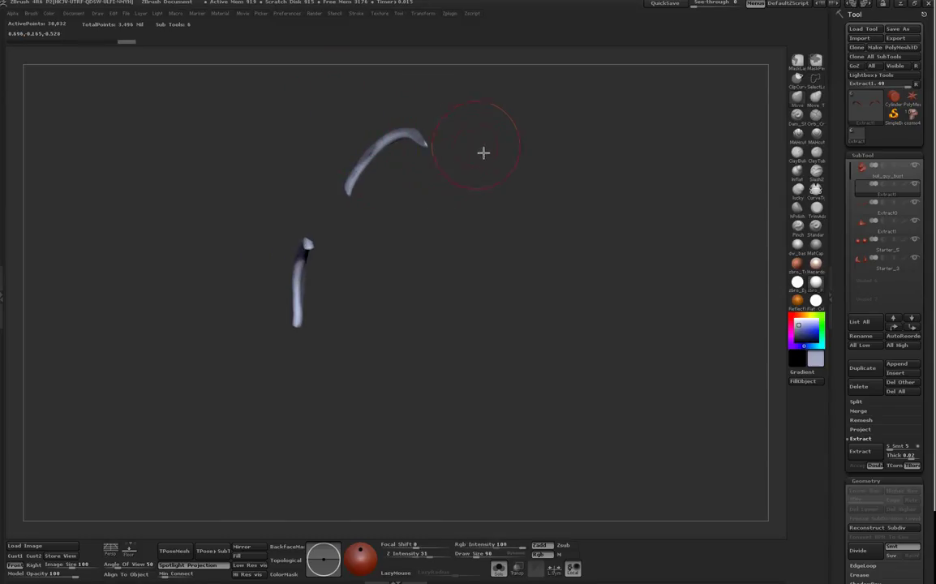
{"action": "left_click", "coordinate": [478, 150], "text": "ctrl"}
{"action": "left_click_drag", "start_coordinate": [411, 135], "coordinate": [373, 164], "text": "shift"}
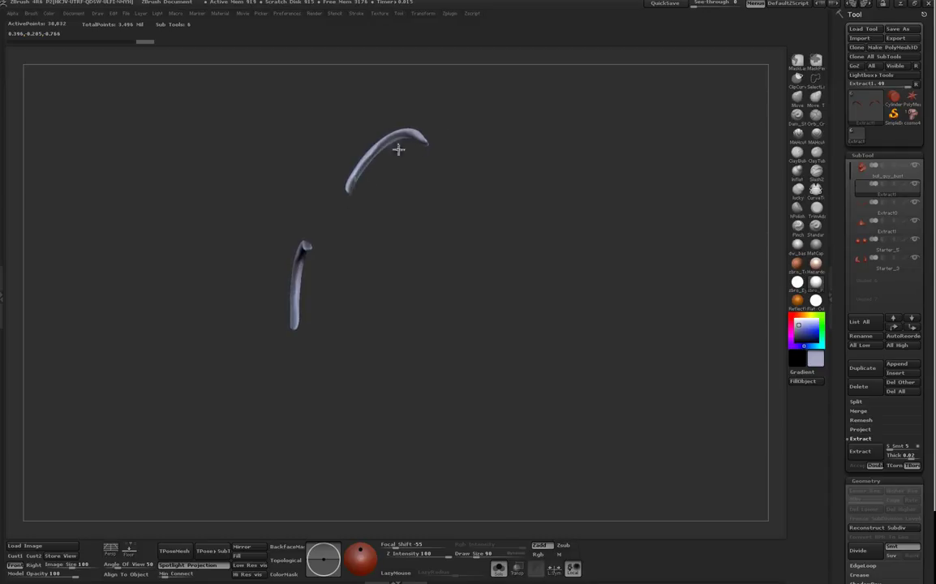
Step: Shape and smooth the isolated lash strips into thin arcs with tapered ends
{"action": "left_click_drag", "start_coordinate": [354, 190], "coordinate": [440, 236]}
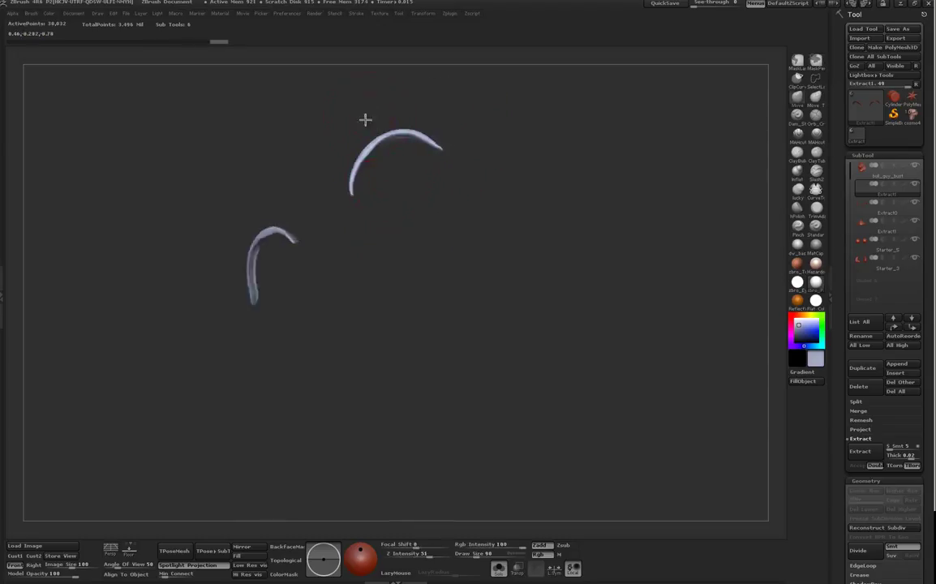
{"action": "left_click_drag", "start_coordinate": [370, 124], "coordinate": [381, 161]}
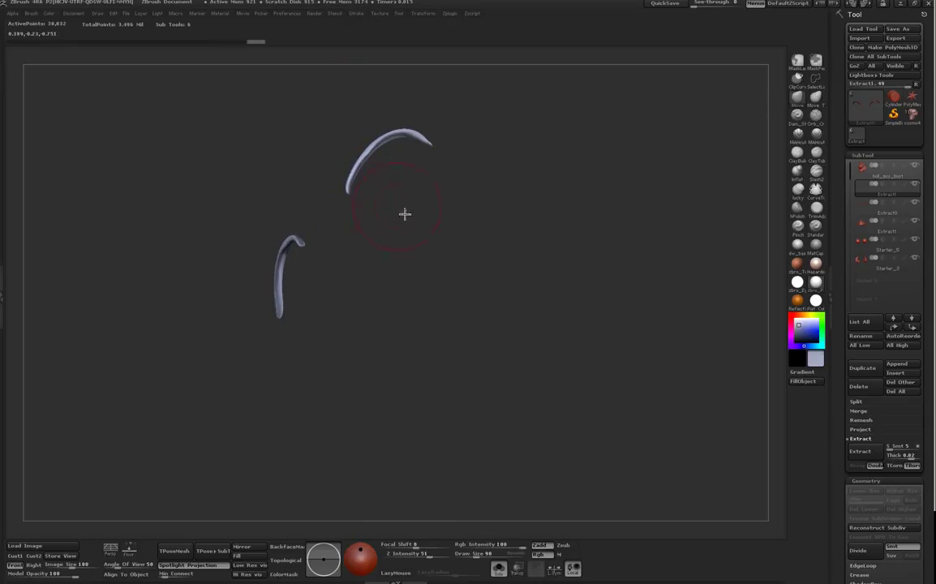
{"action": "mouse_move", "coordinate": [405, 221]}
{"action": "left_mouse_down"}
{"action": "mouse_move", "coordinate": [381, 108]}
{"action": "mouse_move", "coordinate": [365, 121]}
{"action": "mouse_move", "coordinate": [407, 178]}
{"action": "mouse_move", "coordinate": [380, 149]}
{"action": "left_mouse_up"}
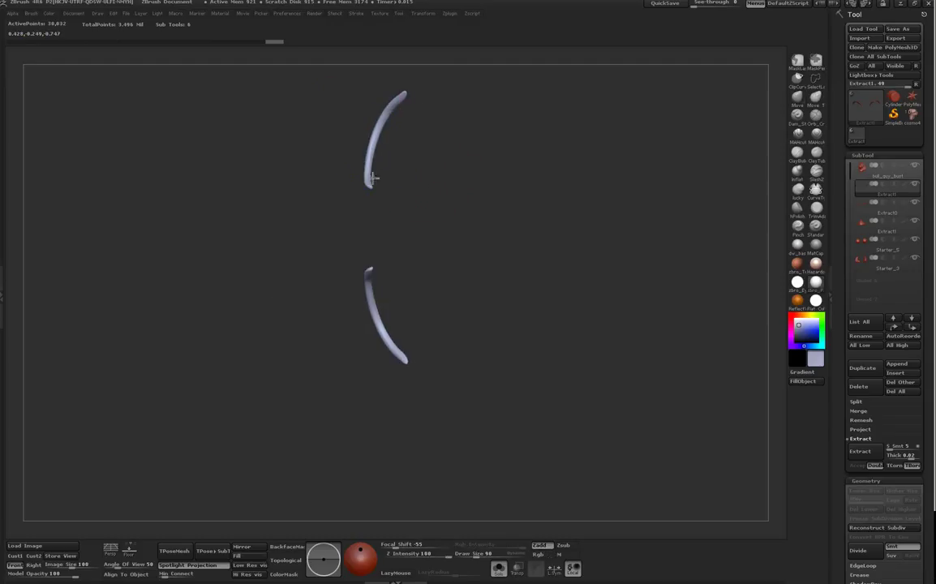
{"action": "mouse_move", "coordinate": [406, 109]}
{"action": "left_mouse_down"}
{"action": "mouse_move", "coordinate": [436, 213]}
{"action": "mouse_move", "coordinate": [379, 153]}
{"action": "left_mouse_up"}
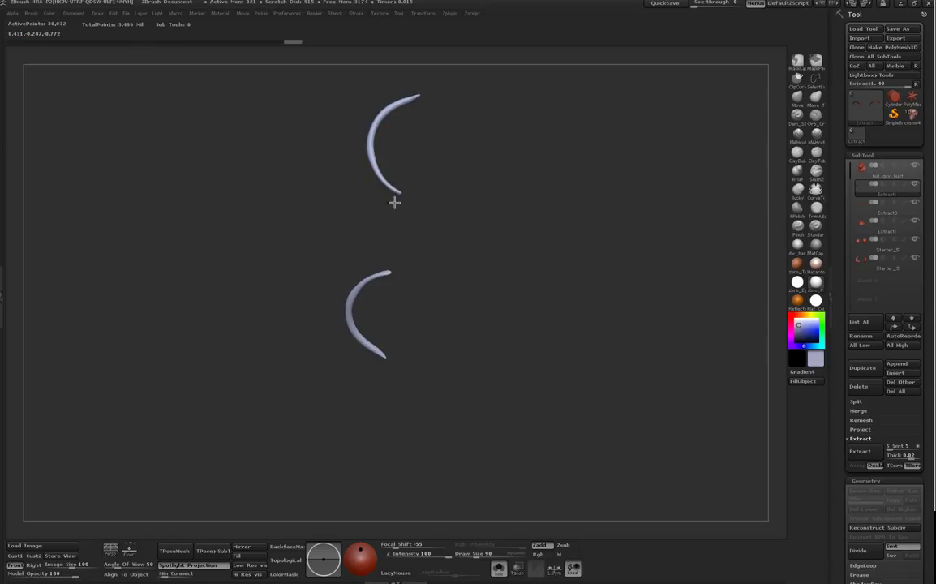
{"action": "mouse_move", "coordinate": [396, 111]}
{"action": "left_mouse_down"}
{"action": "mouse_move", "coordinate": [440, 177]}
{"action": "mouse_move", "coordinate": [462, 243]}
{"action": "mouse_move", "coordinate": [446, 237]}
{"action": "mouse_move", "coordinate": [446, 224]}
{"action": "mouse_move", "coordinate": [483, 234]}
{"action": "mouse_move", "coordinate": [424, 175]}
{"action": "mouse_move", "coordinate": [428, 136]}
{"action": "mouse_move", "coordinate": [491, 142]}
{"action": "mouse_move", "coordinate": [404, 152]}
{"action": "mouse_move", "coordinate": [458, 138]}
{"action": "left_mouse_up"}
{"action": "key", "text": "shift+f"}
{"action": "key", "text": "shift+f"}
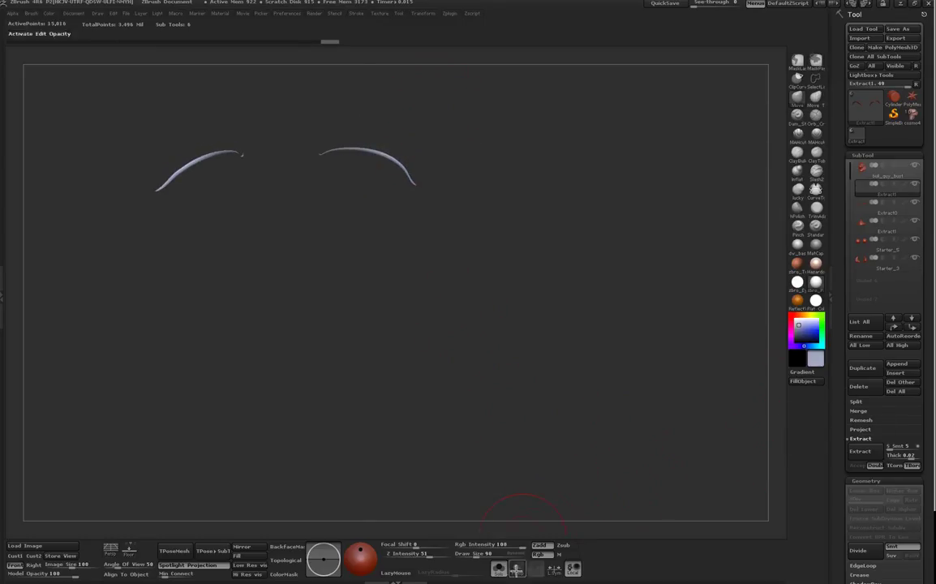
Step: Bring the rest of the bust back into view and touch up the strips' fit against the upper eyelids
{"action": "left_click", "coordinate": [499, 569]}
{"action": "mouse_move", "coordinate": [645, 400]}
{"action": "left_mouse_down"}
{"action": "mouse_move", "coordinate": [609, 400]}
{"action": "mouse_move", "coordinate": [616, 437]}
{"action": "mouse_move", "coordinate": [624, 404]}
{"action": "mouse_move", "coordinate": [635, 420]}
{"action": "mouse_move", "coordinate": [620, 410]}
{"action": "left_mouse_up"}
{"action": "left_click", "coordinate": [638, 409], "text": "ctrl+shift"}
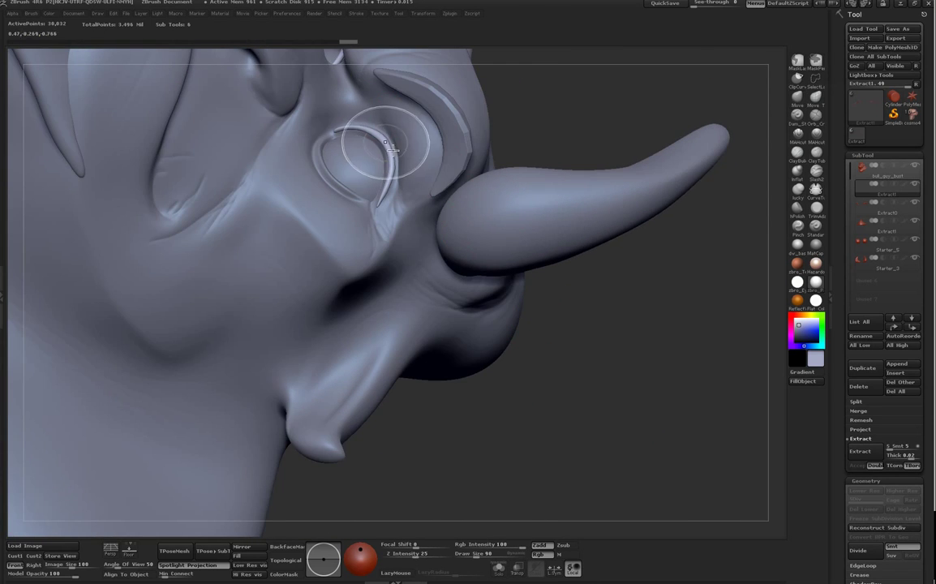
{"action": "mouse_move", "coordinate": [551, 125]}
{"action": "left_mouse_down"}
{"action": "mouse_move", "coordinate": [535, 142]}
{"action": "mouse_move", "coordinate": [554, 134]}
{"action": "left_mouse_up"}
{"action": "left_click", "coordinate": [596, 110], "text": "ctrl"}
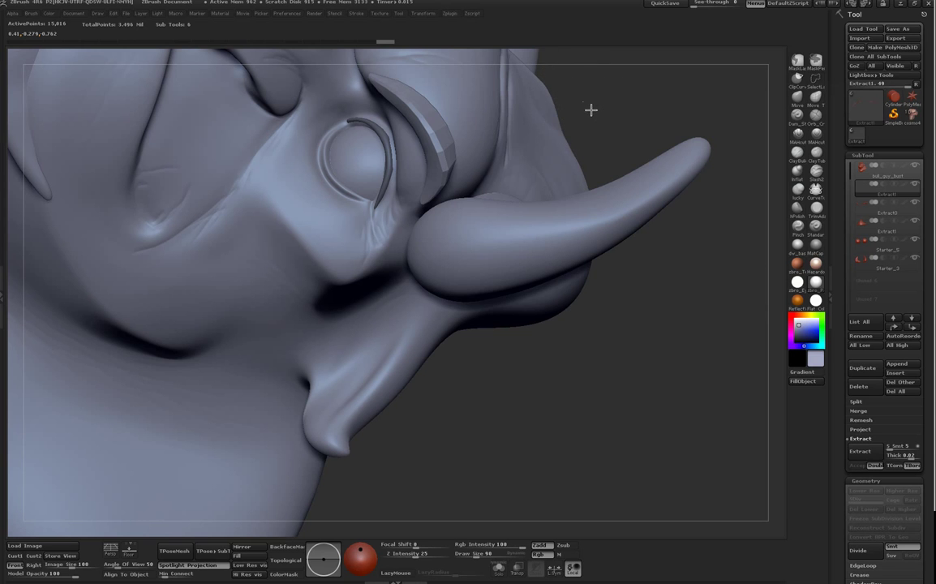
{"action": "mouse_move", "coordinate": [597, 105]}
{"action": "left_mouse_down"}
{"action": "mouse_move", "coordinate": [595, 23]}
{"action": "mouse_move", "coordinate": [378, 163]}
{"action": "left_mouse_up"}
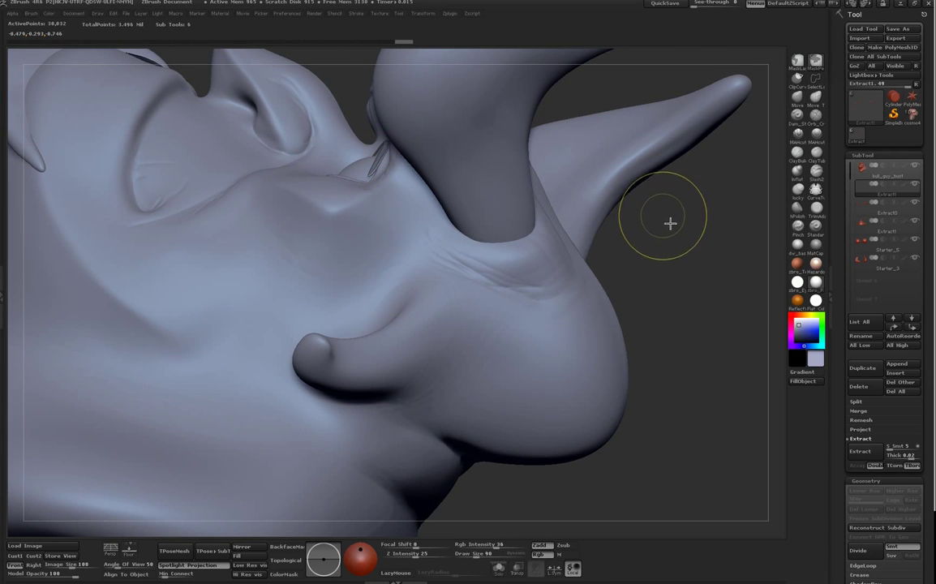
Step: Push the inner and outer ends of the lash strips to follow the upper eyelids with the Move brush
{"action": "mouse_move", "coordinate": [680, 215]}
{"action": "left_mouse_down"}
{"action": "mouse_move", "coordinate": [693, 198]}
{"action": "mouse_move", "coordinate": [710, 238]}
{"action": "mouse_move", "coordinate": [692, 213]}
{"action": "mouse_move", "coordinate": [684, 236]}
{"action": "mouse_move", "coordinate": [721, 93]}
{"action": "left_mouse_up"}
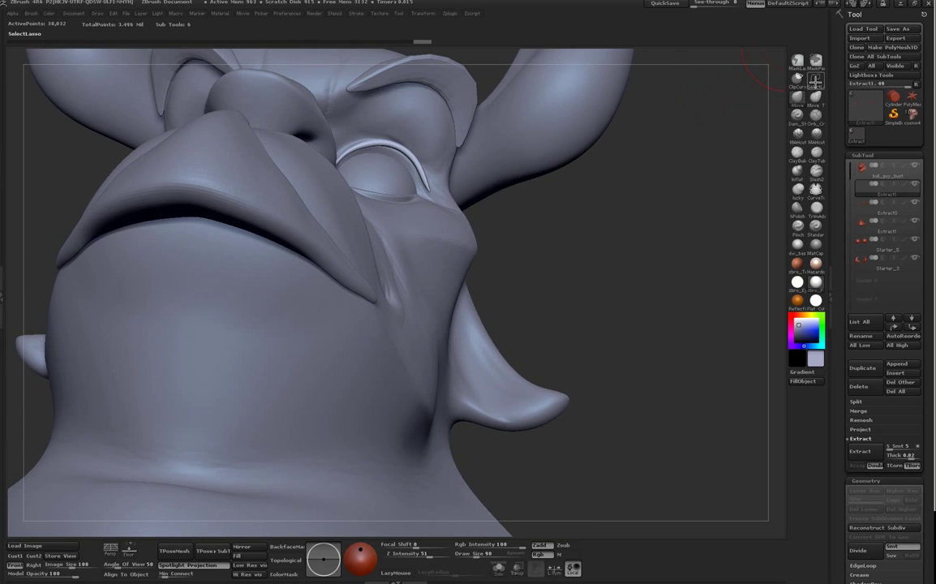
{"action": "mouse_move", "coordinate": [605, 246]}
{"action": "left_mouse_down"}
{"action": "mouse_move", "coordinate": [523, 190]}
{"action": "mouse_move", "coordinate": [376, 150]}
{"action": "mouse_move", "coordinate": [400, 138]}
{"action": "mouse_move", "coordinate": [425, 151]}
{"action": "mouse_move", "coordinate": [430, 178]}
{"action": "left_mouse_up"}
{"action": "left_click_drag", "start_coordinate": [384, 144], "coordinate": [352, 146]}
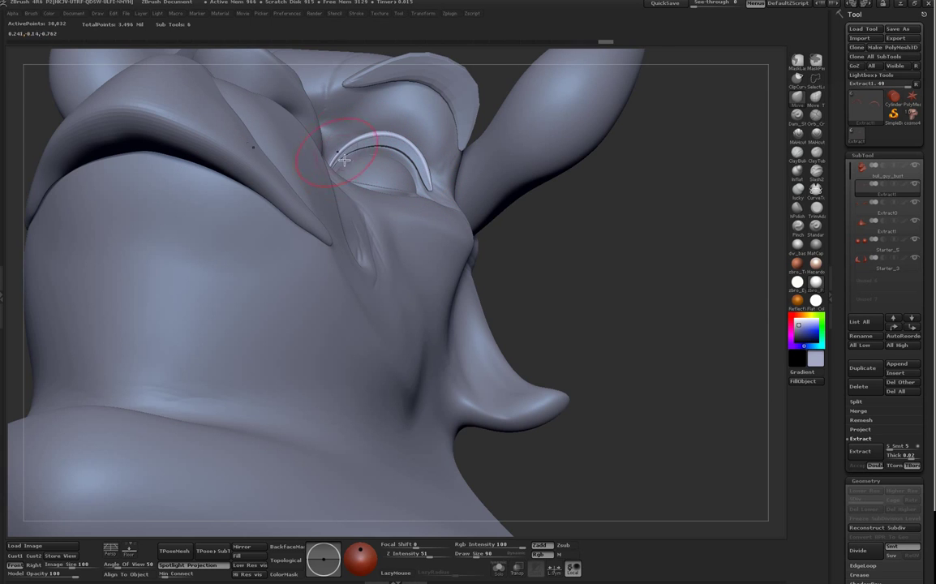
{"action": "left_click_drag", "start_coordinate": [545, 258], "coordinate": [428, 178]}
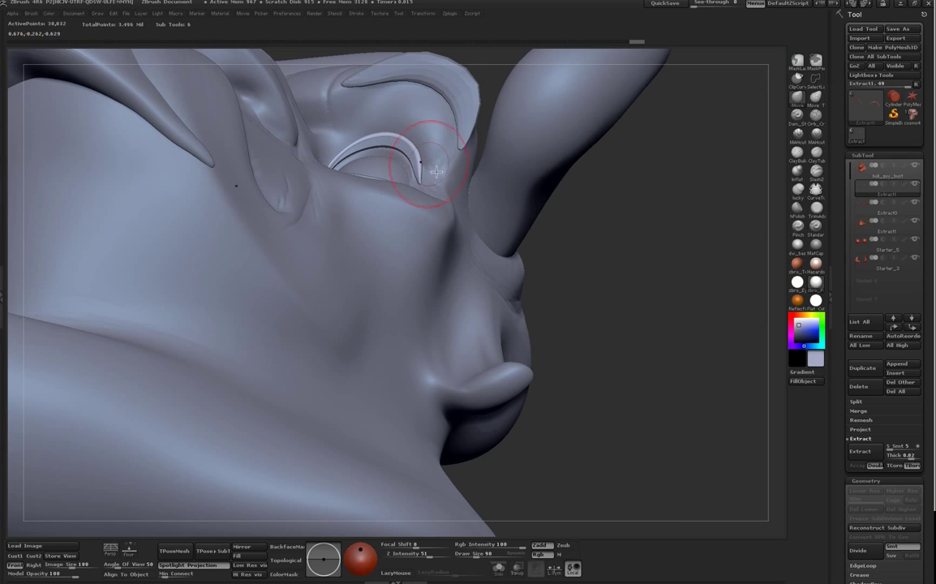
{"action": "left_click_drag", "start_coordinate": [588, 286], "coordinate": [387, 145]}
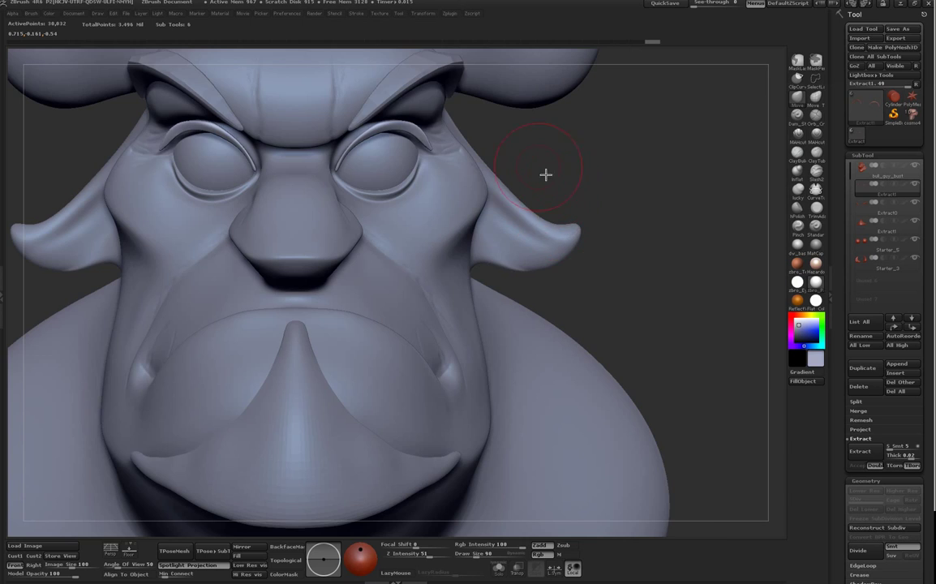
Step: Try to pull the outer parts of the lash strips outward into wide flares
{"action": "mouse_move", "coordinate": [546, 174]}
{"action": "left_mouse_down"}
{"action": "mouse_move", "coordinate": [537, 126]}
{"action": "mouse_move", "coordinate": [400, 134]}
{"action": "mouse_move", "coordinate": [431, 96]}
{"action": "mouse_move", "coordinate": [437, 152]}
{"action": "mouse_move", "coordinate": [449, 135]}
{"action": "mouse_move", "coordinate": [439, 126]}
{"action": "mouse_move", "coordinate": [431, 138]}
{"action": "left_mouse_up"}
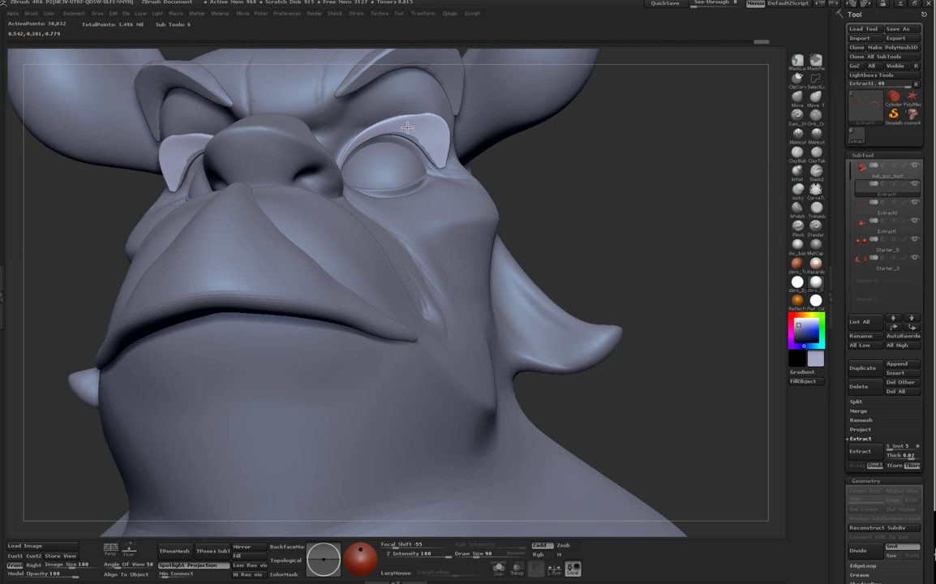
{"action": "mouse_move", "coordinate": [540, 187]}
{"action": "left_mouse_down"}
{"action": "mouse_move", "coordinate": [566, 238]}
{"action": "mouse_move", "coordinate": [548, 240]}
{"action": "mouse_move", "coordinate": [452, 165]}
{"action": "left_mouse_up"}
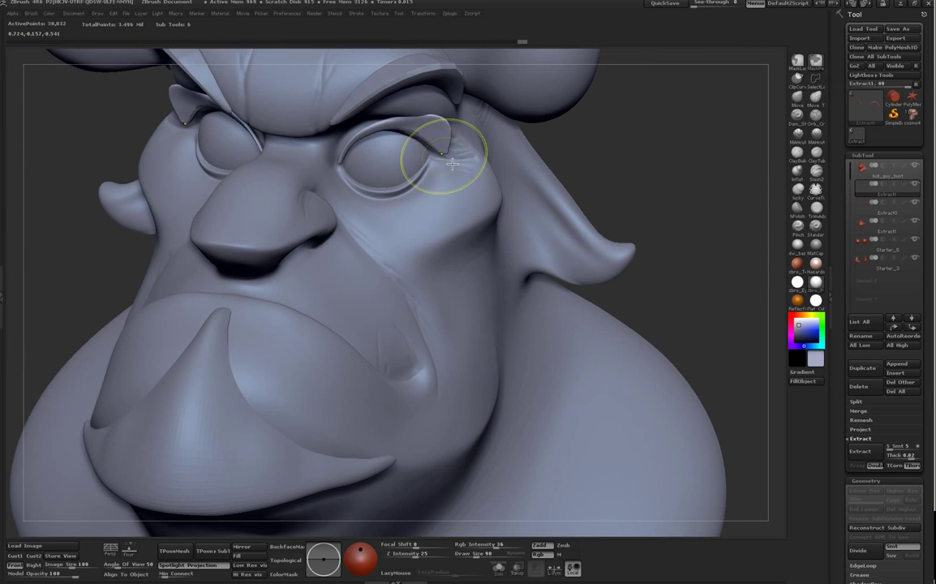
{"action": "mouse_move", "coordinate": [416, 126]}
{"action": "left_mouse_down"}
{"action": "mouse_move", "coordinate": [441, 140]}
{"action": "mouse_move", "coordinate": [458, 135]}
{"action": "mouse_move", "coordinate": [454, 157]}
{"action": "mouse_move", "coordinate": [455, 147]}
{"action": "left_mouse_up"}
Step: Undo the flaring and the preceding strokes on the lash strips
{"action": "key", "text": "ctrl+z"}
{"action": "key", "text": "ctrl+z"}
{"action": "key", "text": "ctrl+z"}
{"action": "left_click_drag", "start_coordinate": [479, 179], "coordinate": [482, 184]}
{"action": "key", "text": "ctrl+z"}
{"action": "key", "text": "ctrl+z"}
{"action": "key", "text": "ctrl+z"}
{"action": "key", "text": "ctrl+z"}
{"action": "key", "text": "ctrl+z"}
{"action": "key", "text": "ctrl+z"}
{"action": "key", "text": "ctrl+z"}
{"action": "key", "text": "ctrl+z"}
{"action": "key", "text": "ctrl+z"}
{"action": "key", "text": "ctrl+z"}
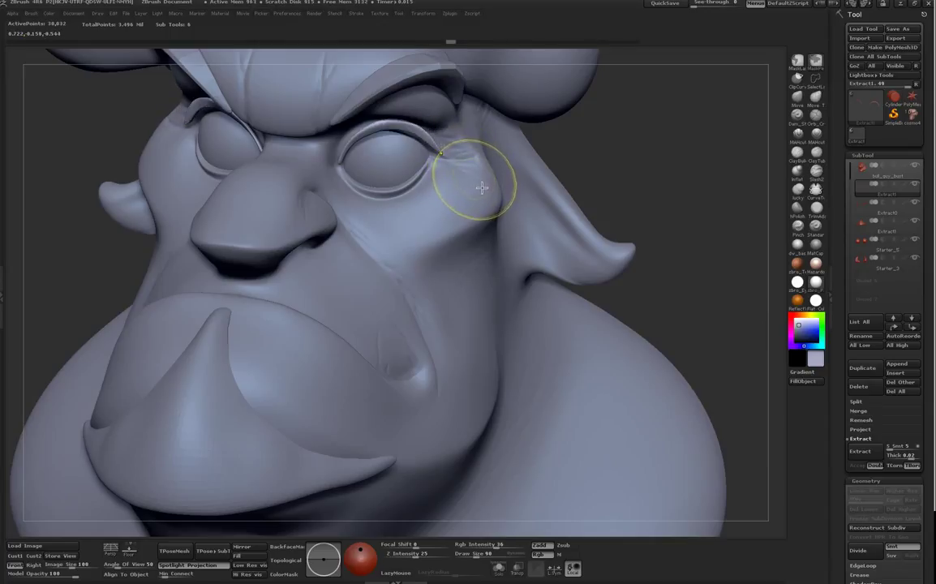
Step: Reselect the Move brush and refine the lash strips' outer tips beside the eyes, smoothing them slightly
{"action": "left_click_drag", "start_coordinate": [561, 165], "coordinate": [532, 84]}
{"action": "key", "text": "b"}
{"action": "key", "text": "m"}
{"action": "key", "text": "v"}
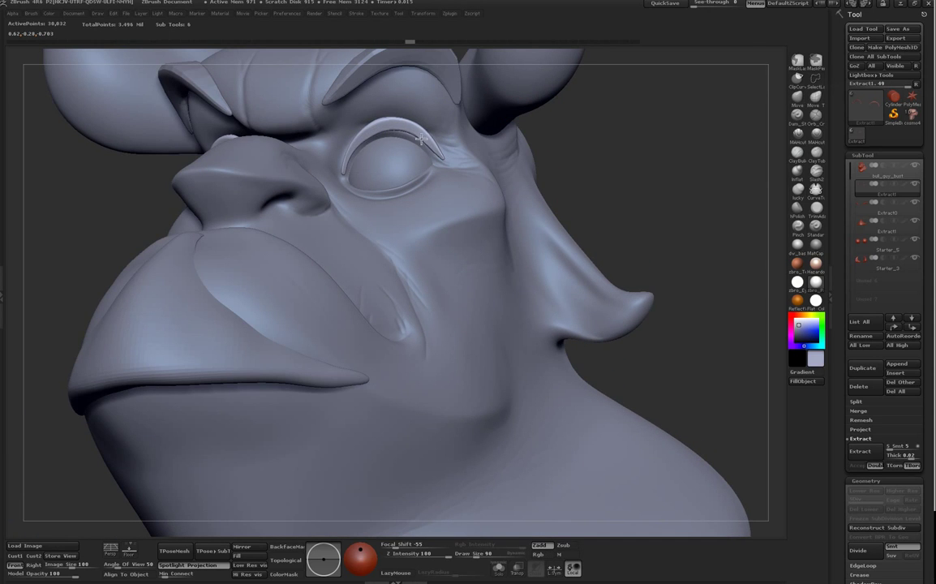
{"action": "left_click_drag", "start_coordinate": [442, 156], "coordinate": [456, 155], "text": "shift"}
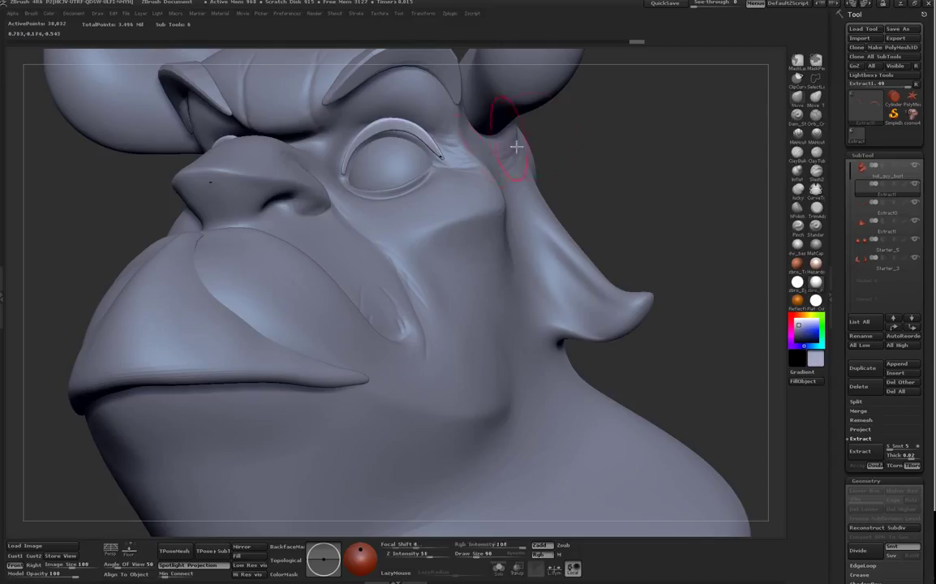
{"action": "left_click_drag", "start_coordinate": [568, 151], "coordinate": [608, 151], "text": "shift"}
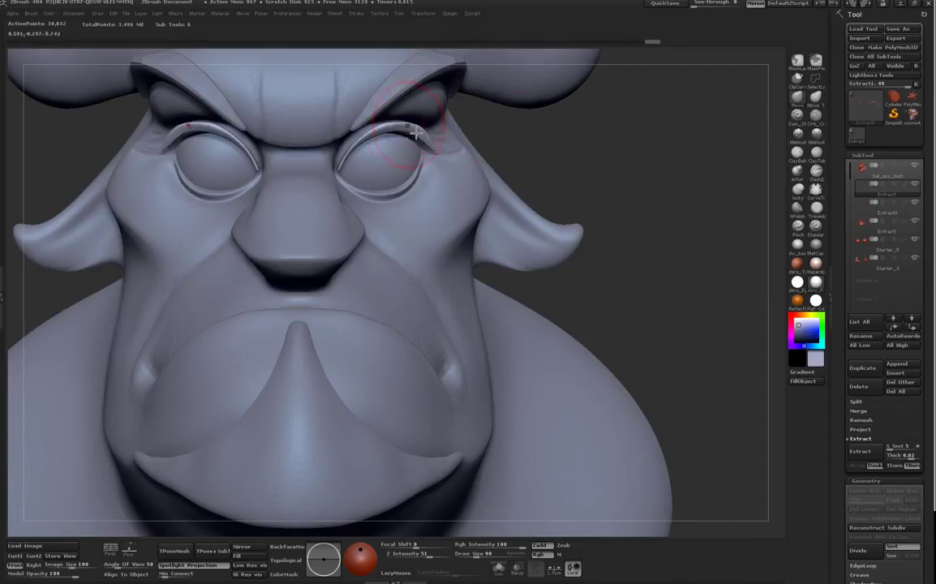
{"action": "key", "text": "ctrl+shift"}
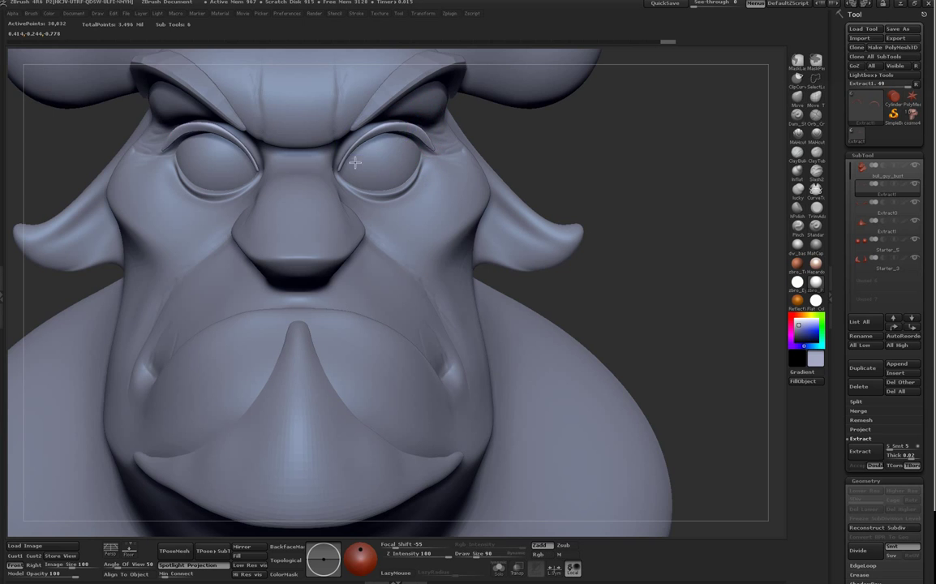
Step: Adjust the curve of the lash strips around the eyeballs so they sit along the upper eyelid rims
{"action": "mouse_move", "coordinate": [539, 152]}
{"action": "left_mouse_down"}
{"action": "mouse_move", "coordinate": [535, 117]}
{"action": "mouse_move", "coordinate": [430, 150]}
{"action": "mouse_move", "coordinate": [406, 143]}
{"action": "left_mouse_up"}
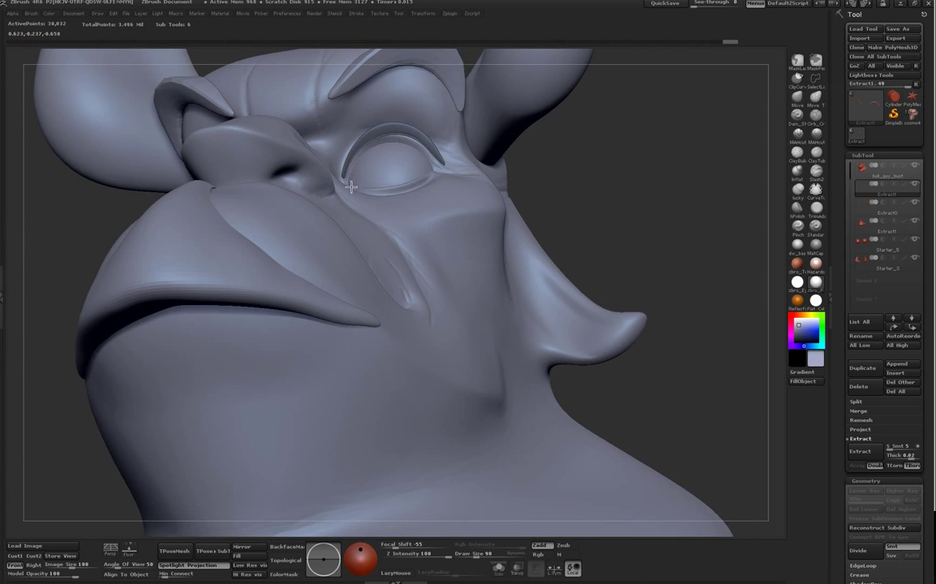
{"action": "mouse_move", "coordinate": [711, 106]}
{"action": "left_mouse_down"}
{"action": "mouse_move", "coordinate": [568, 167]}
{"action": "mouse_move", "coordinate": [416, 183]}
{"action": "left_mouse_up"}
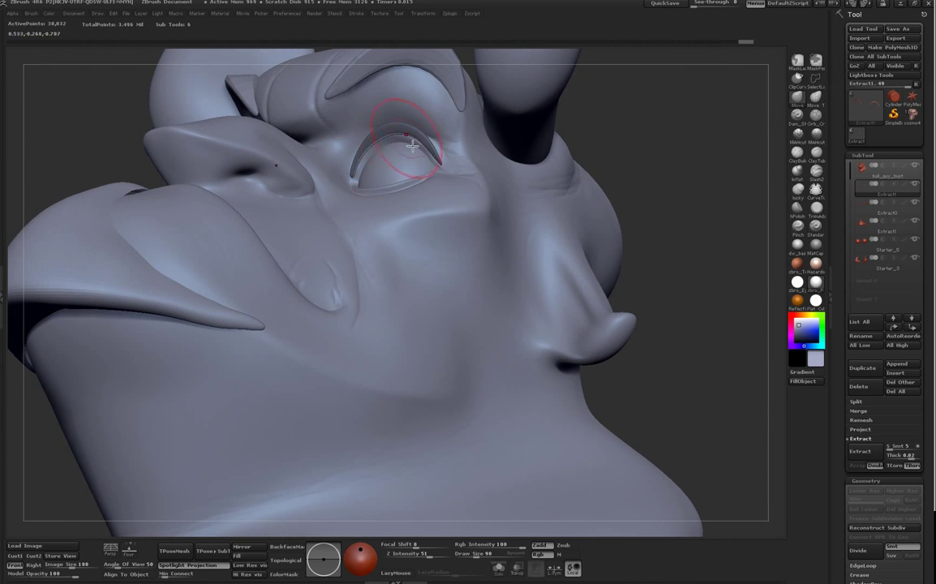
{"action": "left_click_drag", "start_coordinate": [481, 144], "coordinate": [674, 148]}
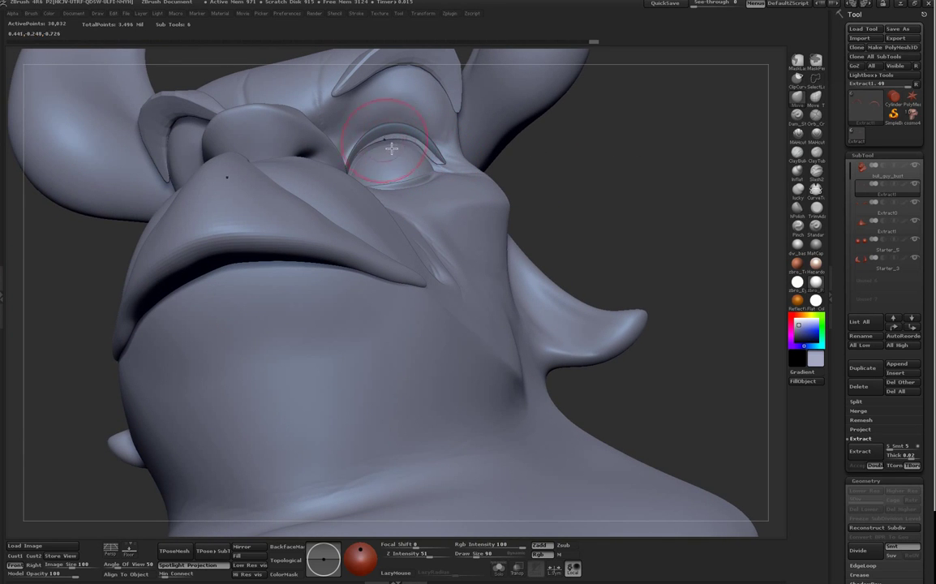
{"action": "left_click_drag", "start_coordinate": [529, 163], "coordinate": [528, 201]}
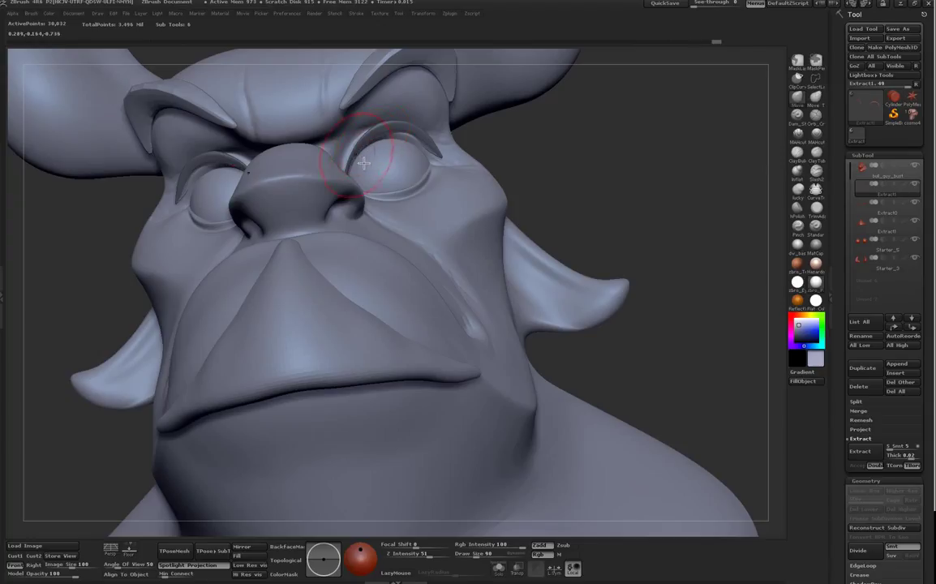
Step: Smooth the lash strips from their inner ends to their outer tips
{"action": "mouse_move", "coordinate": [454, 171]}
{"action": "left_mouse_down", "text": "shift"}
{"action": "mouse_move", "coordinate": [437, 157]}
{"action": "mouse_move", "coordinate": [445, 166]}
{"action": "mouse_move", "coordinate": [378, 145]}
{"action": "left_mouse_up", "text": "shift"}
{"action": "left_click_drag", "start_coordinate": [524, 158], "coordinate": [526, 175], "text": "ctrl"}
{"action": "left_click_drag", "start_coordinate": [401, 139], "coordinate": [443, 164], "text": "shift"}
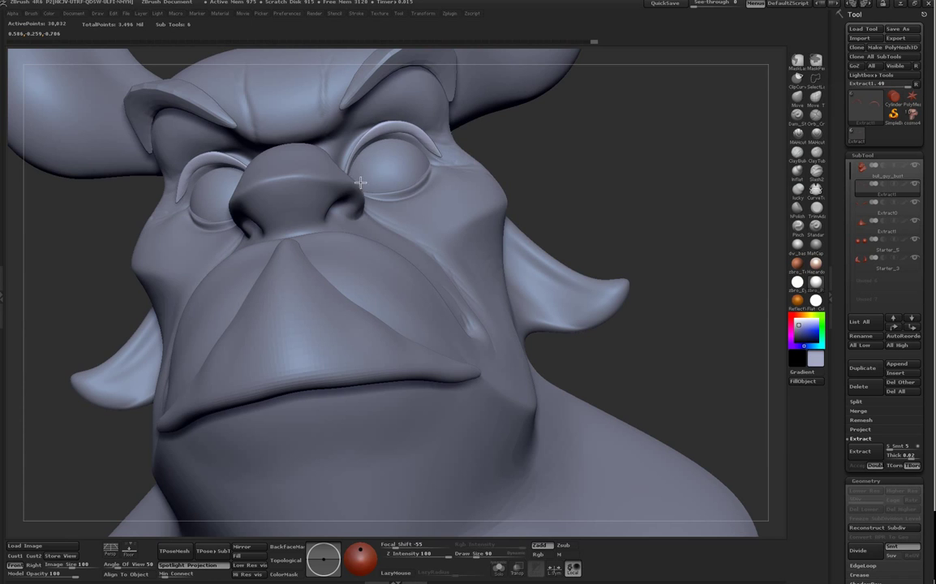
{"action": "left_click_drag", "start_coordinate": [564, 157], "coordinate": [672, 280]}
{"action": "left_click_drag", "start_coordinate": [690, 359], "coordinate": [692, 357]}
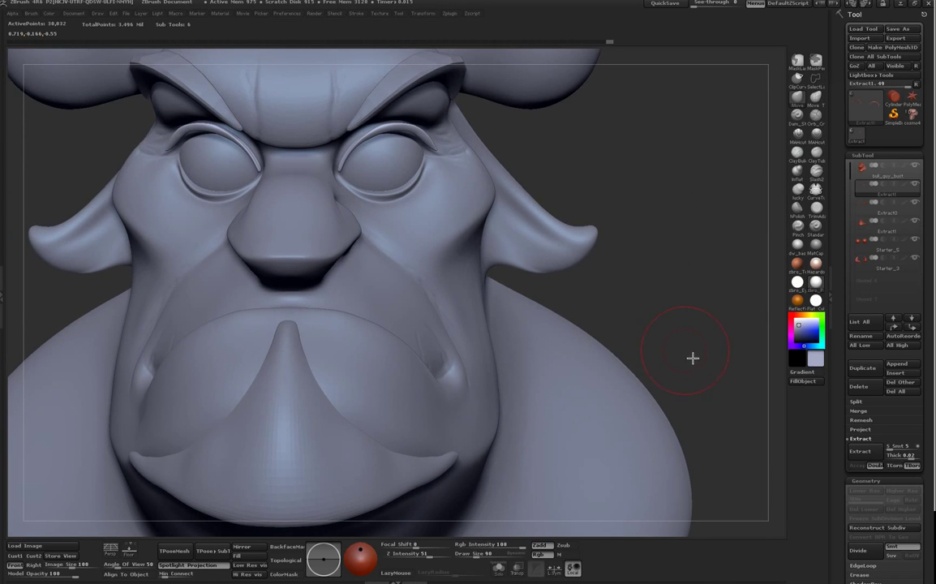
Step: Remesh the lash strips with ZRemesher at a target polygon count of 1.5
{"action": "left_click_drag", "start_coordinate": [850, 260], "coordinate": [849, 252]}
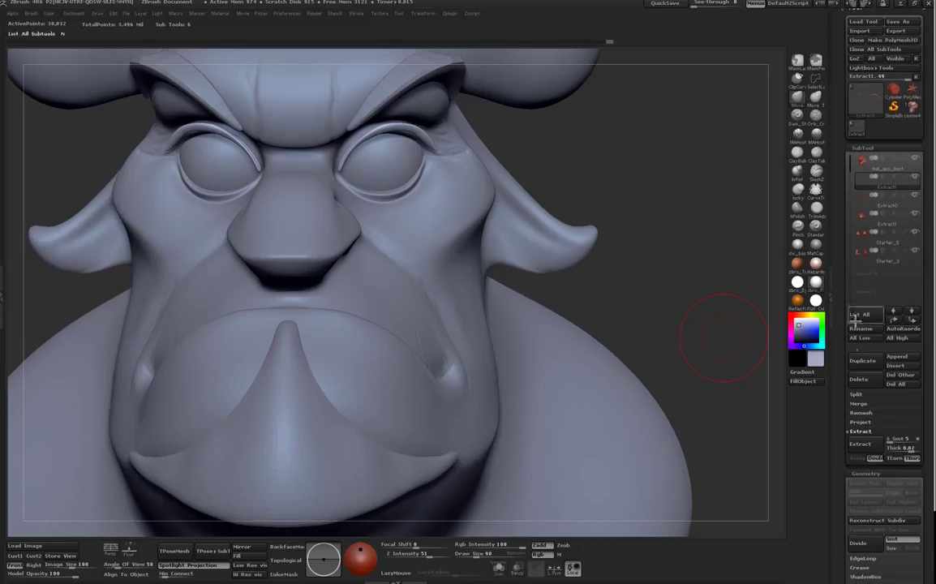
{"action": "scroll", "coordinate": [850, 478], "scroll_direction": "down", "scroll_amount": 5}
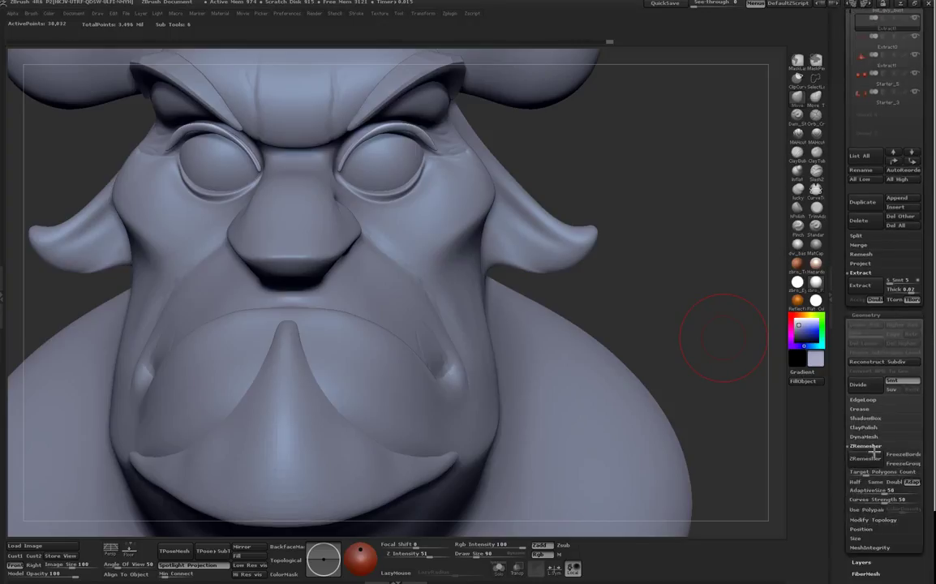
{"action": "left_click", "coordinate": [861, 472]}
{"action": "type", "text": "1.5"}
{"action": "key", "text": "Return"}
{"action": "left_click", "coordinate": [865, 459]}
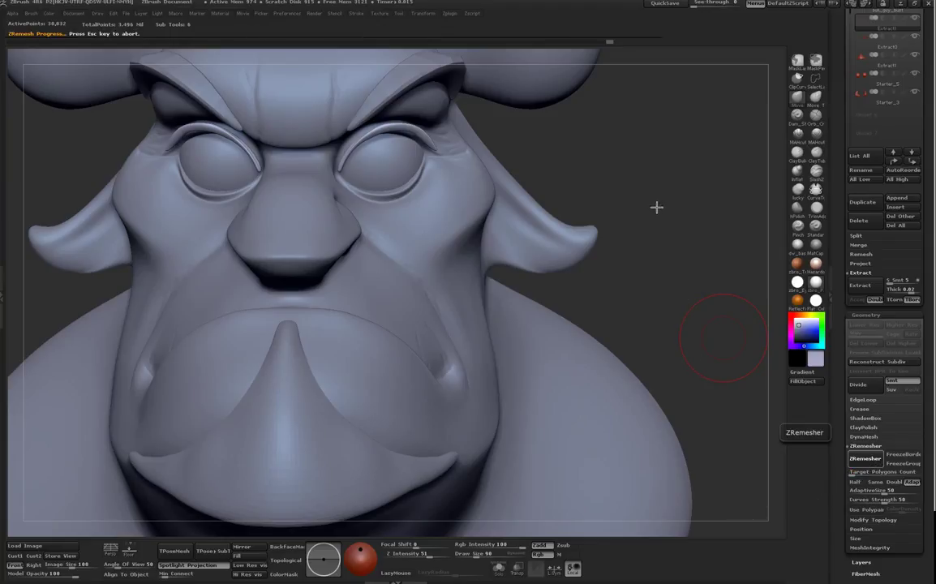
Step: Check the remeshed lash strips' wireframe, reduce the brush size and reshape their curve over the eyes, smoothing the outer ends
{"action": "left_click_drag", "start_coordinate": [660, 192], "coordinate": [547, 124]}
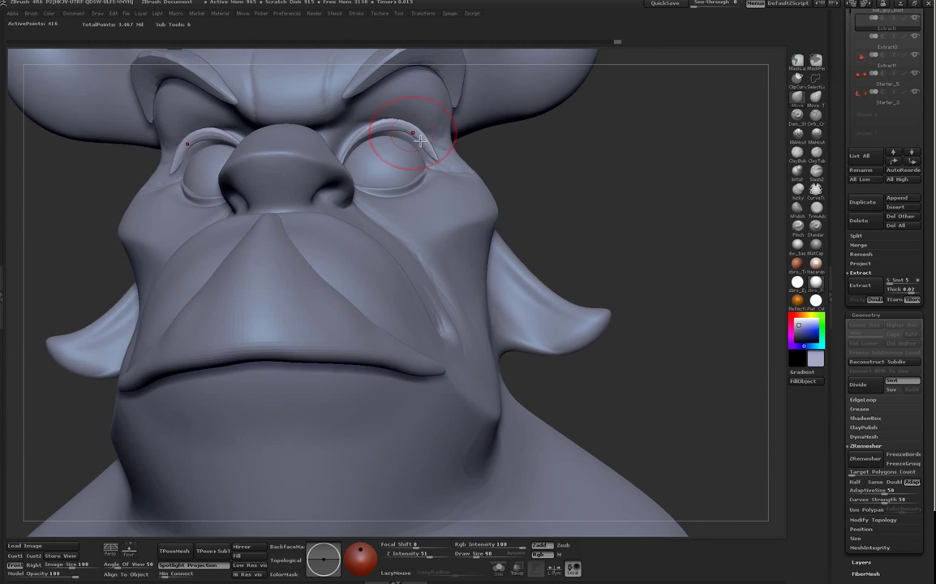
{"action": "key", "text": "space"}
{"action": "left_click_drag", "start_coordinate": [423, 139], "coordinate": [412, 139]}
{"action": "key", "text": "shift+f"}
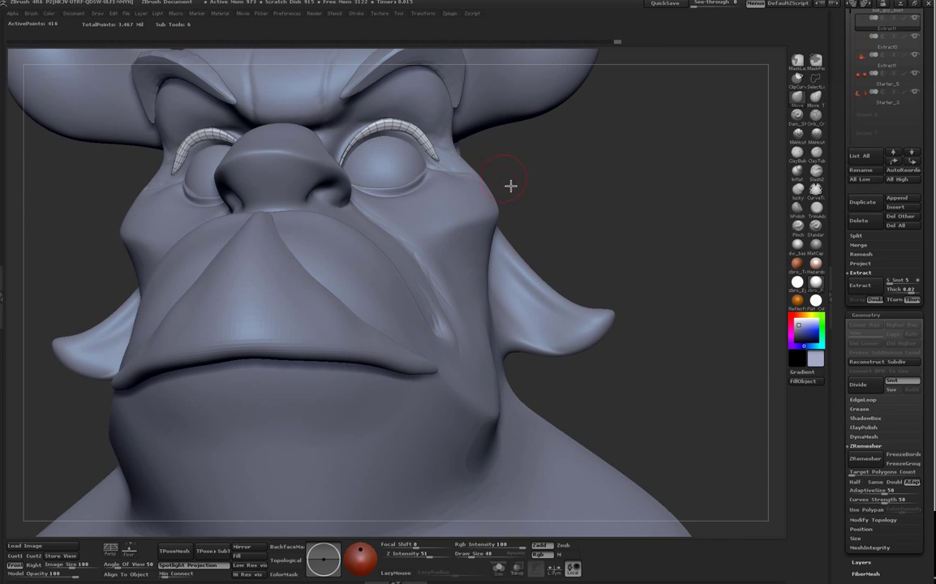
{"action": "left_click_drag", "start_coordinate": [511, 186], "coordinate": [487, 156]}
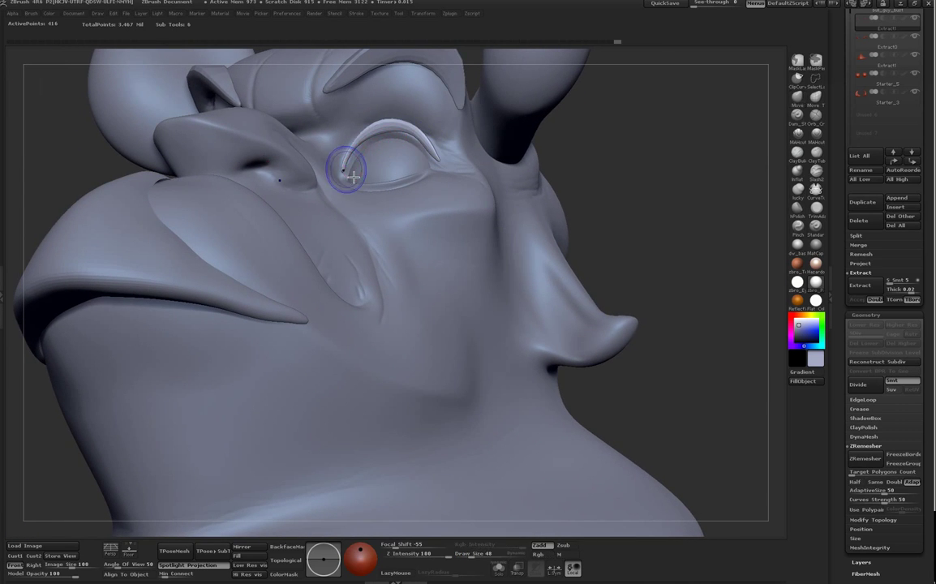
{"action": "left_click_drag", "start_coordinate": [365, 156], "coordinate": [358, 145]}
{"action": "left_click_drag", "start_coordinate": [434, 157], "coordinate": [424, 142], "text": "shift"}
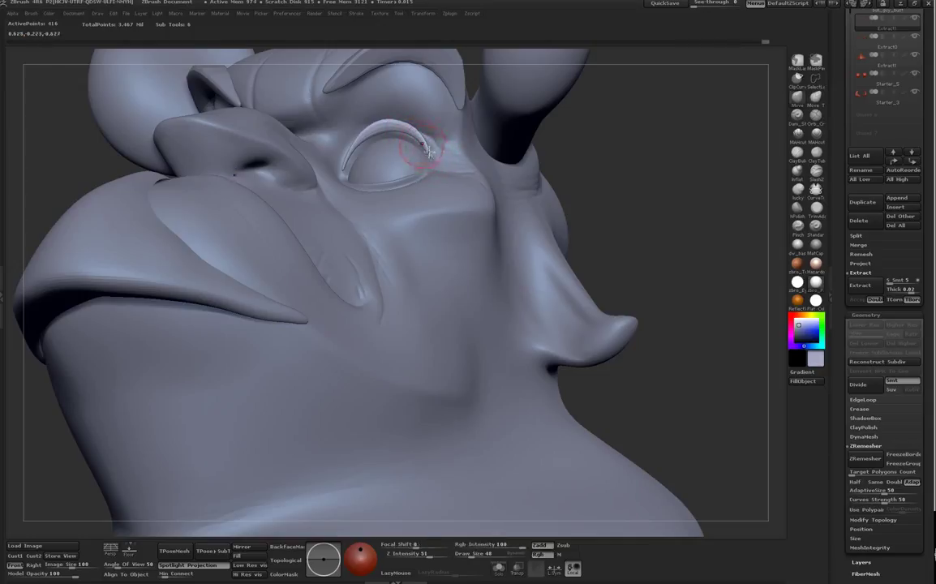
Step: Refine and smooth the outer tips of the lash strips with a smaller Move brush
{"action": "key", "text": "space"}
{"action": "left_click_drag", "start_coordinate": [431, 152], "coordinate": [427, 152]}
{"action": "left_click_drag", "start_coordinate": [555, 167], "coordinate": [583, 152]}
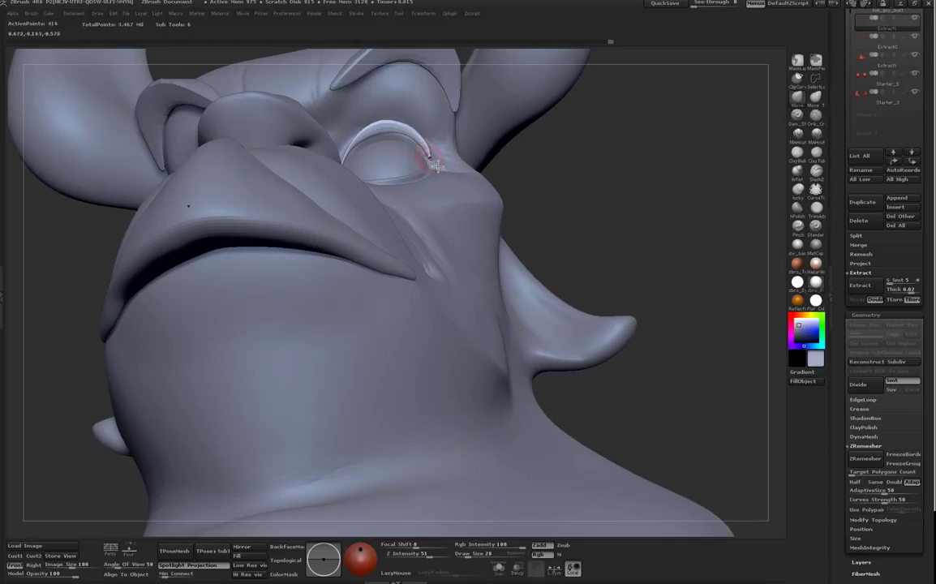
{"action": "key", "text": "shift"}
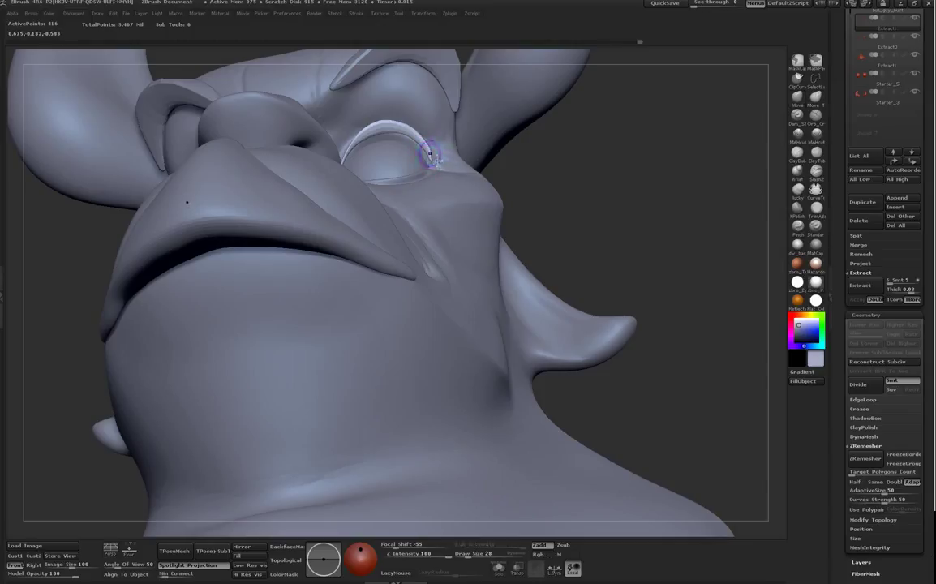
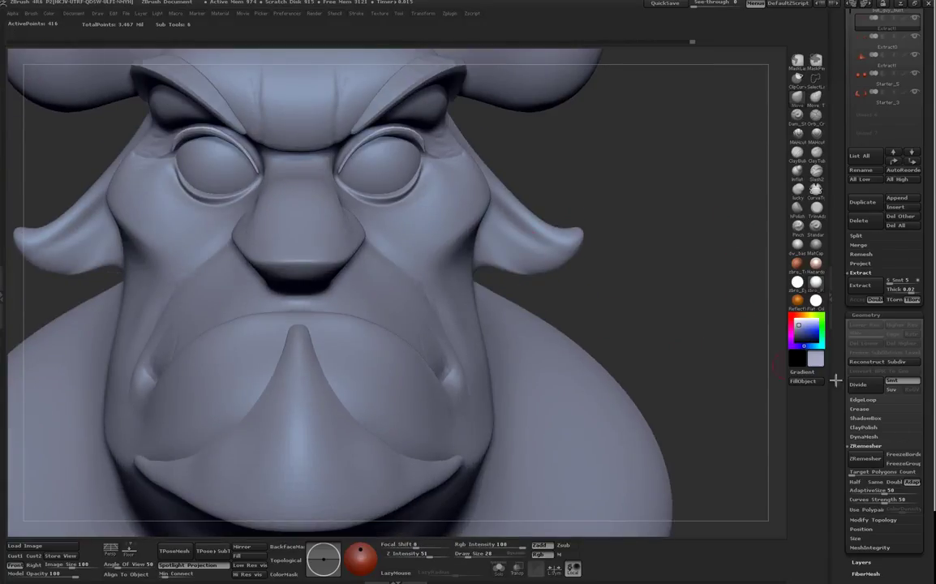
Step: Fill the lash strips with the dark navy color sampled from the beard
{"action": "left_click", "coordinate": [803, 381]}
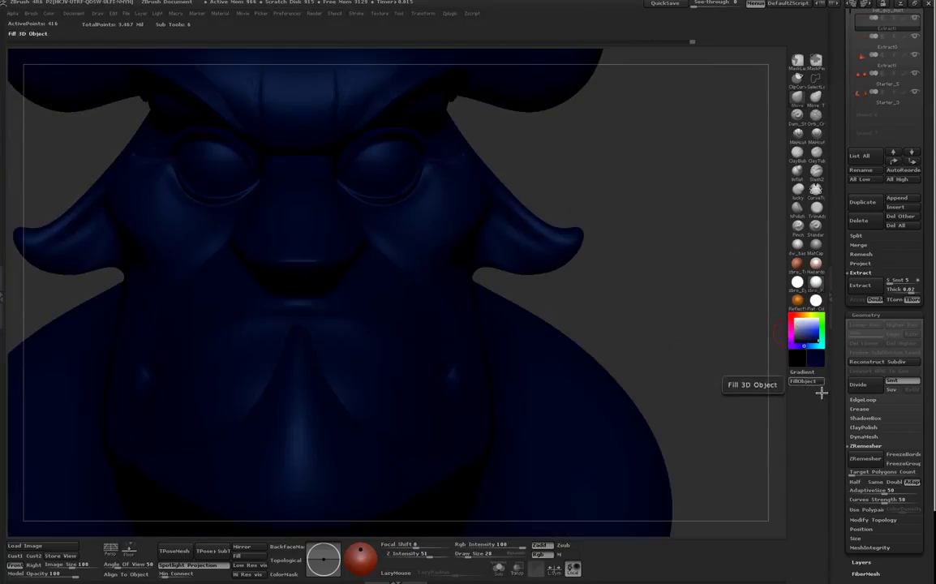
{"action": "left_click_drag", "start_coordinate": [825, 350], "coordinate": [824, 354]}
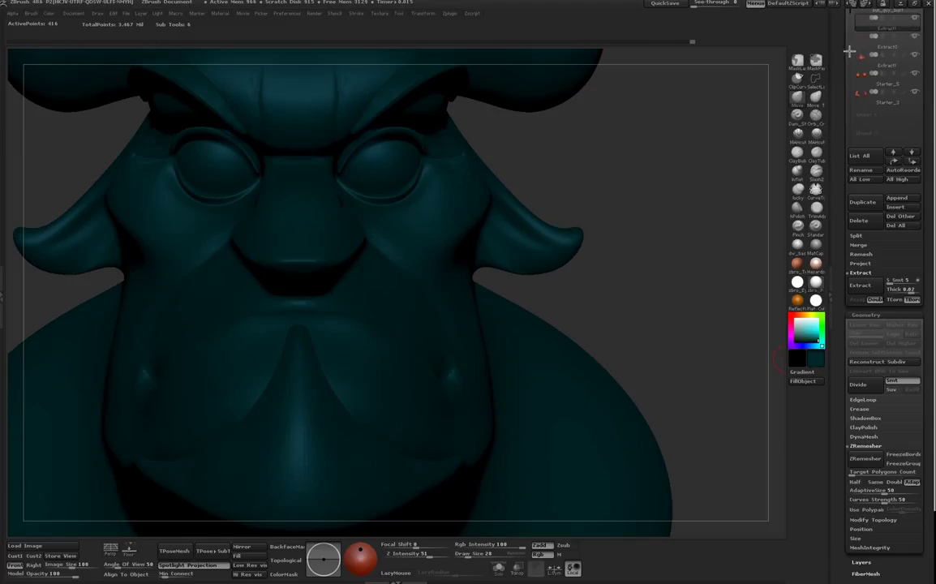
{"action": "left_click_drag", "start_coordinate": [850, 52], "coordinate": [849, 111]}
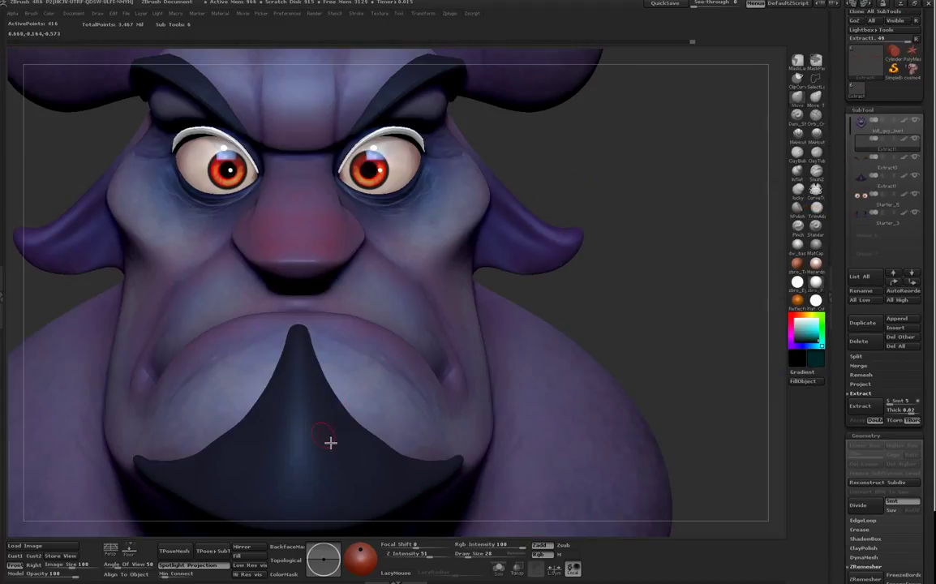
{"action": "key", "text": "c"}
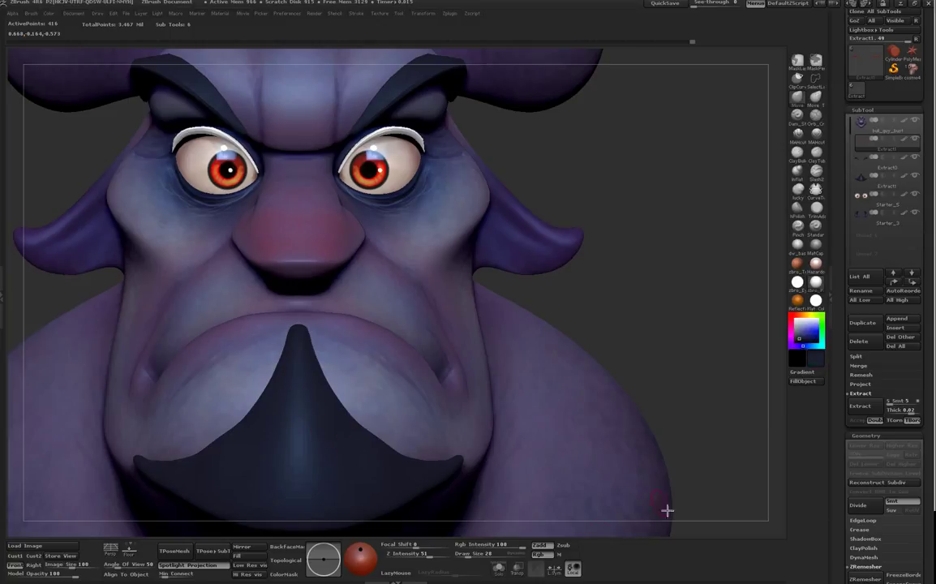
{"action": "left_click", "coordinate": [809, 386]}
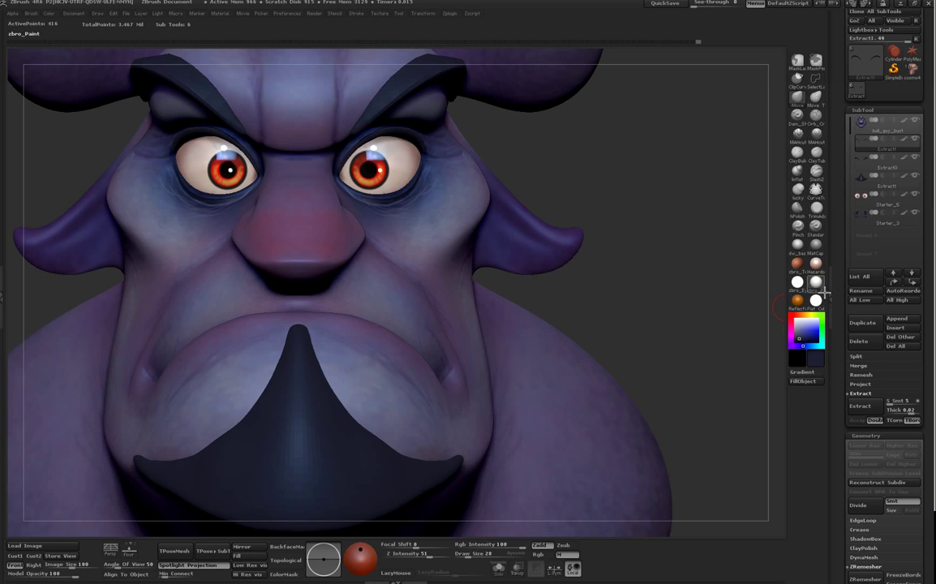
Step: Examine the darkened lashes up close, and the whole bust from different angles and distances
{"action": "left_click_drag", "start_coordinate": [631, 236], "coordinate": [678, 224]}
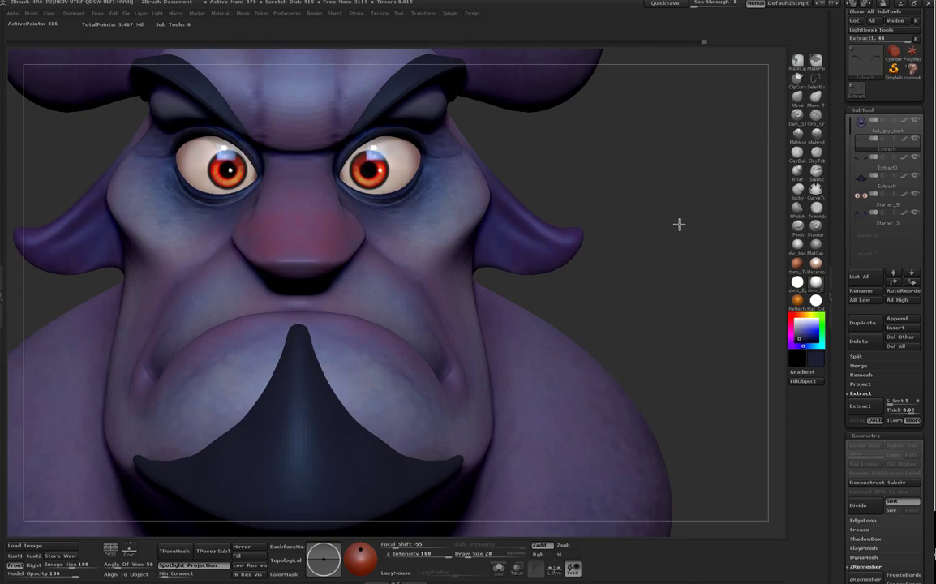
{"action": "key", "text": "f"}
{"action": "key", "text": "f"}
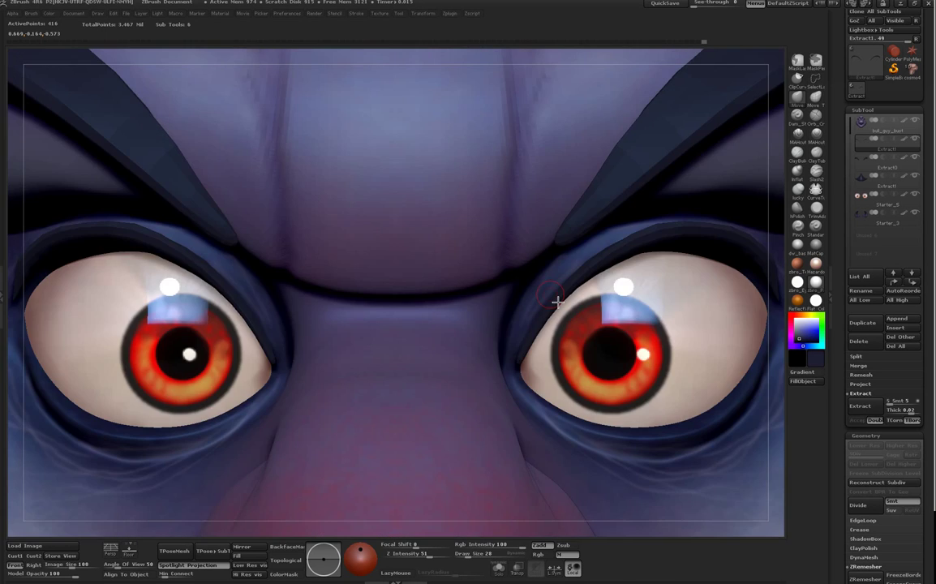
{"action": "left_click_drag", "start_coordinate": [622, 312], "coordinate": [590, 312]}
{"action": "key", "text": "space"}
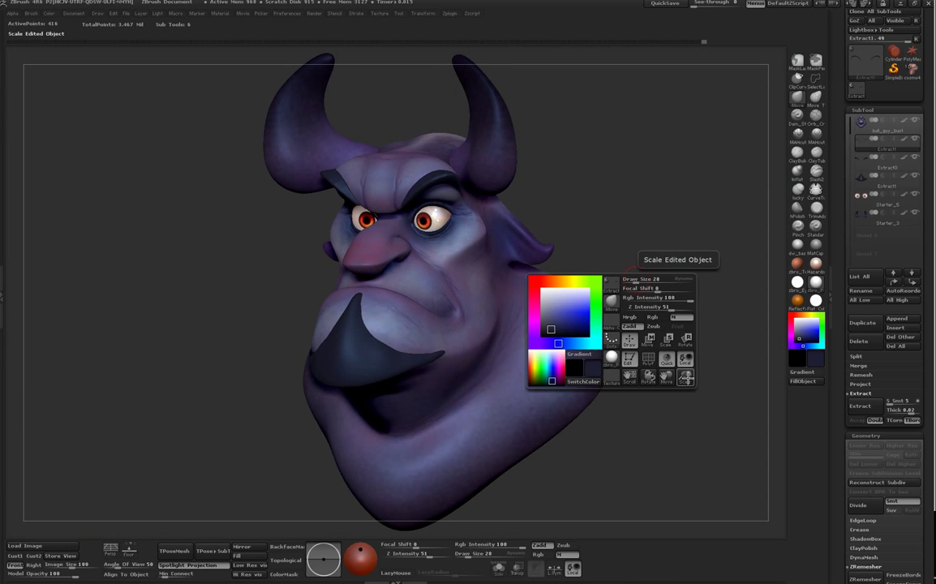
{"action": "left_click_drag", "start_coordinate": [696, 387], "coordinate": [608, 319]}
{"action": "key", "text": "space"}
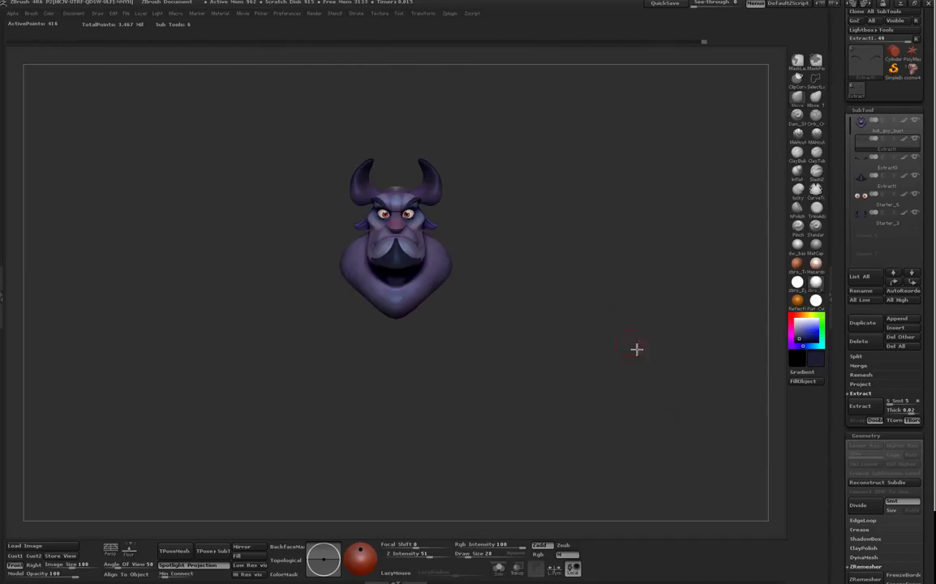
{"action": "key", "text": "space"}
{"action": "left_click_drag", "start_coordinate": [678, 423], "coordinate": [683, 492]}
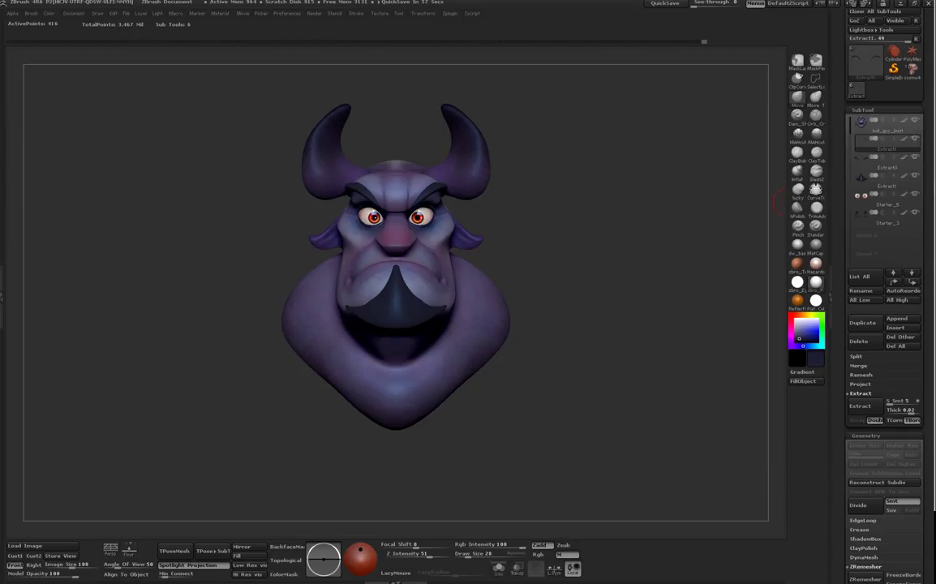
Step: Make the bust mesh active at subdivision level 1 and set the Move brush size to 175 for reshaping its side profile
{"action": "left_click_drag", "start_coordinate": [669, 268], "coordinate": [596, 274]}
{"action": "left_click", "coordinate": [510, 303], "text": "alt"}
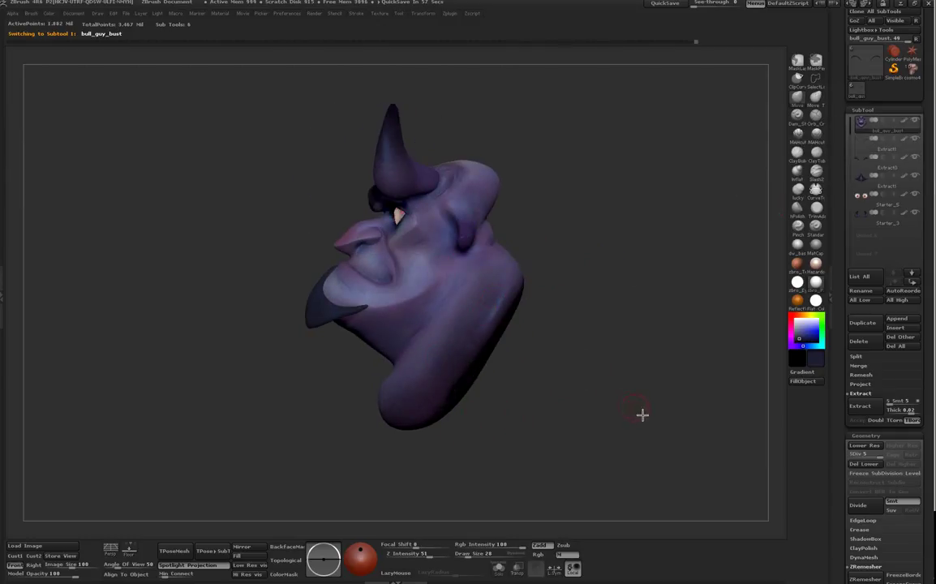
{"action": "key", "text": "shift+d"}
{"action": "key", "text": "shift+d"}
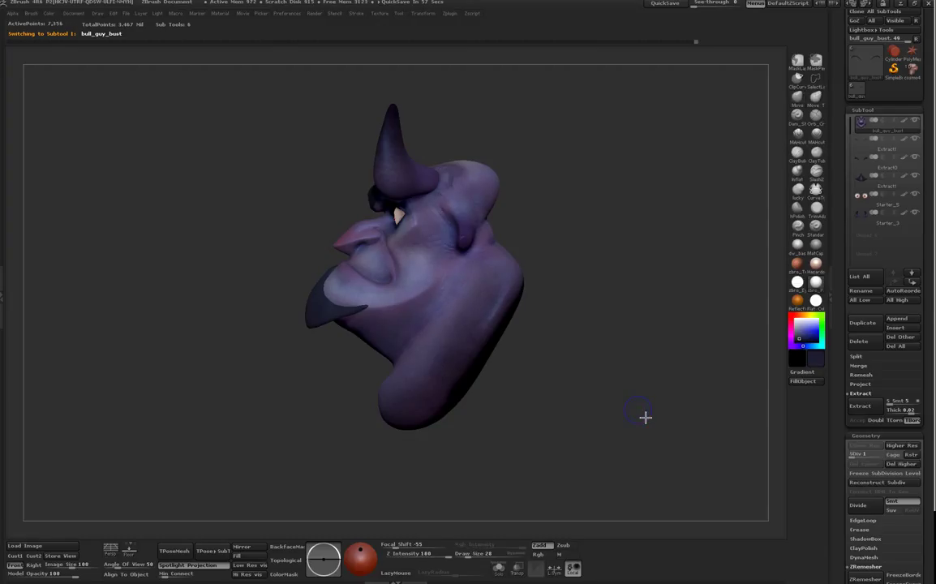
{"action": "key", "text": "space"}
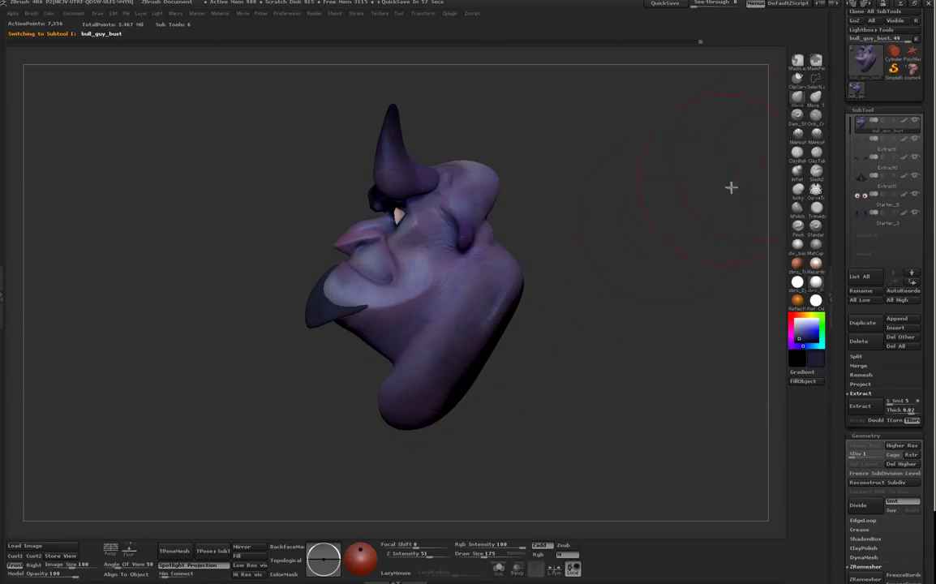
Step: Stretch the base of the chest downward into a long tapering point and smooth its contour
{"action": "mouse_move", "coordinate": [428, 444]}
{"action": "left_mouse_down"}
{"action": "mouse_move", "coordinate": [411, 445]}
{"action": "mouse_move", "coordinate": [417, 488]}
{"action": "left_mouse_up"}
{"action": "key", "text": "shift"}
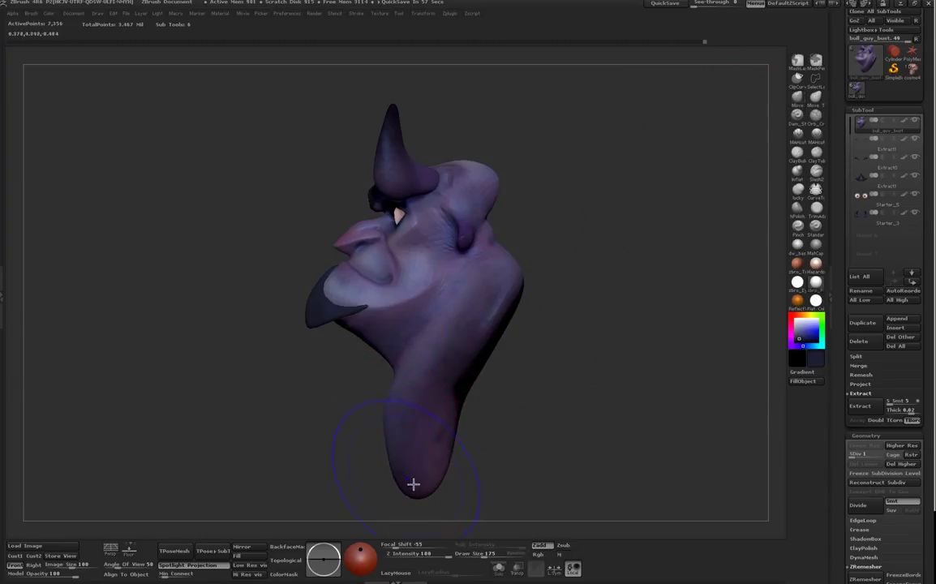
{"action": "left_click_drag", "start_coordinate": [404, 452], "coordinate": [410, 436], "text": "shift"}
{"action": "left_click_drag", "start_coordinate": [389, 501], "coordinate": [438, 497]}
{"action": "left_click_drag", "start_coordinate": [408, 466], "coordinate": [410, 487]}
{"action": "left_click_drag", "start_coordinate": [439, 421], "coordinate": [475, 402]}
{"action": "left_click_drag", "start_coordinate": [467, 480], "coordinate": [500, 472]}
{"action": "mouse_move", "coordinate": [436, 464]}
{"action": "left_mouse_down", "text": "shift"}
{"action": "mouse_move", "coordinate": [472, 402]}
{"action": "mouse_move", "coordinate": [545, 337]}
{"action": "mouse_move", "coordinate": [516, 330]}
{"action": "left_mouse_up", "text": "shift"}
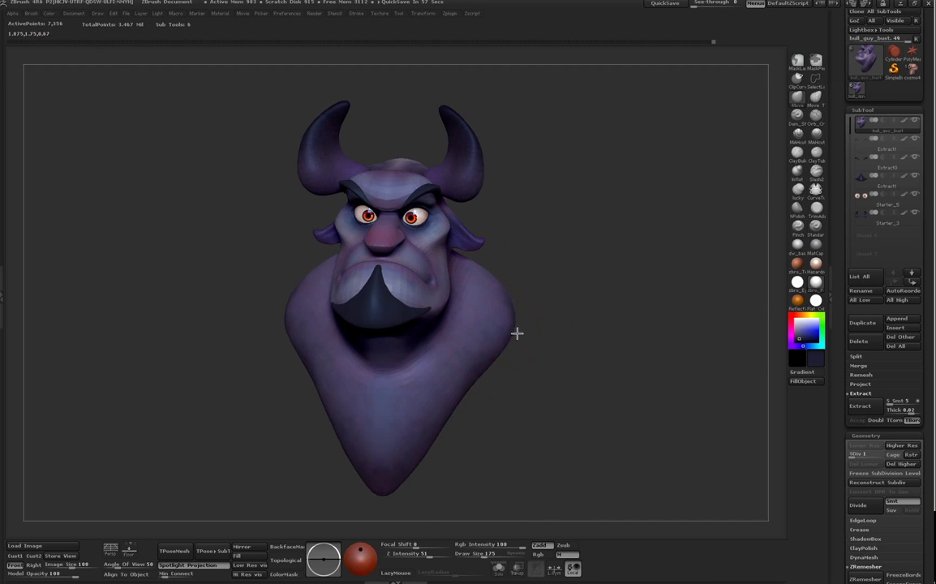
Step: Draw the chest's sides inward towards its lower point and adjust the rim around the bust's back
{"action": "left_click_drag", "start_coordinate": [478, 391], "coordinate": [469, 385]}
{"action": "left_click_drag", "start_coordinate": [455, 425], "coordinate": [432, 455]}
{"action": "mouse_move", "coordinate": [455, 495]}
{"action": "left_mouse_down"}
{"action": "mouse_move", "coordinate": [608, 495]}
{"action": "mouse_move", "coordinate": [560, 366]}
{"action": "left_mouse_up"}
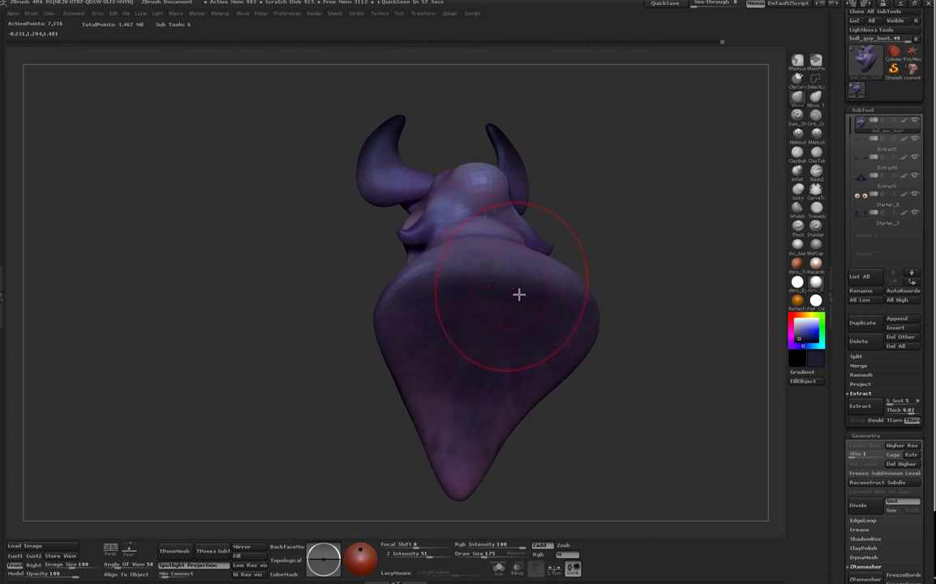
{"action": "mouse_move", "coordinate": [588, 255]}
{"action": "left_mouse_down"}
{"action": "mouse_move", "coordinate": [598, 214]}
{"action": "mouse_move", "coordinate": [530, 280]}
{"action": "left_mouse_up"}
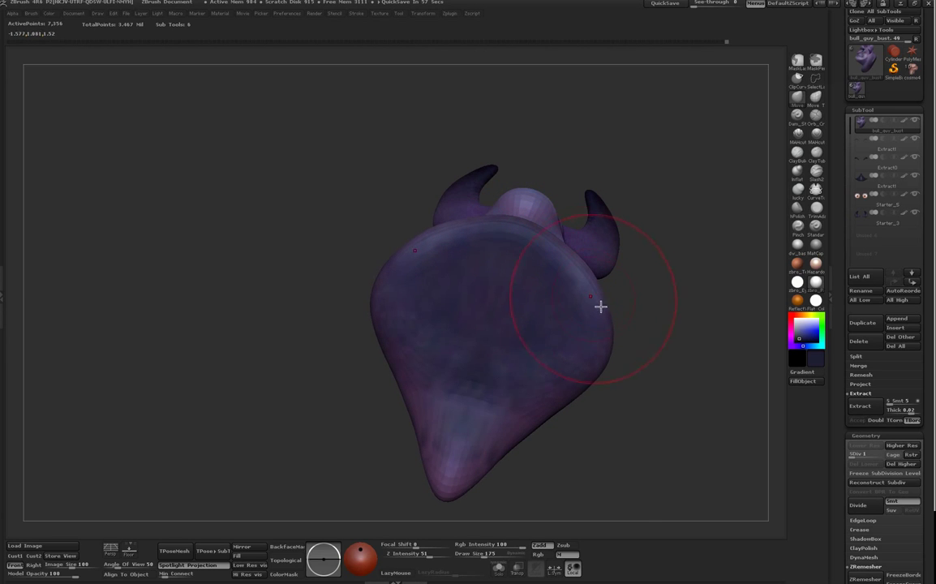
{"action": "mouse_move", "coordinate": [549, 475]}
{"action": "left_mouse_down"}
{"action": "mouse_move", "coordinate": [647, 484]}
{"action": "mouse_move", "coordinate": [697, 453]}
{"action": "mouse_move", "coordinate": [696, 440]}
{"action": "left_mouse_up"}
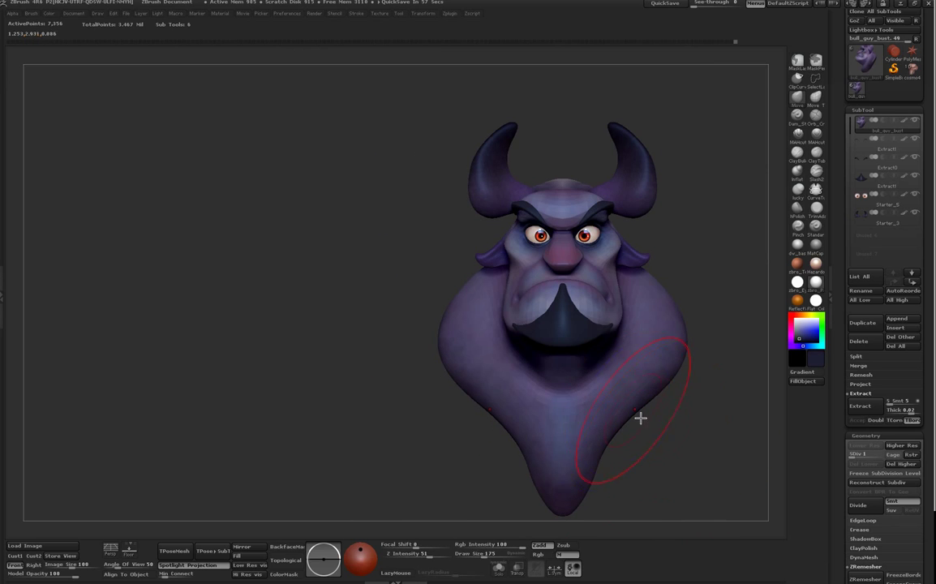
Step: Widen the shoulders from front and back, and refine their upper slope below the ears with brush size 114
{"action": "left_click_drag", "start_coordinate": [655, 278], "coordinate": [648, 262]}
{"action": "mouse_move", "coordinate": [703, 275]}
{"action": "left_mouse_down"}
{"action": "mouse_move", "coordinate": [635, 280]}
{"action": "mouse_move", "coordinate": [680, 292]}
{"action": "mouse_move", "coordinate": [652, 311]}
{"action": "left_mouse_up"}
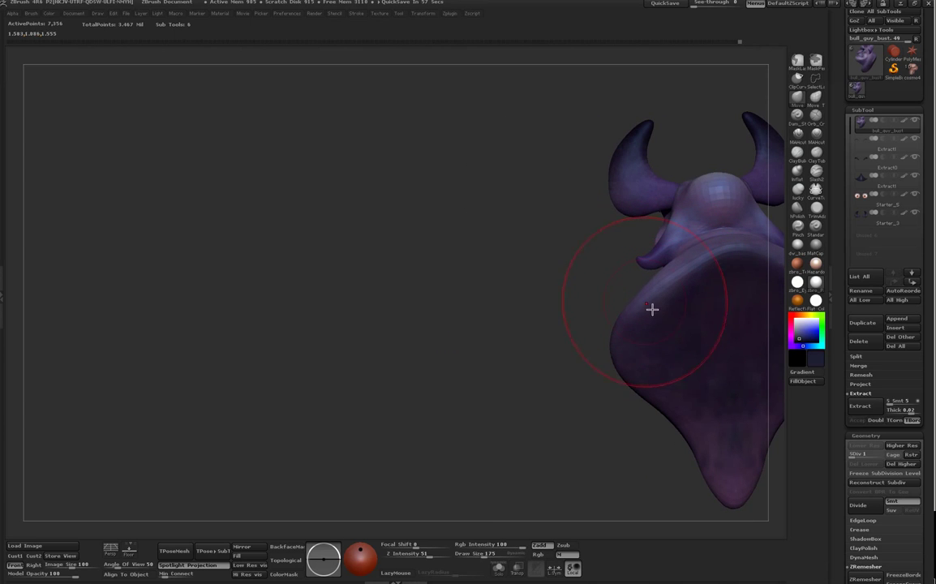
{"action": "left_click_drag", "start_coordinate": [624, 344], "coordinate": [620, 346]}
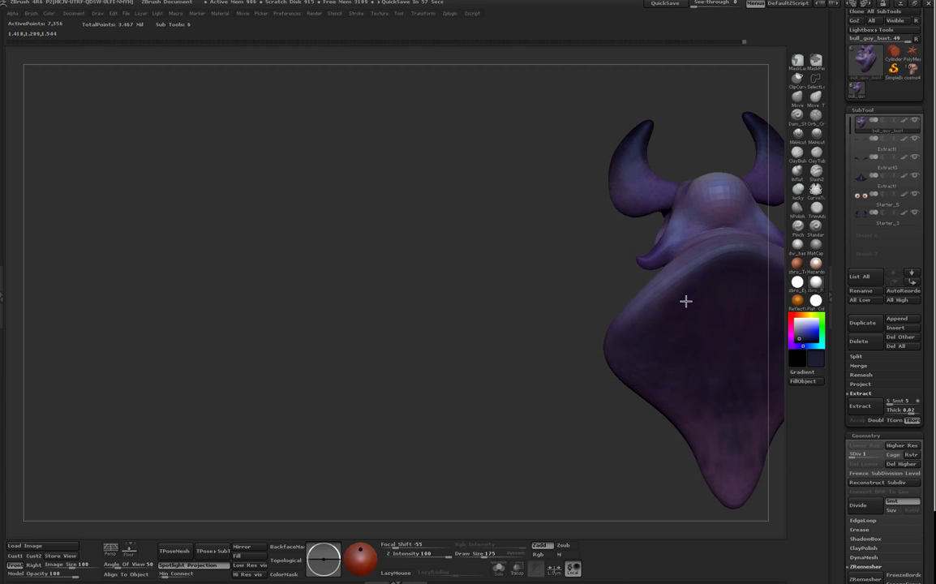
{"action": "mouse_move", "coordinate": [531, 405]}
{"action": "left_mouse_down"}
{"action": "mouse_move", "coordinate": [617, 435]}
{"action": "mouse_move", "coordinate": [674, 410]}
{"action": "mouse_move", "coordinate": [711, 337]}
{"action": "left_mouse_up"}
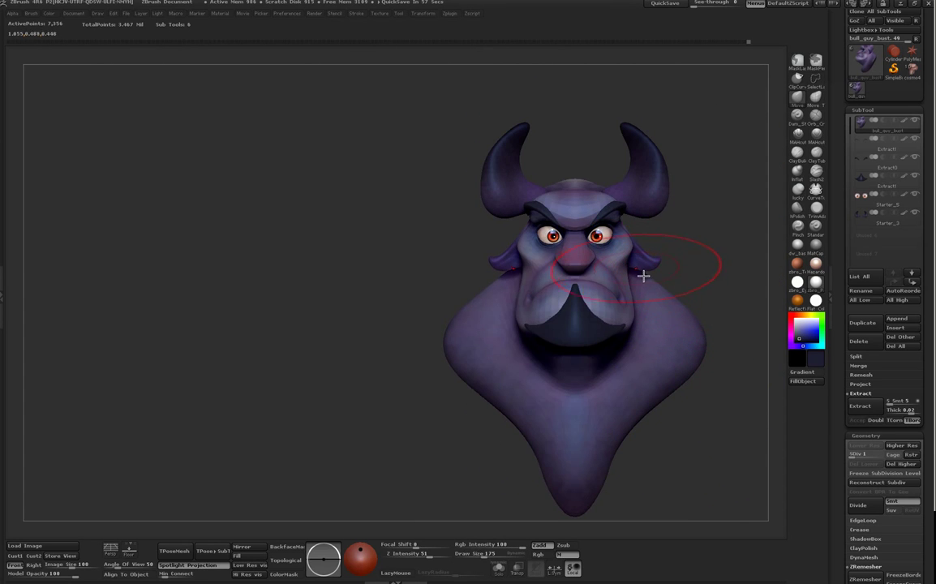
{"action": "key", "text": "space"}
{"action": "left_click_drag", "start_coordinate": [667, 279], "coordinate": [664, 274]}
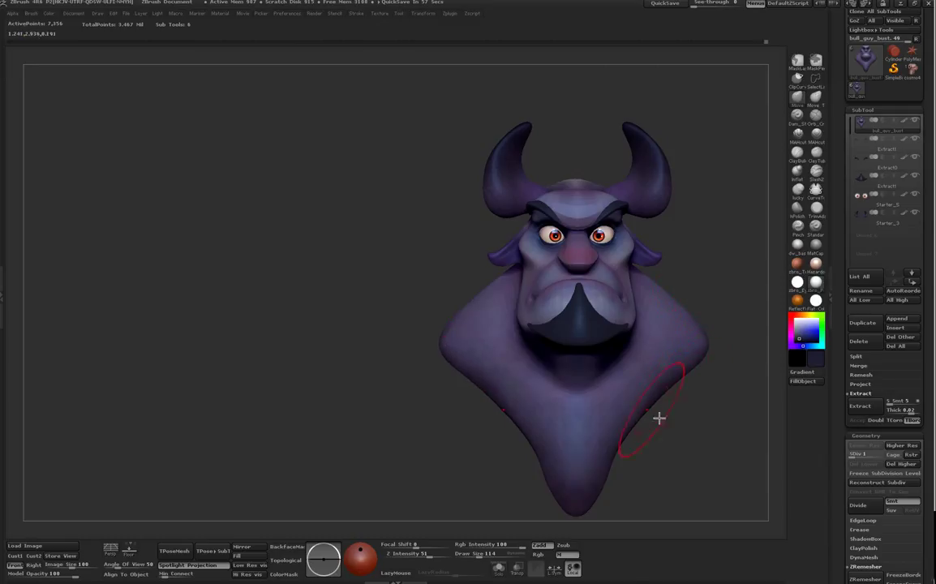
Step: Smooth the bust's lower side edges, and shape the ears into sharper tips with brush size 42
{"action": "key", "text": "shift"}
{"action": "key", "text": "space"}
{"action": "key", "text": "shift"}
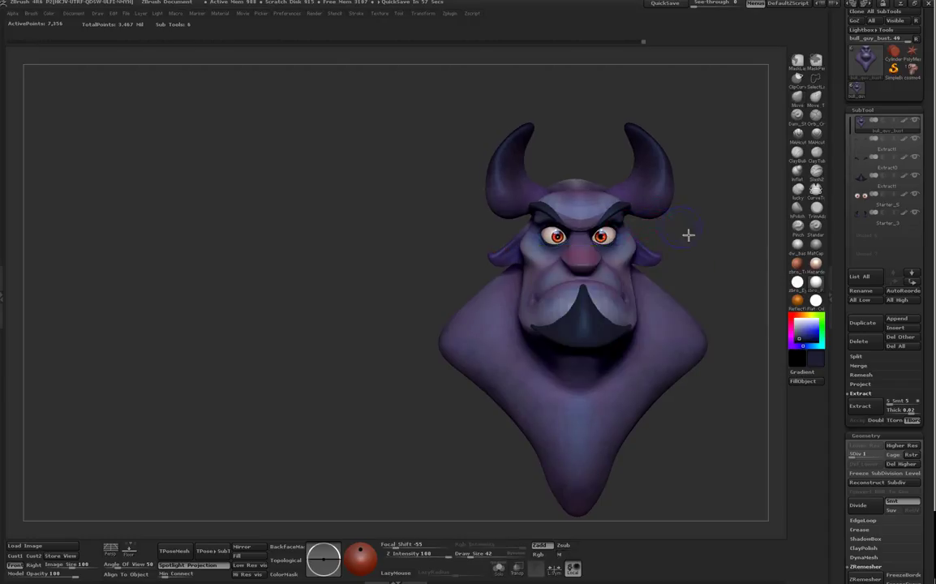
{"action": "left_click_drag", "start_coordinate": [688, 235], "coordinate": [655, 255], "text": "shift"}
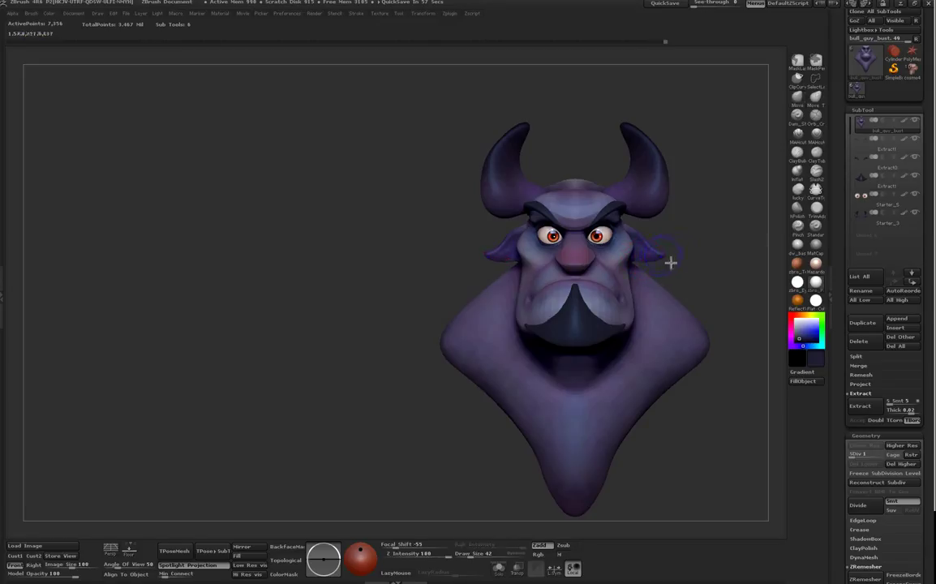
Step: Pull the shoulder corners outward with a larger Move brush, from front and back, and return the bust to subdivision level 5
{"action": "right_click", "coordinate": [698, 349]}
{"action": "left_click_drag", "start_coordinate": [698, 346], "coordinate": [704, 345]}
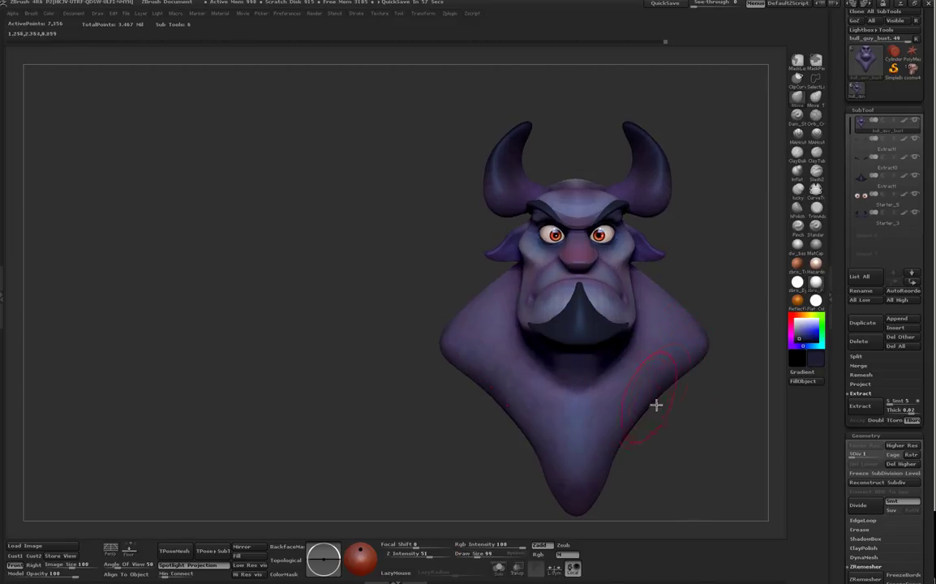
{"action": "key", "text": "shift"}
{"action": "left_click_drag", "start_coordinate": [709, 371], "coordinate": [548, 446]}
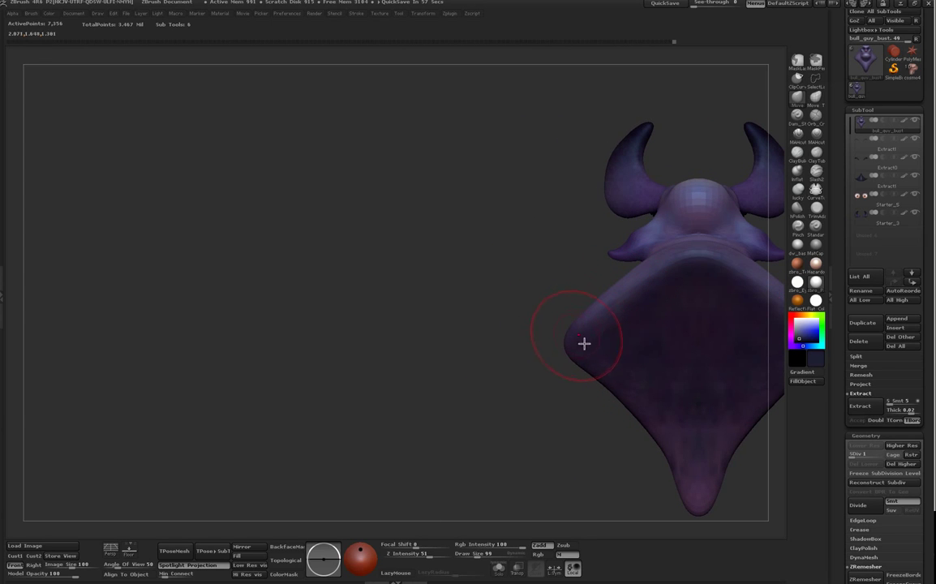
{"action": "mouse_move", "coordinate": [584, 345]}
{"action": "left_mouse_down"}
{"action": "mouse_move", "coordinate": [555, 471]}
{"action": "mouse_move", "coordinate": [599, 433]}
{"action": "mouse_move", "coordinate": [618, 430]}
{"action": "mouse_move", "coordinate": [580, 425]}
{"action": "left_mouse_up"}
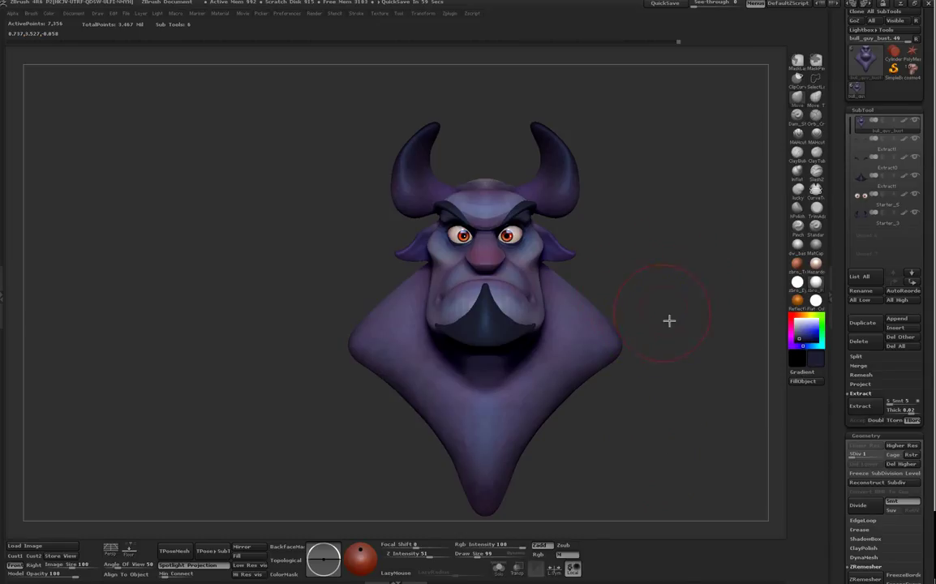
{"action": "key", "text": "f"}
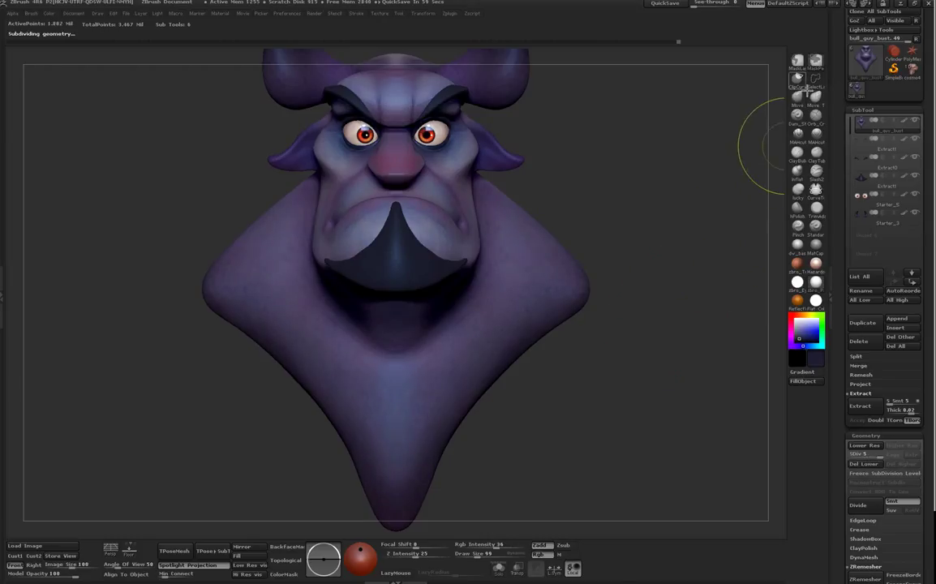
Step: Try to clip the chest's lower sides with ClipCurve from the front, and undo that cut
{"action": "mouse_move", "coordinate": [799, 79]}
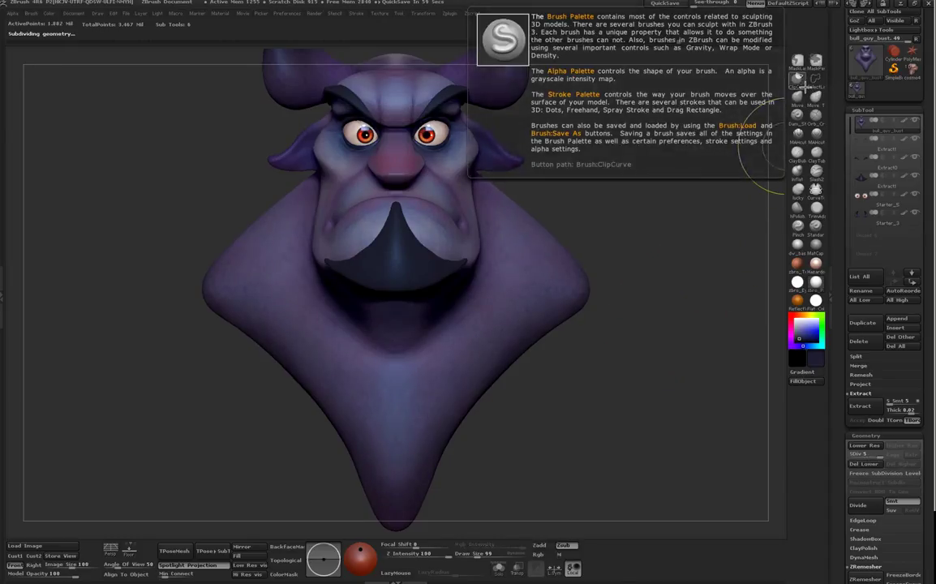
{"action": "key", "text": "c"}
{"action": "key", "text": "space"}
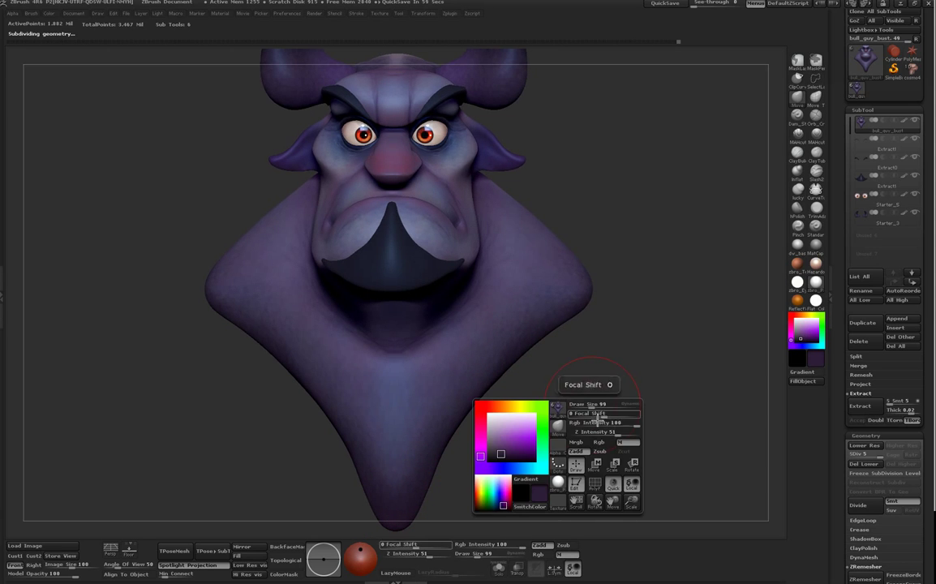
{"action": "left_click_drag", "start_coordinate": [618, 507], "coordinate": [647, 490]}
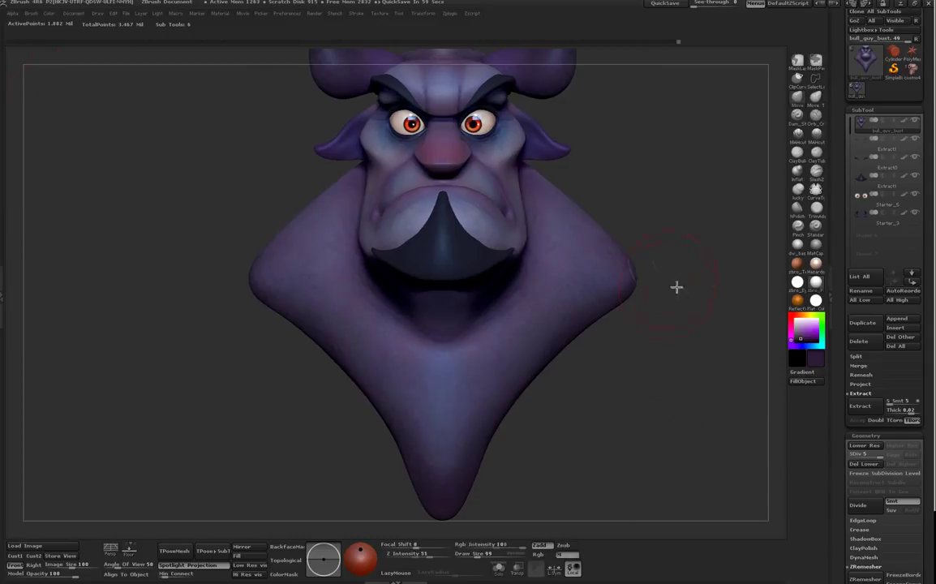
{"action": "left_click_drag", "start_coordinate": [717, 246], "coordinate": [321, 459], "text": "ctrl+shift"}
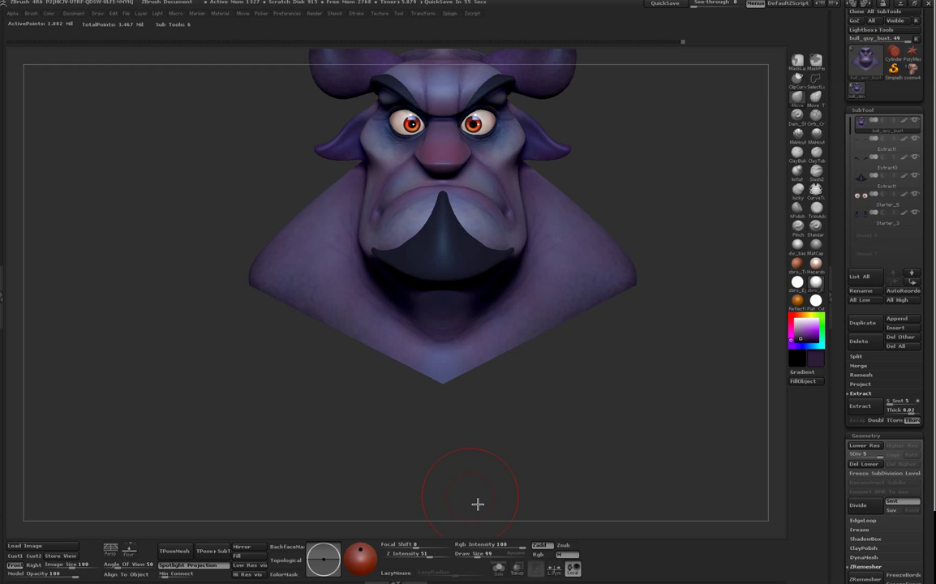
{"action": "left_click_drag", "start_coordinate": [600, 462], "coordinate": [375, 472]}
{"action": "key", "text": "ctrl+z"}
{"action": "left_click_drag", "start_coordinate": [560, 472], "coordinate": [606, 465], "text": "shift"}
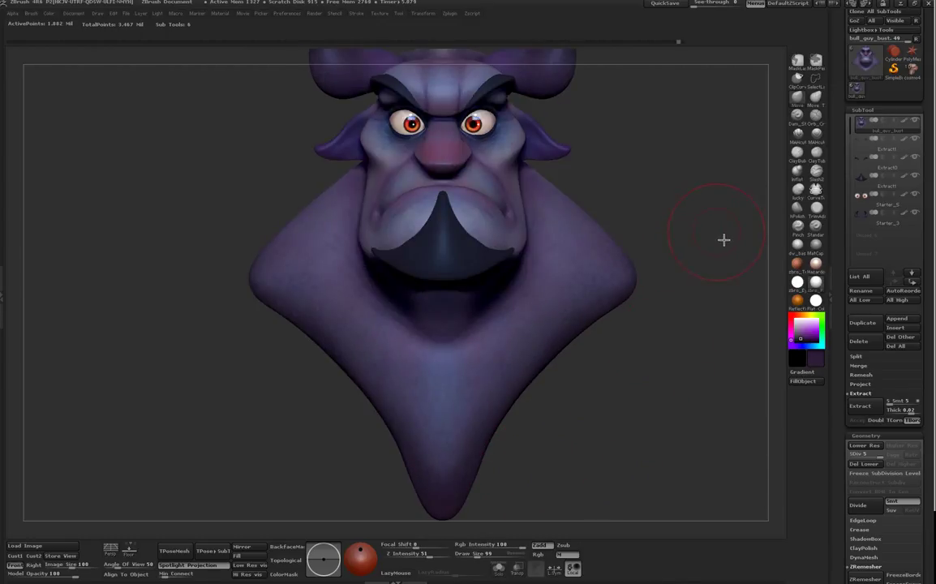
Step: Trim the bust's lower sides into a concave taper with ClipCurve, and clip the chest's lower tip flat from the side
{"action": "mouse_move", "coordinate": [722, 244]}
{"action": "left_mouse_down", "text": "ctrl+shift"}
{"action": "mouse_move", "coordinate": [624, 288]}
{"action": "mouse_move", "coordinate": [520, 388]}
{"action": "mouse_move", "coordinate": [479, 470]}
{"action": "mouse_move", "coordinate": [445, 576]}
{"action": "left_mouse_up", "text": "ctrl+shift"}
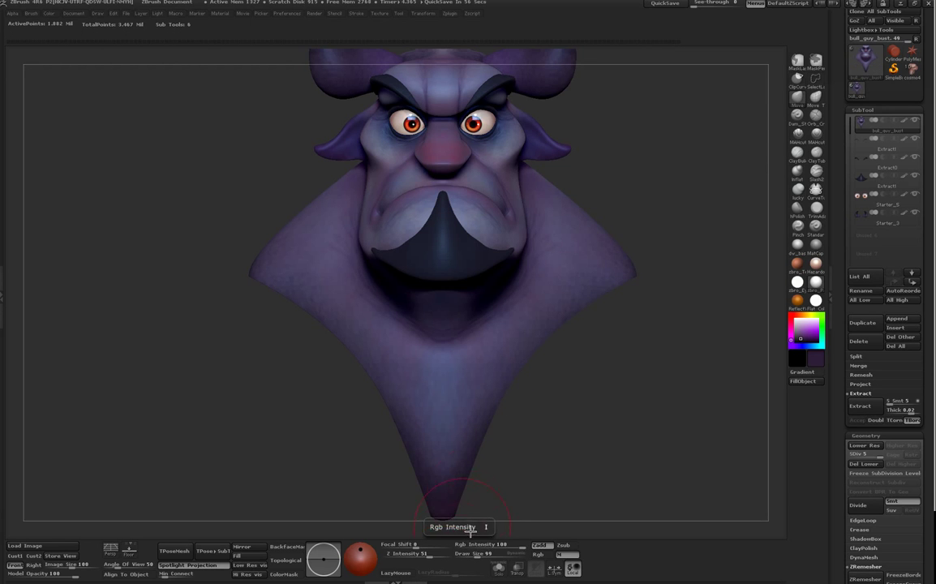
{"action": "left_click_drag", "start_coordinate": [578, 434], "coordinate": [559, 435]}
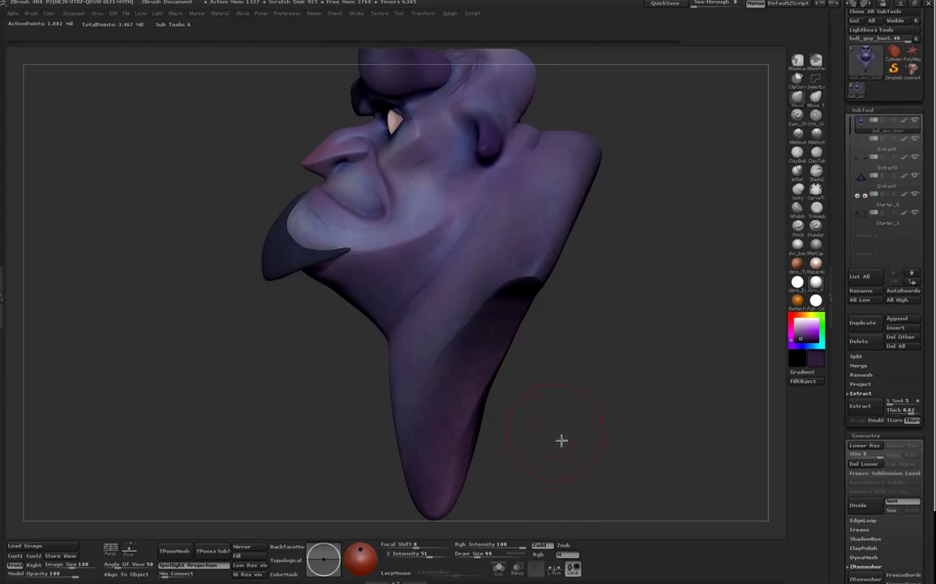
{"action": "left_click_drag", "start_coordinate": [663, 503], "coordinate": [275, 509], "text": "ctrl+shift"}
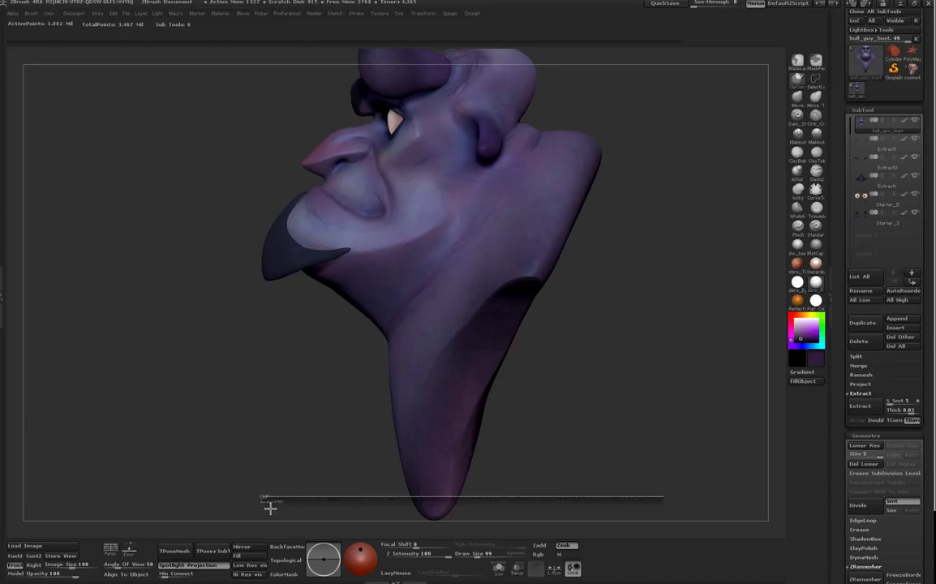
{"action": "mouse_move", "coordinate": [269, 508]}
{"action": "left_mouse_down", "text": "ctrl+shift"}
{"action": "mouse_move", "coordinate": [250, 512]}
{"action": "mouse_move", "coordinate": [268, 514]}
{"action": "left_mouse_up", "text": "ctrl+shift"}
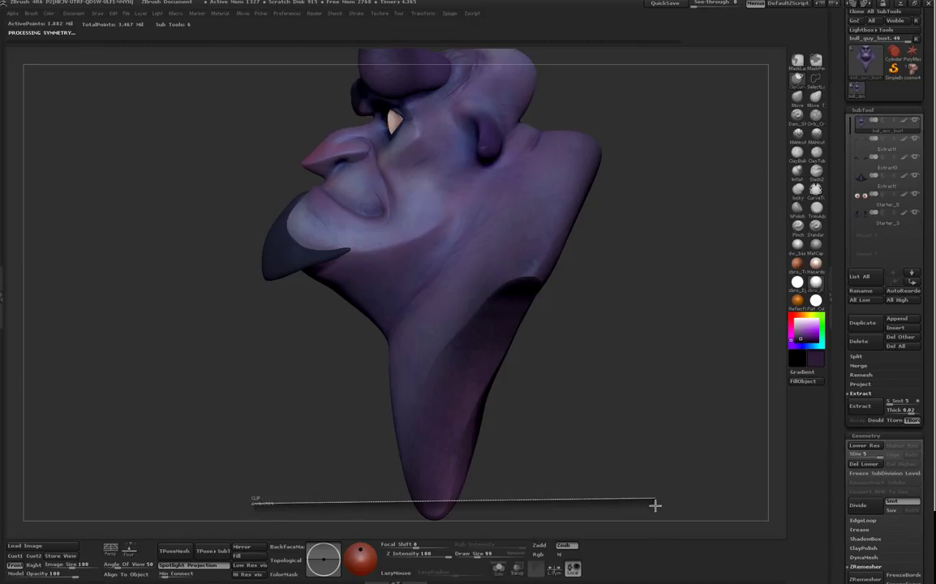
{"action": "left_click_drag", "start_coordinate": [656, 503], "coordinate": [673, 495], "text": "ctrl+shift"}
{"action": "mouse_move", "coordinate": [596, 482]}
{"action": "left_mouse_down"}
{"action": "mouse_move", "coordinate": [650, 491]}
{"action": "mouse_move", "coordinate": [814, 483]}
{"action": "left_mouse_up"}
{"action": "left_click_drag", "start_coordinate": [678, 476], "coordinate": [658, 406], "text": "shift"}
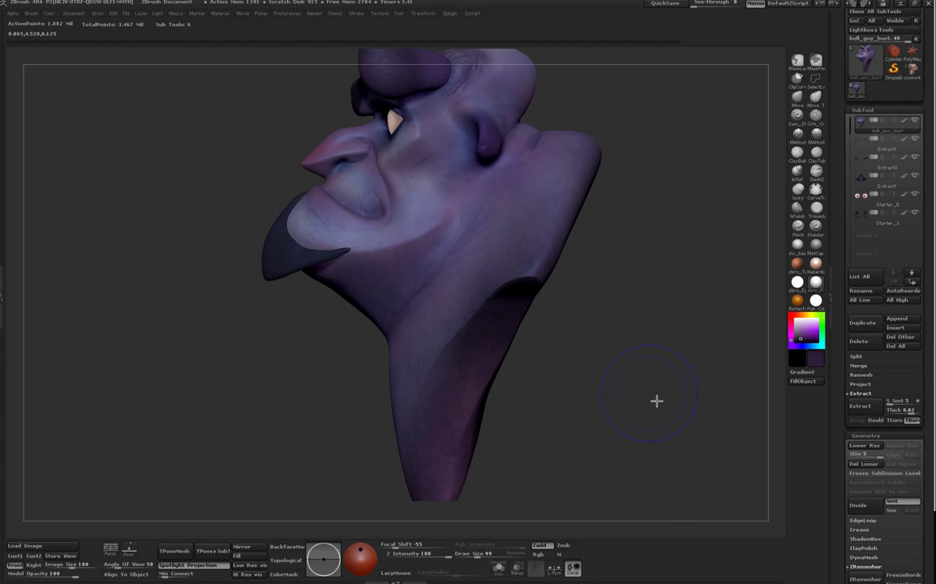
Step: Try to clip the bust's back along a diagonal curve from the side, checking the shoulders and the mesh wireframe
{"action": "left_click_drag", "start_coordinate": [645, 84], "coordinate": [573, 202], "text": "ctrl+shift"}
{"action": "left_click_drag", "start_coordinate": [573, 202], "coordinate": [447, 532], "text": "ctrl+shift"}
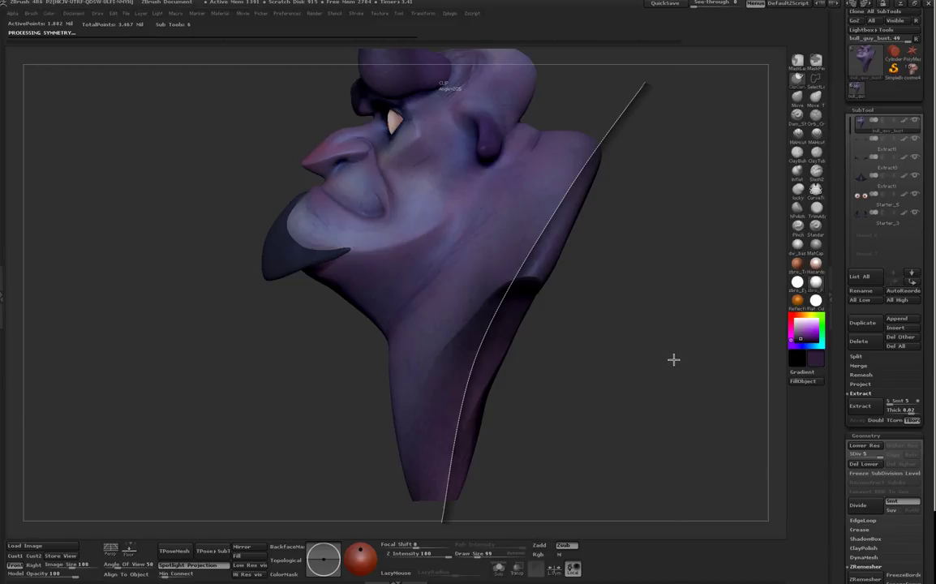
{"action": "mouse_move", "coordinate": [649, 369]}
{"action": "left_mouse_down"}
{"action": "mouse_move", "coordinate": [643, 389]}
{"action": "mouse_move", "coordinate": [803, 381]}
{"action": "mouse_move", "coordinate": [700, 397]}
{"action": "mouse_move", "coordinate": [677, 317]}
{"action": "left_mouse_up"}
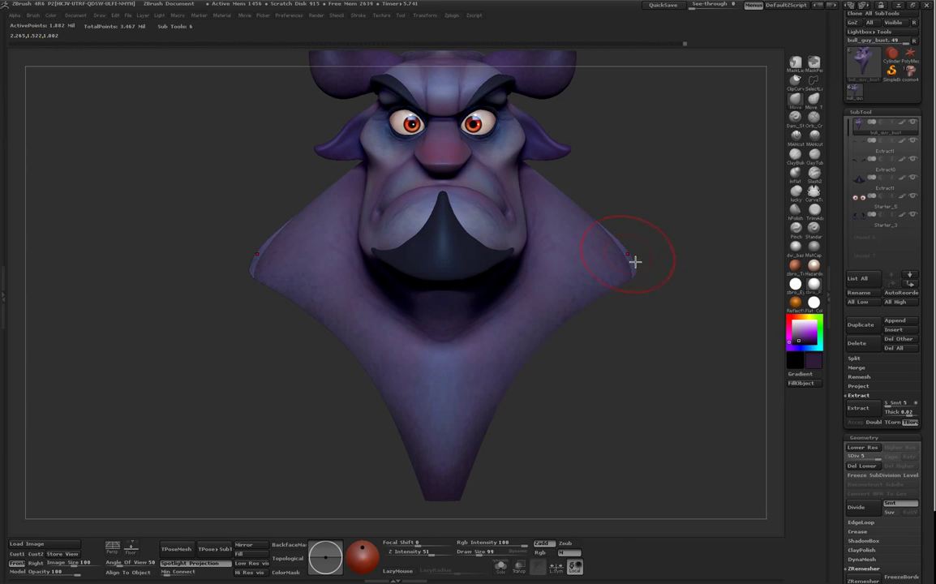
{"action": "mouse_move", "coordinate": [673, 350]}
{"action": "left_mouse_down"}
{"action": "mouse_move", "coordinate": [665, 384]}
{"action": "mouse_move", "coordinate": [635, 391]}
{"action": "left_mouse_up"}
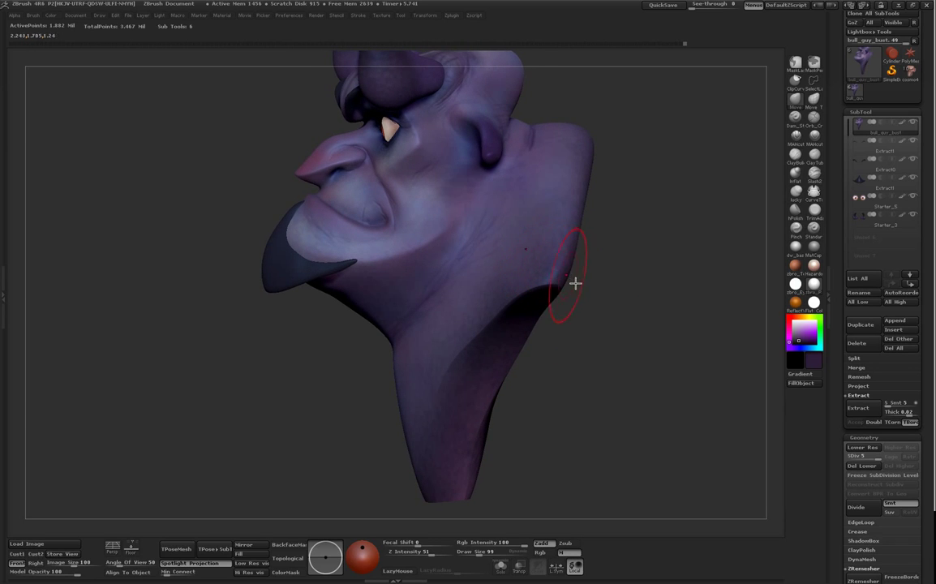
{"action": "left_click_drag", "start_coordinate": [617, 324], "coordinate": [615, 304]}
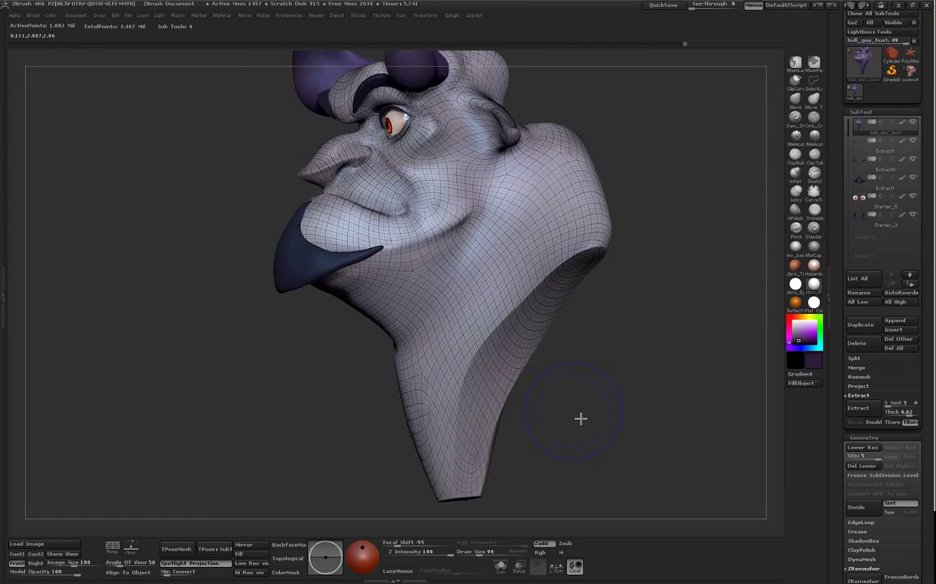
{"action": "key", "text": "shift+f"}
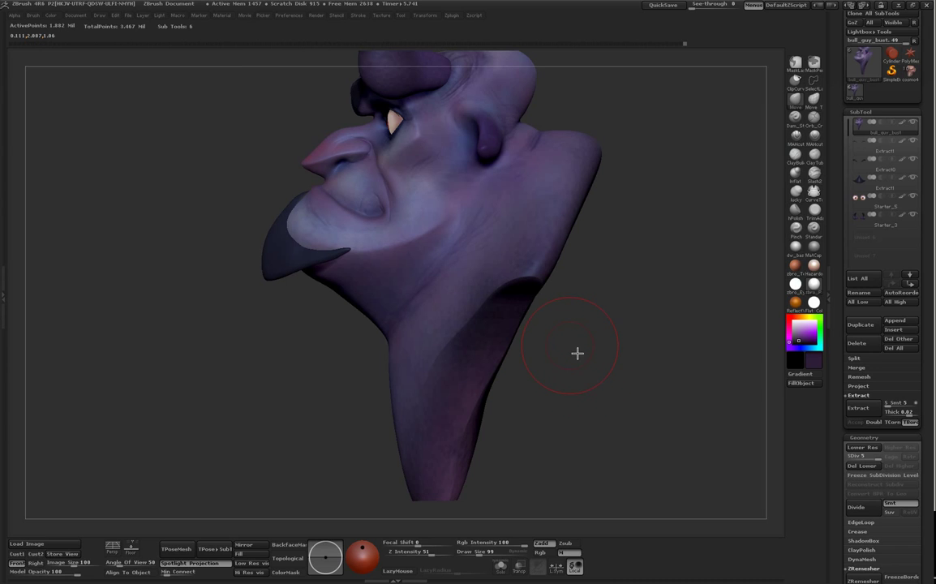
Step: Sharpen and smooth the rim around the back of the shoulder with the Pinch brush at draw size 77
{"action": "left_click_drag", "start_coordinate": [591, 378], "coordinate": [738, 367]}
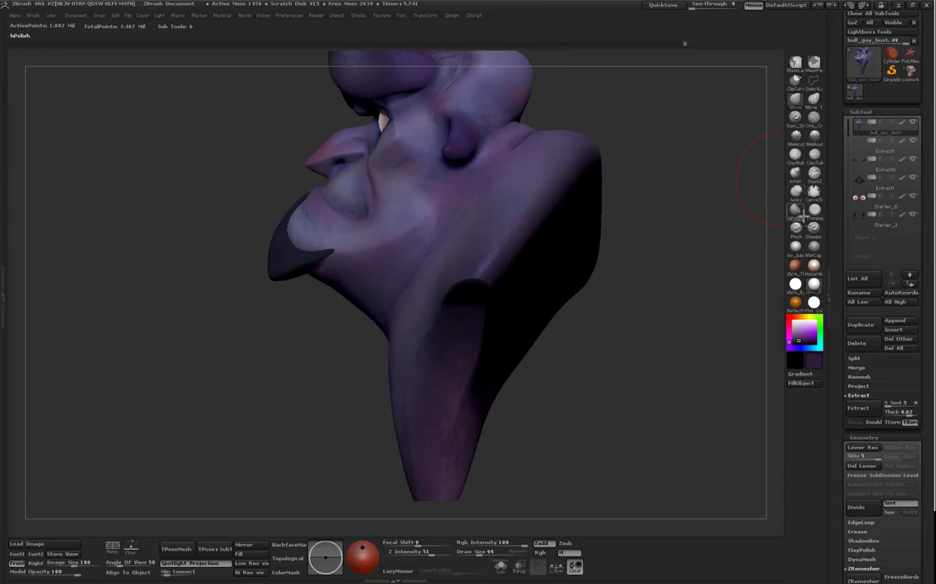
{"action": "left_click_drag", "start_coordinate": [722, 210], "coordinate": [534, 298]}
{"action": "key", "text": "space"}
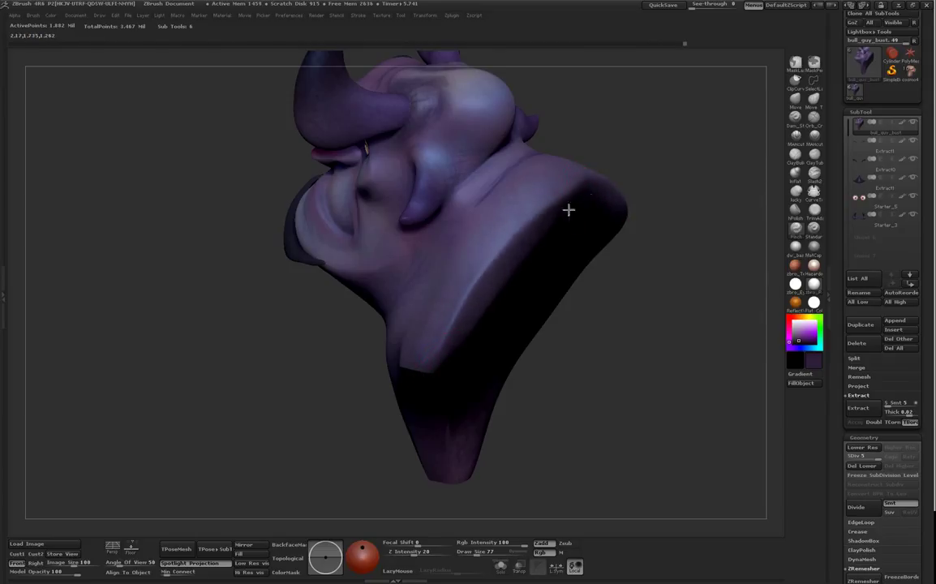
{"action": "key", "text": "shift"}
{"action": "left_click_drag", "start_coordinate": [584, 308], "coordinate": [454, 307]}
{"action": "mouse_move", "coordinate": [456, 360]}
{"action": "left_mouse_down"}
{"action": "mouse_move", "coordinate": [566, 333]}
{"action": "mouse_move", "coordinate": [595, 298]}
{"action": "left_mouse_up"}
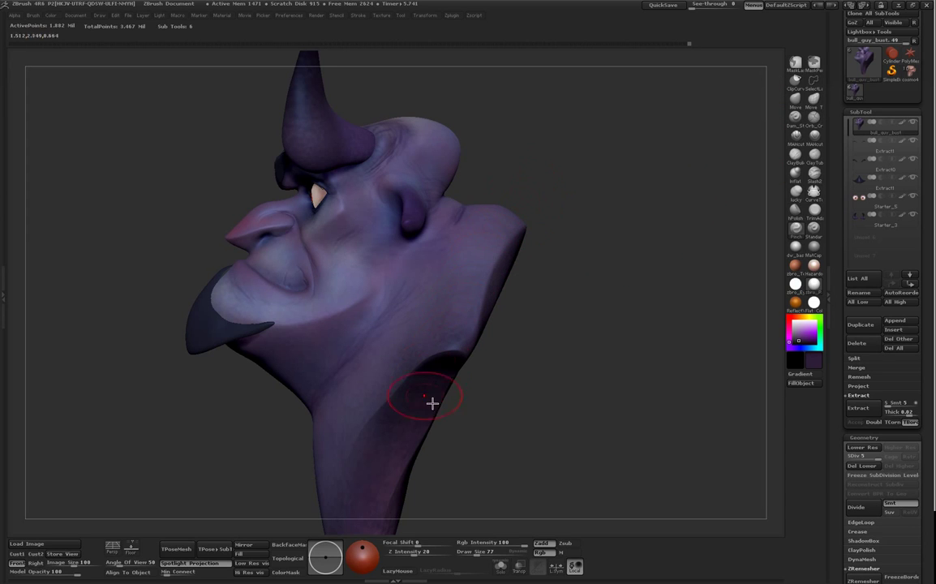
{"action": "left_click_drag", "start_coordinate": [548, 420], "coordinate": [512, 442]}
{"action": "key", "text": "space"}
{"action": "mouse_move", "coordinate": [564, 516]}
{"action": "left_mouse_down"}
{"action": "mouse_move", "coordinate": [603, 456]}
{"action": "mouse_move", "coordinate": [626, 442]}
{"action": "left_mouse_up"}
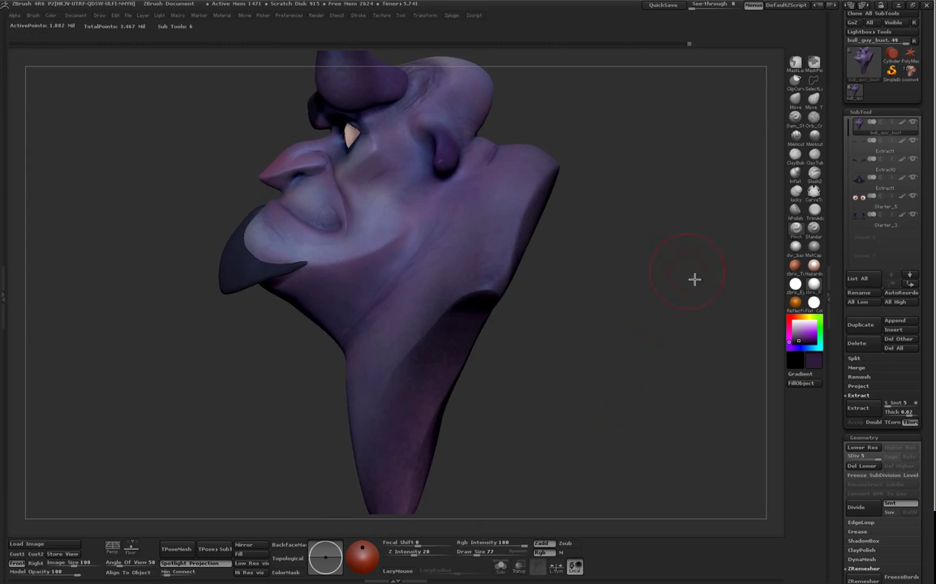
Step: Clip the bust's back along a curve from the upper shoulder down to the chest's flat base, working from the side
{"action": "left_click", "coordinate": [797, 86], "text": "ctrl+shift"}
{"action": "key", "text": "c"}
{"action": "key", "text": "c"}
{"action": "mouse_move", "coordinate": [577, 124]}
{"action": "left_mouse_down", "text": "ctrl+shift"}
{"action": "mouse_move", "coordinate": [491, 277]}
{"action": "mouse_move", "coordinate": [441, 415]}
{"action": "mouse_move", "coordinate": [407, 574]}
{"action": "mouse_move", "coordinate": [443, 538]}
{"action": "mouse_move", "coordinate": [610, 491]}
{"action": "left_mouse_up", "text": "ctrl+shift"}
{"action": "key", "text": "shift"}
{"action": "left_click_drag", "start_coordinate": [666, 81], "coordinate": [393, 572], "text": "ctrl+shift"}
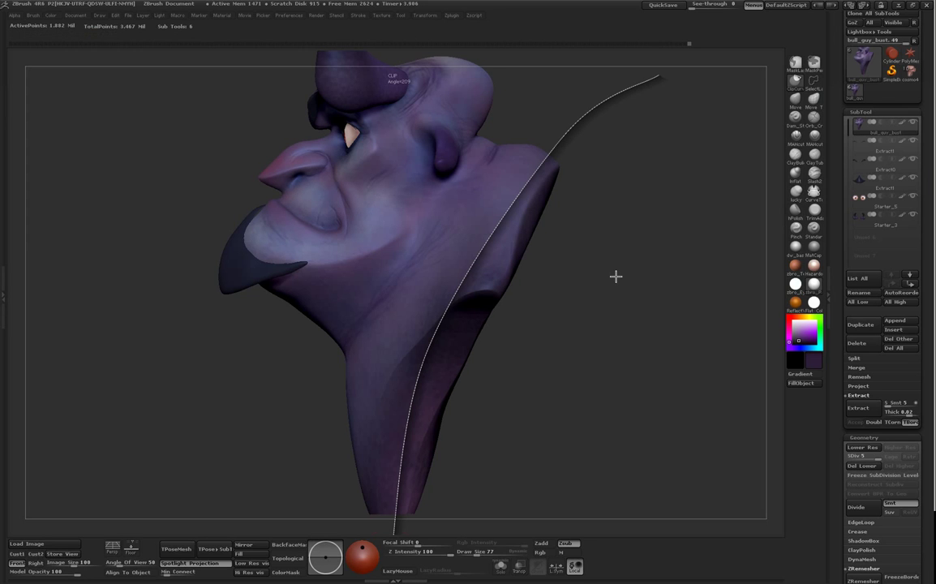
{"action": "left_click_drag", "start_coordinate": [552, 378], "coordinate": [585, 388]}
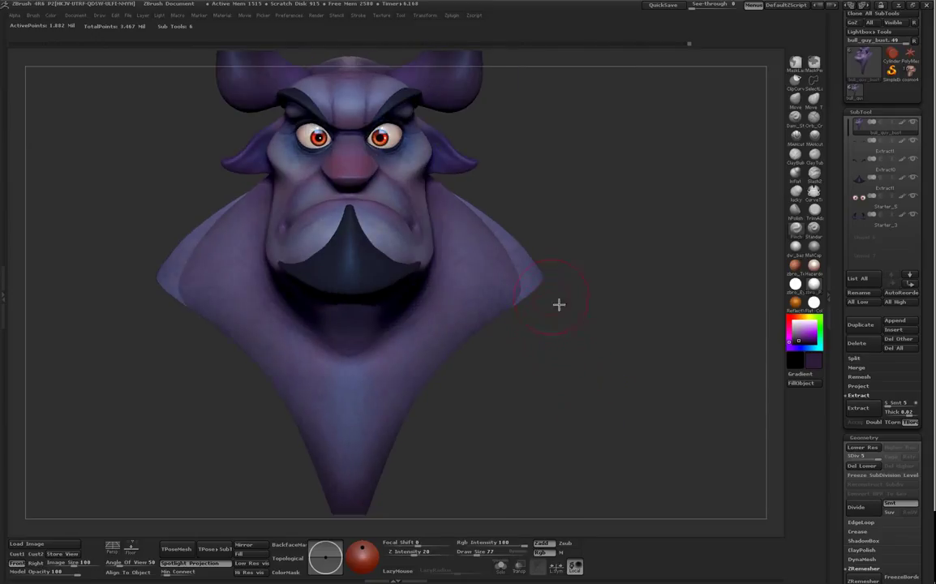
Step: Smooth the clipped shoulder edges from the front, and round off the outer shoulder corners with a curved clip
{"action": "key", "text": "shift"}
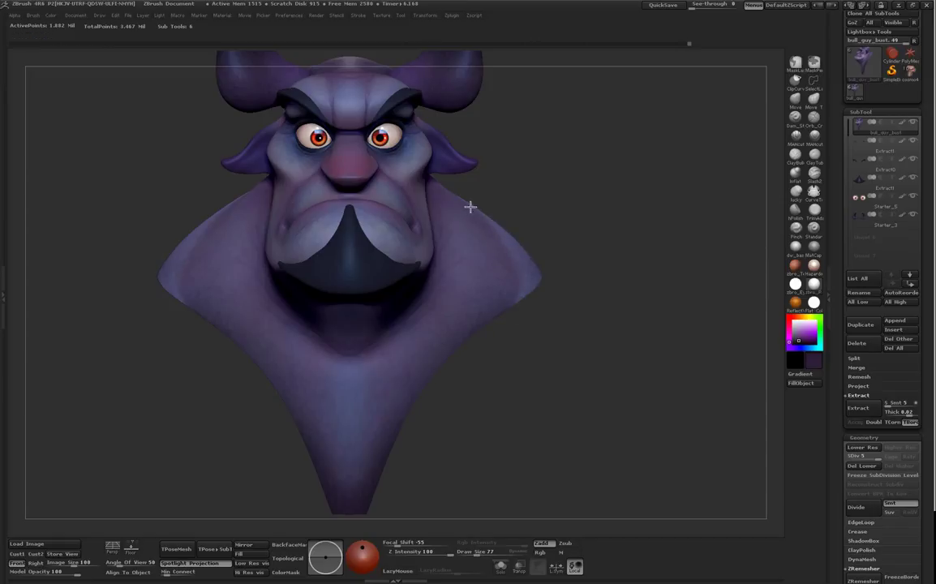
{"action": "mouse_move", "coordinate": [520, 279]}
{"action": "left_mouse_down"}
{"action": "mouse_move", "coordinate": [587, 424]}
{"action": "mouse_move", "coordinate": [506, 432]}
{"action": "mouse_move", "coordinate": [598, 428]}
{"action": "mouse_move", "coordinate": [583, 409]}
{"action": "left_mouse_up"}
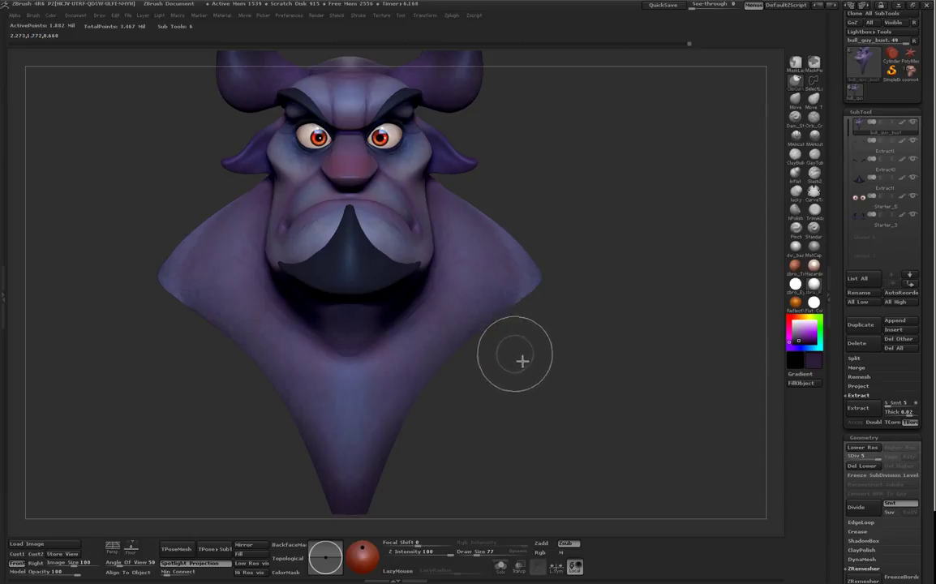
{"action": "left_click_drag", "start_coordinate": [528, 330], "coordinate": [507, 462], "text": "ctrl+shift"}
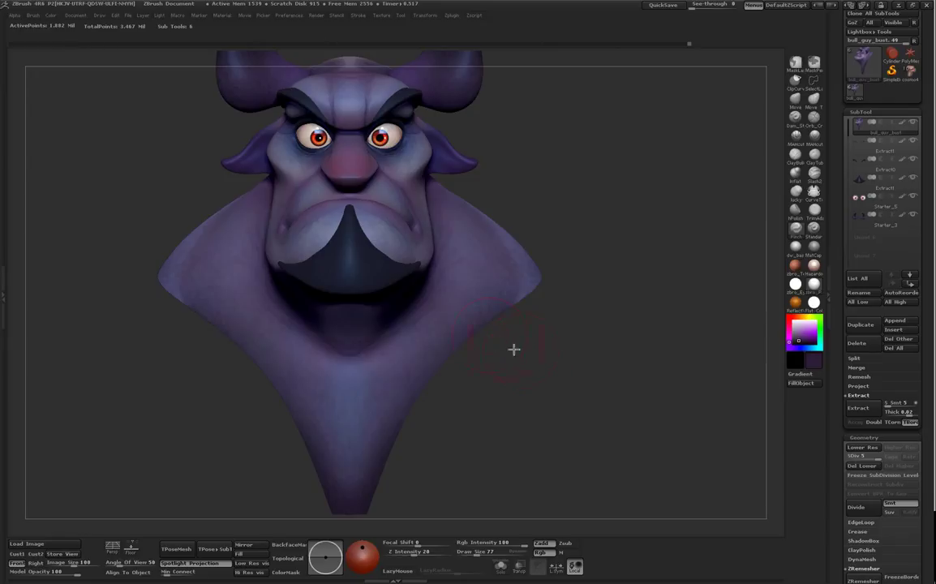
{"action": "left_click_drag", "start_coordinate": [211, 352], "coordinate": [271, 189], "text": "ctrl+shift"}
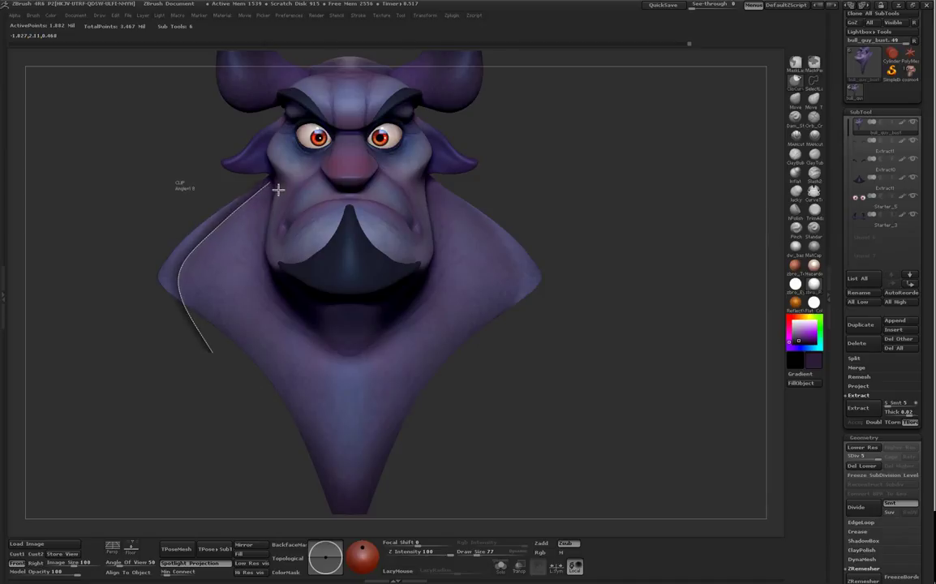
{"action": "left_click_drag", "start_coordinate": [270, 184], "coordinate": [255, 190], "text": "ctrl+shift"}
{"action": "mouse_move", "coordinate": [557, 176]}
{"action": "left_mouse_down"}
{"action": "mouse_move", "coordinate": [522, 182]}
{"action": "mouse_move", "coordinate": [516, 159]}
{"action": "mouse_move", "coordinate": [652, 116]}
{"action": "mouse_move", "coordinate": [648, 138]}
{"action": "mouse_move", "coordinate": [537, 145]}
{"action": "mouse_move", "coordinate": [537, 174]}
{"action": "mouse_move", "coordinate": [507, 176]}
{"action": "left_mouse_up"}
Step: Refine the shoulder's back contour at subdivision level 3 with the Move and Pinch brushes, and return the bust to level 5
{"action": "key", "text": "b"}
{"action": "key", "text": "m"}
{"action": "key", "text": "v"}
{"action": "key", "text": "shift+d"}
{"action": "key", "text": "shift+d"}
{"action": "key", "text": "b"}
{"action": "key", "text": "p"}
{"action": "key", "text": "i"}
{"action": "key", "text": "space"}
{"action": "key", "text": "b"}
{"action": "key", "text": "m"}
{"action": "key", "text": "v"}
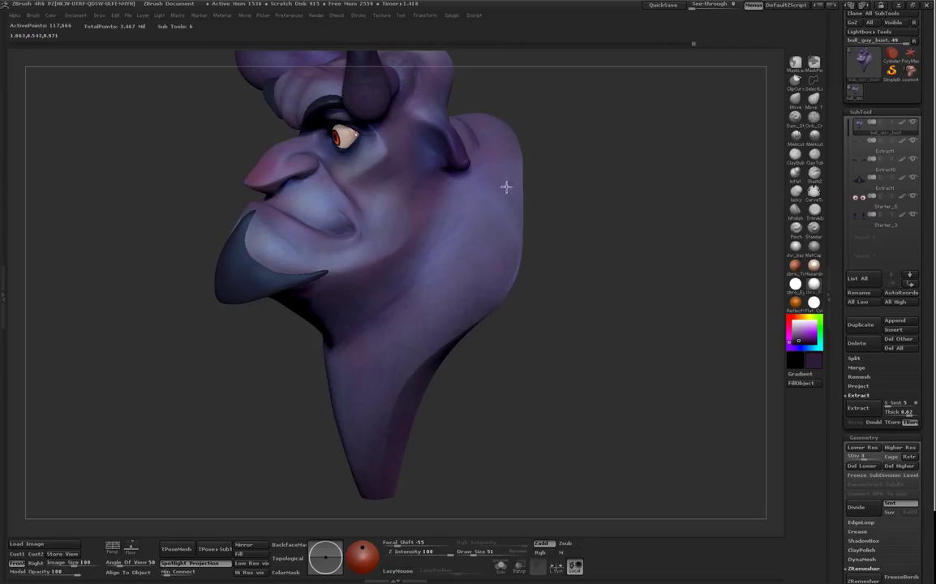
{"action": "key", "text": "d"}
{"action": "key", "text": "d"}
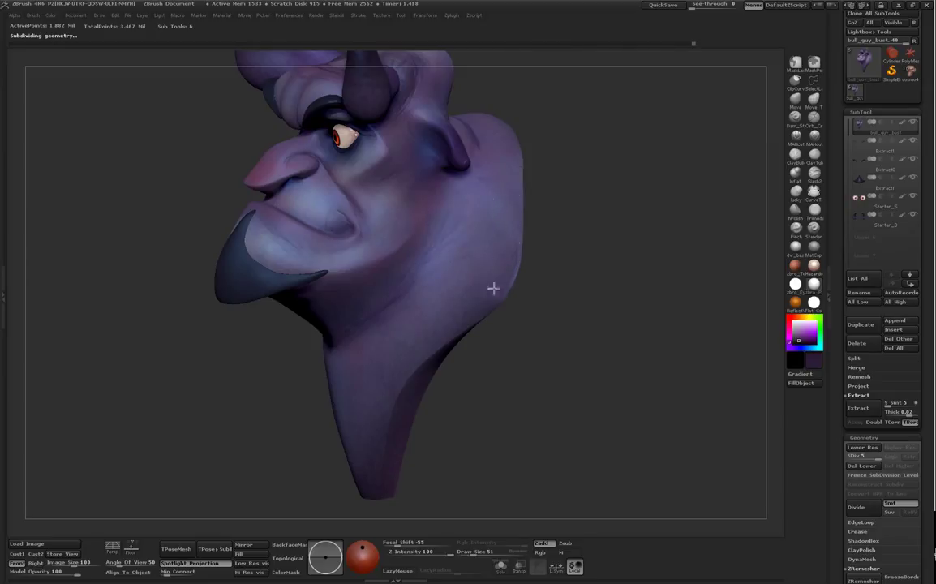
Step: Frame the whole bust from the front, dock the render settings, and make a BPR render
{"action": "left_click_drag", "start_coordinate": [544, 380], "coordinate": [577, 321]}
{"action": "left_click_drag", "start_coordinate": [574, 428], "coordinate": [933, 552]}
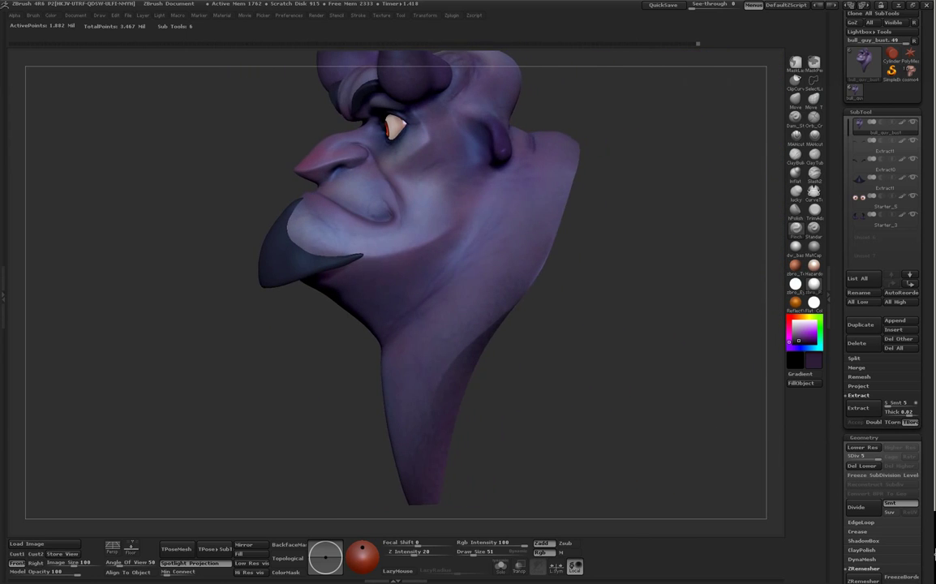
{"action": "left_click_drag", "start_coordinate": [778, 435], "coordinate": [493, 495]}
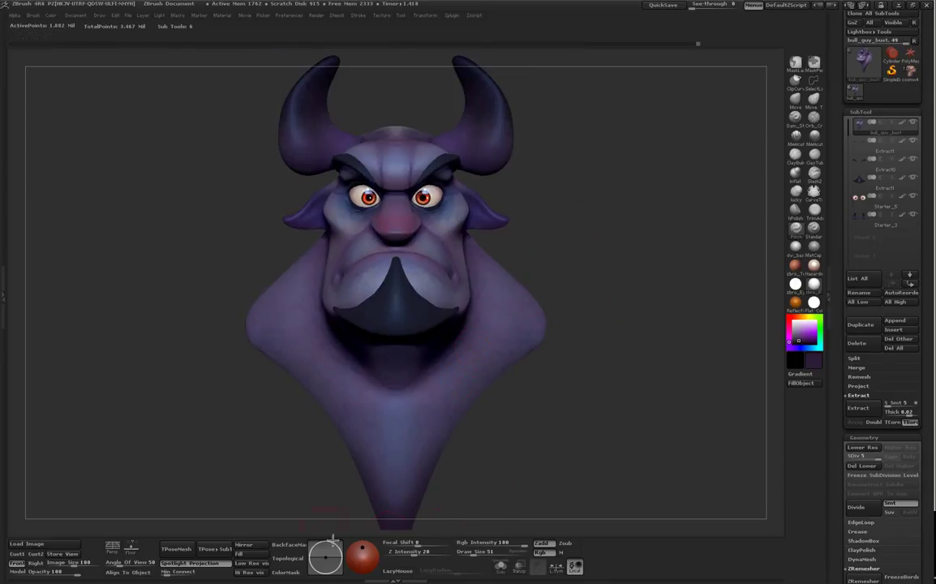
{"action": "key", "text": "space"}
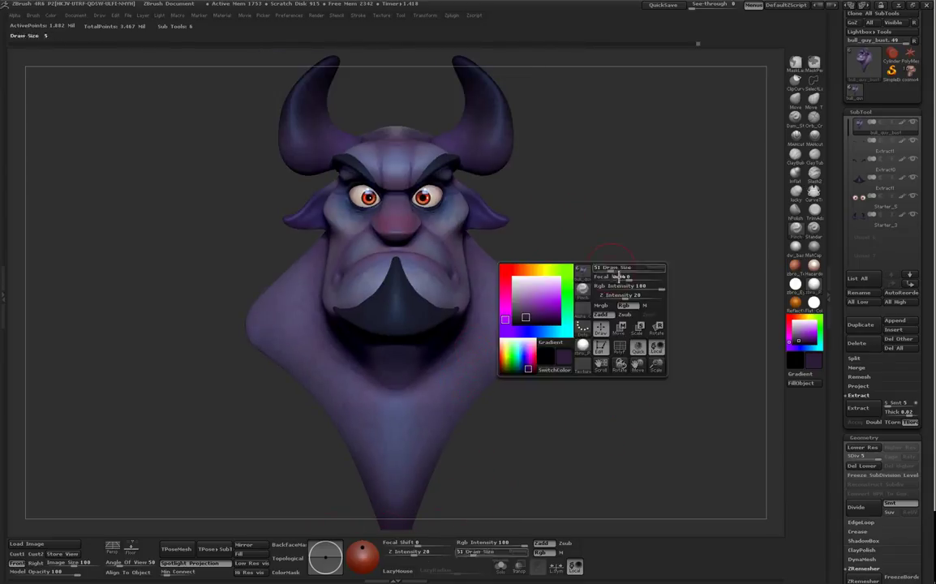
{"action": "left_click_drag", "start_coordinate": [662, 371], "coordinate": [656, 360]}
{"action": "key", "text": "space"}
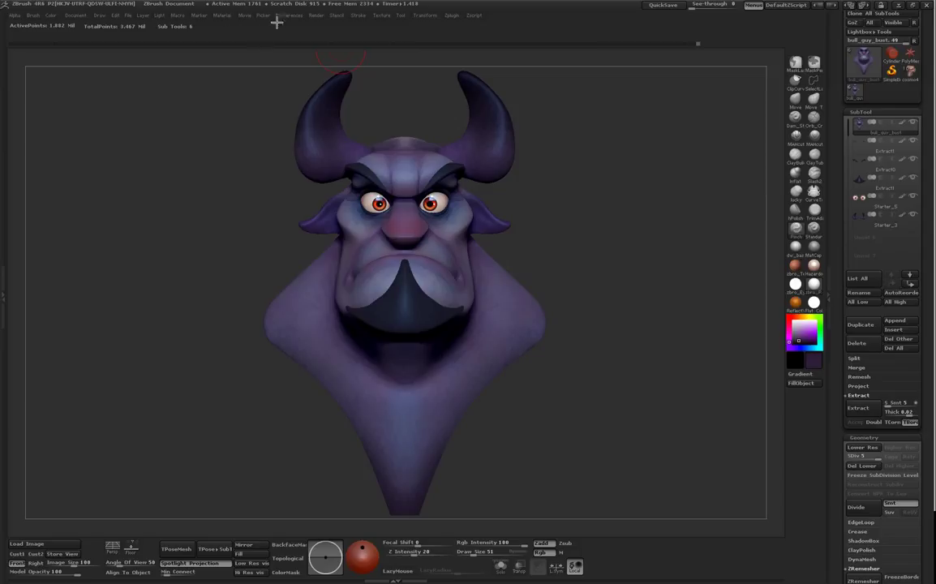
{"action": "left_click", "coordinate": [316, 16]}
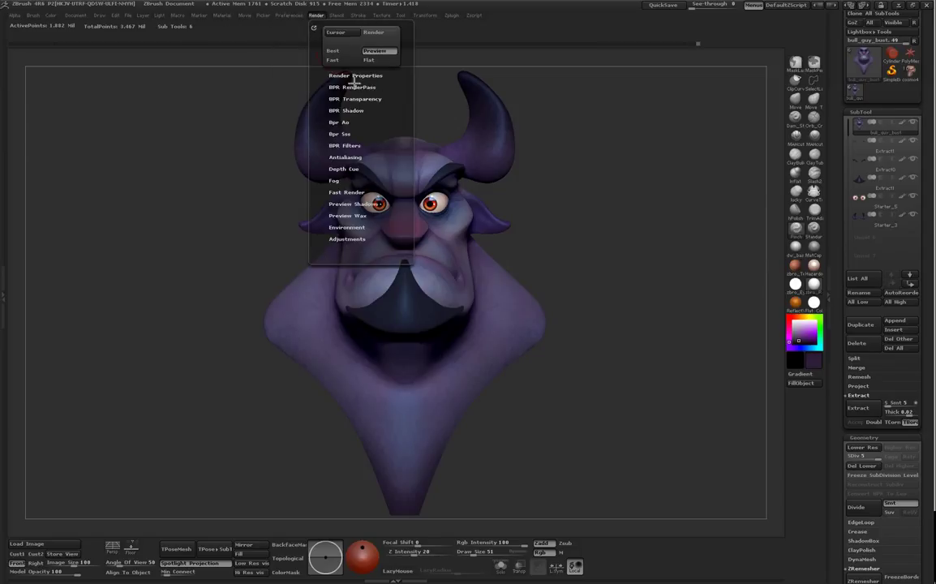
{"action": "left_click", "coordinate": [318, 31]}
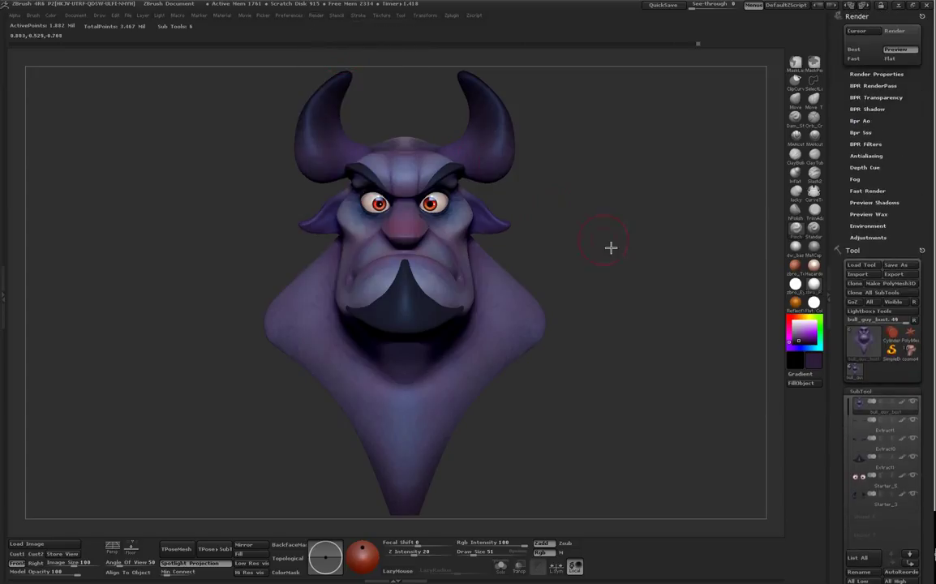
{"action": "key", "text": "shift+ctrl+r"}
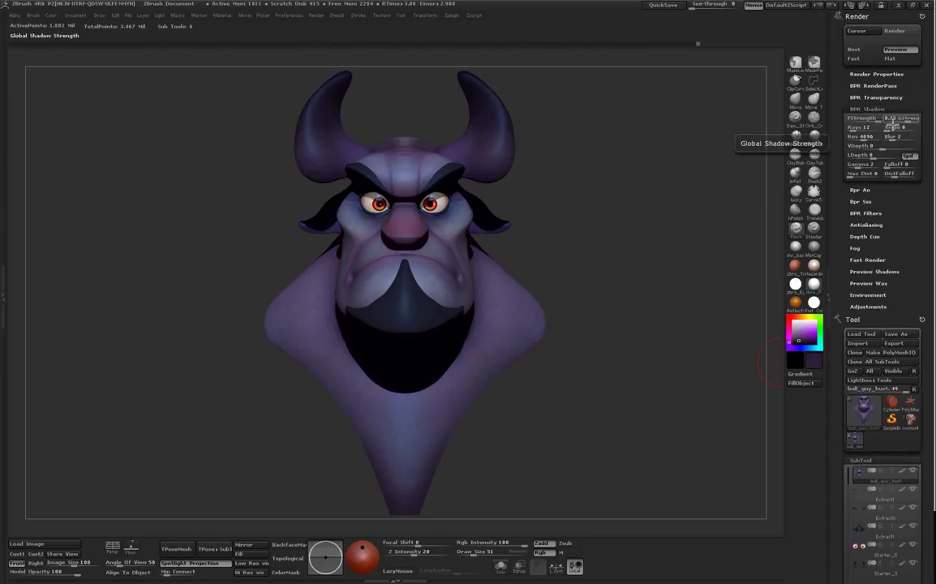
Step: Lower the global strength of the BPR shadow and render the bust again
{"action": "left_click", "coordinate": [899, 123]}
{"action": "key", "text": "Return"}
{"action": "key", "text": "shift+r"}
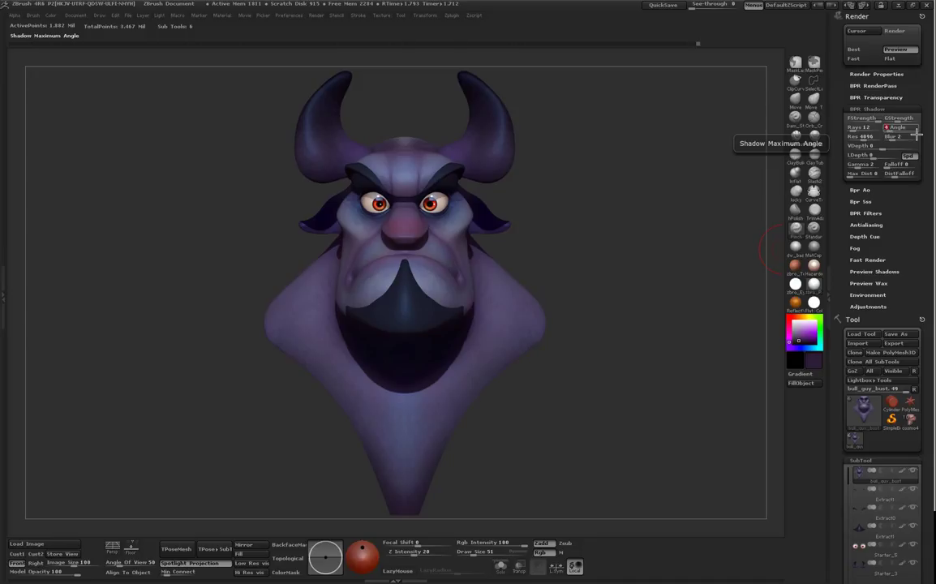
Step: Make a BPR render of the bust and set the first BPR filter to Orton
{"action": "left_click", "coordinate": [635, 254]}
{"action": "key", "text": "shift+ctrl+r"}
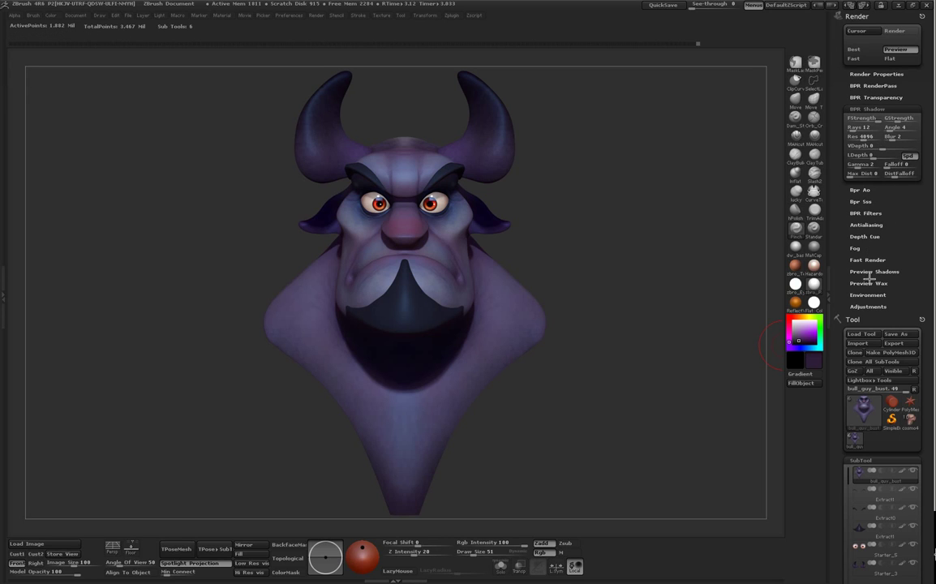
{"action": "left_click", "coordinate": [866, 214]}
{"action": "left_click", "coordinate": [860, 223]}
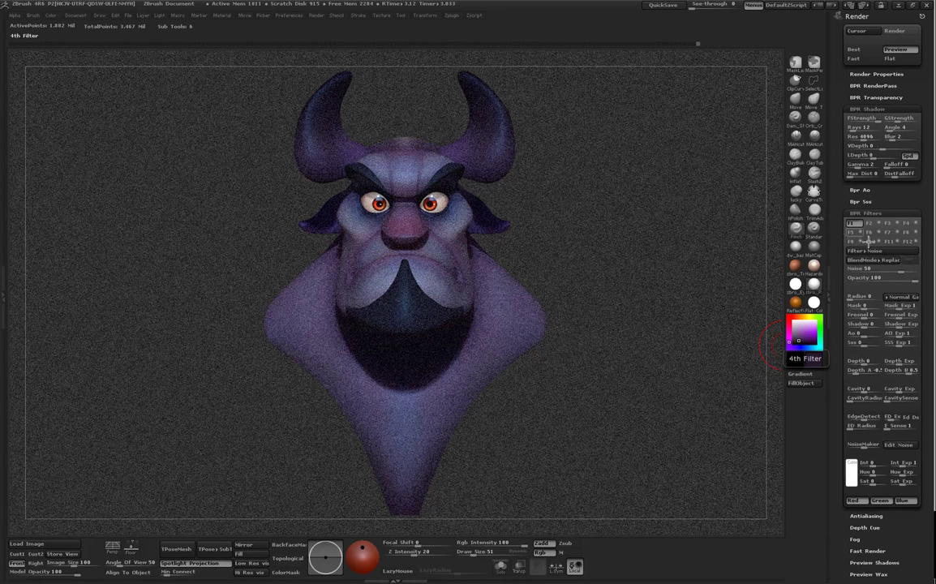
{"action": "left_click", "coordinate": [866, 250]}
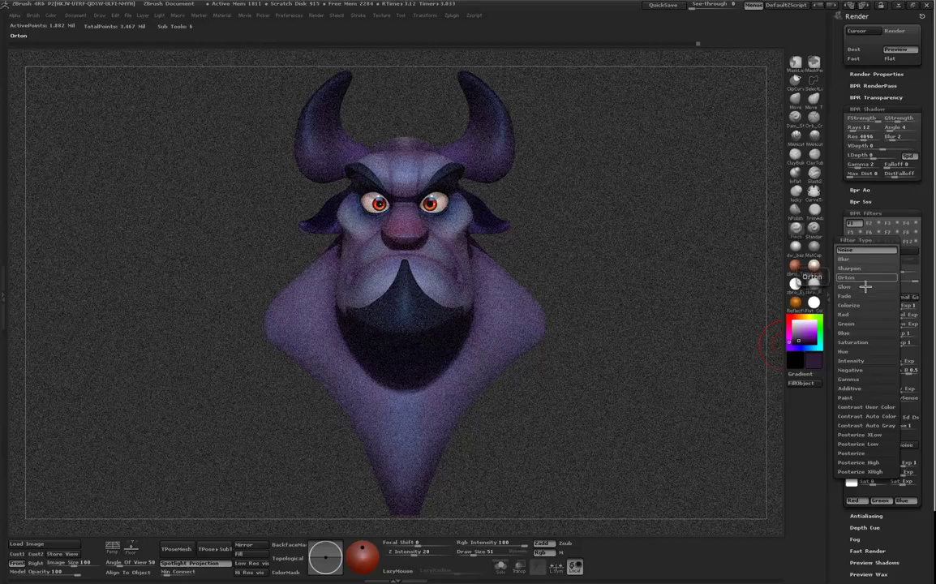
{"action": "left_click", "coordinate": [865, 278]}
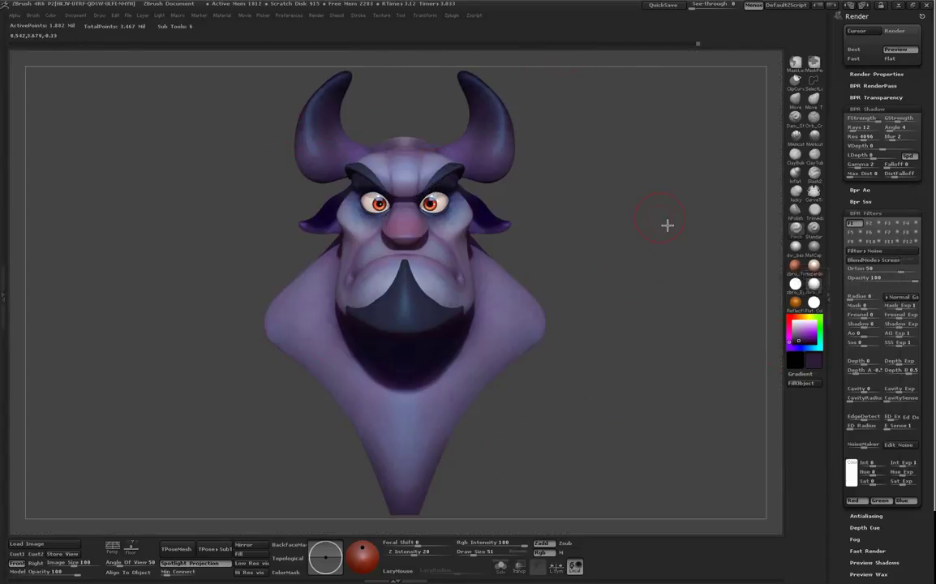
Step: Enable a second BPR filter as Orton and set its Shadow modulation to 1
{"action": "left_click", "coordinate": [880, 225]}
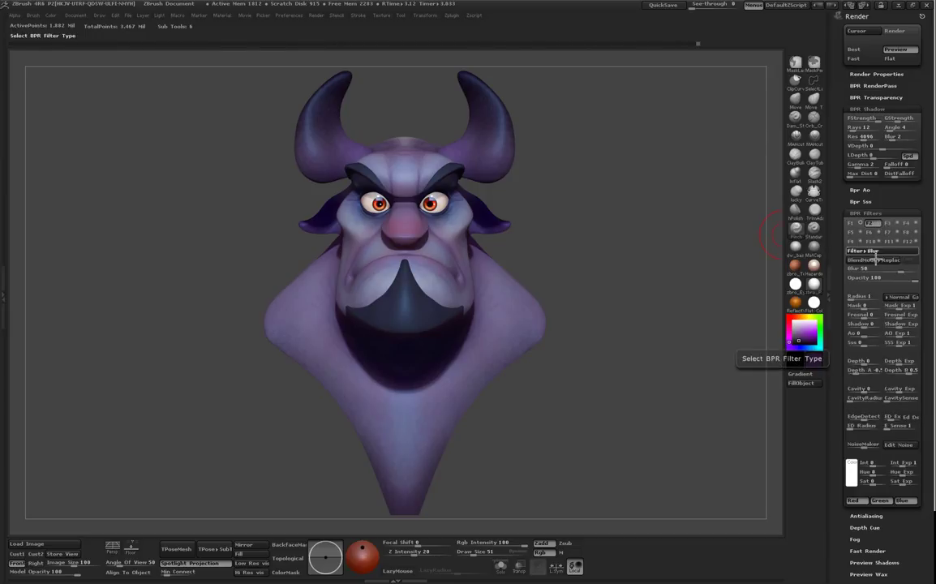
{"action": "left_click", "coordinate": [858, 233]}
{"action": "left_click", "coordinate": [860, 272]}
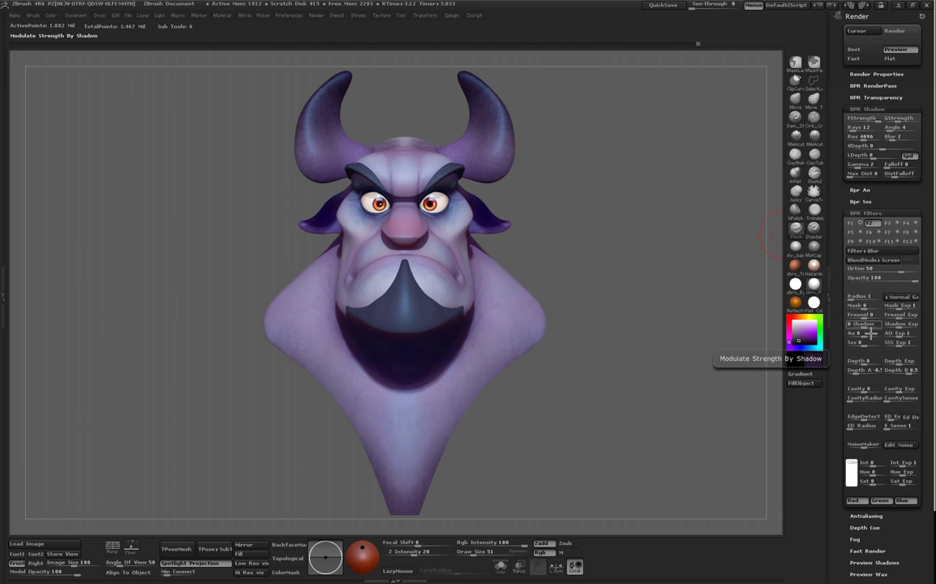
{"action": "left_click_drag", "start_coordinate": [873, 334], "coordinate": [887, 334]}
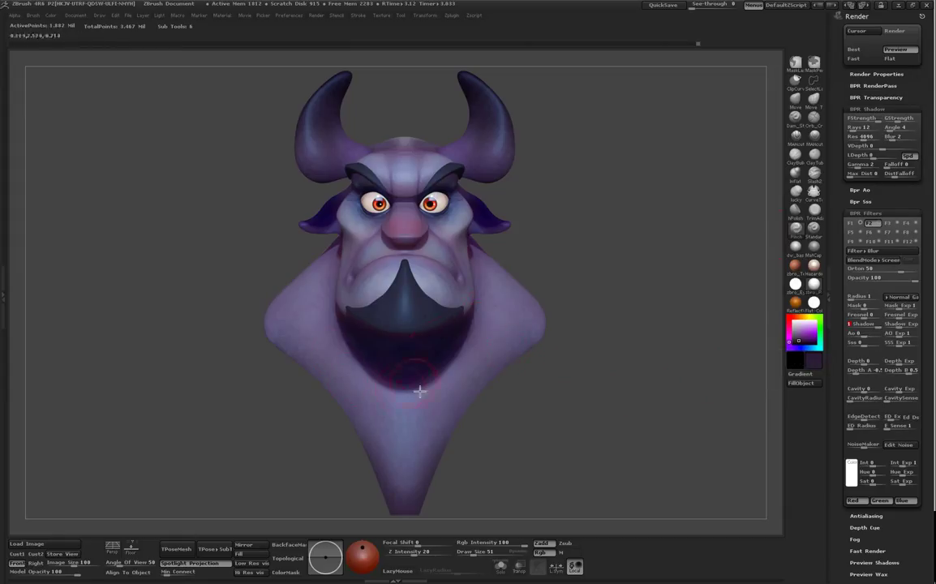
Step: Enable the third BPR filter as Sharpen, and enable the fourth filter with its type also set to Sharpen
{"action": "left_click", "coordinate": [874, 225]}
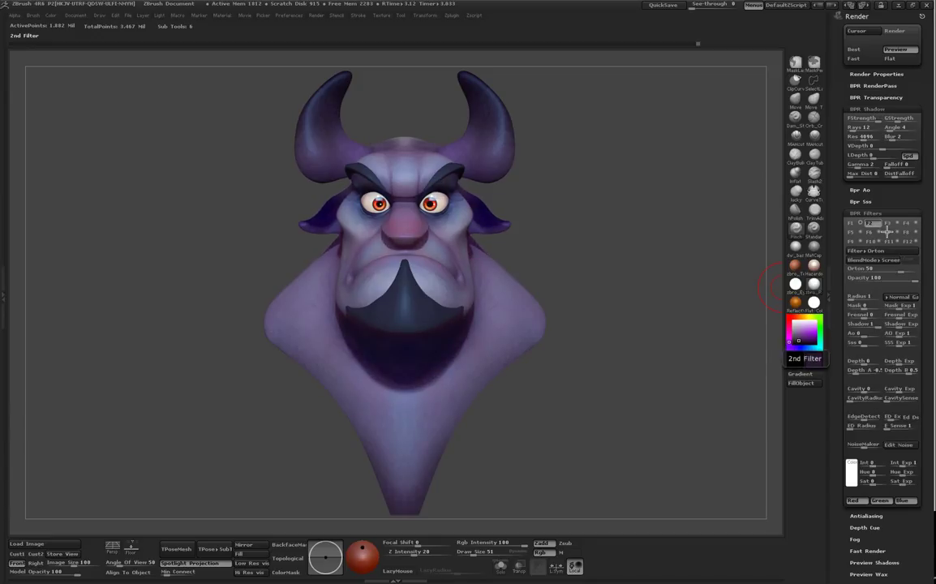
{"action": "left_click", "coordinate": [890, 224]}
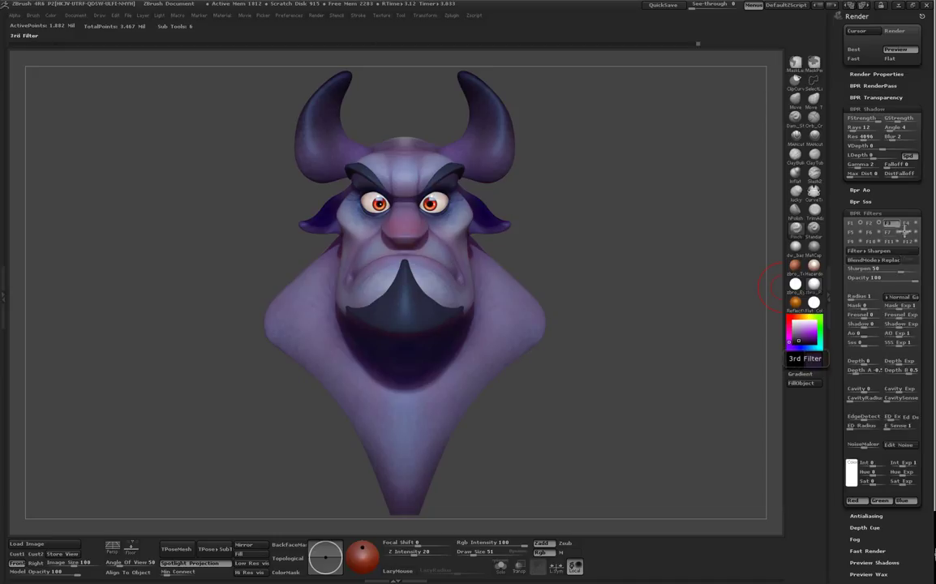
{"action": "left_click", "coordinate": [909, 223]}
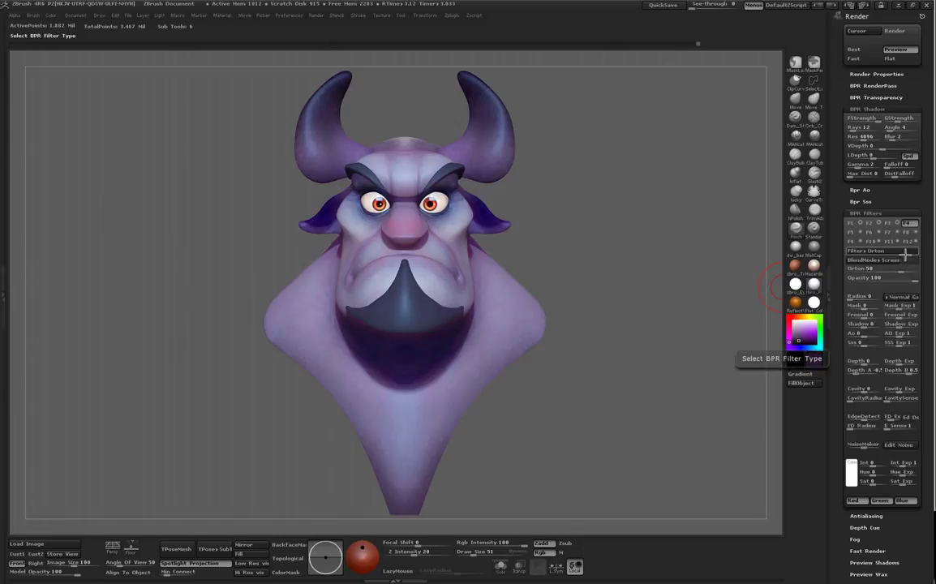
{"action": "left_click", "coordinate": [865, 250]}
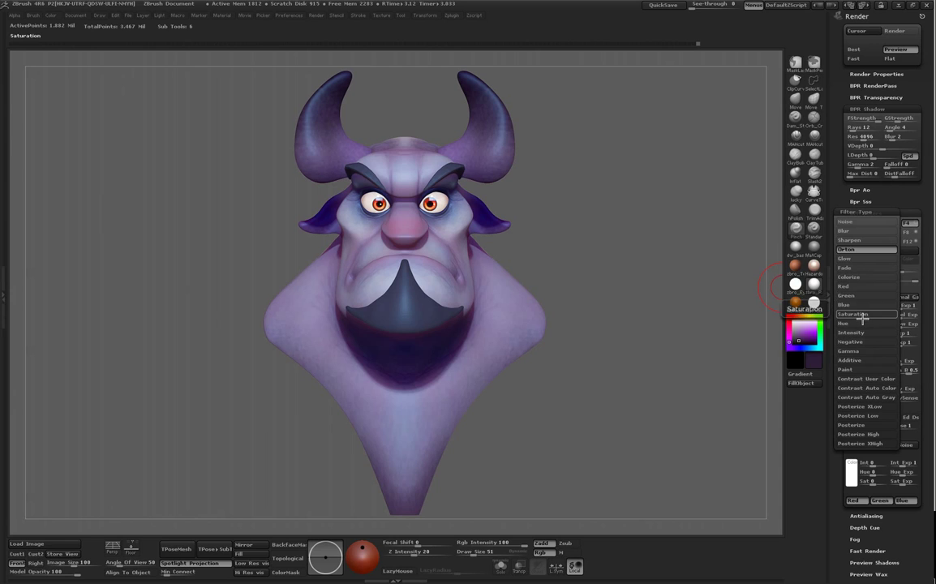
{"action": "left_click", "coordinate": [866, 241]}
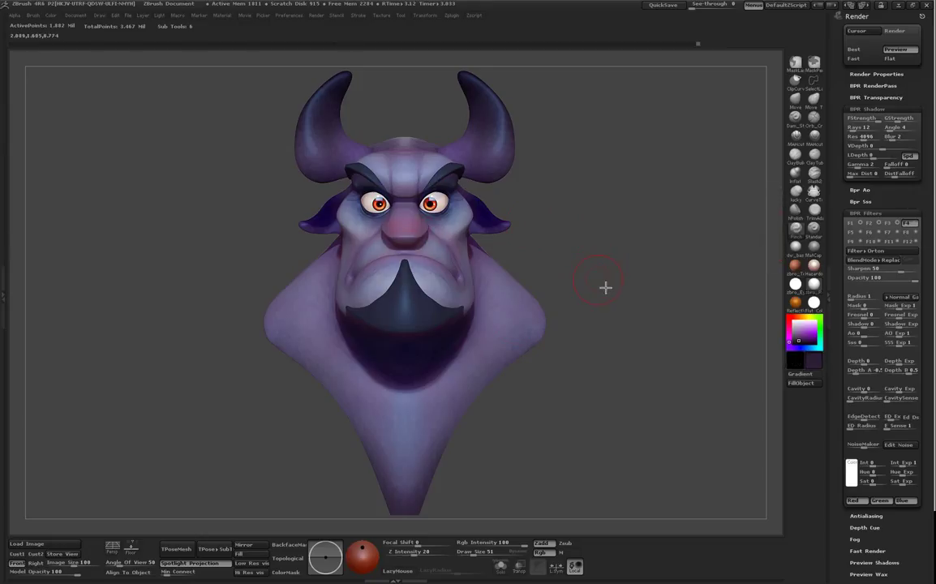
Step: Enable the fifth BPR filter as a red Colorize filter and set its Shadow modulation to 1
{"action": "left_click", "coordinate": [859, 232]}
{"action": "left_click", "coordinate": [858, 233]}
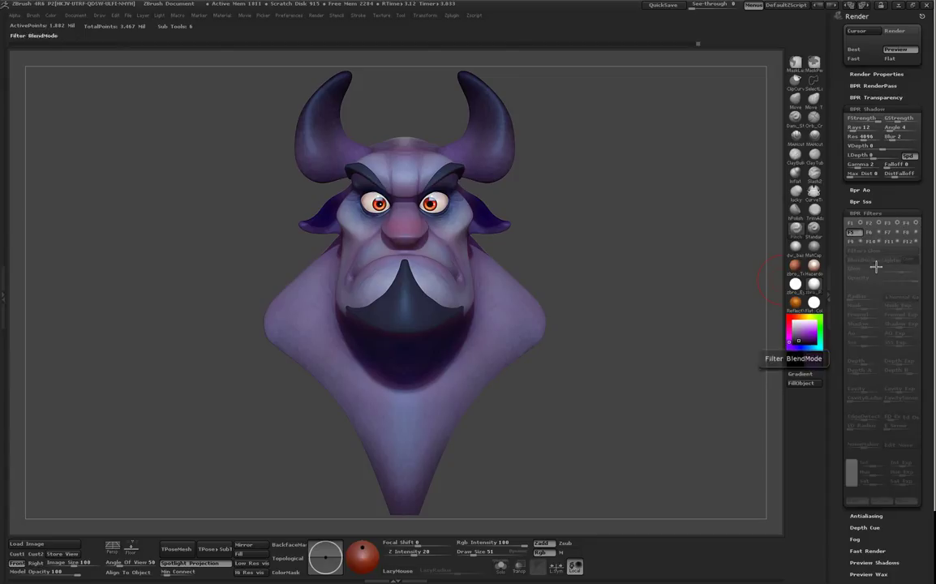
{"action": "left_click", "coordinate": [868, 241]}
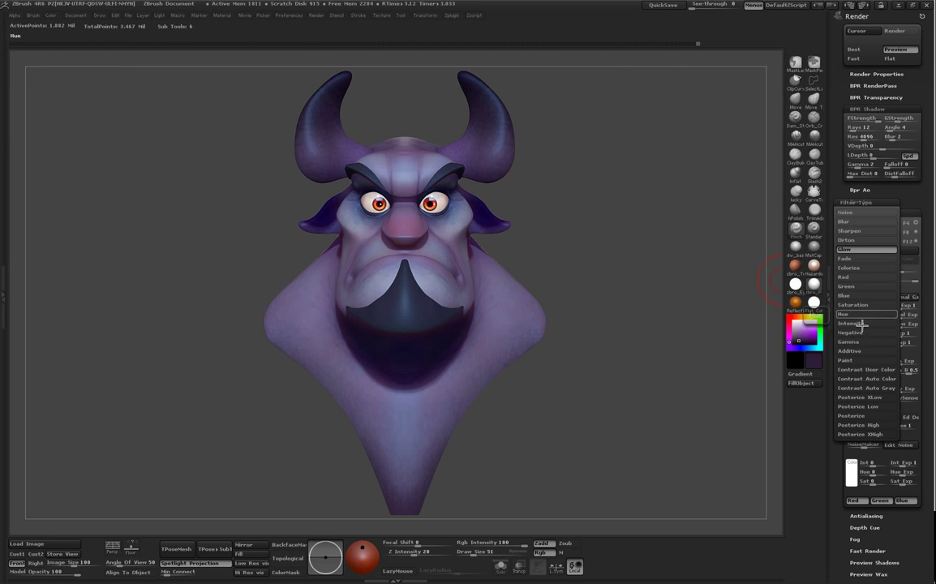
{"action": "left_click", "coordinate": [864, 251]}
{"action": "left_click", "coordinate": [913, 267]}
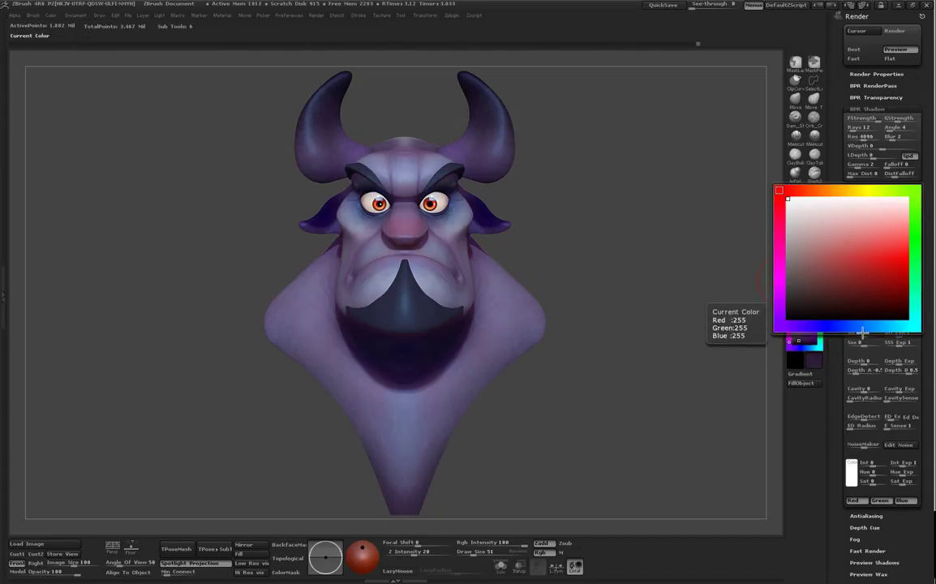
{"action": "left_click", "coordinate": [904, 263]}
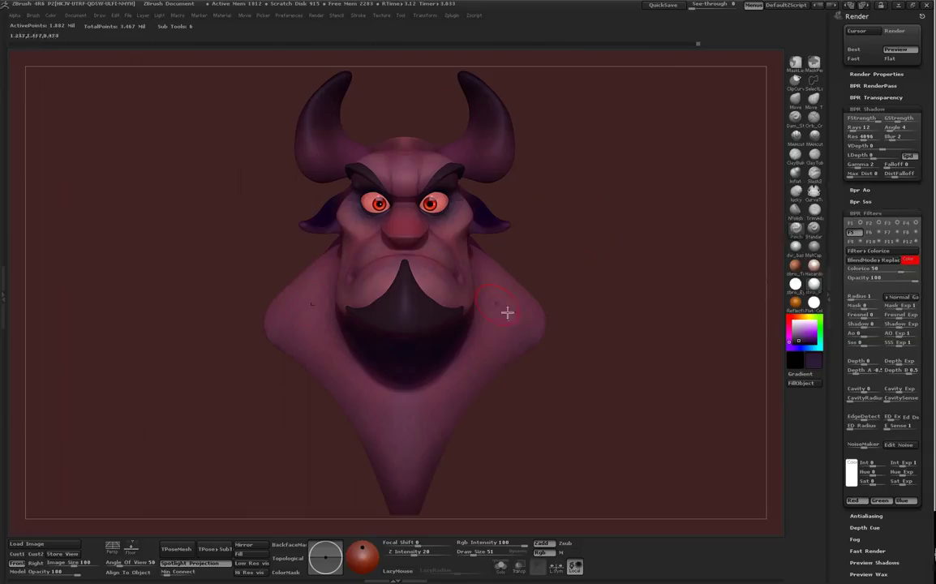
{"action": "left_click", "coordinate": [888, 329]}
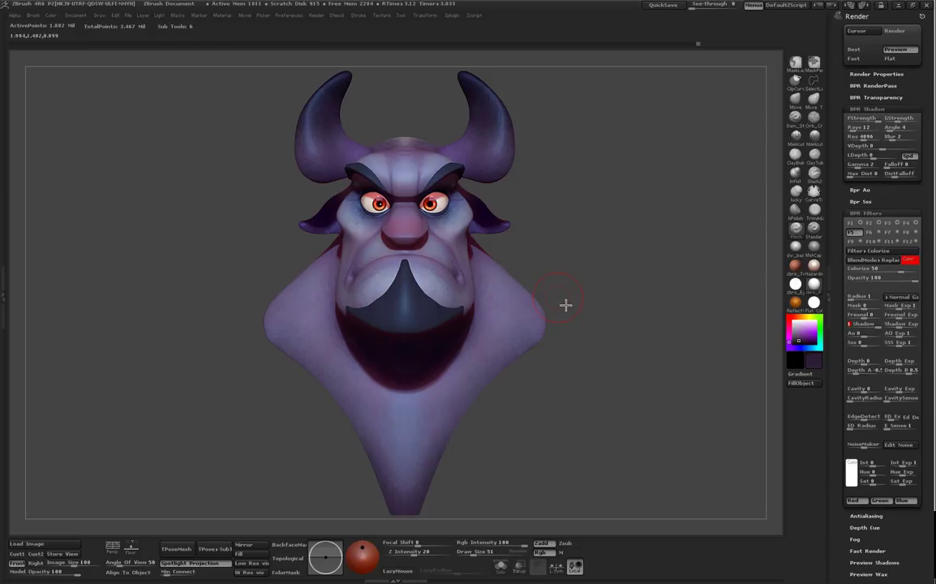
Step: Compare the render with and without the first Orton filter, and lower that filter's opacity to 63
{"action": "left_click", "coordinate": [899, 269]}
{"action": "left_click", "coordinate": [865, 232]}
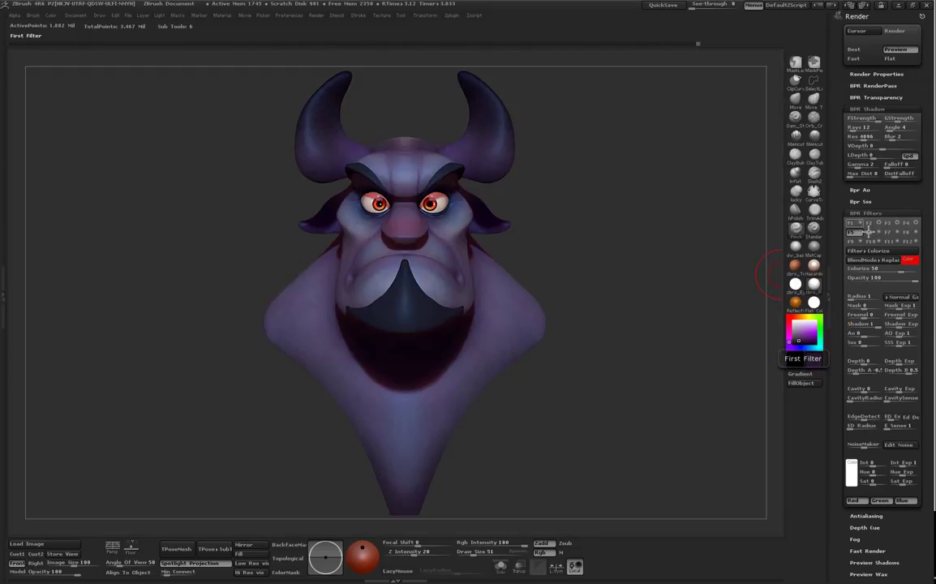
{"action": "left_click", "coordinate": [861, 224]}
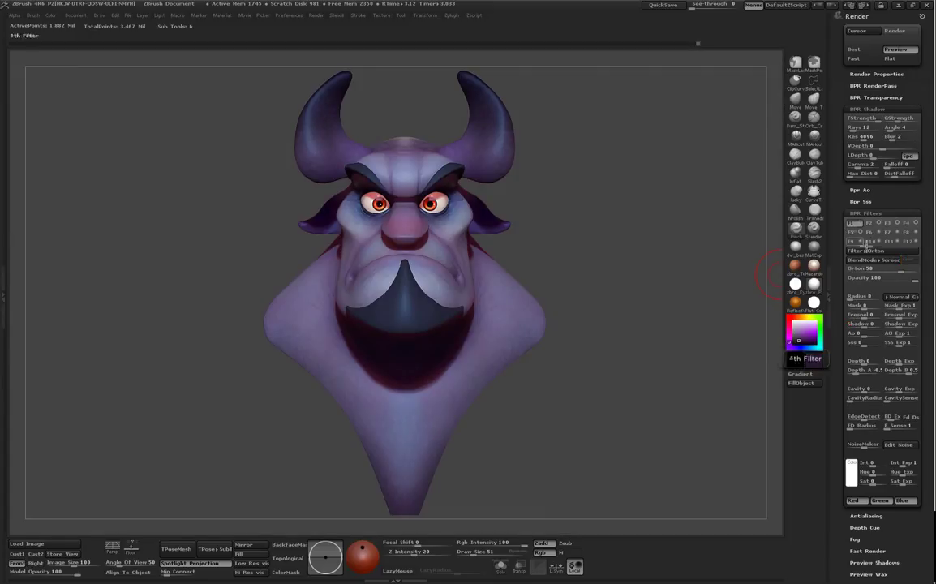
{"action": "left_click", "coordinate": [899, 278]}
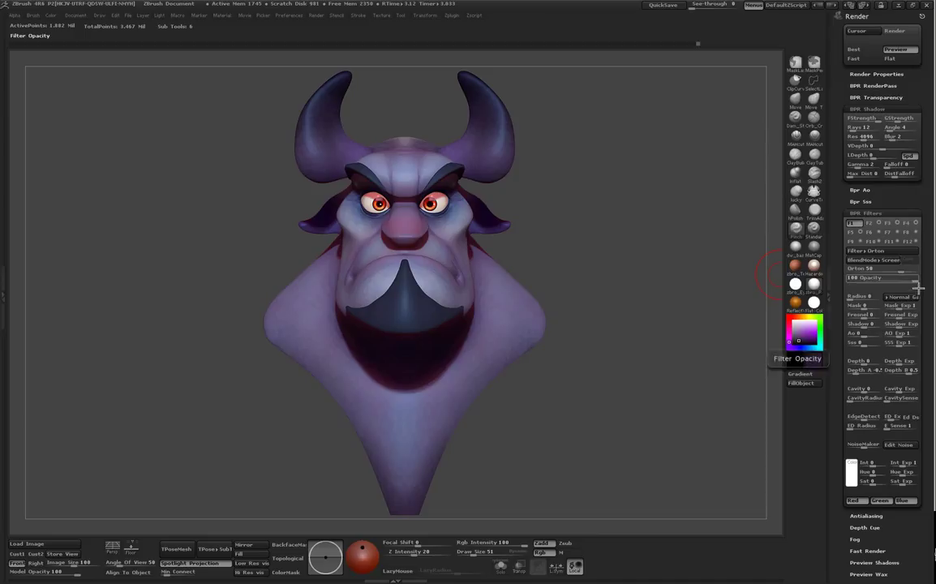
{"action": "left_click", "coordinate": [893, 281]}
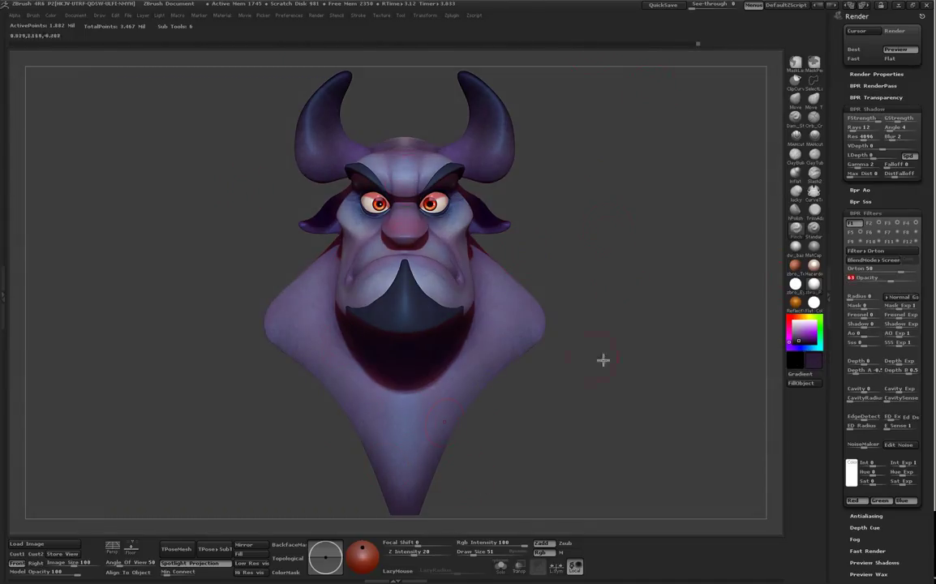
Step: Set movie recording to document only at large size, with title fade-in and fade-out times of 0 and overlay image opacity 0
{"action": "left_click", "coordinate": [245, 15]}
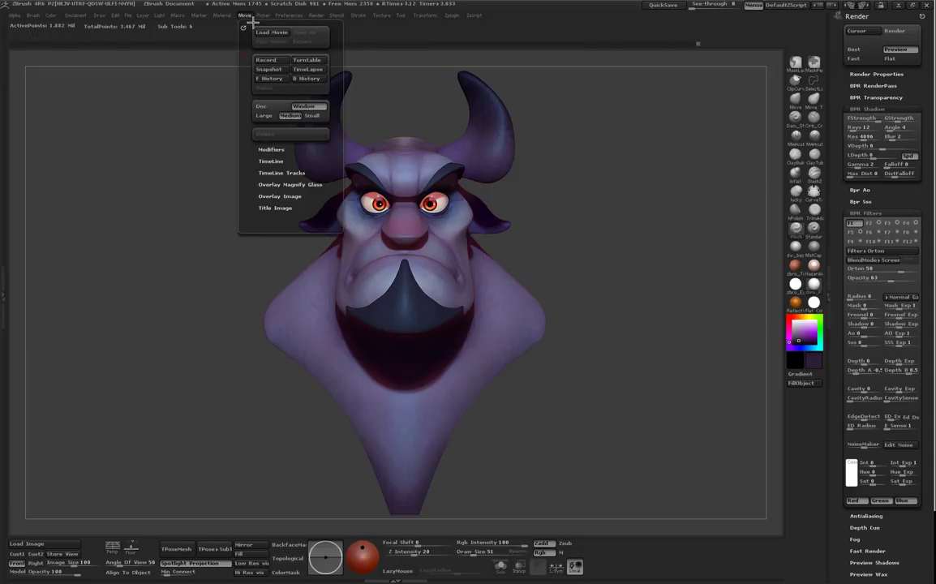
{"action": "left_click", "coordinate": [266, 116]}
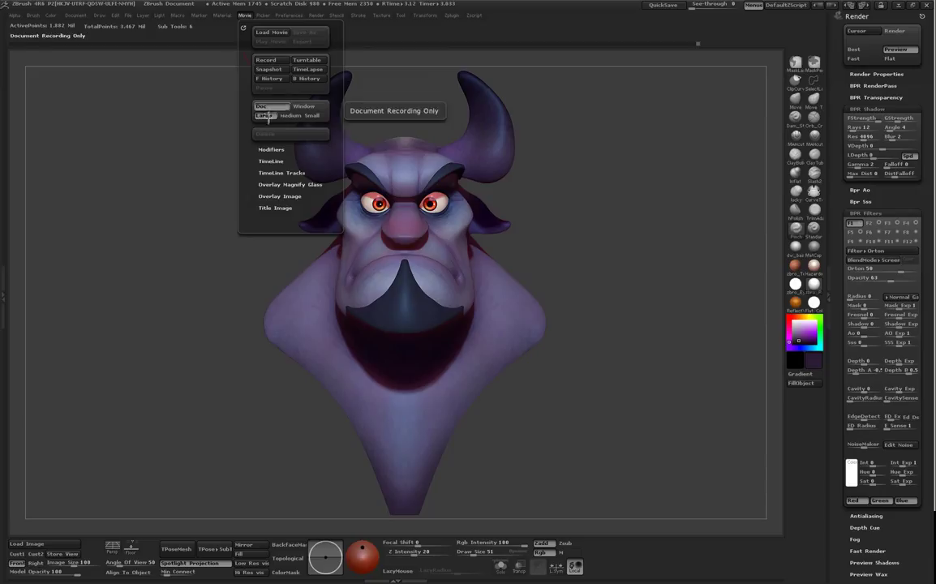
{"action": "left_click", "coordinate": [274, 209]}
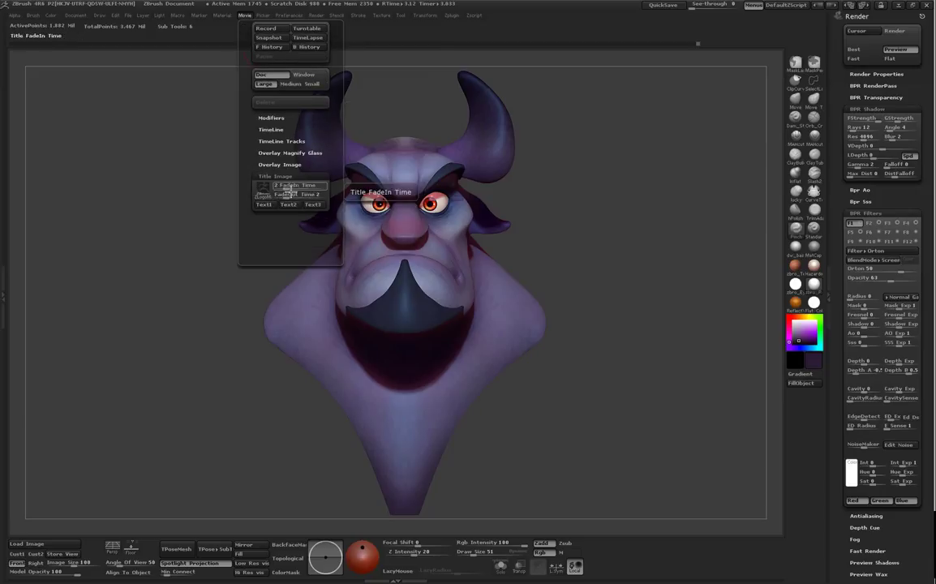
{"action": "left_click", "coordinate": [269, 164]}
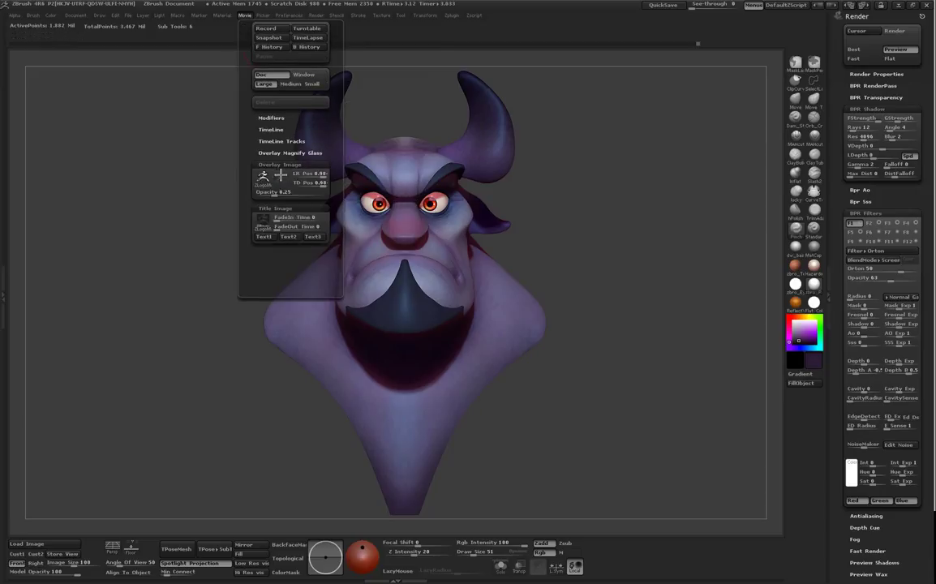
{"action": "left_click_drag", "start_coordinate": [256, 145], "coordinate": [257, 210]}
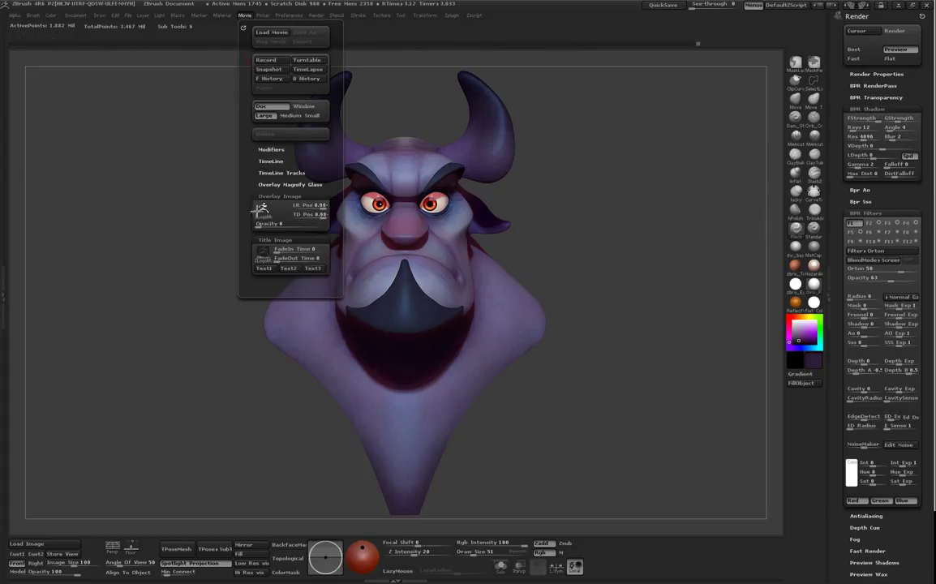
Step: Record a turntable movie of the bust
{"action": "left_click", "coordinate": [319, 64]}
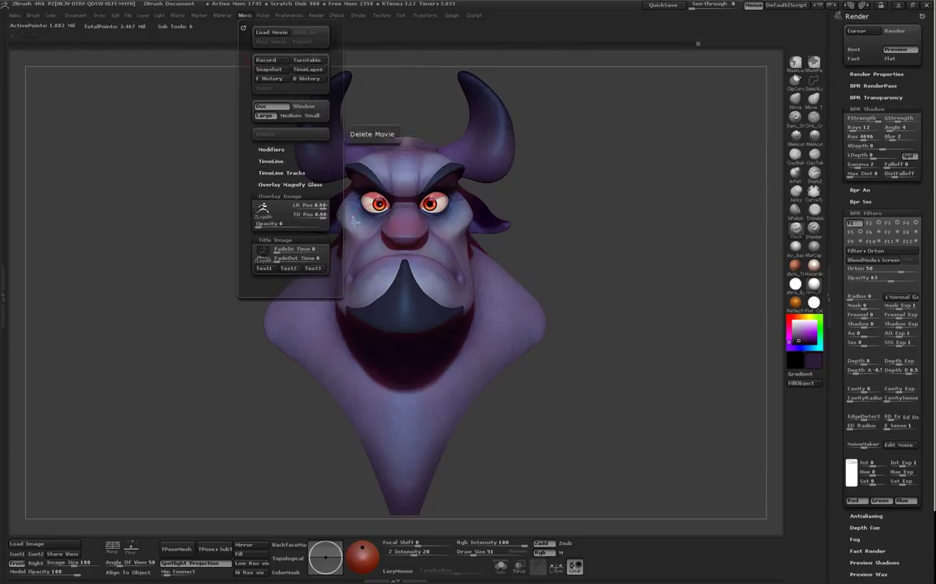
{"action": "left_click", "coordinate": [246, 16]}
{"action": "left_click", "coordinate": [320, 66]}
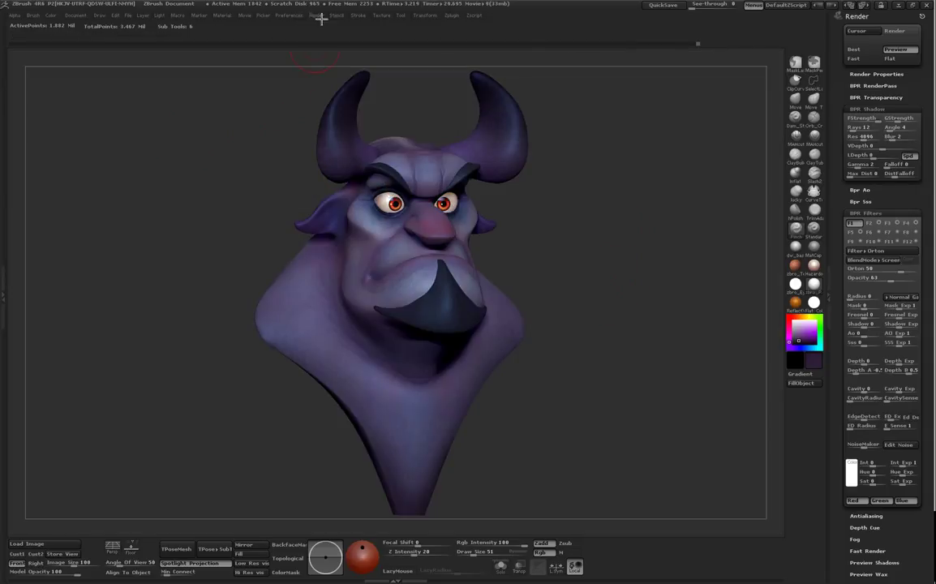
Step: Export the turntable movie to the Desktop as test.mov
{"action": "left_click", "coordinate": [245, 15]}
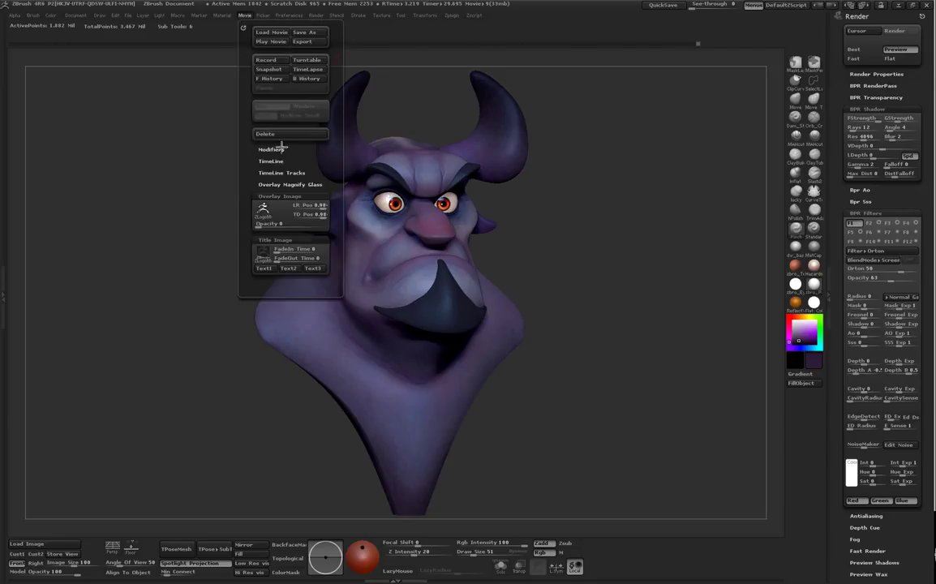
{"action": "left_click", "coordinate": [308, 44]}
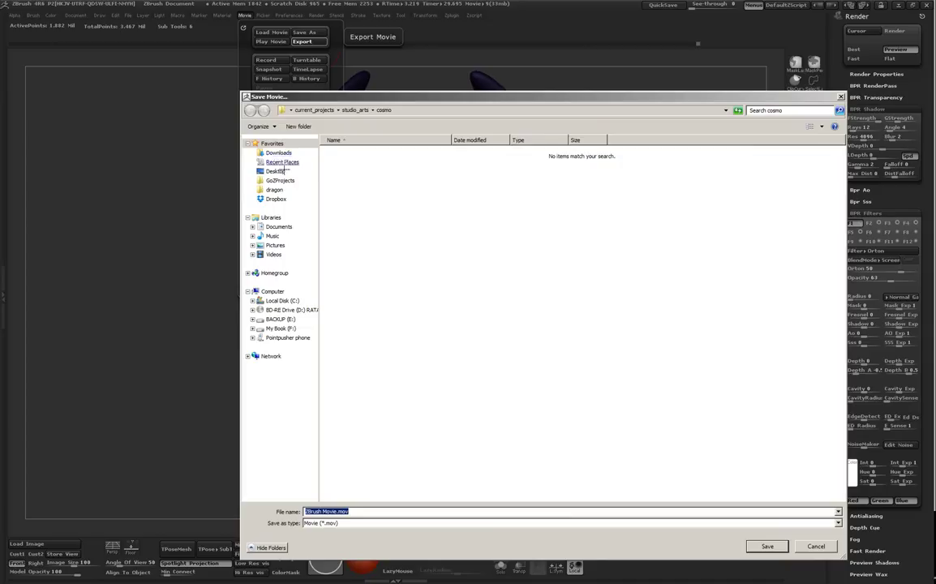
{"action": "left_click", "coordinate": [276, 172]}
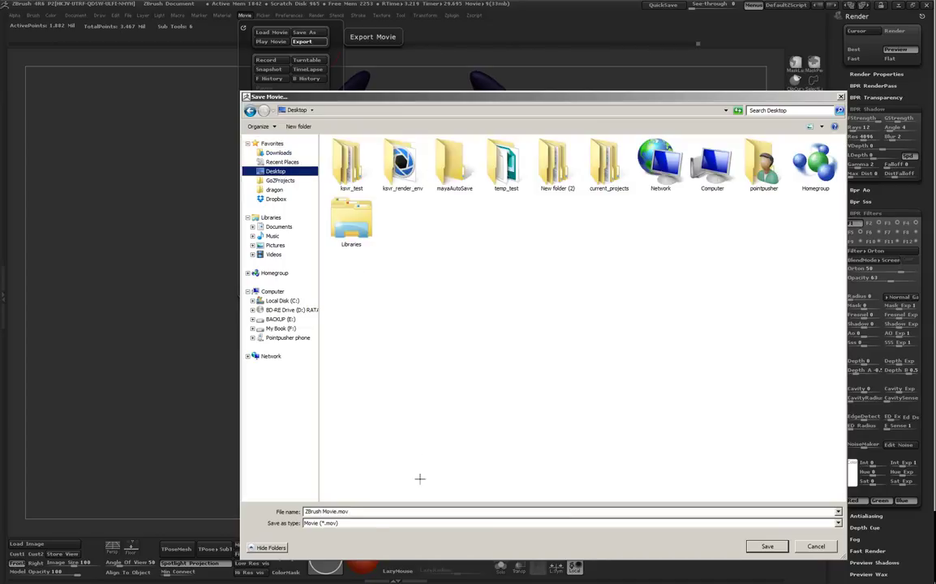
{"action": "left_click", "coordinate": [342, 514]}
{"action": "left_click_drag", "start_coordinate": [341, 514], "coordinate": [291, 515]}
{"action": "type", "text": "test"}
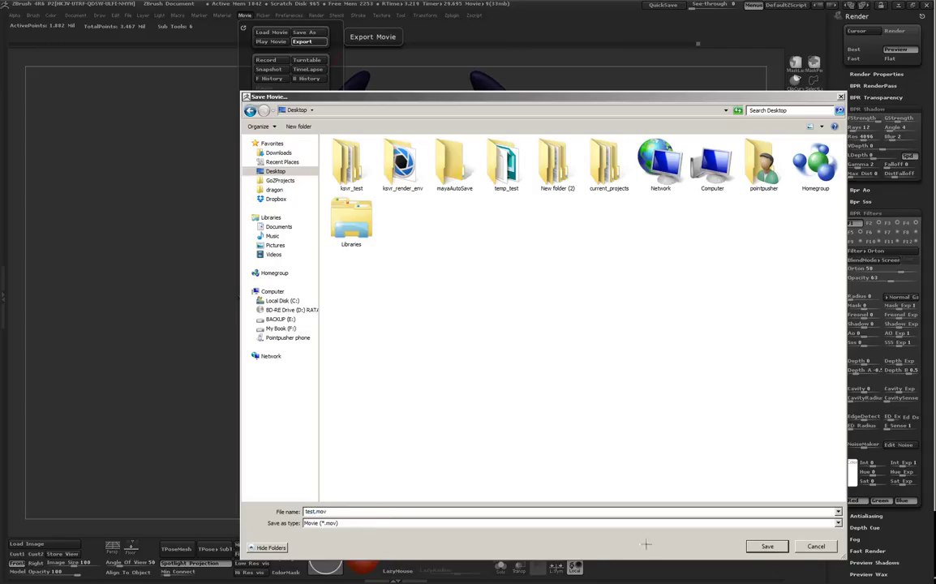
{"action": "left_click", "coordinate": [816, 547]}
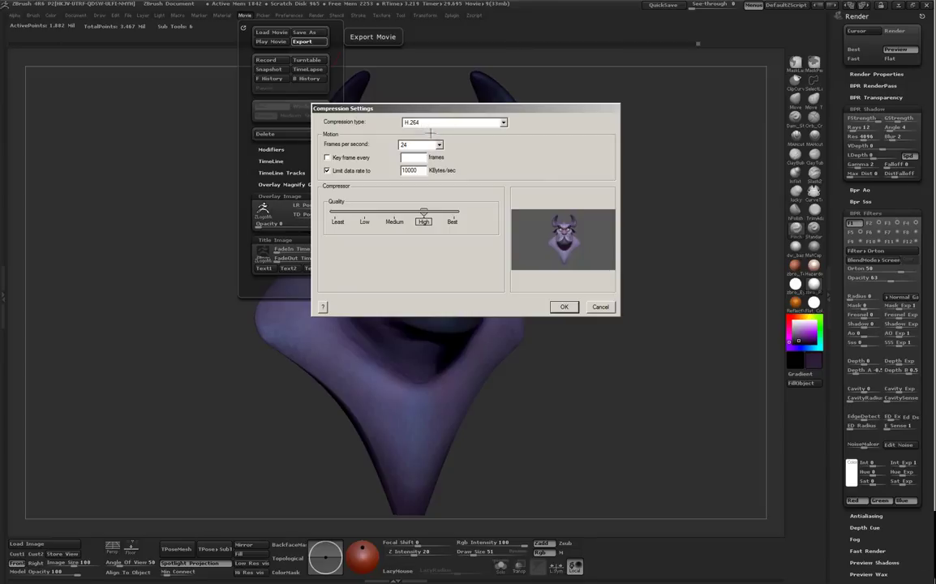
Step: Set the movie's compression to Photo - JPEG at Best quality and complete the export
{"action": "left_click", "coordinate": [504, 123]}
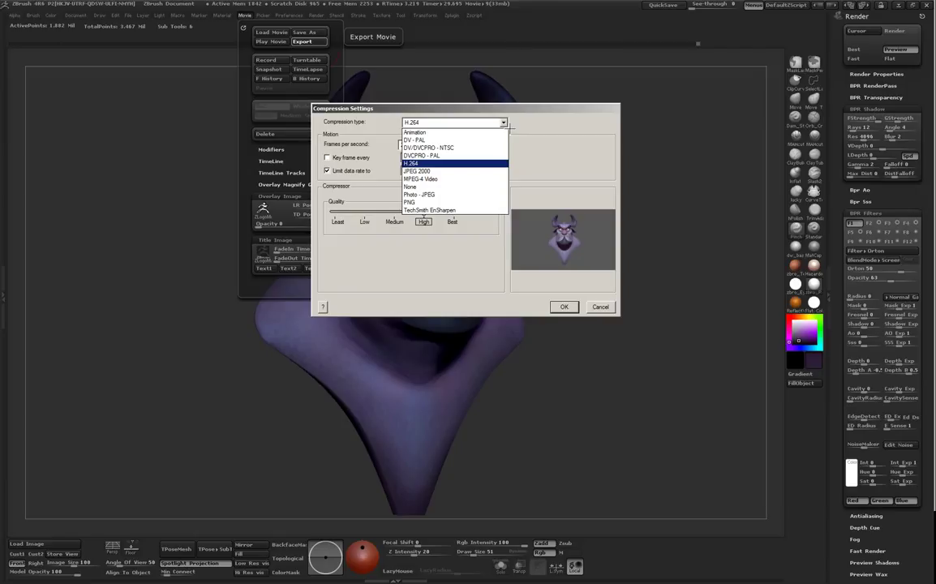
{"action": "left_click", "coordinate": [463, 198]}
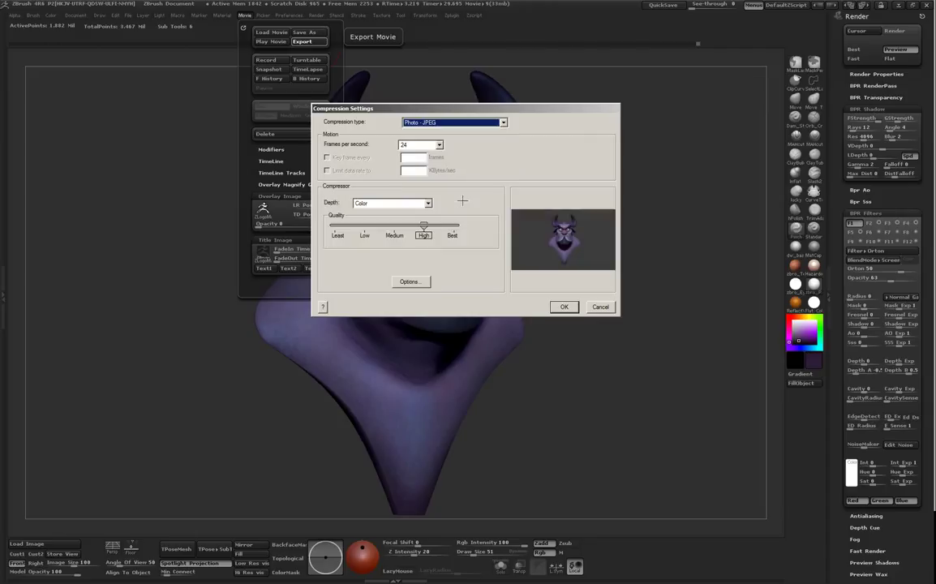
{"action": "left_click_drag", "start_coordinate": [436, 235], "coordinate": [468, 237]}
{"action": "left_click", "coordinate": [565, 307]}
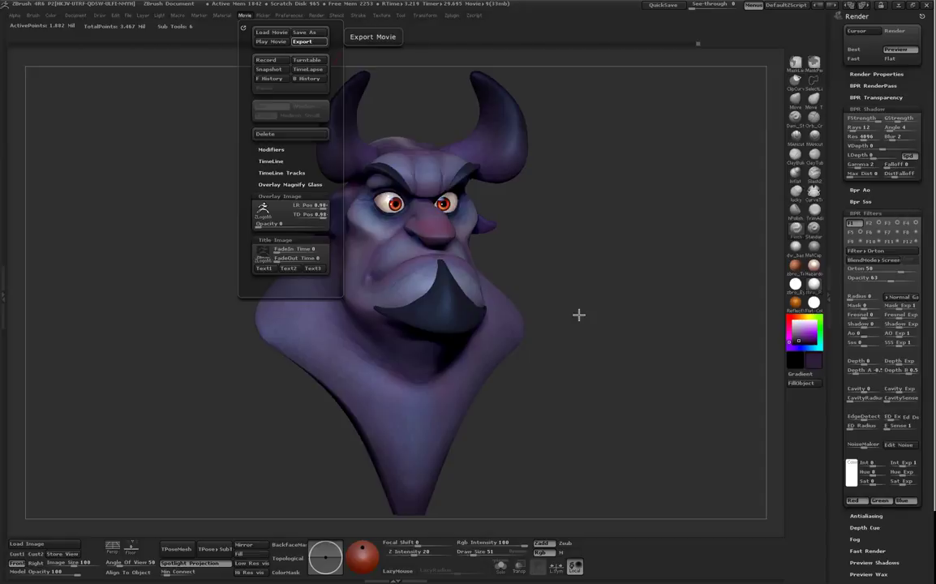
{"action": "left_click", "coordinate": [721, 107]}
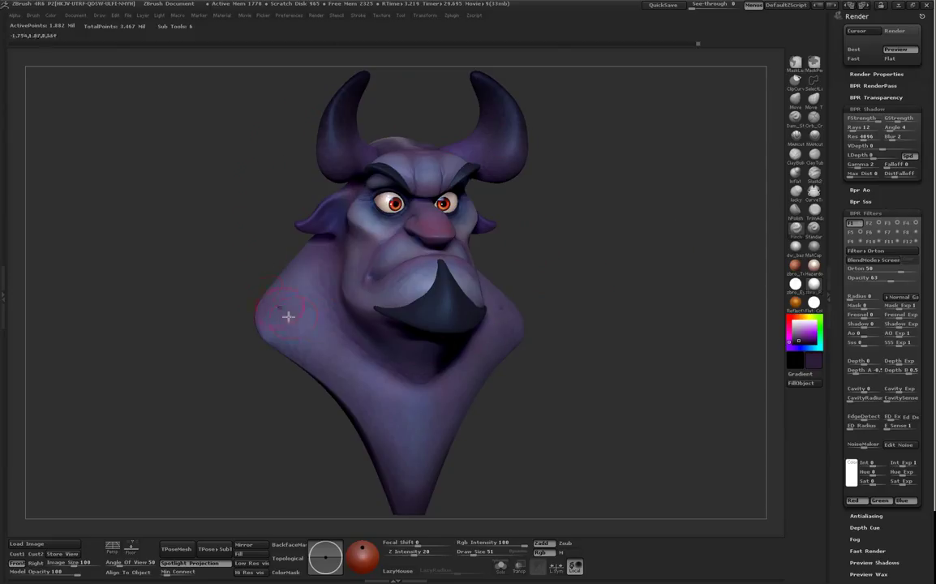
Step: With a smaller Dam_Standard brush, sample a dark blue from the face and deepen the mouth crease
{"action": "left_click_drag", "start_coordinate": [717, 381], "coordinate": [698, 388]}
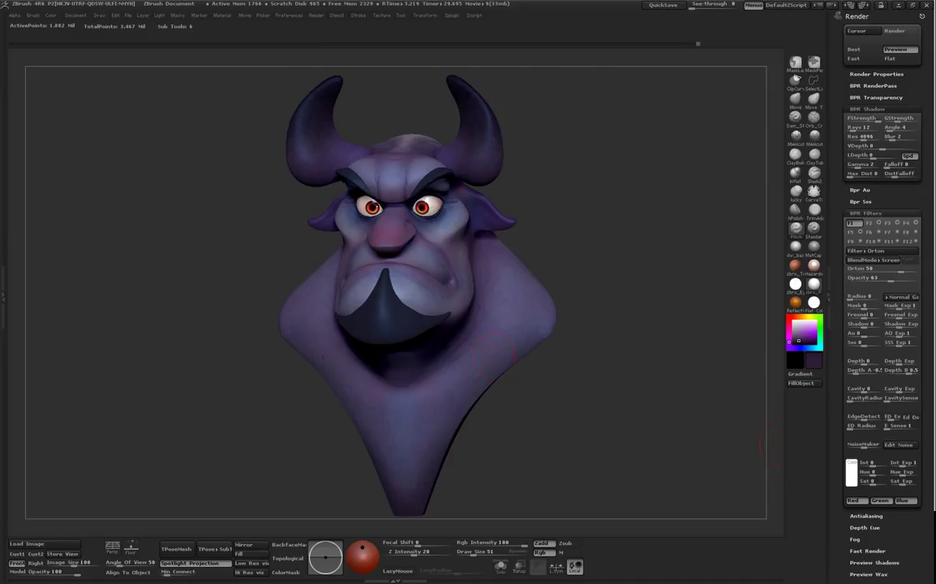
{"action": "left_click_drag", "start_coordinate": [652, 389], "coordinate": [655, 413]}
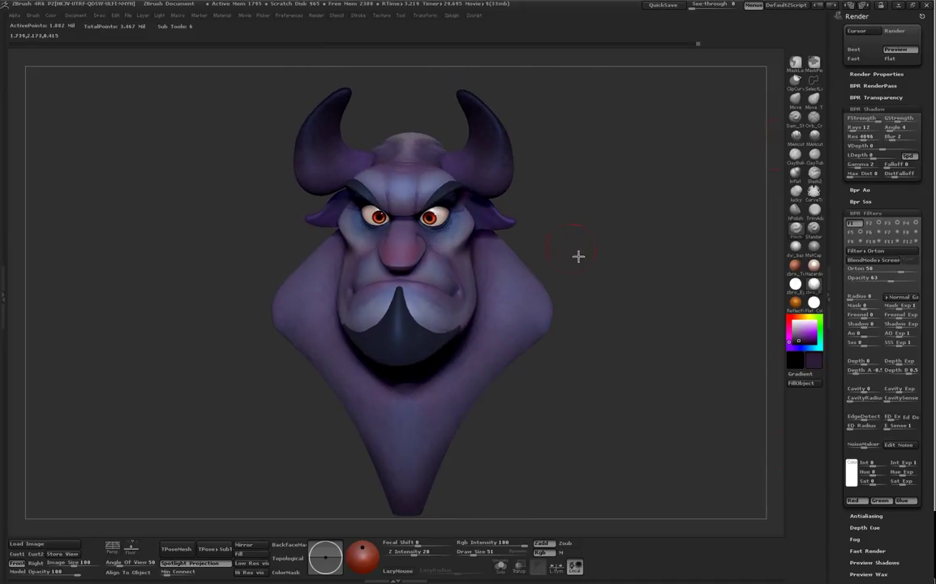
{"action": "left_click", "coordinate": [796, 117]}
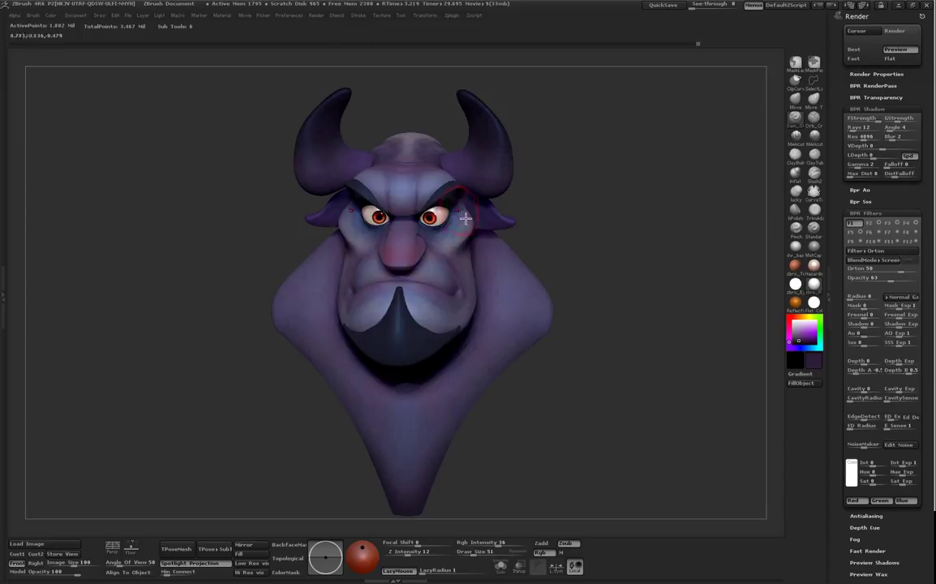
{"action": "key", "text": "space"}
{"action": "left_click_drag", "start_coordinate": [466, 219], "coordinate": [456, 218]}
{"action": "left_click_drag", "start_coordinate": [533, 230], "coordinate": [512, 198]}
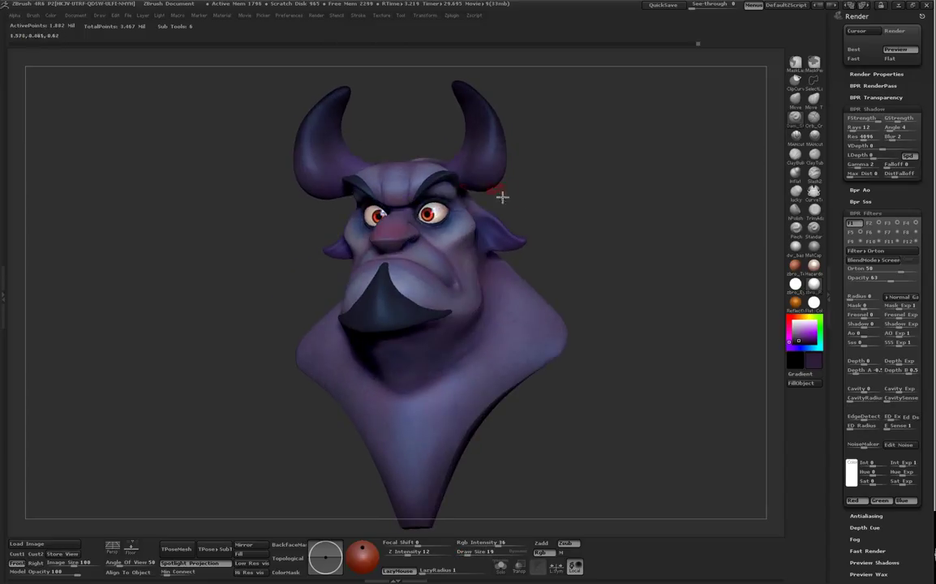
{"action": "key", "text": "c"}
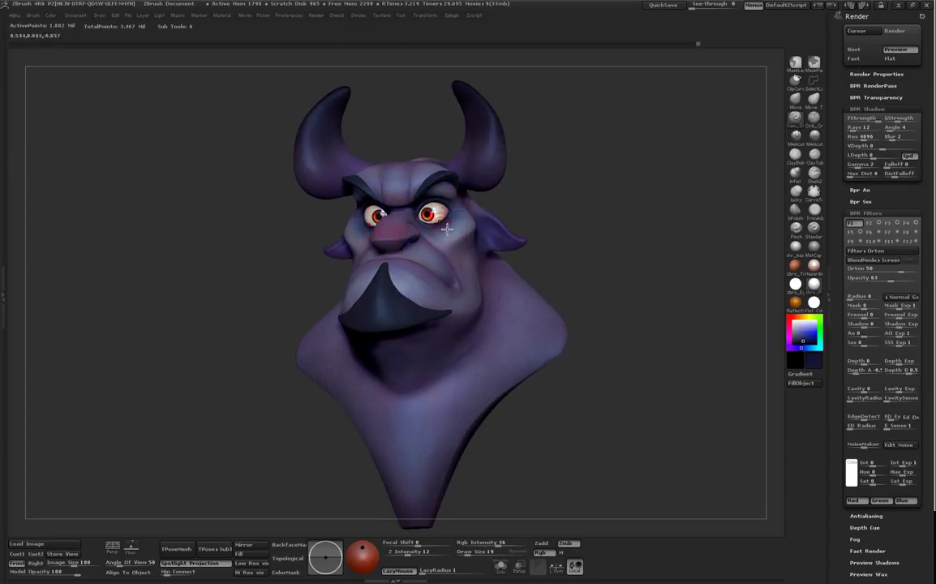
{"action": "left_click_drag", "start_coordinate": [560, 174], "coordinate": [483, 255]}
{"action": "key", "text": "space"}
{"action": "mouse_move", "coordinate": [392, 286]}
{"action": "left_mouse_down"}
{"action": "mouse_move", "coordinate": [374, 276]}
{"action": "mouse_move", "coordinate": [398, 288]}
{"action": "left_mouse_up"}
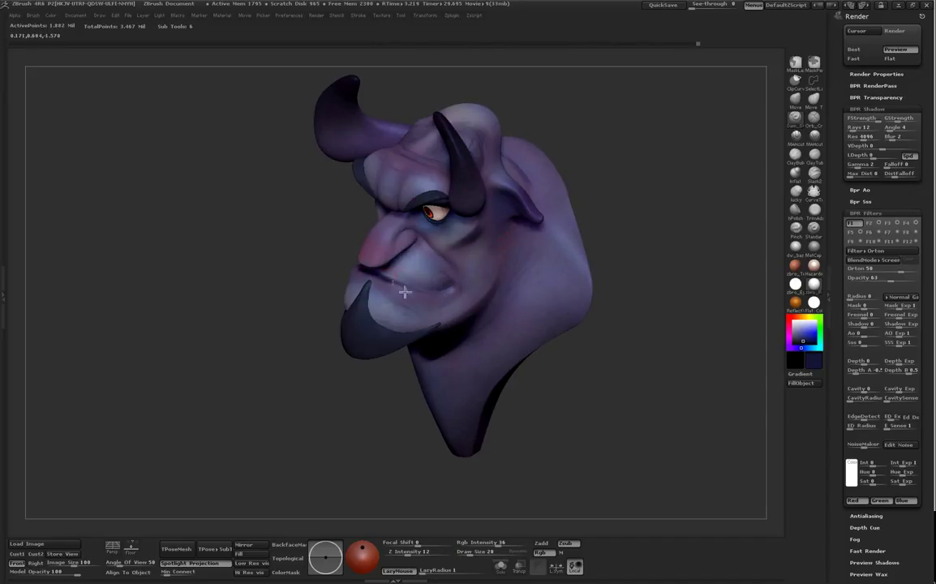
{"action": "mouse_move", "coordinate": [459, 293]}
{"action": "left_mouse_down"}
{"action": "mouse_move", "coordinate": [440, 301]}
{"action": "mouse_move", "coordinate": [398, 290]}
{"action": "left_mouse_up"}
{"action": "left_click_drag", "start_coordinate": [321, 216], "coordinate": [405, 284]}
{"action": "left_click_drag", "start_coordinate": [545, 344], "coordinate": [700, 465]}
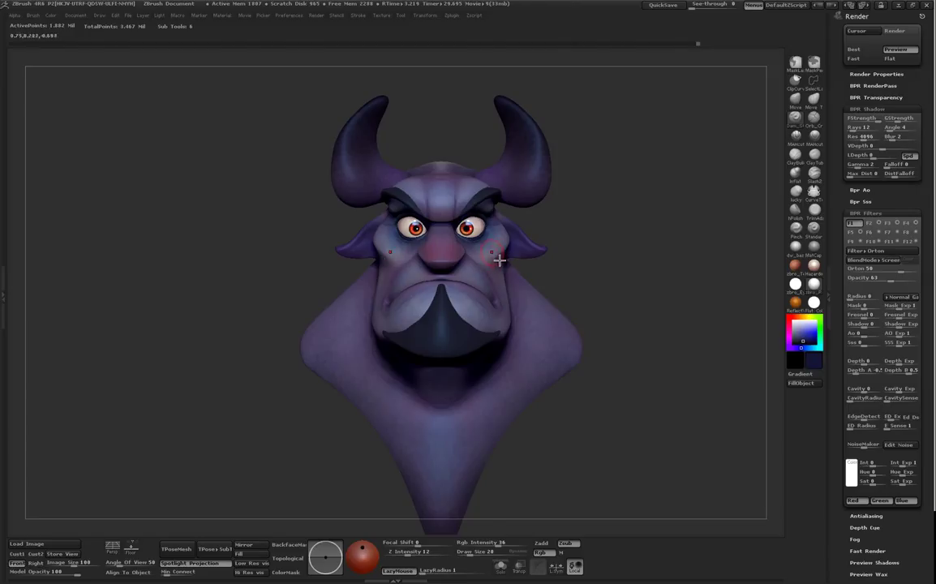
Step: Try a tan stroke on the ear and undo it
{"action": "left_click_drag", "start_coordinate": [587, 240], "coordinate": [601, 214]}
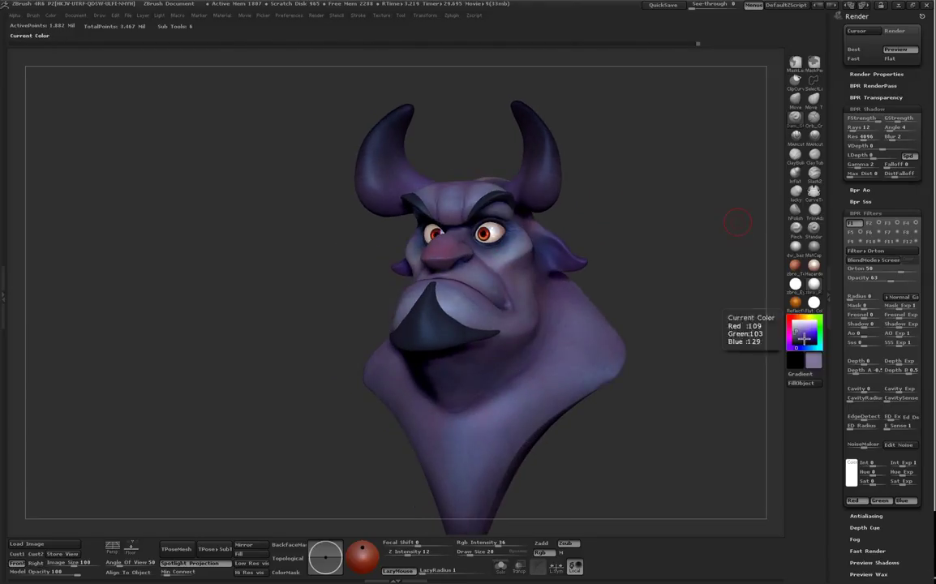
{"action": "left_click", "coordinate": [804, 317]}
{"action": "left_click_drag", "start_coordinate": [798, 330], "coordinate": [800, 331]}
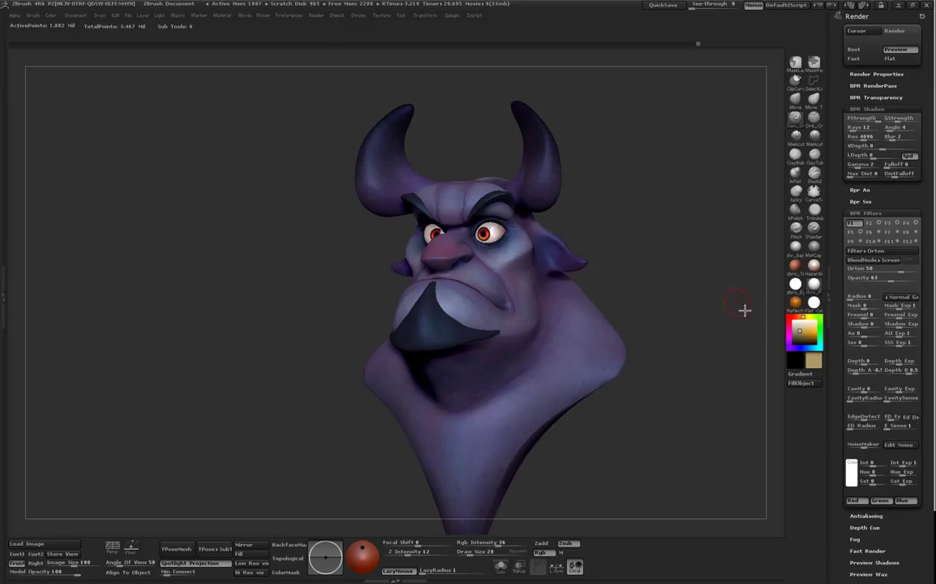
{"action": "left_click_drag", "start_coordinate": [551, 253], "coordinate": [547, 254]}
{"action": "key", "text": "ctrl+z"}
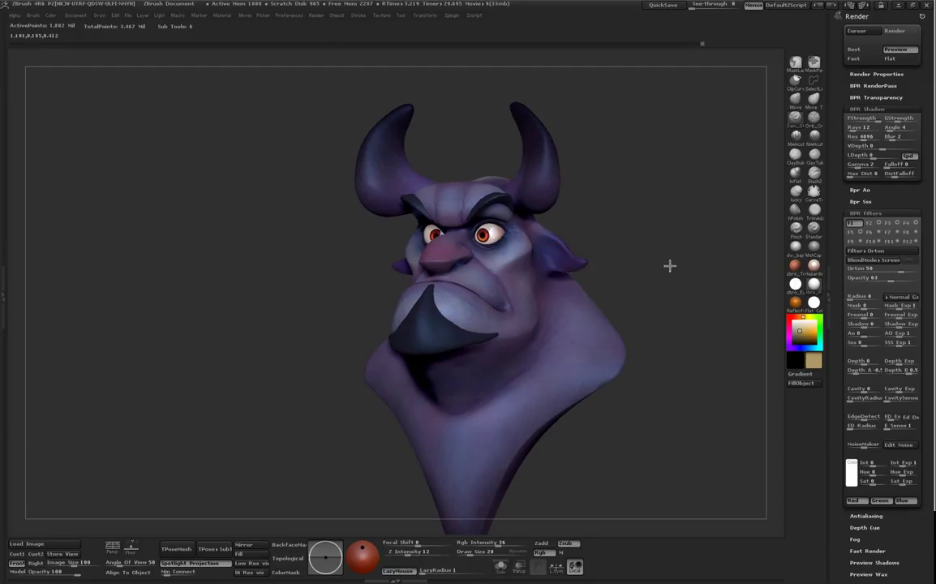
Step: Set the brush to Alpha 07 with the Color Spray stroke and sample a grey-blue from the face
{"action": "right_click", "coordinate": [671, 265]}
{"action": "left_click", "coordinate": [639, 301]}
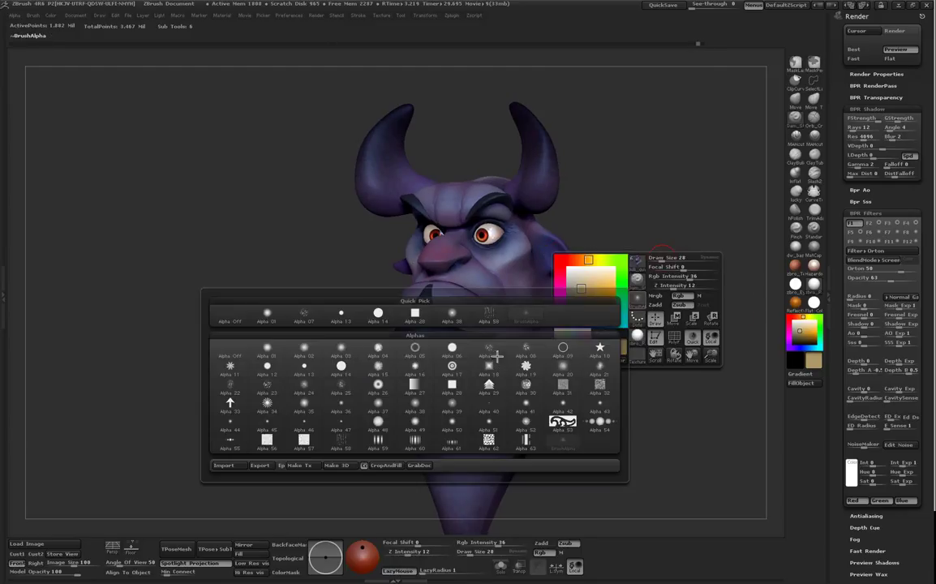
{"action": "left_click", "coordinate": [496, 354]}
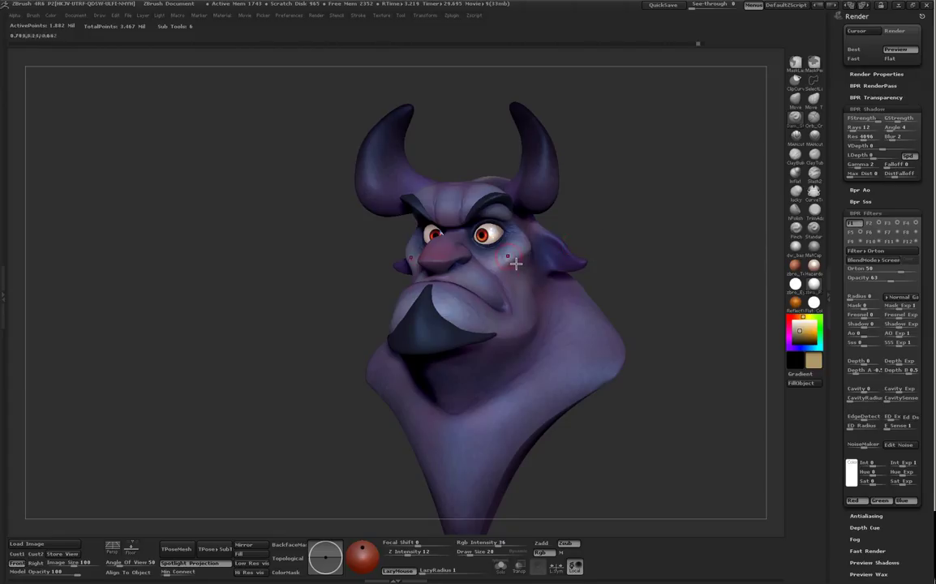
{"action": "left_click_drag", "start_coordinate": [618, 224], "coordinate": [560, 257]}
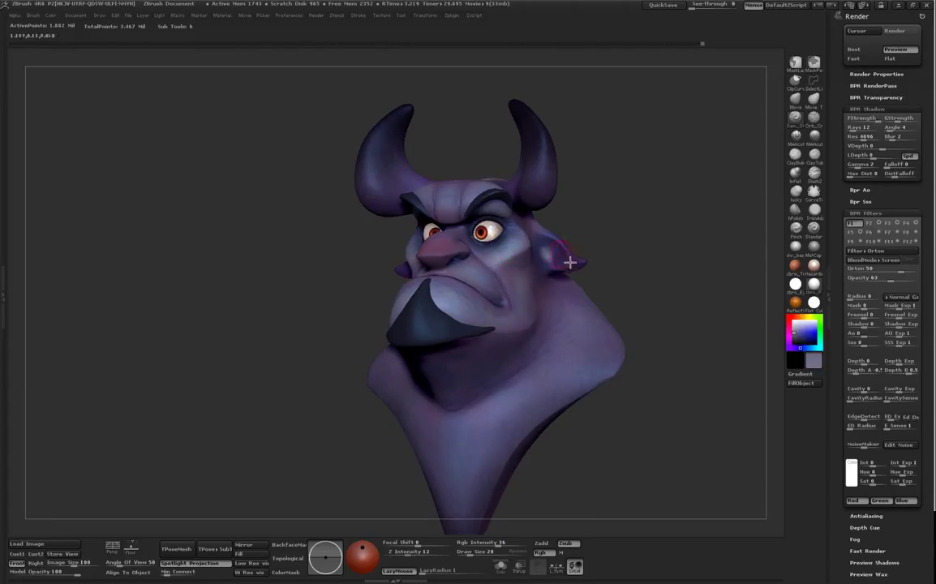
{"action": "key", "text": "space"}
{"action": "left_click", "coordinate": [584, 298]}
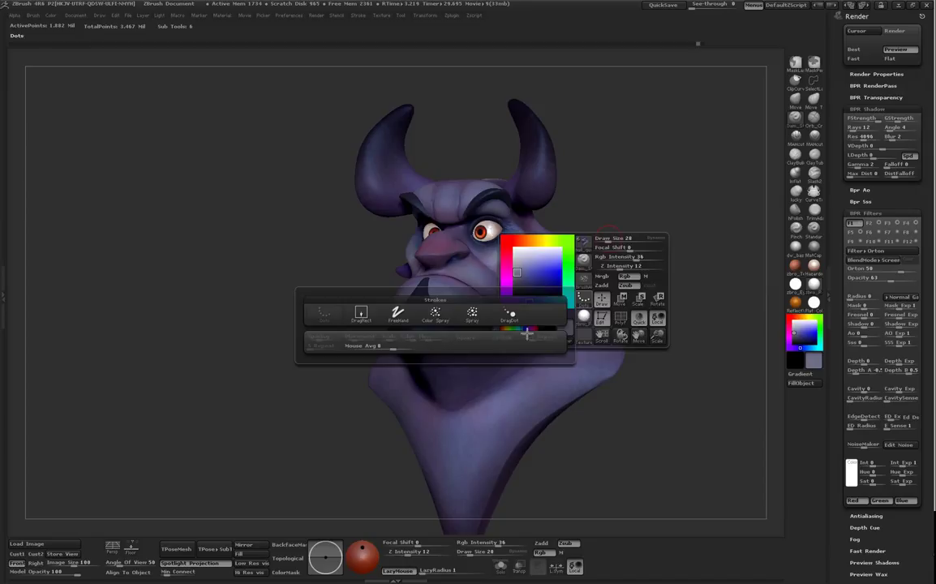
{"action": "left_click", "coordinate": [439, 316]}
Step: Turn off Zsub sculpting, set Z Intensity to 6, and spray grey-blue and sampled purple tones onto the ears
{"action": "mouse_move", "coordinate": [561, 268]}
{"action": "left_mouse_down"}
{"action": "mouse_move", "coordinate": [552, 271]}
{"action": "mouse_move", "coordinate": [551, 253]}
{"action": "left_mouse_up"}
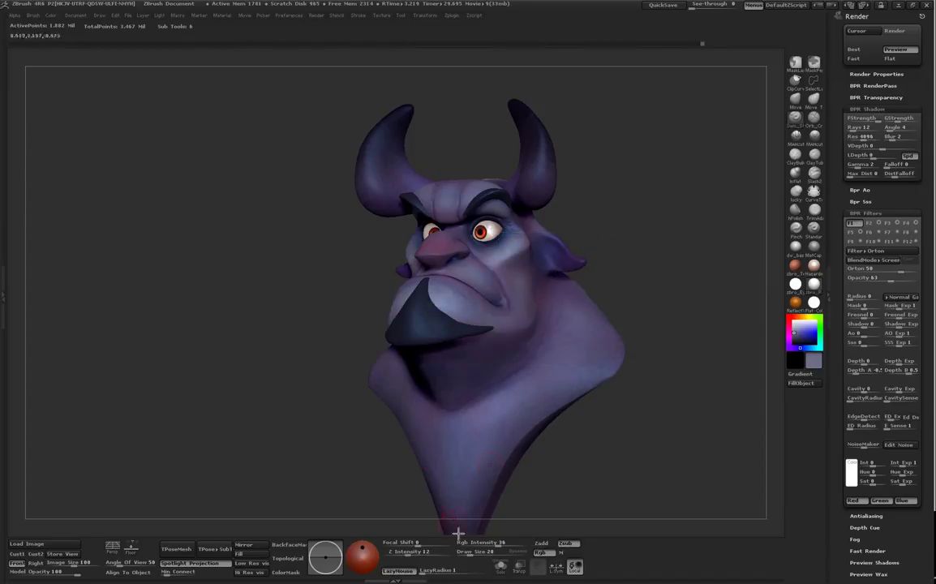
{"action": "left_click_drag", "start_coordinate": [422, 558], "coordinate": [386, 558]}
{"action": "mouse_move", "coordinate": [551, 260]}
{"action": "left_mouse_down"}
{"action": "mouse_move", "coordinate": [550, 248]}
{"action": "mouse_move", "coordinate": [565, 267]}
{"action": "mouse_move", "coordinate": [583, 271]}
{"action": "mouse_move", "coordinate": [553, 264]}
{"action": "left_mouse_up"}
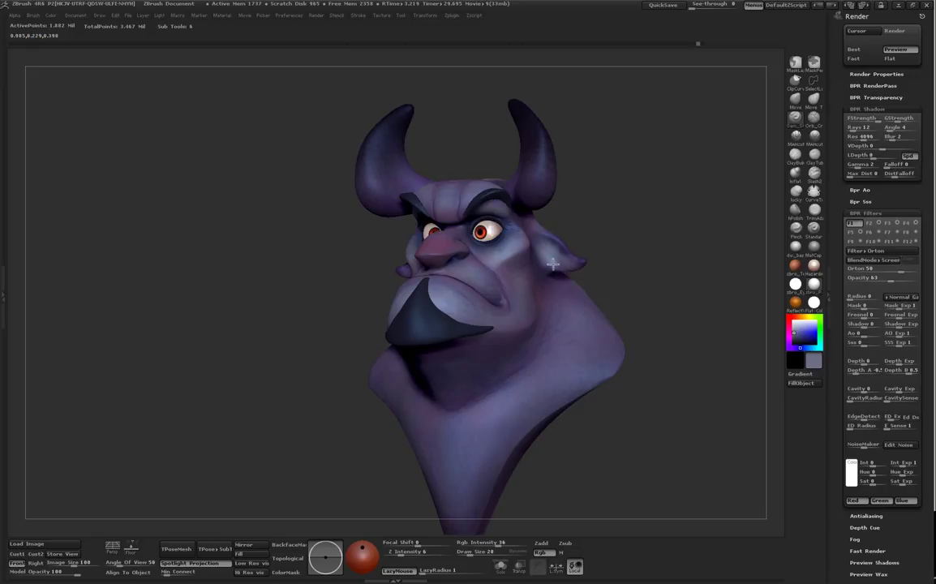
{"action": "left_click_drag", "start_coordinate": [604, 243], "coordinate": [508, 268]}
{"action": "left_click_drag", "start_coordinate": [552, 219], "coordinate": [578, 233]}
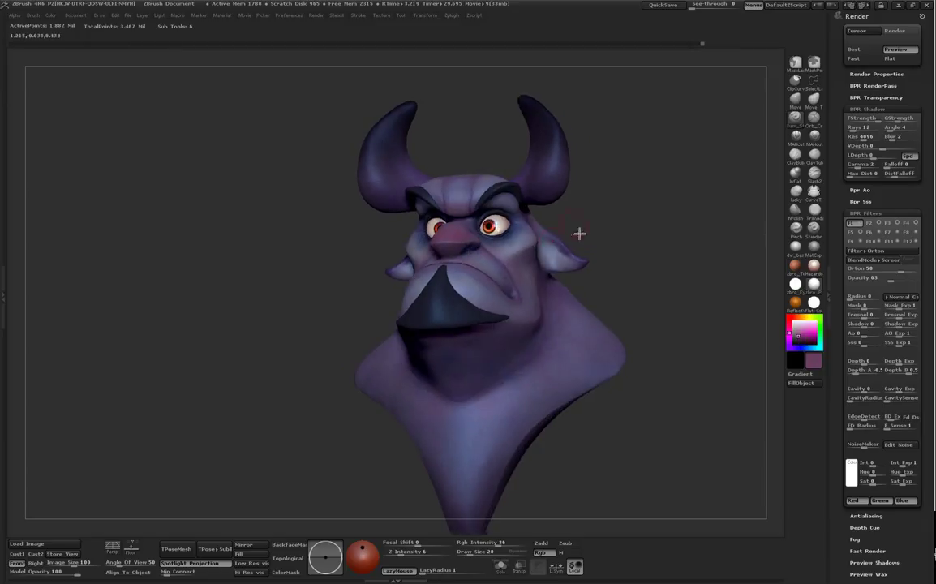
{"action": "left_click_drag", "start_coordinate": [610, 253], "coordinate": [725, 396]}
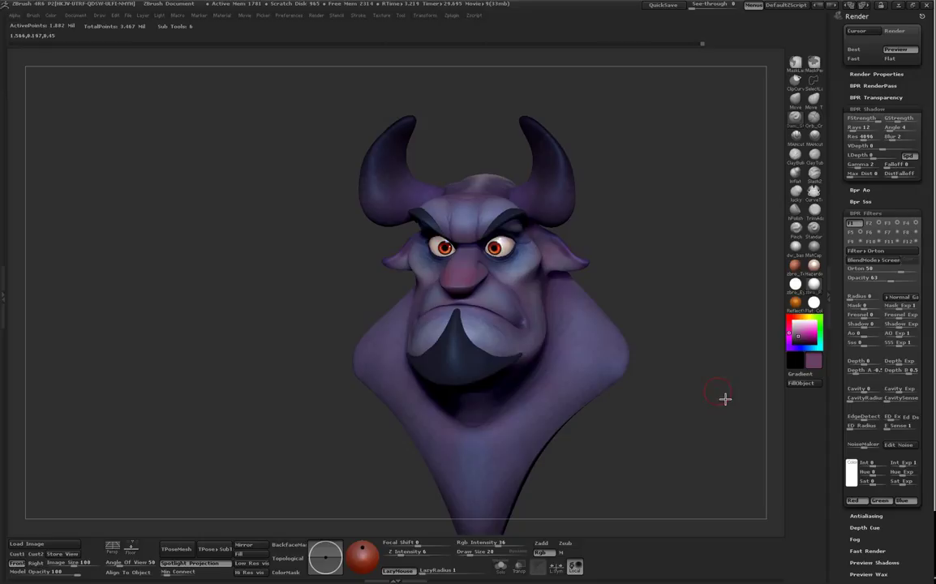